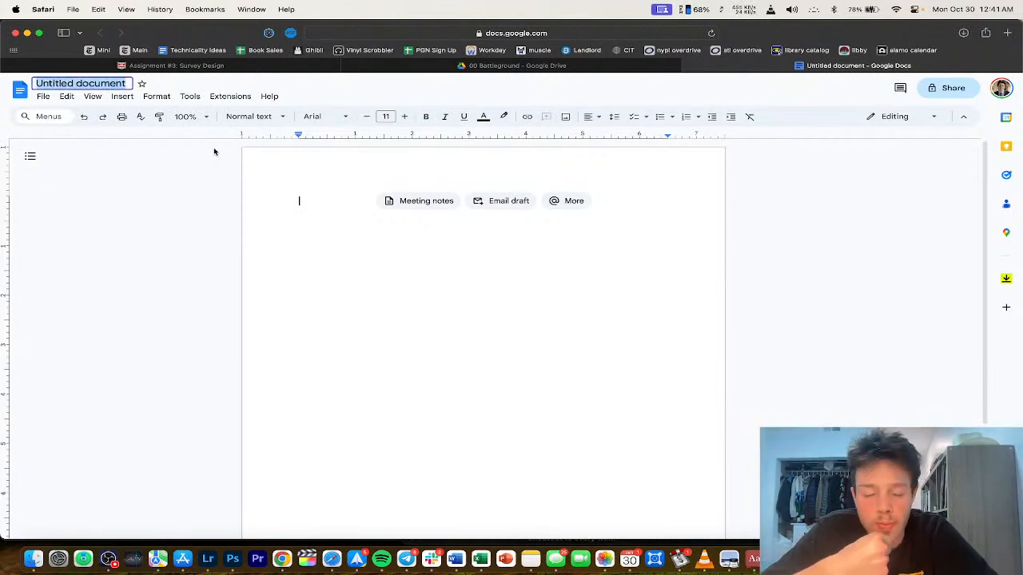
Step: Title the document 'Assignment 3: Survey Design - Books' and set the first line to centre alignment
{"action": "type", "text": "Z"}
{"action": "type", "text": "Assignment"}
{"action": "type", "text": " 3: Survey D"}
{"action": "type", "text": "esign"}
{"action": "key", "text": "BackSpace"}
{"action": "key", "text": "BackSpace"}
{"action": "key", "text": "BackSpace"}
{"action": "key", "text": "BackSpace"}
{"action": "type", "text": "sign - Books"}
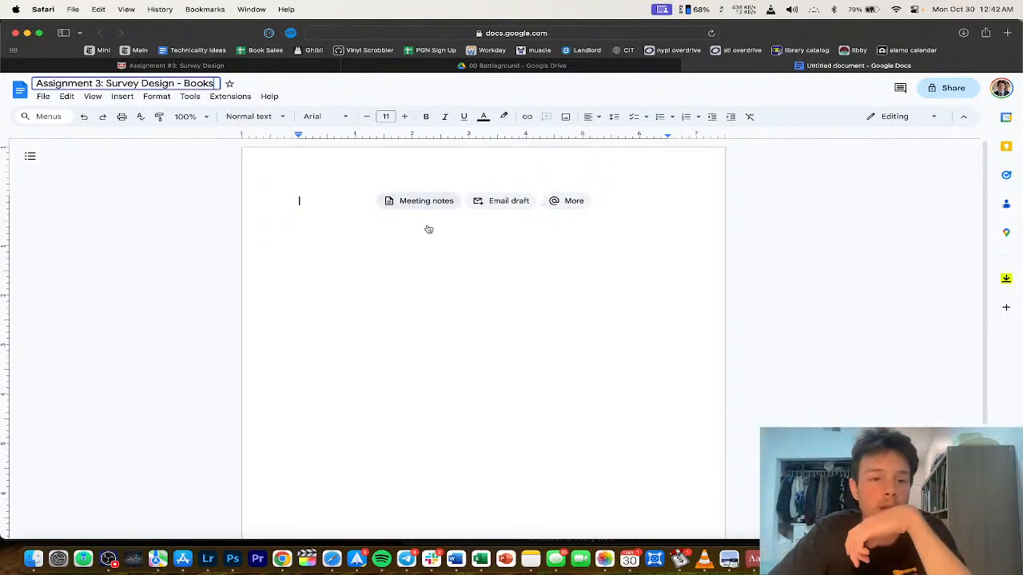
{"action": "key", "text": "Return"}
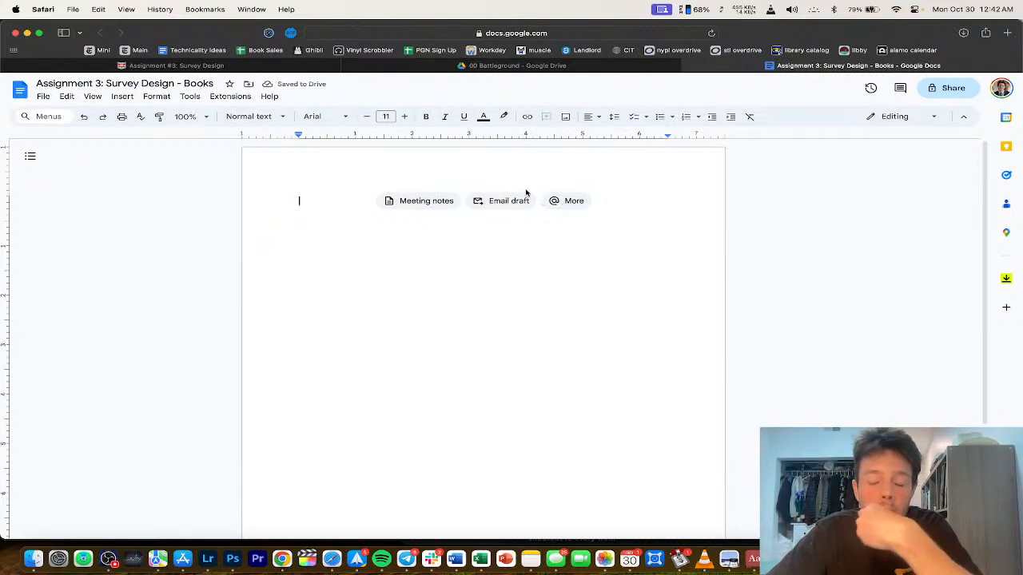
{"action": "left_click", "coordinate": [588, 117]}
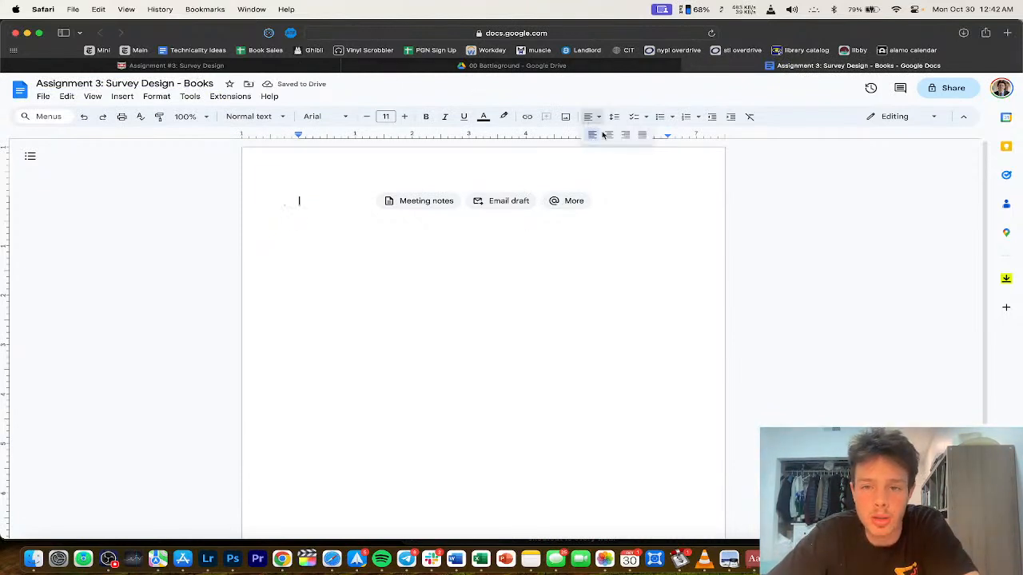
{"action": "left_click", "coordinate": [609, 136]}
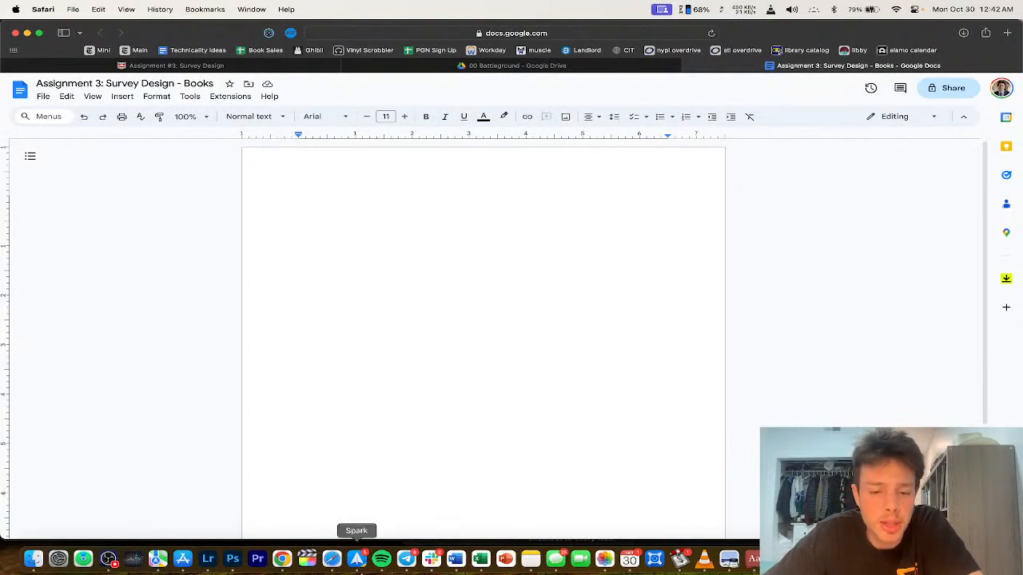
Step: In Spark, scroll the Assignment 3 meeting thread and select the instructor's reply paragraph to reread it
{"action": "left_click", "coordinate": [356, 559]}
{"action": "scroll", "coordinate": [373, 303], "scroll_direction": "down", "scroll_amount": 3}
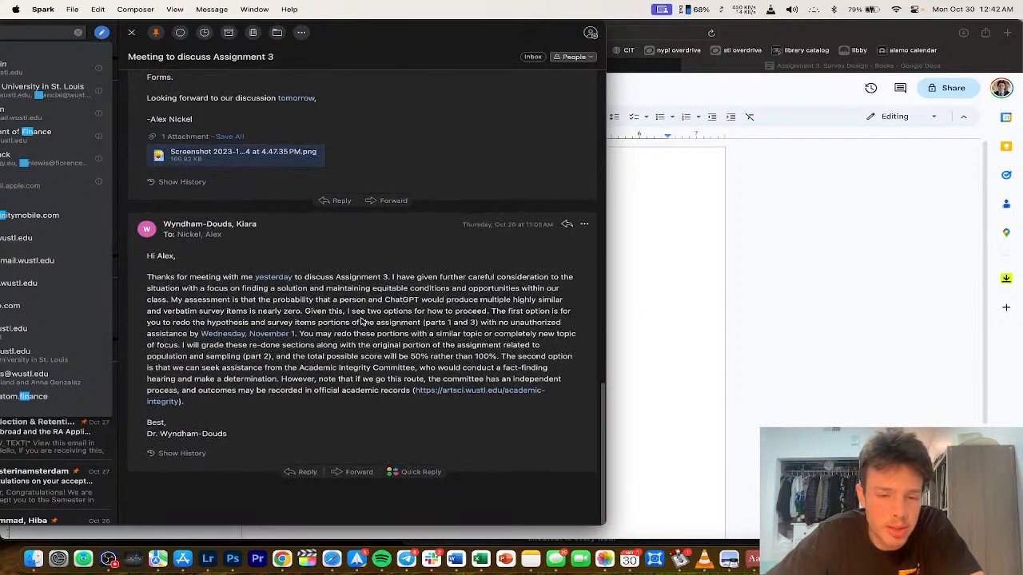
{"action": "double_click", "coordinate": [435, 312]}
{"action": "left_click", "coordinate": [434, 312]}
{"action": "left_click", "coordinate": [334, 326]}
{"action": "triple_click", "coordinate": [334, 326]}
{"action": "left_click", "coordinate": [349, 314]}
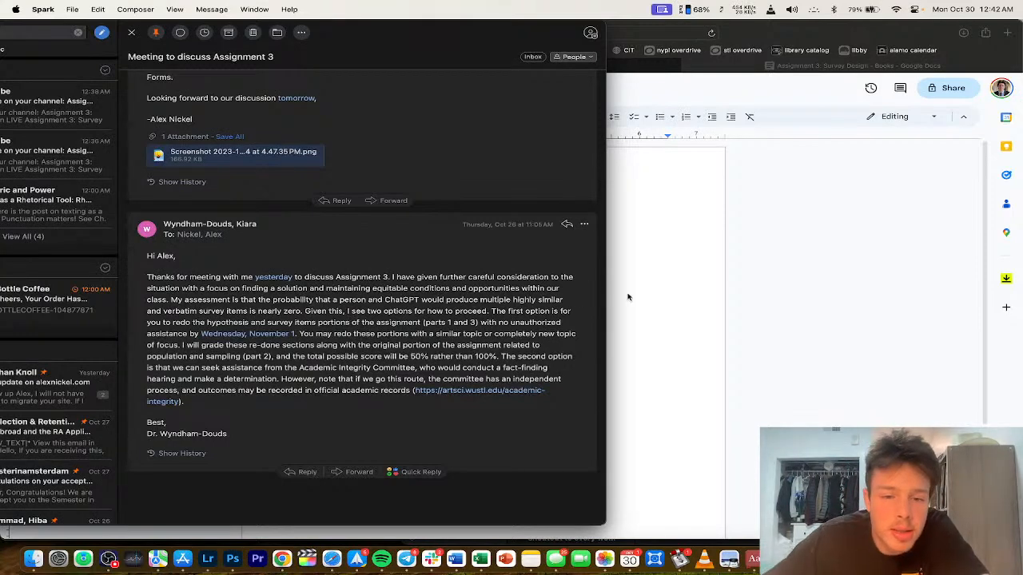
{"action": "key", "text": "super+Tab"}
Step: Highlight the part 1 questionnaire and part 3 hypothesis requirements, then scroll to the grading rubric
{"action": "left_click_drag", "start_coordinate": [176, 64], "coordinate": [512, 65]}
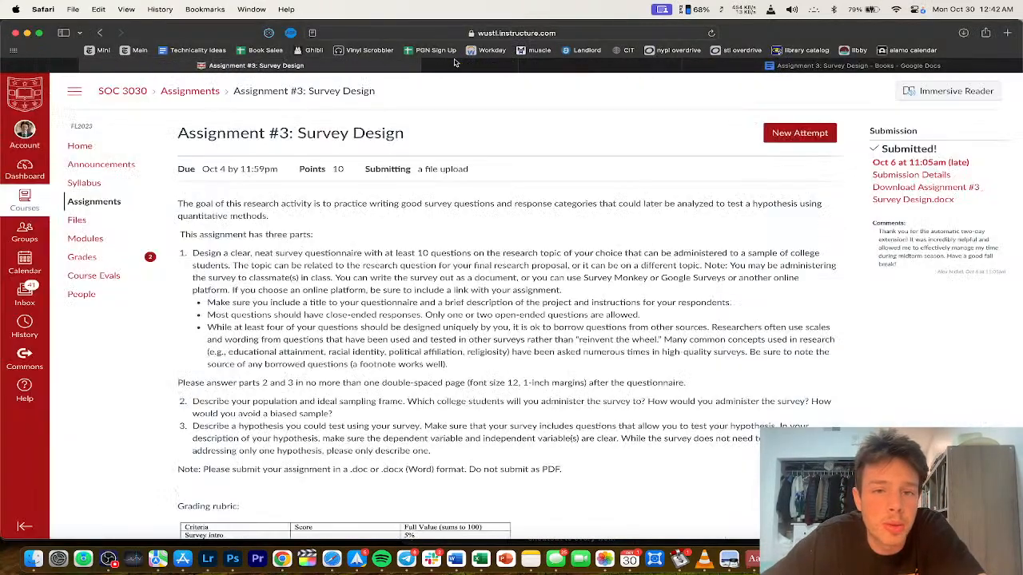
{"action": "scroll", "coordinate": [389, 338], "scroll_direction": "down", "scroll_amount": 2}
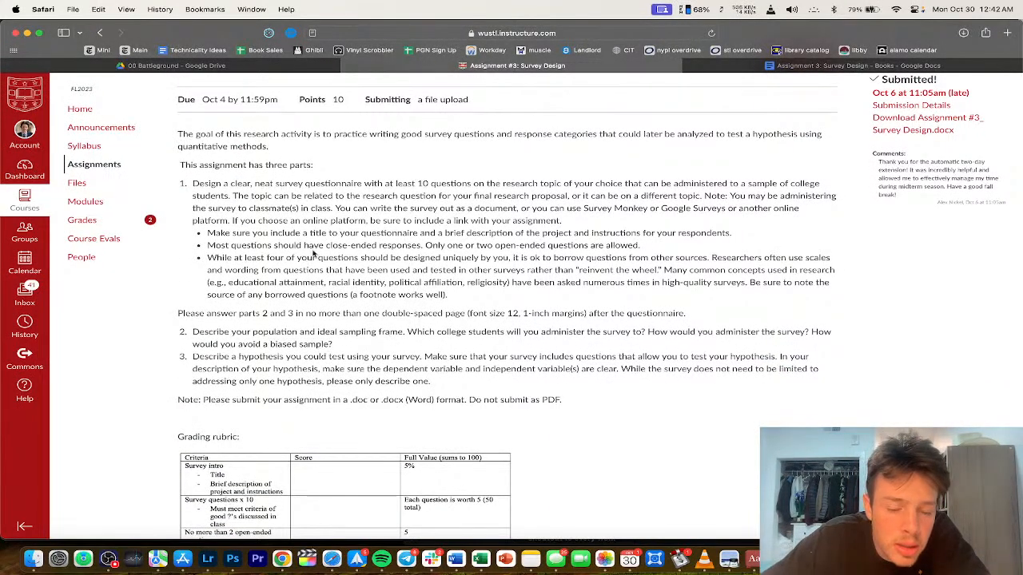
{"action": "left_click_drag", "start_coordinate": [239, 183], "coordinate": [368, 298]}
{"action": "left_click_drag", "start_coordinate": [262, 357], "coordinate": [454, 390]}
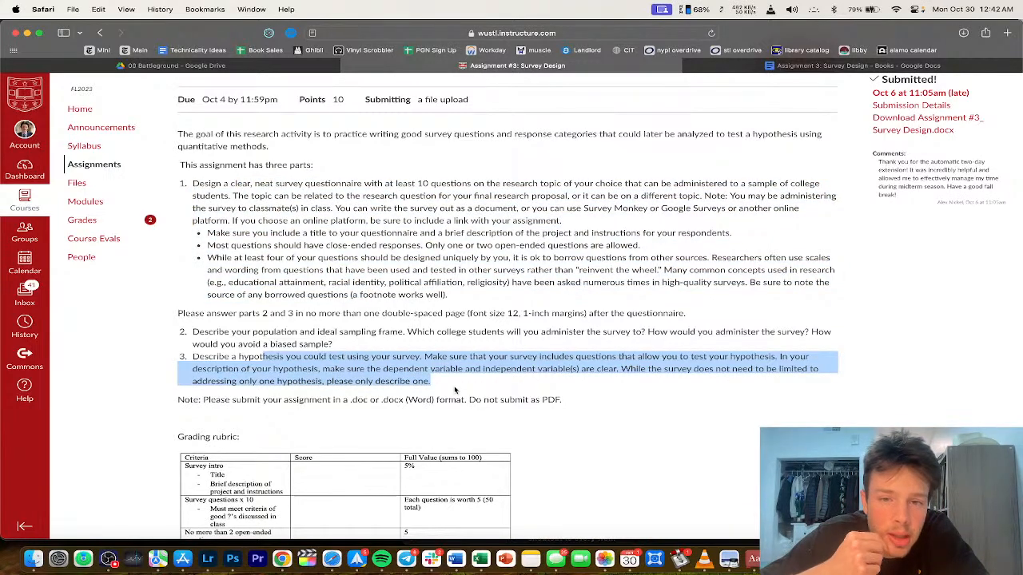
{"action": "left_click", "coordinate": [498, 239]}
{"action": "scroll", "coordinate": [498, 239], "scroll_direction": "down", "scroll_amount": 4}
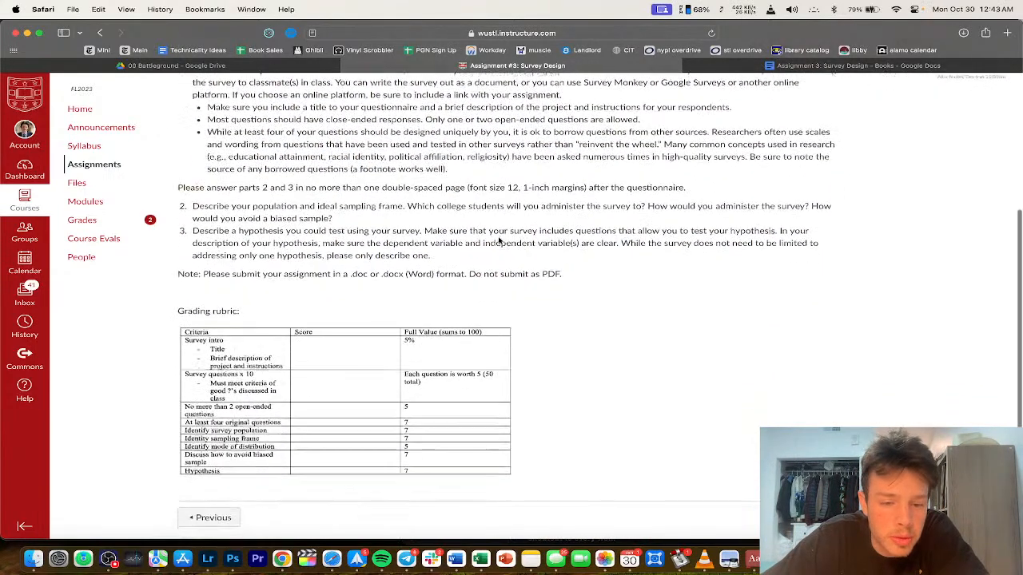
{"action": "scroll", "coordinate": [639, 144], "scroll_direction": "down", "scroll_amount": 1}
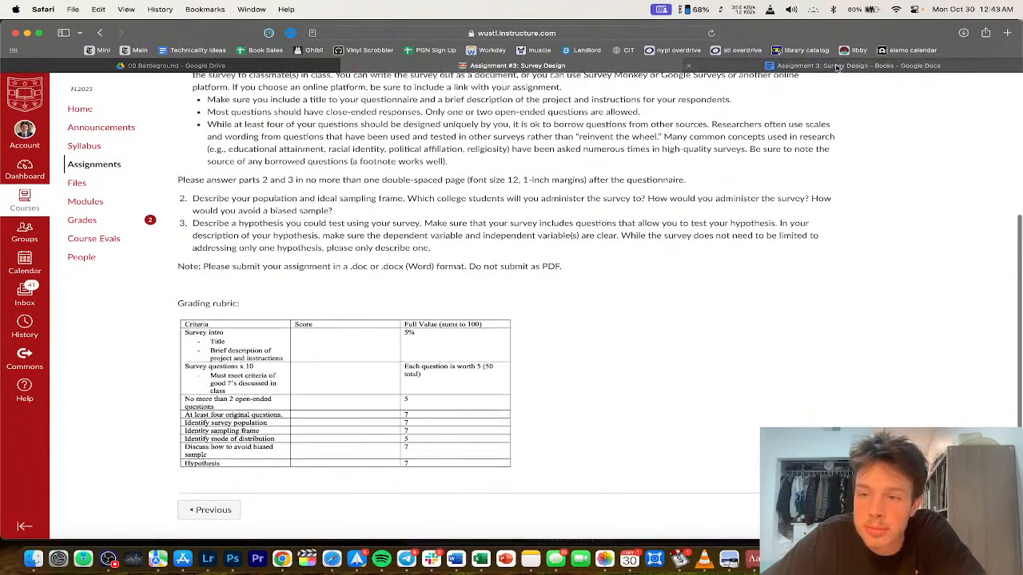
{"action": "scroll", "coordinate": [354, 342], "scroll_direction": "up", "scroll_amount": 2}
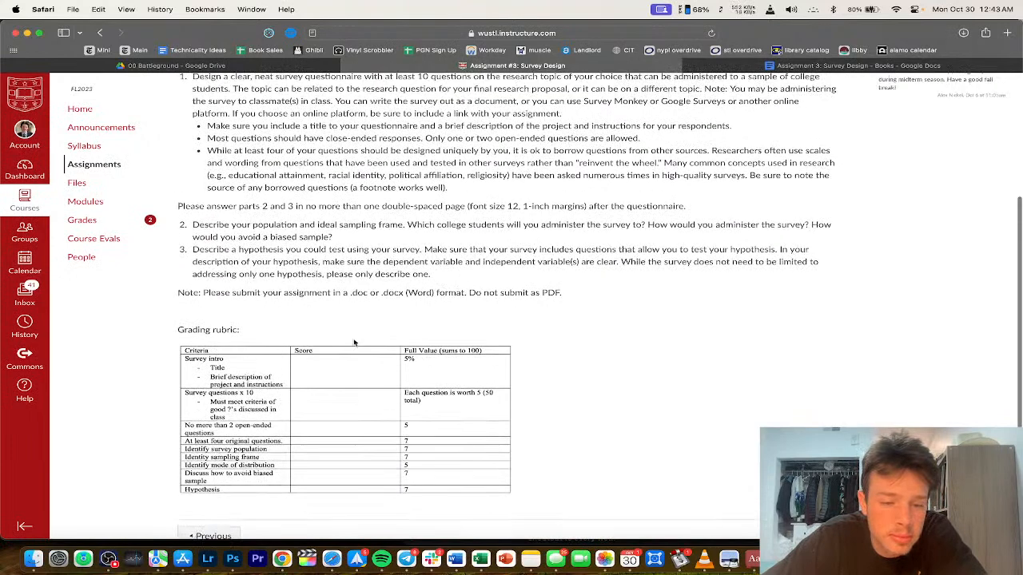
Step: Type the centred title 'Assignment 3: Survey Design' and begin a left-aligned Part 1 line beneath it
{"action": "left_click", "coordinate": [855, 66]}
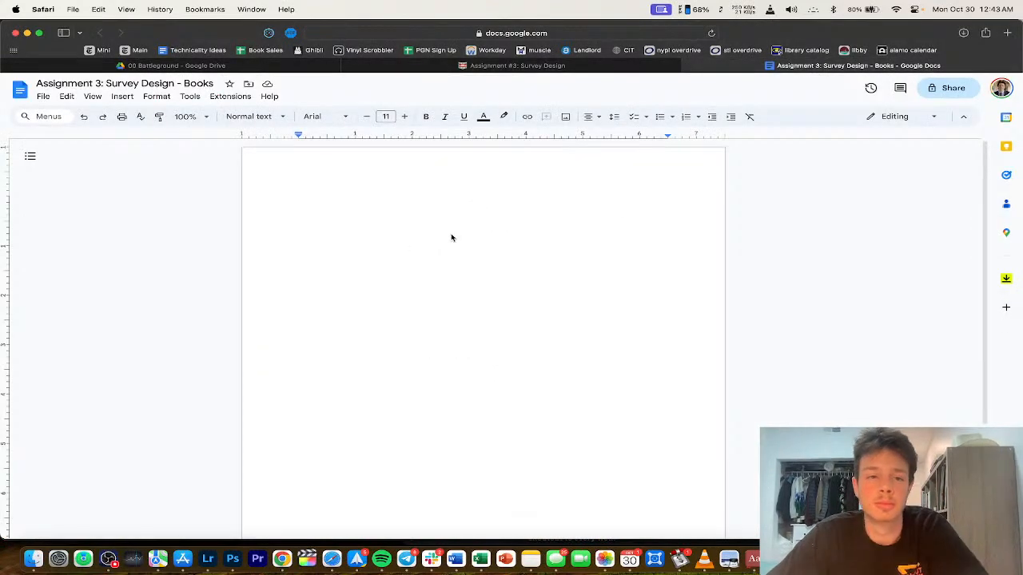
{"action": "type", "text": "Assignment"}
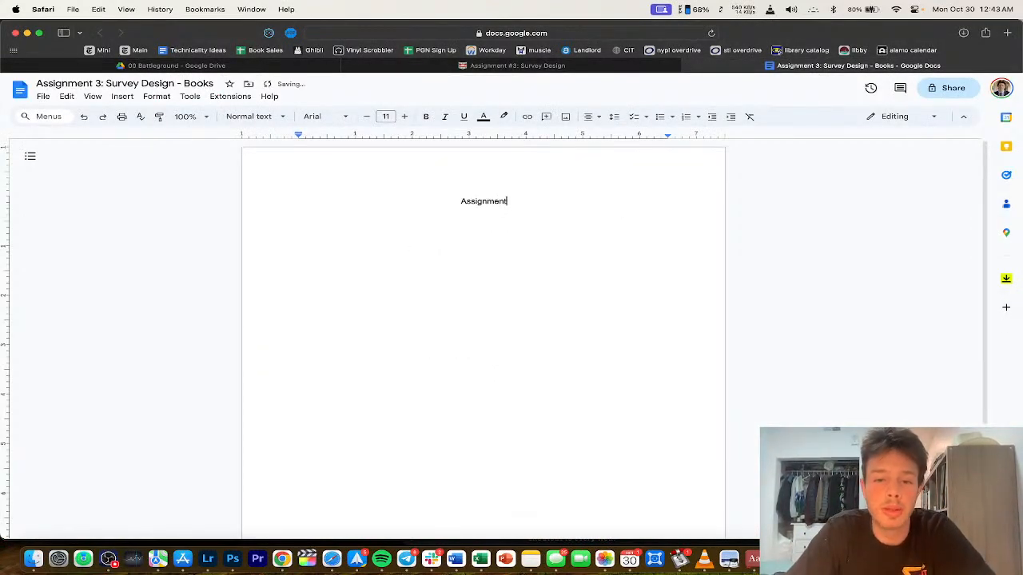
{"action": "type", "text": " 3: Survey Design"}
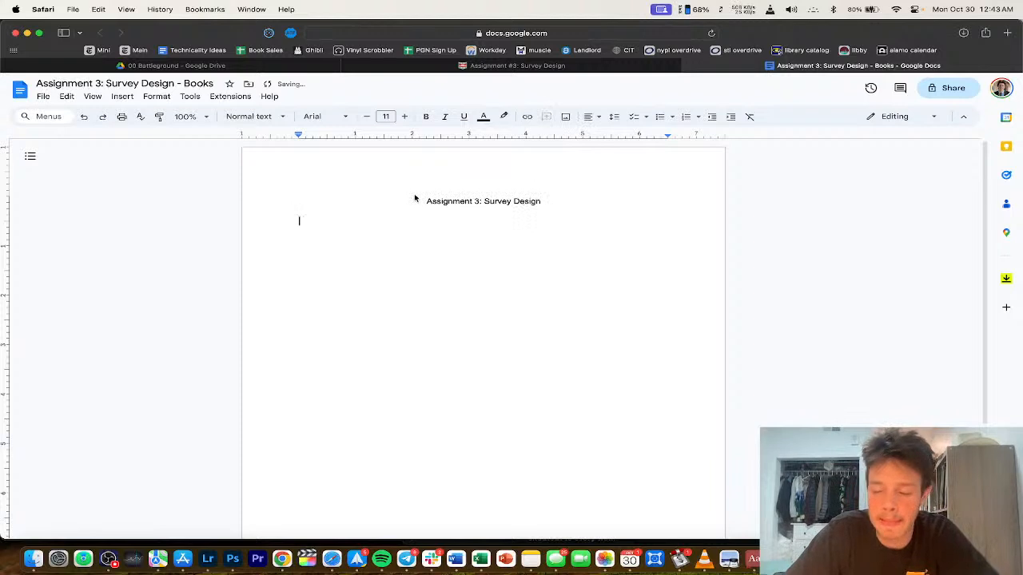
{"action": "key", "text": "Return"}
{"action": "key", "text": "super+shift+l"}
{"action": "type", "text": "Part 1: The Survey"}
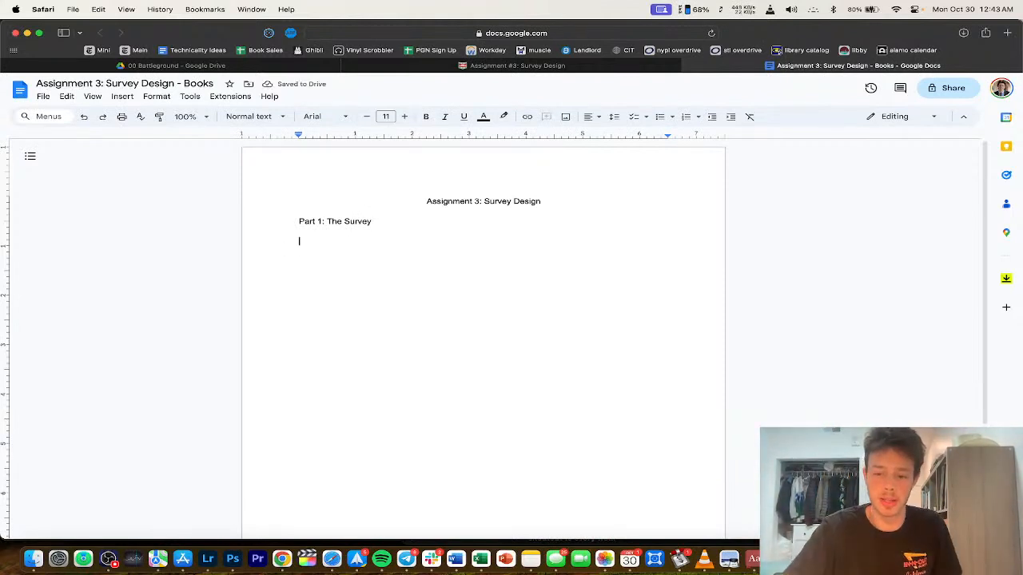
{"action": "left_click", "coordinate": [107, 559]}
{"action": "left_click_drag", "start_coordinate": [739, 207], "coordinate": [495, 91]}
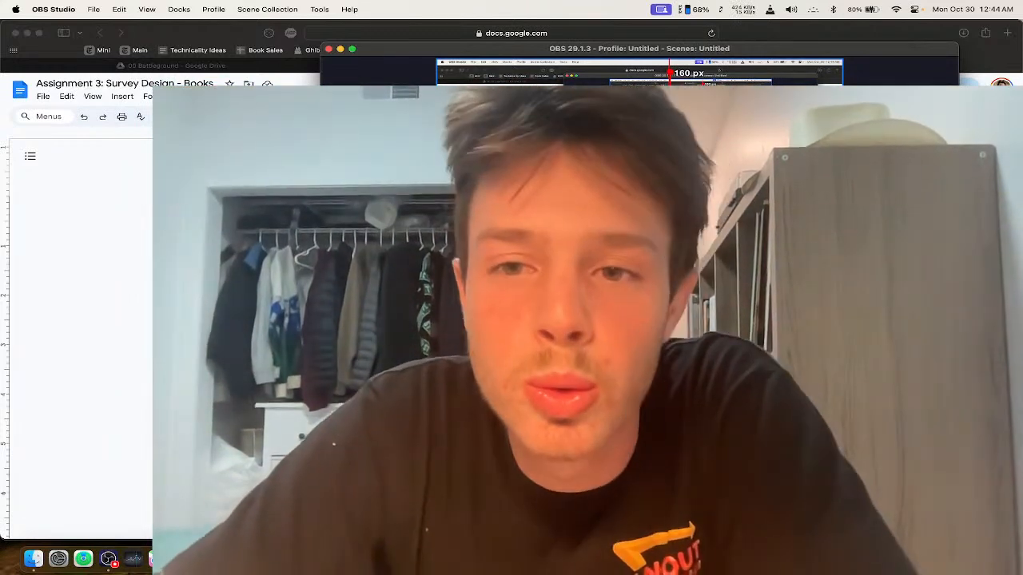
{"action": "left_click_drag", "start_coordinate": [521, 84], "coordinate": [776, 213]}
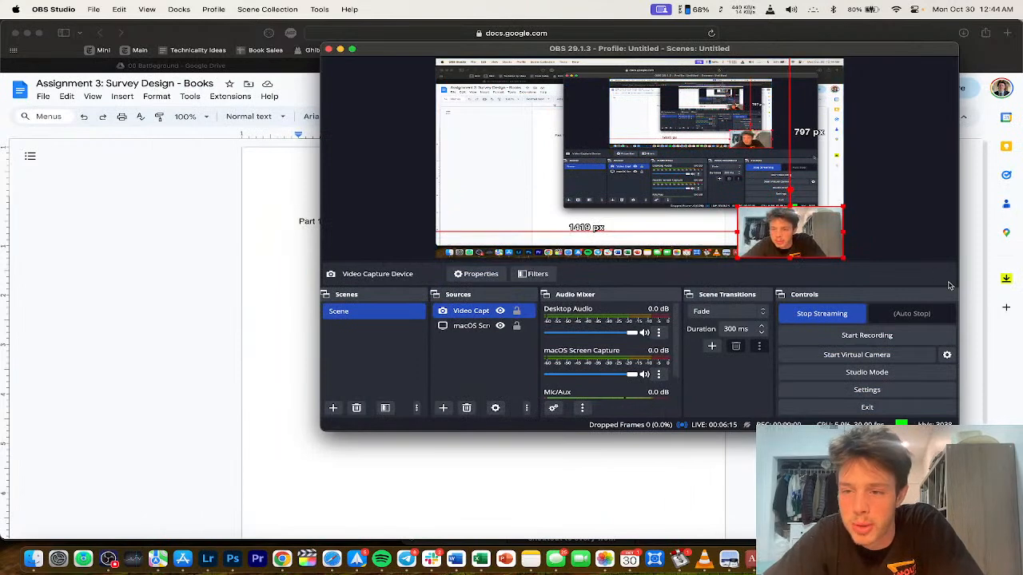
{"action": "key", "text": "super+Tab"}
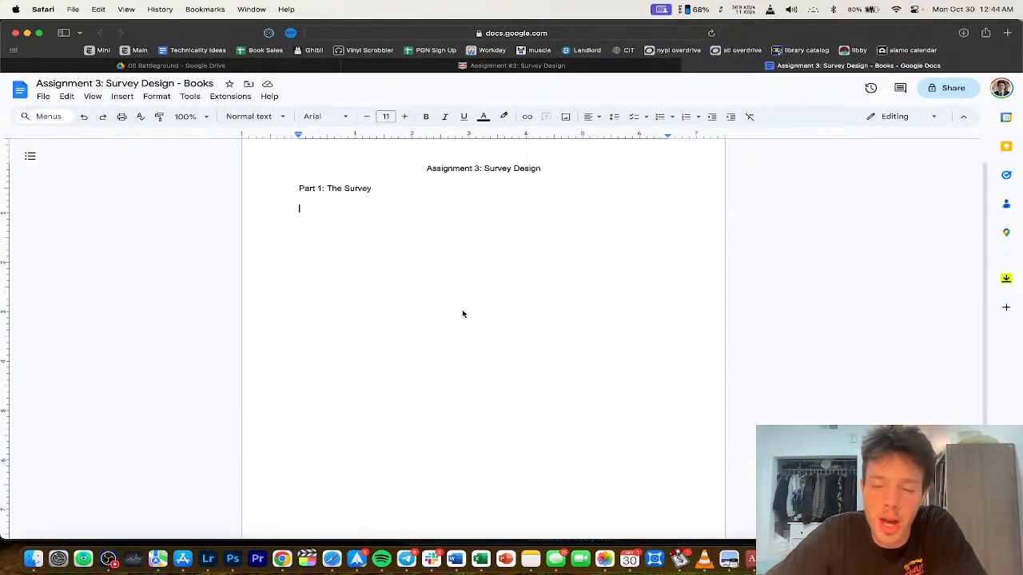
Step: On the Canvas page, highlight the instructions from Survey Monkey to works well
{"action": "scroll", "coordinate": [351, 260], "scroll_direction": "up", "scroll_amount": 1}
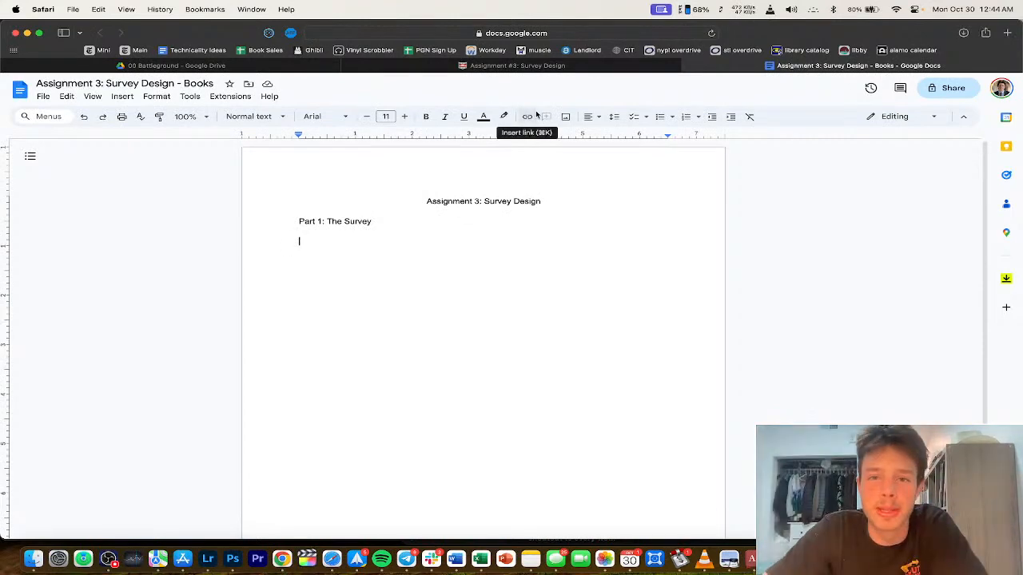
{"action": "left_click", "coordinate": [559, 66]}
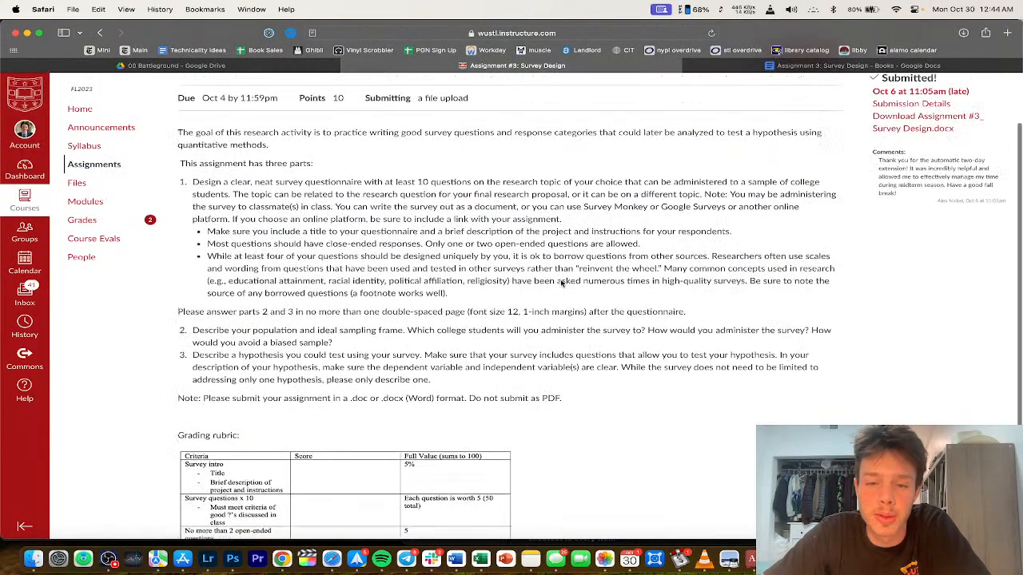
{"action": "scroll", "coordinate": [561, 284], "scroll_direction": "up", "scroll_amount": 2}
{"action": "left_click_drag", "start_coordinate": [493, 234], "coordinate": [493, 332]}
{"action": "left_click", "coordinate": [500, 336]}
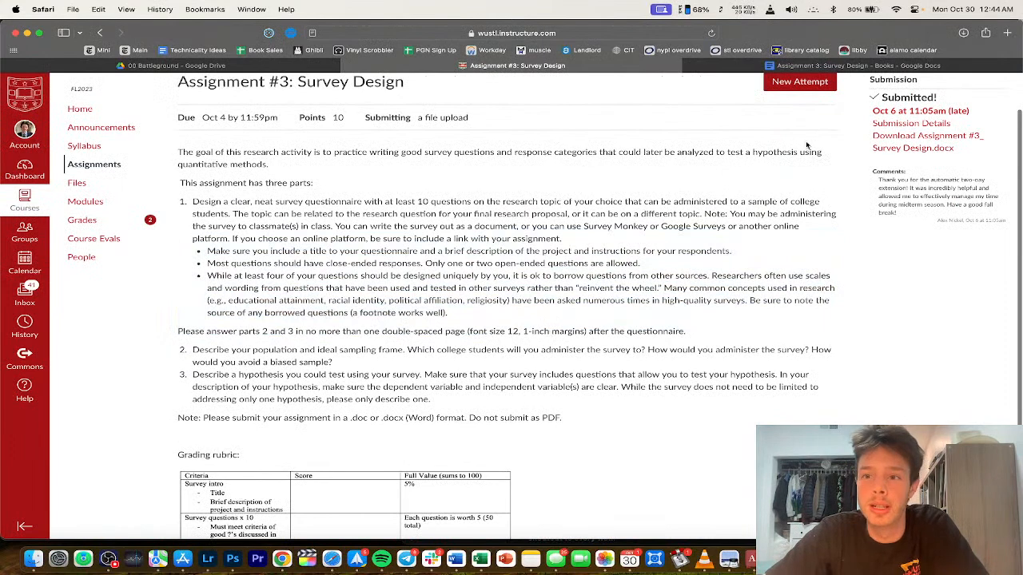
{"action": "left_click", "coordinate": [757, 68]}
{"action": "left_click", "coordinate": [591, 68]}
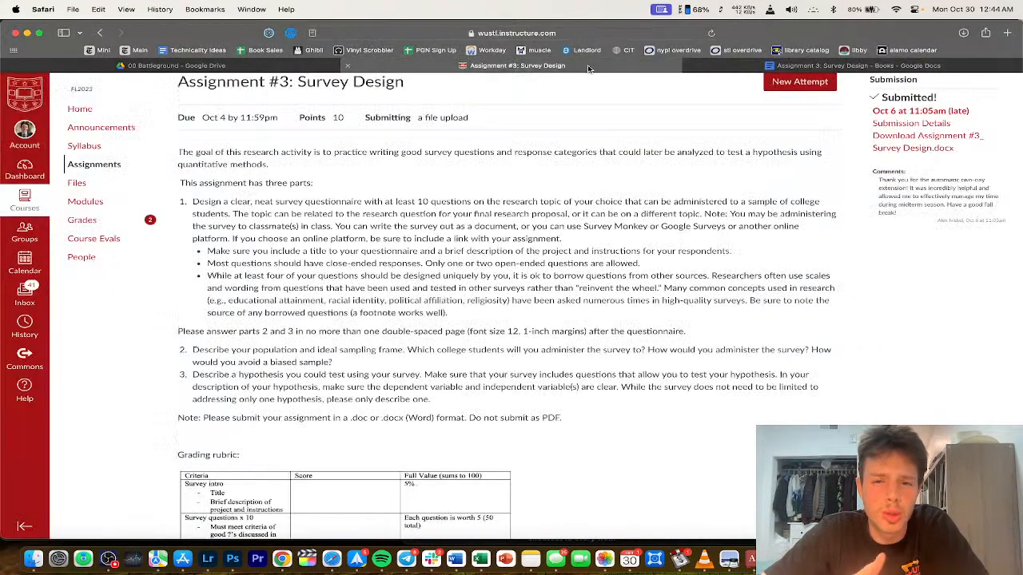
{"action": "left_click_drag", "start_coordinate": [531, 227], "coordinate": [532, 314]}
{"action": "left_click", "coordinate": [531, 314]}
Step: Scroll down and highlight the bullet points listing the survey-question requirements
{"action": "left_click", "coordinate": [789, 69]}
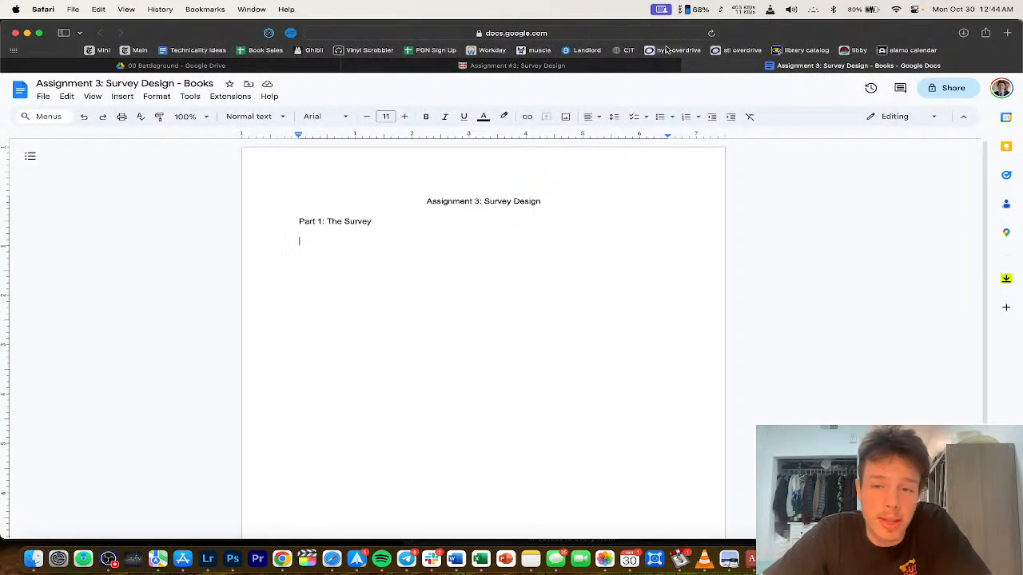
{"action": "left_click", "coordinate": [612, 67]}
{"action": "scroll", "coordinate": [467, 209], "scroll_direction": "down", "scroll_amount": 1}
{"action": "left_click_drag", "start_coordinate": [473, 194], "coordinate": [477, 286]}
{"action": "left_click", "coordinate": [477, 286]}
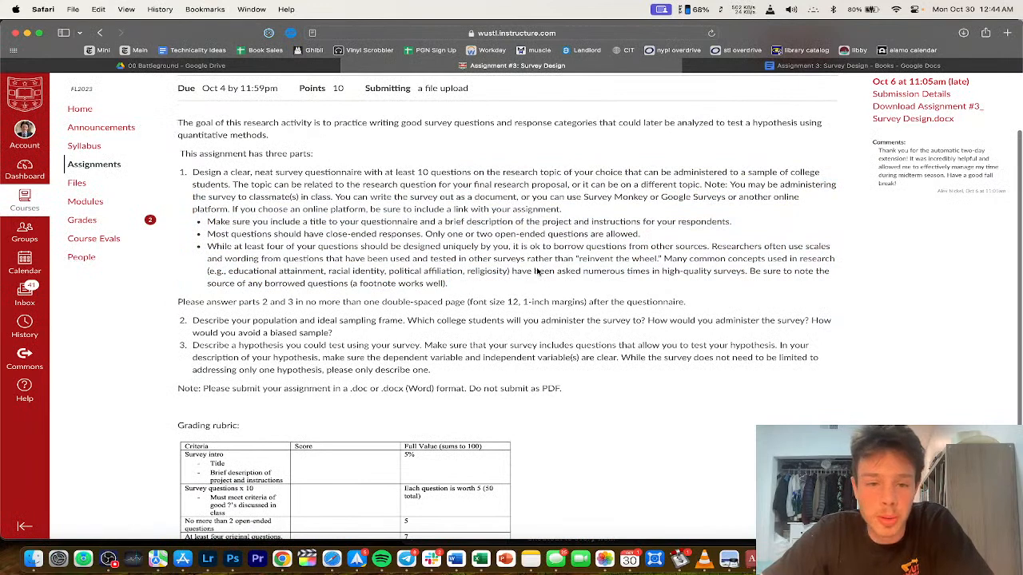
{"action": "left_click_drag", "start_coordinate": [410, 224], "coordinate": [414, 274]}
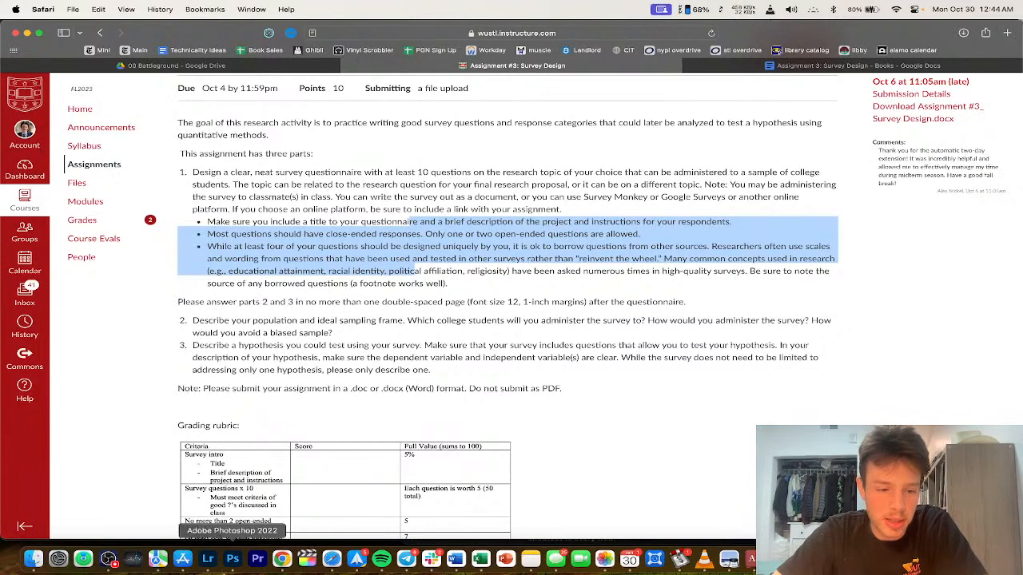
{"action": "left_click", "coordinate": [108, 559]}
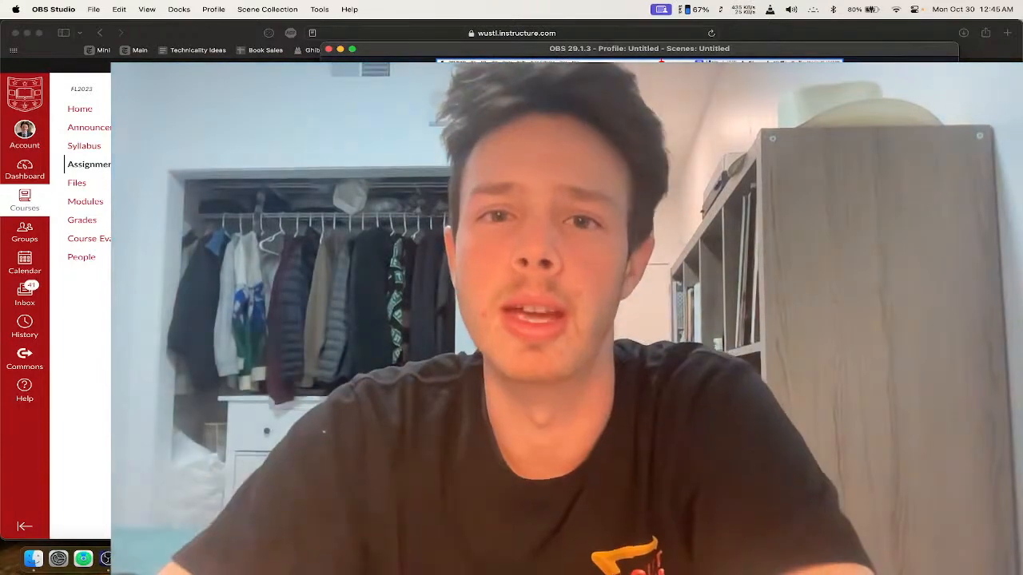
Step: Shrink the webcam feed, select the bullet about writing original questions, then return to the survey document
{"action": "left_click_drag", "start_coordinate": [480, 80], "coordinate": [645, 177]}
{"action": "left_click", "coordinate": [214, 146]}
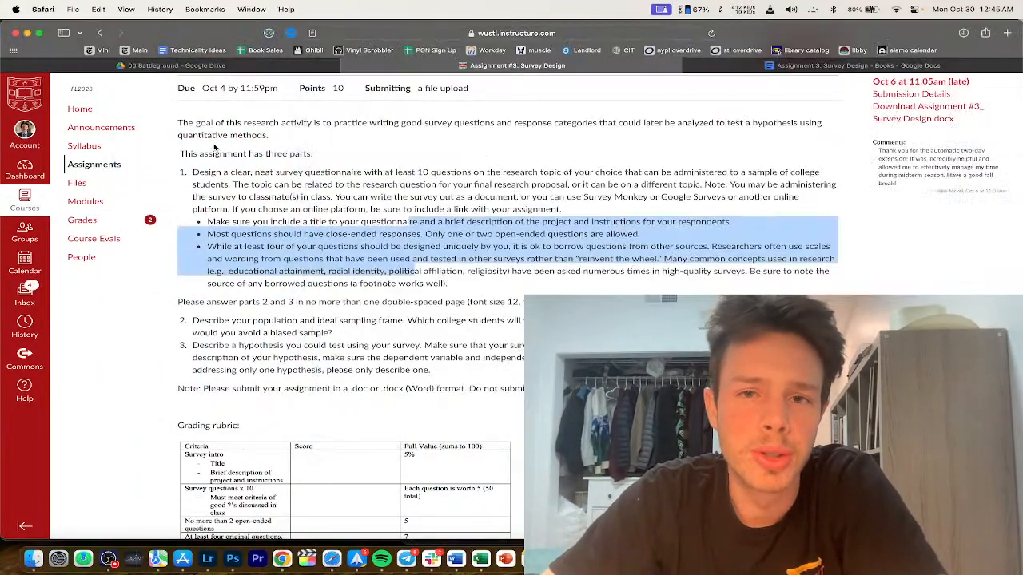
{"action": "left_click", "coordinate": [392, 226]}
{"action": "scroll", "coordinate": [392, 225], "scroll_direction": "down", "scroll_amount": 2}
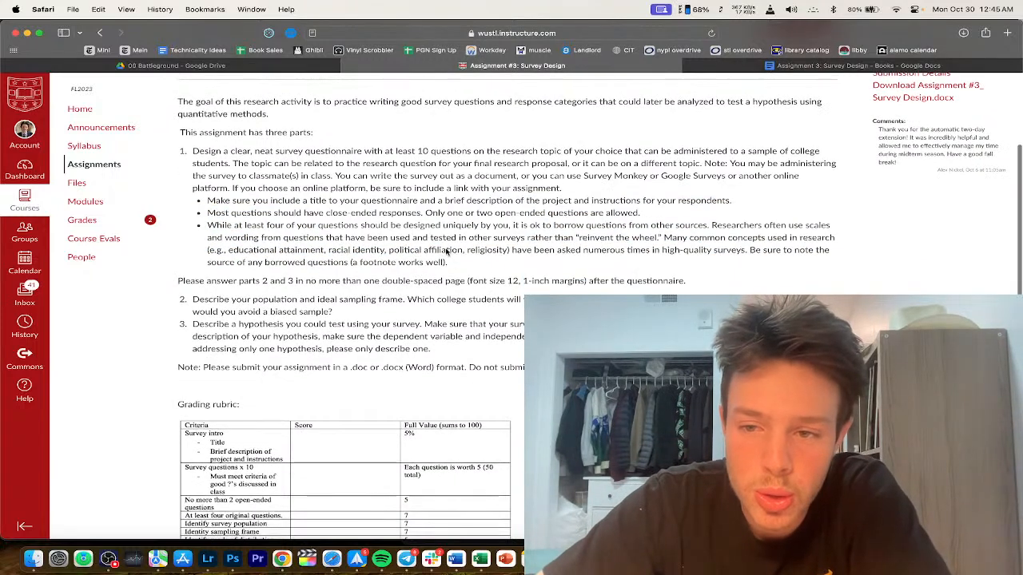
{"action": "triple_click", "coordinate": [446, 252]}
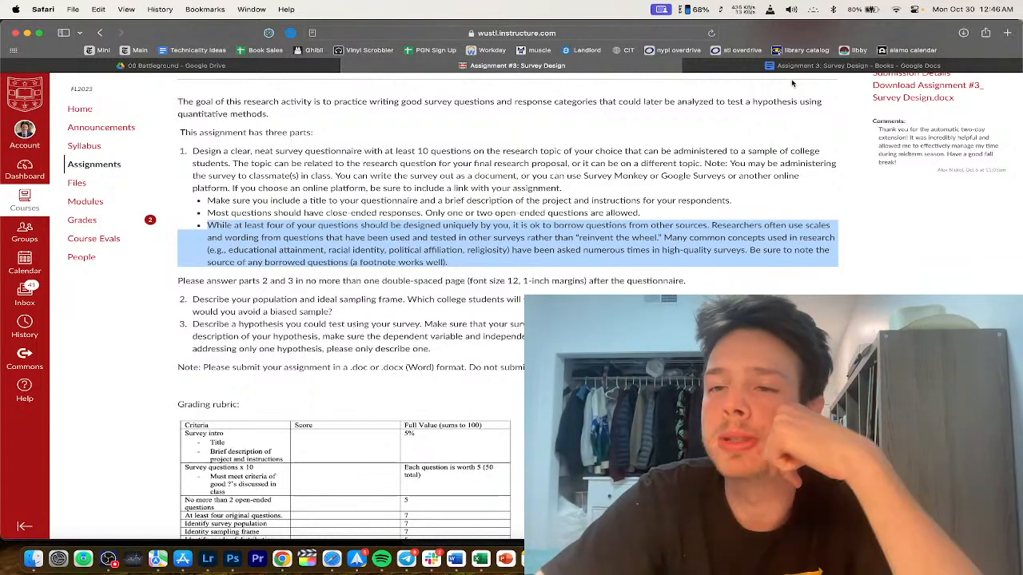
{"action": "left_click", "coordinate": [855, 66]}
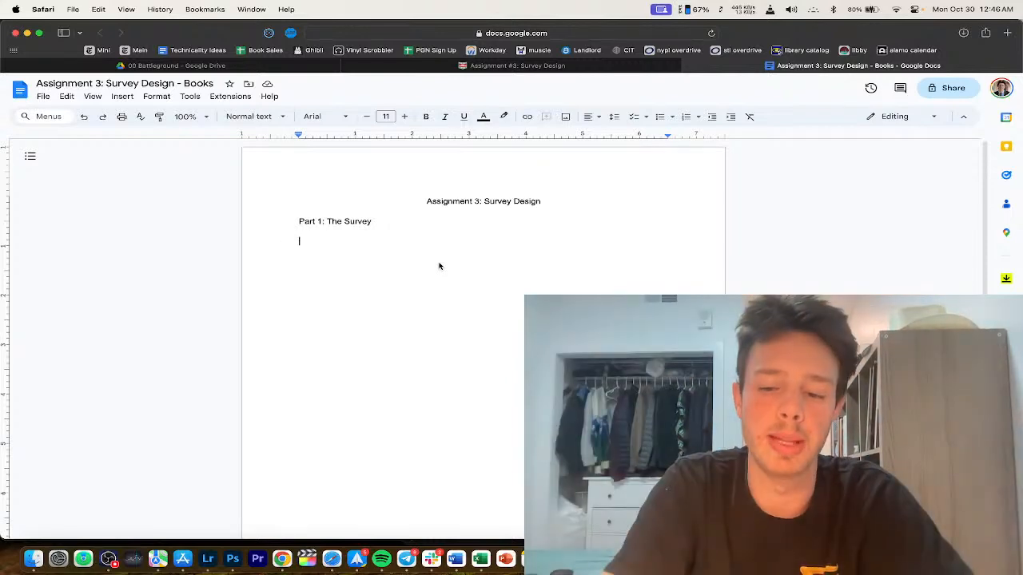
Step: Add 'Identity Section' and 'Reading Section' lines and the question 'How many books have you read in the past year for pleasure?'
{"action": "type", "text": "Iden"}
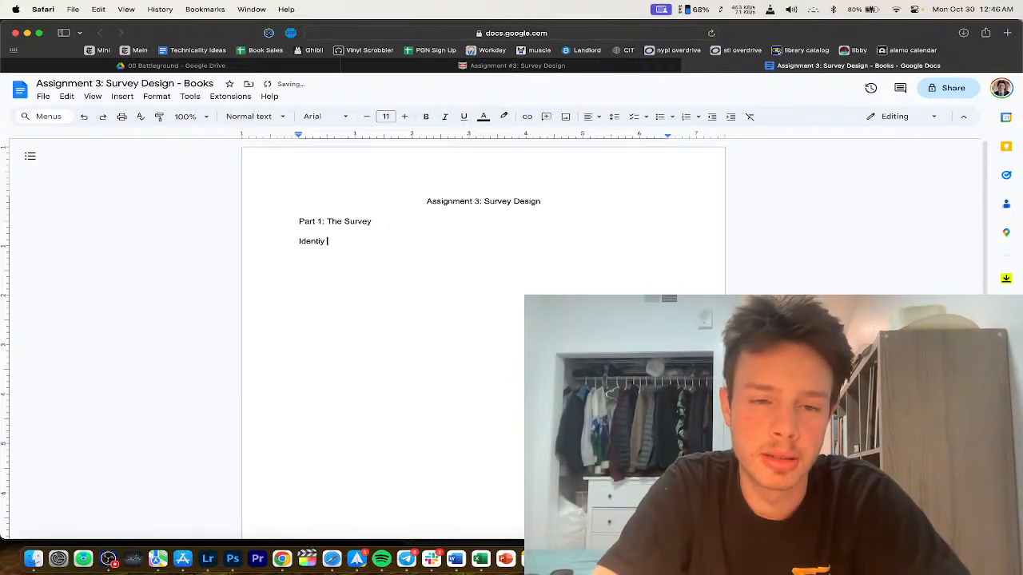
{"action": "type", "text": "tity Se"}
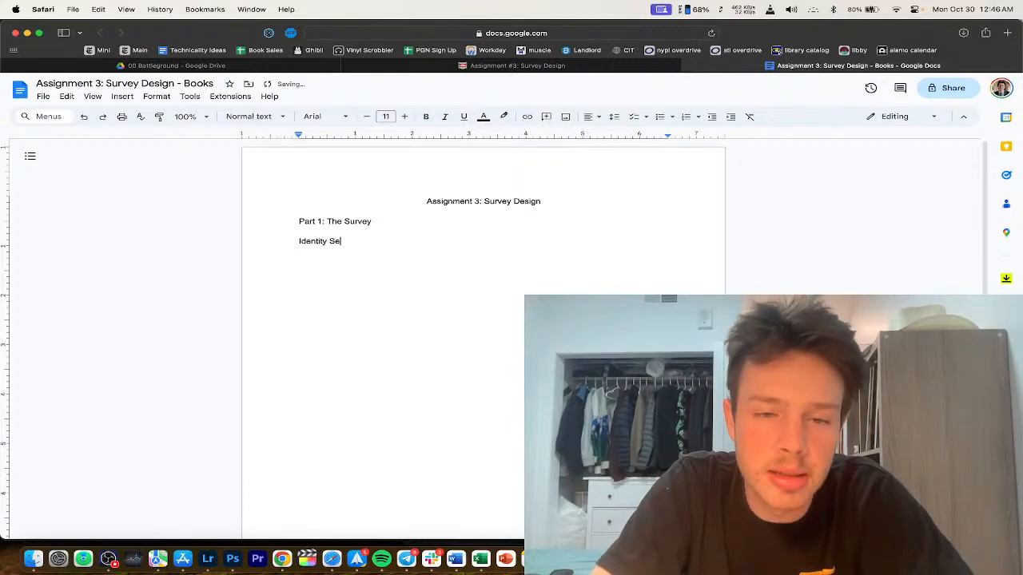
{"action": "type", "text": "ction"}
{"action": "key", "text": "Return"}
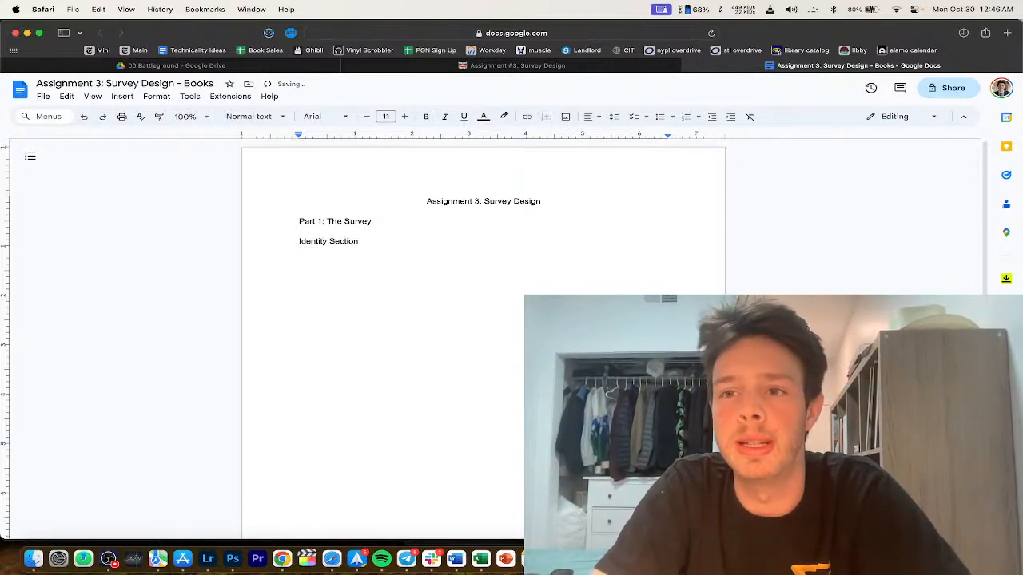
{"action": "type", "text": "Reading Section"}
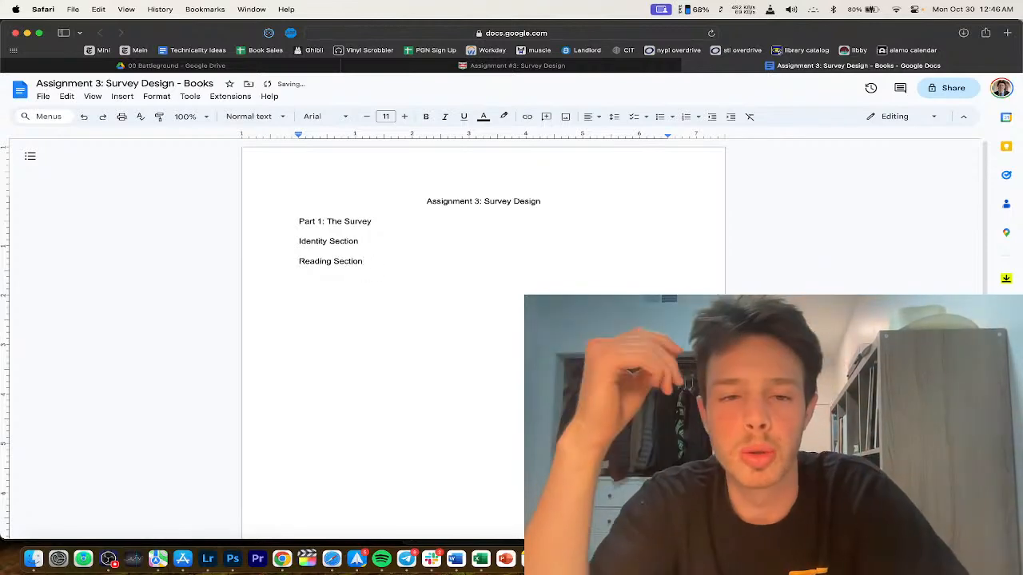
{"action": "key", "text": "Return"}
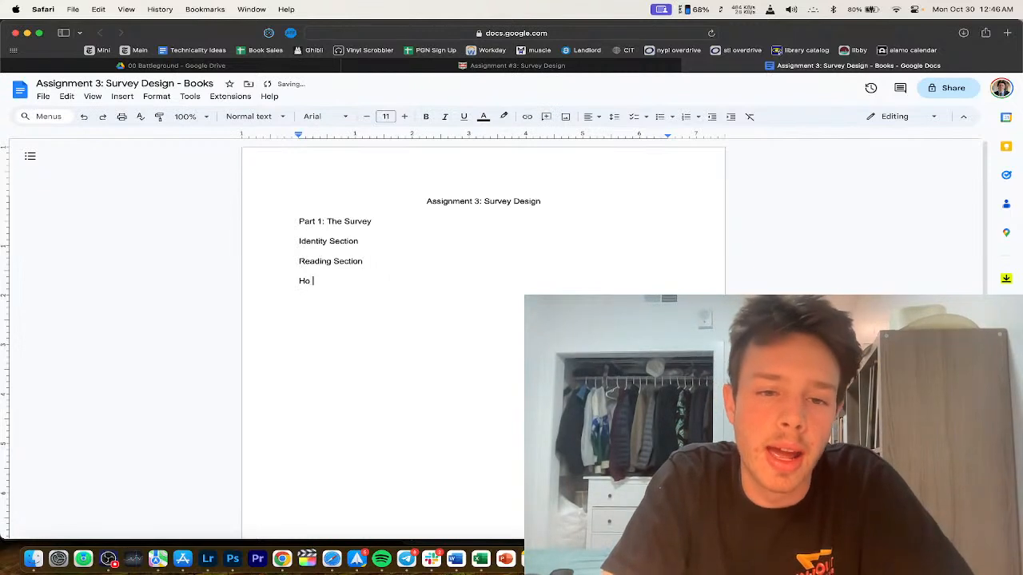
{"action": "type", "text": "ks have you read in the pa"}
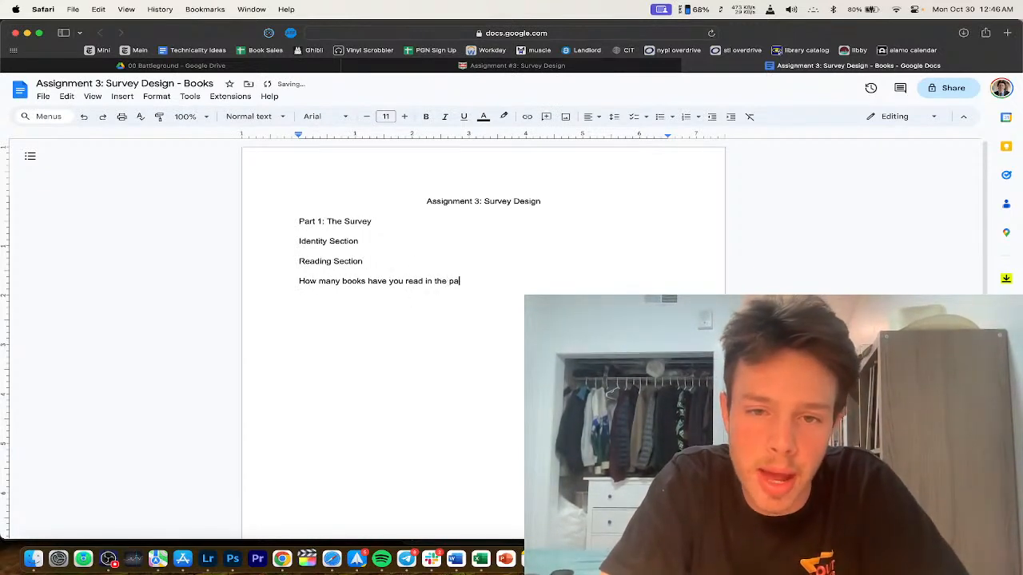
{"action": "type", "text": "st?"}
{"action": "left_click", "coordinate": [109, 559]}
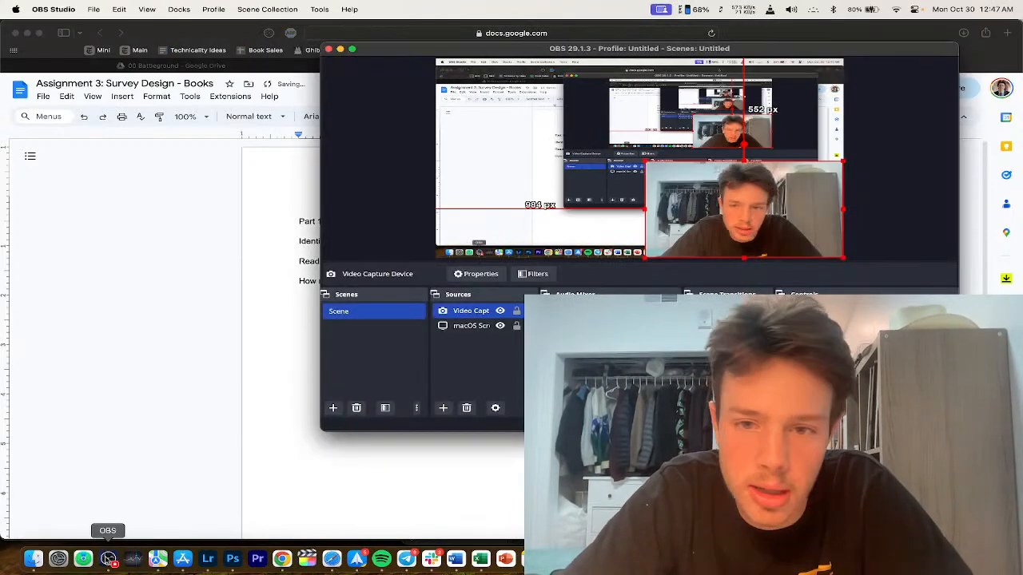
{"action": "left_click", "coordinate": [158, 392]}
{"action": "type", "text": "year"}
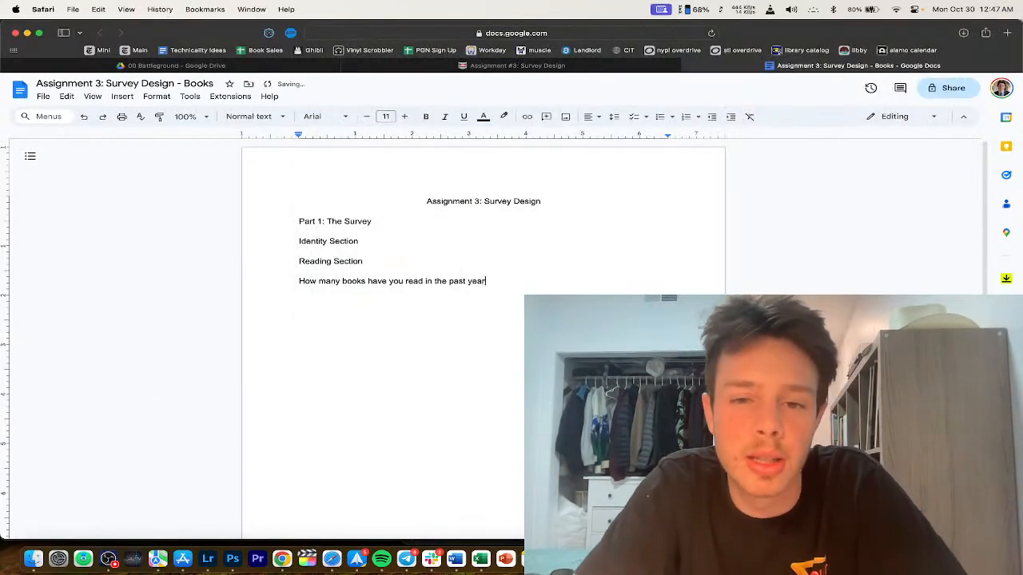
{"action": "type", "text": " for pleasure?"}
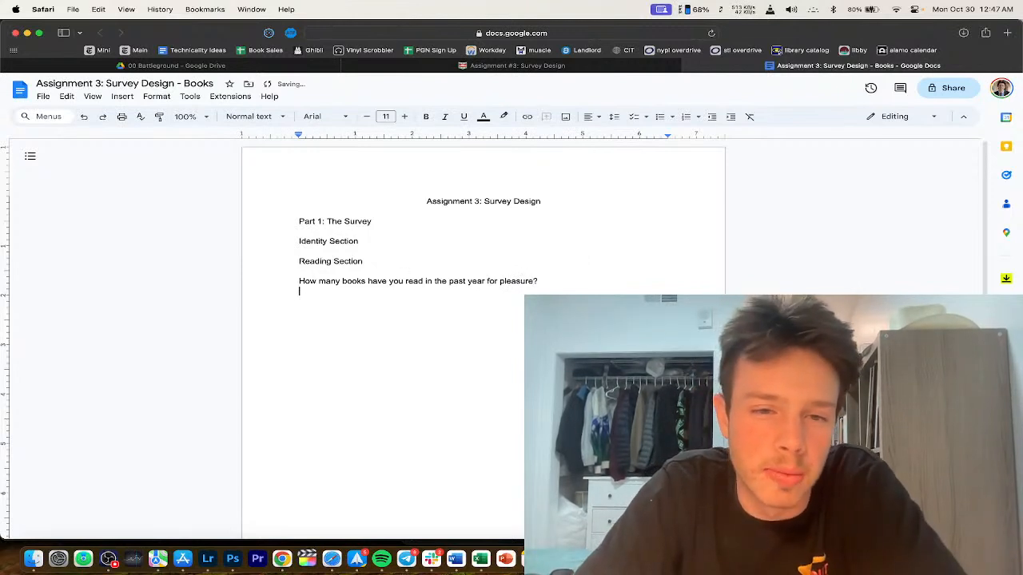
Step: Start an 'a)' lettered list under the question and add a blank line above the question
{"action": "left_click", "coordinate": [698, 117]}
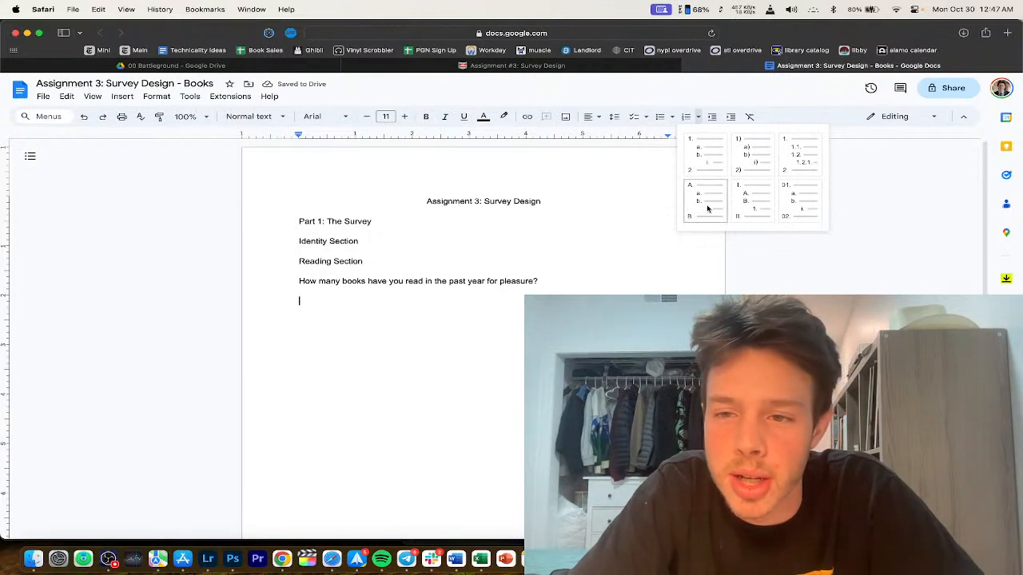
{"action": "left_click", "coordinate": [413, 326]}
{"action": "type", "text": "a)"}
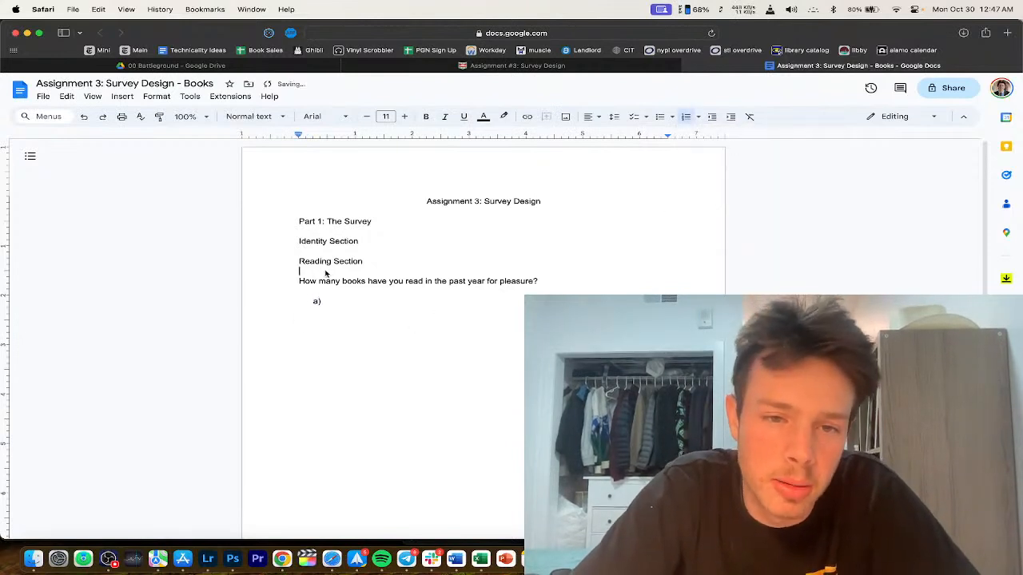
{"action": "key", "text": "Return"}
{"action": "left_click", "coordinate": [372, 307]}
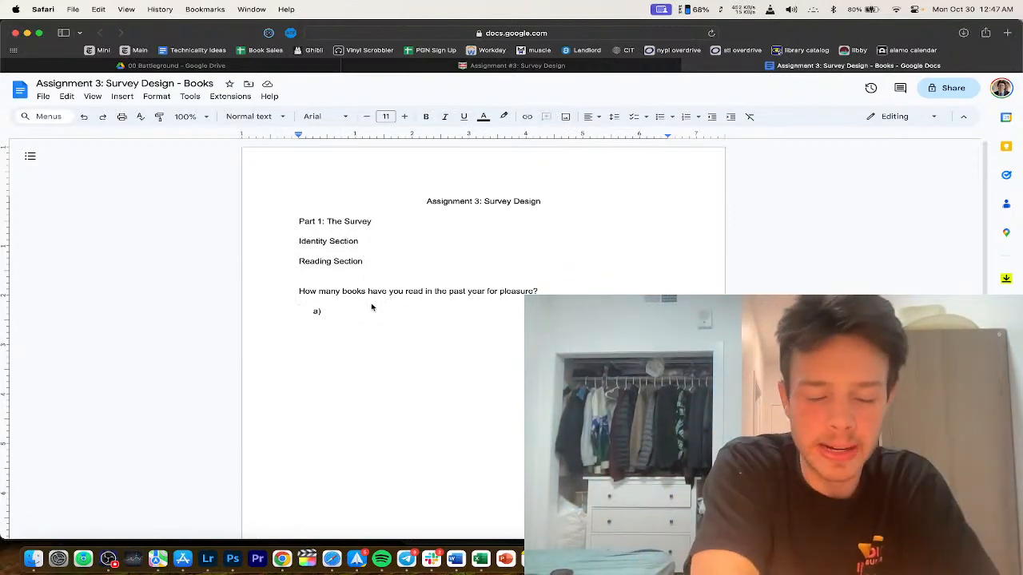
{"action": "left_click", "coordinate": [381, 314]}
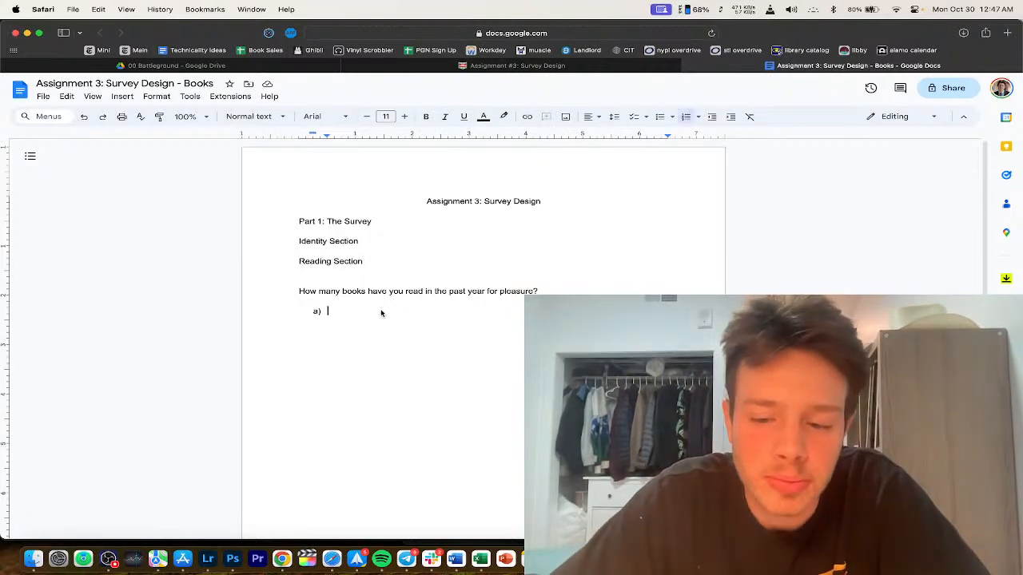
Step: Enter the answers None, 1-5 books, 5-10 books, 10-15 books and 15+ books
{"action": "type", "text": "None"}
{"action": "key", "text": "Return"}
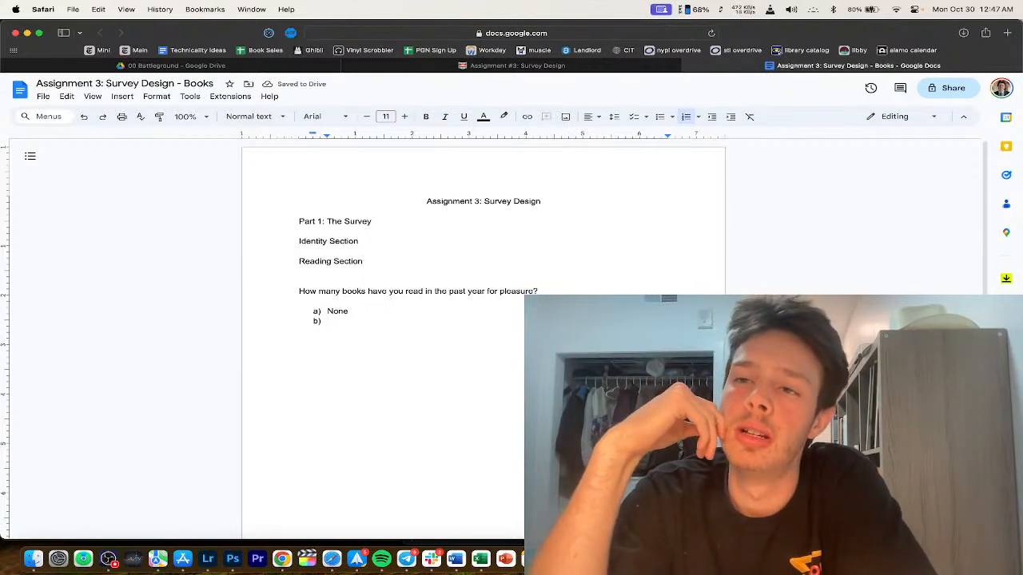
{"action": "type", "text": "1-5"}
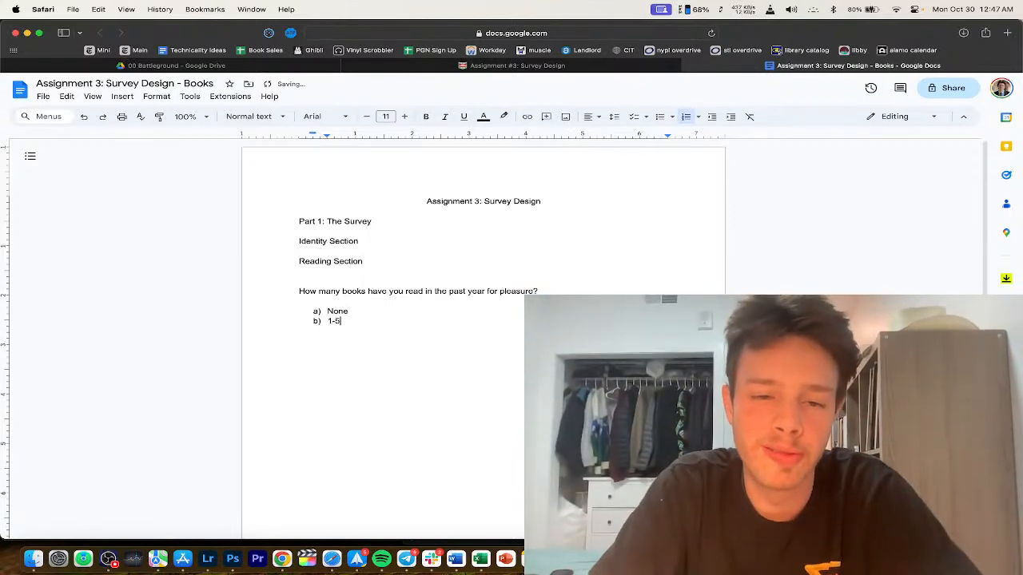
{"action": "type", "text": " books"}
{"action": "key", "text": "Return"}
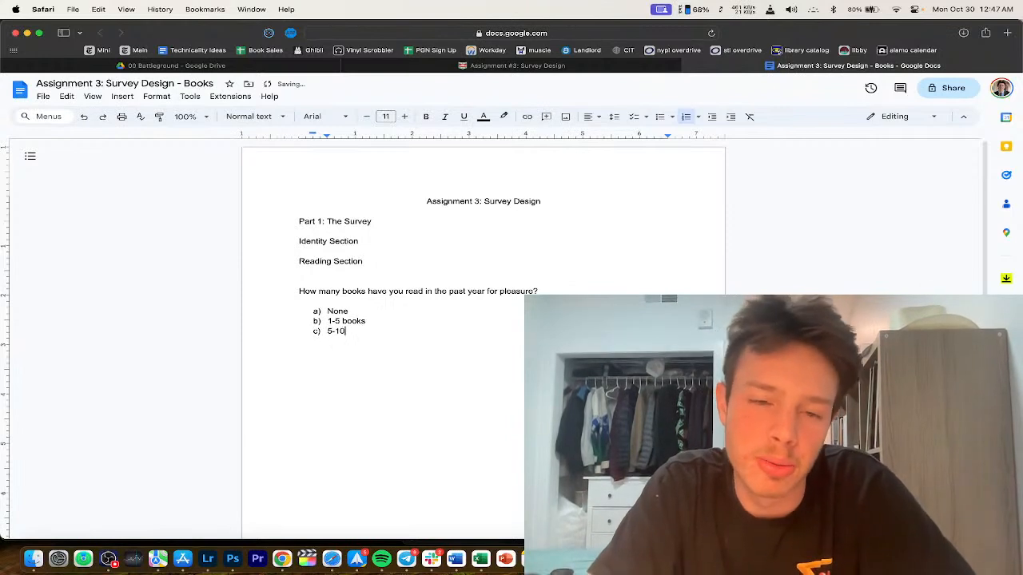
{"action": "type", "text": "5-10 books"}
{"action": "key", "text": "Return"}
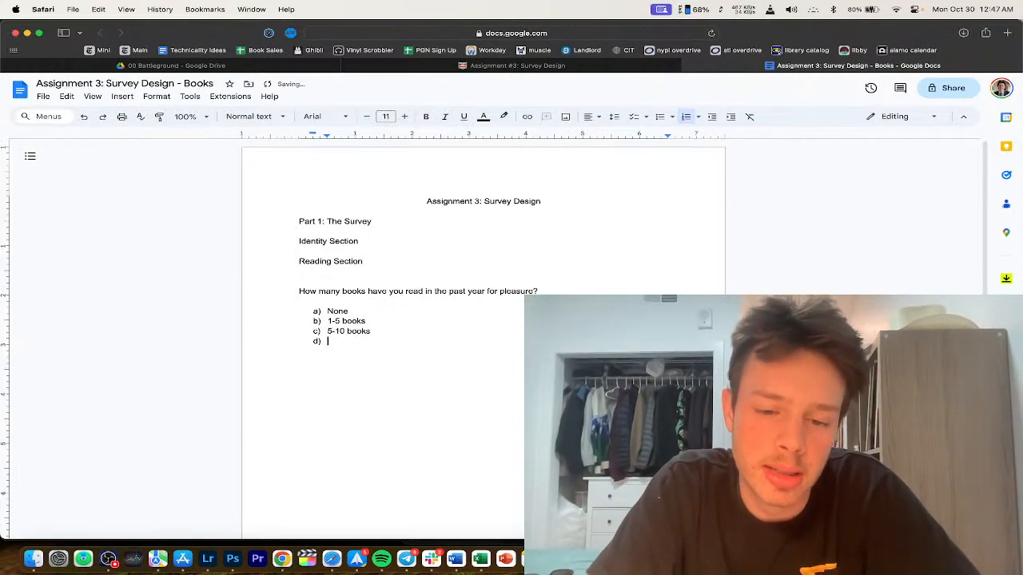
{"action": "type", "text": "10-"}
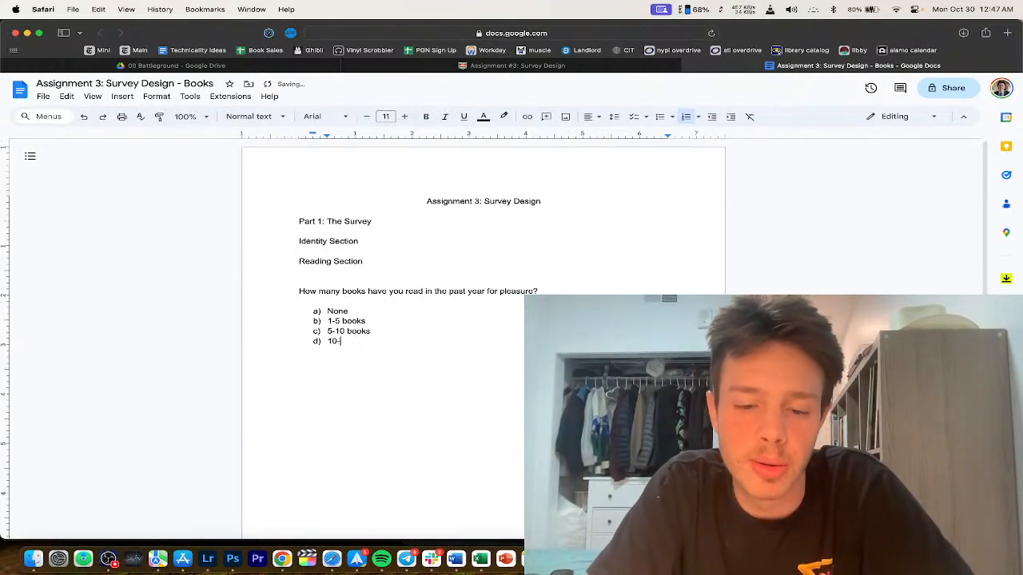
{"action": "type", "text": "15 books"}
{"action": "key", "text": "Return"}
{"action": "type", "text": "1"}
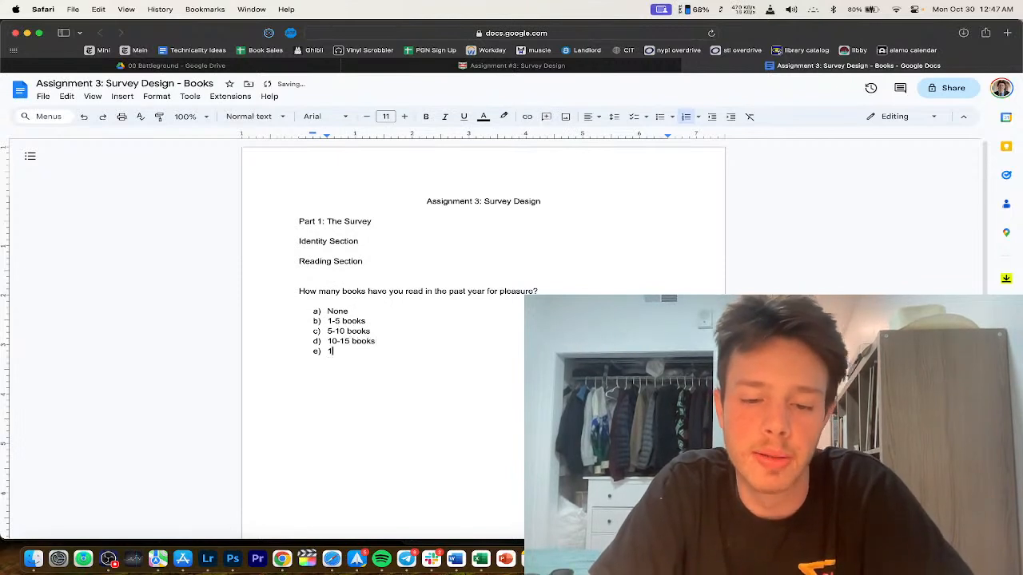
{"action": "type", "text": "5+ book"}
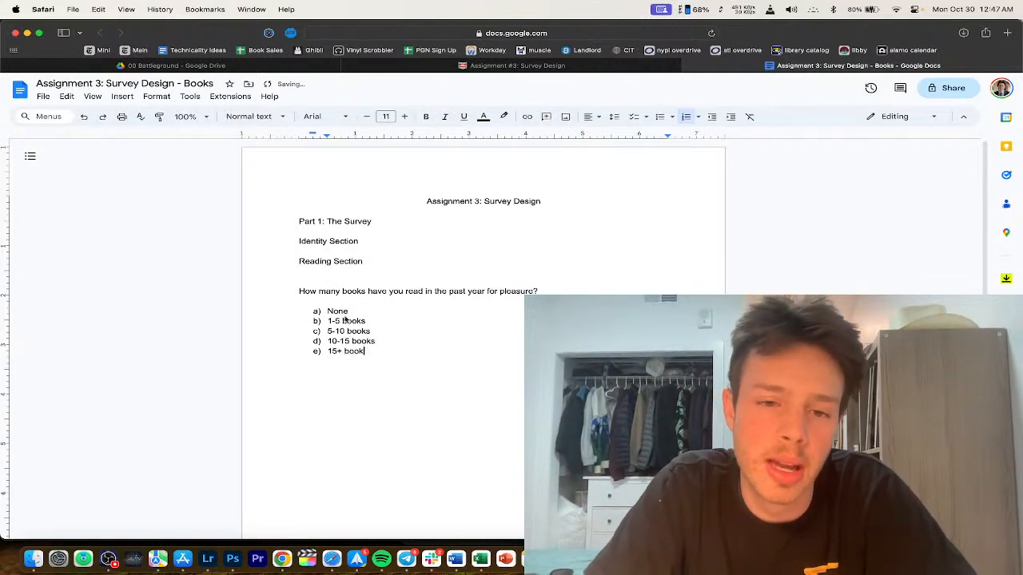
{"action": "type", "text": "s"}
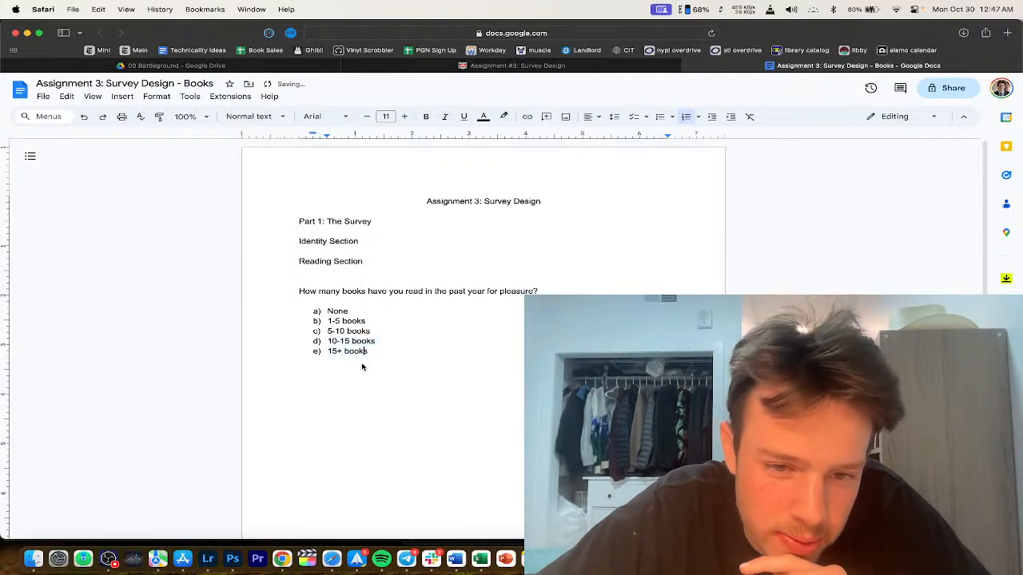
{"action": "scroll", "coordinate": [361, 364], "scroll_direction": "down", "scroll_amount": 2}
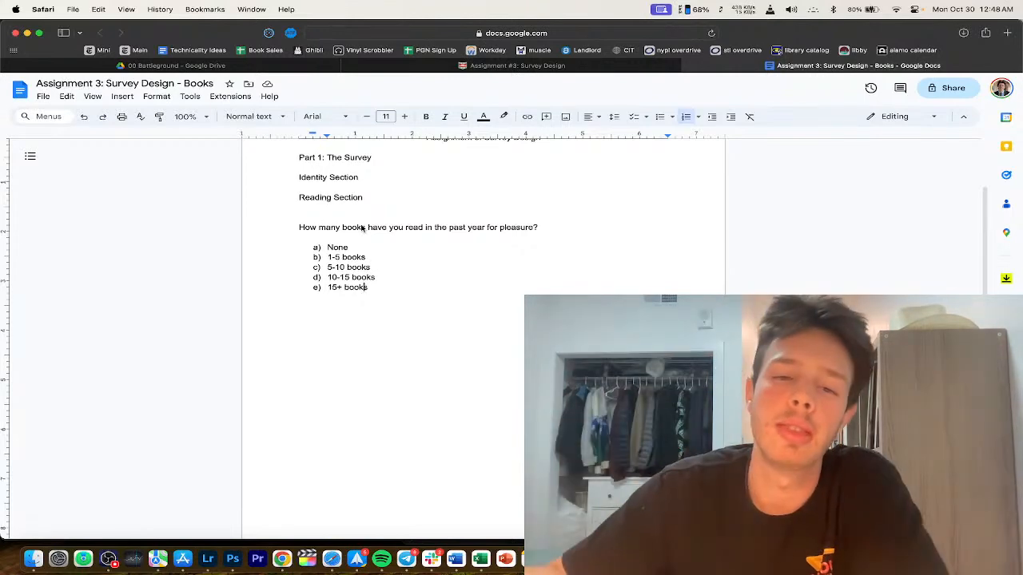
Step: Change answer d) from 10-15 to 10-20 books and answer e) from 15+ to 20+ books
{"action": "double_click", "coordinate": [345, 277]}
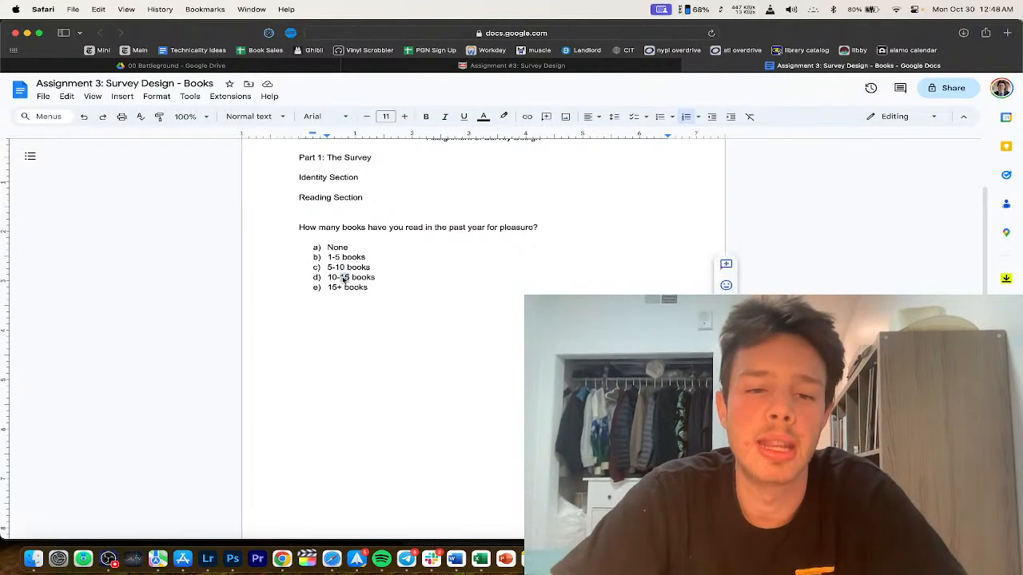
{"action": "type", "text": "20"}
{"action": "double_click", "coordinate": [344, 288]}
{"action": "type", "text": "20"}
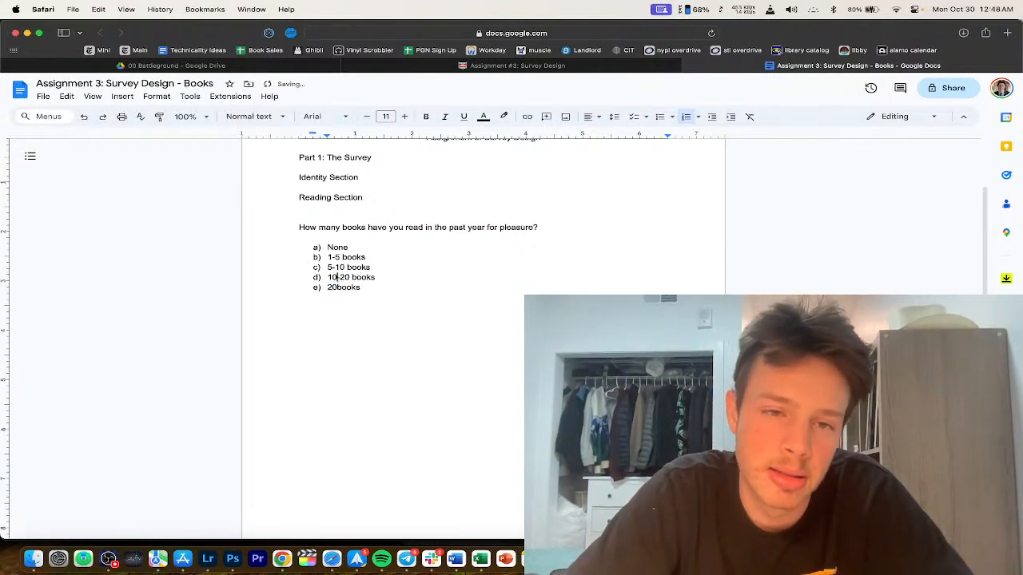
{"action": "type", "text": "+"}
{"action": "key", "text": "super+Right"}
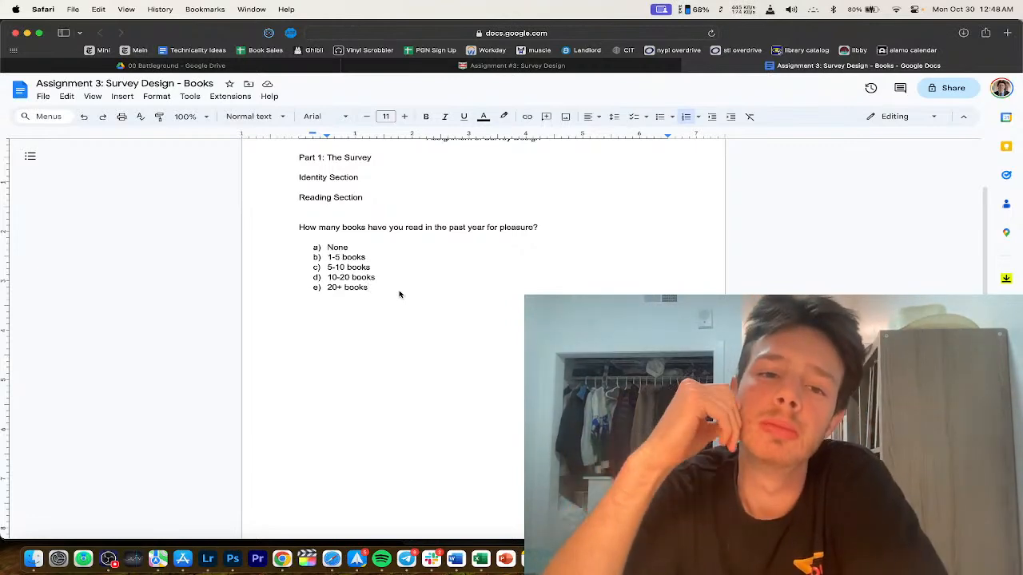
{"action": "scroll", "coordinate": [399, 295], "scroll_direction": "up", "scroll_amount": 2}
Step: Bold the 'How many books have you read' question and give 'for pleasure' a yellow highlight
{"action": "left_click_drag", "start_coordinate": [552, 291], "coordinate": [290, 291]}
{"action": "key", "text": "super+b"}
{"action": "scroll", "coordinate": [495, 285], "scroll_direction": "down", "scroll_amount": 3}
{"action": "left_click", "coordinate": [495, 286]}
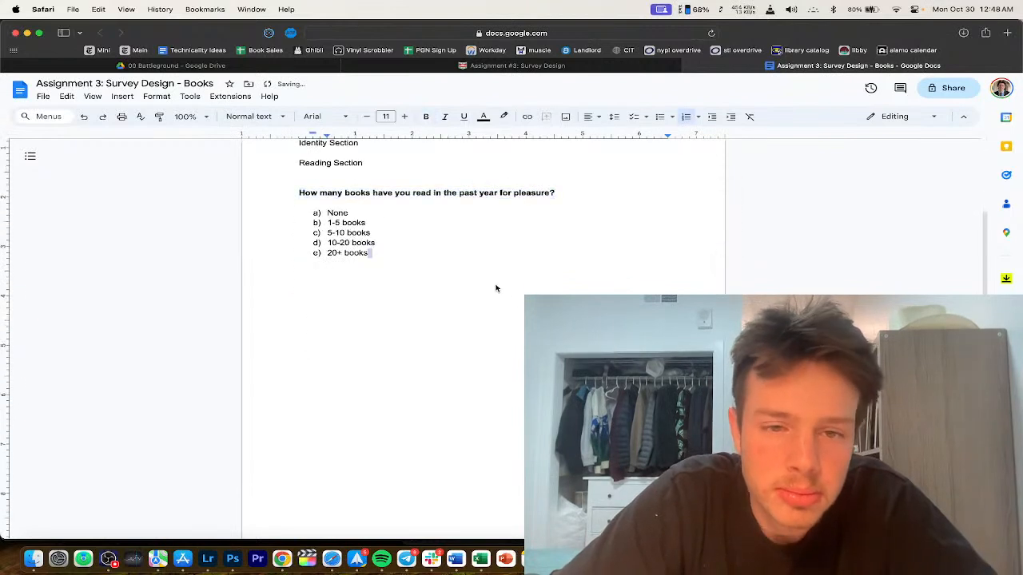
{"action": "left_click_drag", "start_coordinate": [553, 193], "coordinate": [499, 194]}
{"action": "left_click", "coordinate": [506, 118]}
{"action": "left_click", "coordinate": [548, 165]}
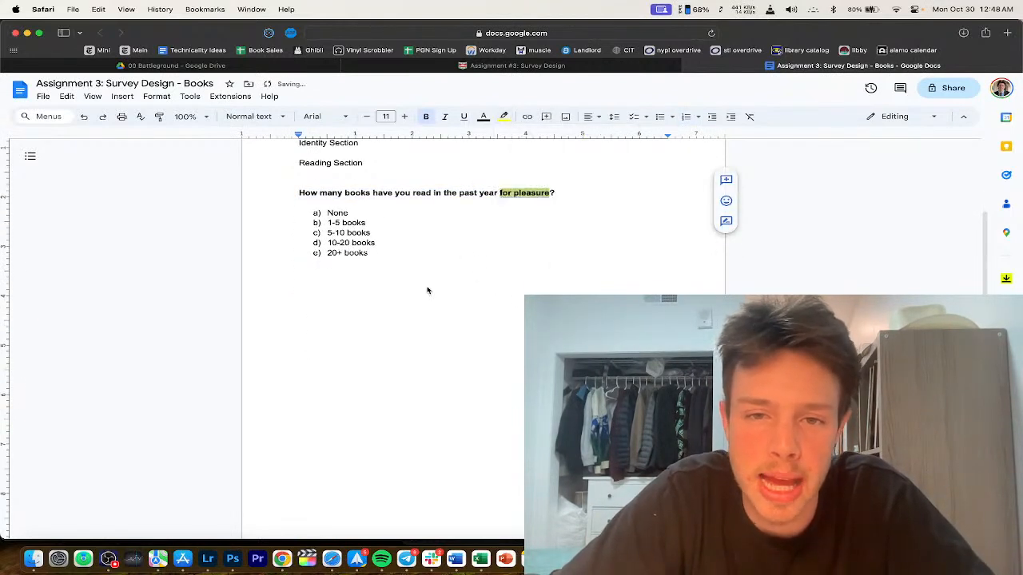
{"action": "left_click", "coordinate": [381, 295]}
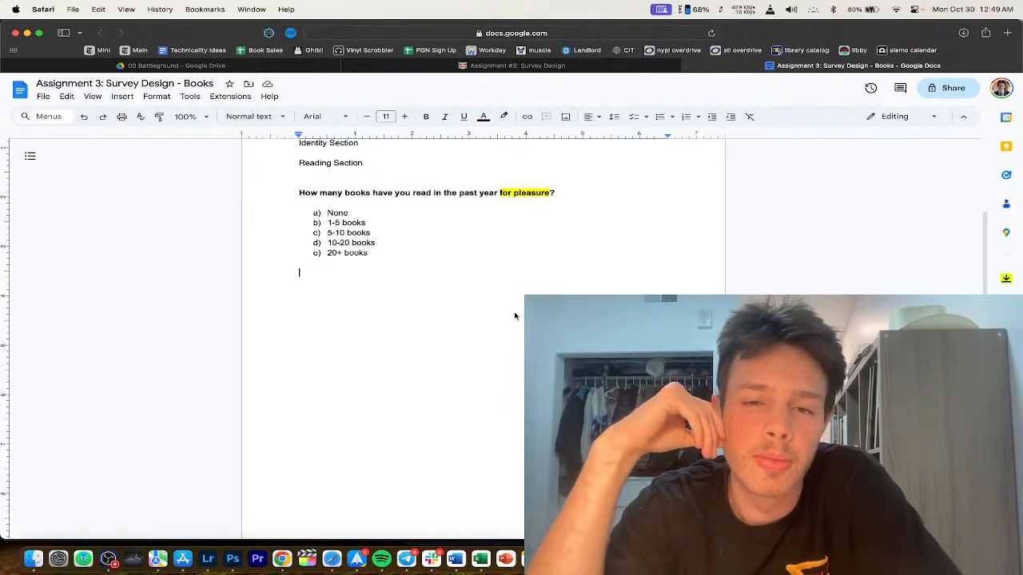
Step: Type the question 'How frequently do you read for pleasure?', fixing 'frequently' from the spelling suggestion
{"action": "type", "text": "Ho"}
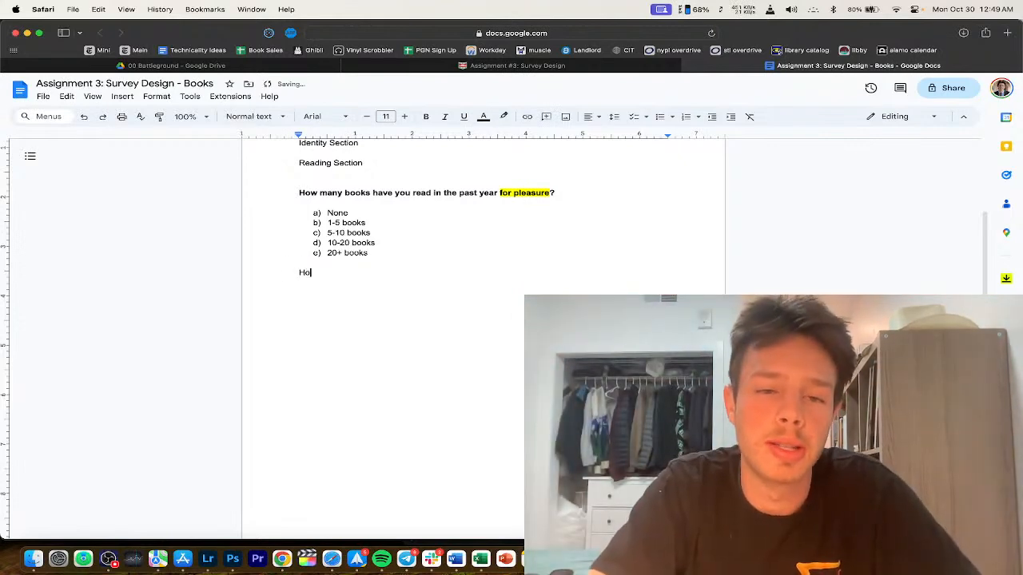
{"action": "type", "text": "w frequentyly do you read for pleasure?"}
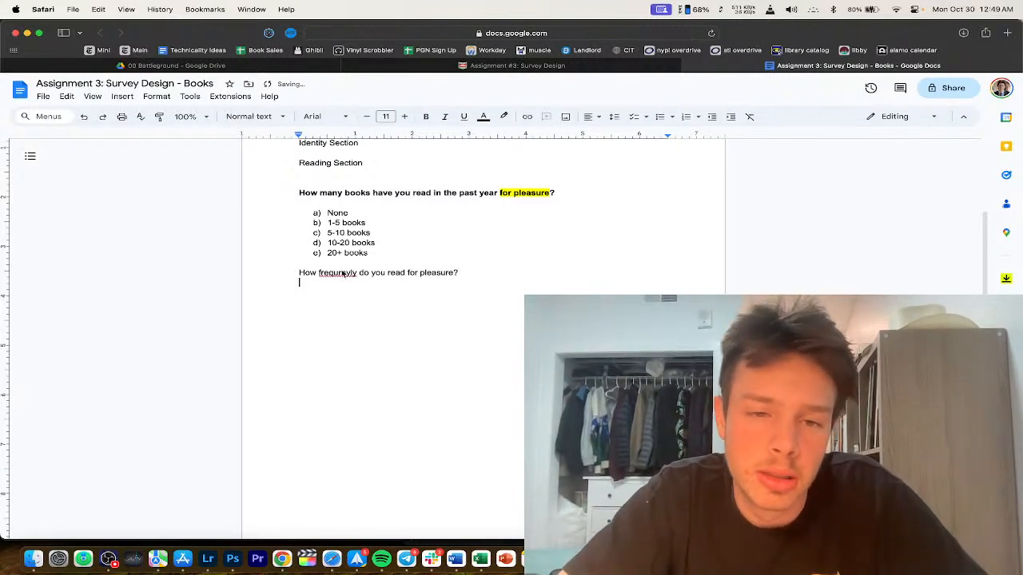
{"action": "left_click", "coordinate": [343, 273]}
{"action": "left_click", "coordinate": [340, 258]}
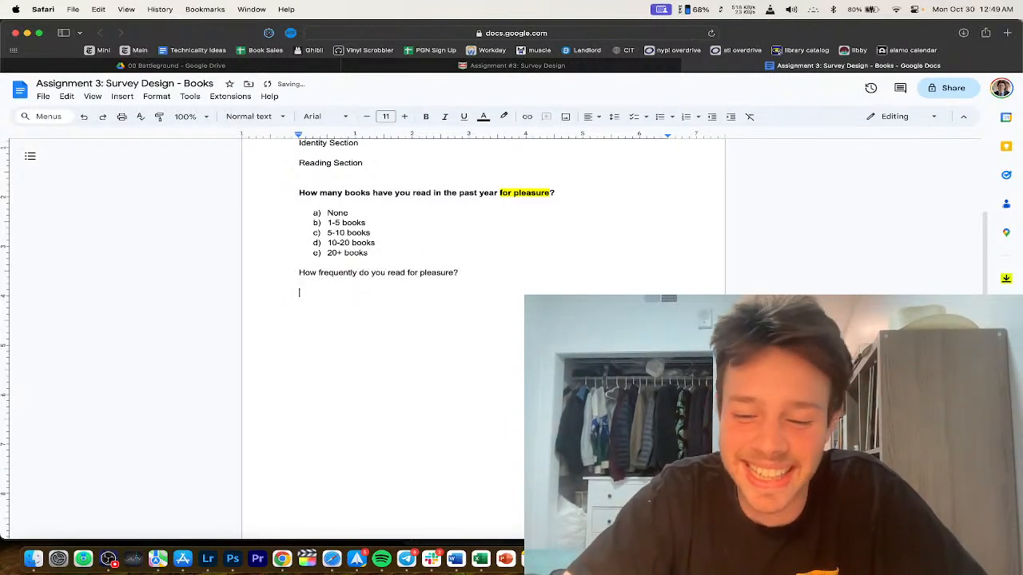
Step: Add lettered options a) Daily, A few times per week, A few times per month, then end the list
{"action": "type", "text": ")"}
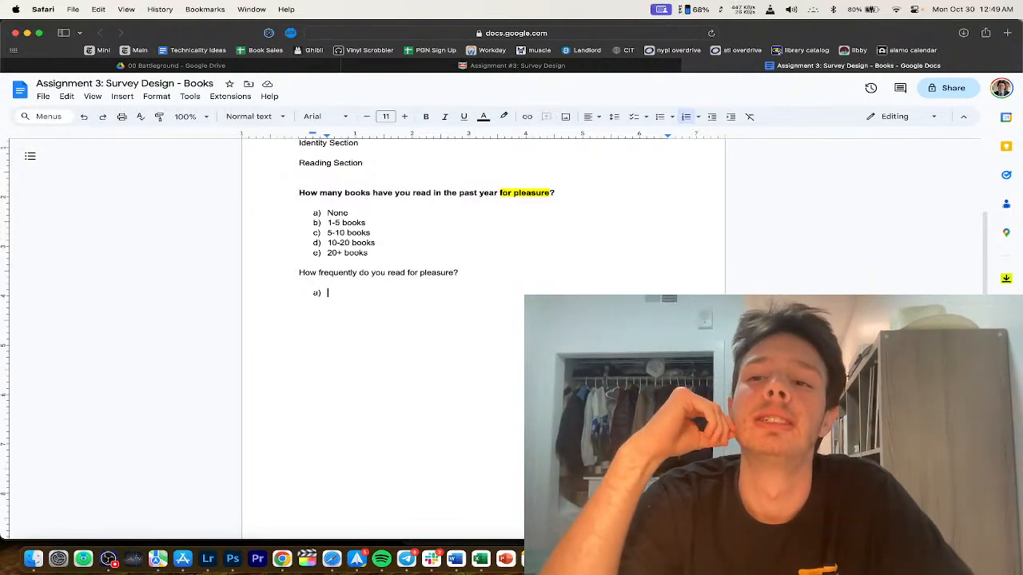
{"action": "type", "text": "Daily"}
{"action": "key", "text": "Return"}
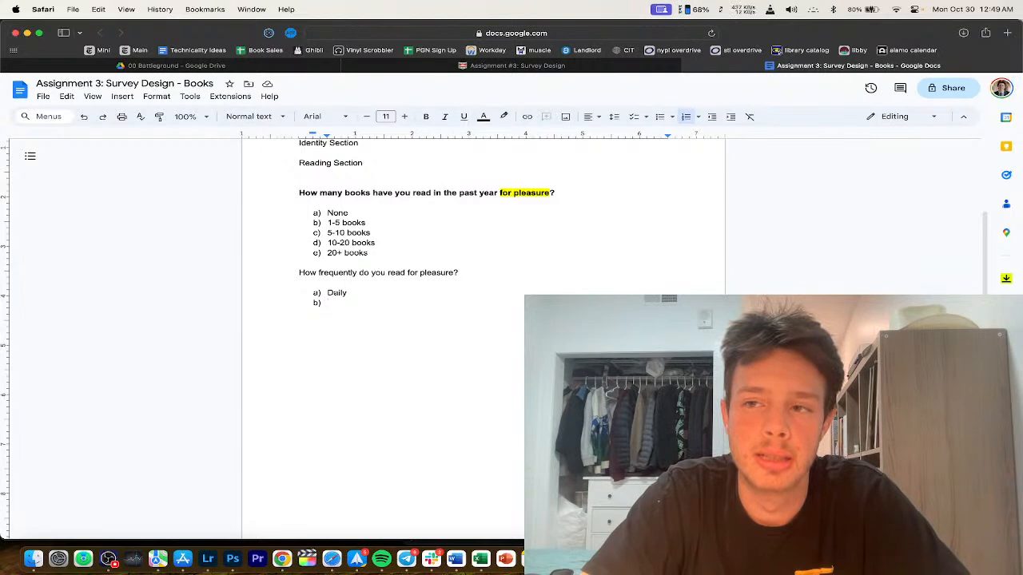
{"action": "type", "text": "A few times per week"}
{"action": "key", "text": "Return"}
{"action": "type", "text": "A f"}
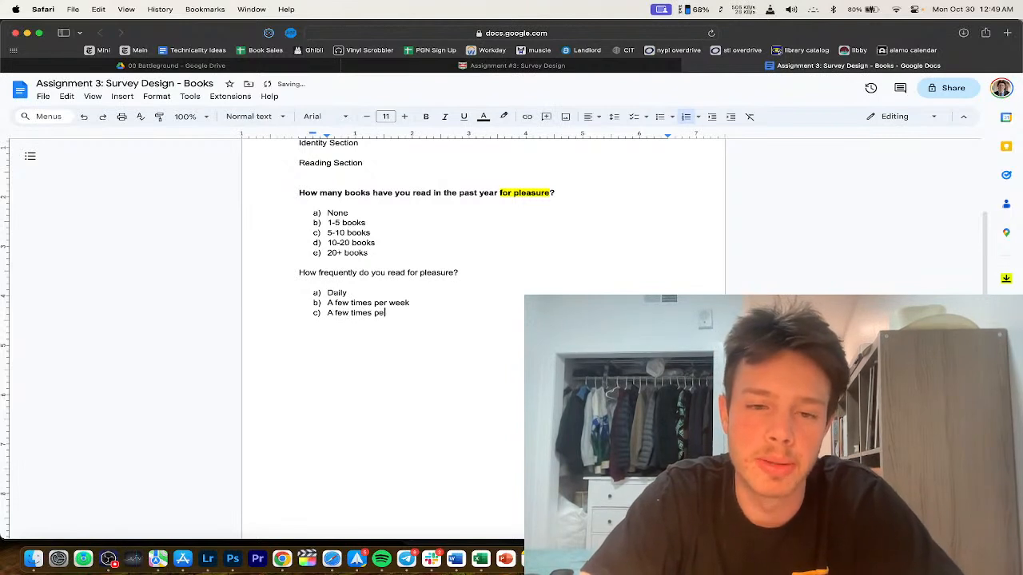
{"action": "key", "text": "Return"}
{"action": "key", "text": "Return"}
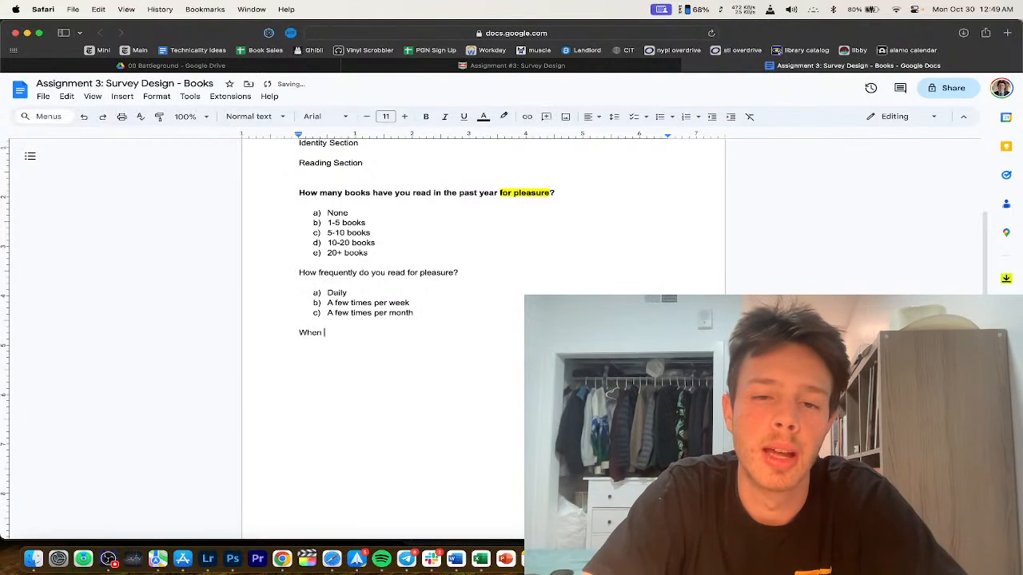
Step: Begin the next question with 'When you do read,'
{"action": "type", "text": "When do"}
{"action": "key", "text": "BackSpace"}
{"action": "key", "text": "BackSpace"}
{"action": "type", "text": "you do read,"}
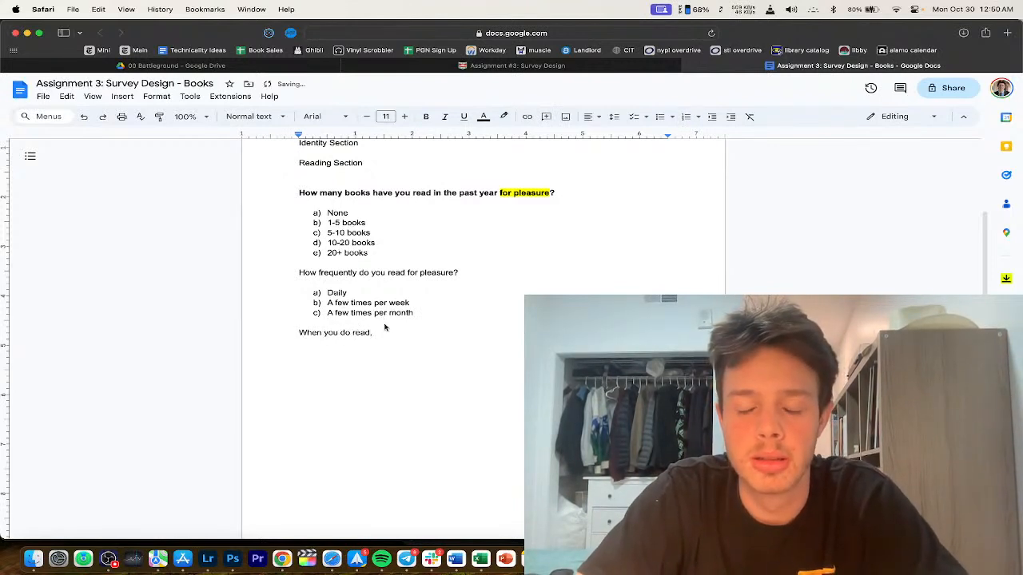
{"action": "left_click", "coordinate": [444, 314]}
{"action": "left_click", "coordinate": [445, 336]}
Step: Finish it as 'how much time do you spend reading', type 'How many books', then bring OBS Studio forward
{"action": "type", "text": "how"}
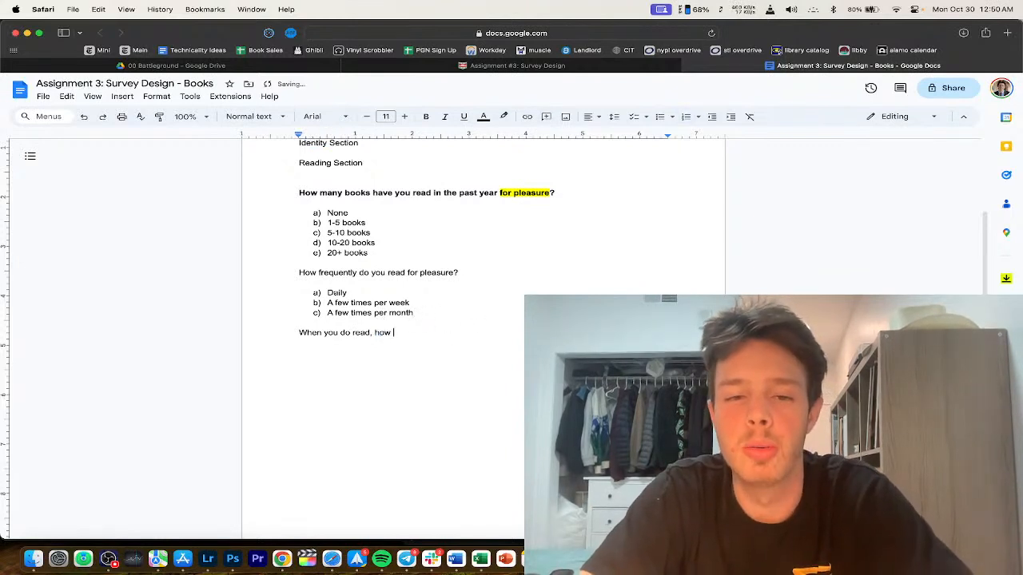
{"action": "double_click", "coordinate": [413, 338]}
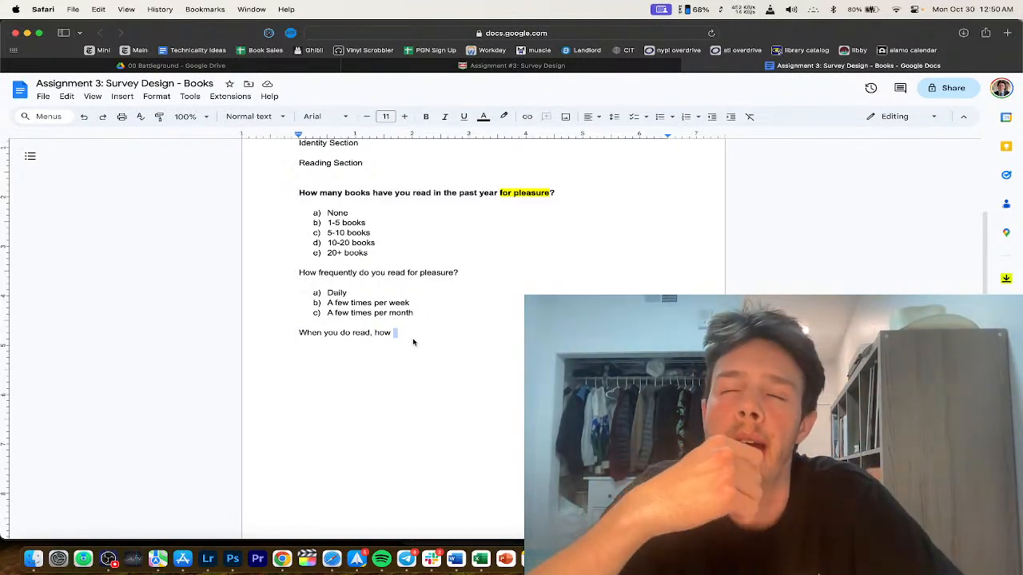
{"action": "type", "text": "long"}
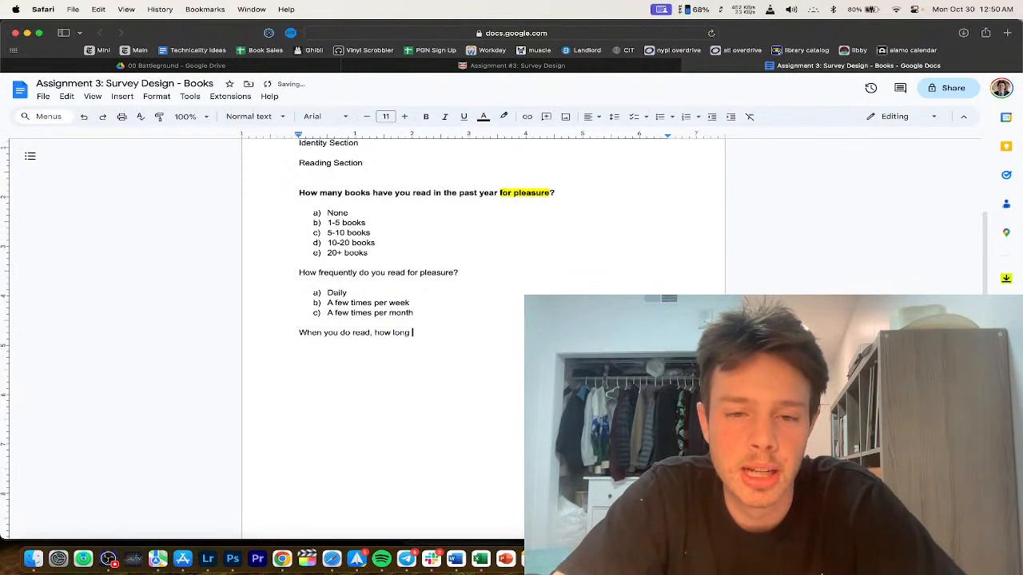
{"action": "key", "text": "BackSpace"}
{"action": "type", "text": "much time t"}
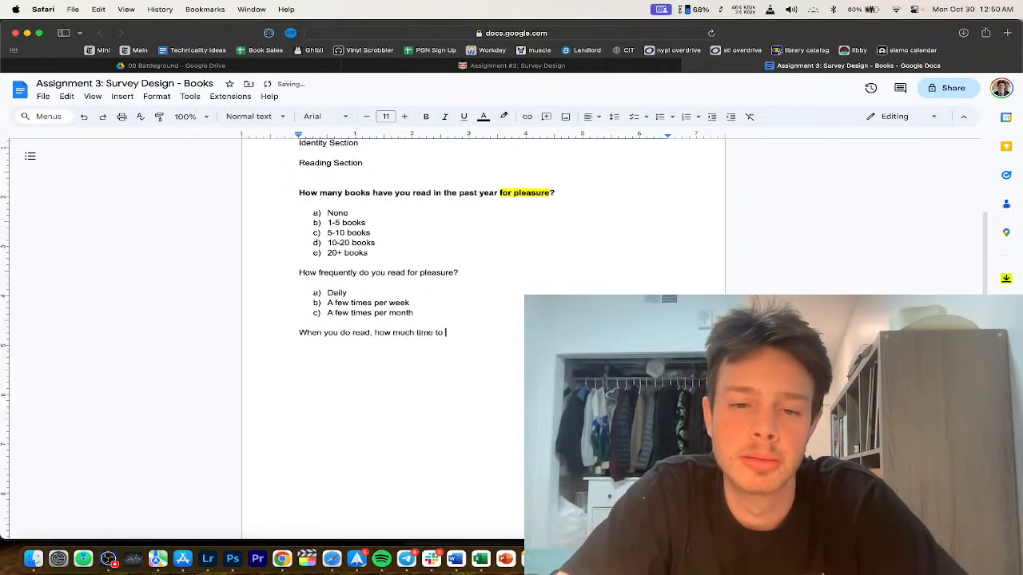
{"action": "type", "text": "o you spend reading?"}
{"action": "key", "text": "Return"}
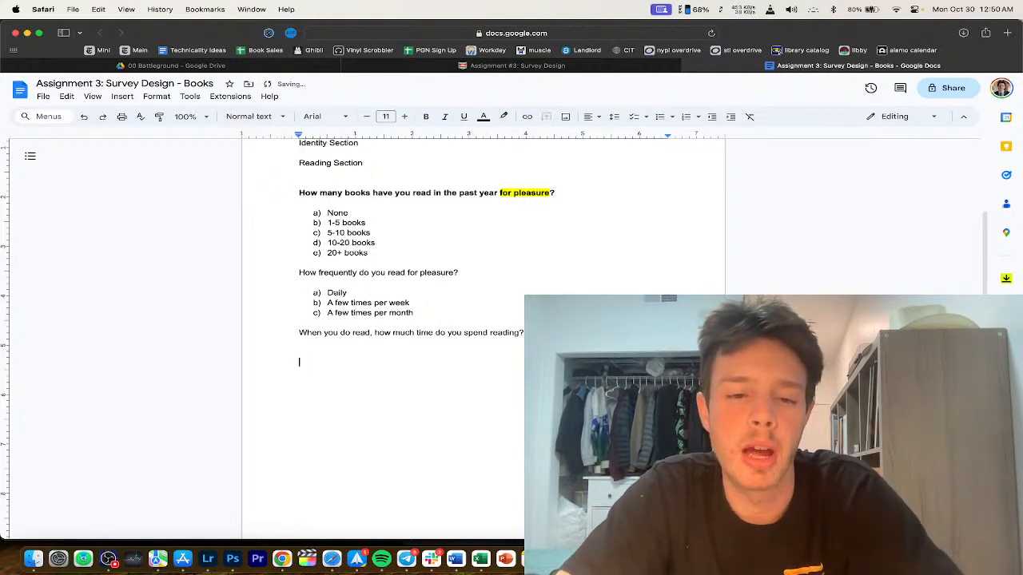
{"action": "type", "text": "How many books"}
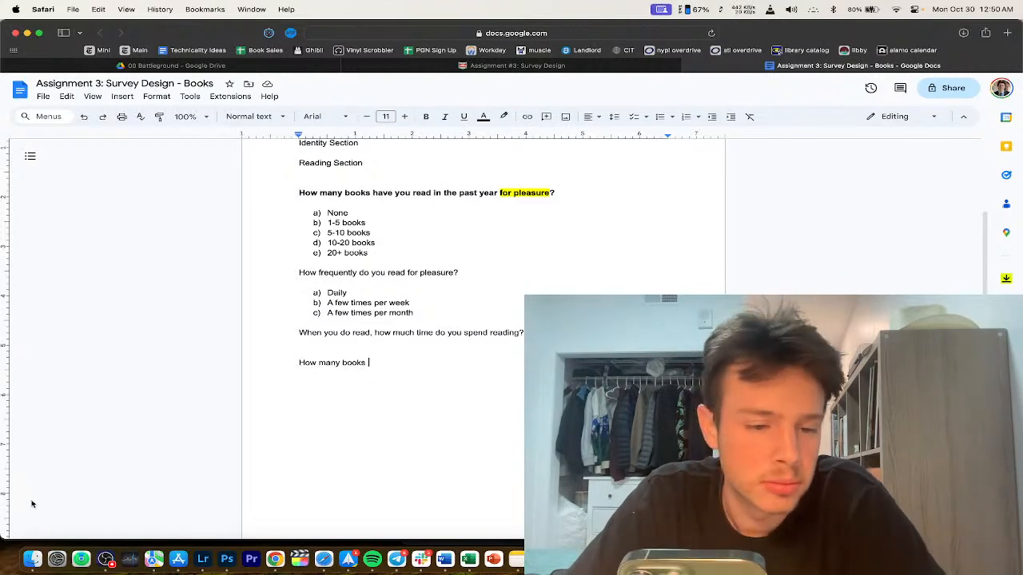
{"action": "left_click", "coordinate": [105, 558]}
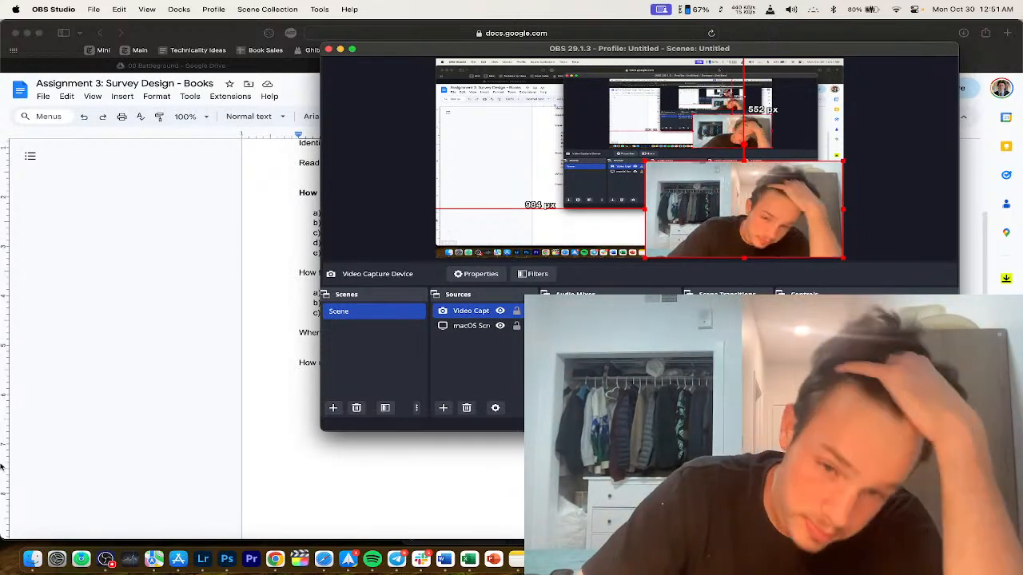
Step: Return to the survey and continue the line with 'do you read for school'
{"action": "left_click", "coordinate": [214, 347]}
{"action": "scroll", "coordinate": [445, 377], "scroll_direction": "down", "scroll_amount": 2}
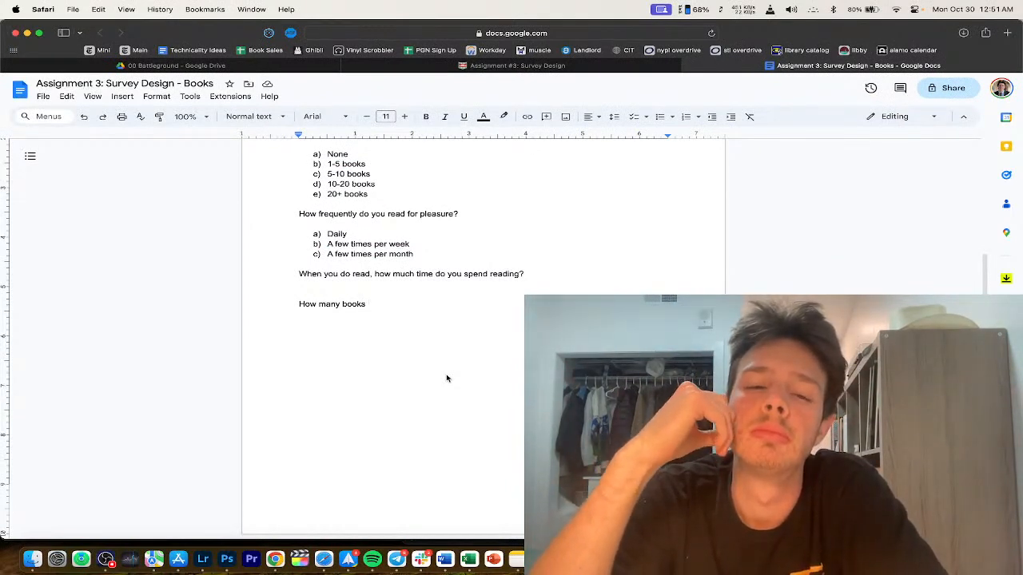
{"action": "type", "text": "do you read for school?"}
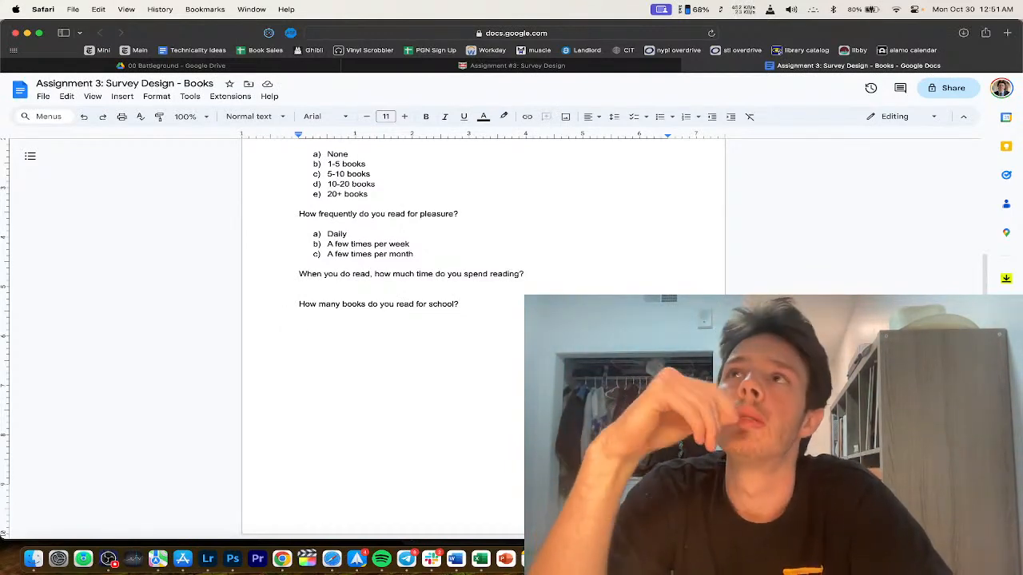
Step: Add 'Fiction or nonfiction?' as a new question, accepting the 'nonfiction' spelling suggestion
{"action": "key", "text": "Return"}
{"action": "type", "text": "Fiction or non-fiction?"}
{"action": "key", "text": "Return"}
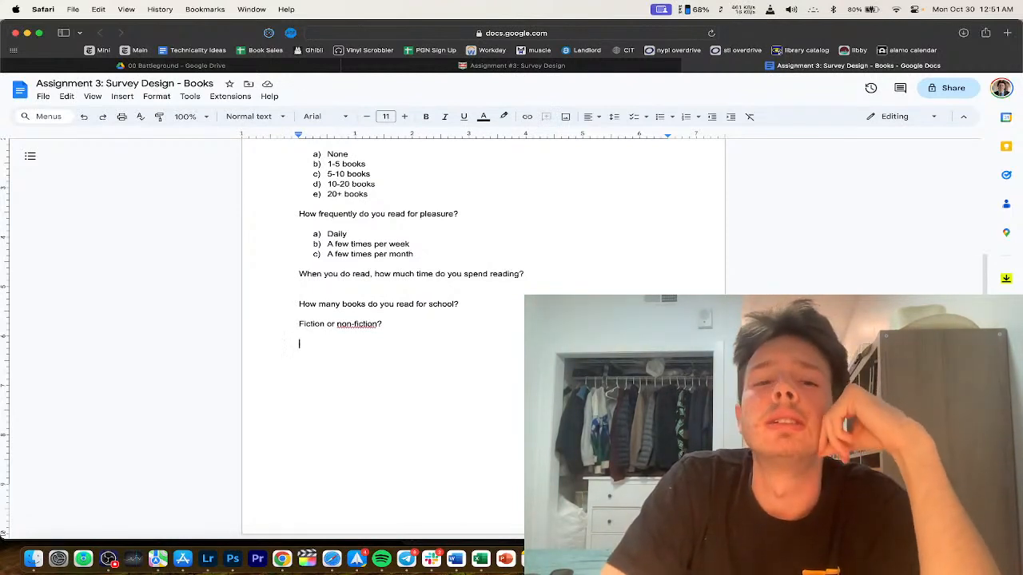
{"action": "left_click", "coordinate": [357, 324]}
{"action": "left_click", "coordinate": [357, 311]}
{"action": "left_click", "coordinate": [340, 345]}
Step: Add 'Favorite book?' and 'Physical or digital?' as questions on their own lines
{"action": "type", "text": "F"}
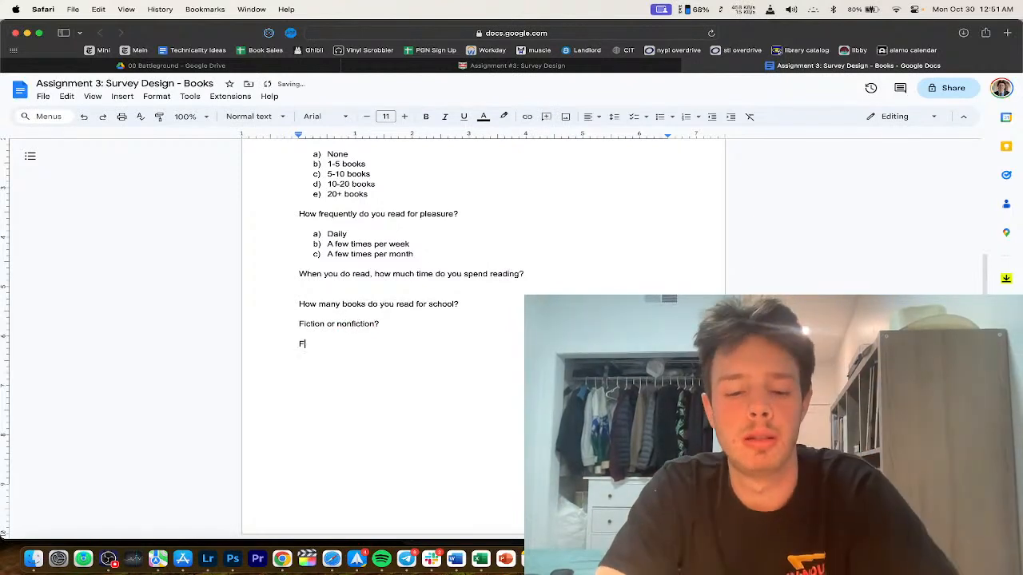
{"action": "type", "text": "avorite book?"}
{"action": "key", "text": "Return"}
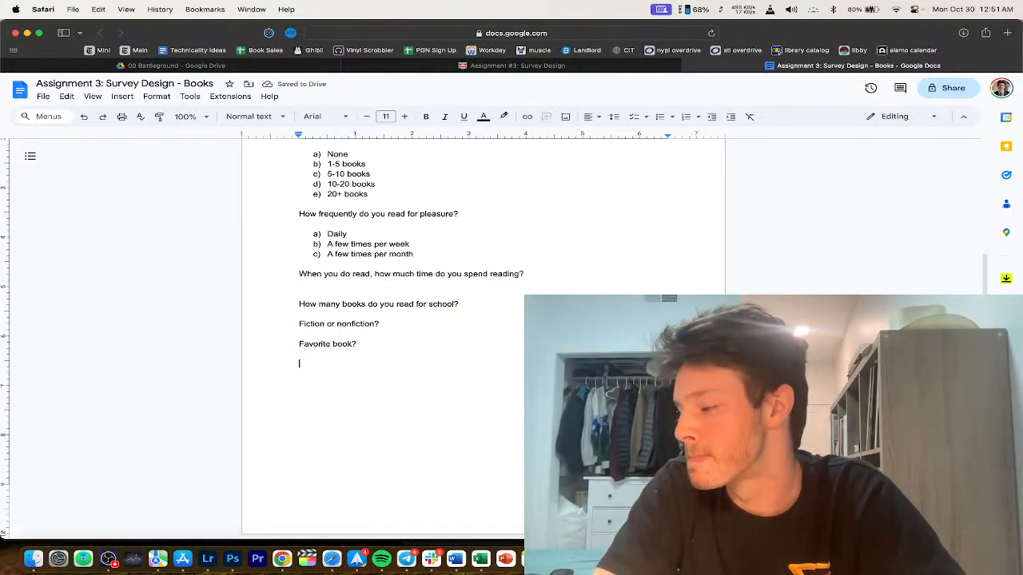
{"action": "type", "text": "Physical or digital?"}
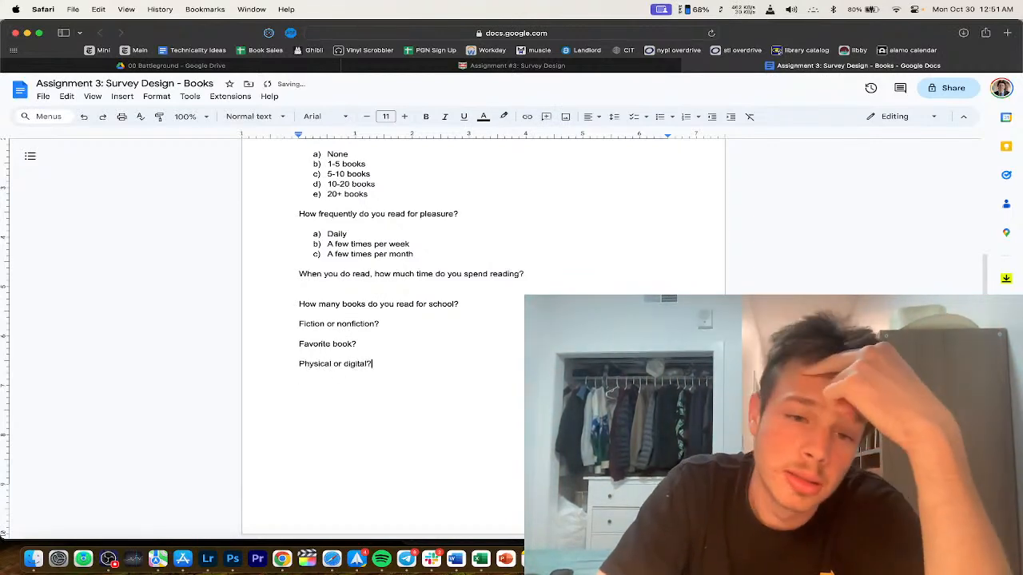
{"action": "key", "text": "Return"}
{"action": "scroll", "coordinate": [319, 320], "scroll_direction": "up", "scroll_amount": 3}
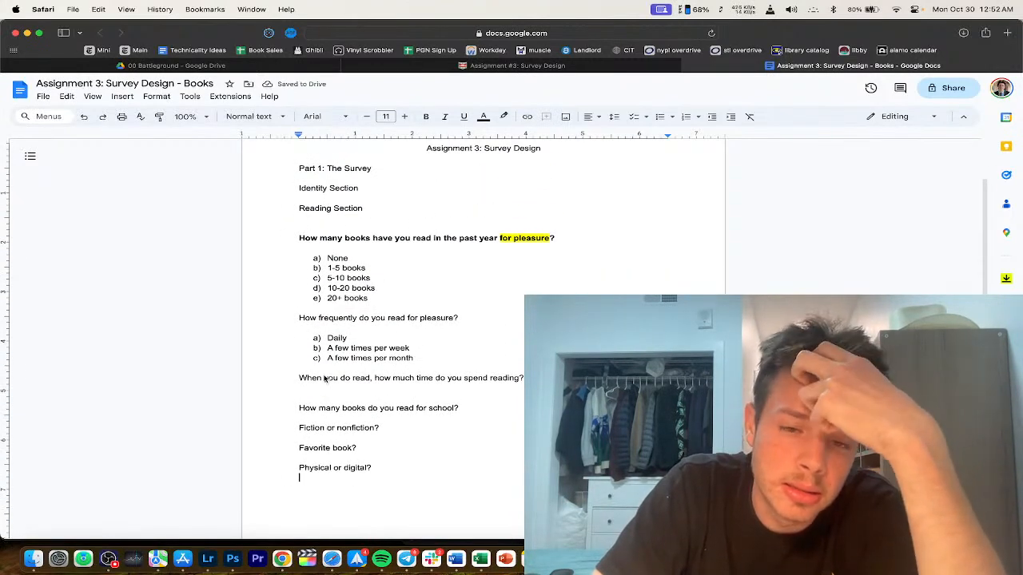
{"action": "scroll", "coordinate": [344, 334], "scroll_direction": "up", "scroll_amount": 2}
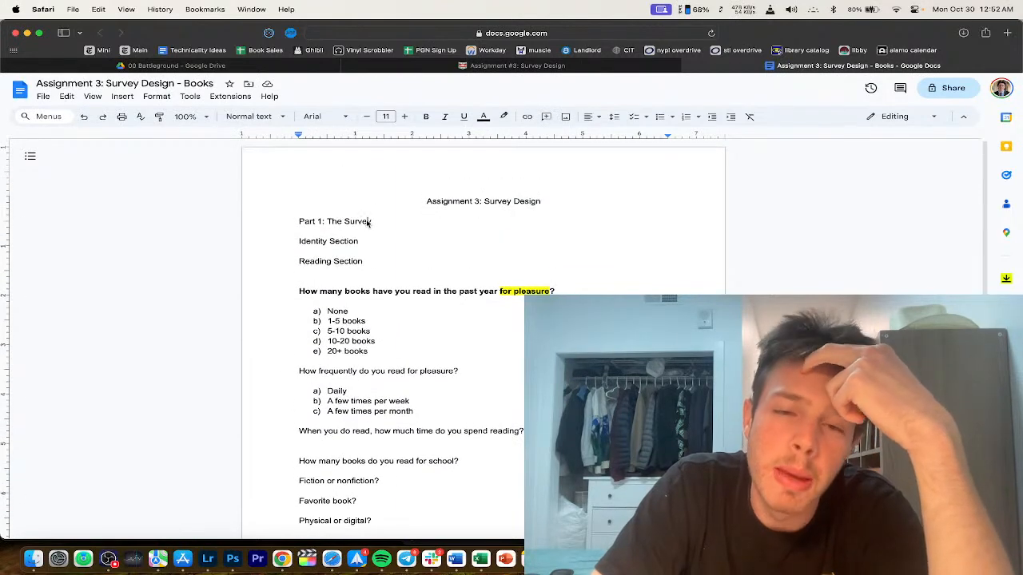
Step: Select the first question, then add an empty line below 'Physical or digital?'
{"action": "mouse_move", "coordinate": [414, 292]}
{"action": "left_mouse_down"}
{"action": "mouse_move", "coordinate": [547, 292]}
{"action": "mouse_move", "coordinate": [428, 293]}
{"action": "left_mouse_up"}
{"action": "triple_click", "coordinate": [427, 293]}
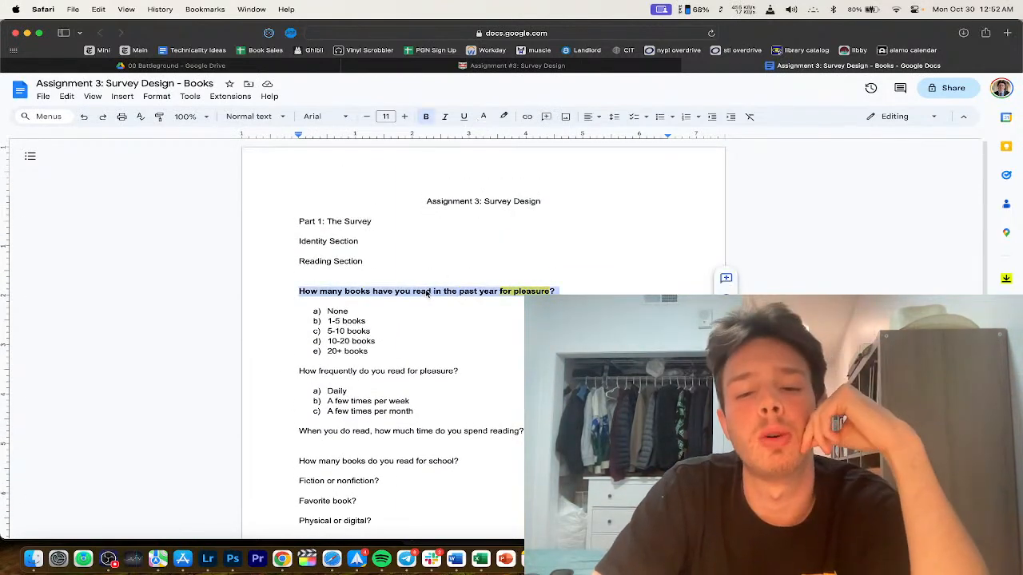
{"action": "scroll", "coordinate": [428, 360], "scroll_direction": "down", "scroll_amount": 1}
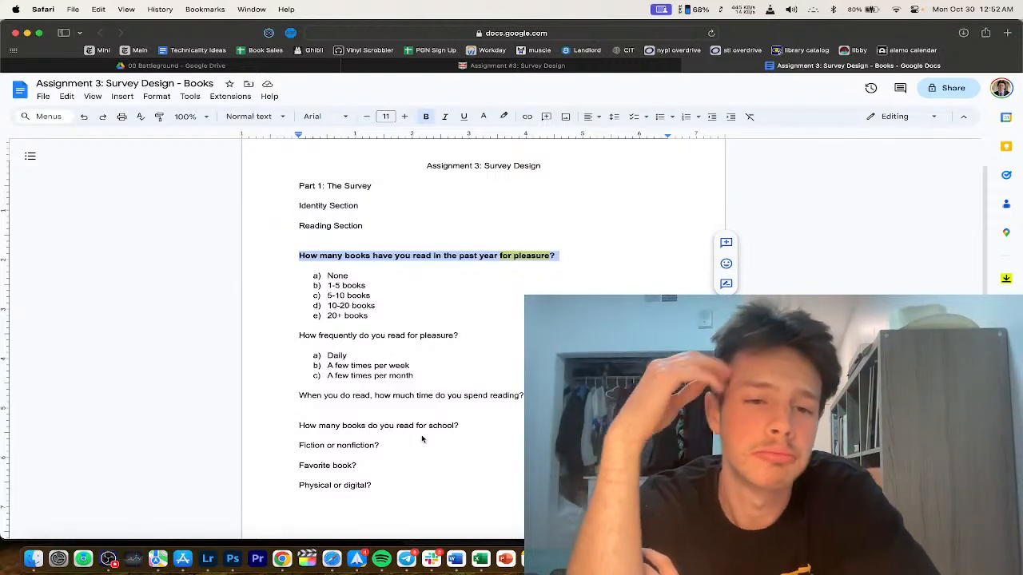
{"action": "left_click", "coordinate": [416, 407]}
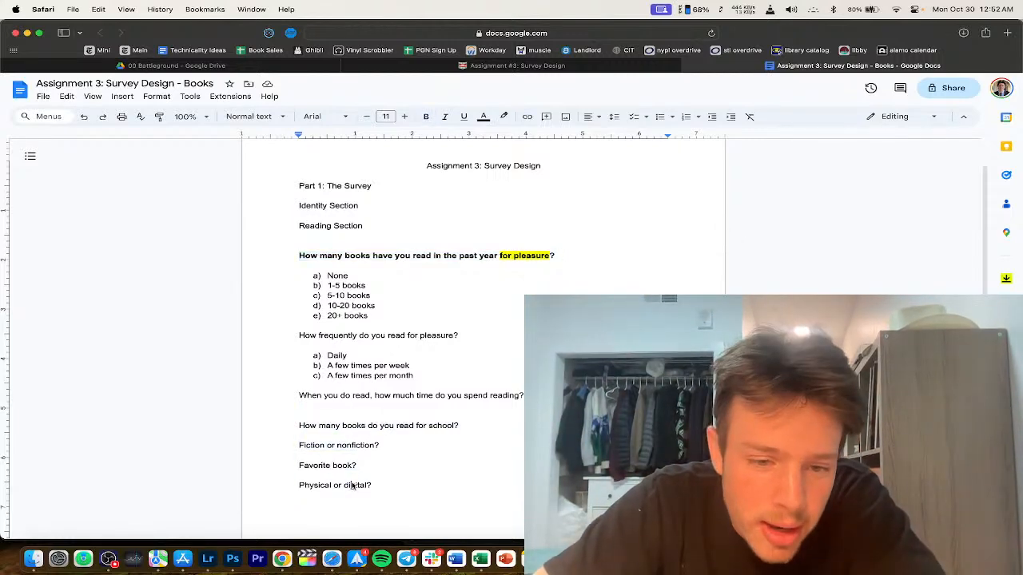
{"action": "scroll", "coordinate": [396, 440], "scroll_direction": "down", "scroll_amount": 2}
{"action": "left_click", "coordinate": [397, 440]}
{"action": "key", "text": "Return"}
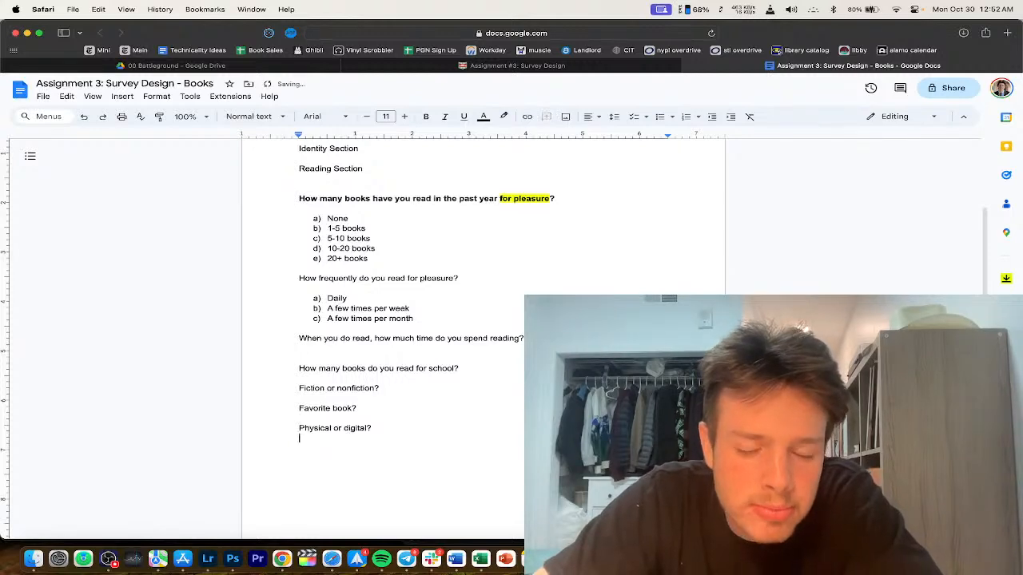
Step: Insert a new empty line below the Identity Section heading
{"action": "scroll", "coordinate": [374, 445], "scroll_direction": "down", "scroll_amount": 2}
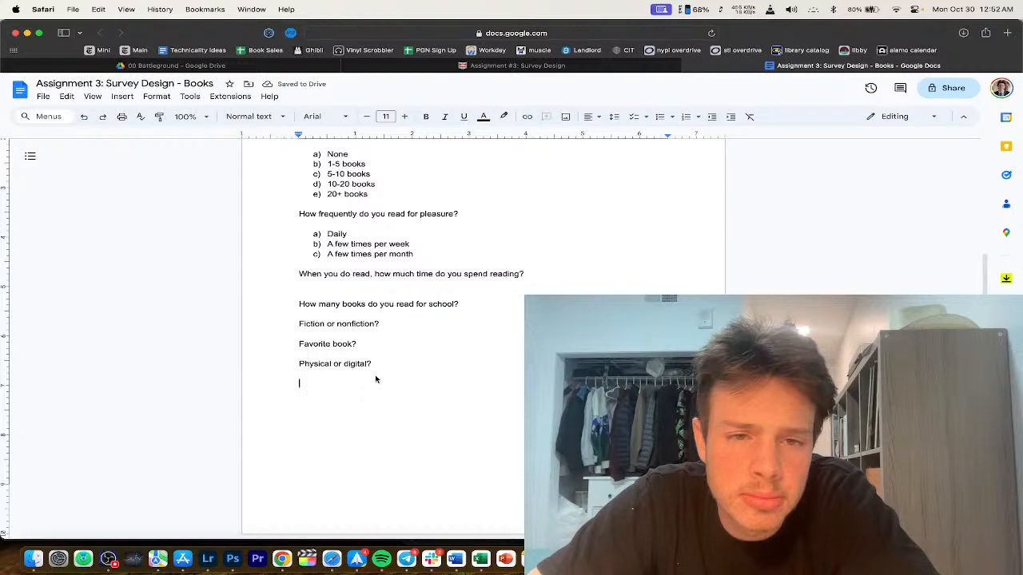
{"action": "scroll", "coordinate": [375, 380], "scroll_direction": "up", "scroll_amount": 3}
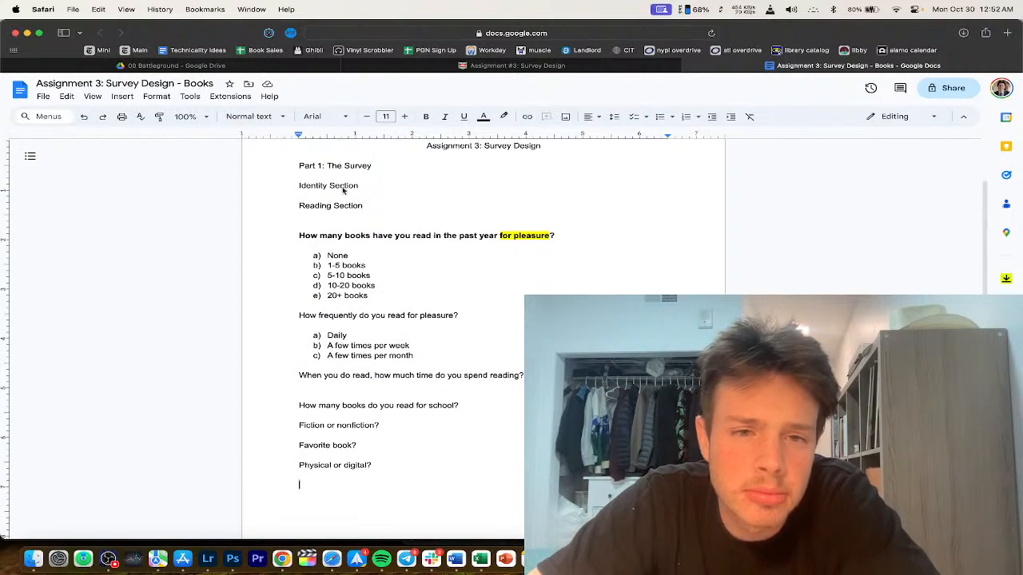
{"action": "left_click", "coordinate": [382, 186]}
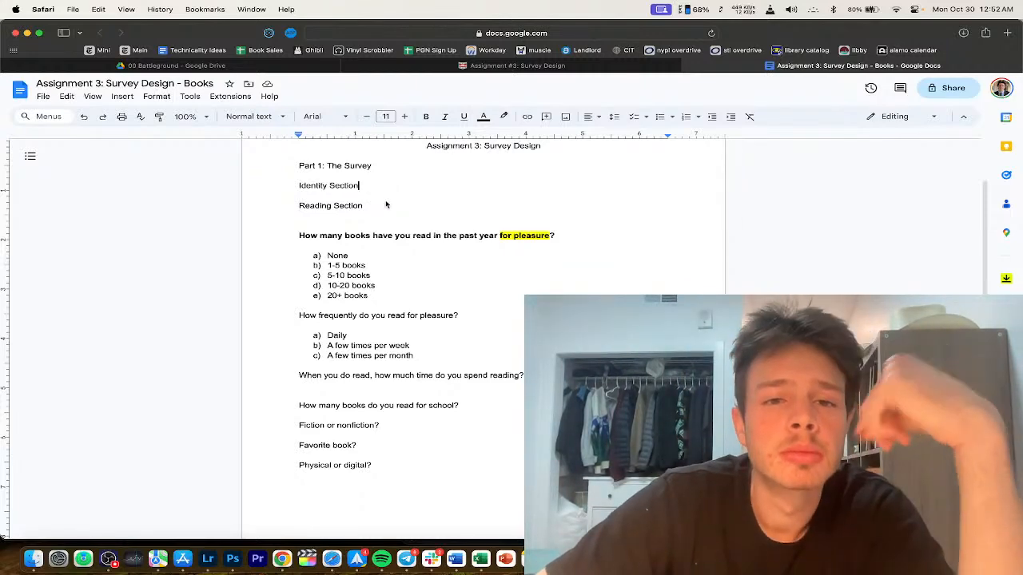
{"action": "key", "text": "Return"}
{"action": "key", "text": "Return"}
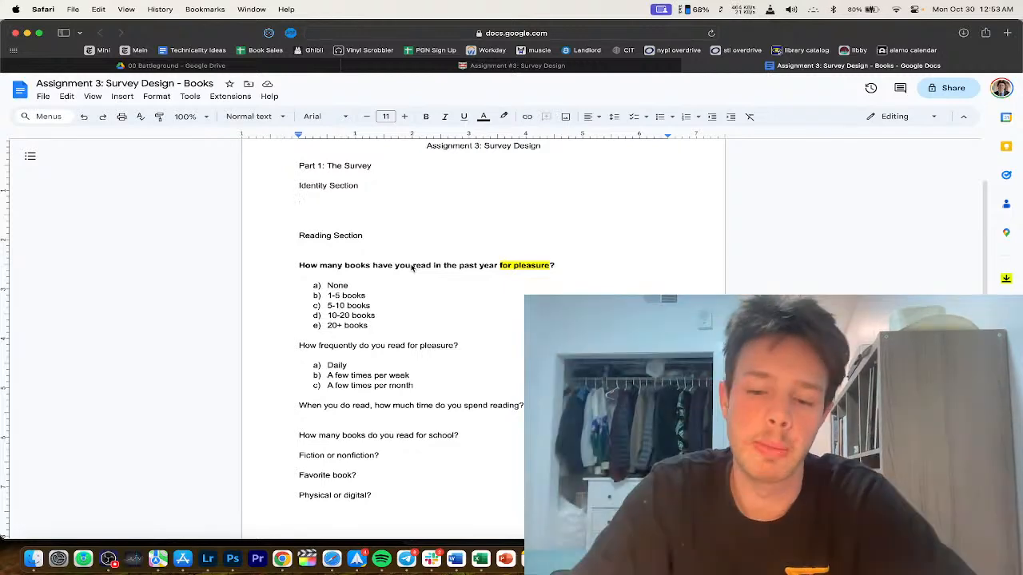
Step: List Job, Club involvement? and Workload/major under Identity Section
{"action": "type", "text": "Job"}
{"action": "key", "text": "Return"}
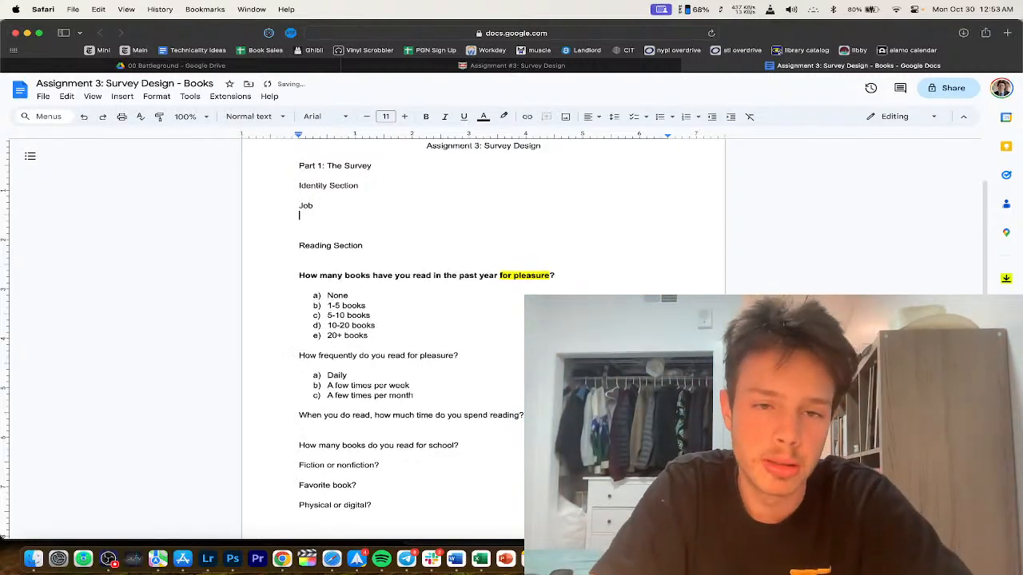
{"action": "type", "text": "Club in"}
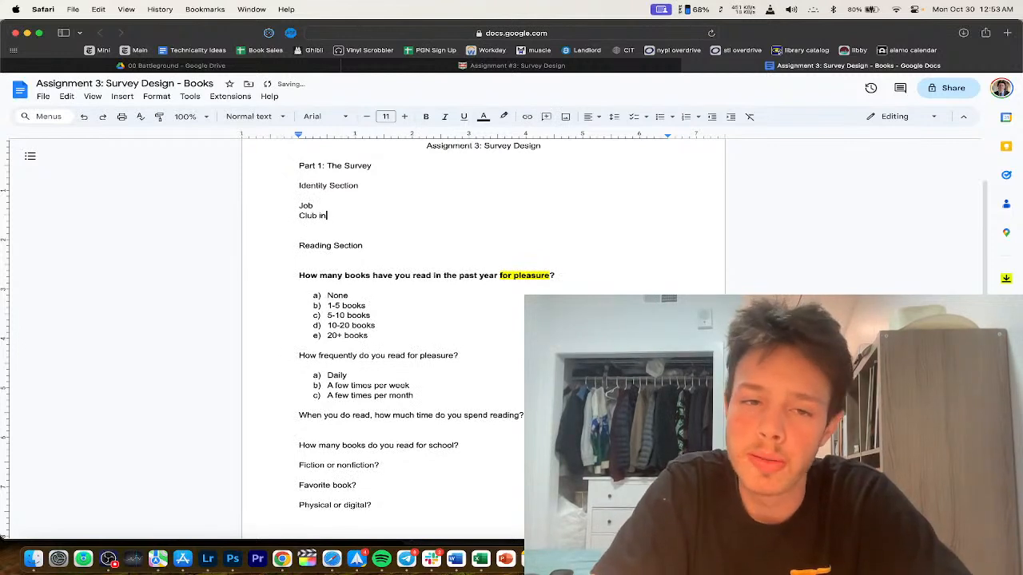
{"action": "type", "text": "vovl"}
{"action": "key", "text": "BackSpace"}
{"action": "key", "text": "BackSpace"}
{"action": "type", "text": "lvement"}
{"action": "key", "text": "Return"}
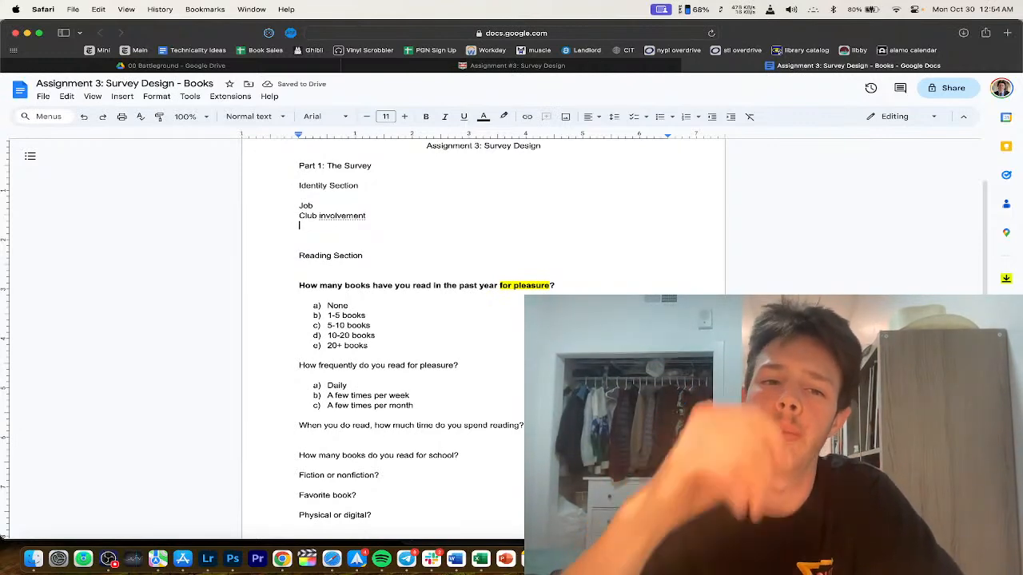
{"action": "key", "text": "BackSpace"}
{"action": "type", "text": "? "}
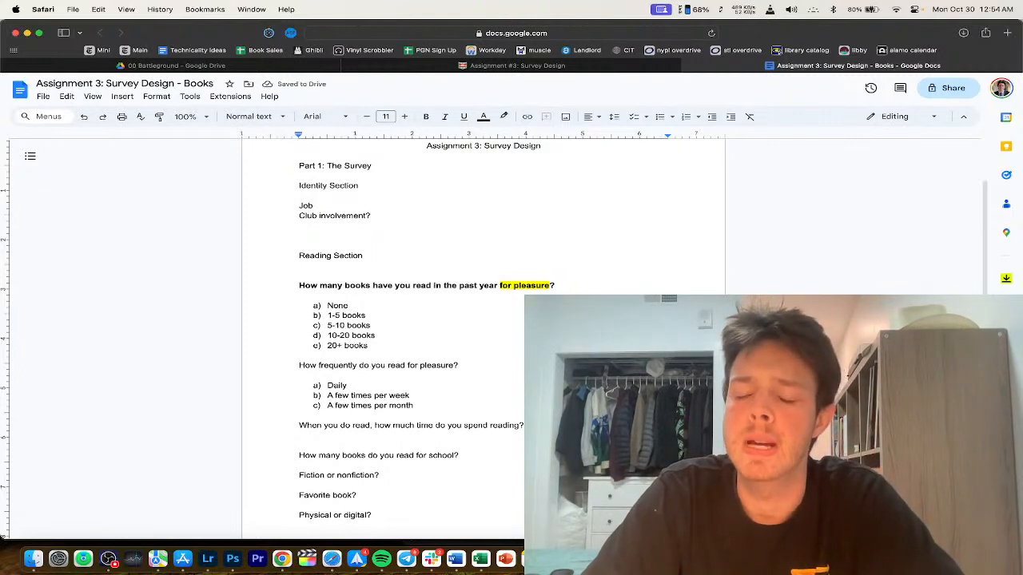
{"action": "type", "text": "Workload/major"}
Step: Type the question 'Which of the following catagories best…' with an a) answer line below
{"action": "key", "text": "Return"}
{"action": "key", "text": "Return"}
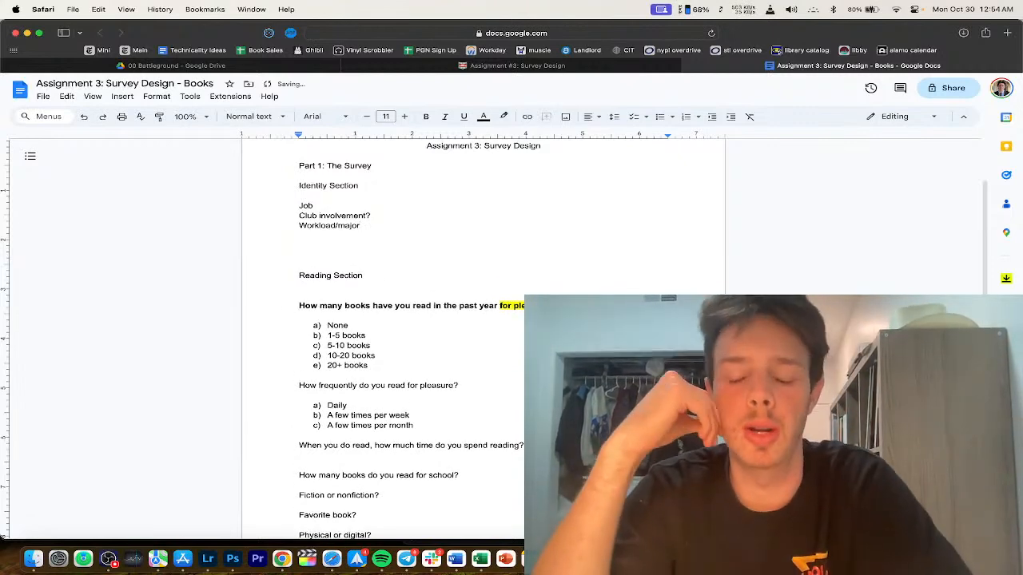
{"action": "type", "text": "Which of the"}
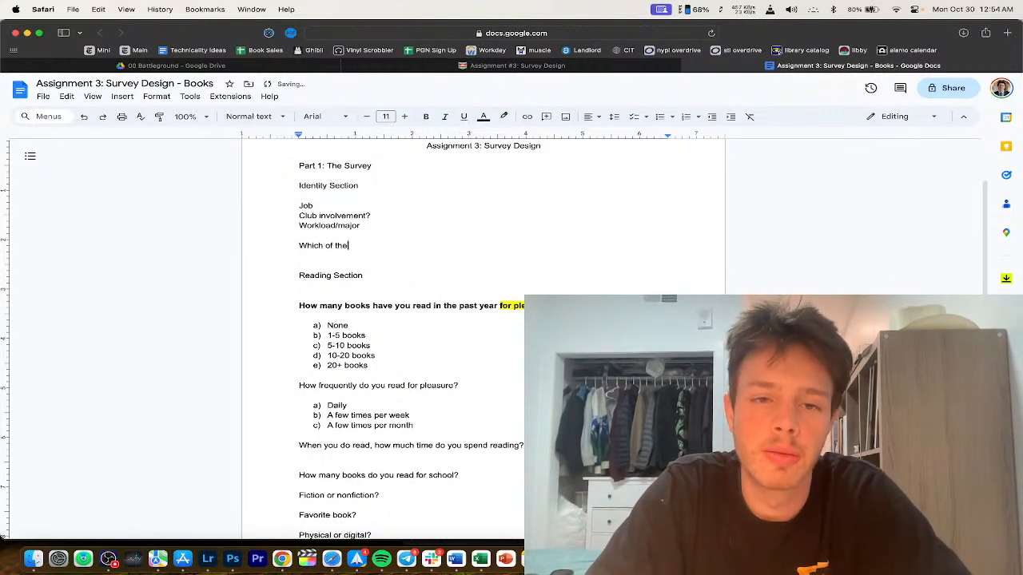
{"action": "type", "text": " following catagories best describes your major?"}
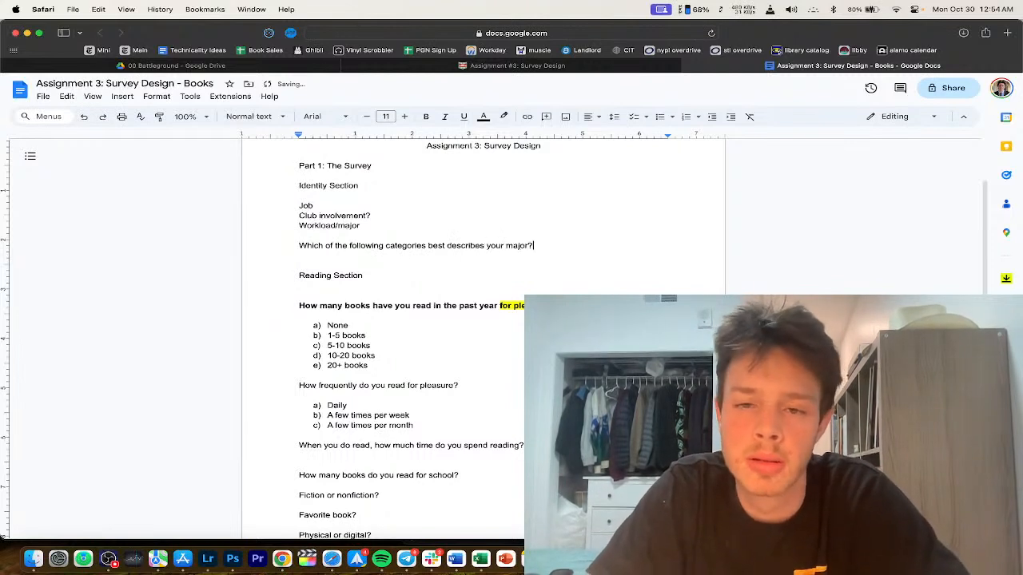
{"action": "key", "text": "Return"}
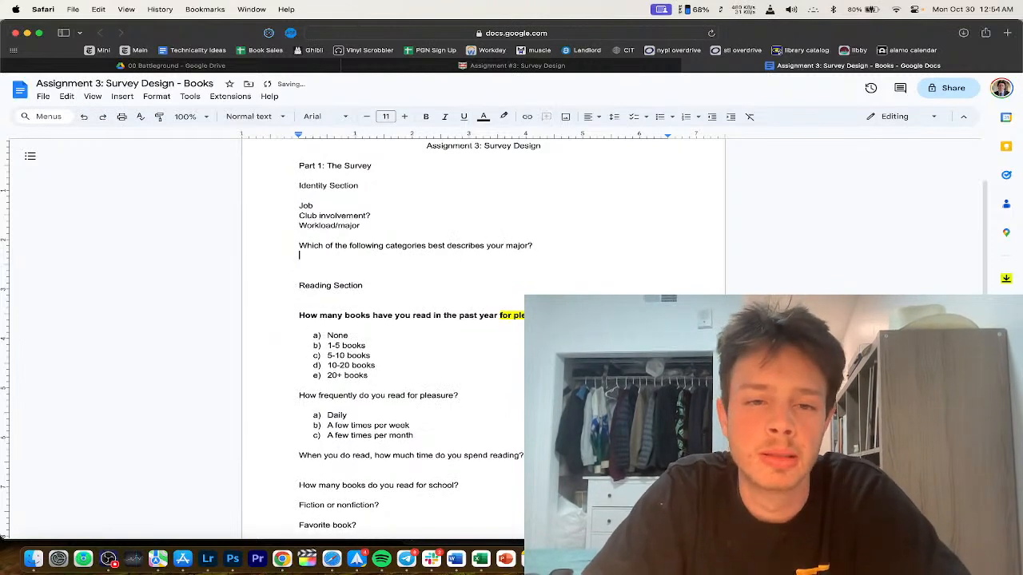
{"action": "type", "text": "a)"}
Step: Insert '/primary field of study' after 'major' in the question, then open a new browser tab
{"action": "left_click", "coordinate": [542, 246]}
{"action": "type", "text": "/primary fiel"}
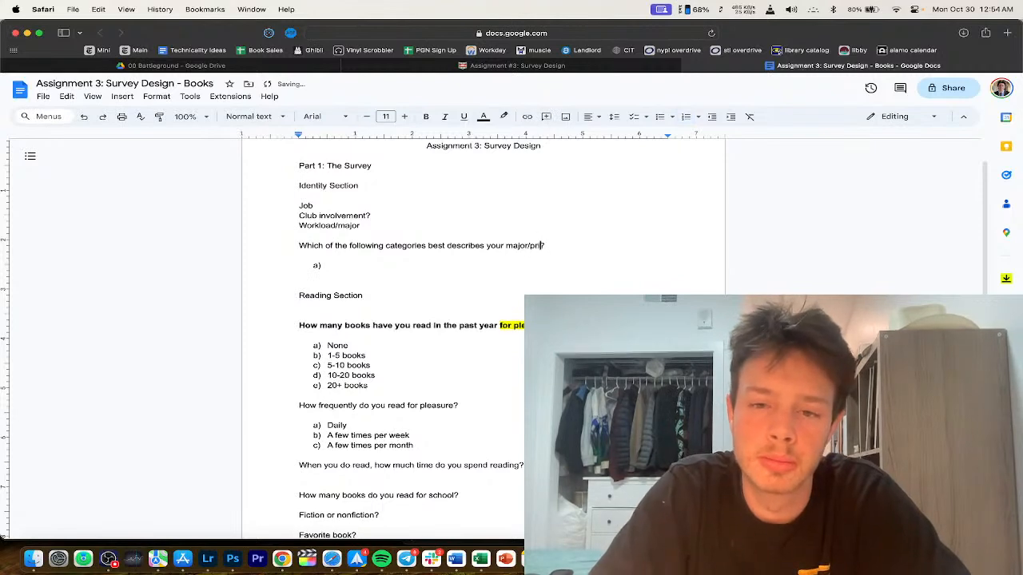
{"action": "type", "text": "d of study"}
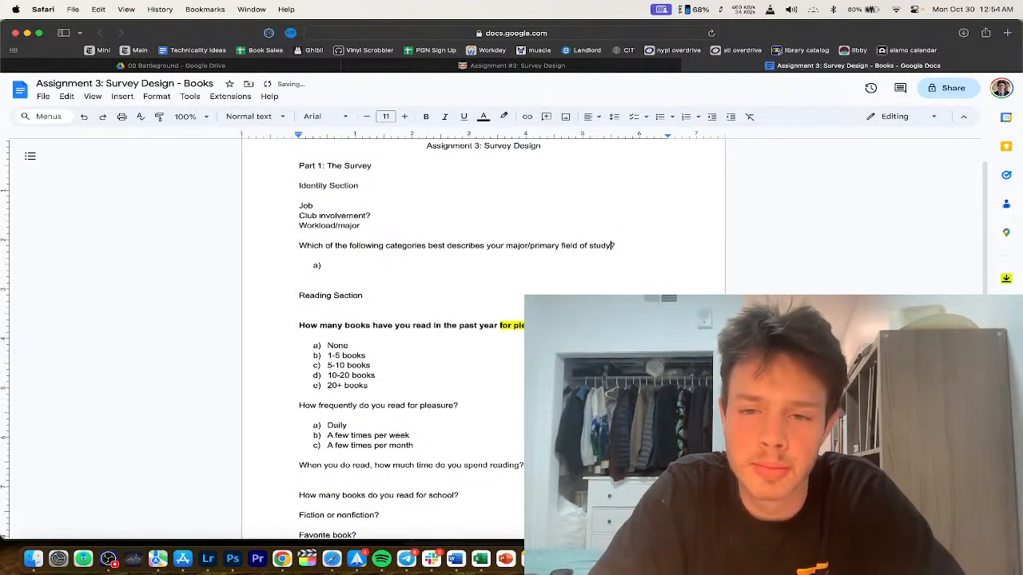
{"action": "left_click", "coordinate": [473, 265]}
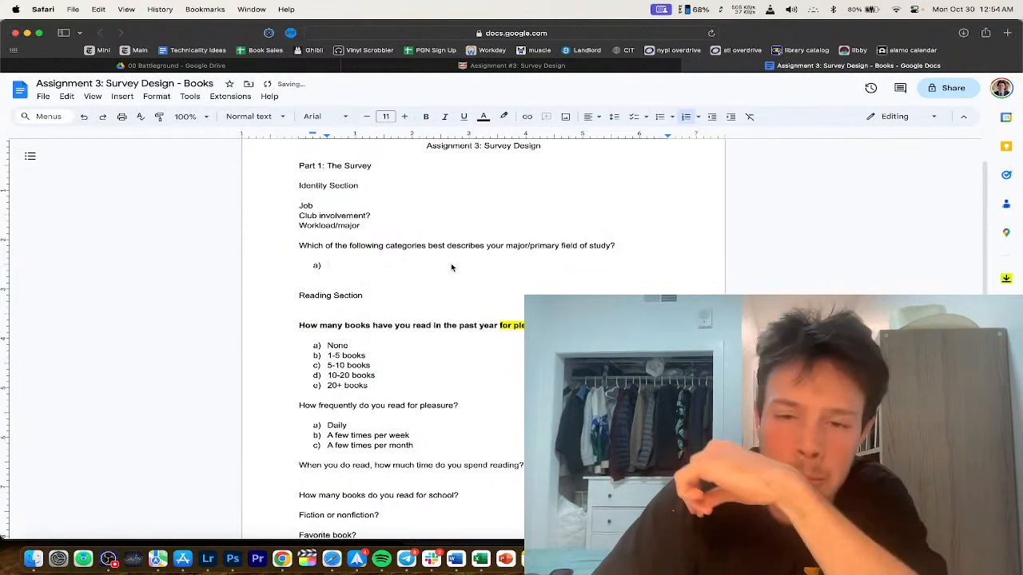
{"action": "triple_click", "coordinate": [513, 248]}
{"action": "left_click", "coordinate": [529, 247]}
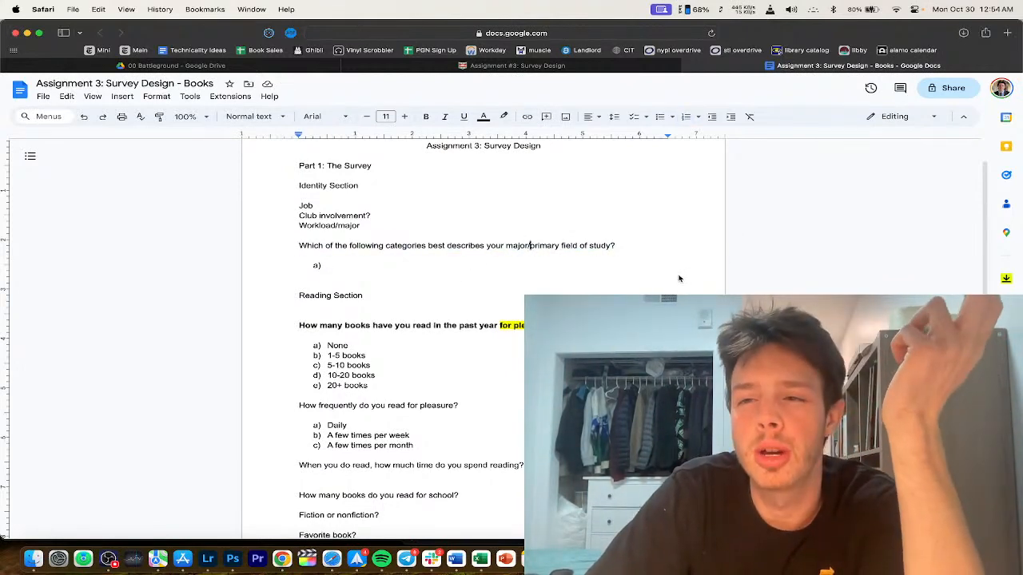
{"action": "key", "text": "super+t"}
Step: Search Google for 'are there any colleges that don't have majors', then close the results
{"action": "type", "text": "are there any"}
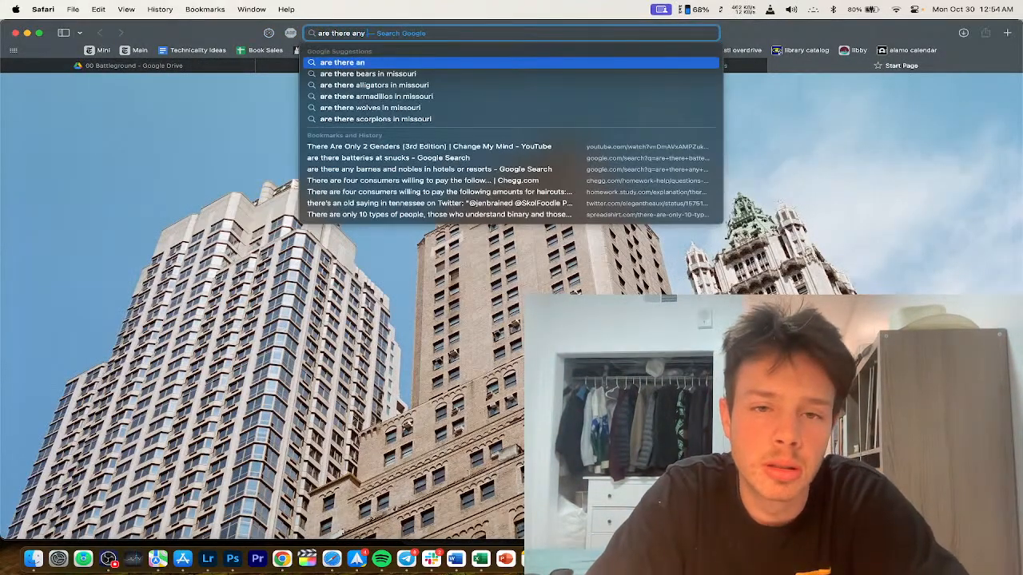
{"action": "type", "text": " colleges that d"}
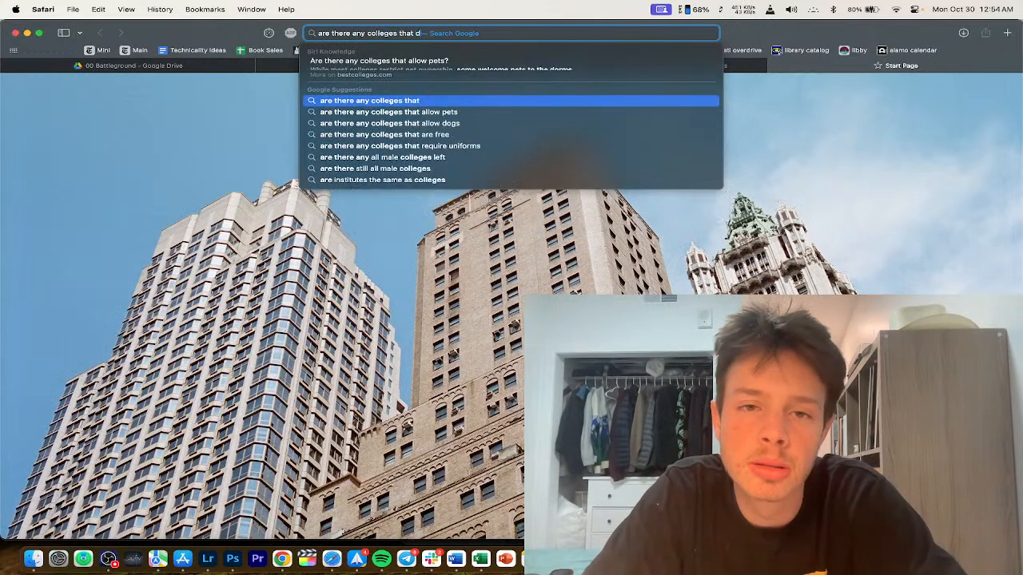
{"action": "type", "text": "on't have majors"}
{"action": "key", "text": "Return"}
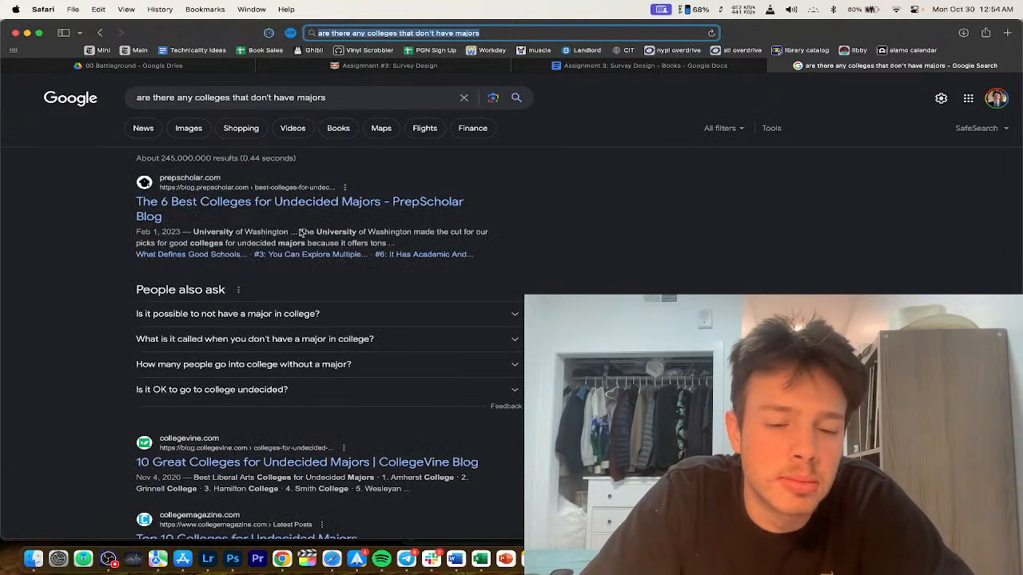
{"action": "scroll", "coordinate": [338, 312], "scroll_direction": "down", "scroll_amount": 5}
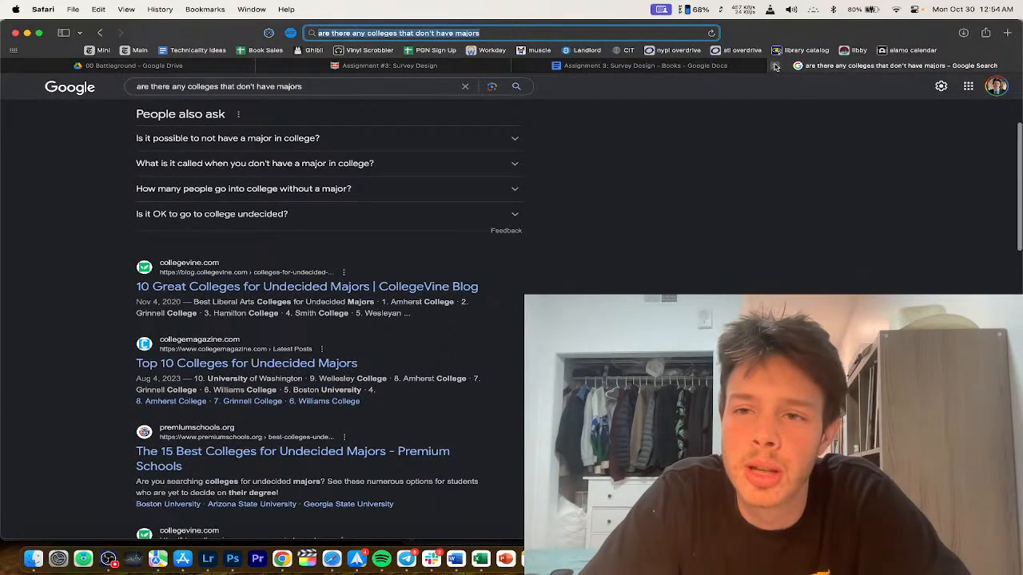
{"action": "left_click", "coordinate": [774, 65]}
Step: Delete '/primary field of study' so the question ends at 'major?'
{"action": "left_click_drag", "start_coordinate": [612, 245], "coordinate": [539, 246]}
{"action": "key", "text": "BackSpace"}
{"action": "key", "text": "BackSpace"}
{"action": "key", "text": "BackSpace"}
{"action": "key", "text": "BackSpace"}
{"action": "key", "text": "BackSpace"}
{"action": "left_click", "coordinate": [497, 267]}
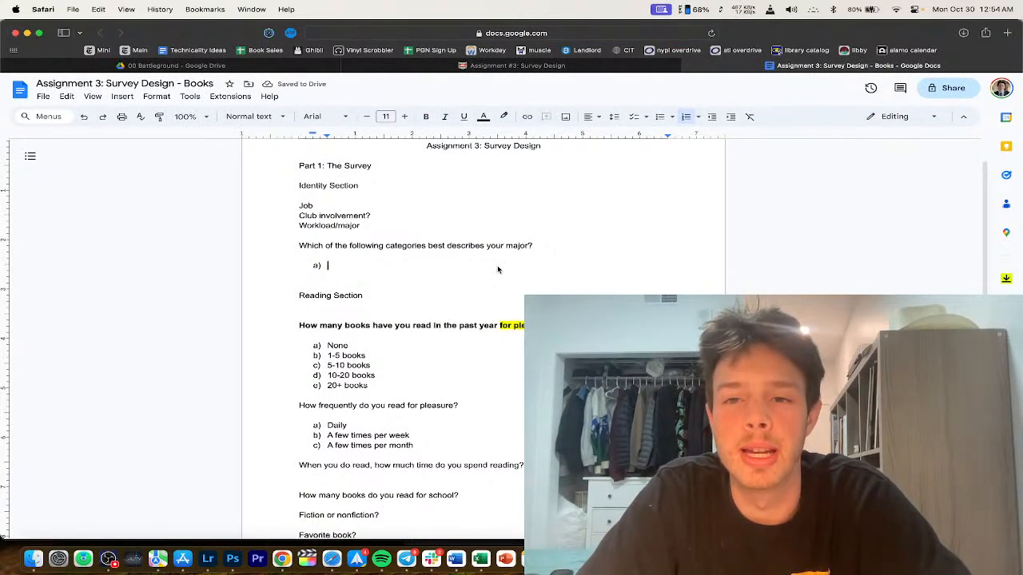
Step: Start the options with STEM, then insert Social Science and Humanities above it
{"action": "type", "text": "STEM"}
{"action": "key", "text": "Return"}
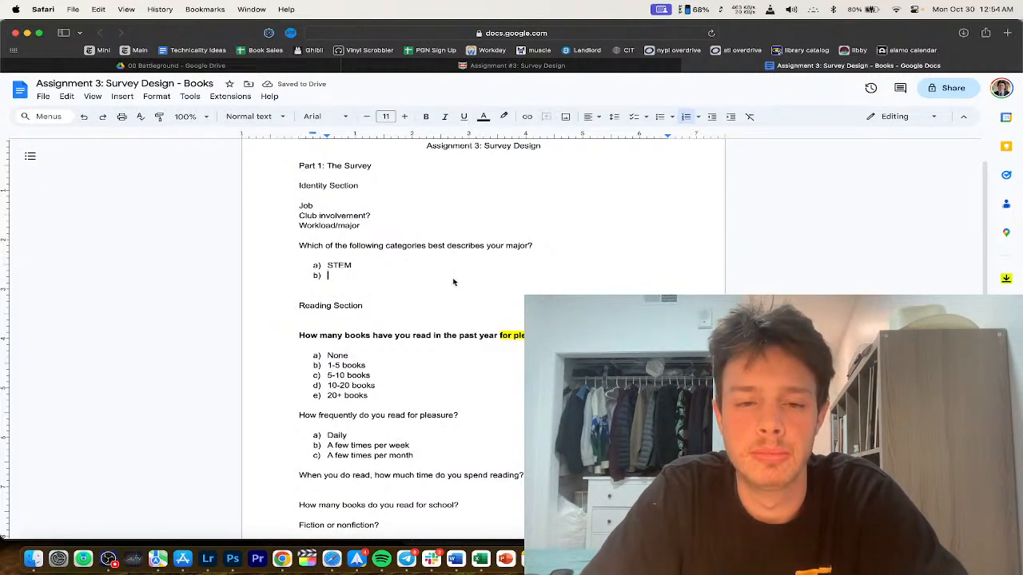
{"action": "left_click", "coordinate": [326, 265]}
{"action": "key", "text": "Return"}
{"action": "key", "text": "Up"}
{"action": "type", "text": "Social Science"}
{"action": "key", "text": "Return"}
{"action": "type", "text": "Humanities"}
Step: Add Business, Engineering/CS and Art options, accepting the 'Engineering' spelling correction
{"action": "key", "text": "Return"}
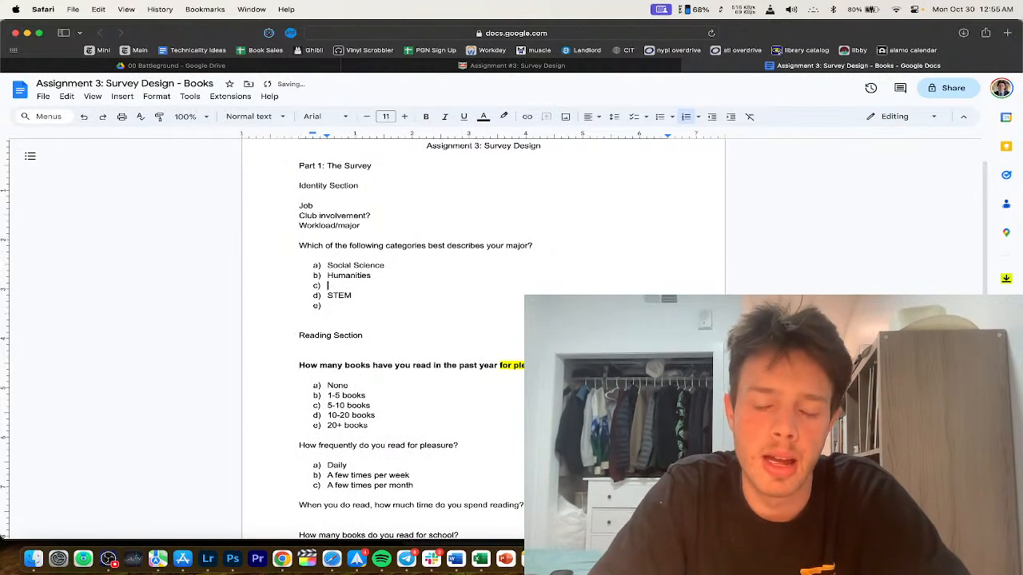
{"action": "type", "text": "Business"}
{"action": "key", "text": "Return"}
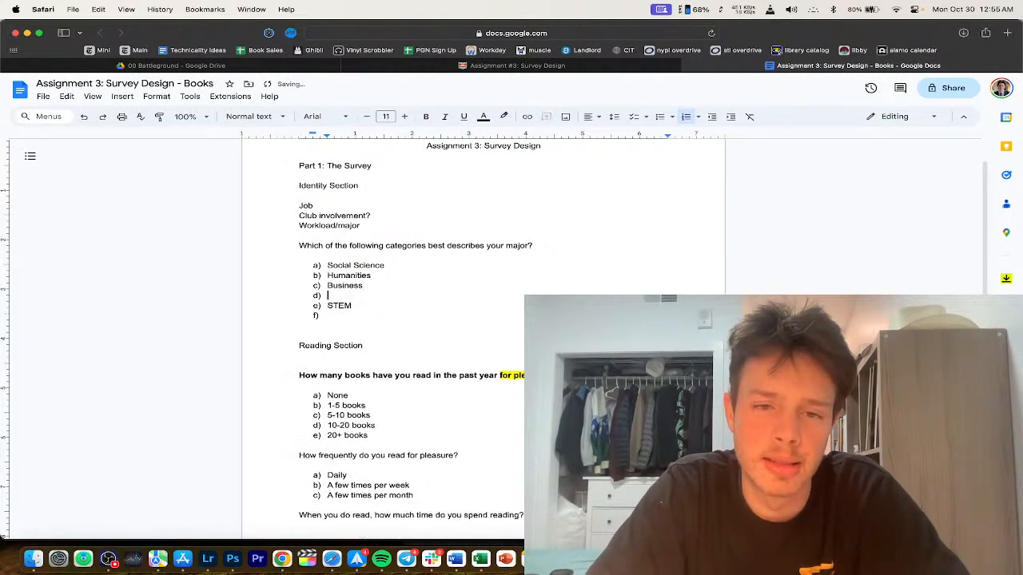
{"action": "type", "text": "CS"}
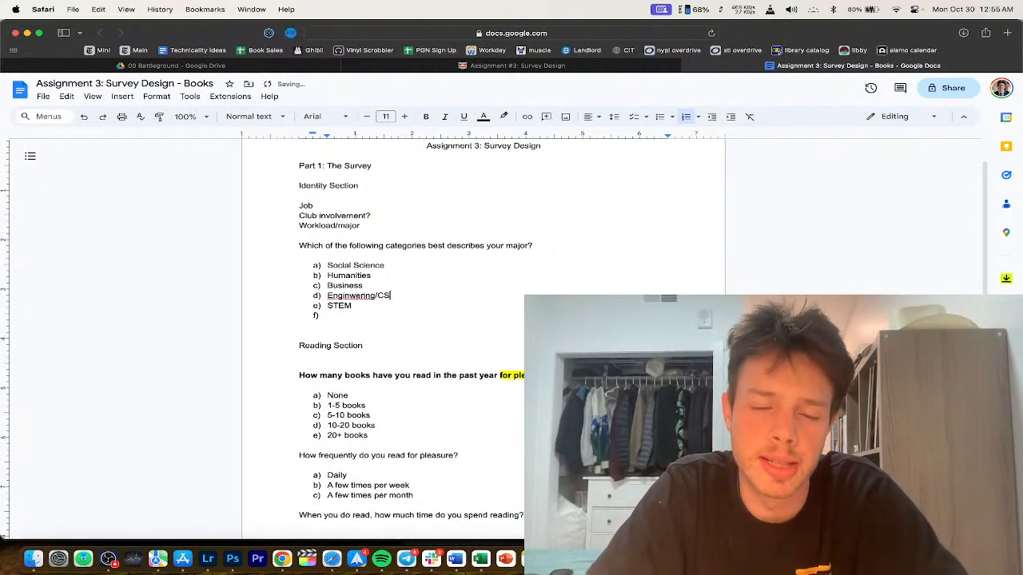
{"action": "key", "text": "Return"}
{"action": "left_click", "coordinate": [370, 296]}
{"action": "left_click", "coordinate": [355, 282]}
{"action": "type", "text": "Art"}
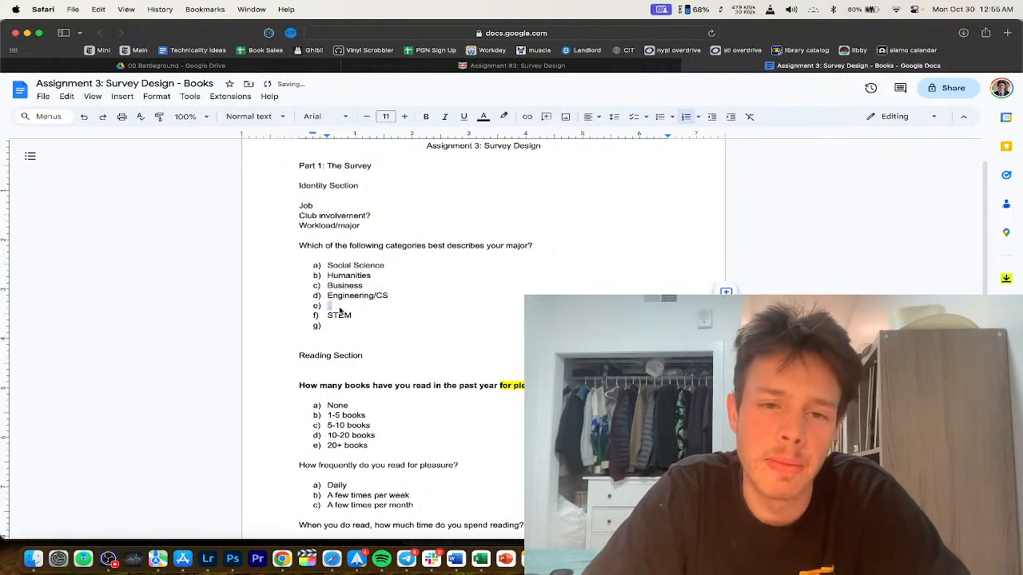
{"action": "key", "text": "Return"}
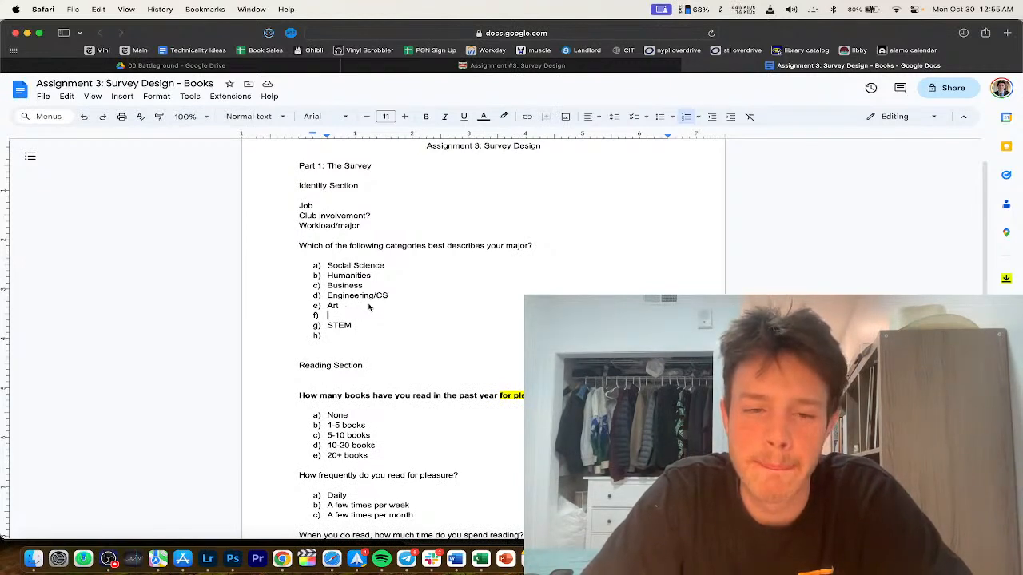
Step: Search the web for 'washu majors' in a new tab
{"action": "key", "text": "super+t"}
{"action": "type", "text": "washu majors"}
{"action": "key", "text": "Return"}
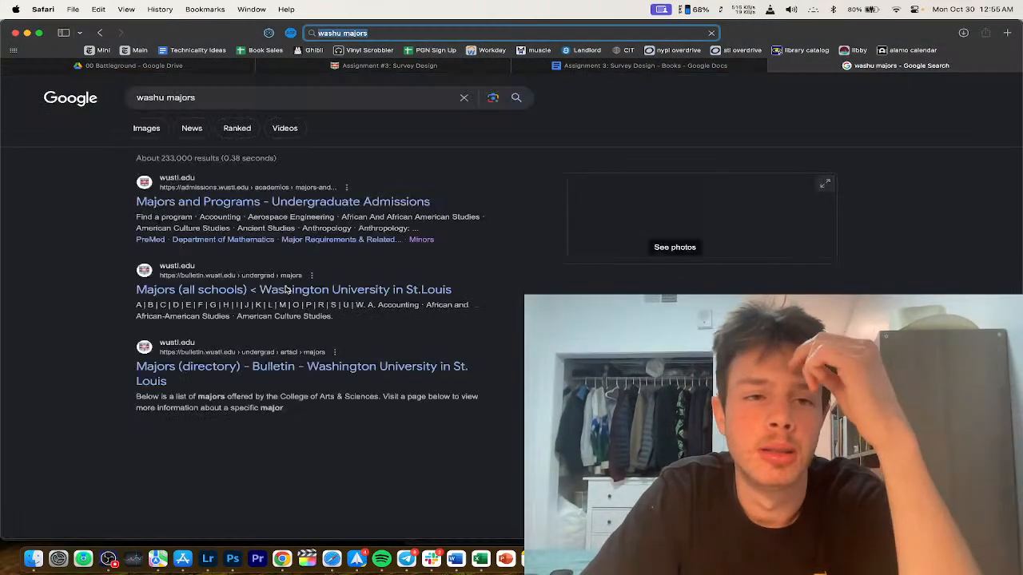
Step: Browse WashU's Majors and Programs page, then return to the survey and type 'Pre-' as option f)
{"action": "left_click", "coordinate": [346, 186]}
{"action": "left_click", "coordinate": [766, 142]}
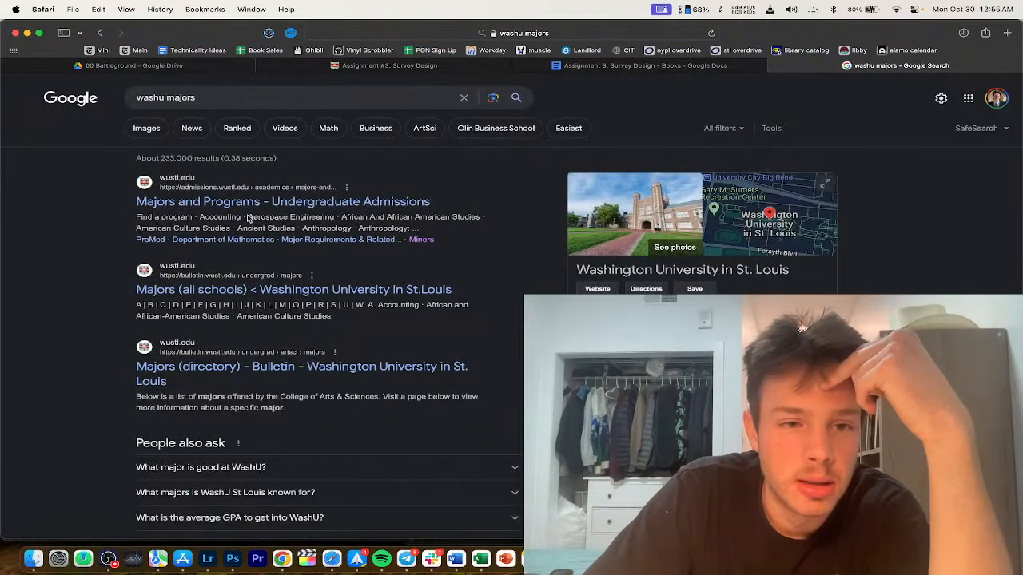
{"action": "left_click", "coordinate": [251, 203]}
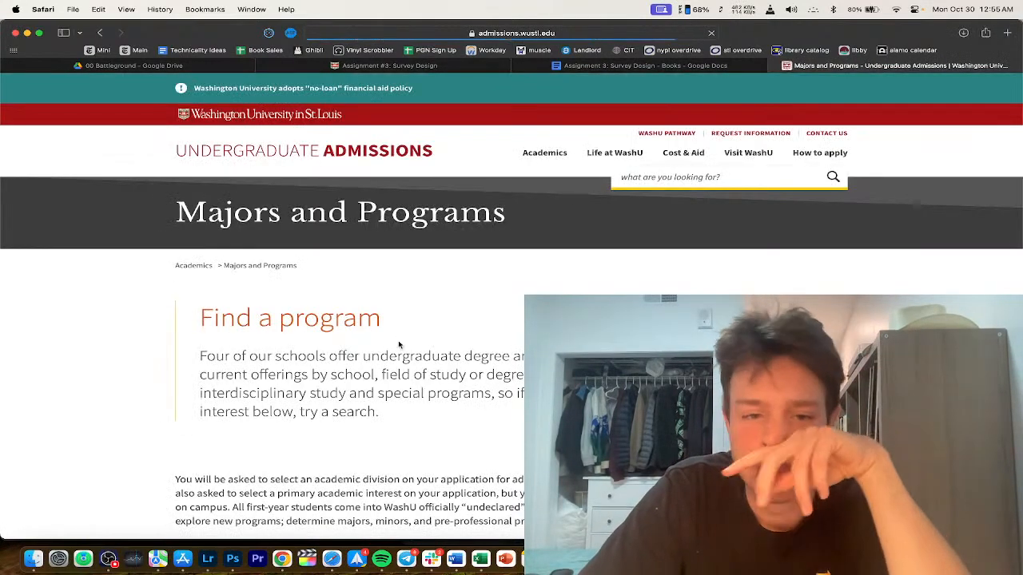
{"action": "scroll", "coordinate": [360, 335], "scroll_direction": "down", "scroll_amount": 6}
{"action": "scroll", "coordinate": [420, 320], "scroll_direction": "up", "scroll_amount": 2}
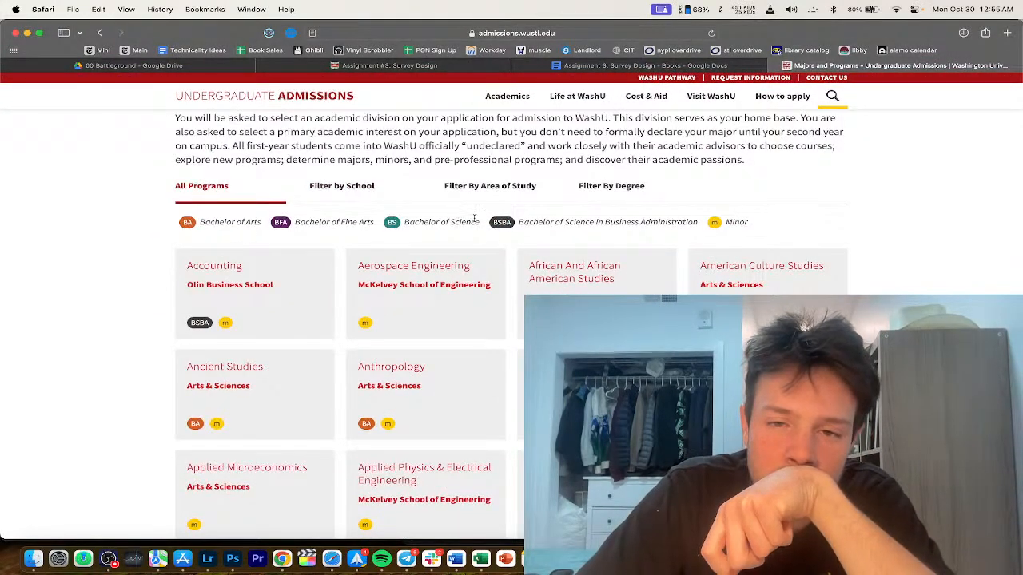
{"action": "scroll", "coordinate": [570, 289], "scroll_direction": "down", "scroll_amount": 3}
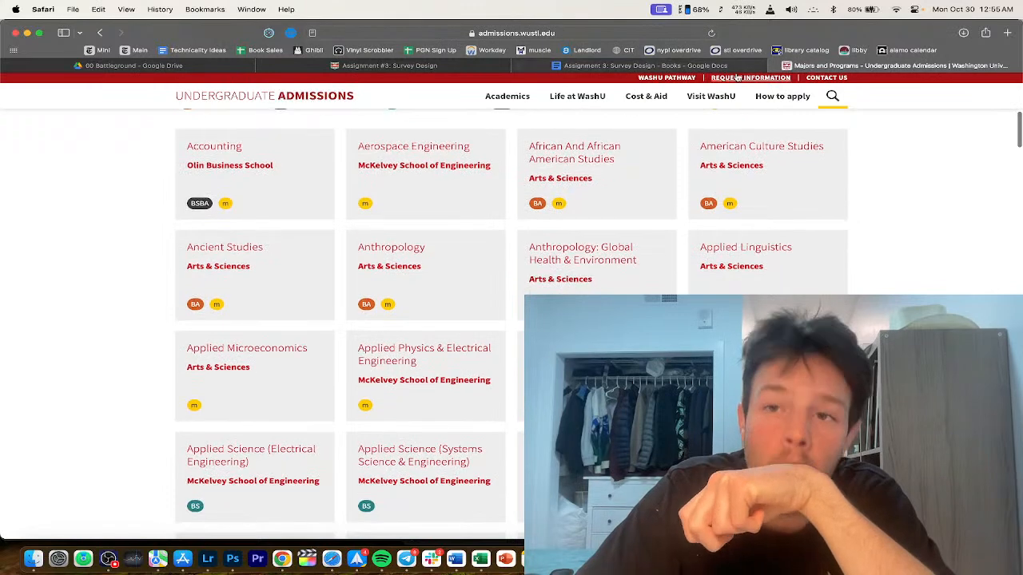
{"action": "left_click", "coordinate": [643, 65]}
{"action": "type", "text": "Pre-med"}
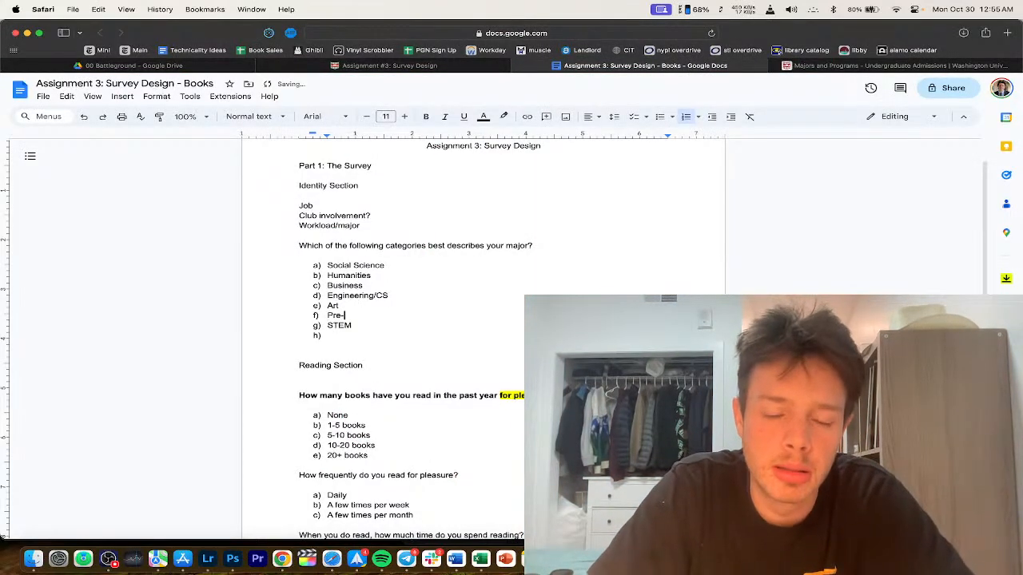
Step: Remove the empty first major option and rename 'Pre-med' to 'Pre-Medicine'
{"action": "left_click", "coordinate": [327, 265]}
{"action": "key", "text": "Return"}
{"action": "key", "text": "BackSpace"}
{"action": "key", "text": "BackSpace"}
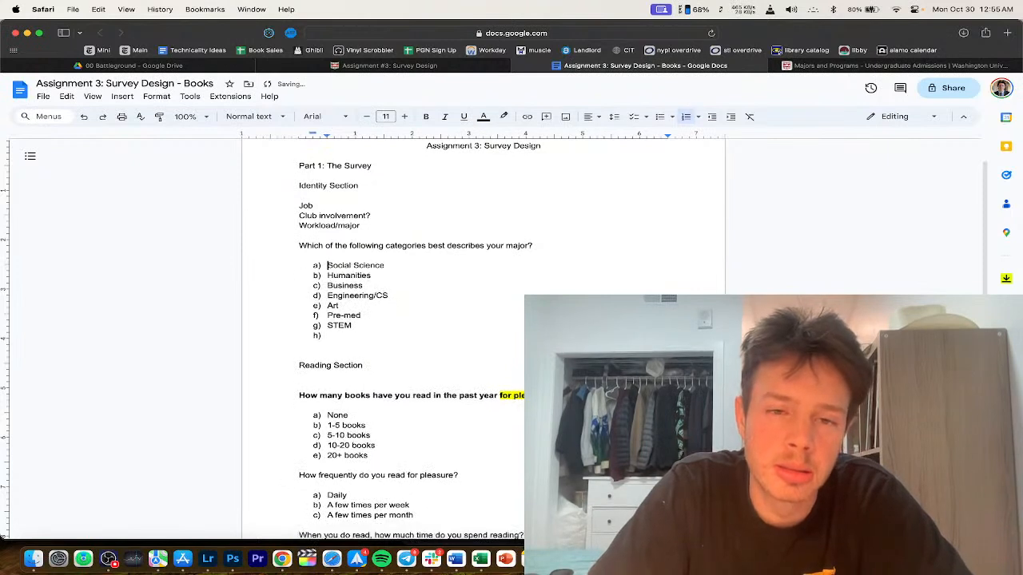
{"action": "triple_click", "coordinate": [357, 315]}
{"action": "type", "text": "Pre-"}
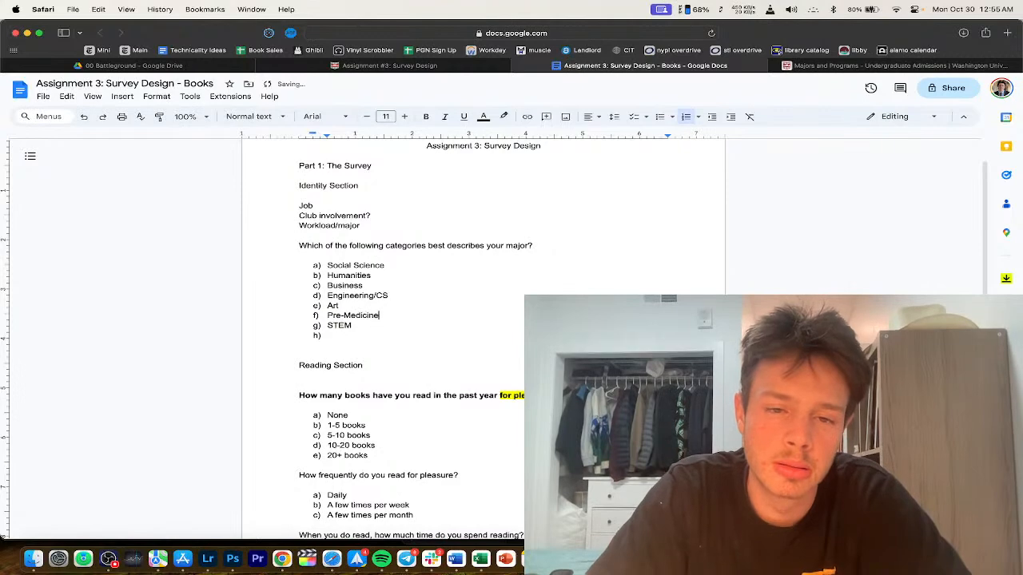
{"action": "type", "text": "Medicine"}
{"action": "key", "text": "Down"}
{"action": "key", "text": "Down"}
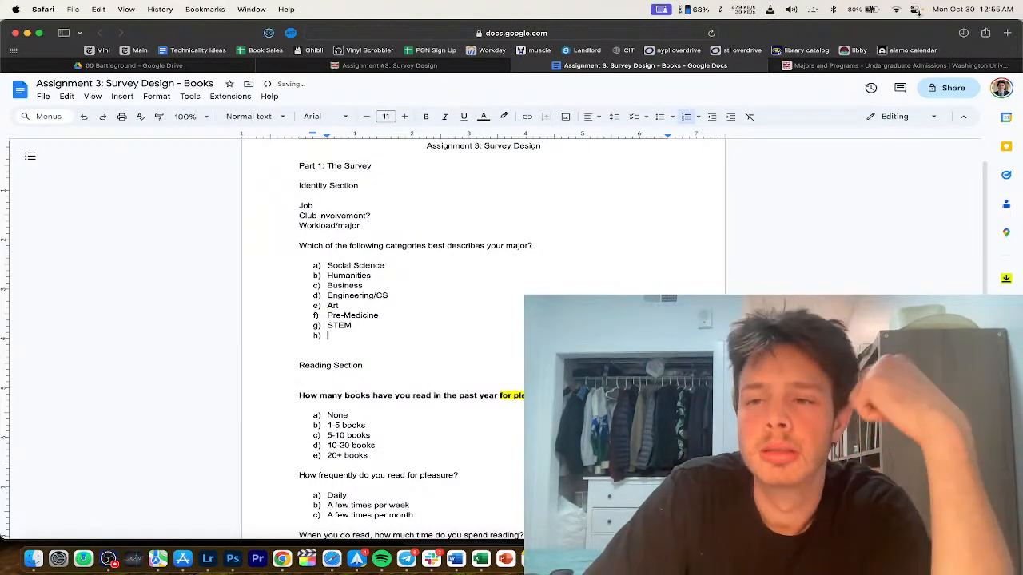
Step: Bring up WashU's Majors and Programs page and scroll through it
{"action": "left_click", "coordinate": [887, 65]}
{"action": "left_click", "coordinate": [646, 66]}
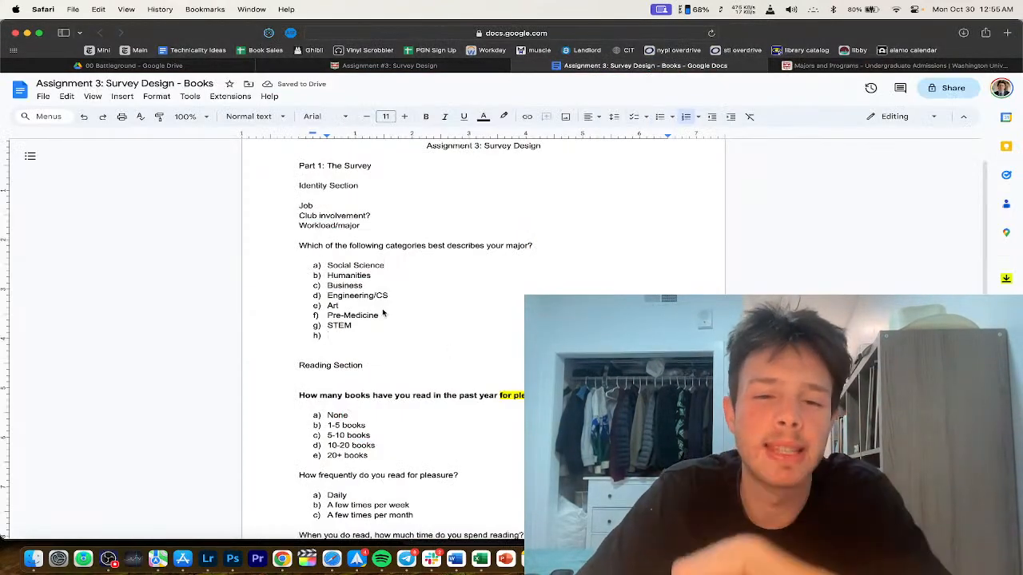
{"action": "left_click", "coordinate": [887, 66]}
{"action": "scroll", "coordinate": [505, 337], "scroll_direction": "down", "scroll_amount": 10}
{"action": "scroll", "coordinate": [505, 337], "scroll_direction": "down", "scroll_amount": 5}
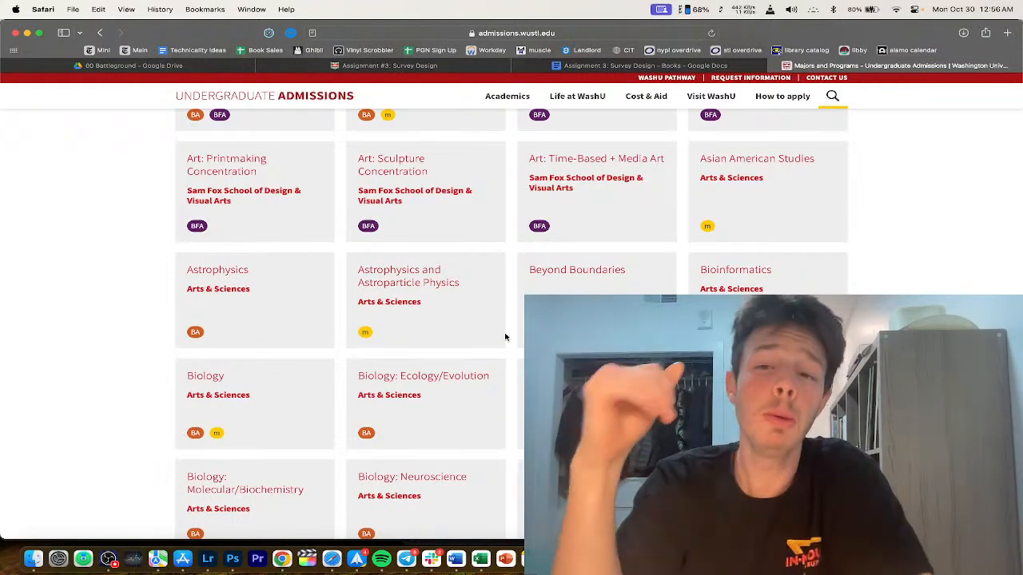
Step: Glance at the survey document, then switch back to WashU's Majors and Programs page
{"action": "mouse_move", "coordinate": [757, 96]}
{"action": "left_click", "coordinate": [714, 66]}
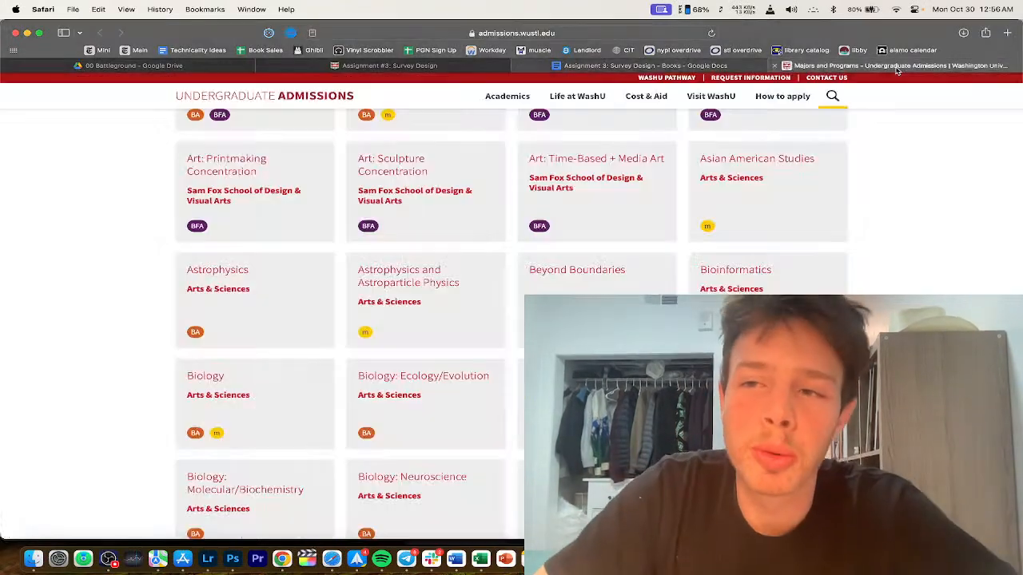
{"action": "key", "text": "ctrl+Tab"}
Step: Search the web for 'pre-med' from the address bar
{"action": "left_click", "coordinate": [533, 33]}
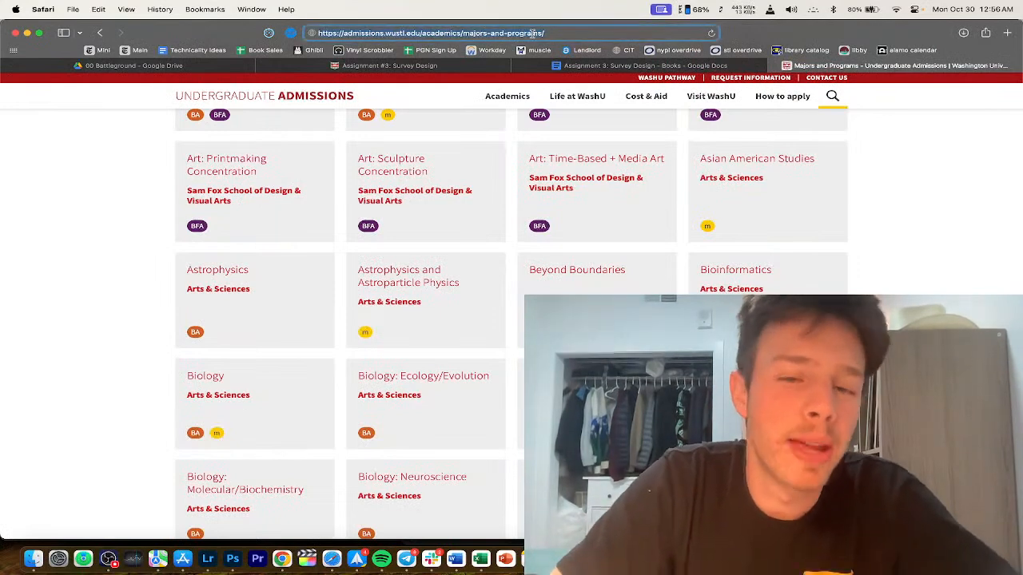
{"action": "type", "text": "pre-med"}
{"action": "key", "text": "Return"}
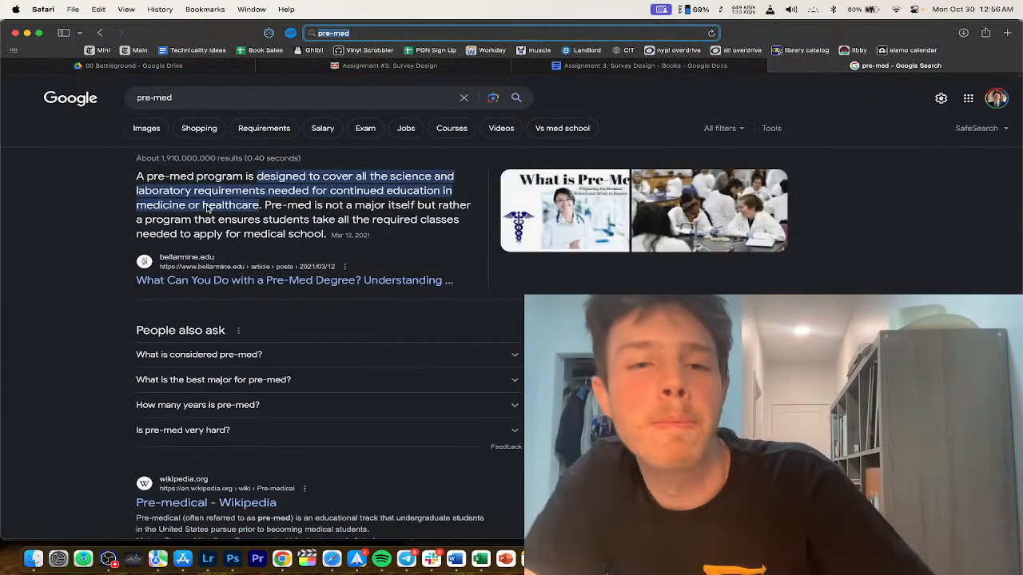
Step: Open the Pre-medical Wikipedia article from the search results
{"action": "scroll", "coordinate": [264, 208], "scroll_direction": "up", "scroll_amount": 5}
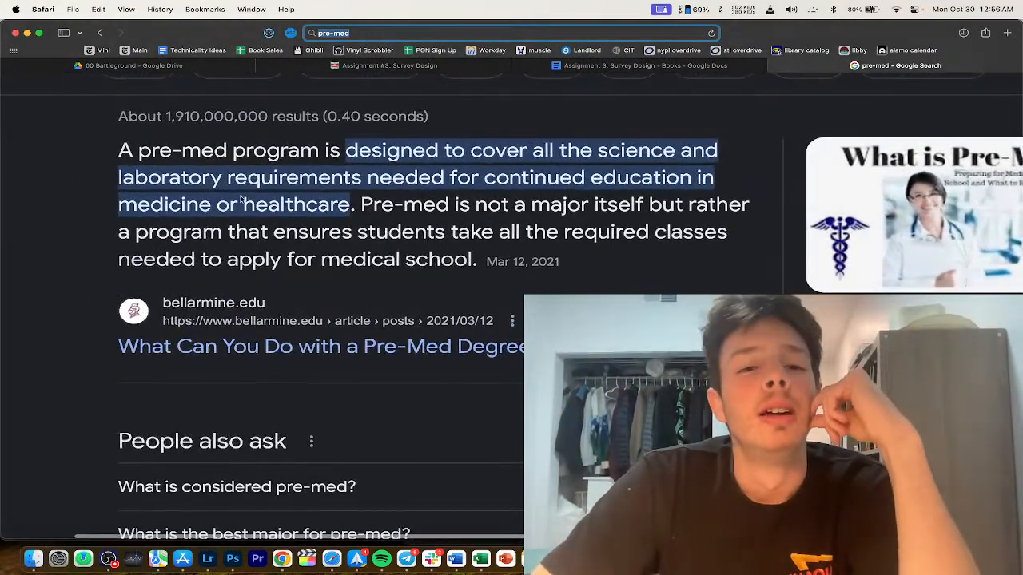
{"action": "scroll", "coordinate": [292, 254], "scroll_direction": "down", "scroll_amount": 5}
{"action": "scroll", "coordinate": [290, 251], "scroll_direction": "down", "scroll_amount": 6}
{"action": "scroll", "coordinate": [665, 189], "scroll_direction": "up", "scroll_amount": 5}
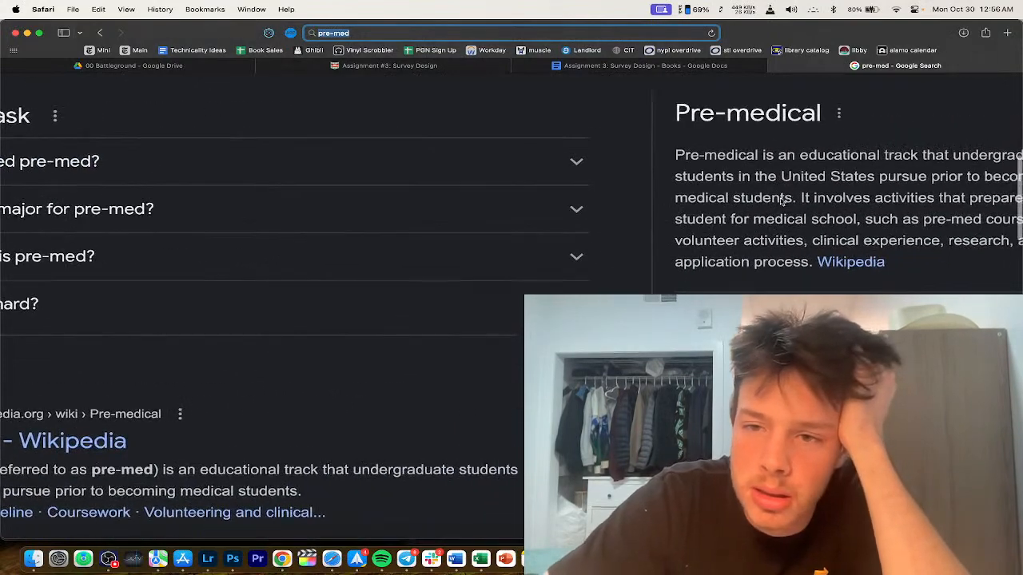
{"action": "scroll", "coordinate": [664, 188], "scroll_direction": "right", "scroll_amount": 3}
{"action": "left_click", "coordinate": [791, 261]}
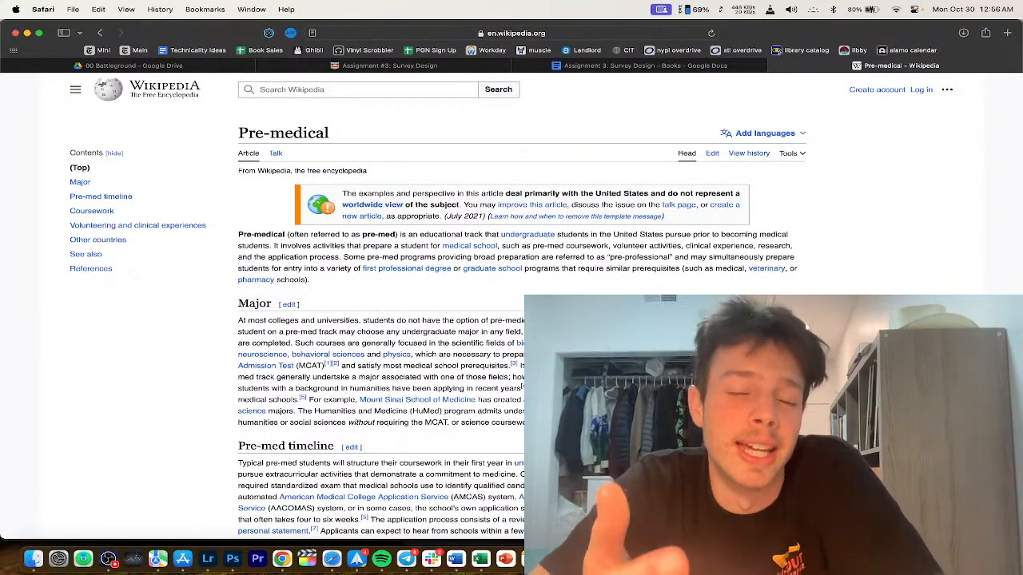
{"action": "scroll", "coordinate": [567, 248], "scroll_direction": "up", "scroll_amount": 5}
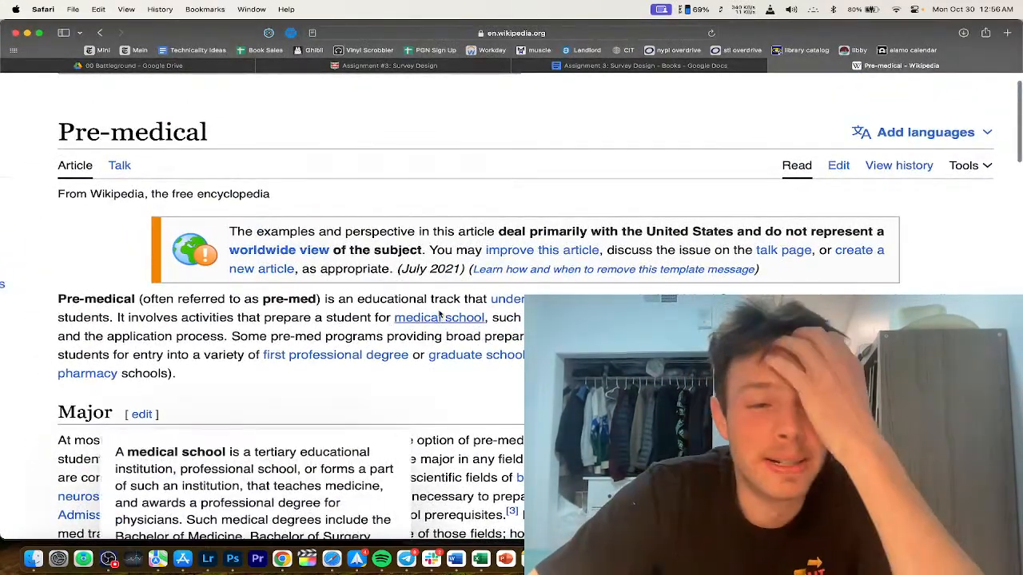
Step: Replace the major question with 'Are you on a pre-medical track at your insitution?' answered Yes and No
{"action": "left_click", "coordinate": [600, 65]}
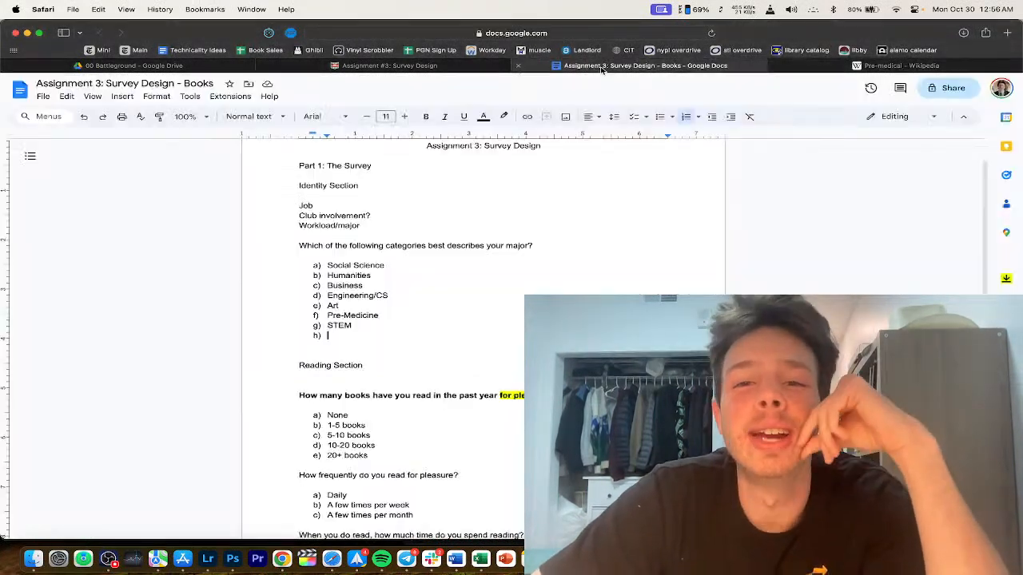
{"action": "left_click_drag", "start_coordinate": [321, 349], "coordinate": [268, 241]}
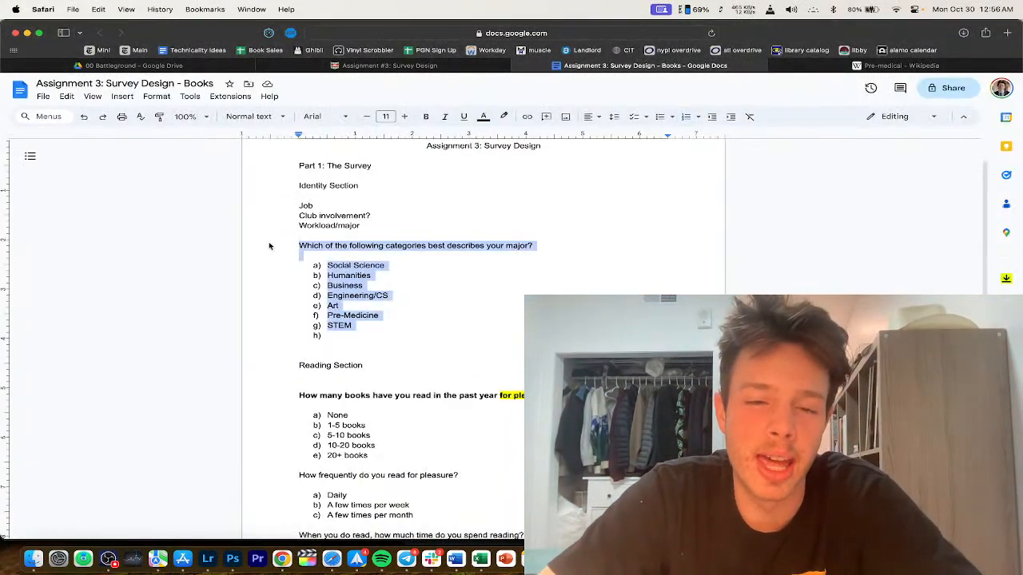
{"action": "type", "text": "Ar"}
{"action": "key", "text": "BackSpace"}
{"action": "key", "text": "BackSpace"}
{"action": "key", "text": "BackSpace"}
{"action": "type", "text": "Are you"}
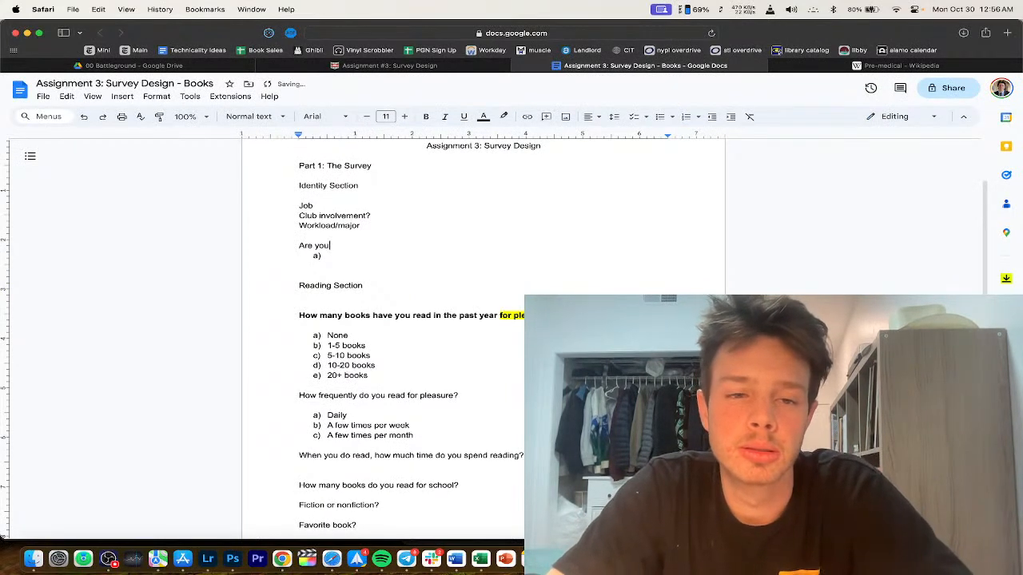
{"action": "type", "text": " on a pre-medical track a"}
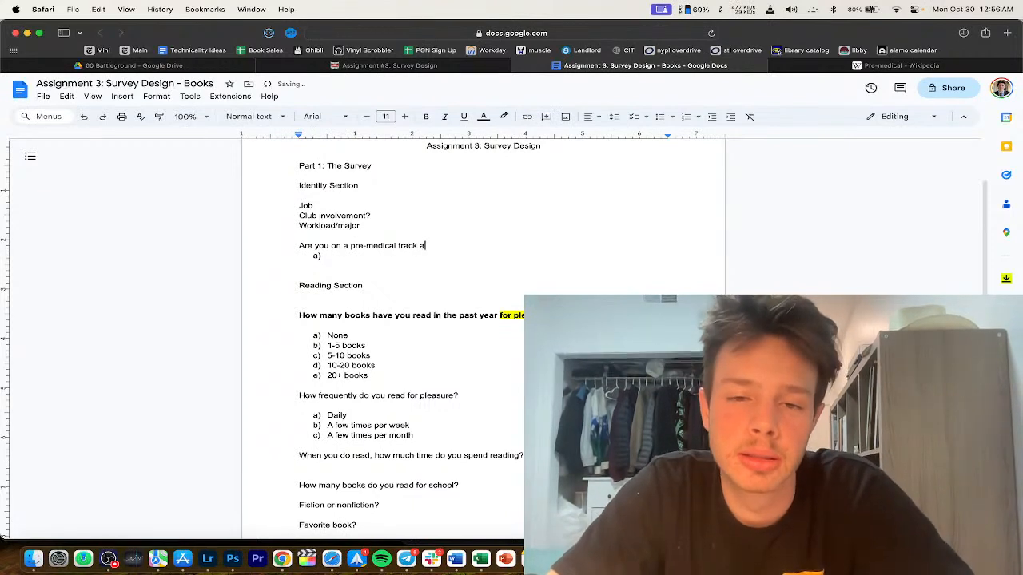
{"action": "type", "text": "t your insitution"}
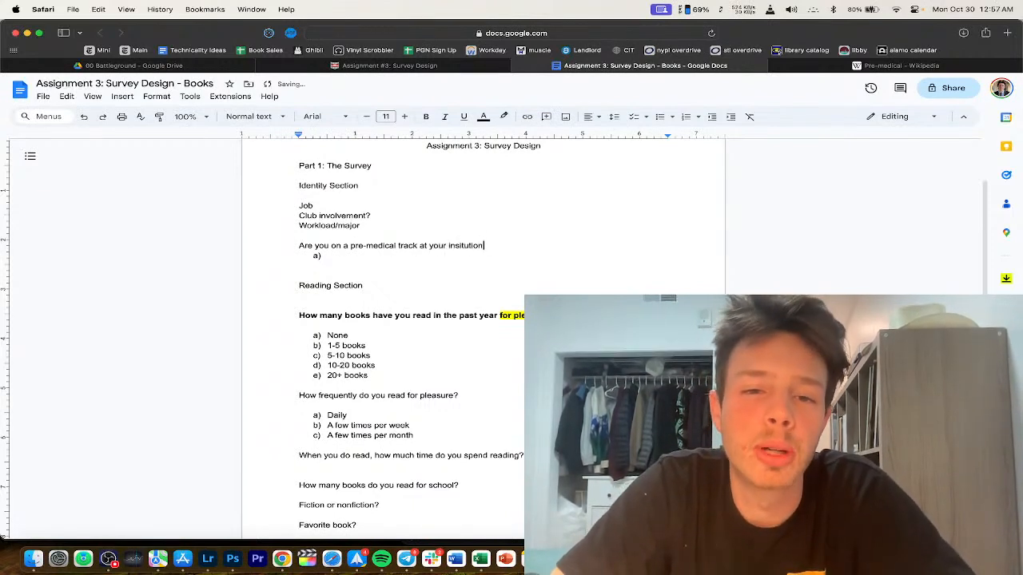
{"action": "type", "text": "?"}
{"action": "key", "text": "Return"}
{"action": "left_click", "coordinate": [361, 274]}
{"action": "type", "text": "Yes"}
{"action": "key", "text": "Return"}
{"action": "type", "text": "No"}
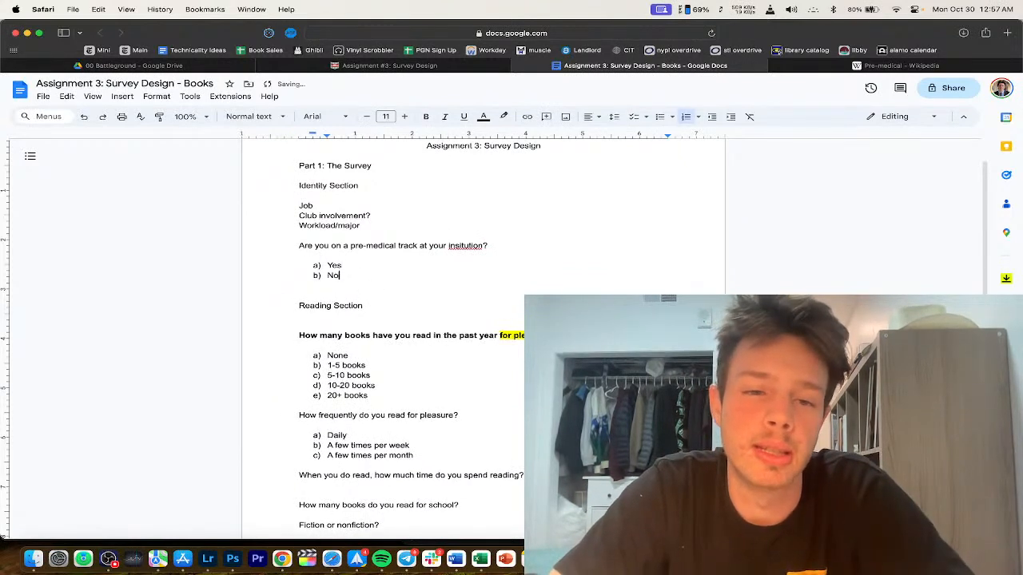
Step: Correct 'insitution' to 'institution' and add two blank lines above the question
{"action": "left_click", "coordinate": [468, 244]}
{"action": "left_click", "coordinate": [472, 231]}
{"action": "left_click", "coordinate": [427, 234]}
{"action": "key", "text": "Return"}
{"action": "key", "text": "Return"}
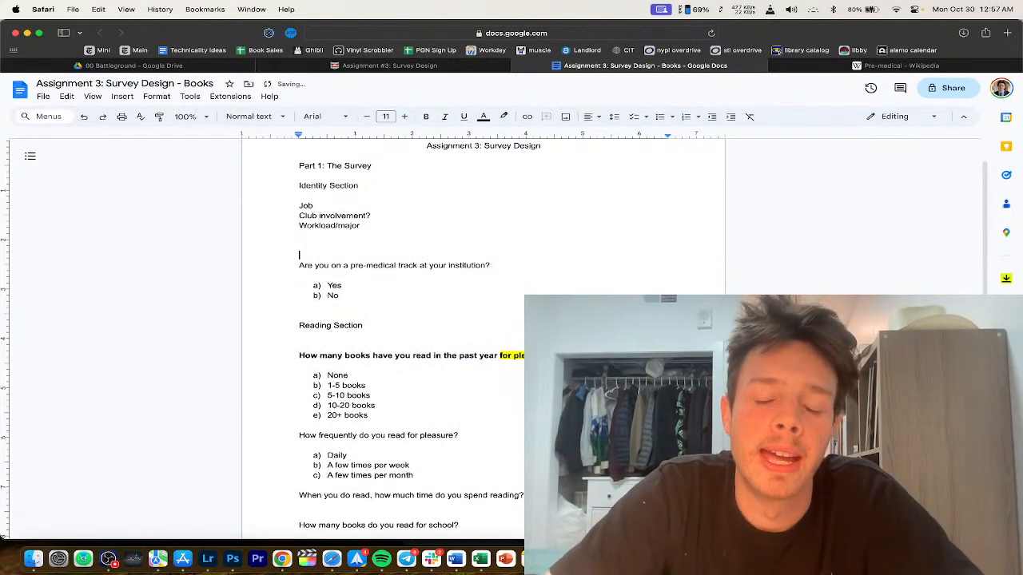
{"action": "key", "text": "Return"}
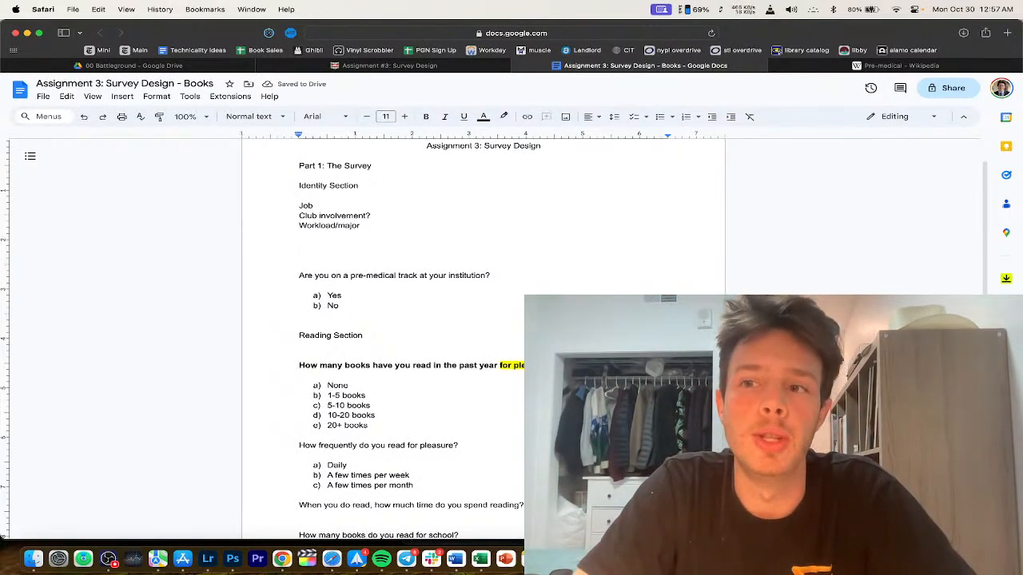
Step: Type 'Do you work a job alongside classes?' with lettered answers No, Yes, part-time, Yes, full-time
{"action": "type", "text": "Do you work a job alongside"}
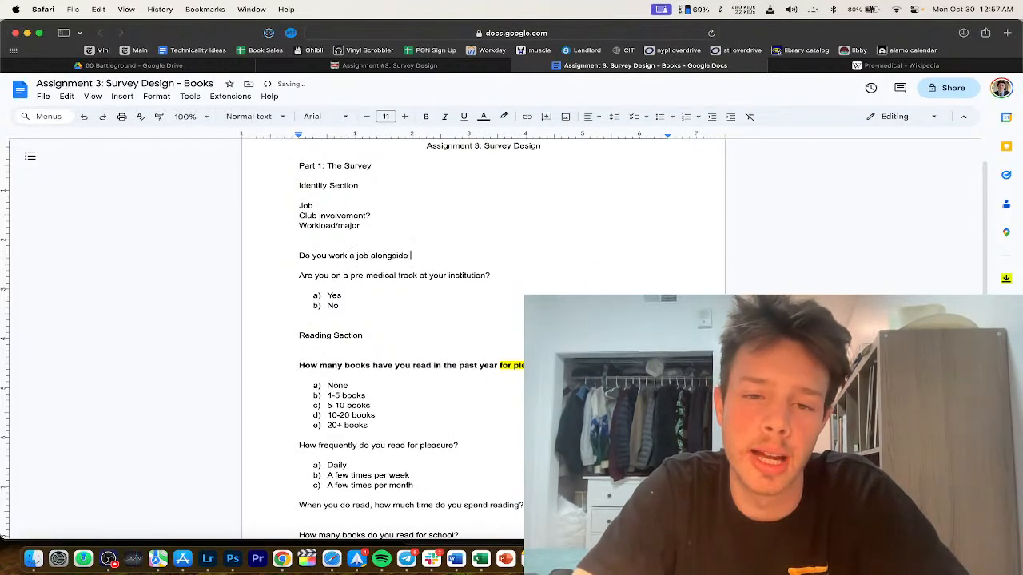
{"action": "type", "text": "?"}
{"action": "key", "text": "Return"}
{"action": "key", "text": "Return"}
{"action": "type", "text": "a"}
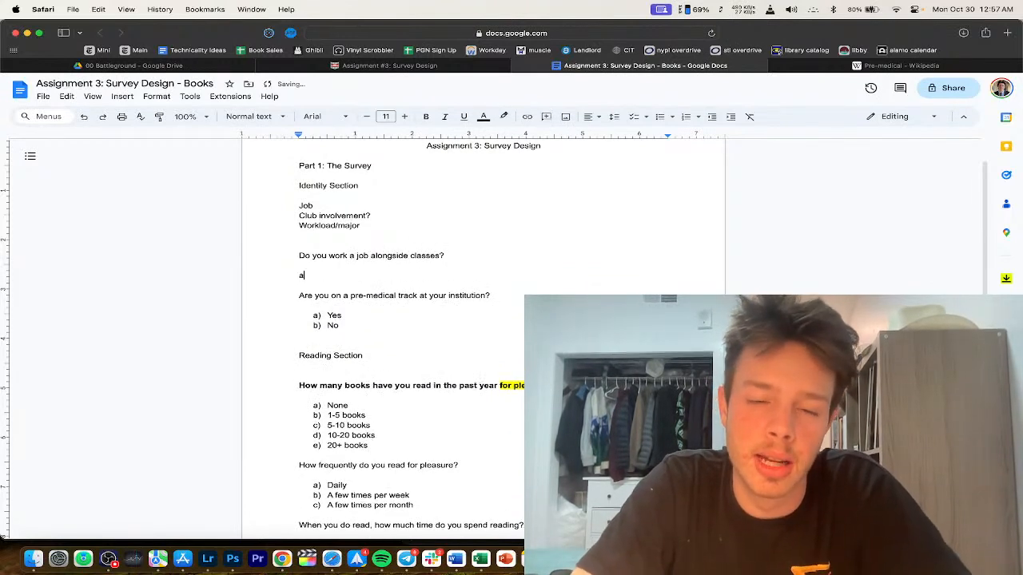
{"action": "type", "text": ") N"}
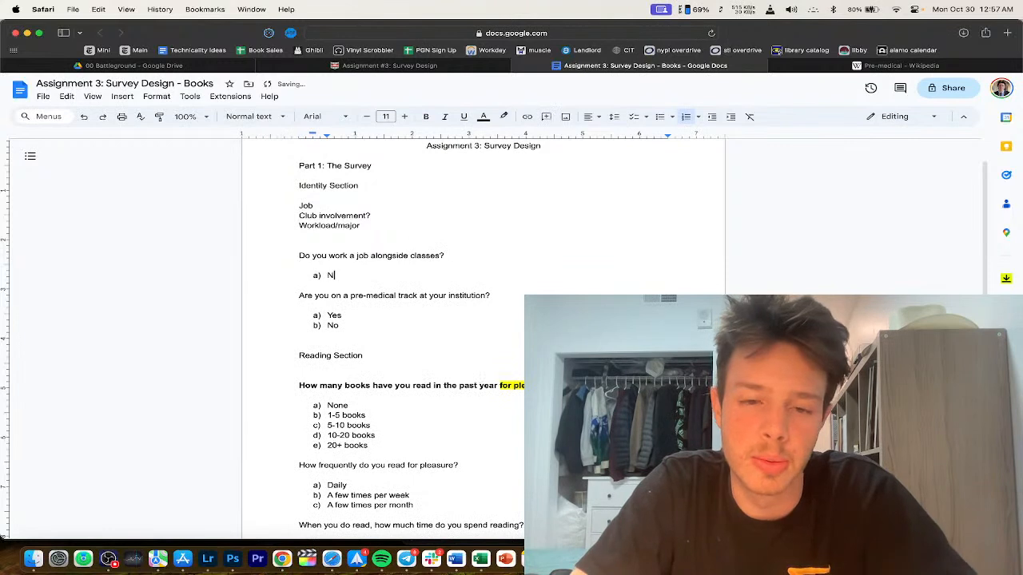
{"action": "type", "text": "o"}
{"action": "key", "text": "Return"}
{"action": "type", "text": "Yes,"}
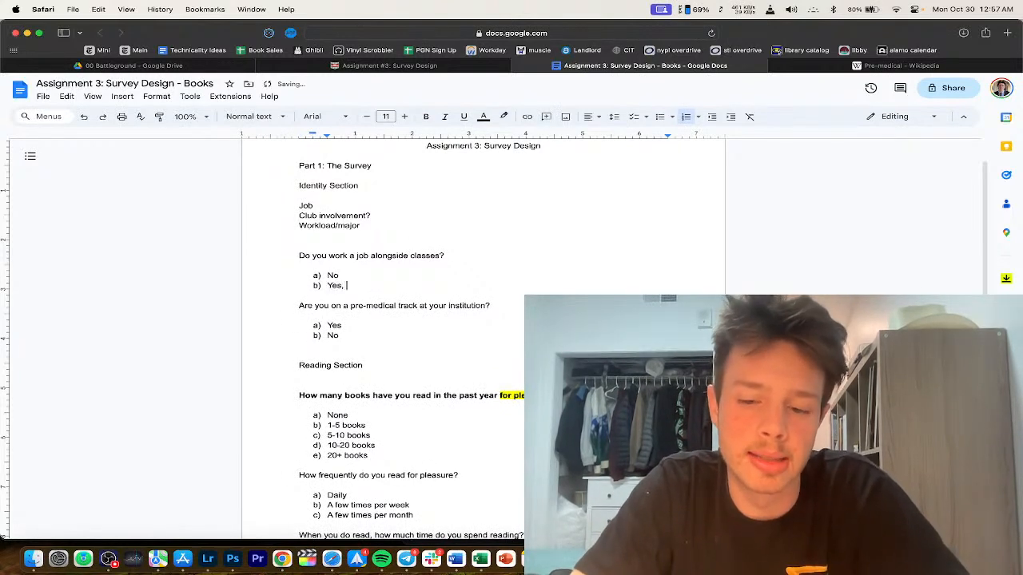
{"action": "type", "text": " part-tiome"}
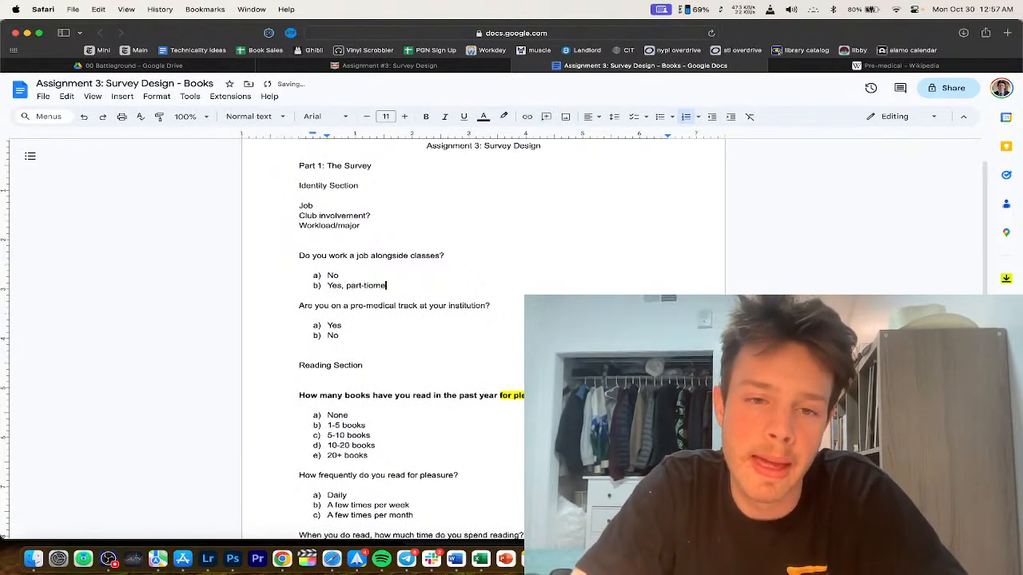
{"action": "type", "text": "me"}
{"action": "key", "text": "Return"}
{"action": "type", "text": "Yes, full"}
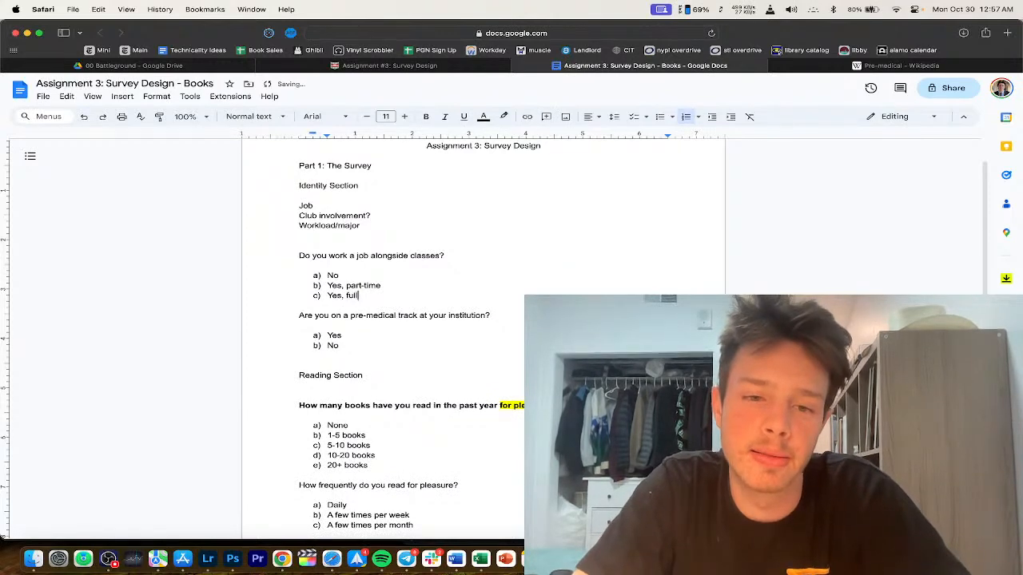
{"action": "type", "text": "-time"}
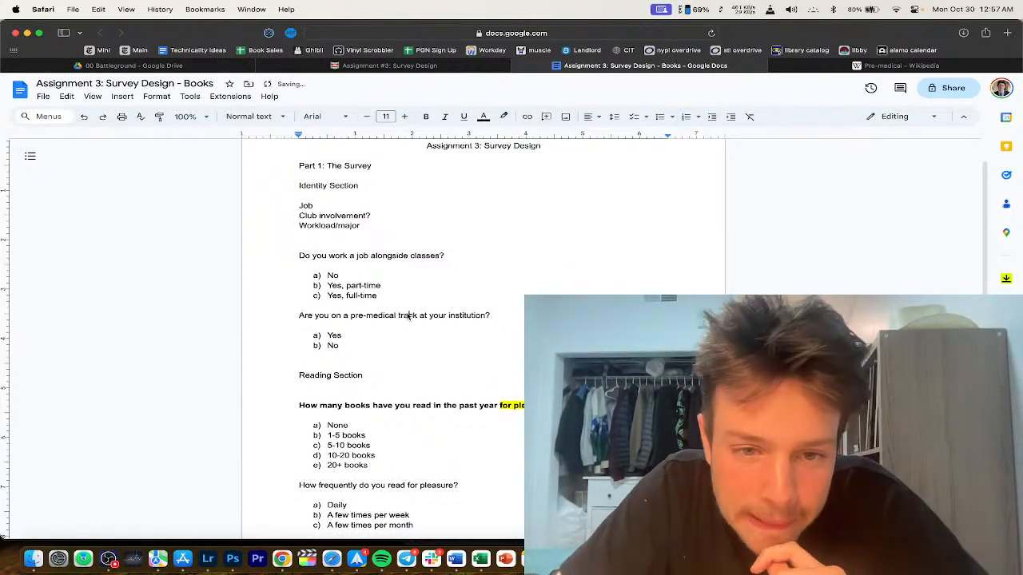
{"action": "scroll", "coordinate": [399, 299], "scroll_direction": "down", "scroll_amount": 1}
{"action": "scroll", "coordinate": [374, 240], "scroll_direction": "down", "scroll_amount": 2}
Step: Review the job question's answers and the first reading question
{"action": "left_click_drag", "start_coordinate": [364, 232], "coordinate": [362, 283]}
{"action": "left_click", "coordinate": [362, 283]}
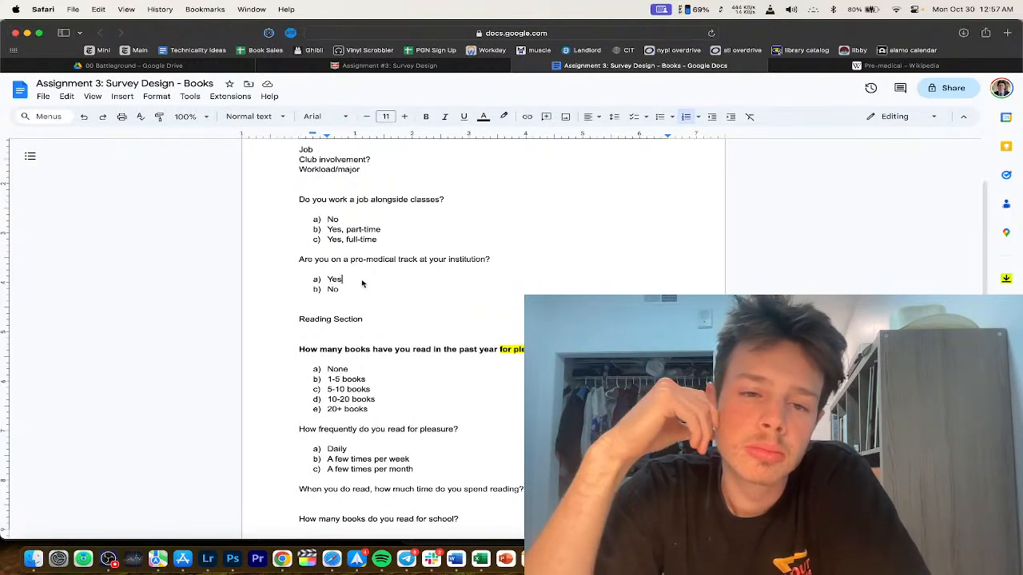
{"action": "scroll", "coordinate": [362, 283], "scroll_direction": "down", "scroll_amount": 3}
{"action": "scroll", "coordinate": [431, 420], "scroll_direction": "up", "scroll_amount": 5}
{"action": "scroll", "coordinate": [360, 228], "scroll_direction": "down", "scroll_amount": 5}
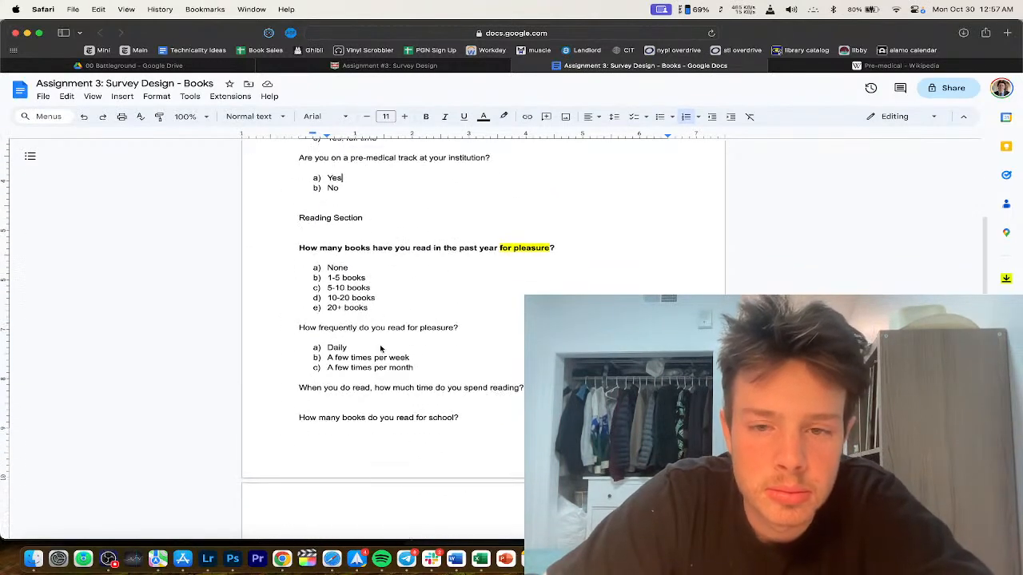
{"action": "double_click", "coordinate": [381, 248]}
{"action": "left_click", "coordinate": [379, 250]}
{"action": "left_click", "coordinate": [397, 249]}
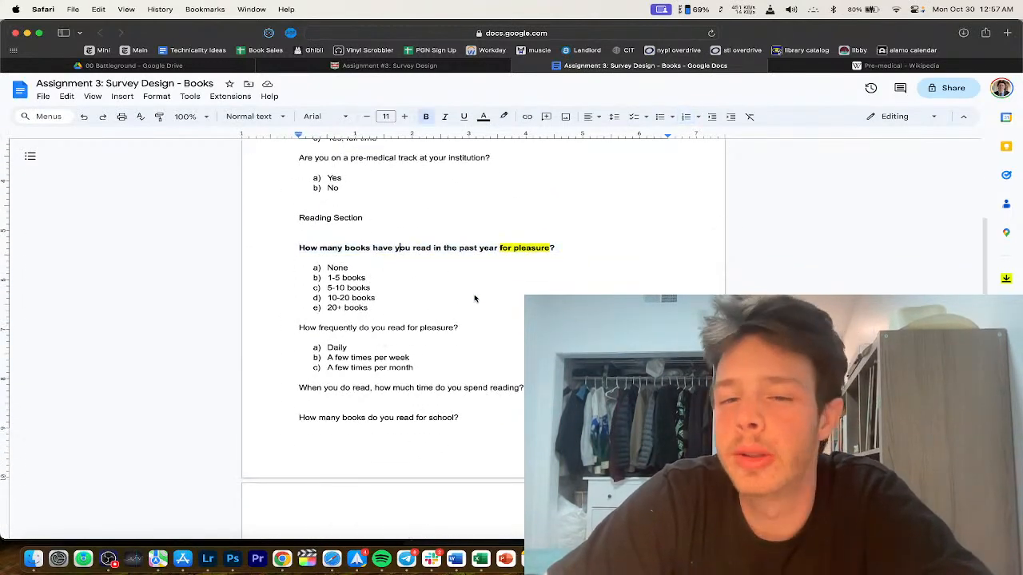
{"action": "scroll", "coordinate": [475, 297], "scroll_direction": "down", "scroll_amount": 2}
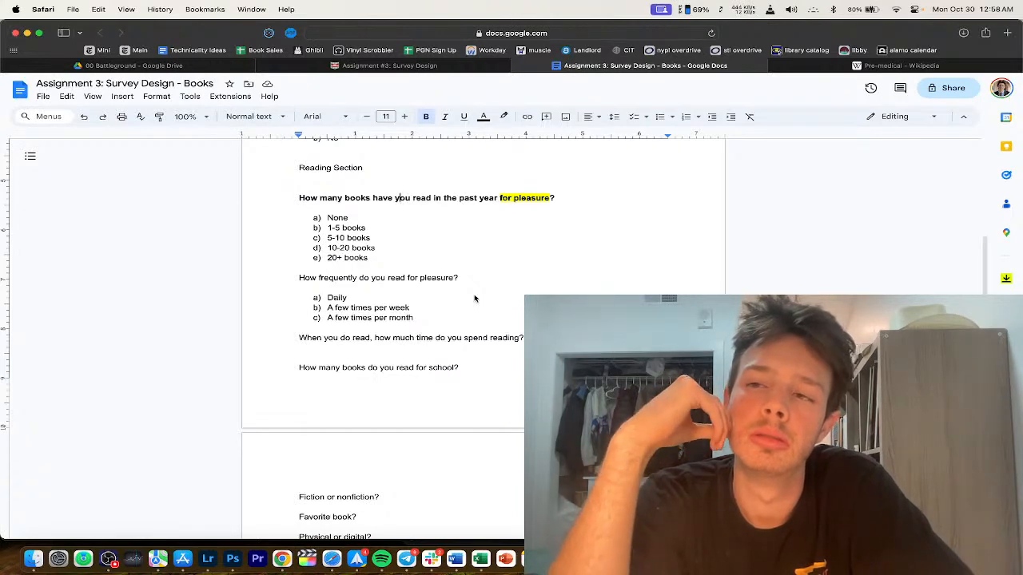
Step: Start a new note line reading '(e.' under the first reading question
{"action": "left_click", "coordinate": [568, 198]}
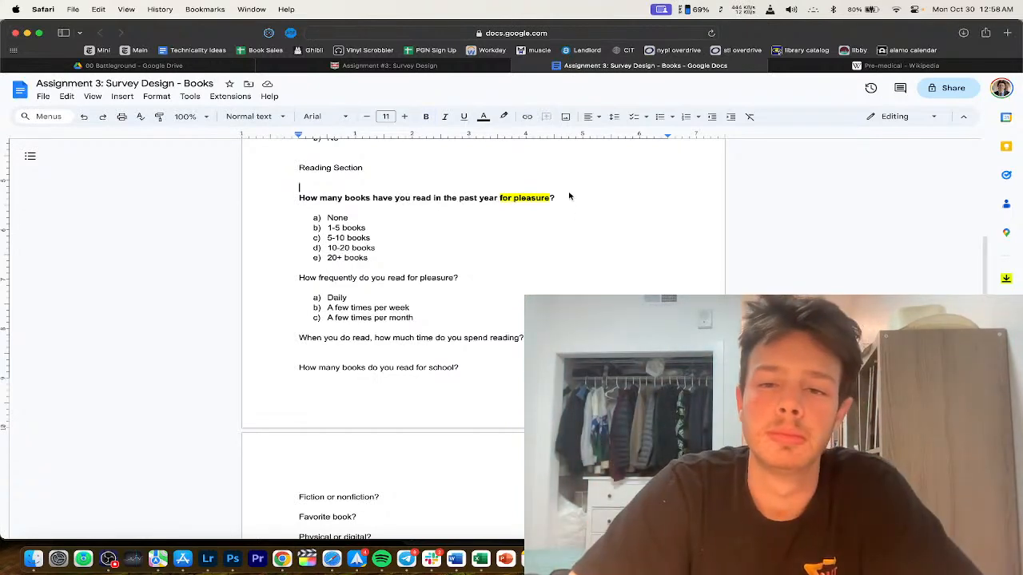
{"action": "key", "text": "Return"}
{"action": "type", "text": "(e."}
Step: Search 'e.g vs ie' in a new browser tab
{"action": "key", "text": "super+t"}
{"action": "type", "text": "e.g vs ie"}
{"action": "key", "text": "Return"}
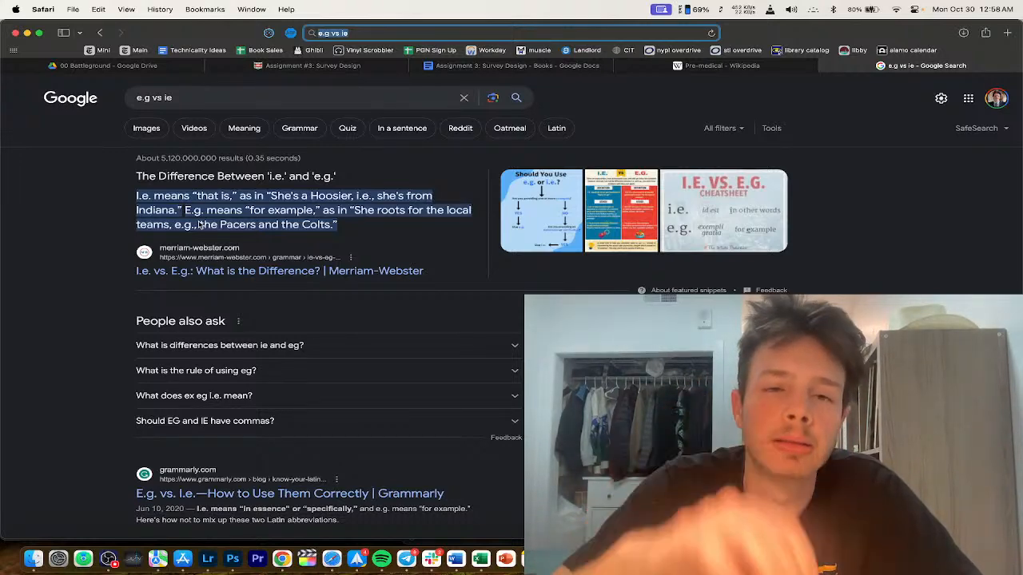
Step: Go back to the survey and delete the wrong abbreviation from the note
{"action": "left_click", "coordinate": [479, 66]}
{"action": "key", "text": "BackSpace"}
{"action": "key", "text": "BackSpace"}
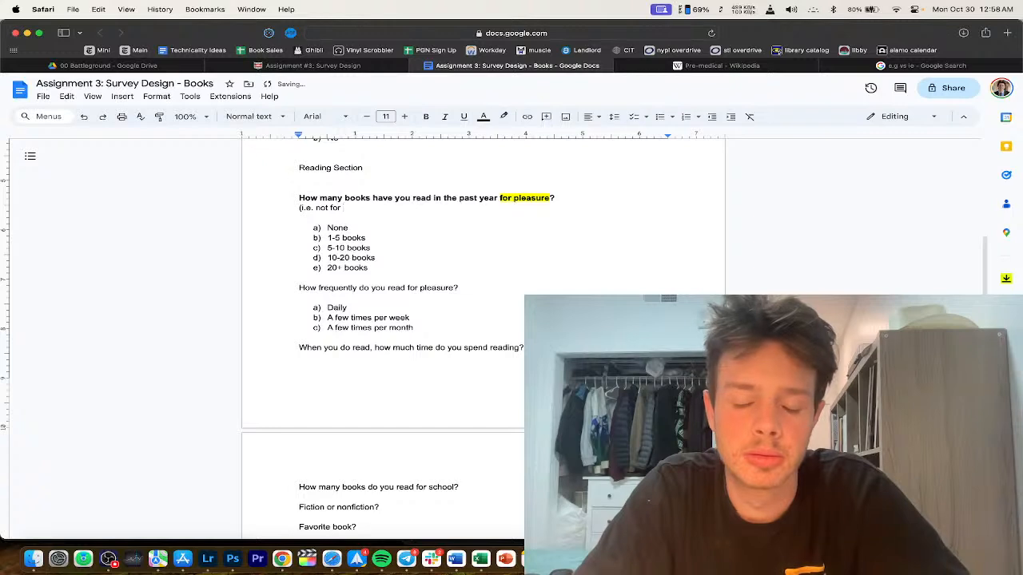
Step: Type 'i.e. not for a college course or for a job' and italicize it
{"action": "type", "text": "i.e. not for a co"}
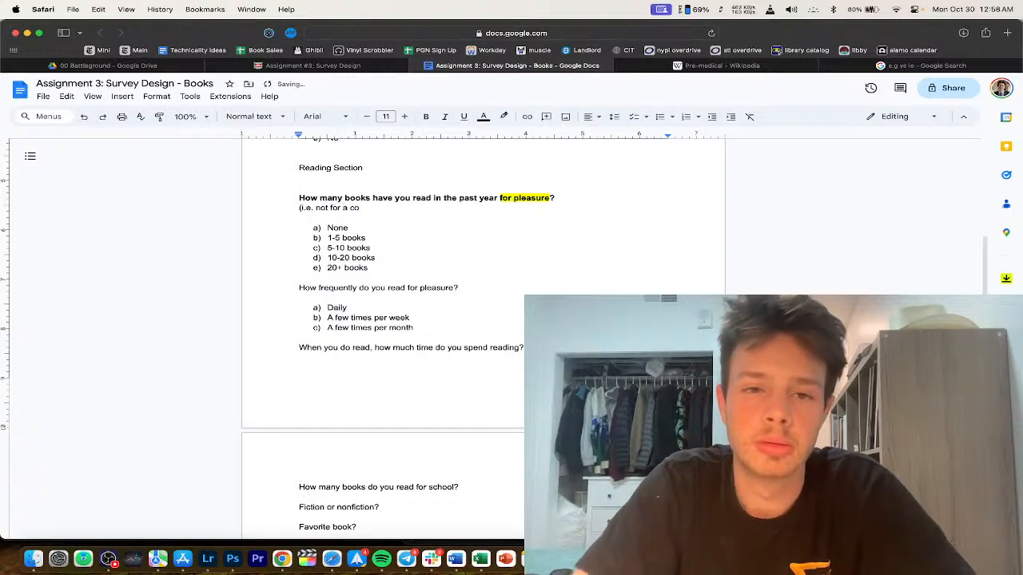
{"action": "type", "text": "llege course o"}
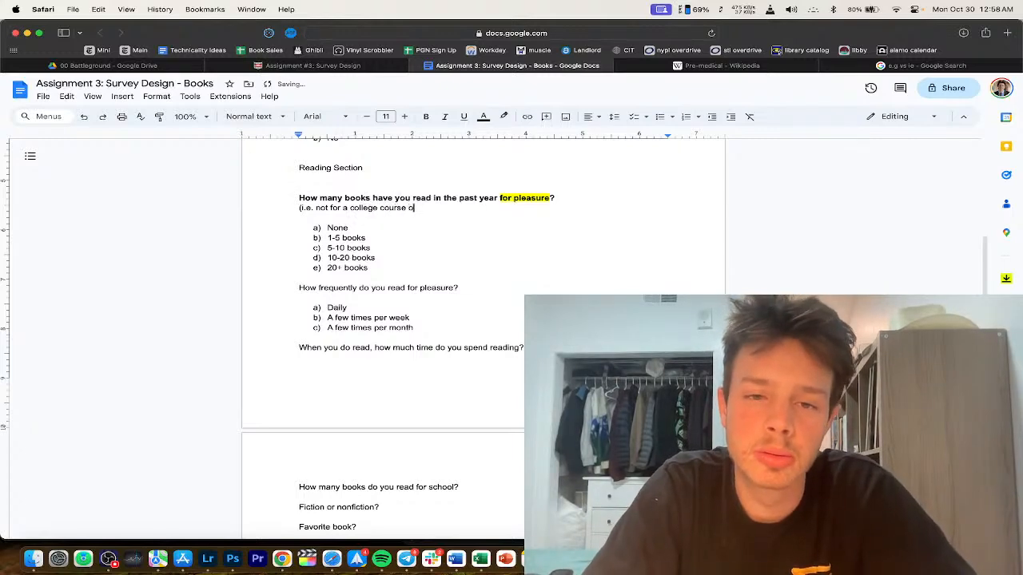
{"action": "type", "text": "r for a job"}
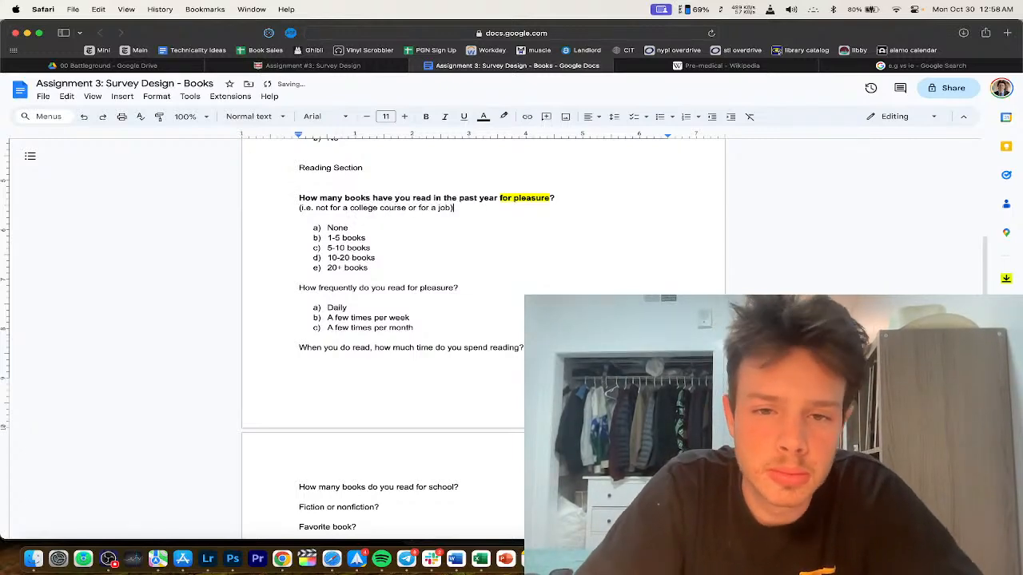
{"action": "left_click_drag", "start_coordinate": [454, 208], "coordinate": [214, 204]}
{"action": "key", "text": "super+i"}
{"action": "scroll", "coordinate": [352, 251], "scroll_direction": "up", "scroll_amount": 1}
{"action": "left_click", "coordinate": [359, 270]}
Step: Trim the note to '(i.e. not for a college course or job)' by deleting extra words
{"action": "scroll", "coordinate": [400, 304], "scroll_direction": "up", "scroll_amount": 1}
{"action": "scroll", "coordinate": [443, 340], "scroll_direction": "up", "scroll_amount": 1}
{"action": "left_click", "coordinate": [431, 322]}
{"action": "key", "text": "BackSpace"}
{"action": "key", "text": "BackSpace"}
{"action": "key", "text": "BackSpace"}
{"action": "key", "text": "BackSpace"}
{"action": "scroll", "coordinate": [438, 350], "scroll_direction": "down", "scroll_amount": 1}
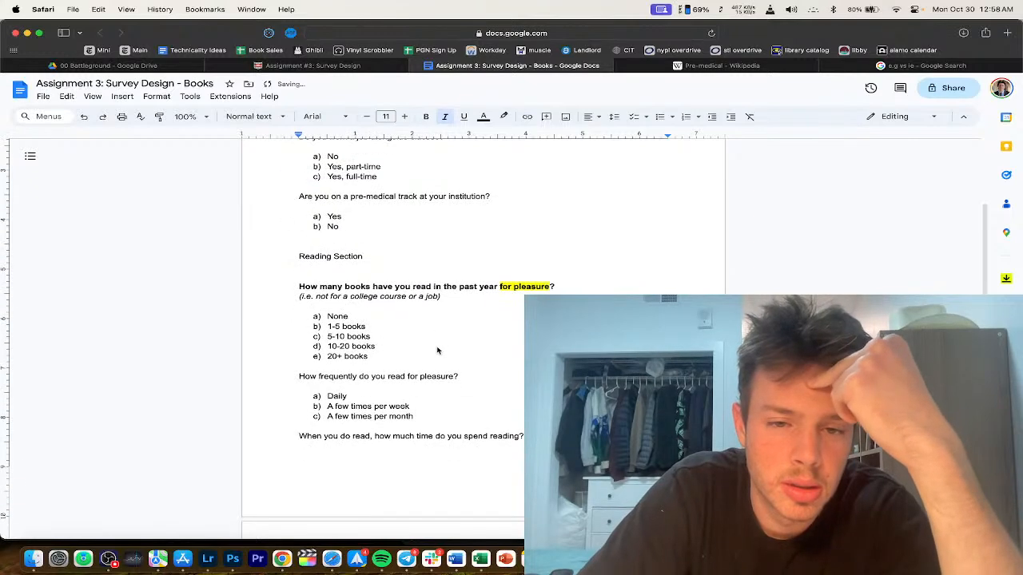
{"action": "key", "text": "Delete"}
{"action": "key", "text": "Delete"}
{"action": "left_click", "coordinate": [377, 317]}
{"action": "scroll", "coordinate": [377, 317], "scroll_direction": "down", "scroll_amount": 1}
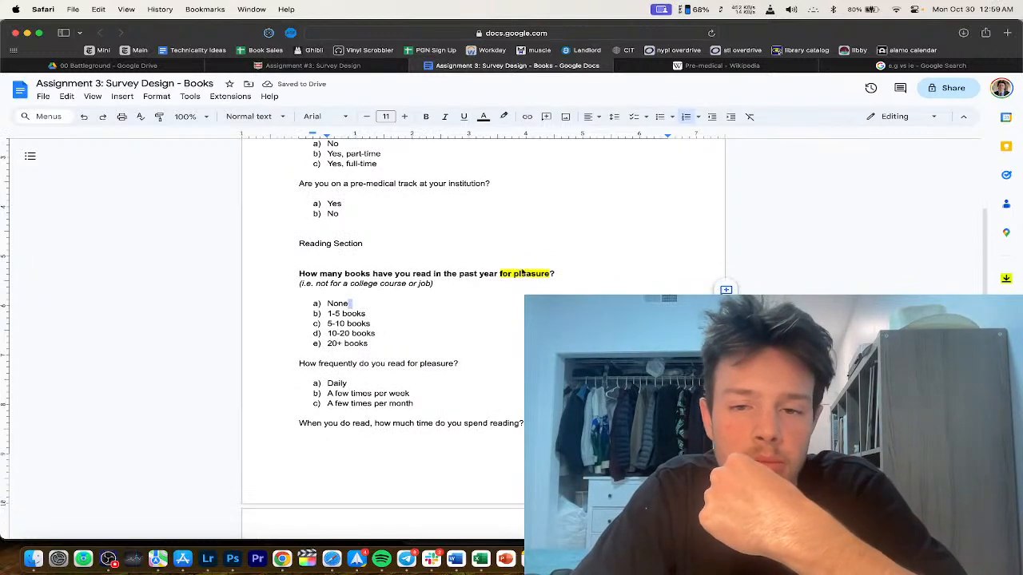
Step: Remove the yellow highlight from 'for pleasure' in the question
{"action": "left_click_drag", "start_coordinate": [553, 274], "coordinate": [499, 275]}
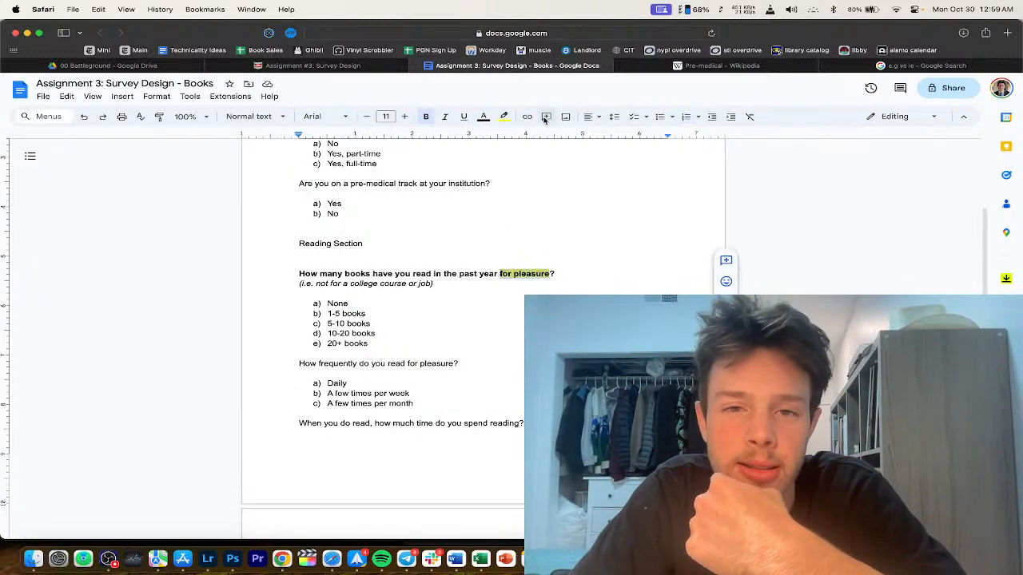
{"action": "left_click", "coordinate": [506, 116]}
{"action": "left_click", "coordinate": [533, 137]}
{"action": "left_click", "coordinate": [484, 359]}
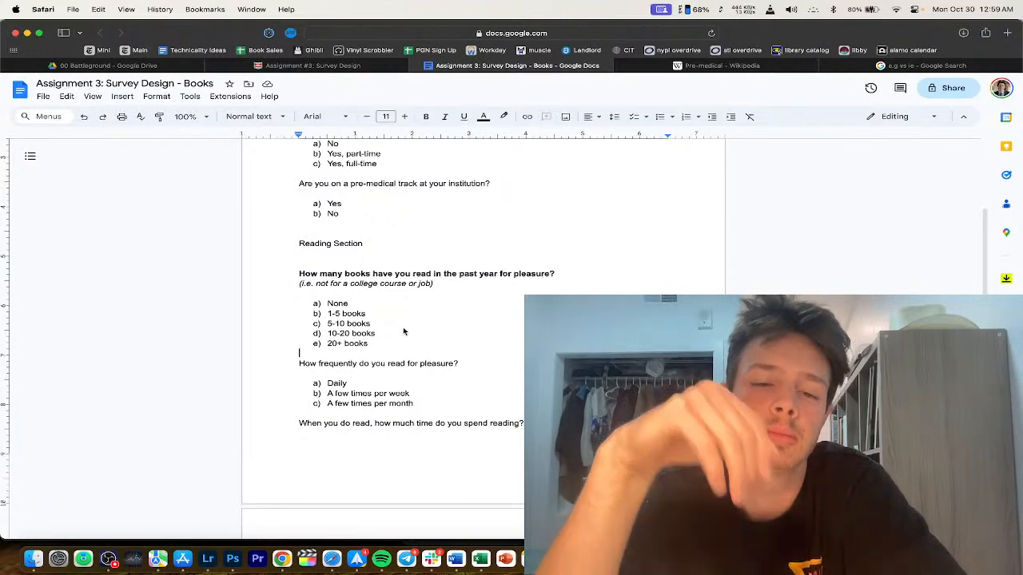
Step: Move the 'How frequently do you read for pleasure?' question and its answers under Reading Section
{"action": "left_click_drag", "start_coordinate": [301, 362], "coordinate": [439, 416]}
{"action": "key", "text": "cmd+c"}
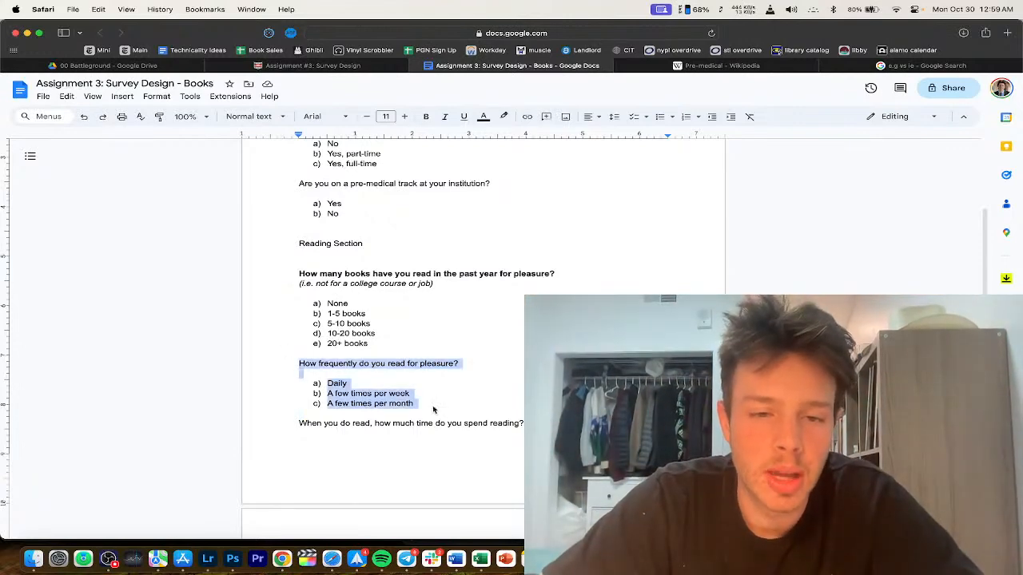
{"action": "key", "text": "BackSpace"}
{"action": "left_click", "coordinate": [341, 252]}
{"action": "key", "text": "cmd+v"}
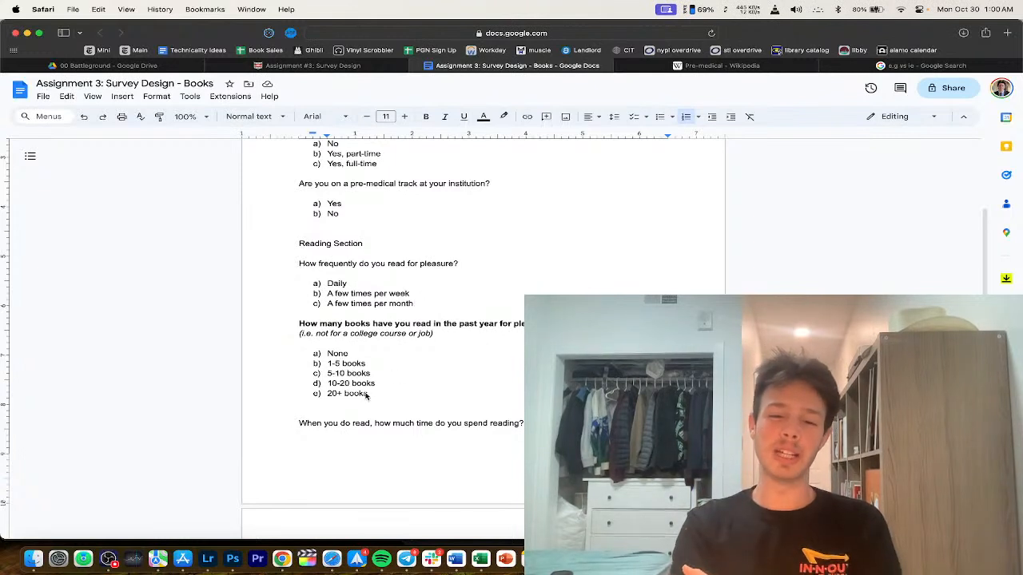
{"action": "left_click_drag", "start_coordinate": [390, 393], "coordinate": [245, 393]}
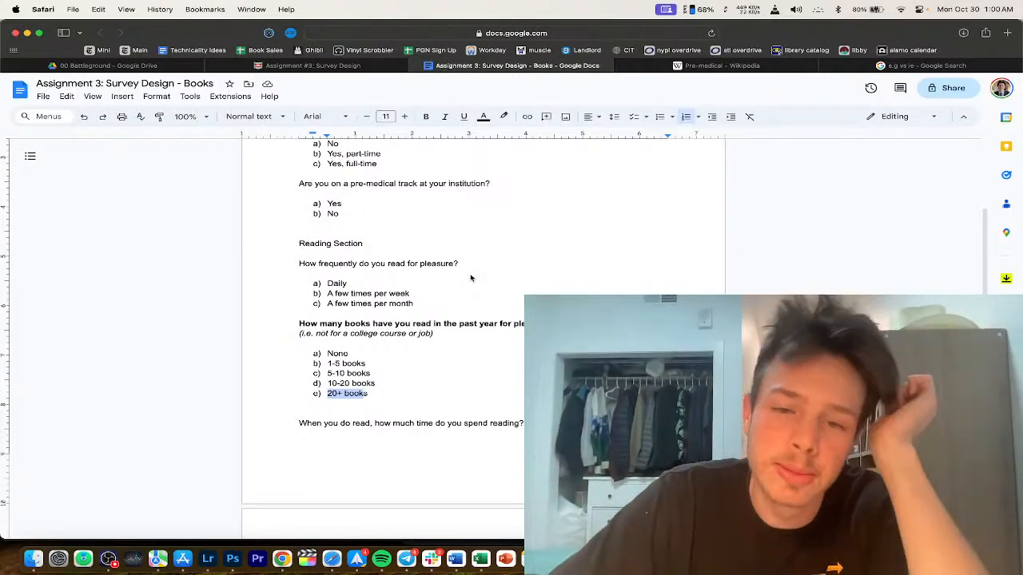
Step: Bold the How frequently question and paste the italic college-course-or-job note beneath it
{"action": "left_click", "coordinate": [469, 266]}
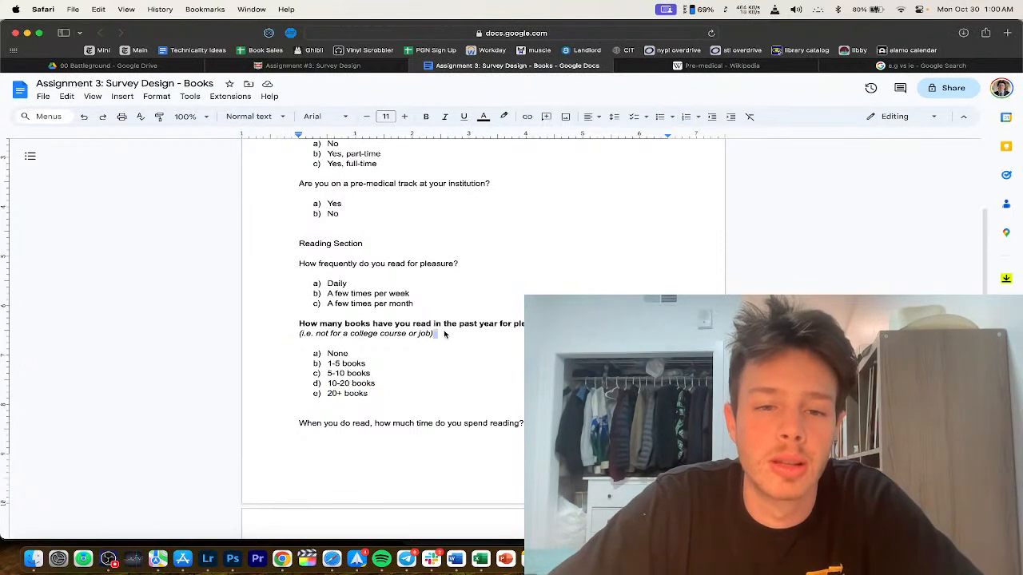
{"action": "left_click_drag", "start_coordinate": [446, 334], "coordinate": [257, 334]}
{"action": "key", "text": "super+c"}
{"action": "left_click_drag", "start_coordinate": [468, 265], "coordinate": [269, 265]}
{"action": "key", "text": "super+b"}
{"action": "left_click", "coordinate": [357, 275]}
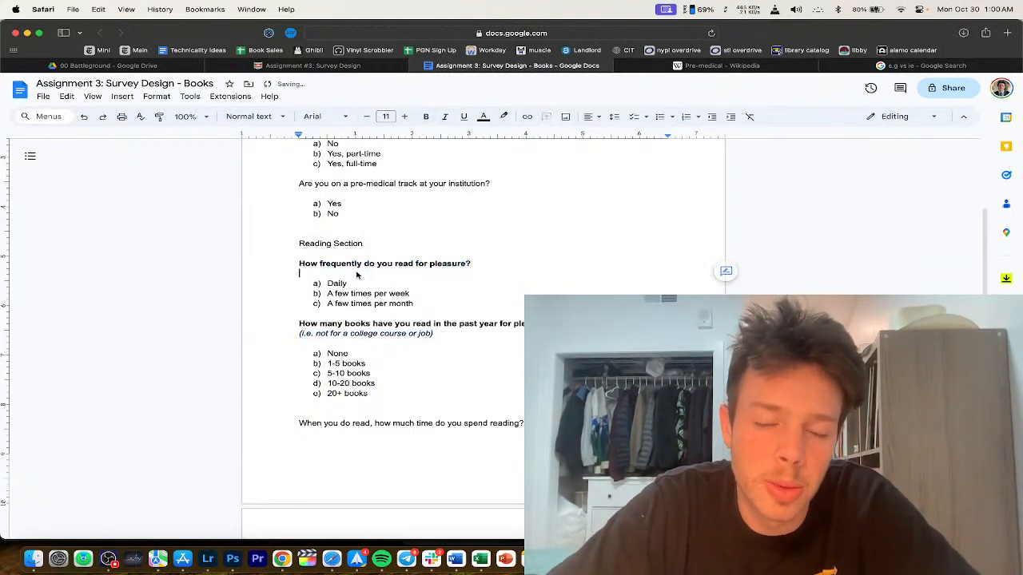
{"action": "key", "text": "super+v"}
{"action": "key", "text": "Return"}
{"action": "key", "text": "super+z"}
{"action": "key", "text": "super+i"}
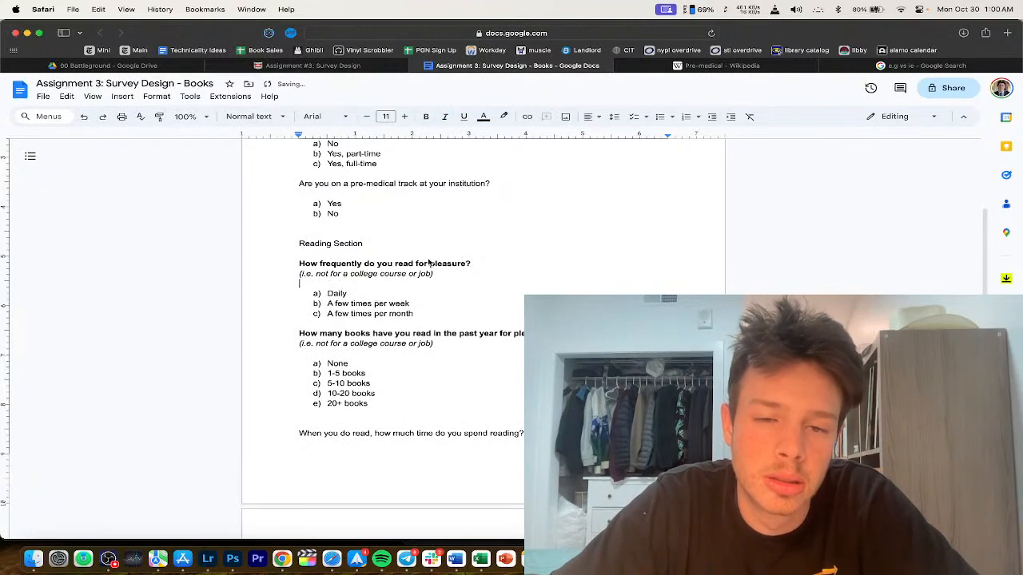
Step: Insert 'books' so it reads 'How frequently do you read books for pleasure?'
{"action": "left_click", "coordinate": [416, 264]}
{"action": "type", "text": "books"}
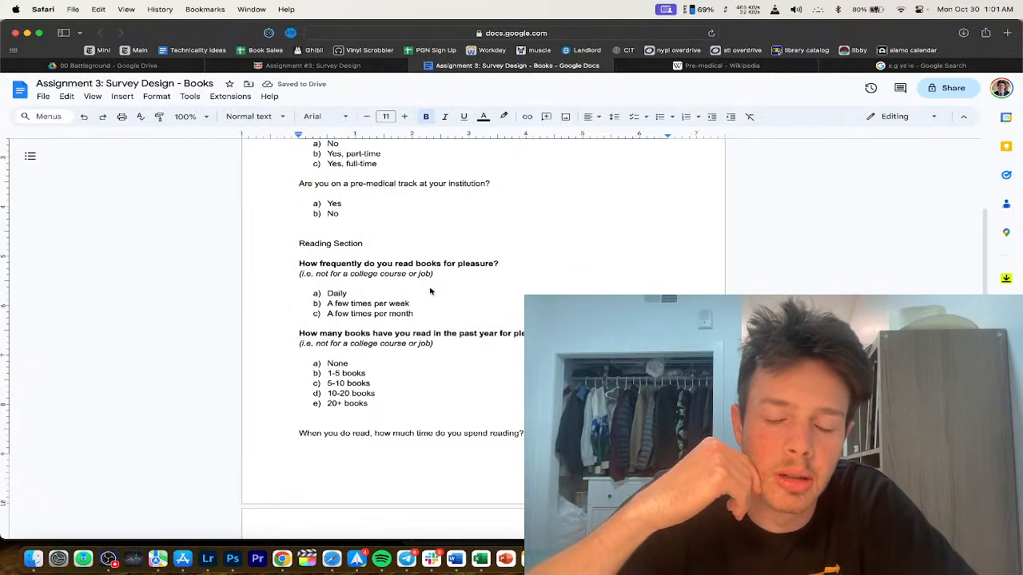
{"action": "left_click", "coordinate": [426, 316]}
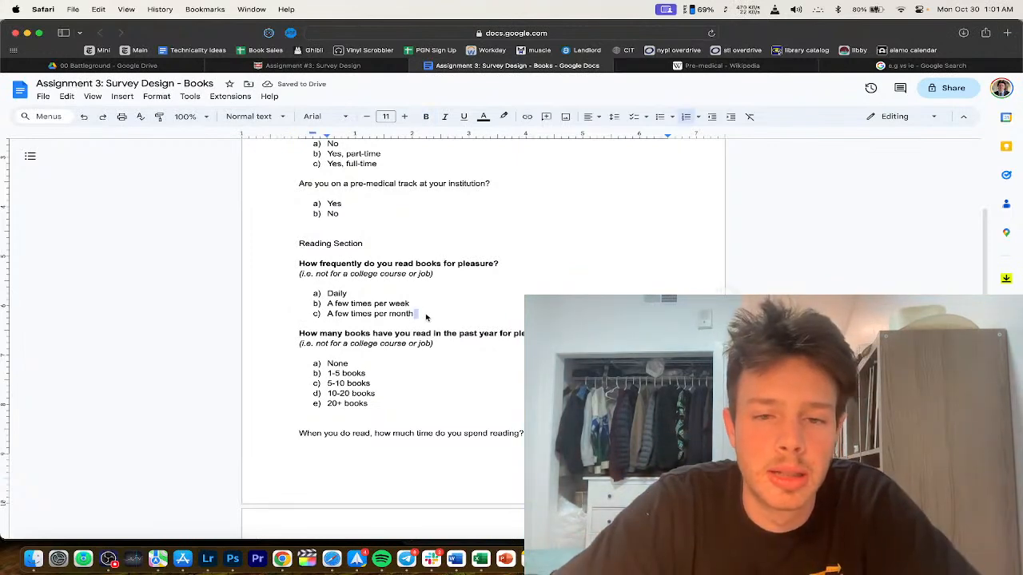
{"action": "scroll", "coordinate": [436, 318], "scroll_direction": "down", "scroll_amount": 2}
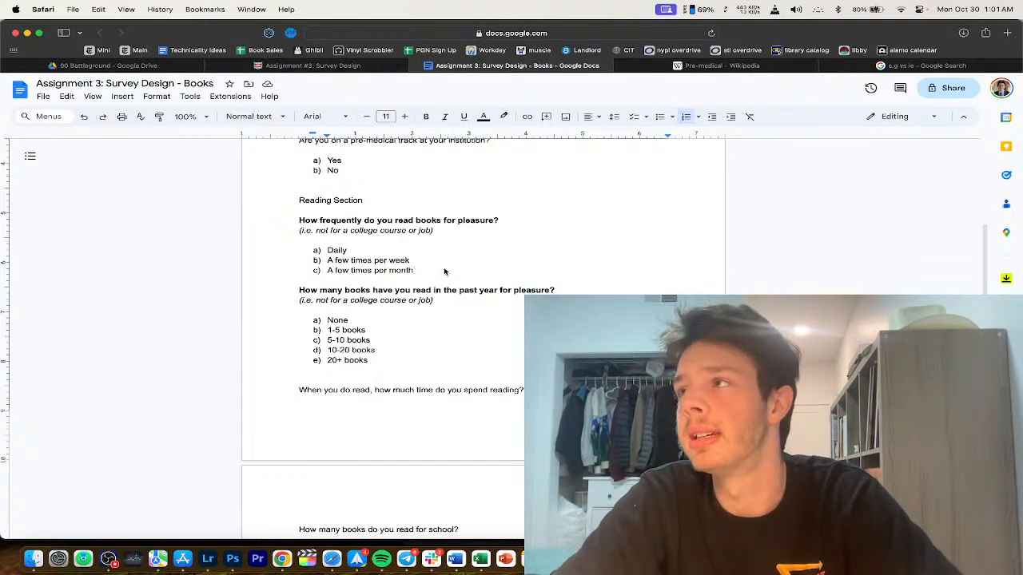
Step: Add answer d) 'A few times per year' and remove blank lines before the next question
{"action": "left_click_drag", "start_coordinate": [419, 263], "coordinate": [276, 264]}
{"action": "left_click", "coordinate": [418, 263]}
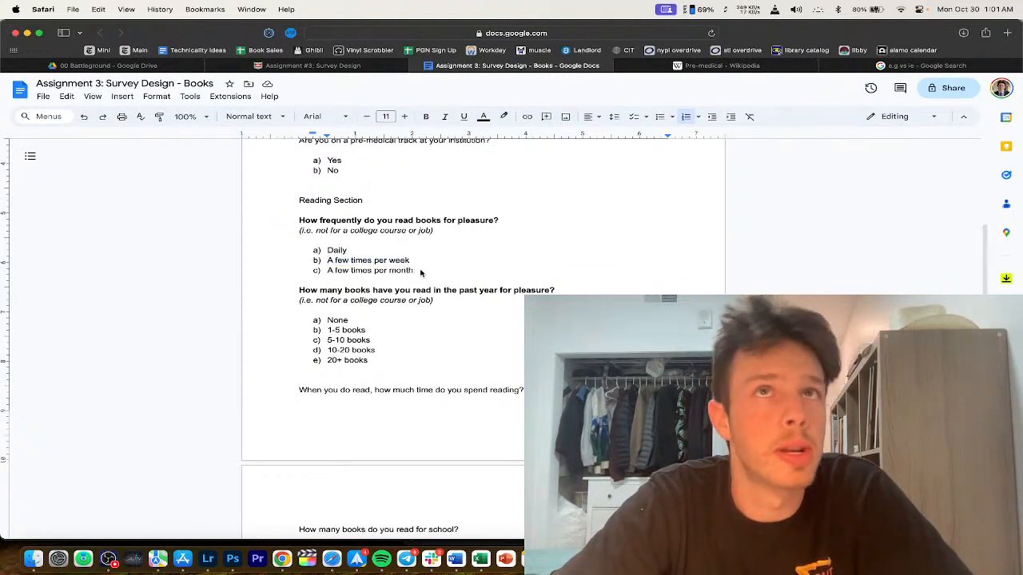
{"action": "left_click", "coordinate": [420, 273]}
{"action": "key", "text": "Return"}
{"action": "type", "text": "A "}
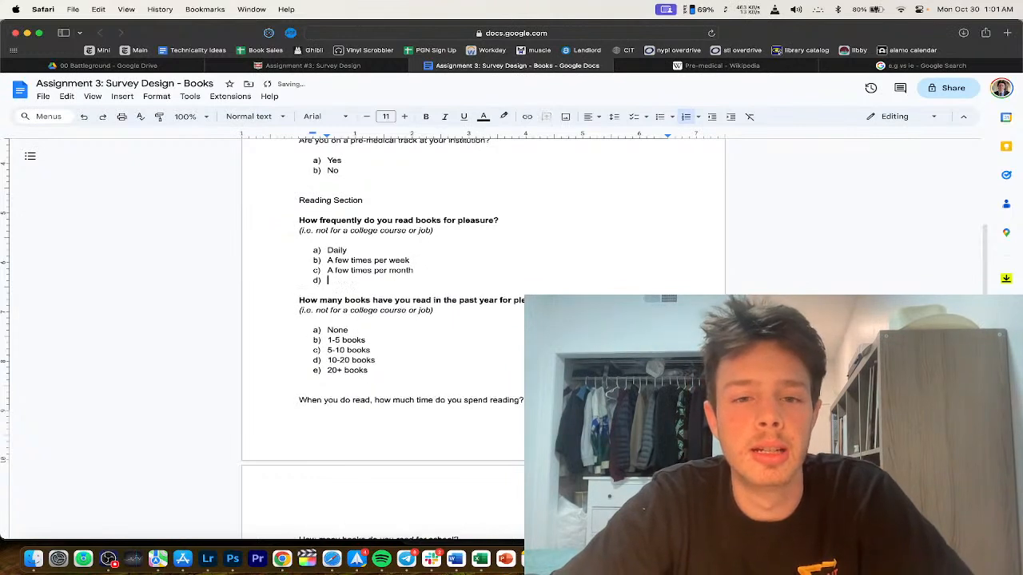
{"action": "type", "text": "few "}
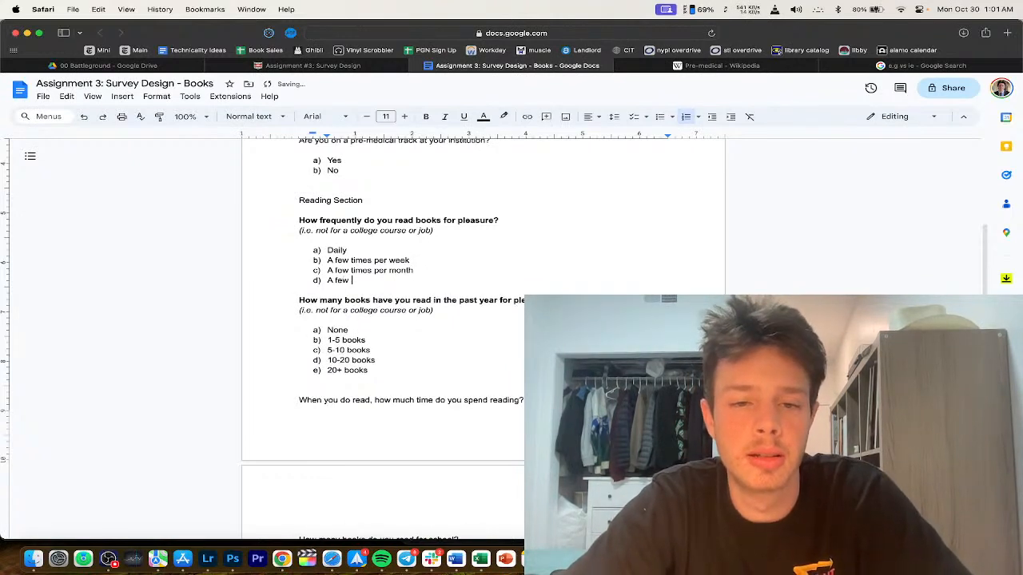
{"action": "type", "text": "times per year"}
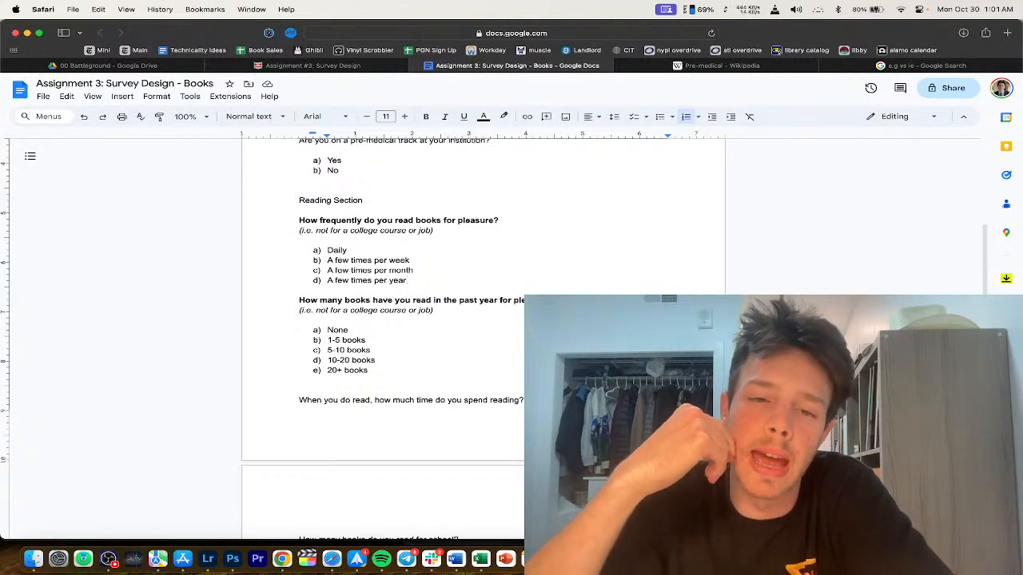
{"action": "key", "text": "Return"}
{"action": "key", "text": "Return"}
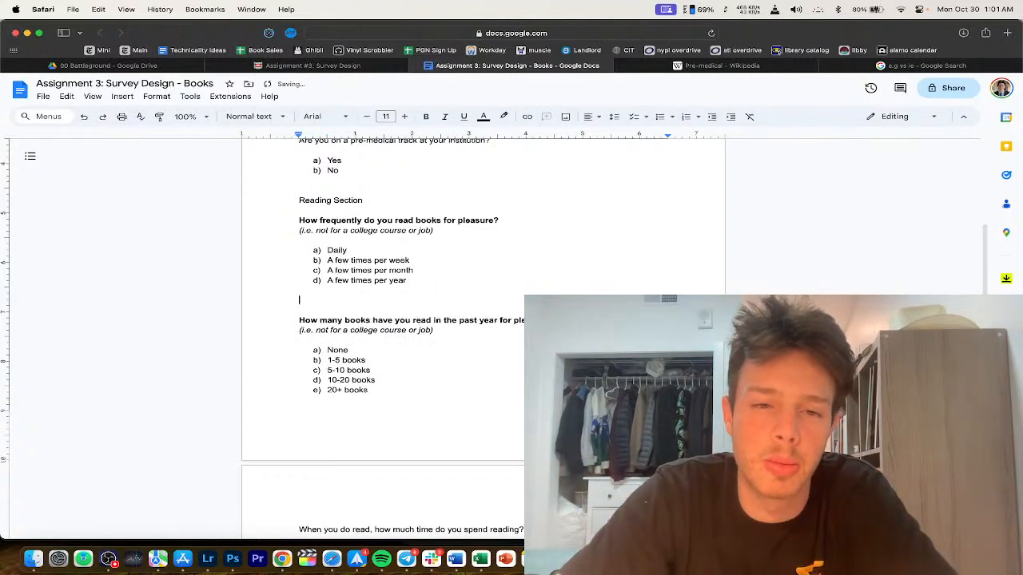
{"action": "scroll", "coordinate": [399, 288], "scroll_direction": "down", "scroll_amount": 2}
{"action": "scroll", "coordinate": [424, 269], "scroll_direction": "up", "scroll_amount": 1}
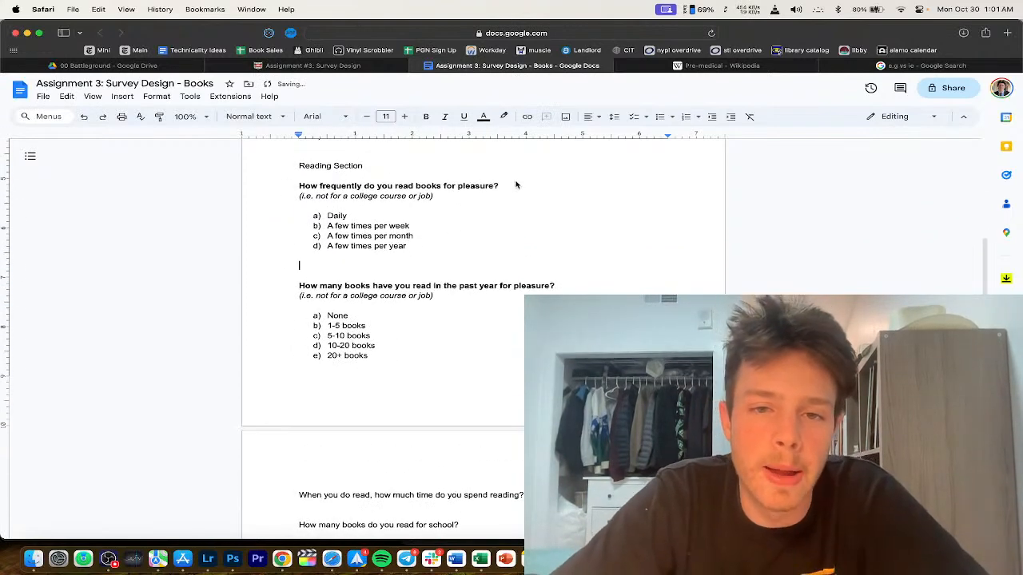
{"action": "left_click", "coordinate": [473, 277]}
{"action": "key", "text": "BackSpace"}
{"action": "key", "text": "BackSpace"}
Step: Select the How frequently question with its options, then clear the leftover empty line and list bullet
{"action": "scroll", "coordinate": [405, 285], "scroll_direction": "down", "scroll_amount": 1}
{"action": "scroll", "coordinate": [432, 240], "scroll_direction": "up", "scroll_amount": 1}
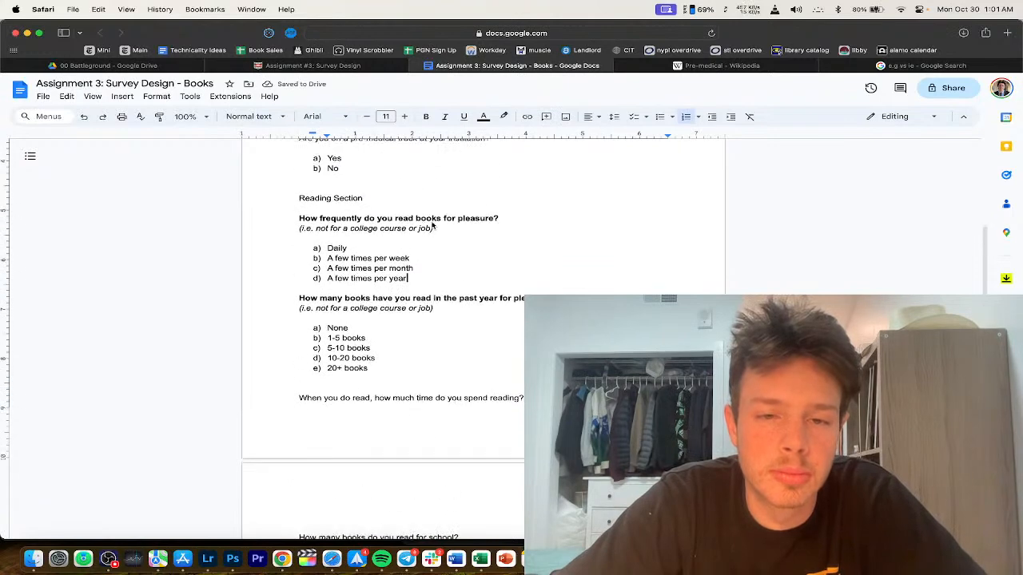
{"action": "left_click_drag", "start_coordinate": [420, 282], "coordinate": [272, 199]}
{"action": "key", "text": "shift+Down"}
{"action": "key", "text": "BackSpace"}
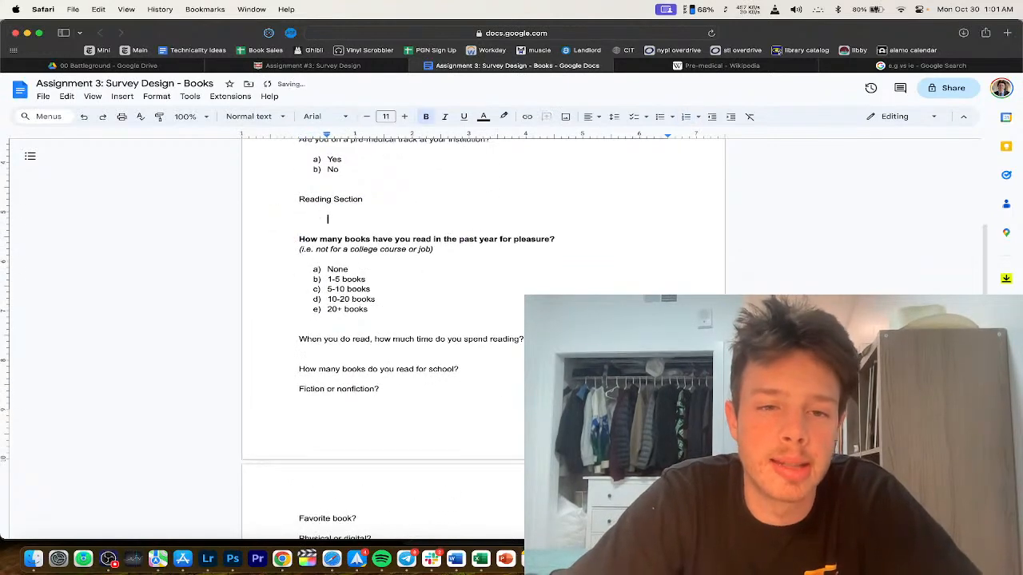
{"action": "key", "text": "BackSpace"}
Step: Add a new line after the last answer and take it out of the numbered list
{"action": "left_click", "coordinate": [400, 289]}
{"action": "key", "text": "Return"}
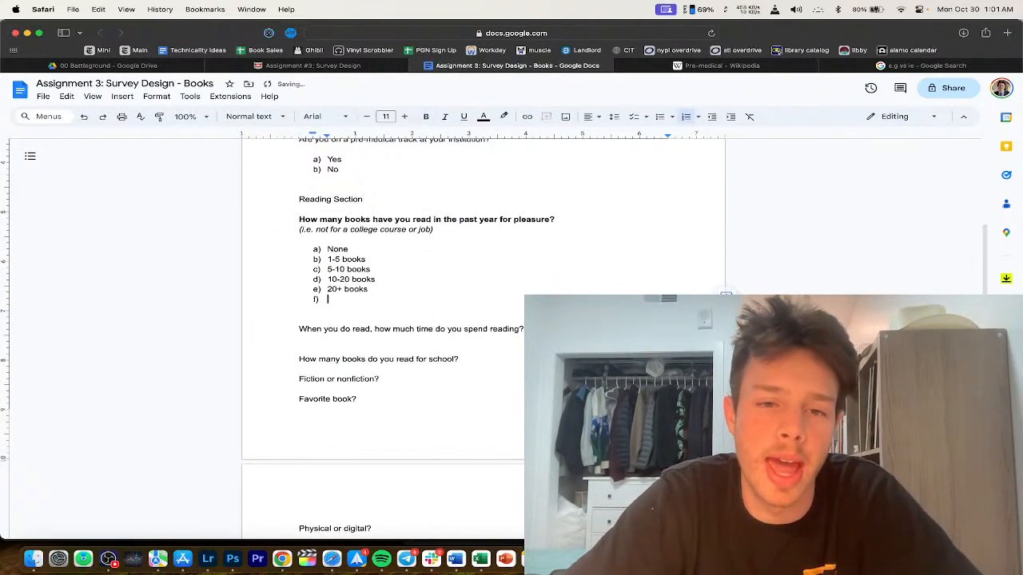
{"action": "key", "text": "Return"}
{"action": "key", "text": "Return"}
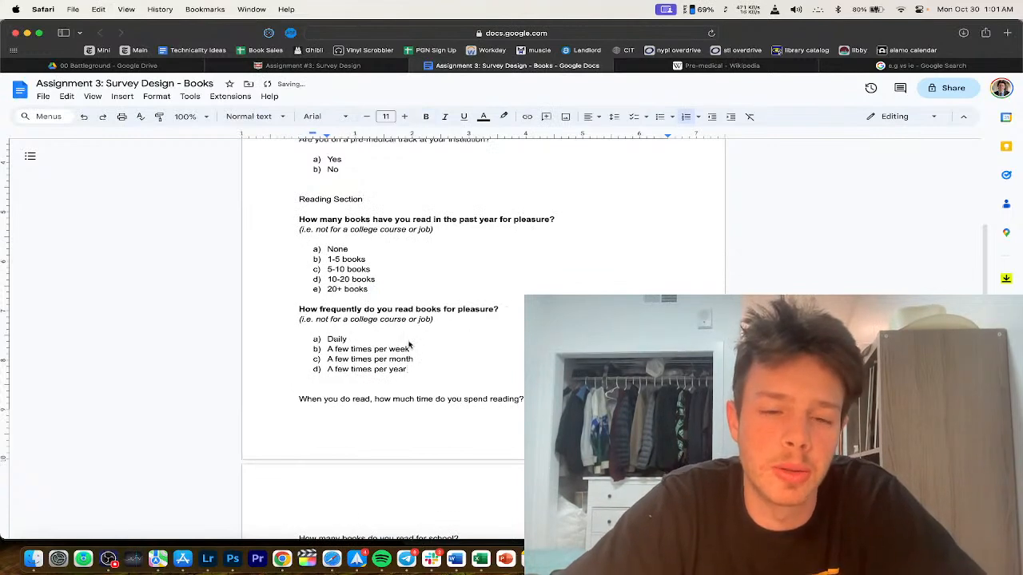
{"action": "scroll", "coordinate": [415, 344], "scroll_direction": "down", "scroll_amount": 2}
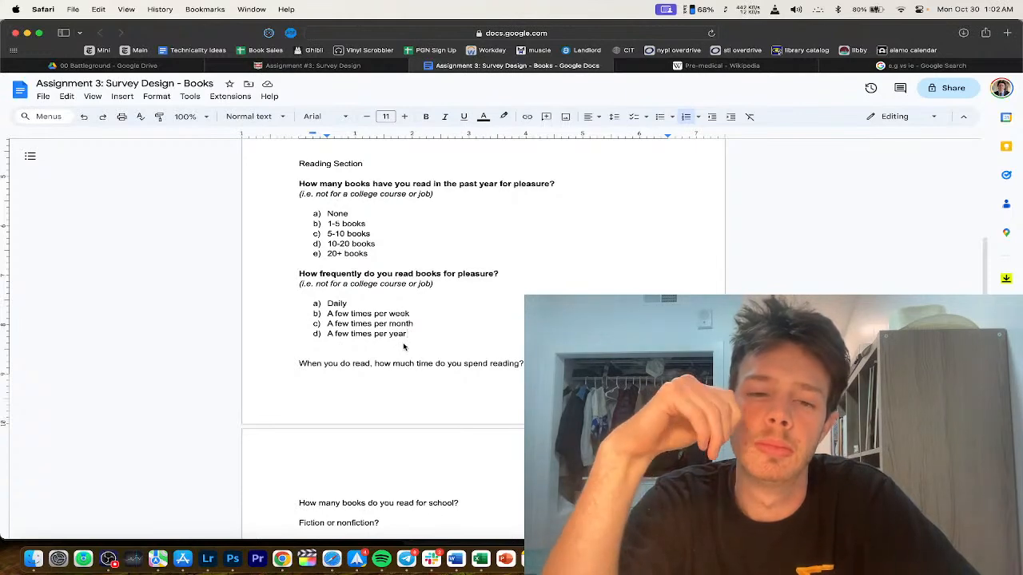
{"action": "key", "text": "Return"}
{"action": "key", "text": "BackSpace"}
{"action": "key", "text": "BackSpace"}
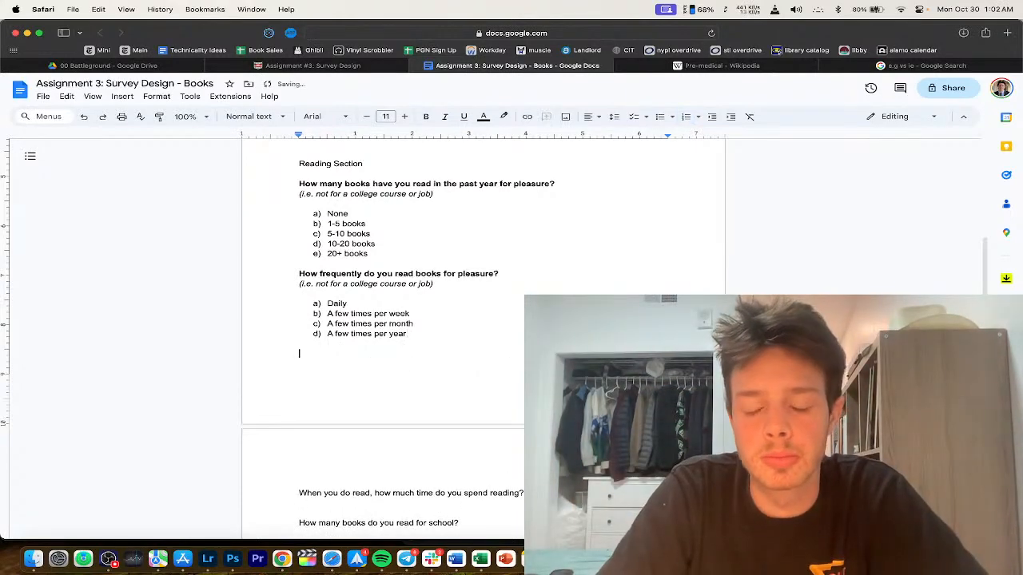
Step: Add a blank line below the answers and begin the new question 'When you d'
{"action": "triple_click", "coordinate": [373, 324]}
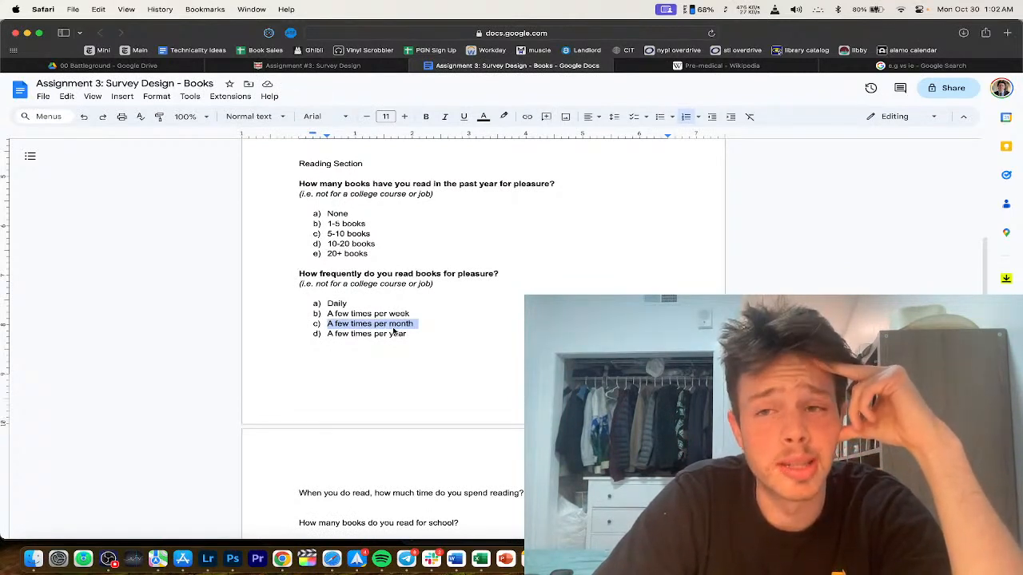
{"action": "left_click", "coordinate": [424, 329]}
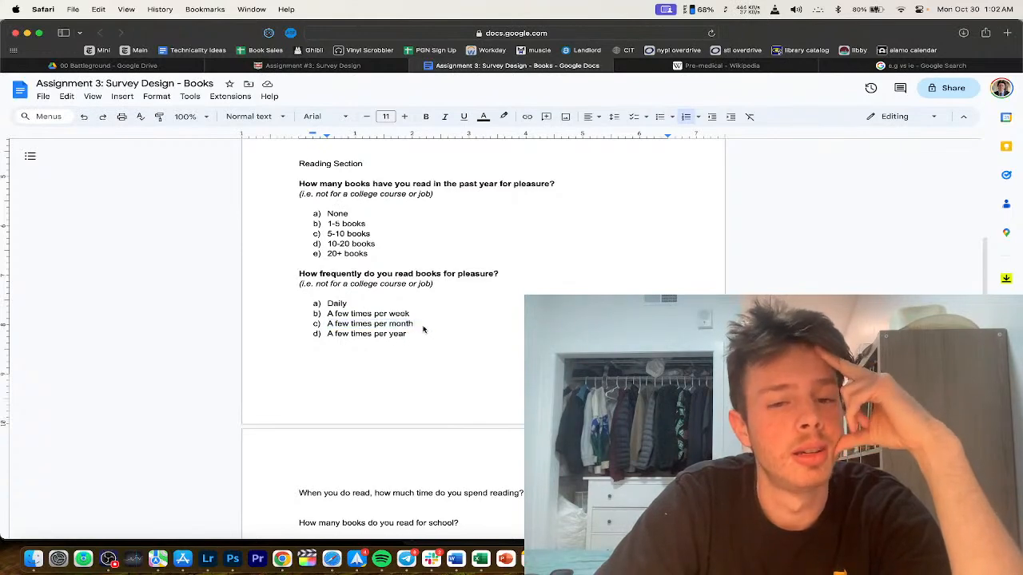
{"action": "scroll", "coordinate": [423, 326], "scroll_direction": "down", "scroll_amount": 2}
{"action": "left_click", "coordinate": [392, 307]}
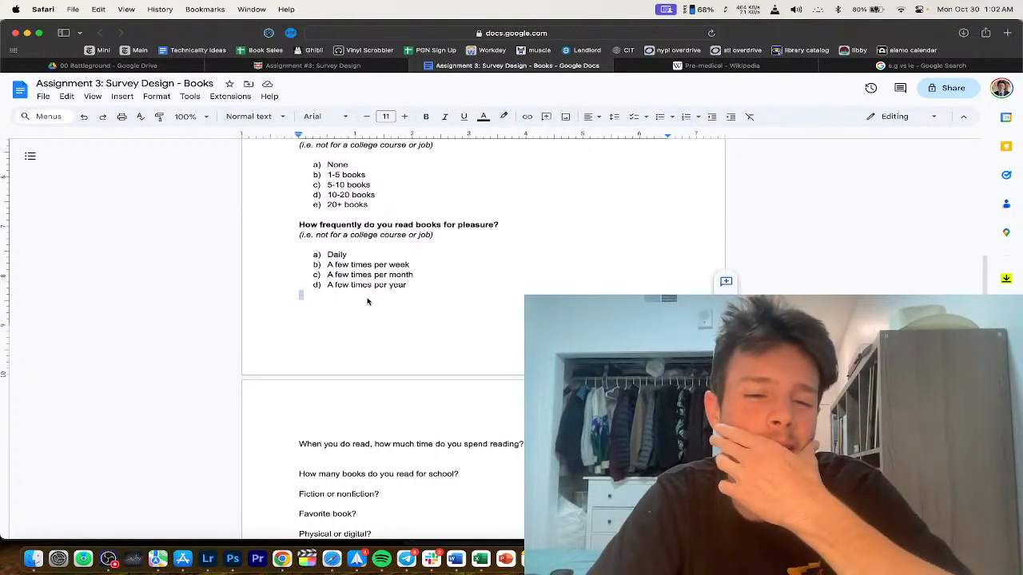
{"action": "key", "text": "Return"}
{"action": "type", "text": "H"}
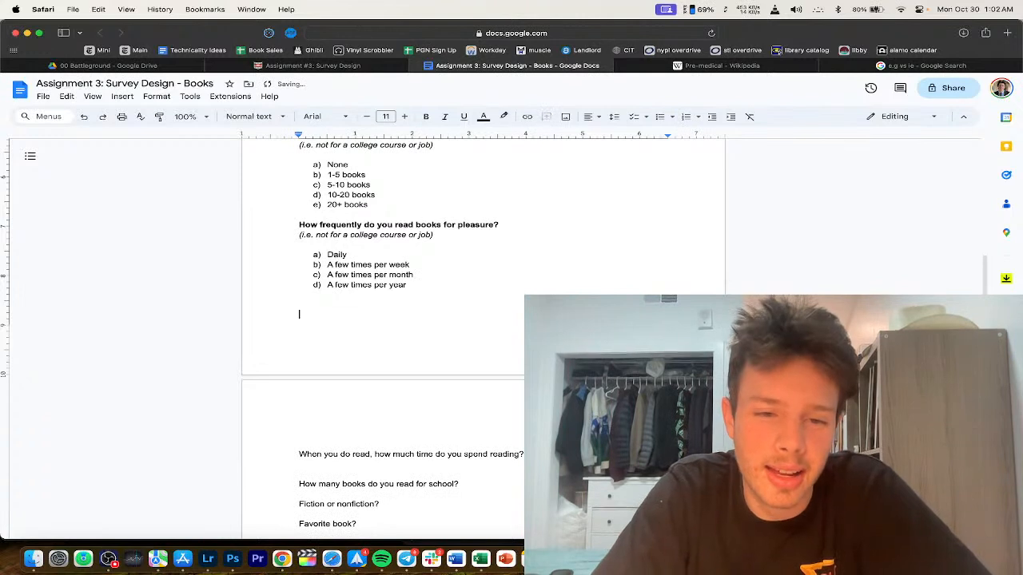
{"action": "key", "text": "BackSpace"}
{"action": "key", "text": "BackSpace"}
{"action": "type", "text": "Now"}
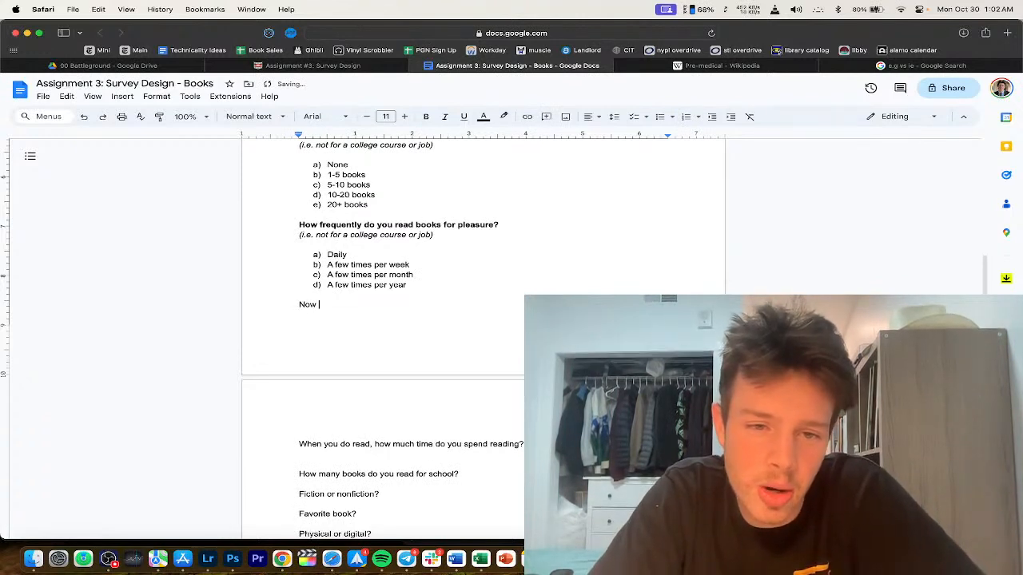
{"action": "key", "text": "BackSpace"}
{"action": "key", "text": "BackSpace"}
{"action": "key", "text": "BackSpace"}
{"action": "key", "text": "BackSpace"}
{"action": "type", "text": "When you do "}
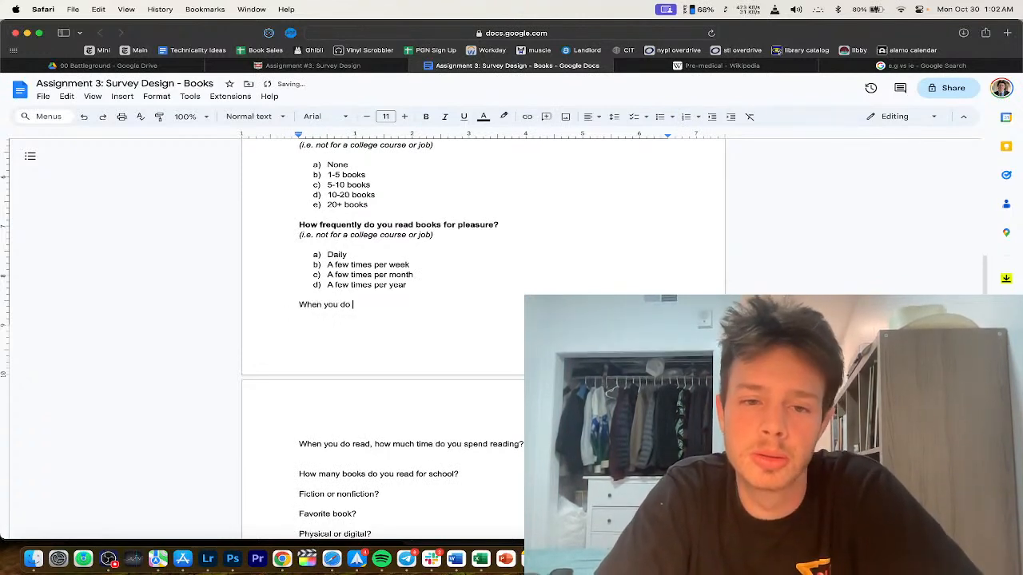
{"action": "type", "text": "read,"}
{"action": "key", "text": "super+BackSpace"}
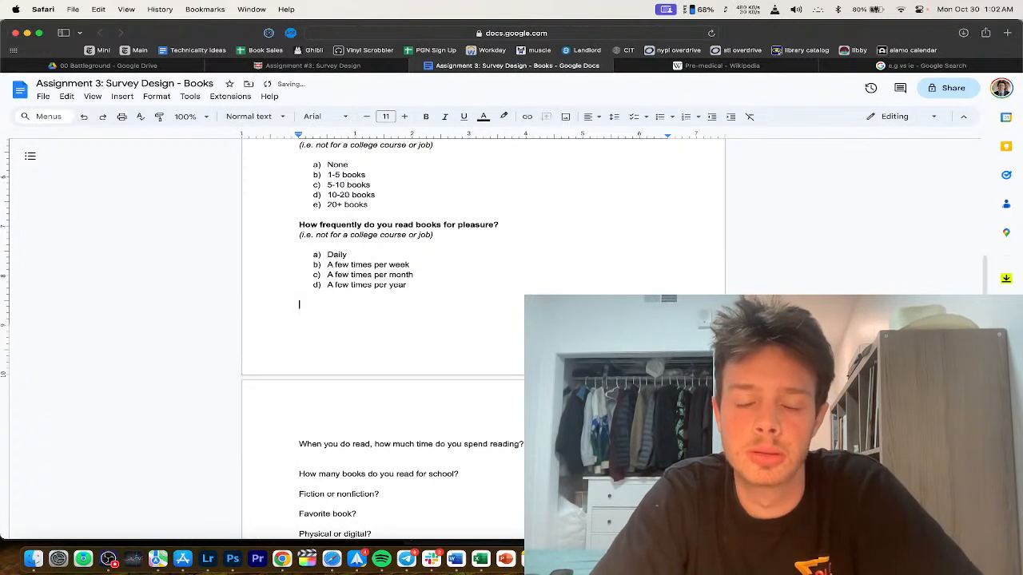
{"action": "type", "text": "When you do read"}
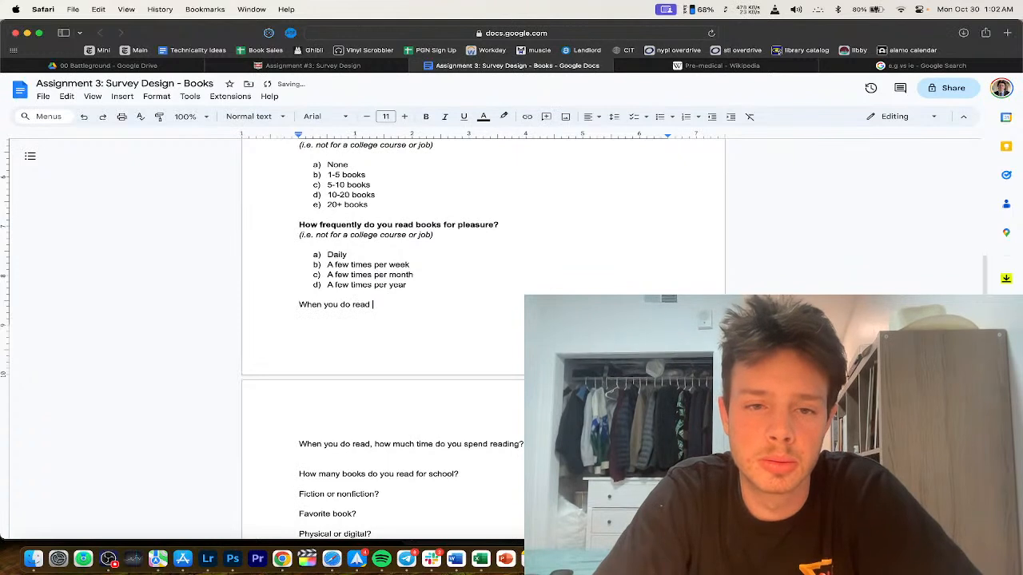
Step: Add answer e) 'I have not read for pleasure in the past year'
{"action": "left_click", "coordinate": [427, 286]}
{"action": "key", "text": "Return"}
{"action": "type", "text": "I"}
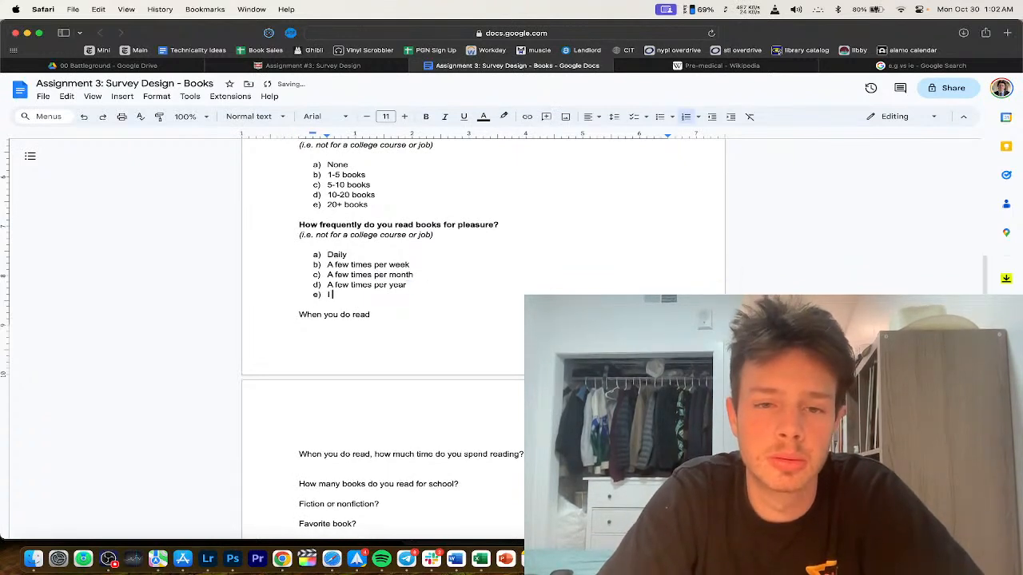
{"action": "type", "text": " have not read for pleasure in the past year"}
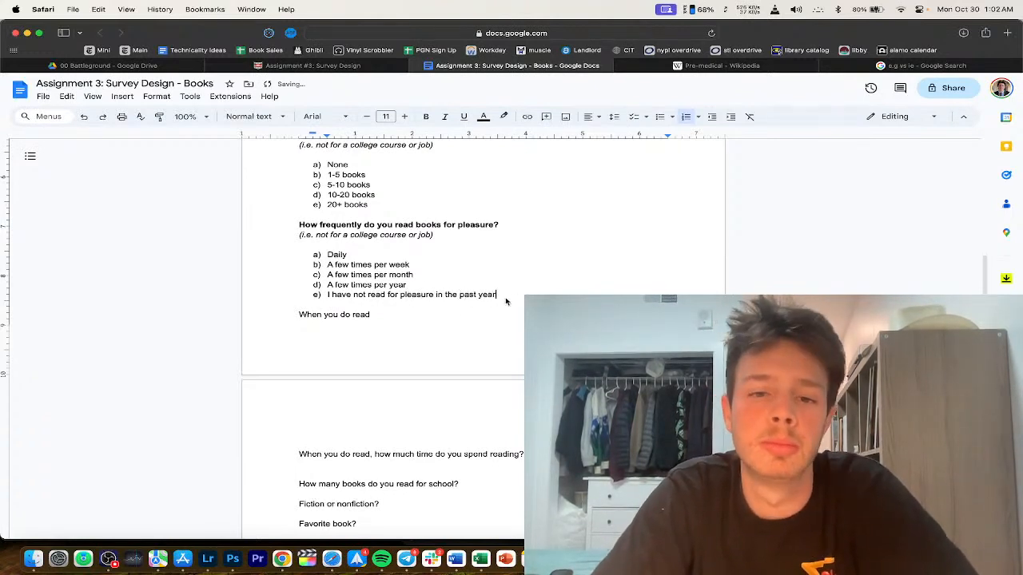
Step: Finish the question as 'how long do you typically spend' and start its a) answer list
{"action": "left_click", "coordinate": [433, 318]}
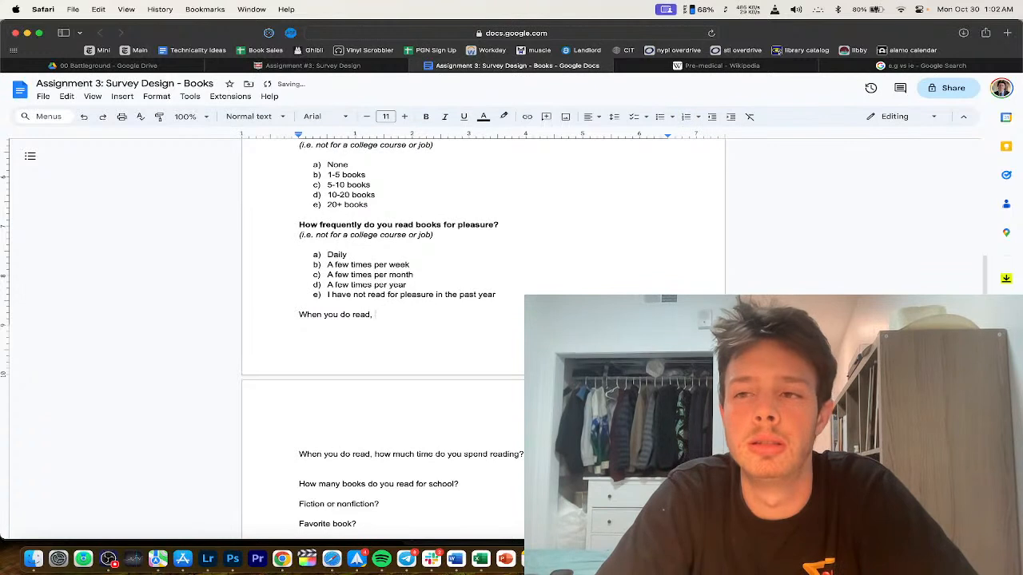
{"action": "type", "text": "how long do "}
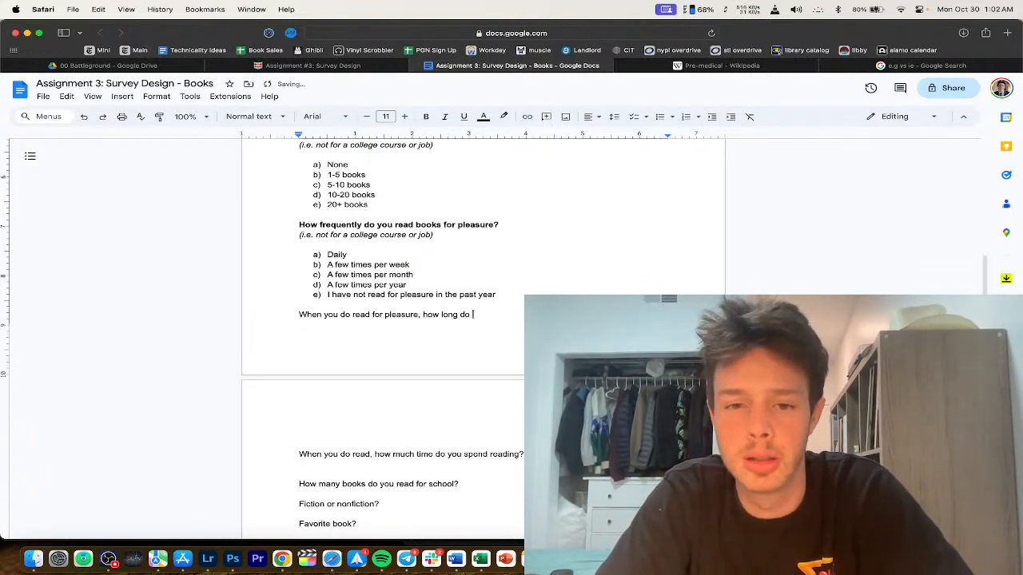
{"action": "type", "text": "you spend rea"}
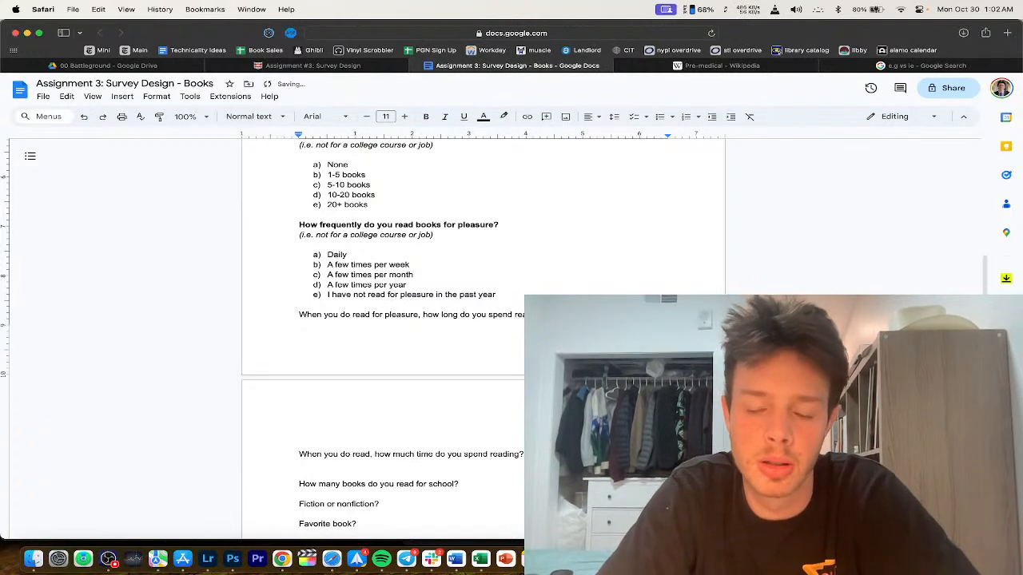
{"action": "left_click", "coordinate": [487, 316]}
{"action": "type", "text": "tuyp"}
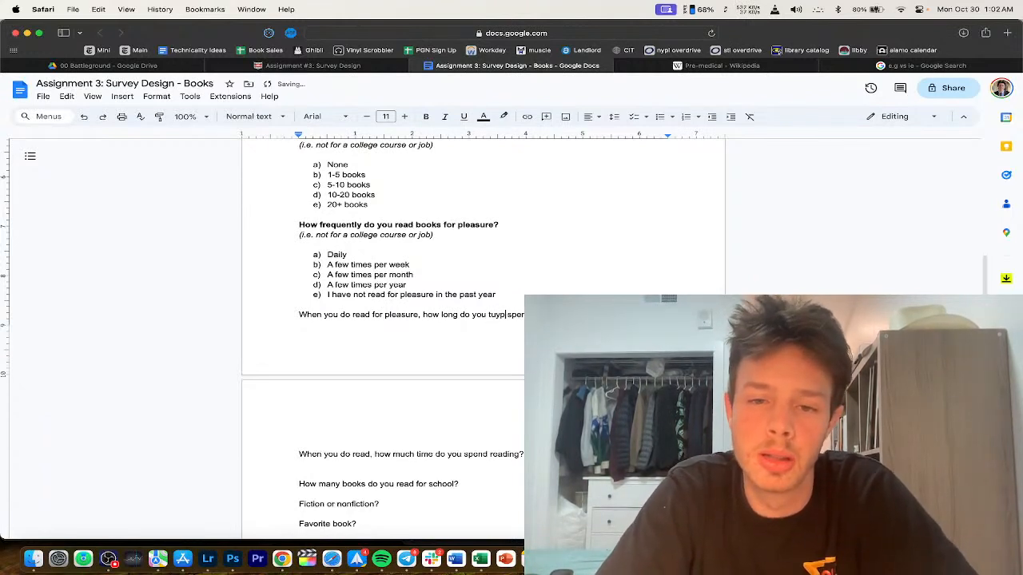
{"action": "type", "text": "icall"}
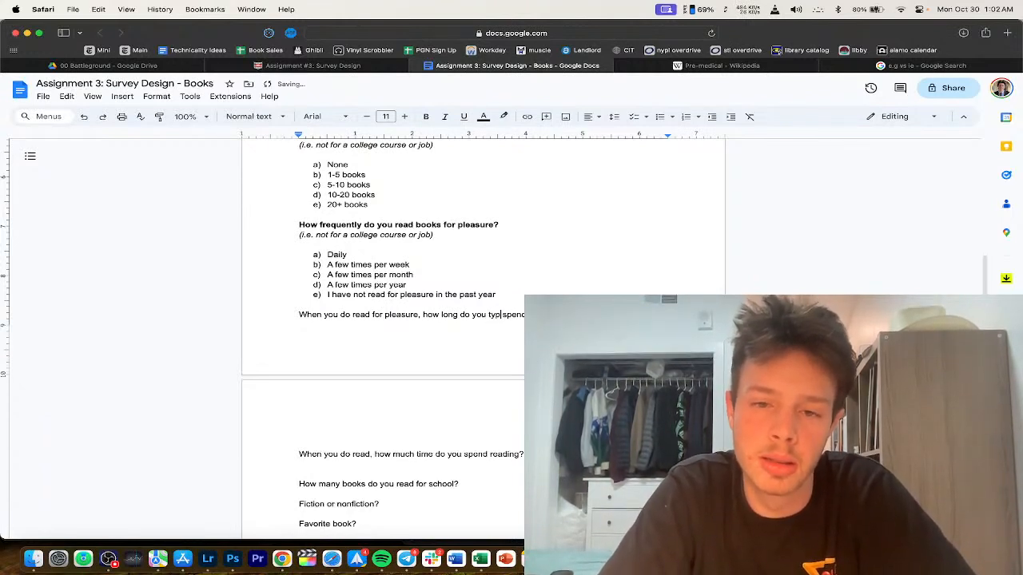
{"action": "key", "text": "Return"}
{"action": "key", "text": "Return"}
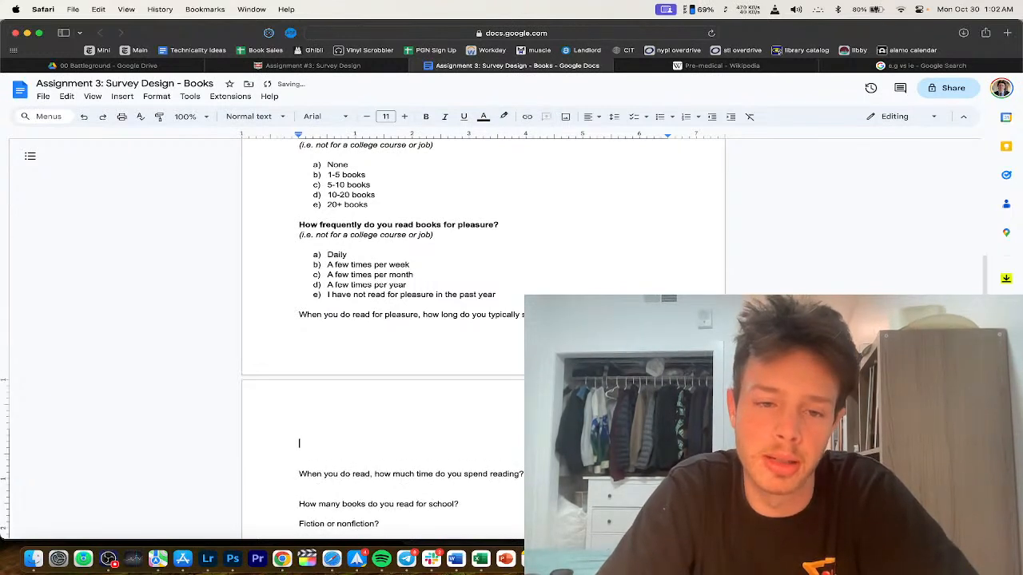
{"action": "type", "text": "a)"}
{"action": "scroll", "coordinate": [371, 339], "scroll_direction": "down", "scroll_amount": 3}
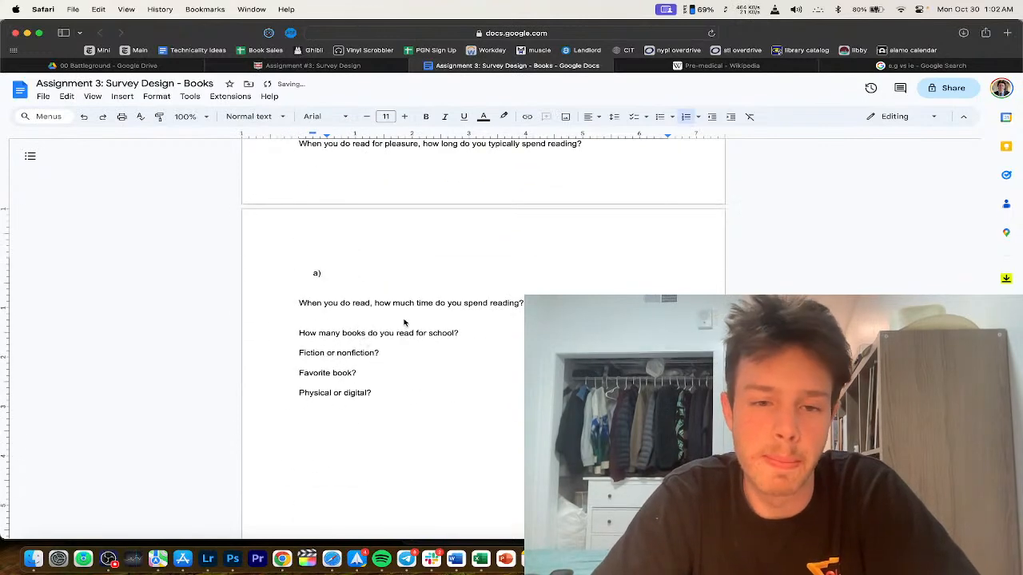
{"action": "scroll", "coordinate": [452, 312], "scroll_direction": "up", "scroll_amount": 4}
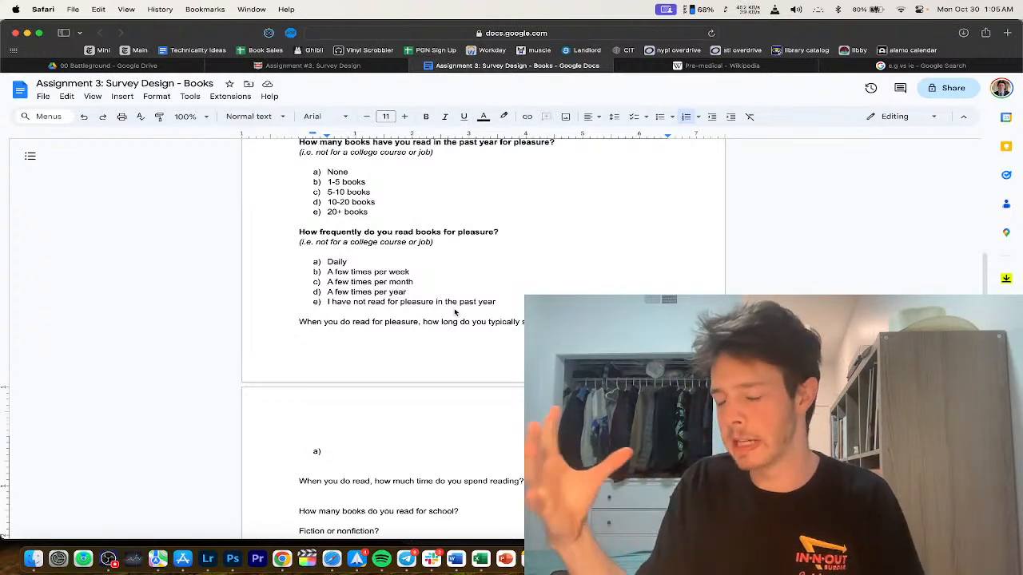
Step: Make the reading-time question bold
{"action": "scroll", "coordinate": [431, 319], "scroll_direction": "down", "scroll_amount": 3}
{"action": "left_click_drag", "start_coordinate": [602, 199], "coordinate": [176, 205]}
{"action": "key", "text": "super+b"}
{"action": "scroll", "coordinate": [424, 299], "scroll_direction": "down", "scroll_amount": 1}
{"action": "left_click", "coordinate": [410, 299]}
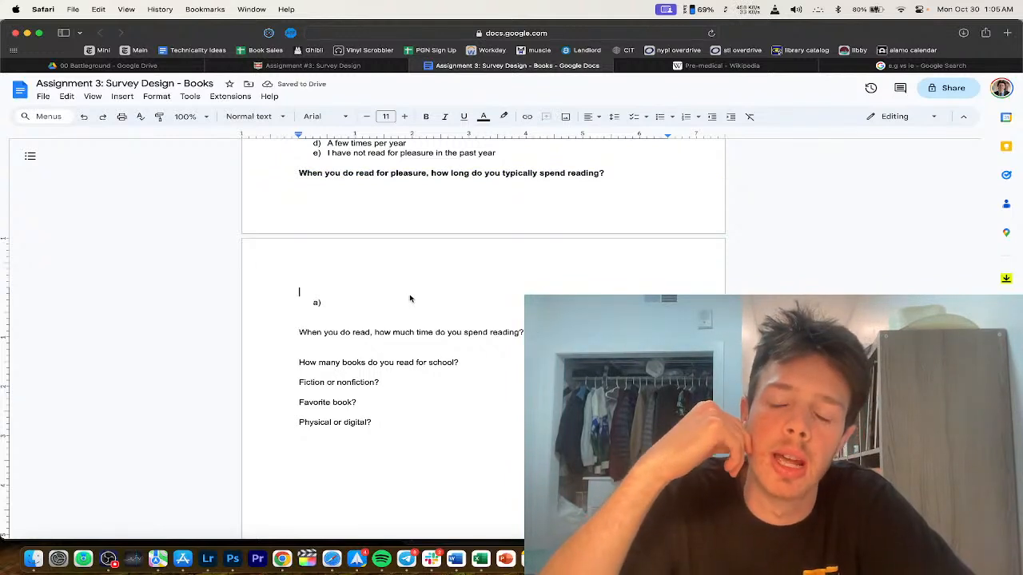
Step: Enter answers Under 30 minutes, 30-60 minutes, 60+ minutes, and I do not read for pleasure
{"action": "left_click", "coordinate": [380, 308]}
{"action": "type", "text": "Under 30 minutes"}
{"action": "key", "text": "Return"}
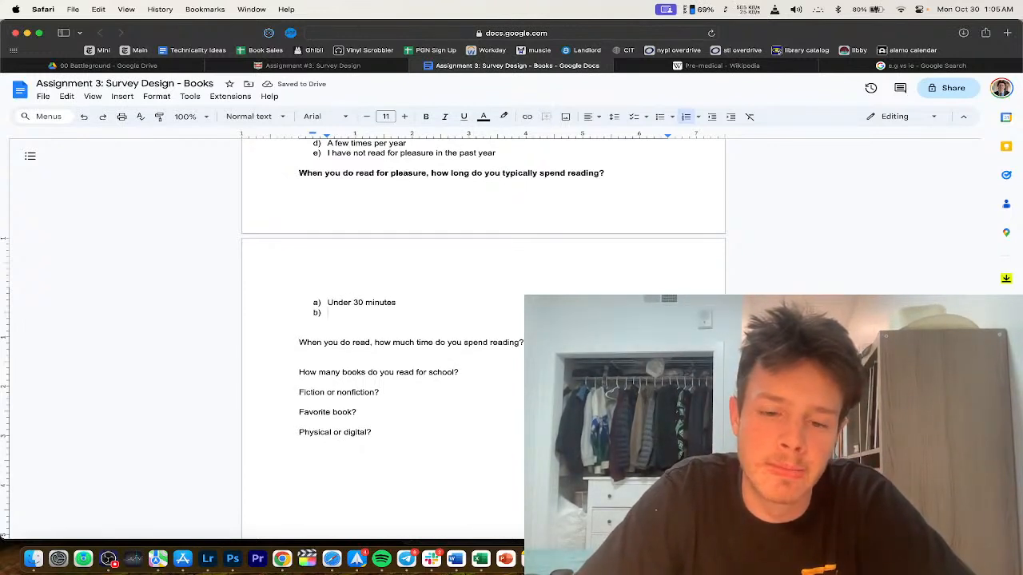
{"action": "type", "text": "30-60 minu"}
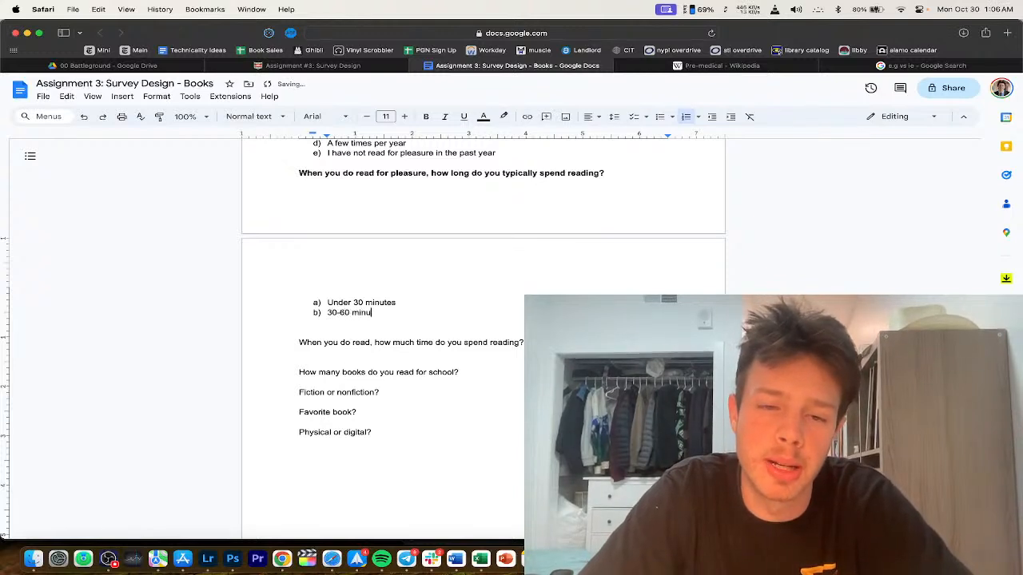
{"action": "type", "text": "tes"}
{"action": "key", "text": "Return"}
{"action": "type", "text": "60+ m"}
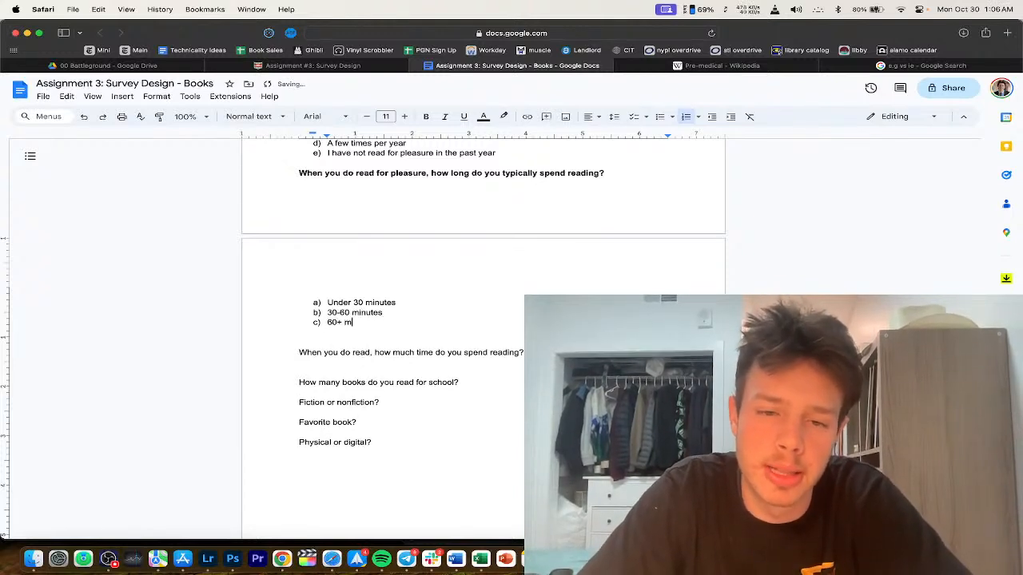
{"action": "type", "text": "inutes"}
{"action": "key", "text": "Return"}
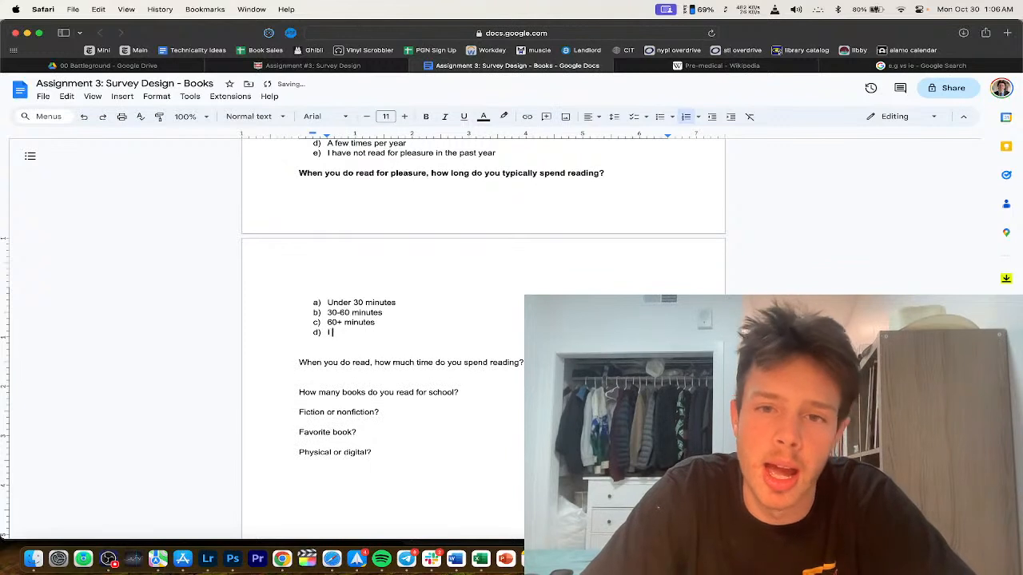
{"action": "type", "text": "I do not read for pleasure"}
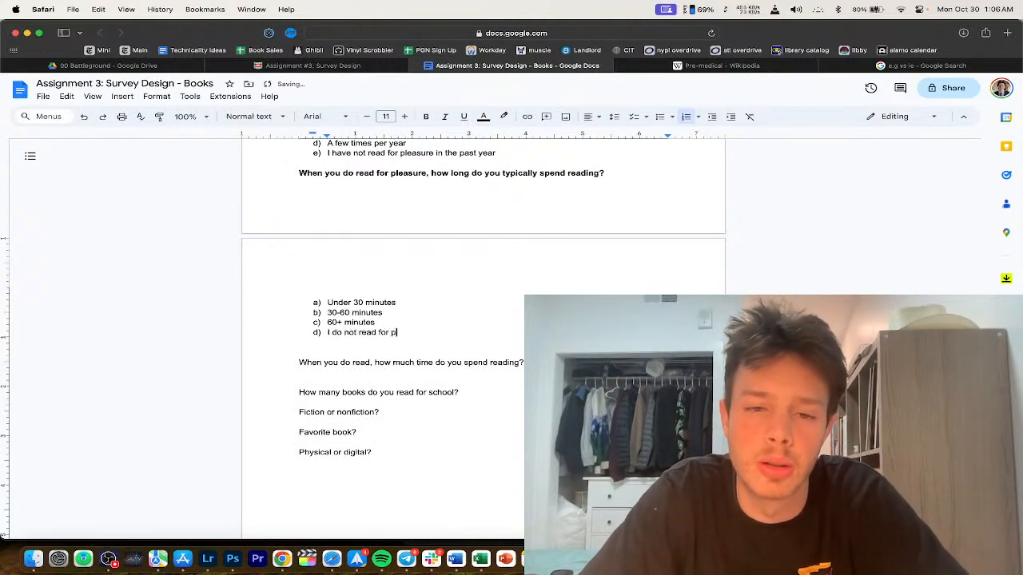
Step: Change option c) to 60-120 minutes and add a 120+ minutes option after it
{"action": "left_click", "coordinate": [342, 324]}
{"action": "key", "text": "BackSpace"}
{"action": "type", "text": "-120"}
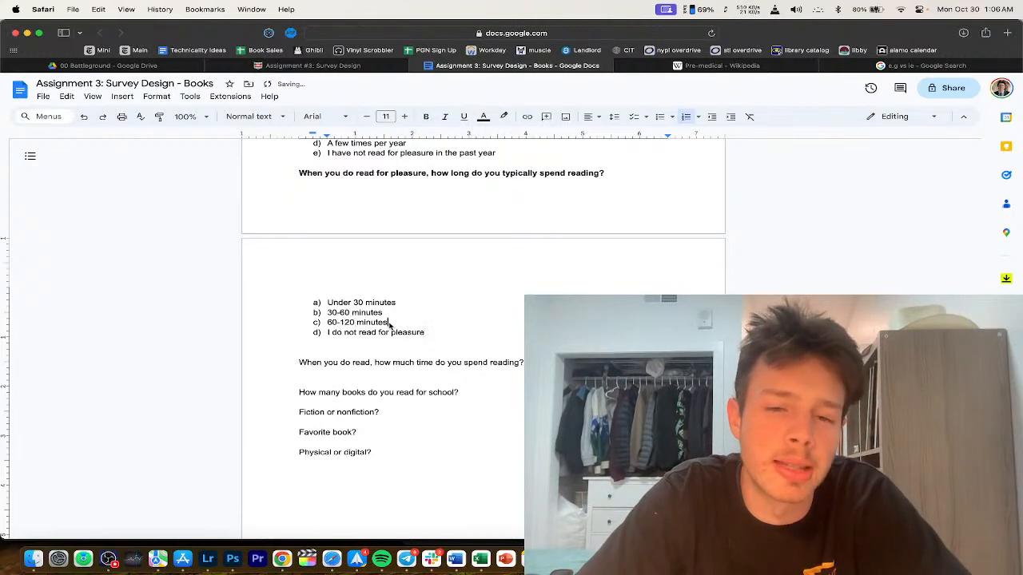
{"action": "key", "text": "Return"}
{"action": "type", "text": "120+ minutes"}
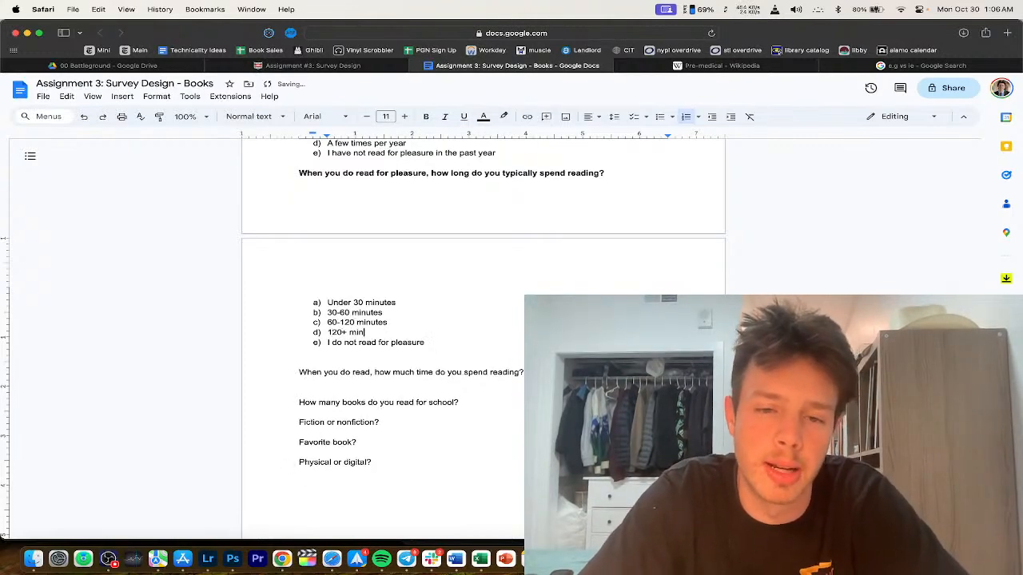
{"action": "scroll", "coordinate": [392, 353], "scroll_direction": "down", "scroll_amount": 1}
{"action": "scroll", "coordinate": [392, 354], "scroll_direction": "down", "scroll_amount": 1}
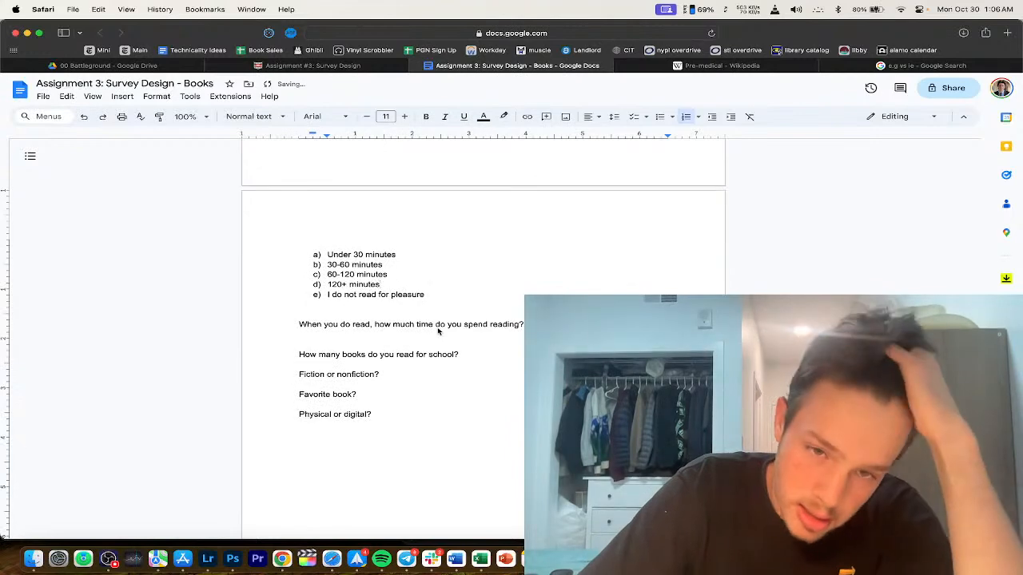
Step: Delete the old how-much-time question line below the reading-time answers
{"action": "left_click", "coordinate": [450, 292]}
{"action": "scroll", "coordinate": [427, 326], "scroll_direction": "up", "scroll_amount": 5}
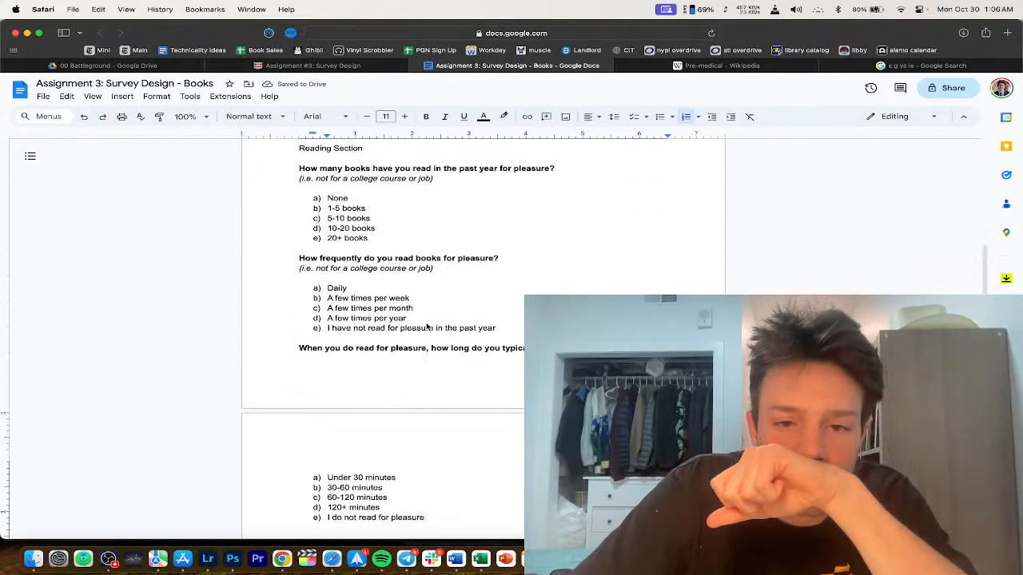
{"action": "scroll", "coordinate": [471, 331], "scroll_direction": "down", "scroll_amount": 2}
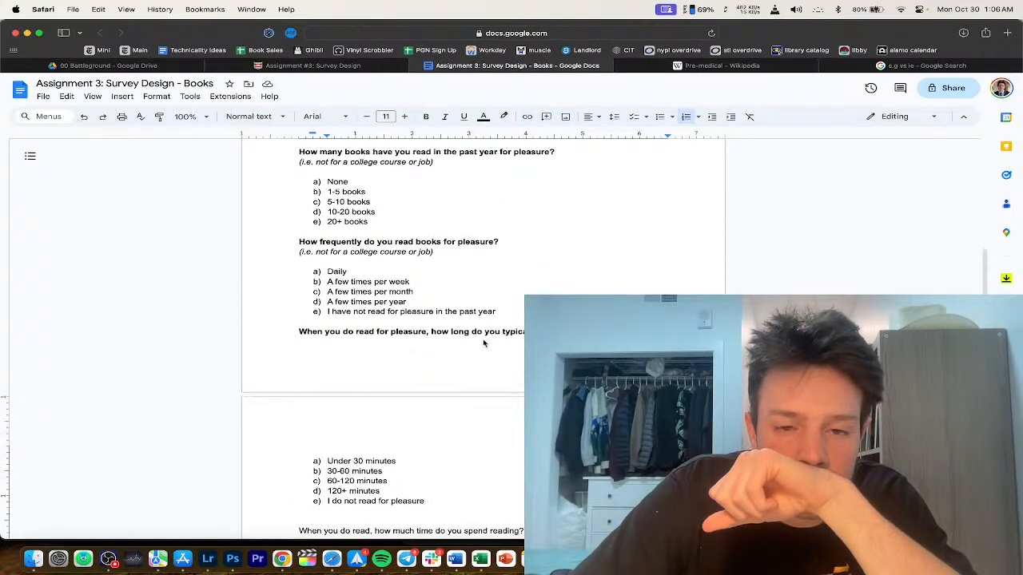
{"action": "scroll", "coordinate": [471, 331], "scroll_direction": "up", "scroll_amount": 3}
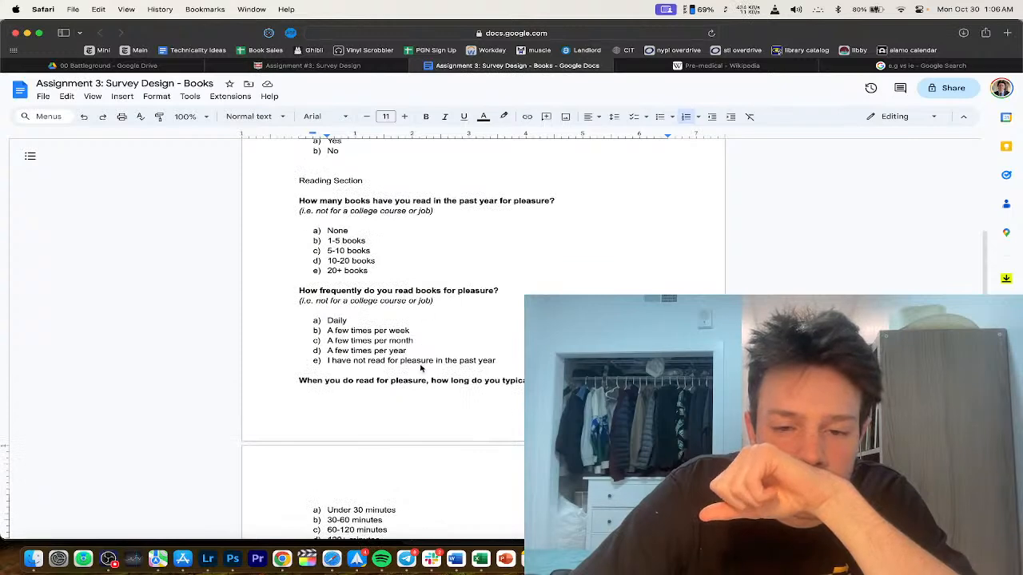
{"action": "scroll", "coordinate": [422, 367], "scroll_direction": "down", "scroll_amount": 3}
{"action": "scroll", "coordinate": [440, 344], "scroll_direction": "down", "scroll_amount": 1}
{"action": "key", "text": "Return"}
{"action": "key", "text": "Return"}
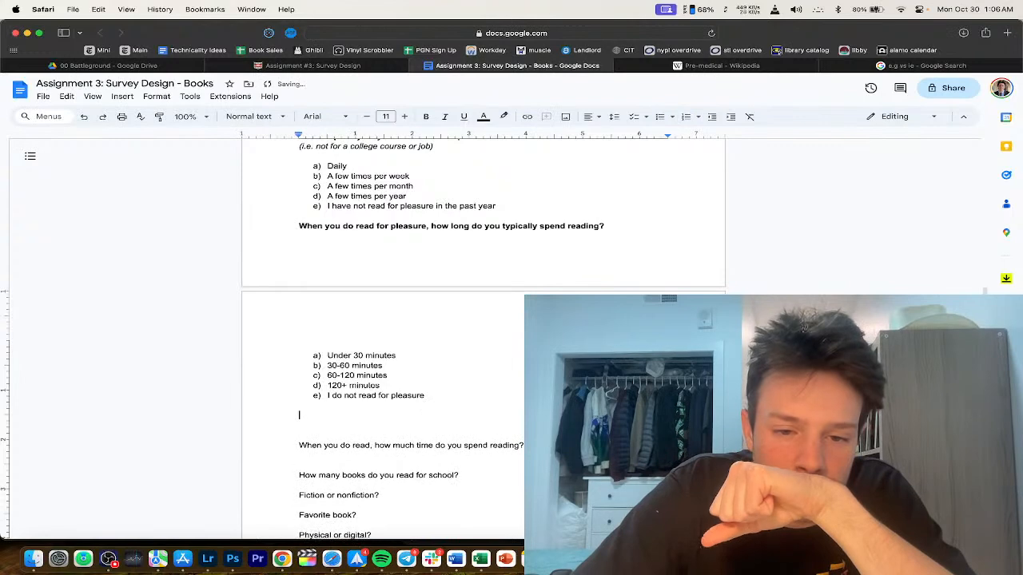
{"action": "scroll", "coordinate": [457, 452], "scroll_direction": "down", "scroll_amount": 1}
{"action": "key", "text": "BackSpace"}
{"action": "triple_click", "coordinate": [495, 405]}
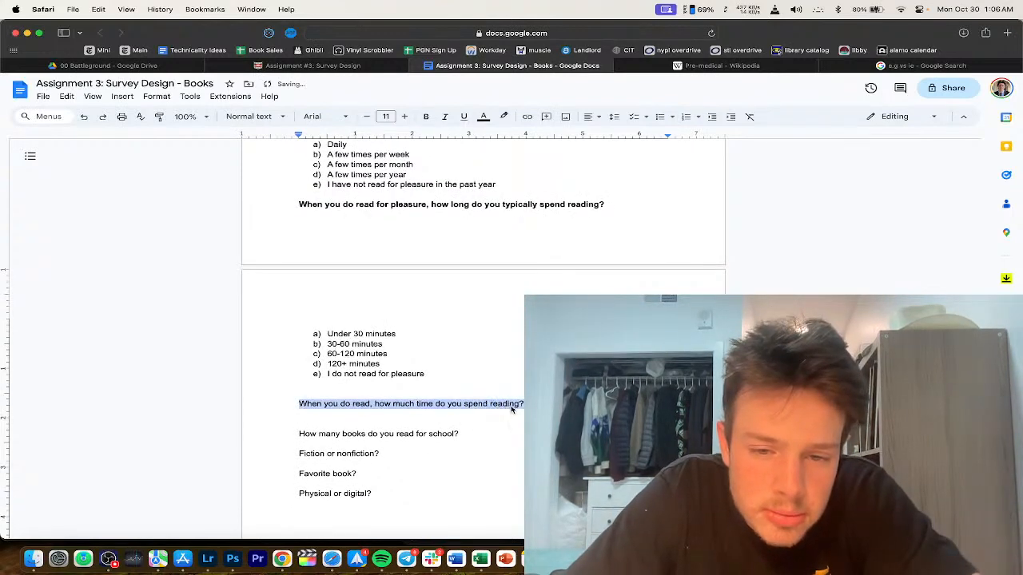
{"action": "key", "text": "BackSpace"}
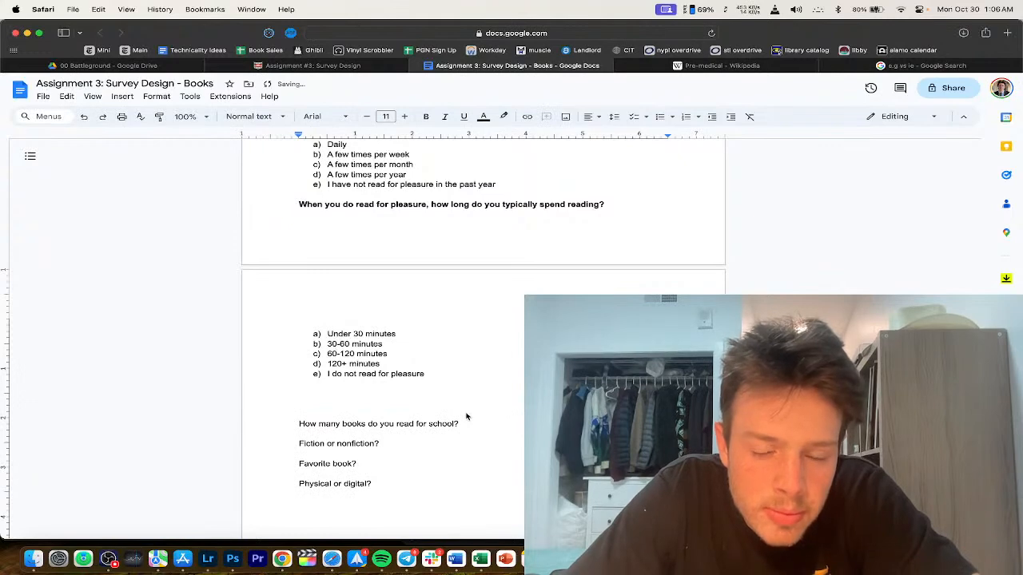
Step: Delete the not-for-a-college-course note under the frequency question
{"action": "scroll", "coordinate": [466, 416], "scroll_direction": "down", "scroll_amount": 1}
{"action": "scroll", "coordinate": [468, 392], "scroll_direction": "up", "scroll_amount": 5}
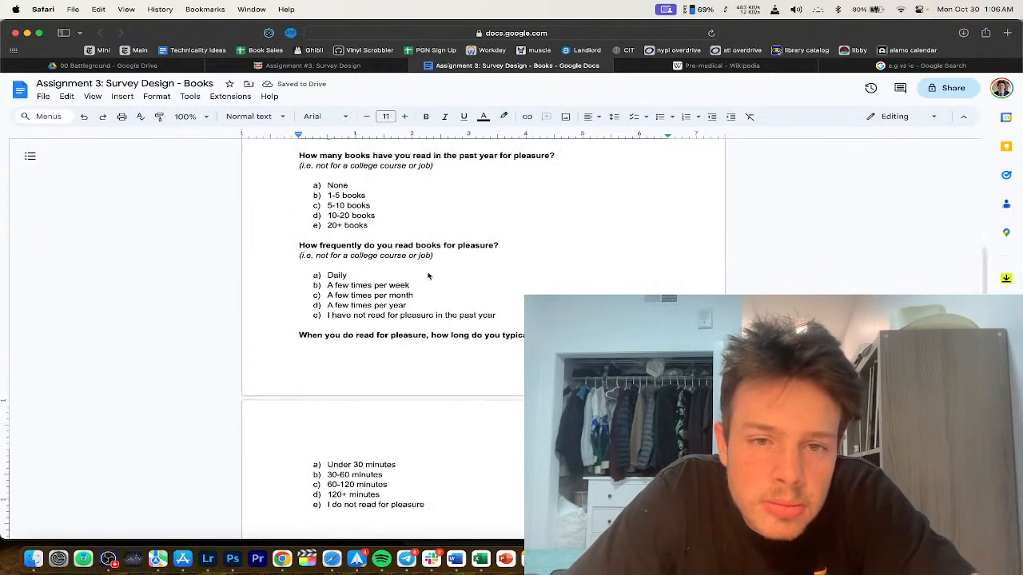
{"action": "triple_click", "coordinate": [386, 254]}
{"action": "key", "text": "BackSpace"}
{"action": "key", "text": "BackSpace"}
Step: Type 'Do you generally prefer fiction or non-fiction?' and start its a) answer list
{"action": "scroll", "coordinate": [330, 346], "scroll_direction": "down", "scroll_amount": 5}
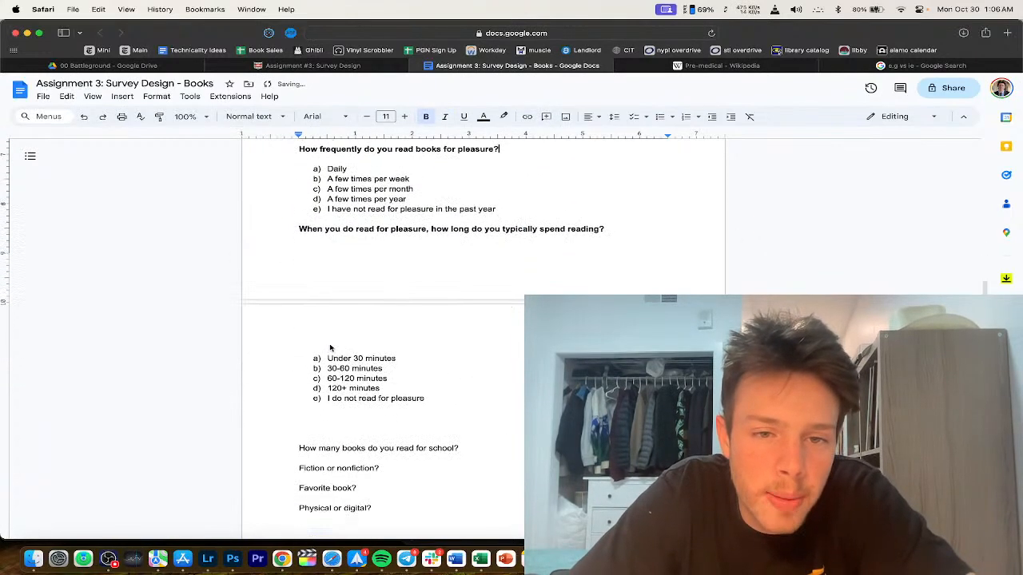
{"action": "left_click", "coordinate": [331, 383]}
{"action": "scroll", "coordinate": [331, 382], "scroll_direction": "down", "scroll_amount": 1}
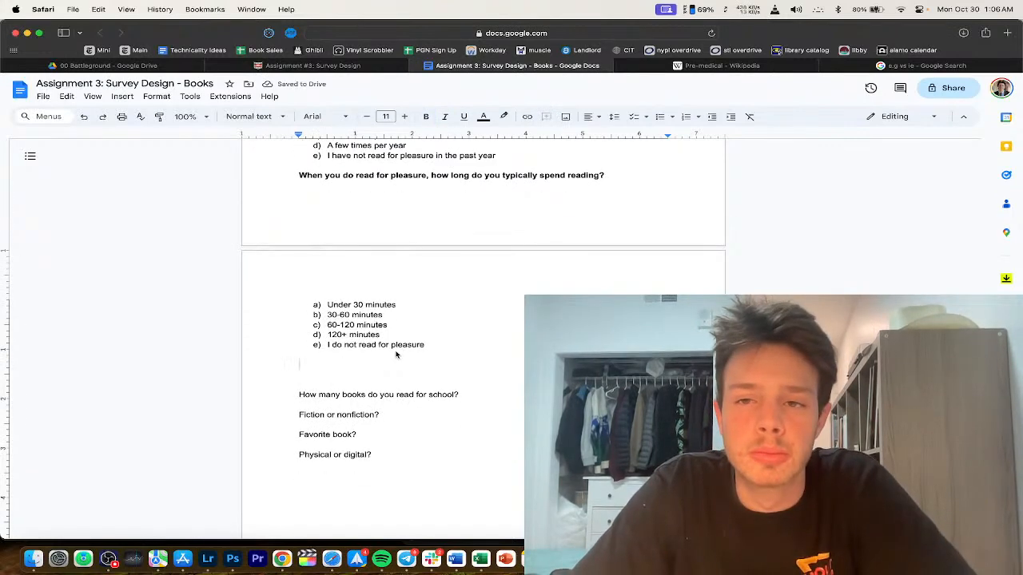
{"action": "type", "text": "Do"}
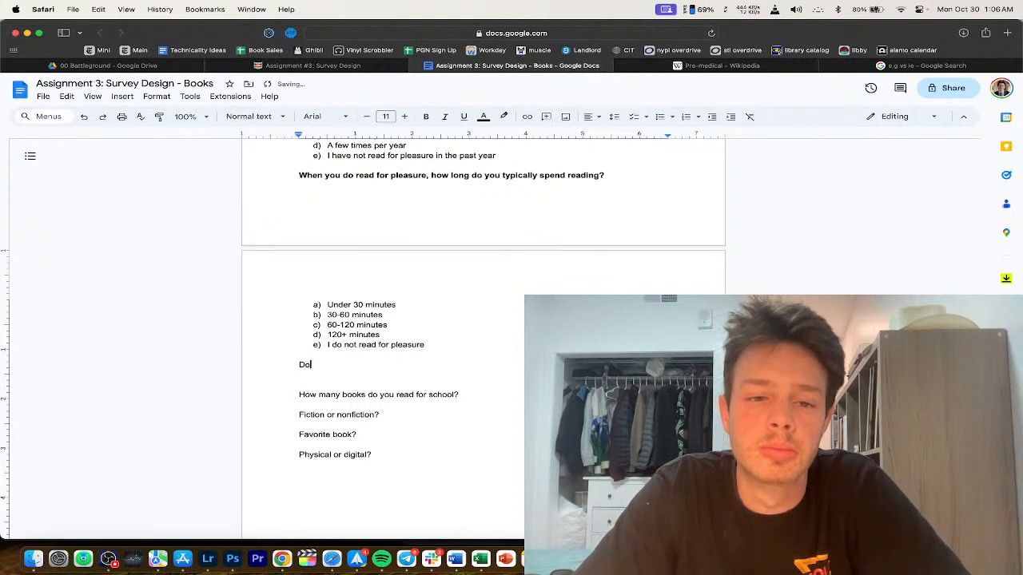
{"action": "type", "text": " you generally pre"}
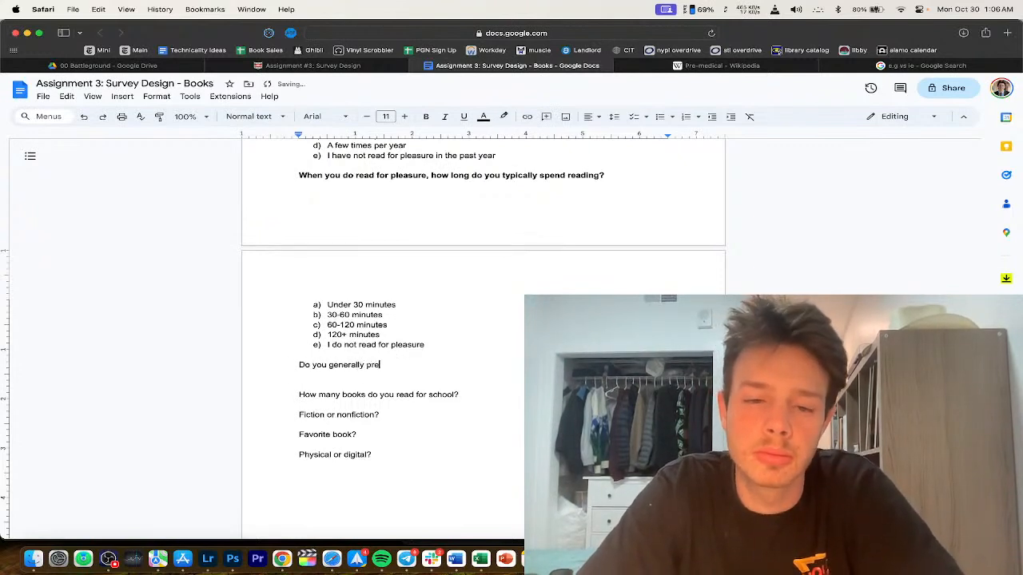
{"action": "type", "text": "fer fiction or not?"}
{"action": "key", "text": "BackSpace"}
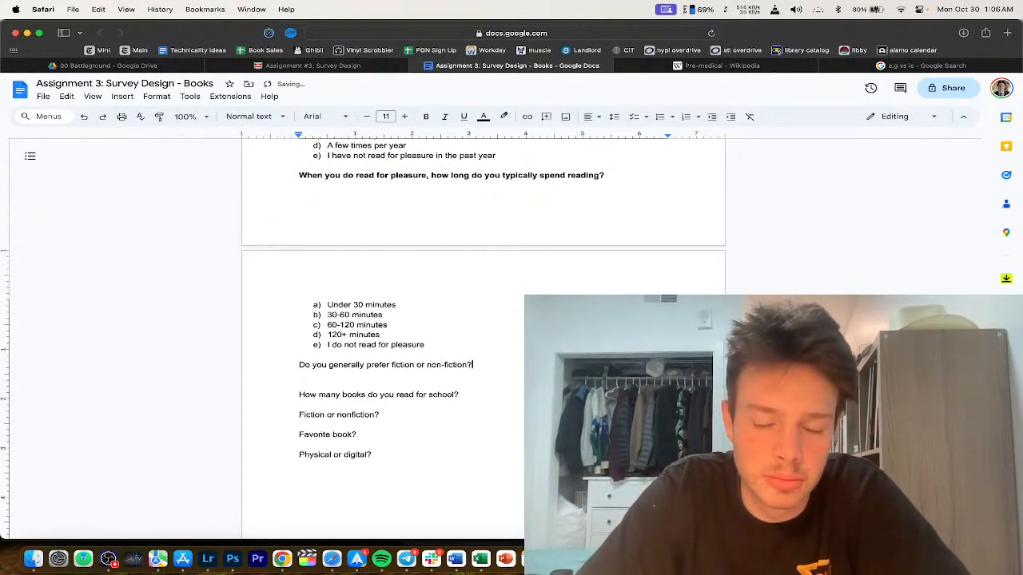
{"action": "key", "text": "Return"}
{"action": "type", "text": "a)"}
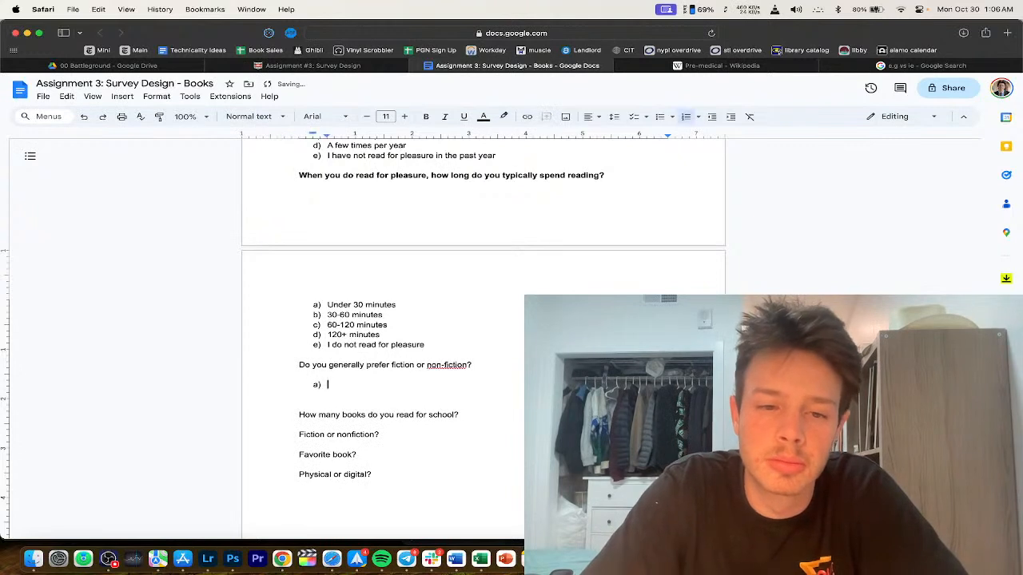
Step: Enter answers Fiction, Non-fiction, and I do not read for pleasure
{"action": "scroll", "coordinate": [351, 369], "scroll_direction": "down", "scroll_amount": 2}
{"action": "type", "text": "Fiction"}
{"action": "key", "text": "Return"}
{"action": "type", "text": "Fi"}
{"action": "key", "text": "BackSpace"}
{"action": "key", "text": "BackSpace"}
{"action": "type", "text": "Non-"}
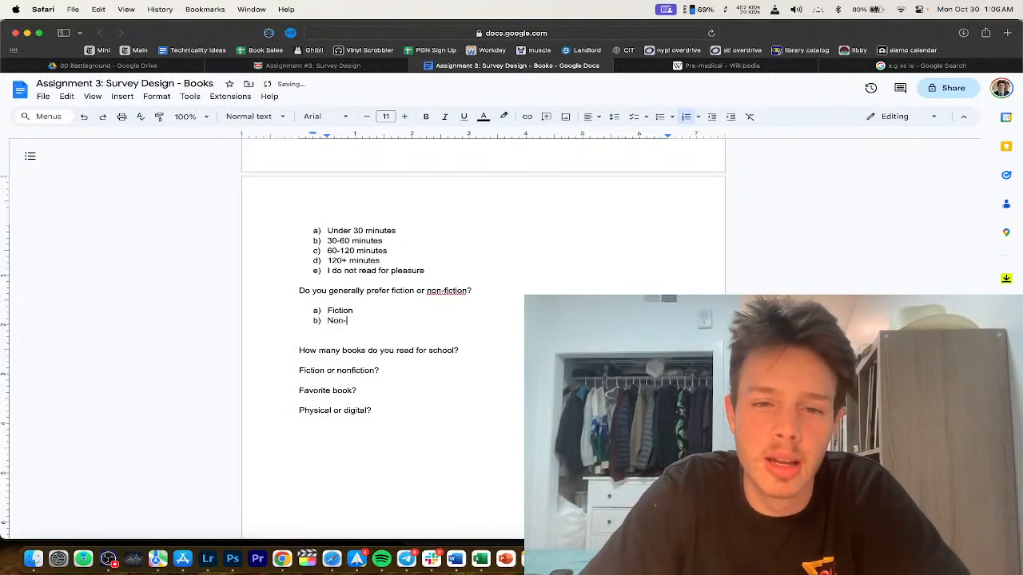
{"action": "type", "text": "fiction"}
{"action": "key", "text": "Return"}
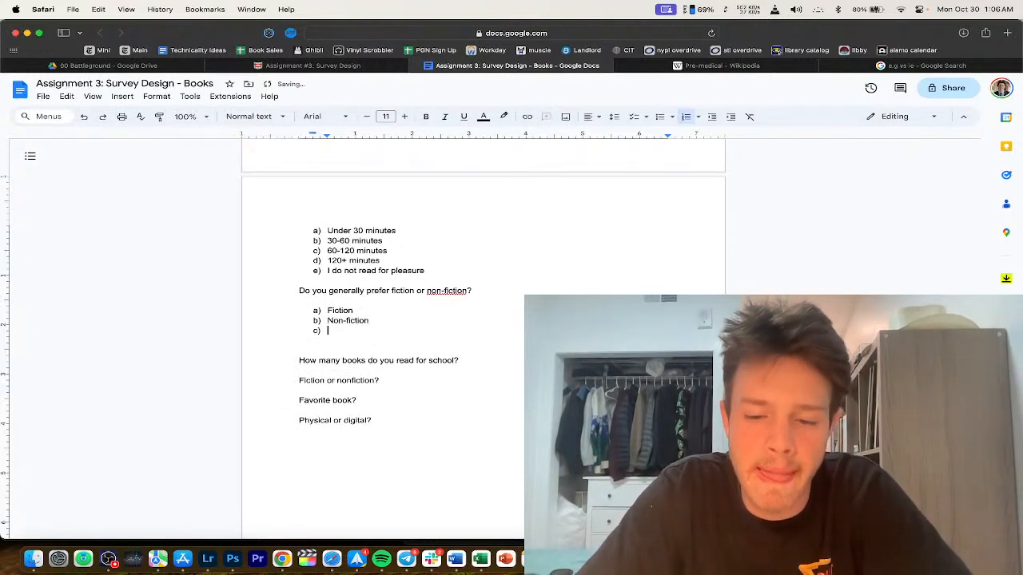
{"action": "type", "text": "I do"}
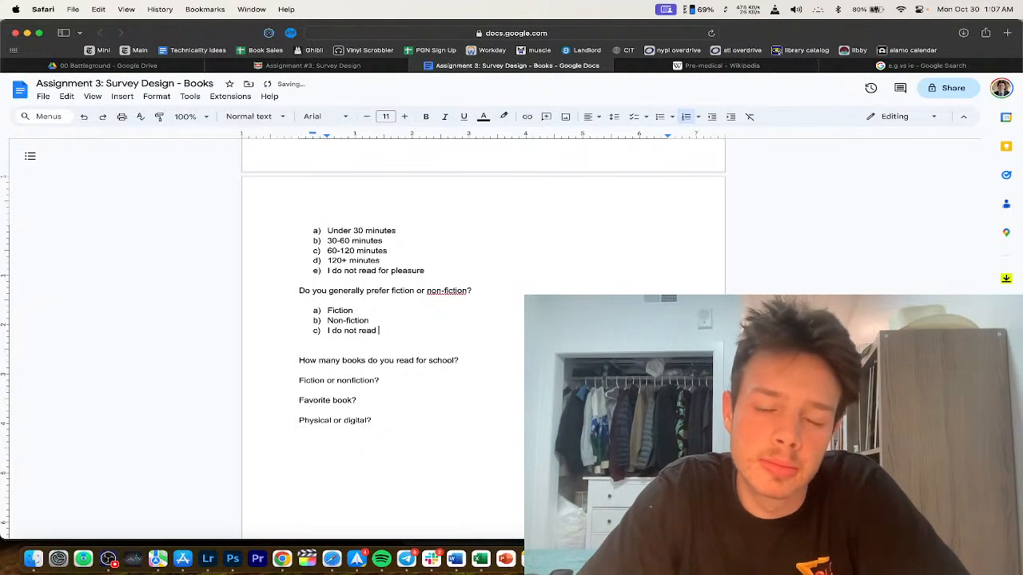
{"action": "type", "text": " not read"}
{"action": "left_click_drag", "start_coordinate": [438, 264], "coordinate": [281, 272]}
{"action": "key", "text": "super+c"}
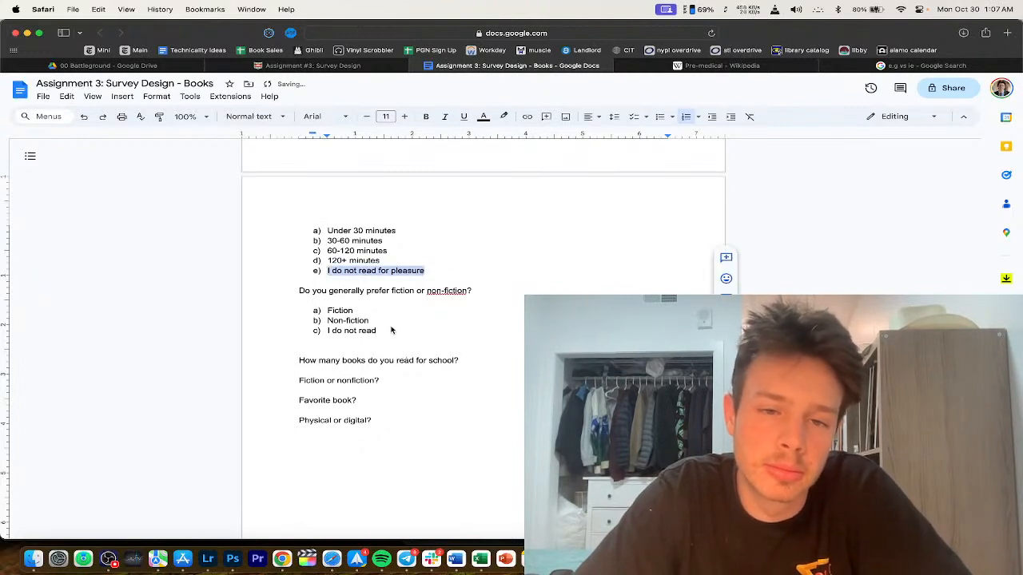
{"action": "left_click_drag", "start_coordinate": [383, 331], "coordinate": [280, 331]}
{"action": "key", "text": "super+v"}
{"action": "type", "text": "."}
Step: End the not-reading answer and the past-year answer with periods
{"action": "left_click", "coordinate": [458, 270]}
{"action": "type", "text": "."}
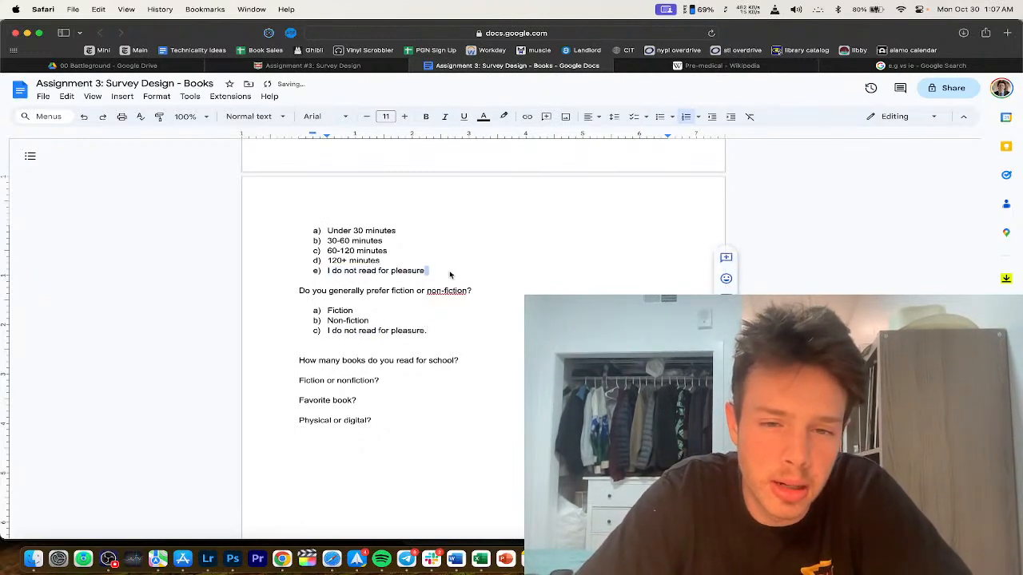
{"action": "scroll", "coordinate": [448, 292], "scroll_direction": "up", "scroll_amount": 3}
{"action": "scroll", "coordinate": [446, 299], "scroll_direction": "up", "scroll_amount": 2}
{"action": "left_click", "coordinate": [505, 289]}
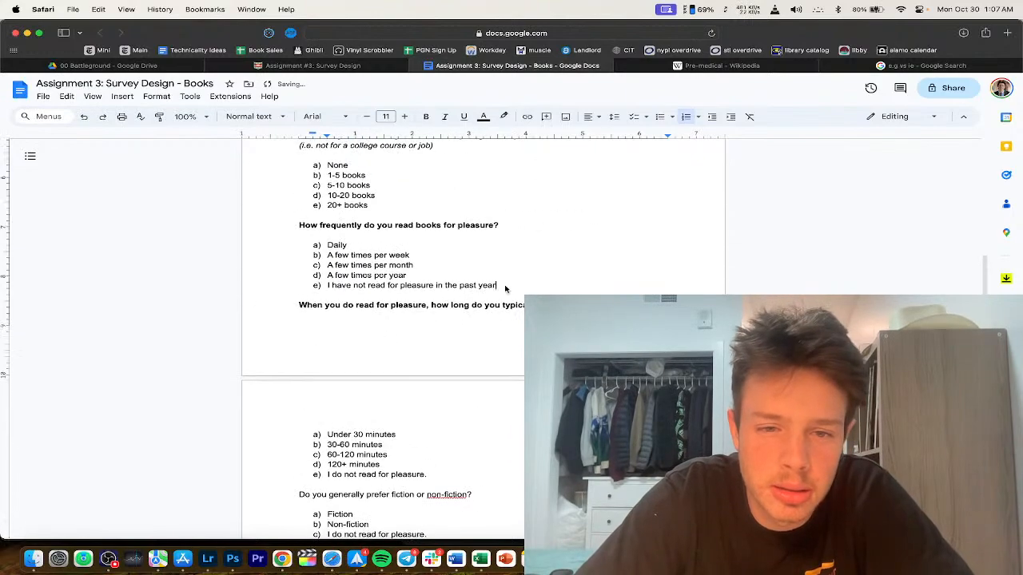
{"action": "type", "text": "."}
{"action": "scroll", "coordinate": [442, 278], "scroll_direction": "up", "scroll_amount": 6}
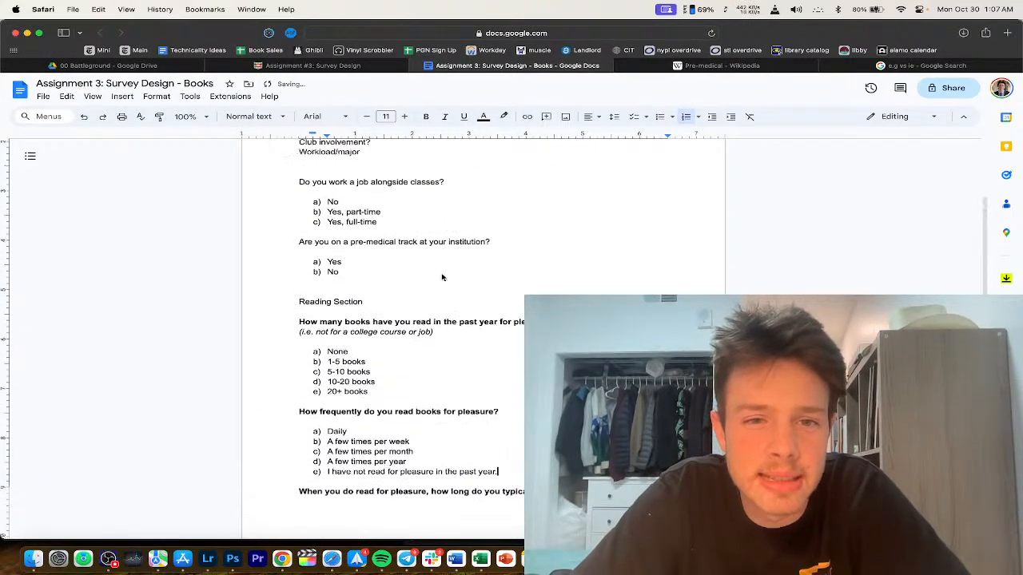
{"action": "scroll", "coordinate": [413, 413], "scroll_direction": "down", "scroll_amount": 10}
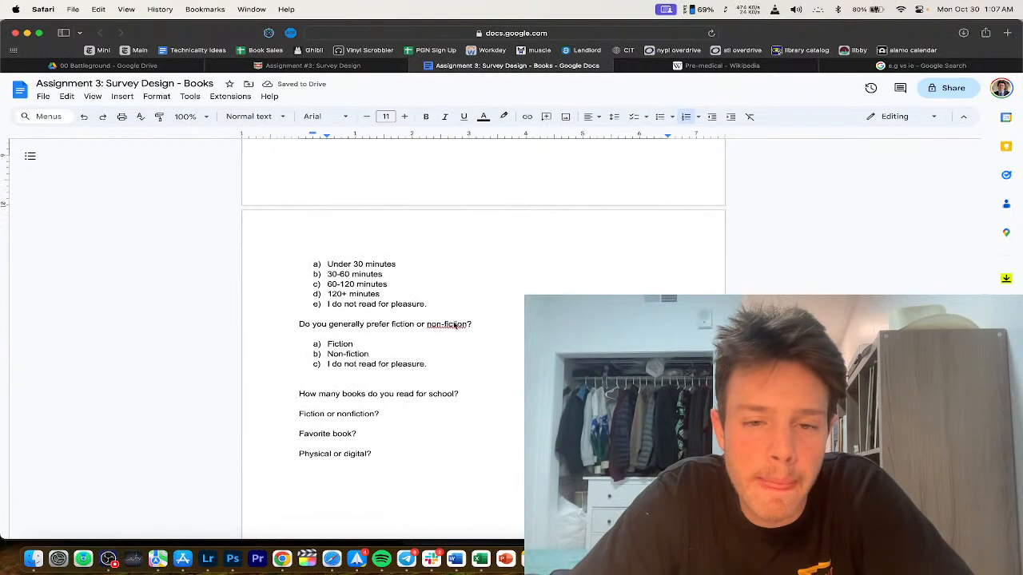
Step: Accept the 'nonfiction' spelling suggestion in the question
{"action": "left_click", "coordinate": [454, 325]}
{"action": "left_click", "coordinate": [453, 308]}
{"action": "scroll", "coordinate": [456, 349], "scroll_direction": "down", "scroll_amount": 2}
{"action": "left_click", "coordinate": [458, 350]}
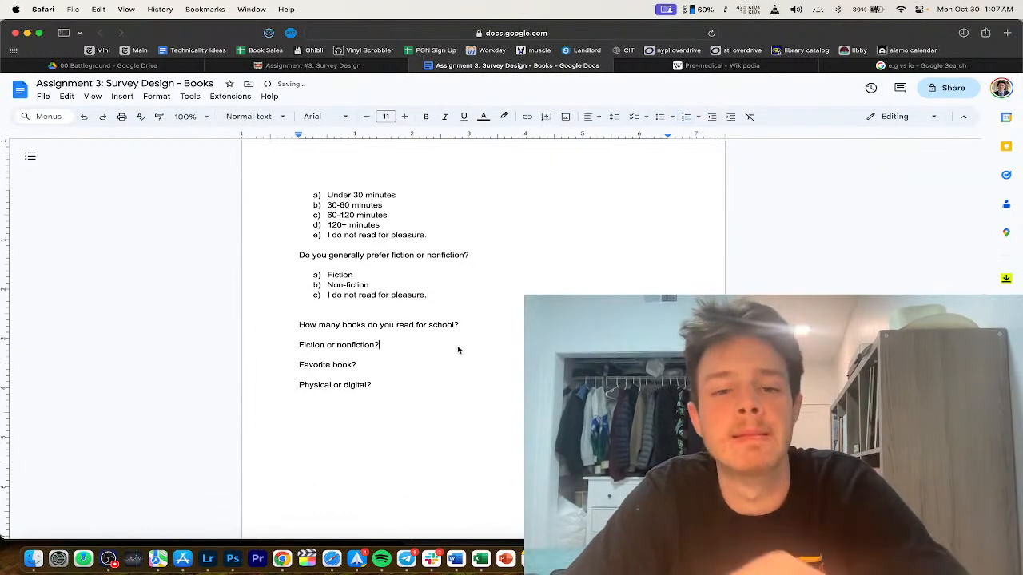
{"action": "scroll", "coordinate": [460, 314], "scroll_direction": "up", "scroll_amount": 1}
Step: Put 'When you read for pleasure, do' at the start of the fiction question
{"action": "triple_click", "coordinate": [471, 294]}
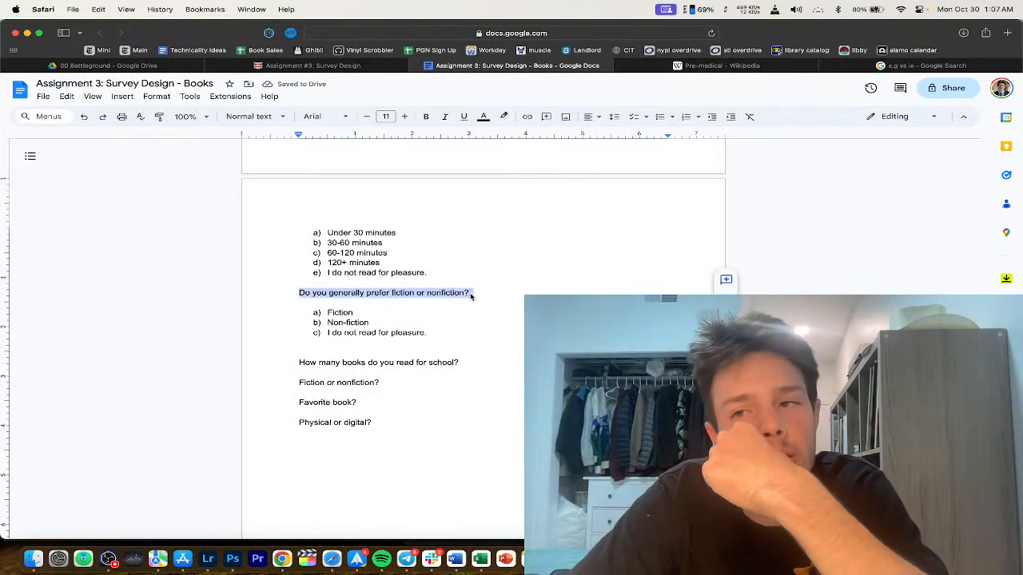
{"action": "scroll", "coordinate": [470, 294], "scroll_direction": "up", "scroll_amount": 3}
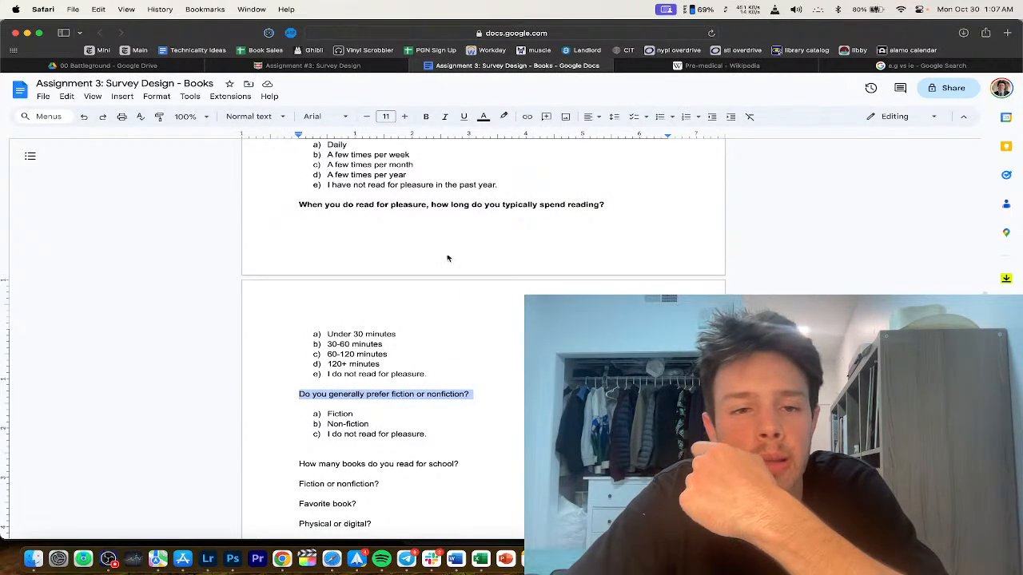
{"action": "double_click", "coordinate": [345, 205]}
{"action": "key", "text": "BackSpace"}
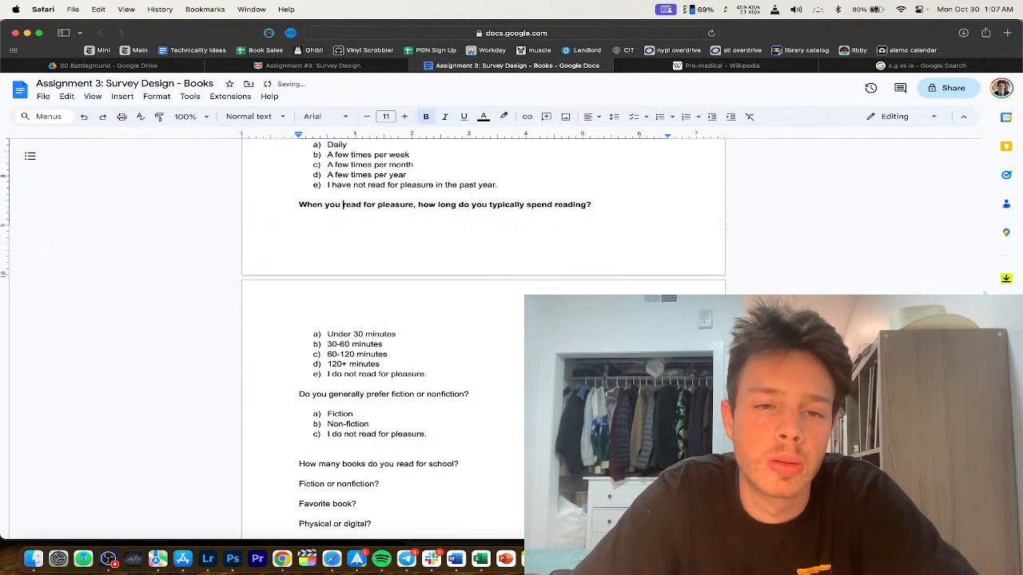
{"action": "left_click_drag", "start_coordinate": [416, 204], "coordinate": [217, 205]}
{"action": "scroll", "coordinate": [378, 381], "scroll_direction": "down", "scroll_amount": 1}
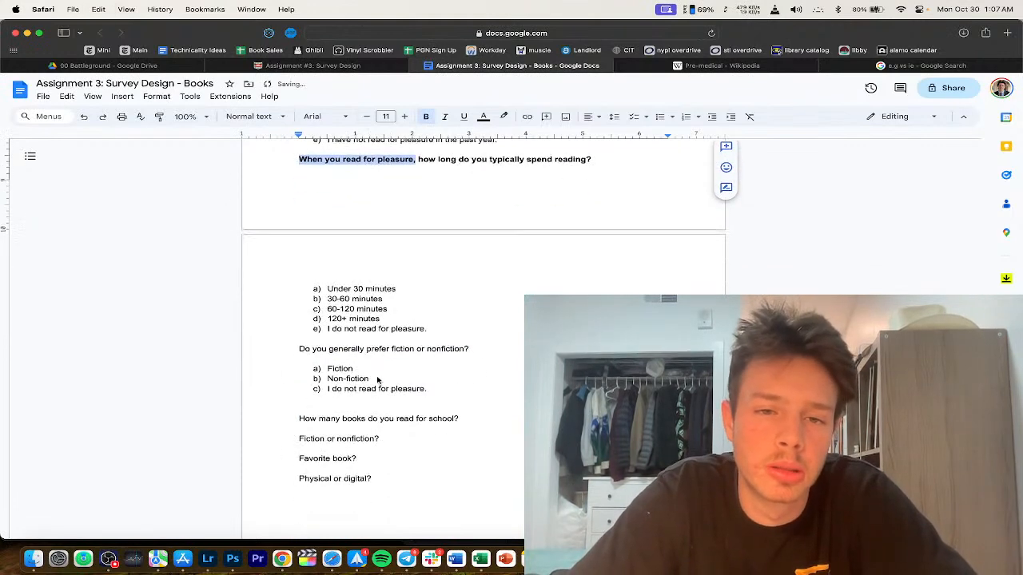
{"action": "left_click", "coordinate": [480, 346]}
{"action": "key", "text": "cmd+v"}
{"action": "key", "text": "Delete"}
{"action": "type", "text": "d"}
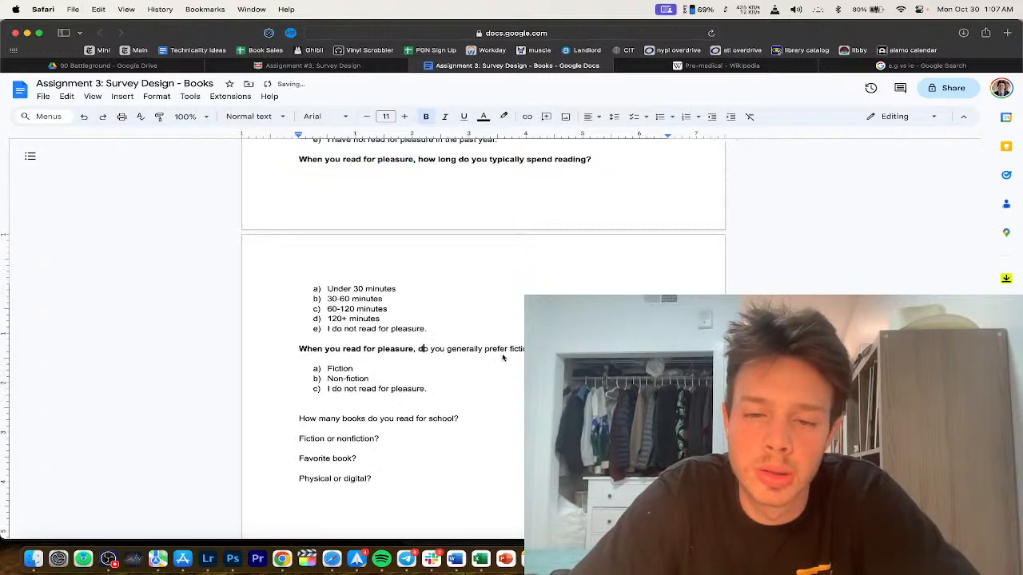
Step: Replace 'generally prefer' with 'more often read' and bold the whole question
{"action": "left_click", "coordinate": [496, 350]}
{"action": "left_click_drag", "start_coordinate": [512, 350], "coordinate": [447, 350]}
{"action": "type", "text": "more often read"}
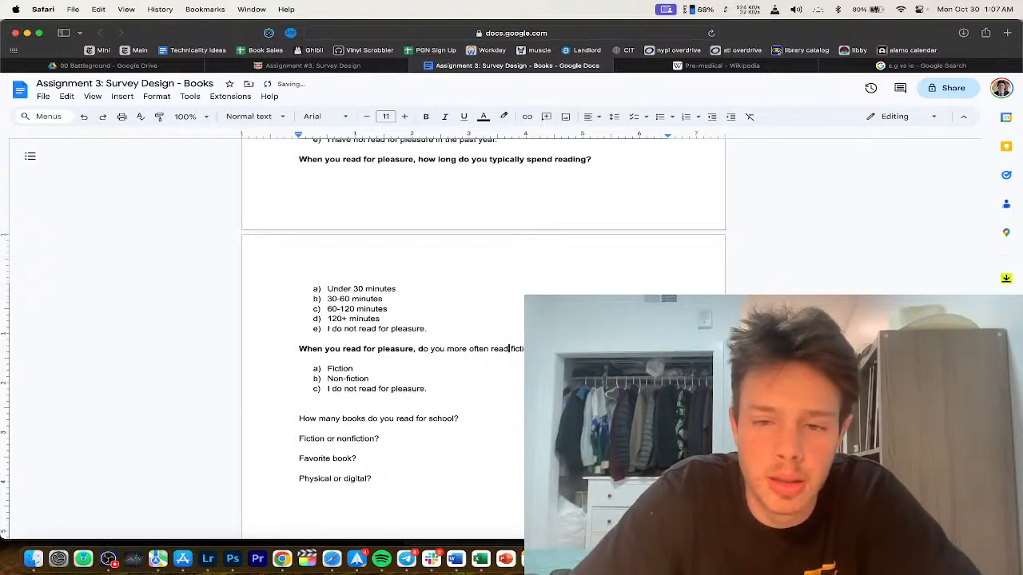
{"action": "triple_click", "coordinate": [400, 348]}
{"action": "key", "text": "ctrl+b"}
Step: Change answer b) to Nonfiction and add a new line after the answer list
{"action": "left_click", "coordinate": [353, 368]}
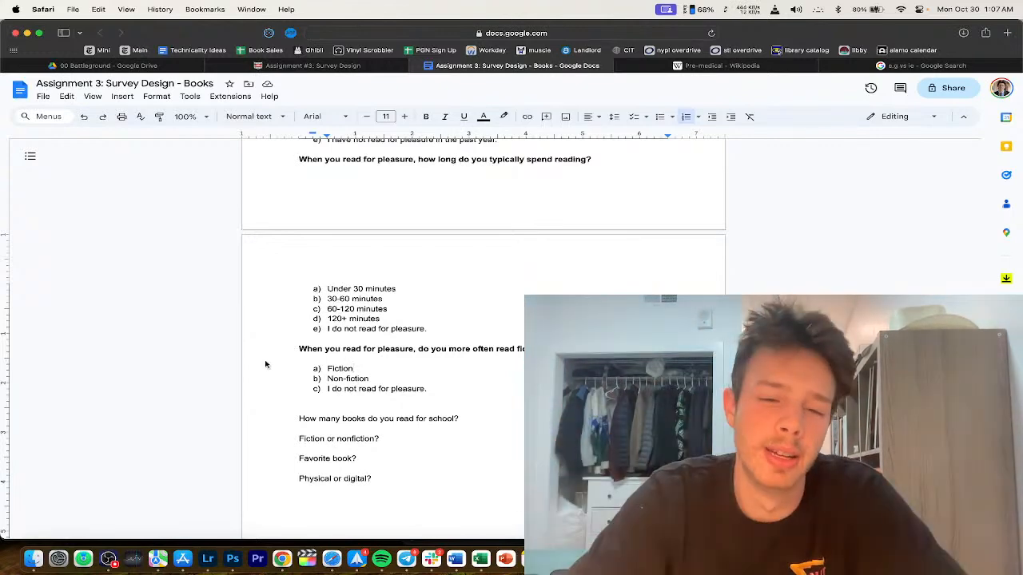
{"action": "left_click", "coordinate": [346, 378]}
{"action": "key", "text": "BackSpace"}
{"action": "left_click", "coordinate": [430, 390]}
{"action": "key", "text": "Return"}
{"action": "key", "text": "Return"}
{"action": "scroll", "coordinate": [386, 448], "scroll_direction": "down", "scroll_amount": 2}
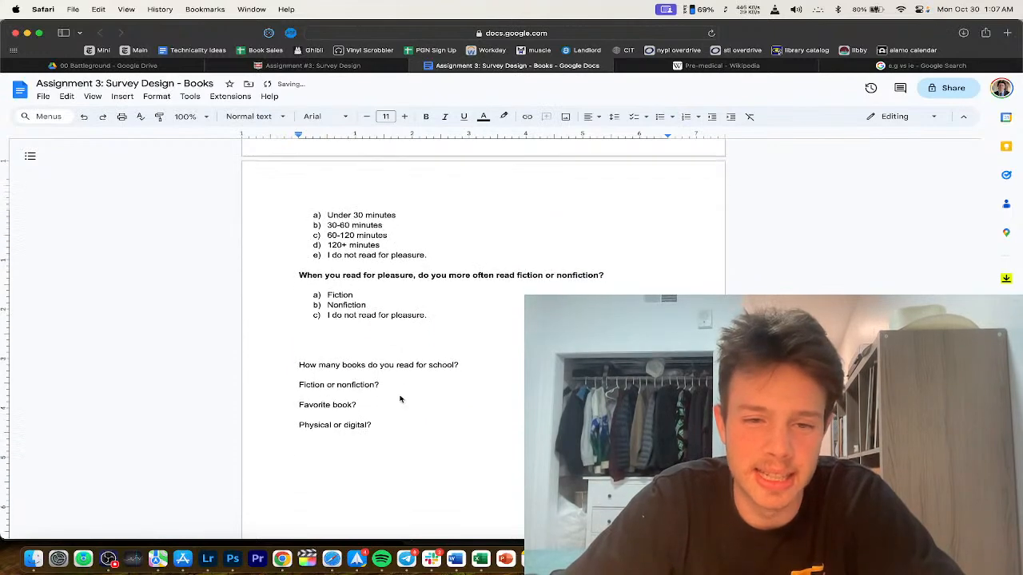
{"action": "scroll", "coordinate": [413, 358], "scroll_direction": "down", "scroll_amount": 1}
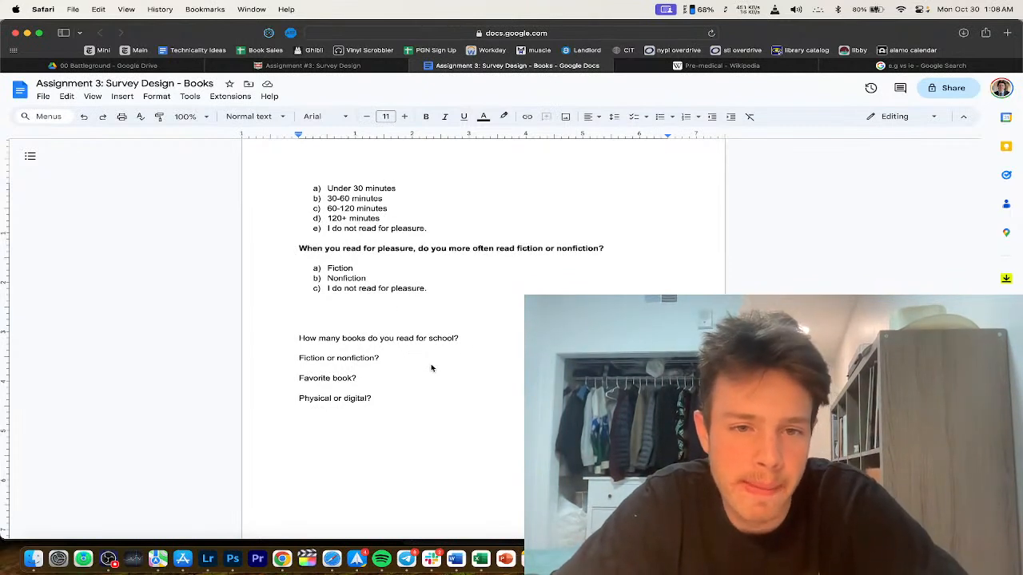
Step: Add 'What is your favorite book?' with a '<Free' line below, then view the Assignment #3 instructions
{"action": "type", "text": "What is your favorite book?"}
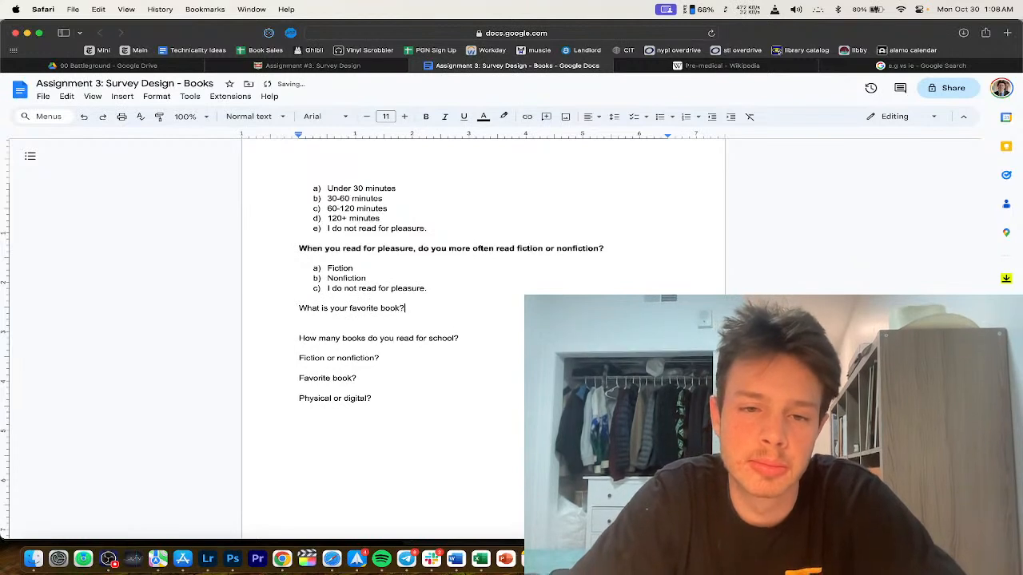
{"action": "key", "text": "Return"}
{"action": "type", "text": "<"}
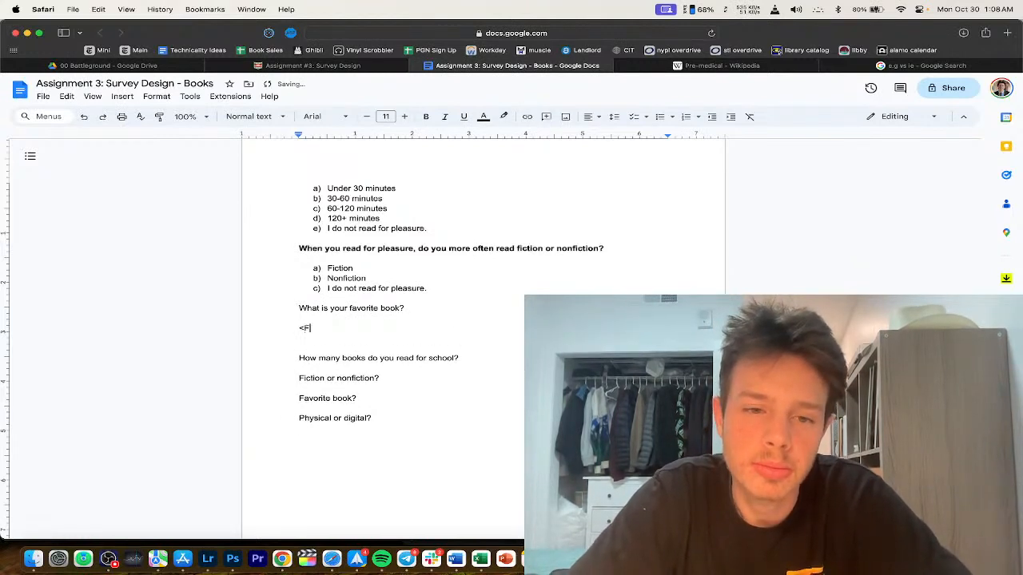
{"action": "type", "text": "Free"}
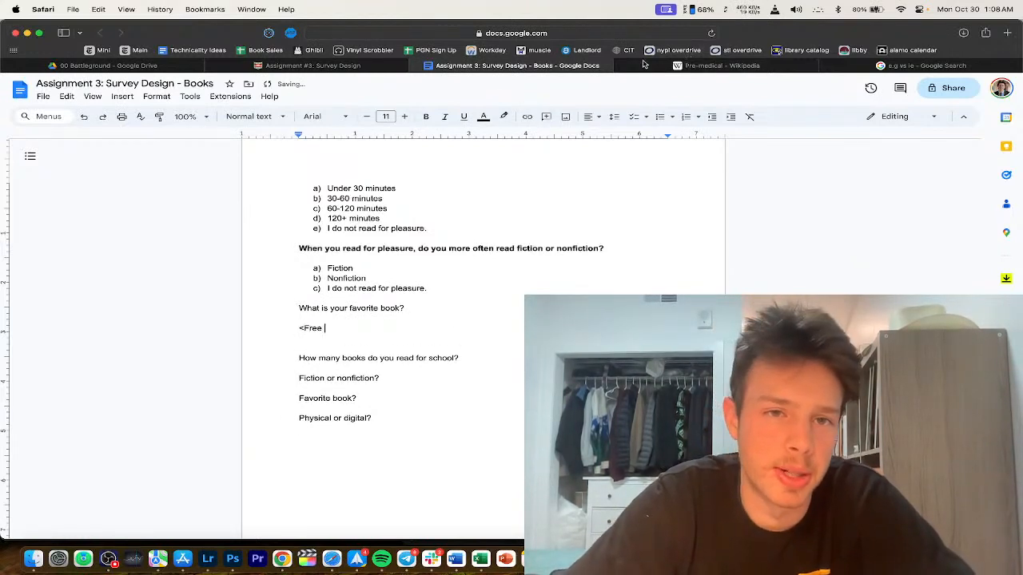
{"action": "left_click", "coordinate": [322, 69]}
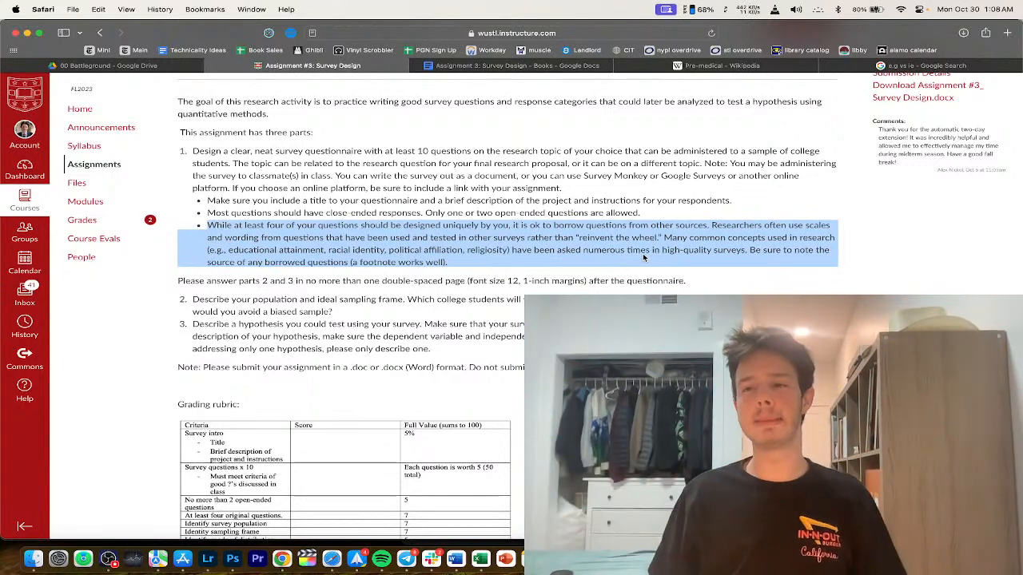
Step: Search 'is the bible nonfiction' in a new Safari tab and open the Reddit discussion
{"action": "key", "text": "super+t"}
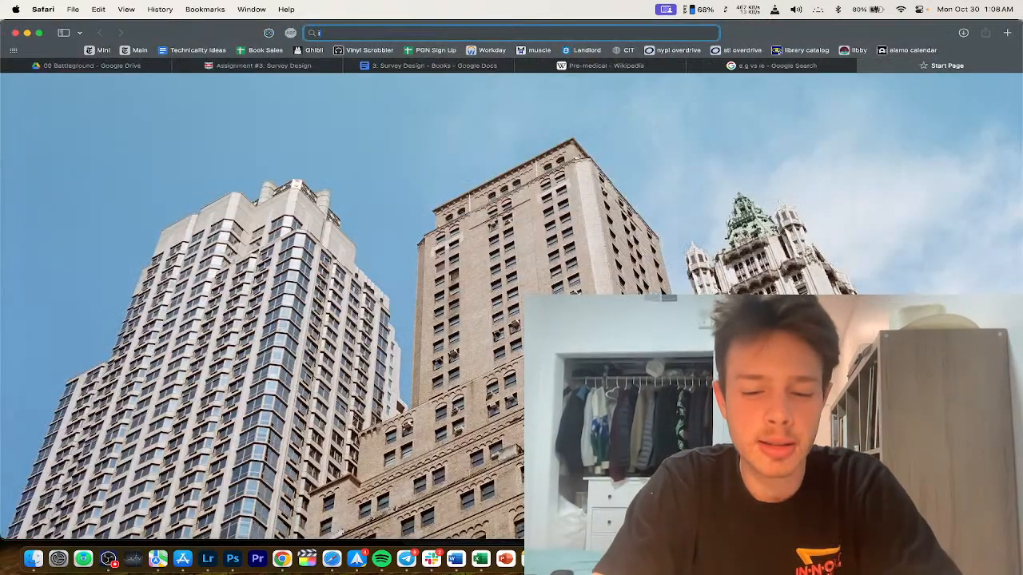
{"action": "type", "text": "is the bible nonfiction"}
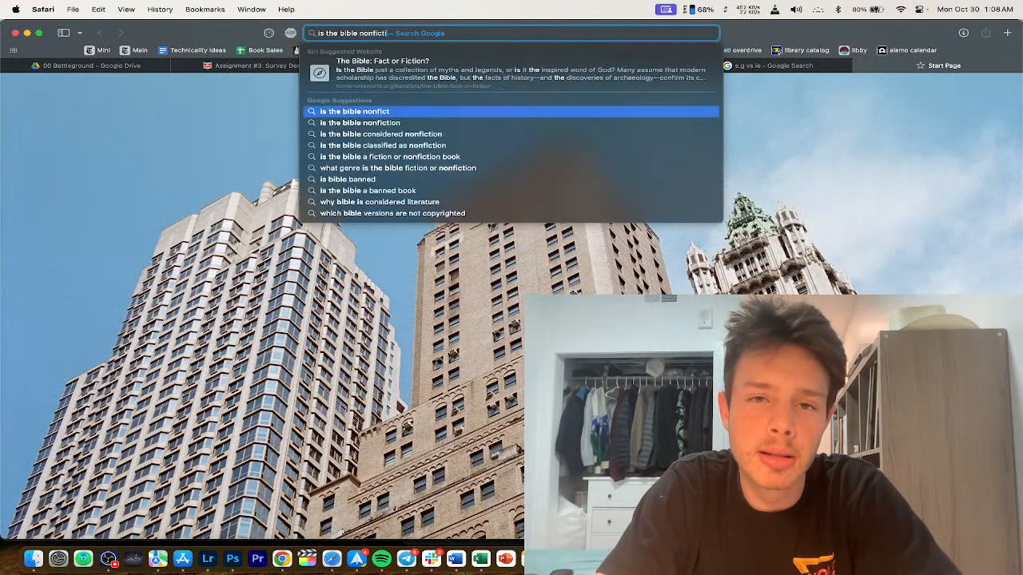
{"action": "key", "text": "Return"}
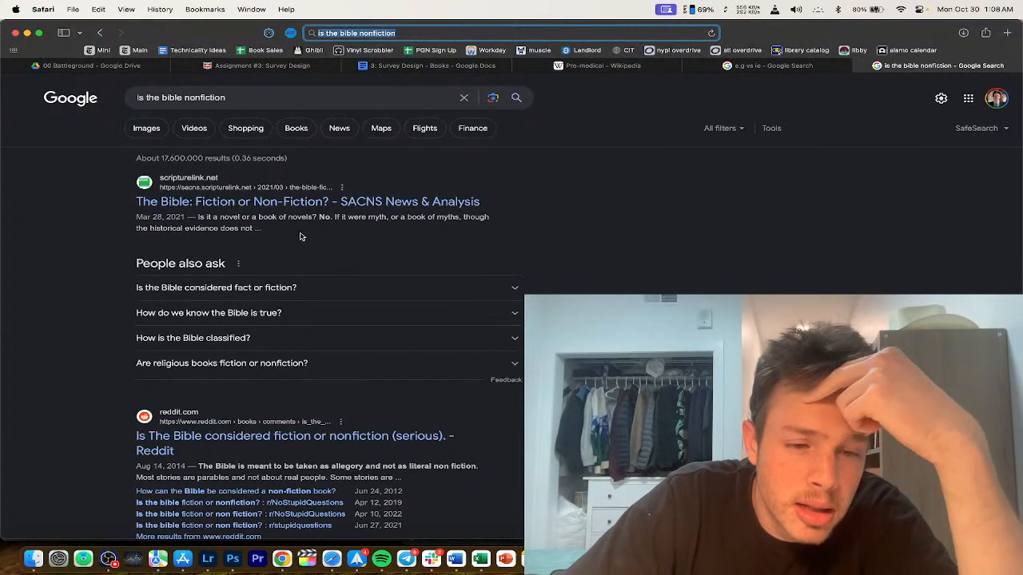
{"action": "left_click", "coordinate": [288, 446]}
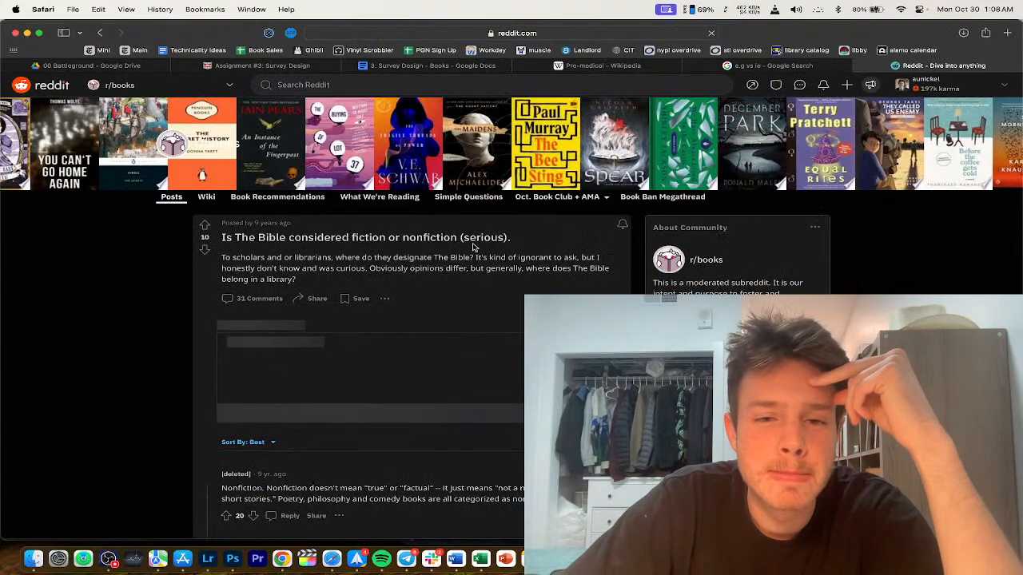
Step: Read and select the top Reddit comment, then close the tab and return to the survey
{"action": "scroll", "coordinate": [438, 278], "scroll_direction": "down", "scroll_amount": 3}
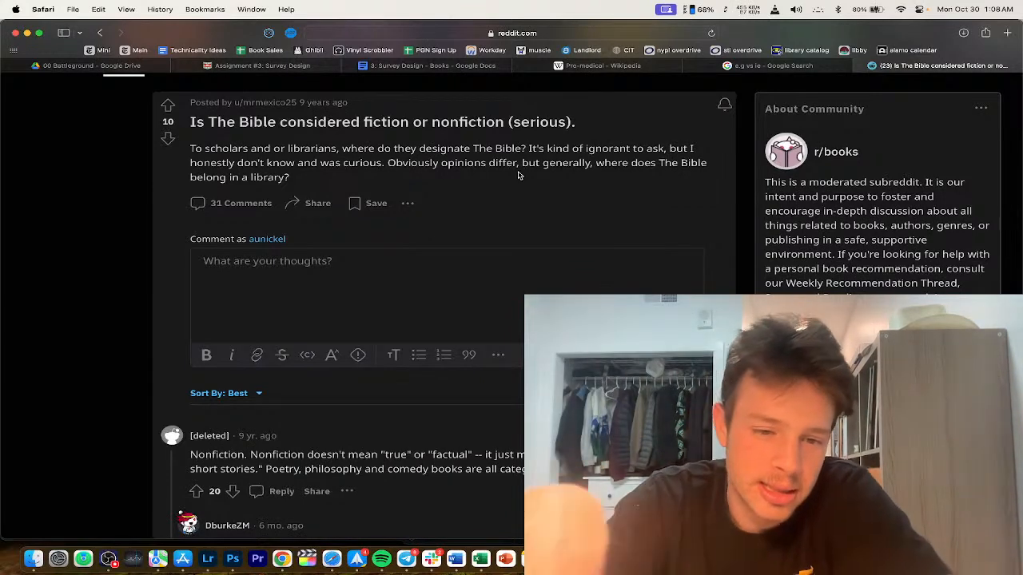
{"action": "scroll", "coordinate": [467, 399], "scroll_direction": "down", "scroll_amount": 3}
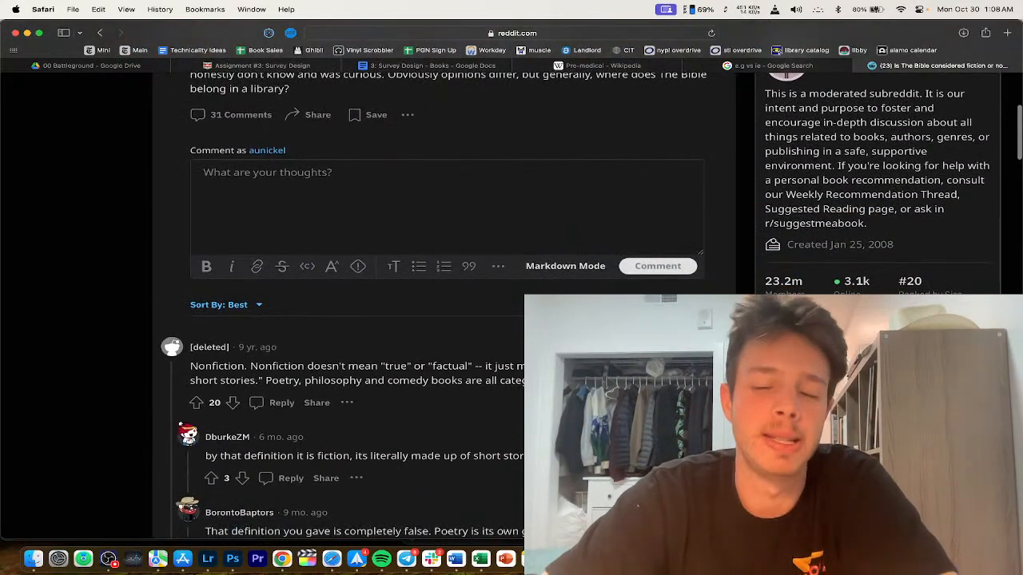
{"action": "left_click_drag", "start_coordinate": [189, 381], "coordinate": [272, 382]}
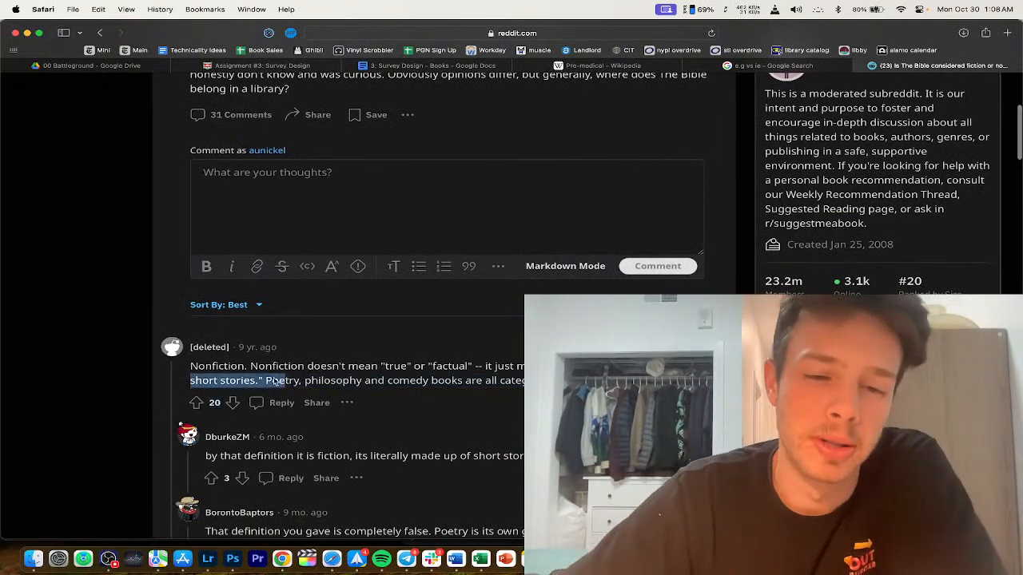
{"action": "triple_click", "coordinate": [274, 382]}
{"action": "triple_click", "coordinate": [309, 373]}
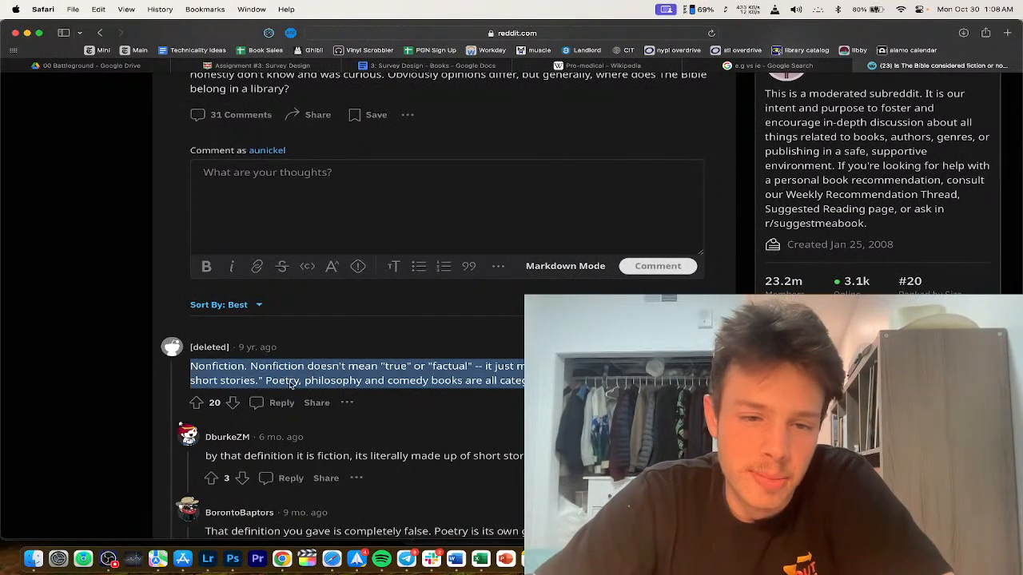
{"action": "triple_click", "coordinate": [295, 384]}
{"action": "double_click", "coordinate": [315, 383]}
{"action": "left_click", "coordinate": [436, 376]}
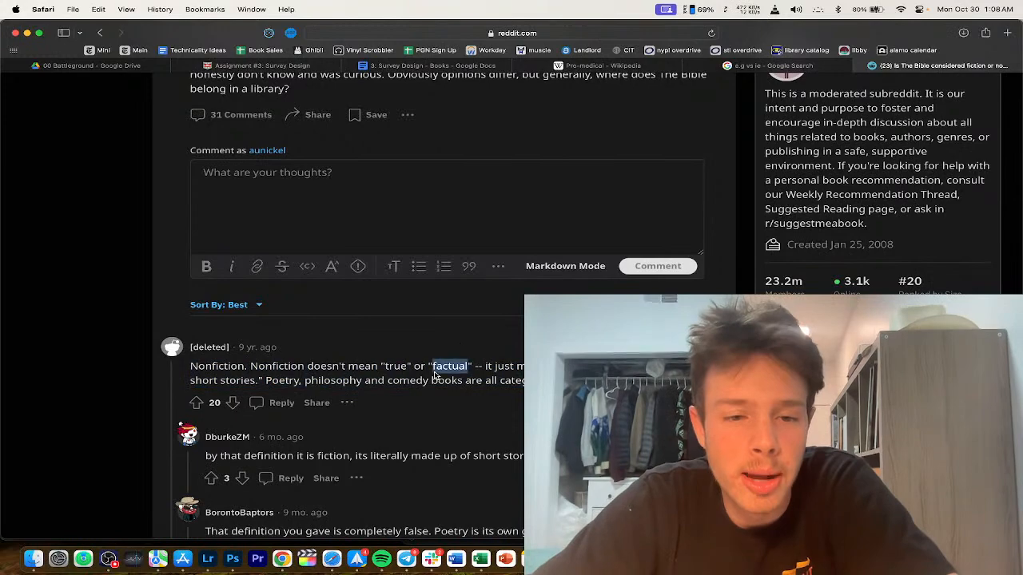
{"action": "triple_click", "coordinate": [435, 376]}
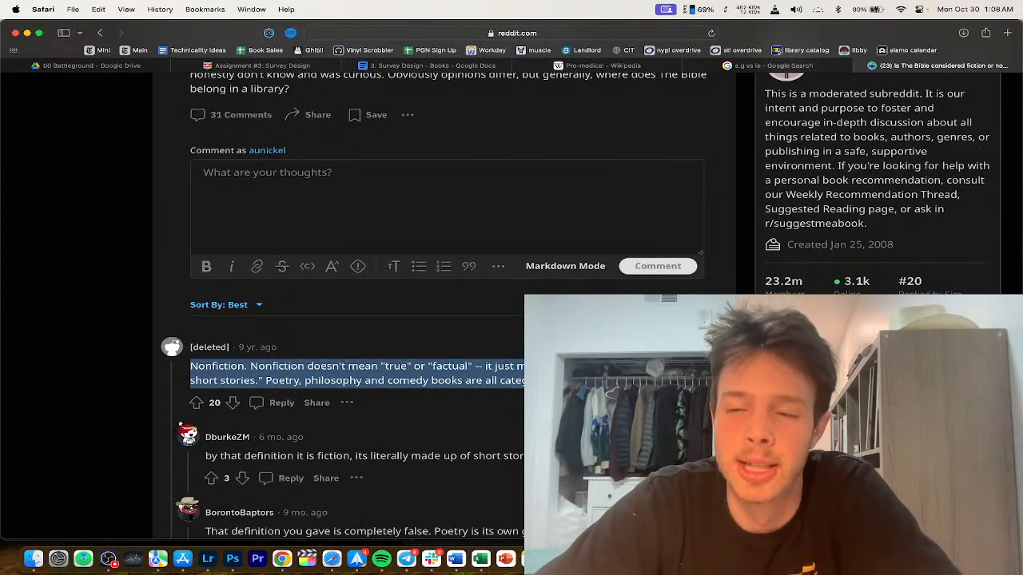
{"action": "key", "text": "super+minus"}
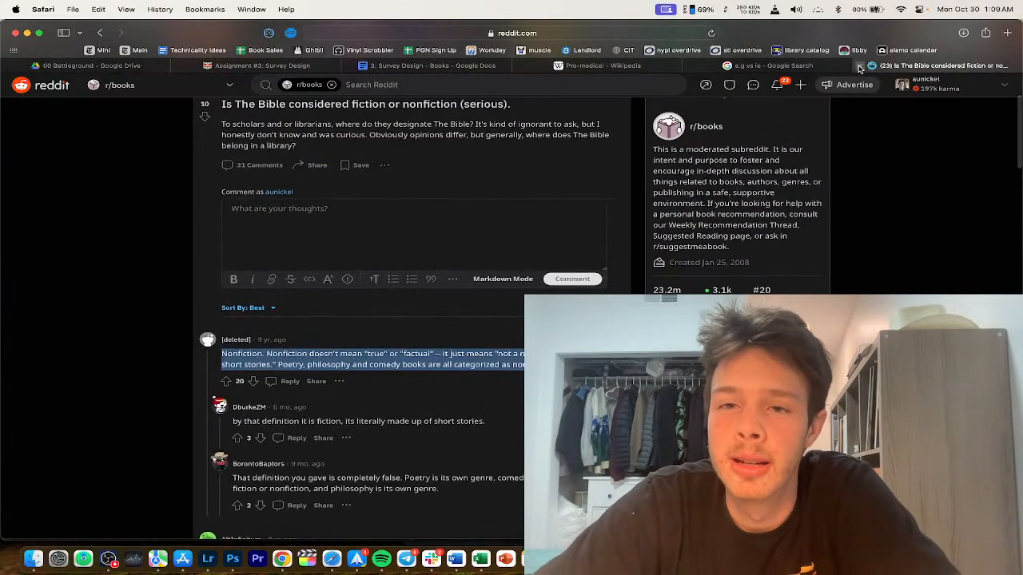
{"action": "left_click", "coordinate": [860, 66]}
{"action": "left_click", "coordinate": [511, 65]}
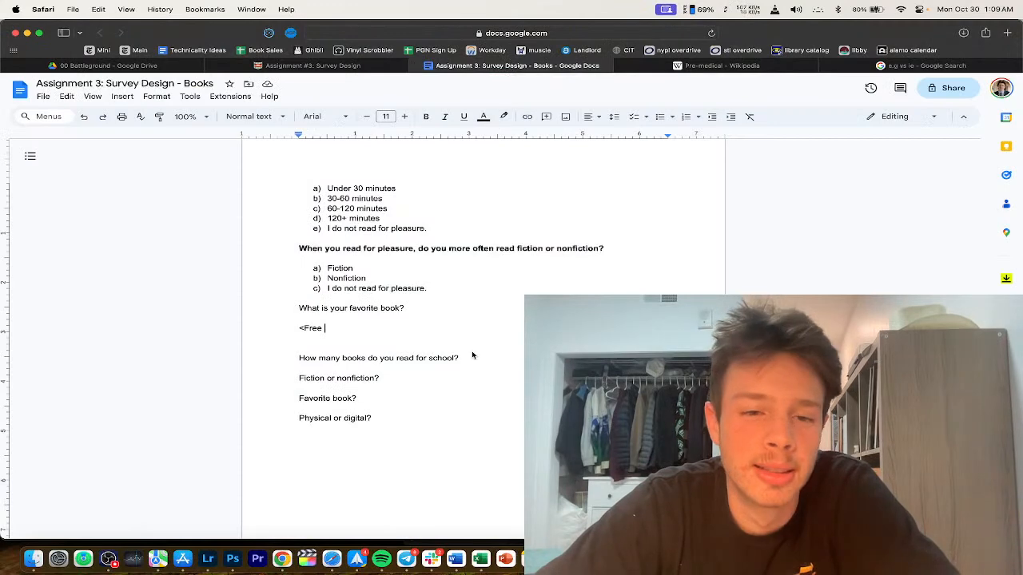
Step: Change the placeholder under the favorite-book question to '<Open ended question>'
{"action": "scroll", "coordinate": [472, 355], "scroll_direction": "down", "scroll_amount": 1}
{"action": "type", "text": "r"}
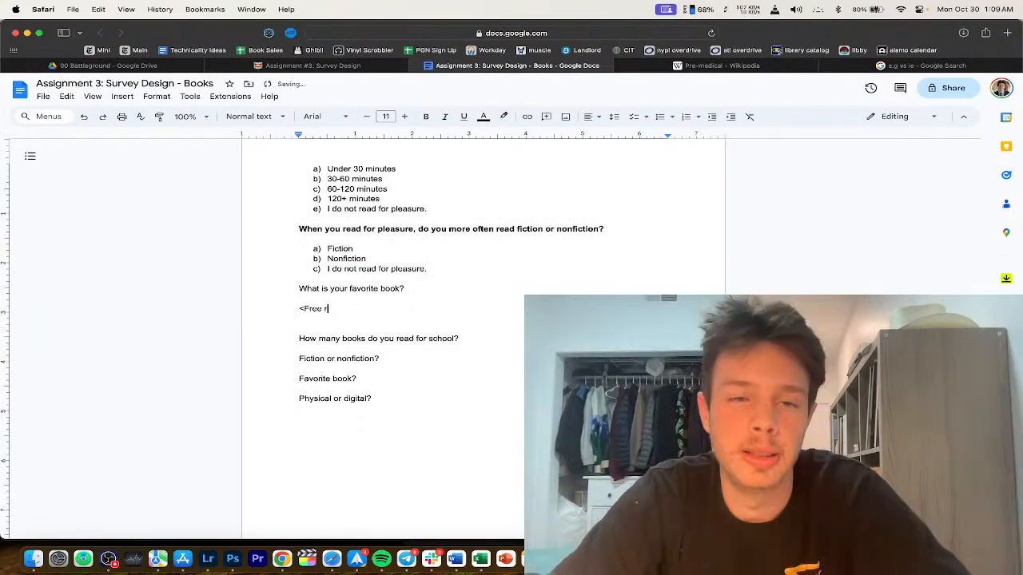
{"action": "triple_click", "coordinate": [393, 258]}
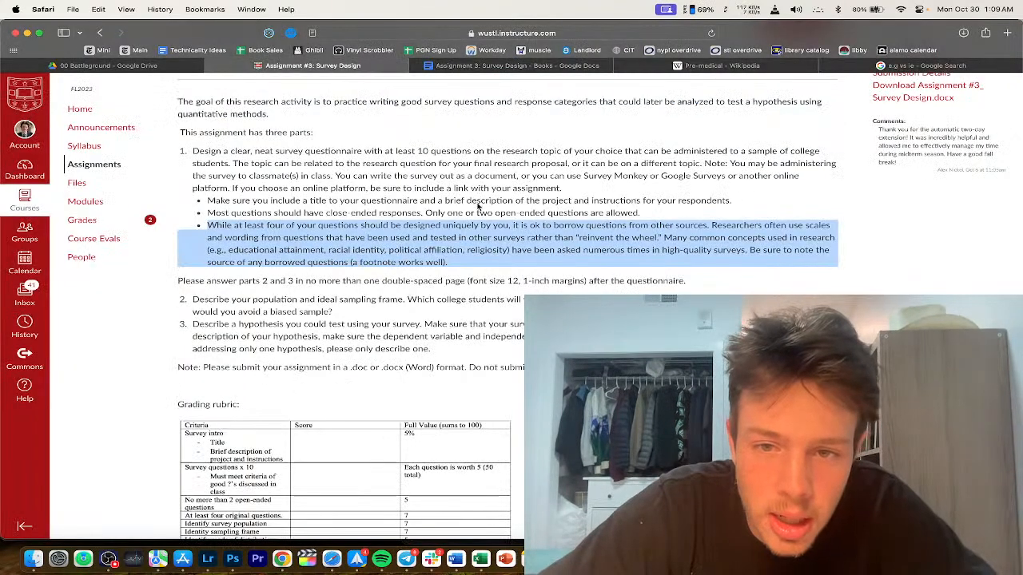
{"action": "left_click", "coordinate": [480, 210]}
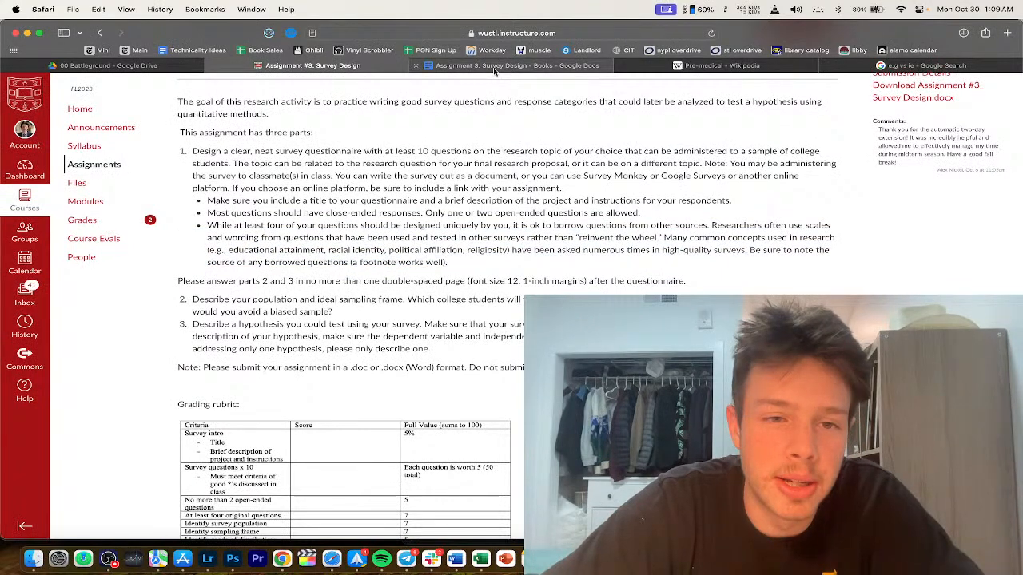
{"action": "left_click", "coordinate": [494, 67]}
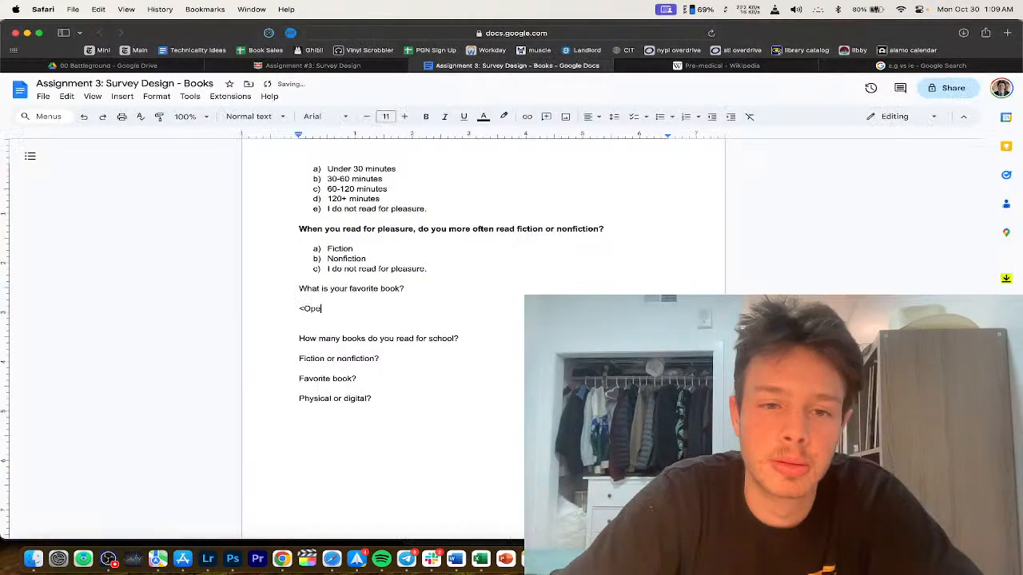
{"action": "type", "text": "n ended"}
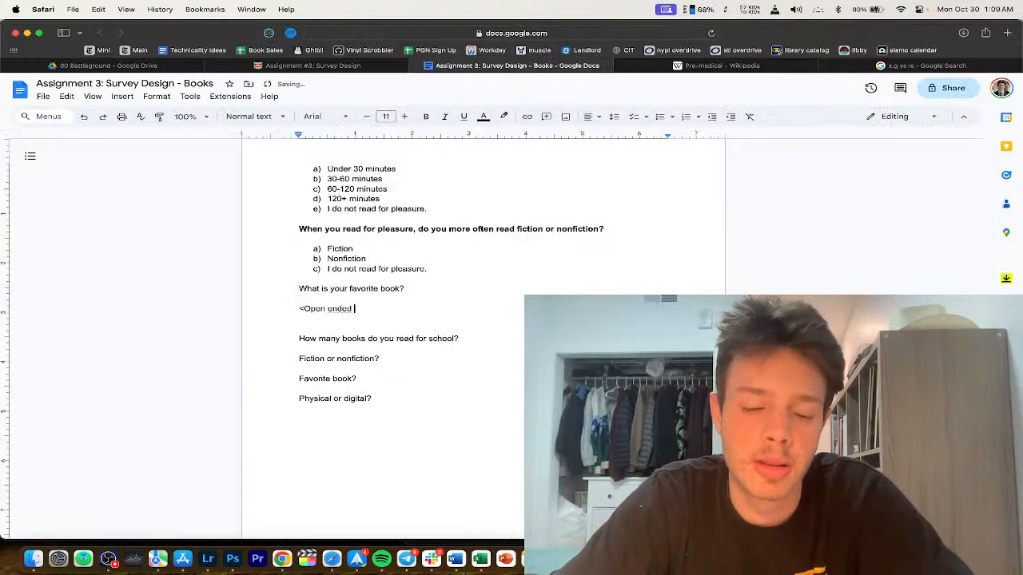
{"action": "type", "text": " ques"}
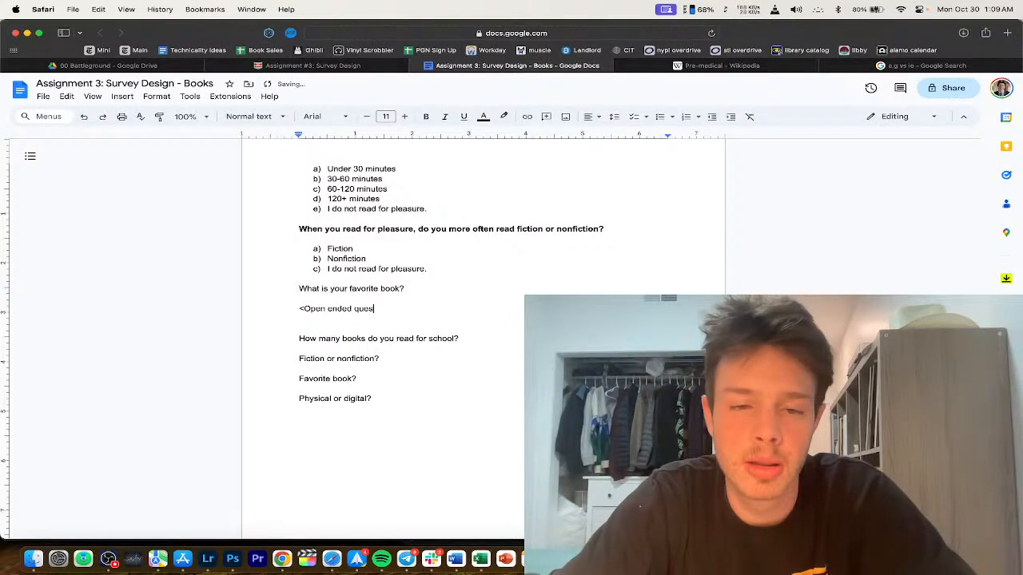
{"action": "type", "text": "tion>"}
Step: Make 'What is your favorite book?' bold
{"action": "triple_click", "coordinate": [356, 289]}
{"action": "key", "text": "super+b"}
{"action": "left_click", "coordinate": [396, 309]}
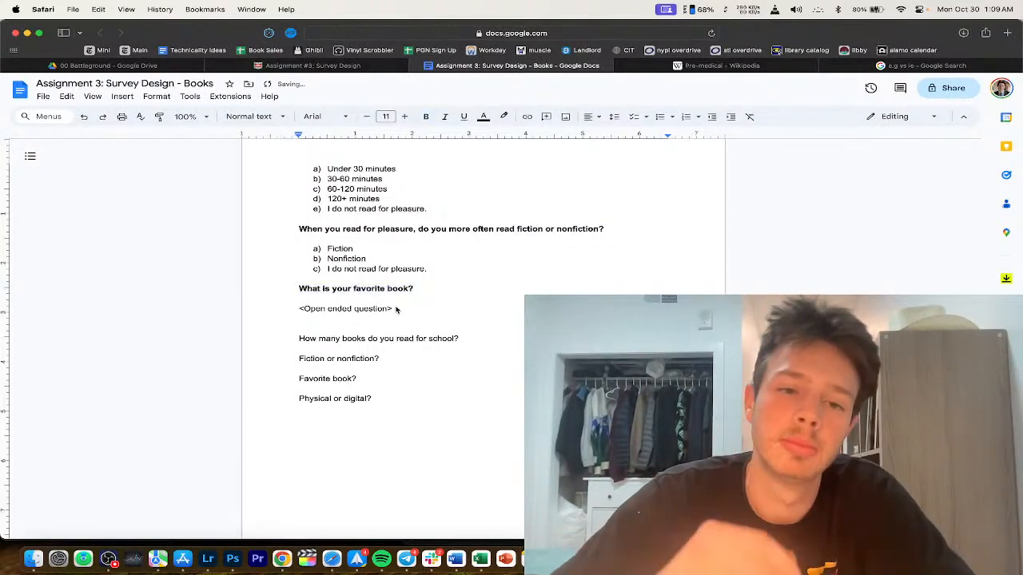
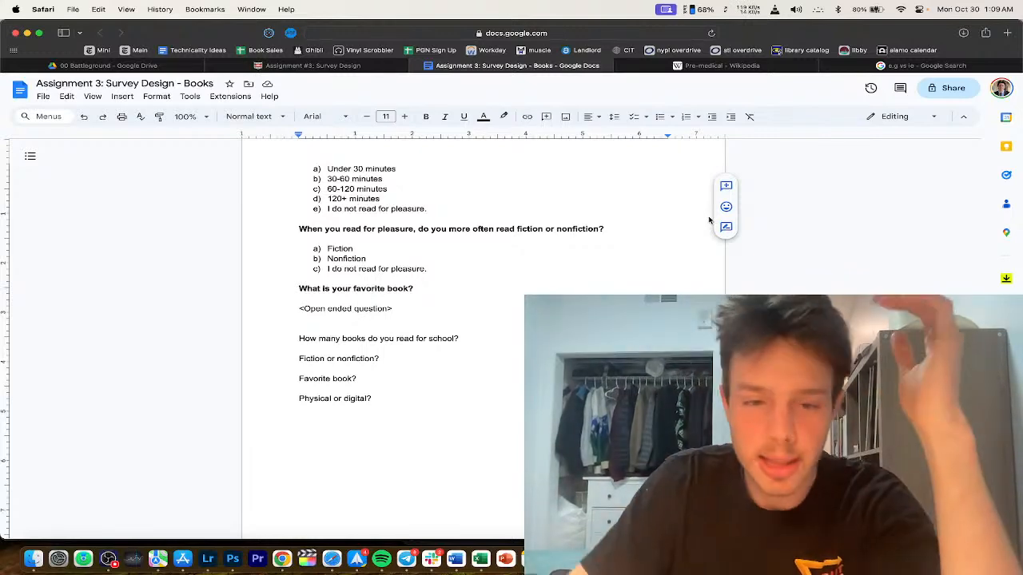
Step: Below '<Open ended question>', add the question asking whether pleasure readers prefer physical books or digital devices
{"action": "left_click", "coordinate": [369, 308]}
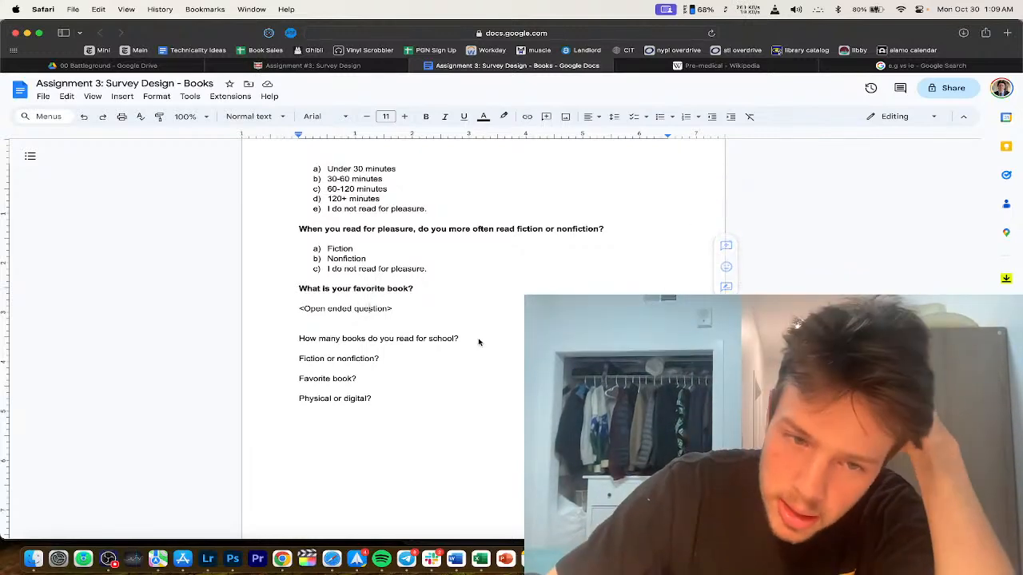
{"action": "scroll", "coordinate": [447, 312], "scroll_direction": "down", "scroll_amount": 1}
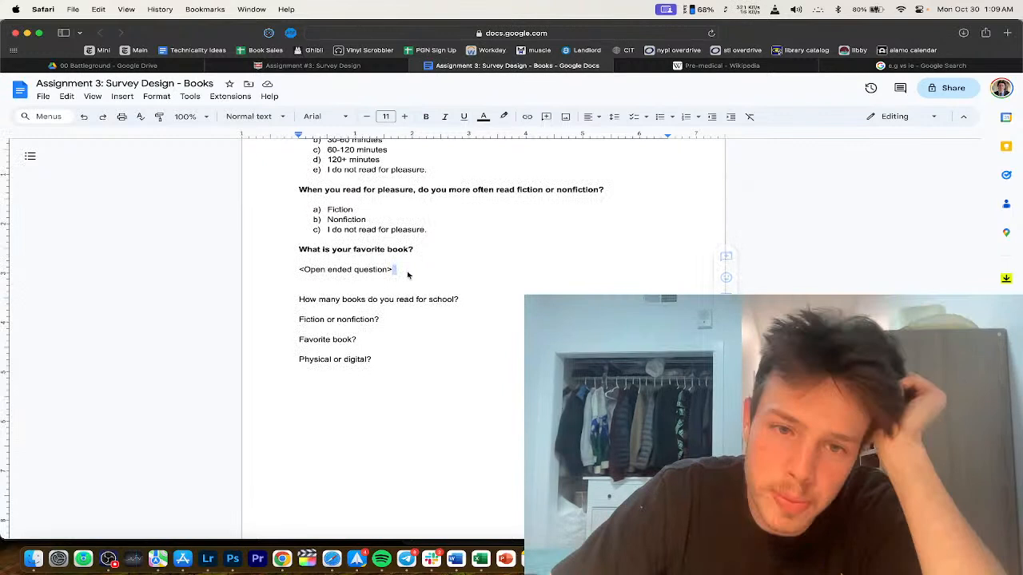
{"action": "key", "text": "Return"}
{"action": "type", "text": "When you rea"}
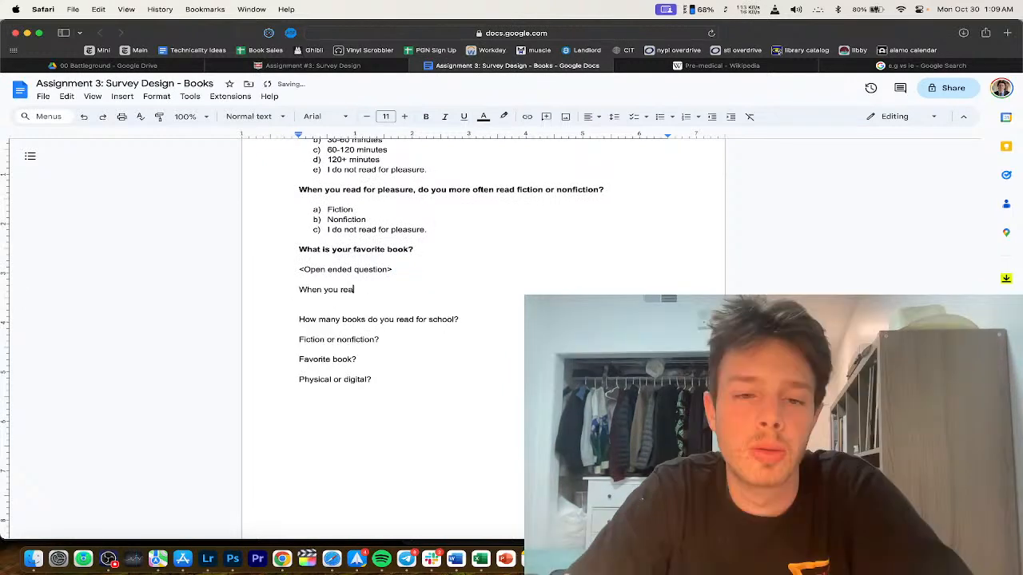
{"action": "type", "text": "d for pleasure, do you p"}
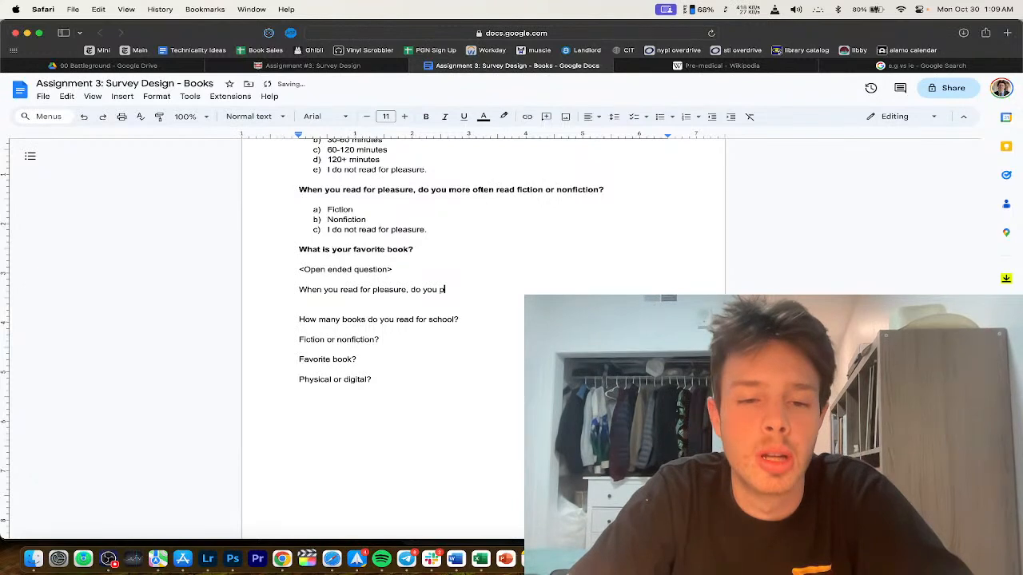
{"action": "type", "text": "refer ph"}
{"action": "key", "text": "BackSpace"}
{"action": "key", "text": "BackSpace"}
{"action": "key", "text": "BackSpace"}
{"action": "key", "text": "BackSpace"}
{"action": "key", "text": "BackSpace"}
{"action": "key", "text": "BackSpace"}
{"action": "key", "text": "BackSpace"}
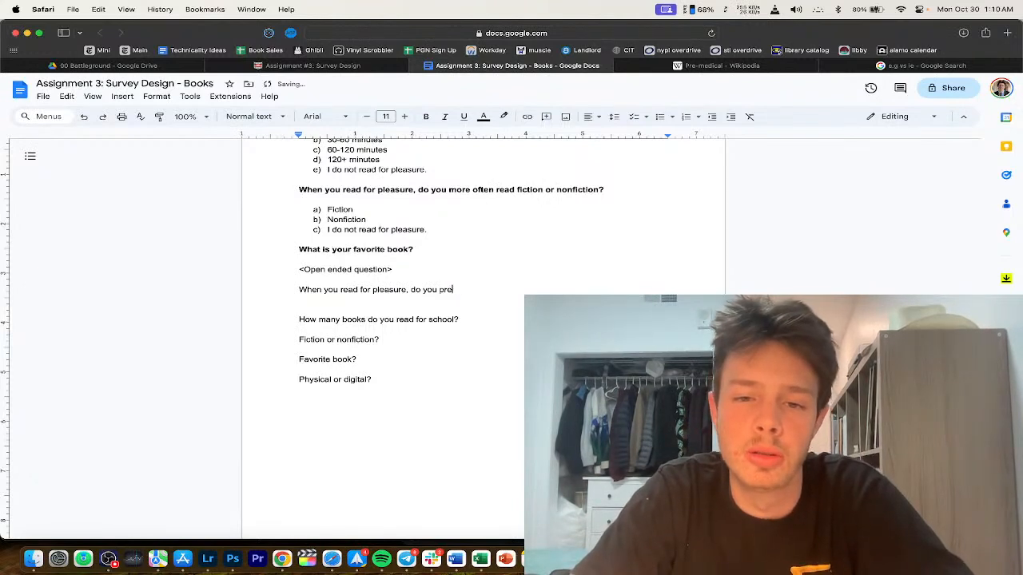
{"action": "type", "text": "efer reading"}
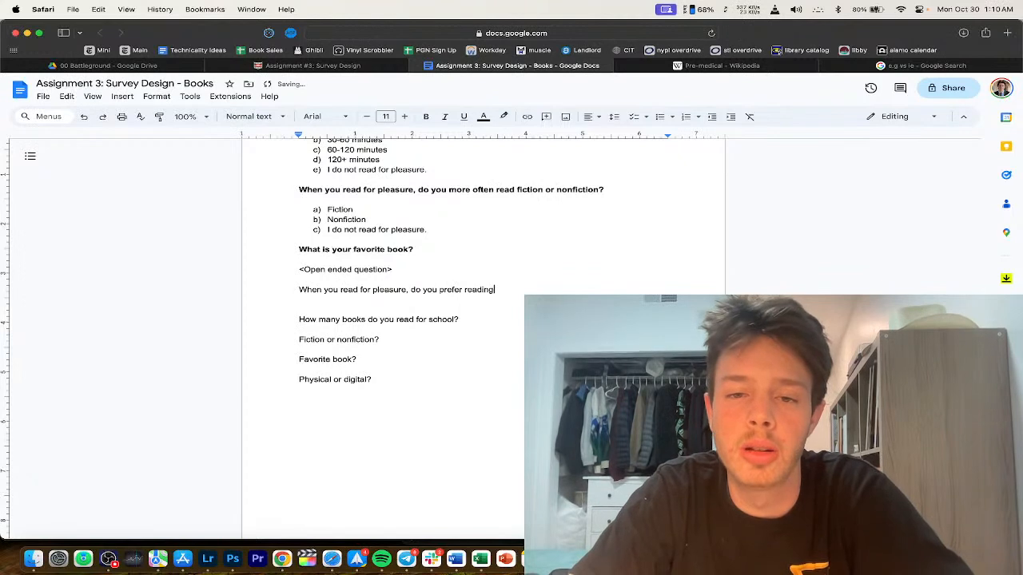
{"action": "type", "text": " on p"}
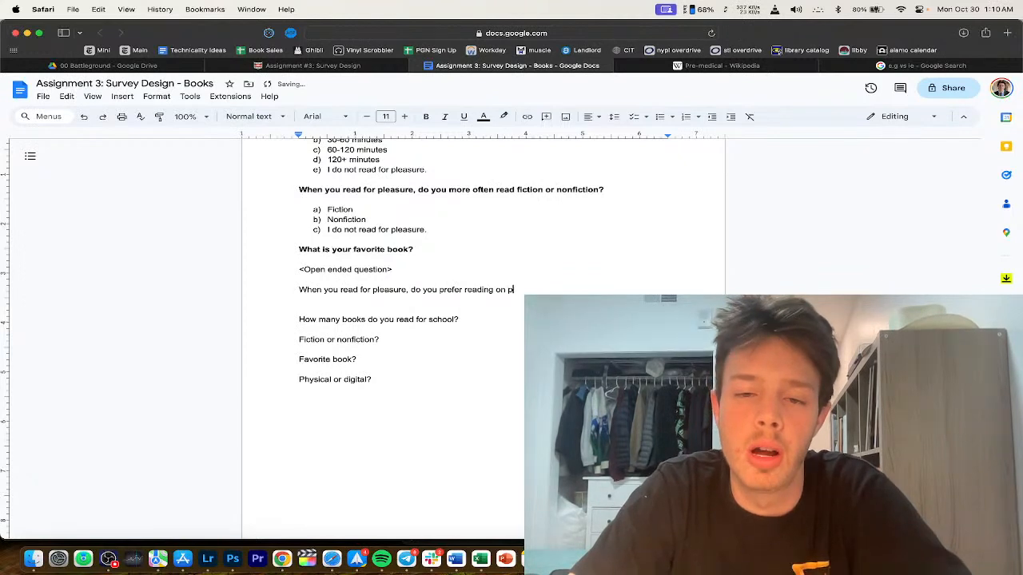
{"action": "key", "text": "BackSpace"}
{"action": "key", "text": "BackSpace"}
{"action": "key", "text": "BackSpace"}
{"action": "key", "text": "BackSpace"}
{"action": "type", "text": "digital devices or"}
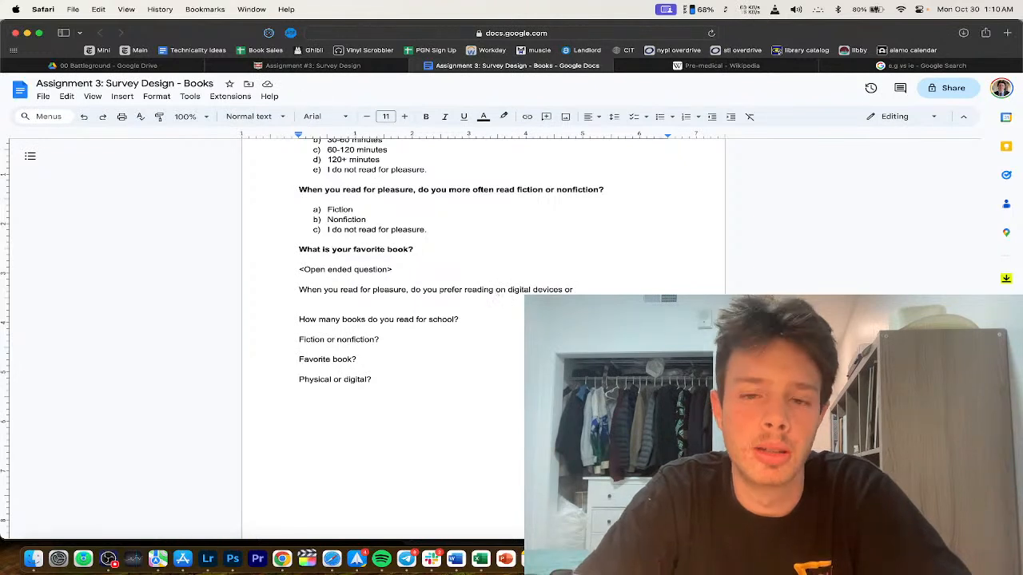
{"action": "type", "text": "physical books or"}
{"action": "key", "text": "BackSpace"}
{"action": "key", "text": "BackSpace"}
{"action": "key", "text": "BackSpace"}
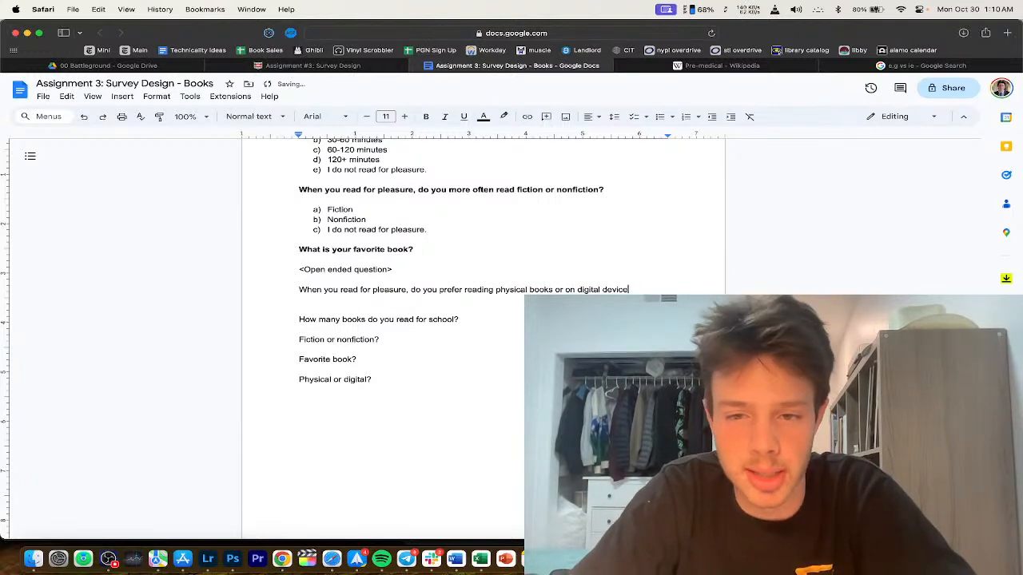
{"action": "type", "text": "?"}
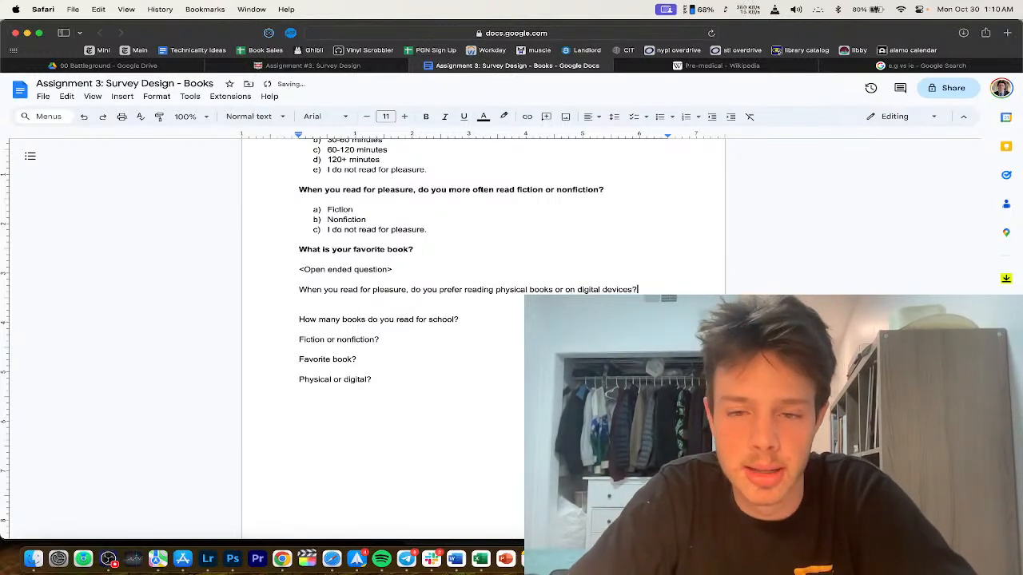
{"action": "key", "text": "Return"}
Step: Start the lettered answer list with a) and bold the physical-versus-digital question
{"action": "type", "text": "a)"}
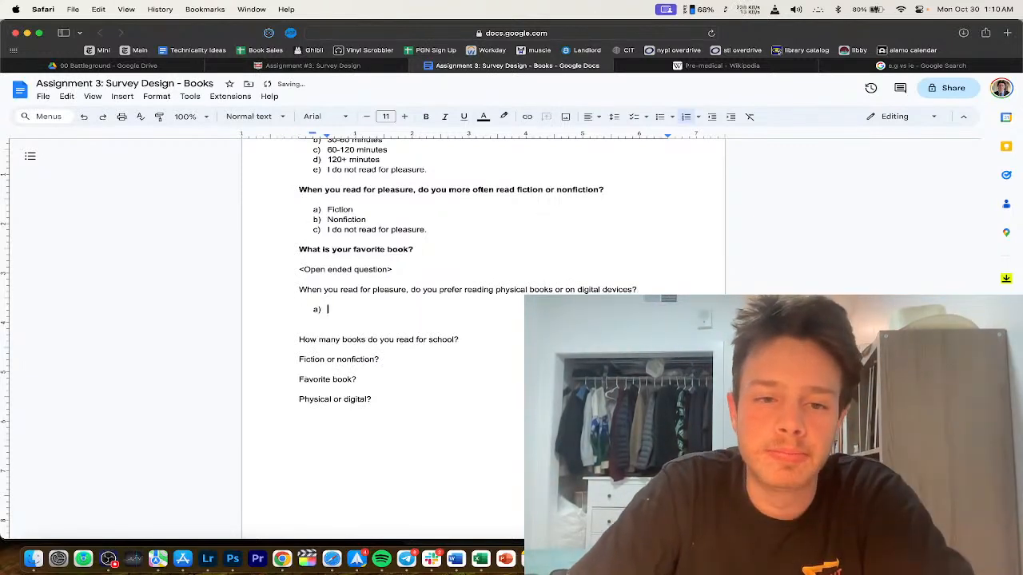
{"action": "scroll", "coordinate": [444, 260], "scroll_direction": "down", "scroll_amount": 1}
{"action": "left_click_drag", "start_coordinate": [640, 239], "coordinate": [208, 237]}
{"action": "key", "text": "cmd+b"}
Step: Enter the answers a) Physical books and b) Digital devices
{"action": "left_click", "coordinate": [385, 258]}
{"action": "type", "text": "Physical"}
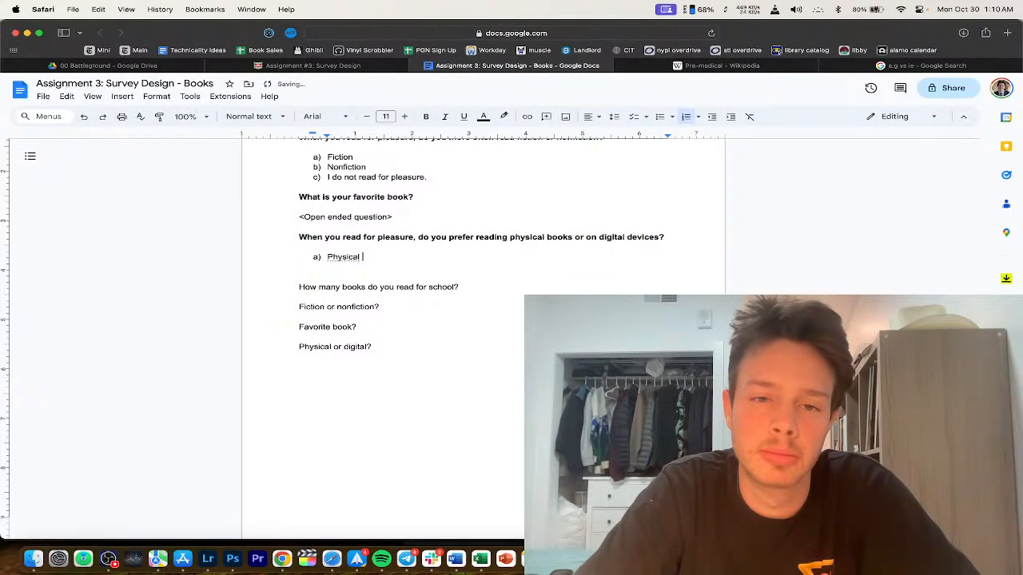
{"action": "type", "text": " books"}
{"action": "key", "text": "Return"}
{"action": "type", "text": "Digital devices"}
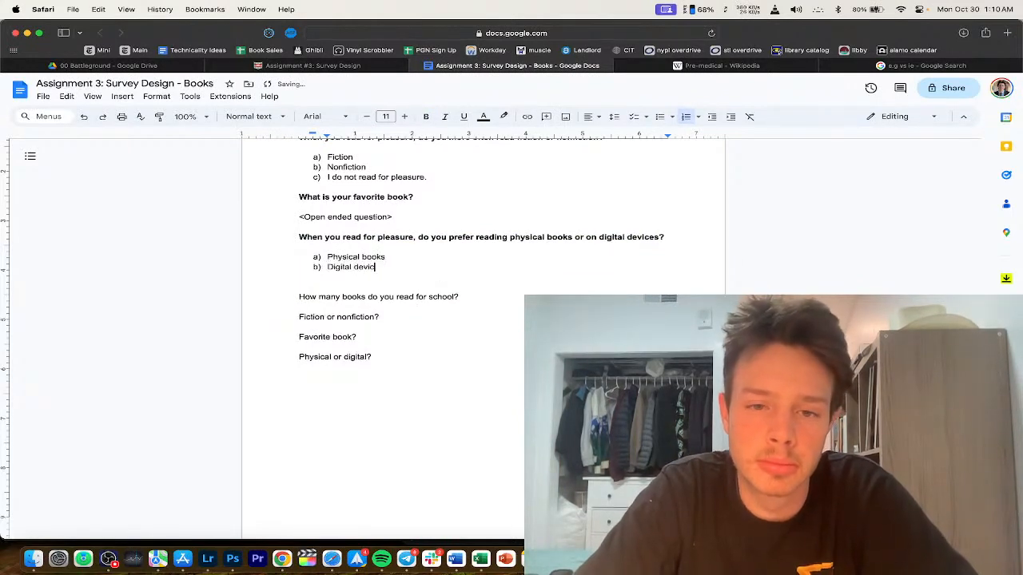
{"action": "key", "text": "Return"}
Step: Copy 'I do not read for pleasure.' from above and paste it as option c)
{"action": "scroll", "coordinate": [398, 270], "scroll_direction": "up", "scroll_amount": 3}
{"action": "left_click_drag", "start_coordinate": [424, 246], "coordinate": [271, 251]}
{"action": "key", "text": "cmd+c"}
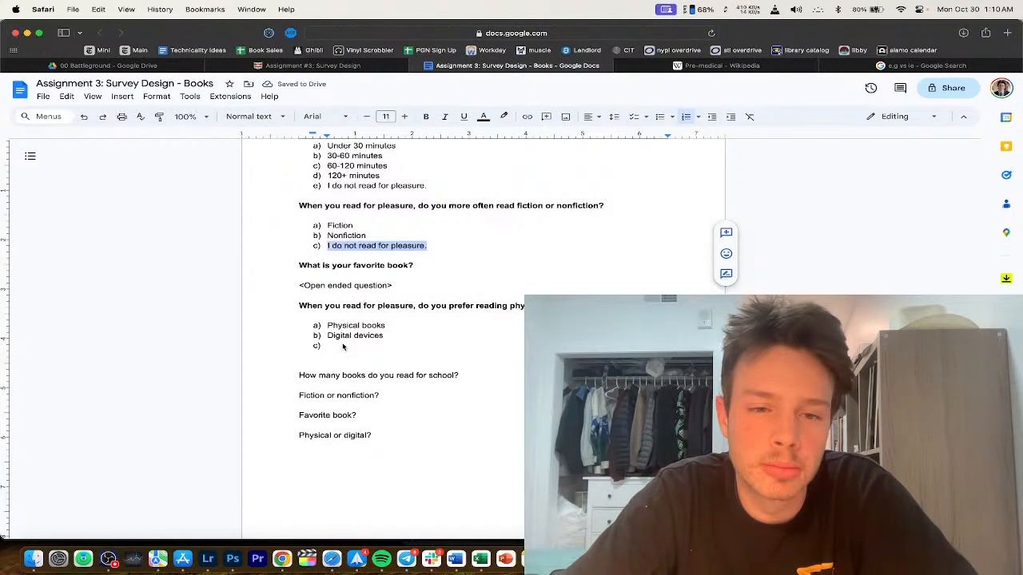
{"action": "left_click", "coordinate": [342, 346]}
{"action": "key", "text": "cmd+v"}
{"action": "scroll", "coordinate": [412, 394], "scroll_direction": "down", "scroll_amount": 3}
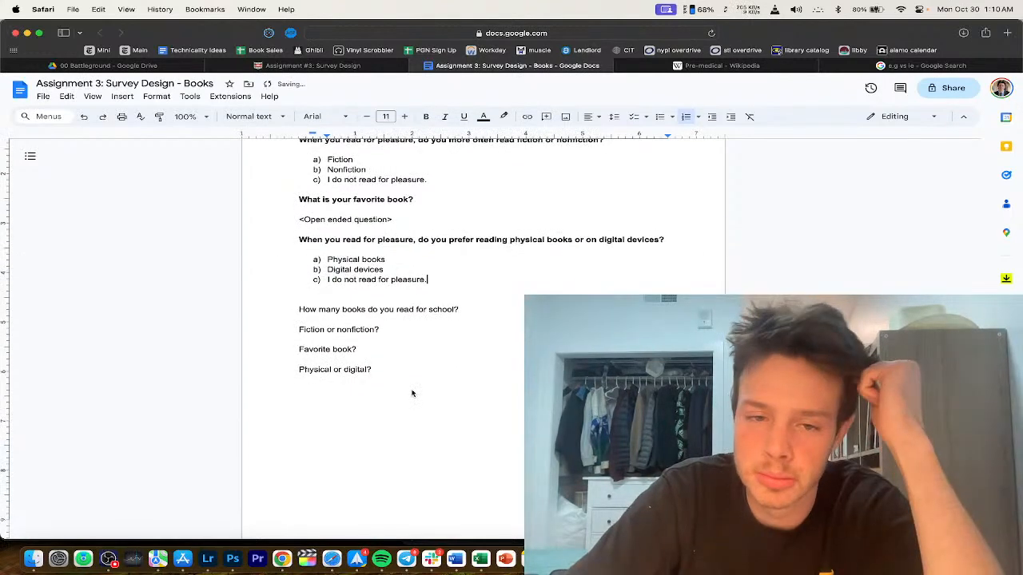
{"action": "scroll", "coordinate": [412, 393], "scroll_direction": "down", "scroll_amount": 1}
{"action": "left_click", "coordinate": [368, 372]}
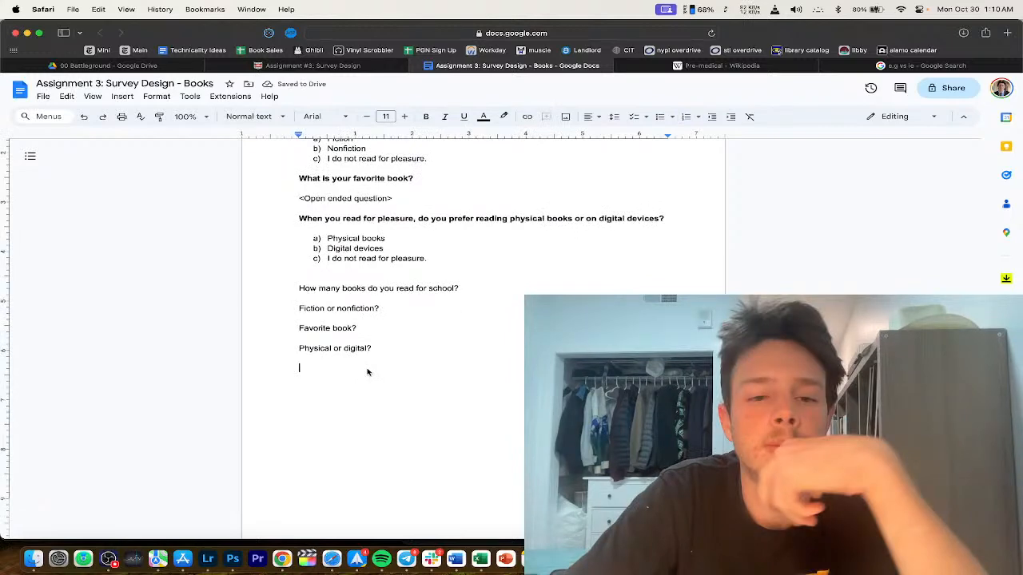
Step: Delete the leftover draft question notes below option c)
{"action": "scroll", "coordinate": [368, 372], "scroll_direction": "up", "scroll_amount": 5}
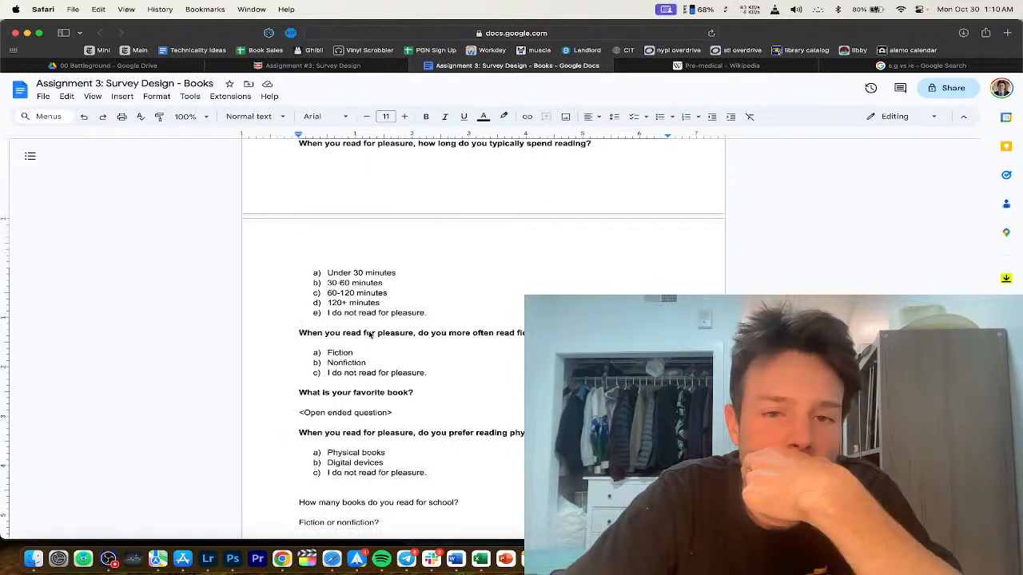
{"action": "scroll", "coordinate": [370, 335], "scroll_direction": "down", "scroll_amount": 4}
{"action": "key", "text": "shift+cmd+Down"}
{"action": "key", "text": "BackSpace"}
{"action": "key", "text": "BackSpace"}
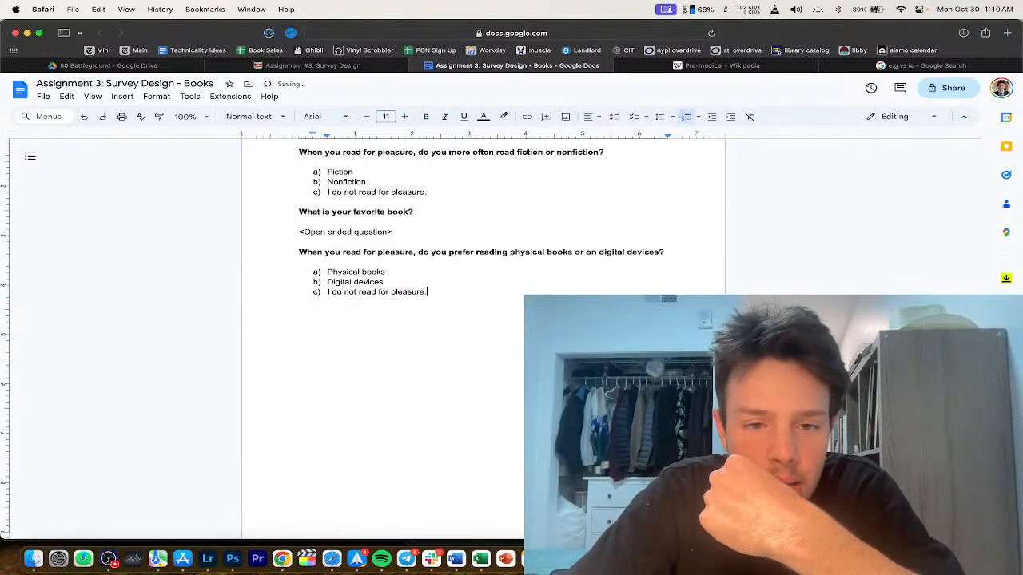
Step: Go back up to the job and pre-medical questions in the Identity Section
{"action": "scroll", "coordinate": [371, 292], "scroll_direction": "up", "scroll_amount": 7}
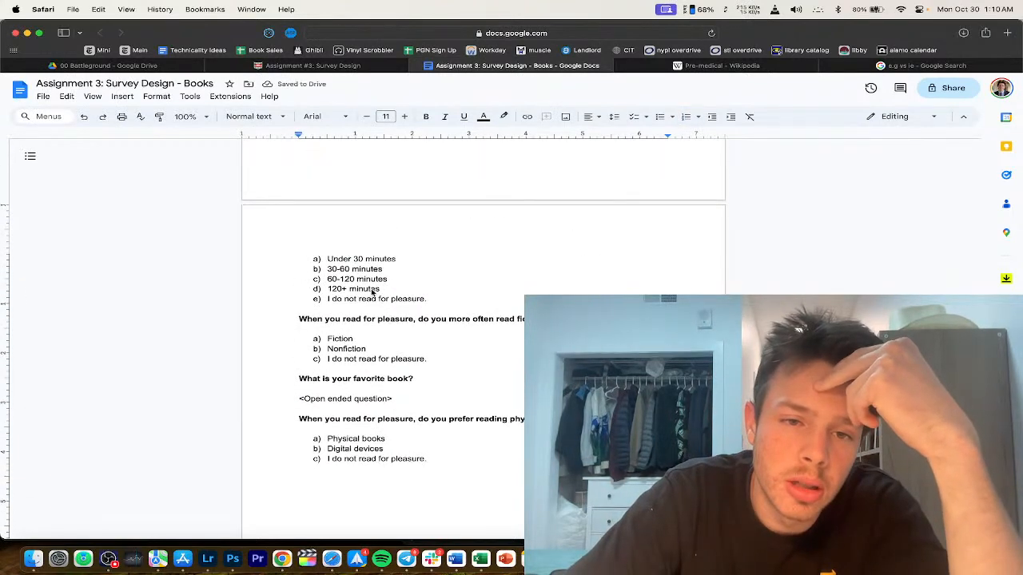
{"action": "scroll", "coordinate": [371, 292], "scroll_direction": "up", "scroll_amount": 7}
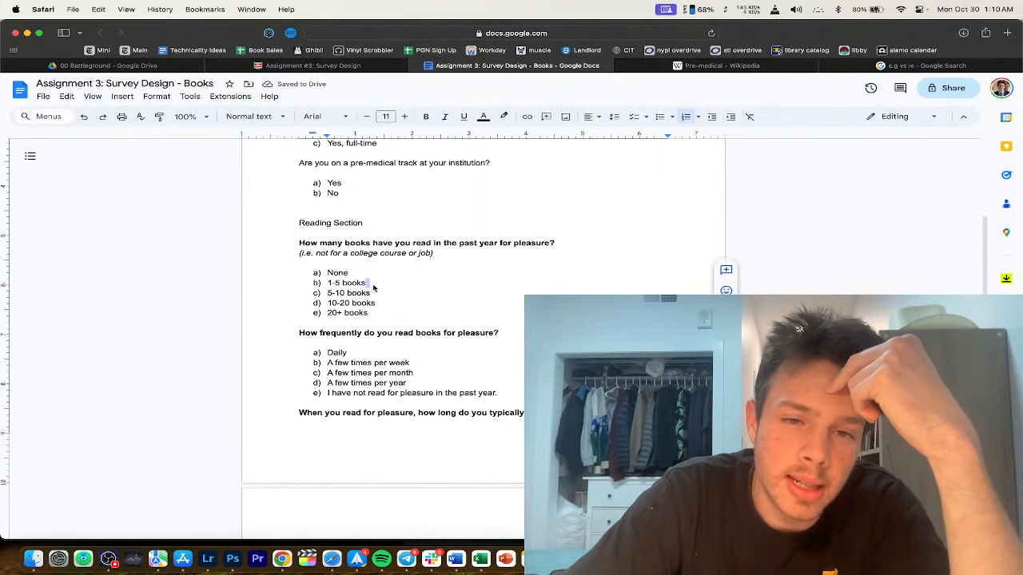
{"action": "left_click", "coordinate": [391, 229]}
{"action": "scroll", "coordinate": [392, 230], "scroll_direction": "up", "scroll_amount": 1}
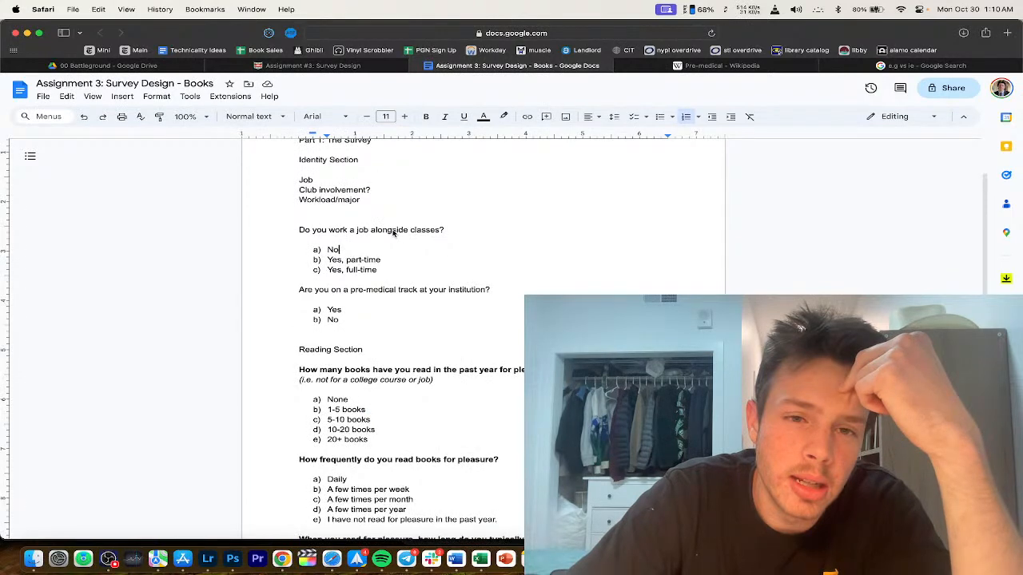
{"action": "scroll", "coordinate": [416, 335], "scroll_direction": "down", "scroll_amount": 2}
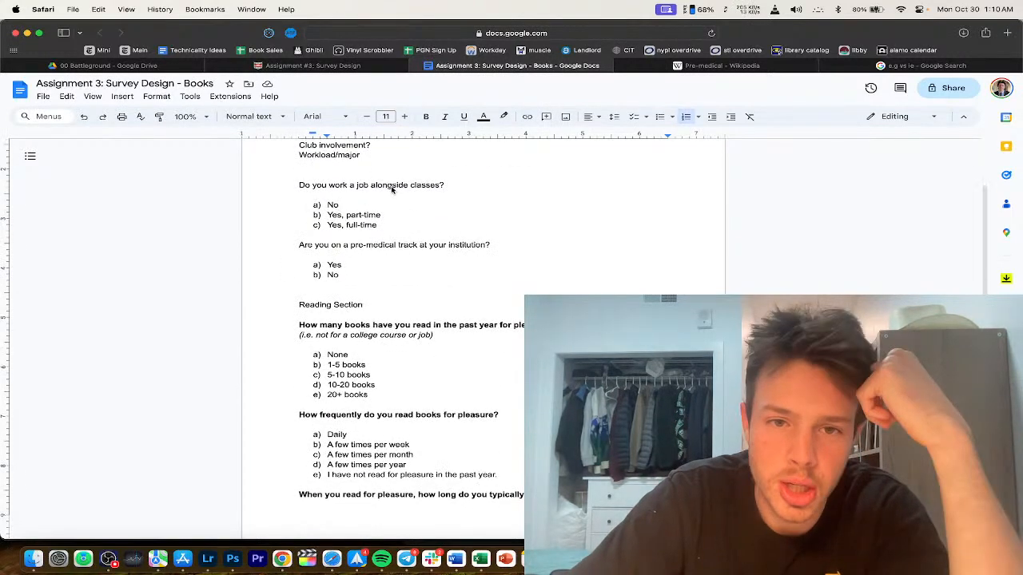
{"action": "scroll", "coordinate": [391, 189], "scroll_direction": "up", "scroll_amount": 4}
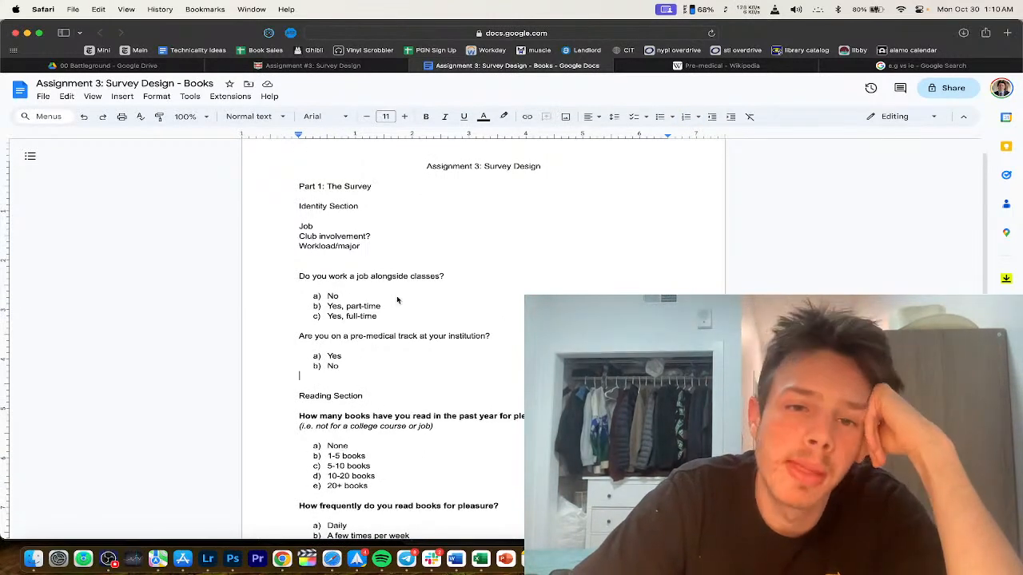
{"action": "scroll", "coordinate": [397, 300], "scroll_direction": "down", "scroll_amount": 1}
{"action": "left_click", "coordinate": [396, 316]}
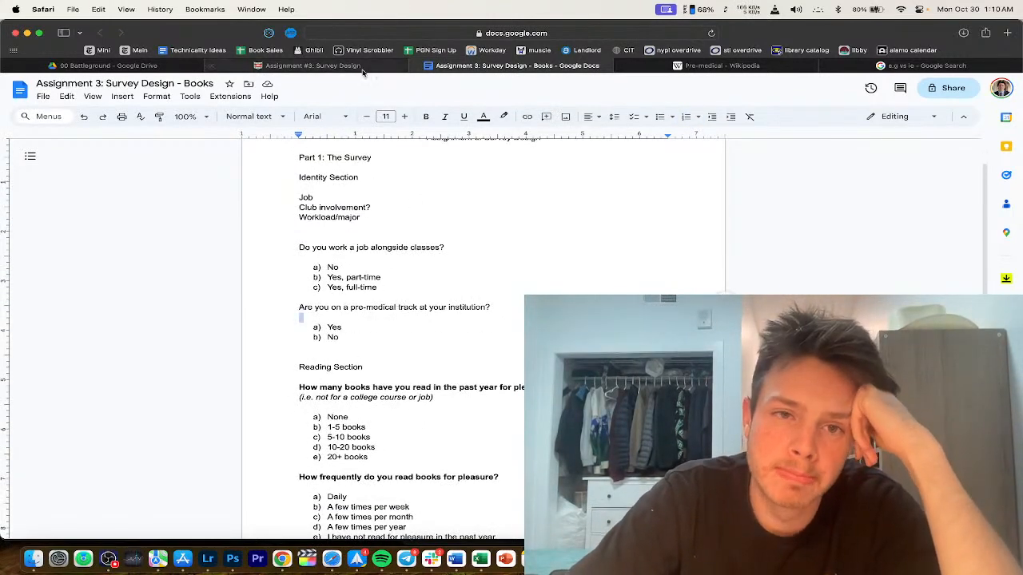
{"action": "scroll", "coordinate": [387, 263], "scroll_direction": "down", "scroll_amount": 1}
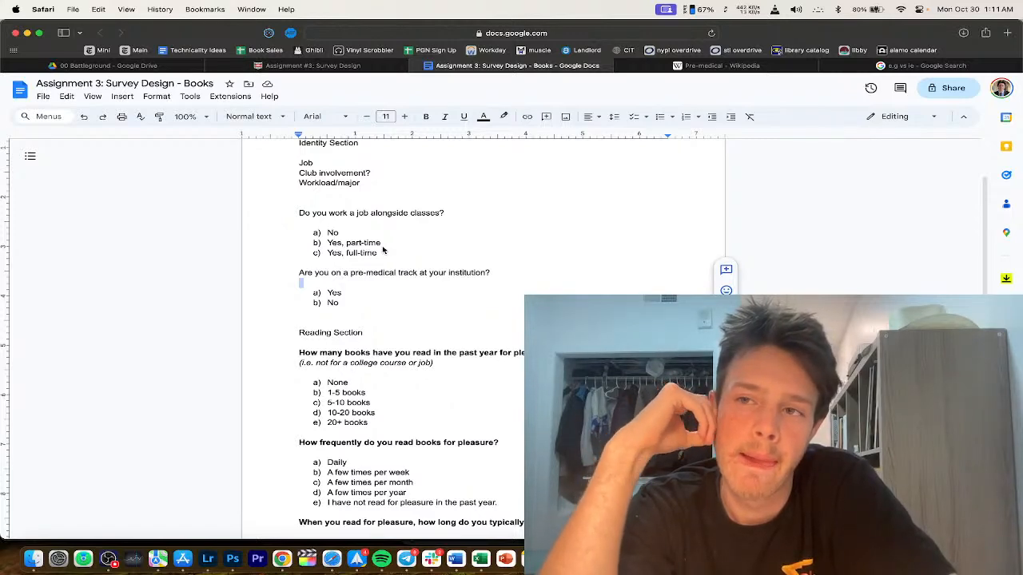
Step: Select and check the job question and pre-medical track question lines in the Identity Section
{"action": "scroll", "coordinate": [395, 280], "scroll_direction": "up", "scroll_amount": 3}
{"action": "left_click", "coordinate": [410, 320]}
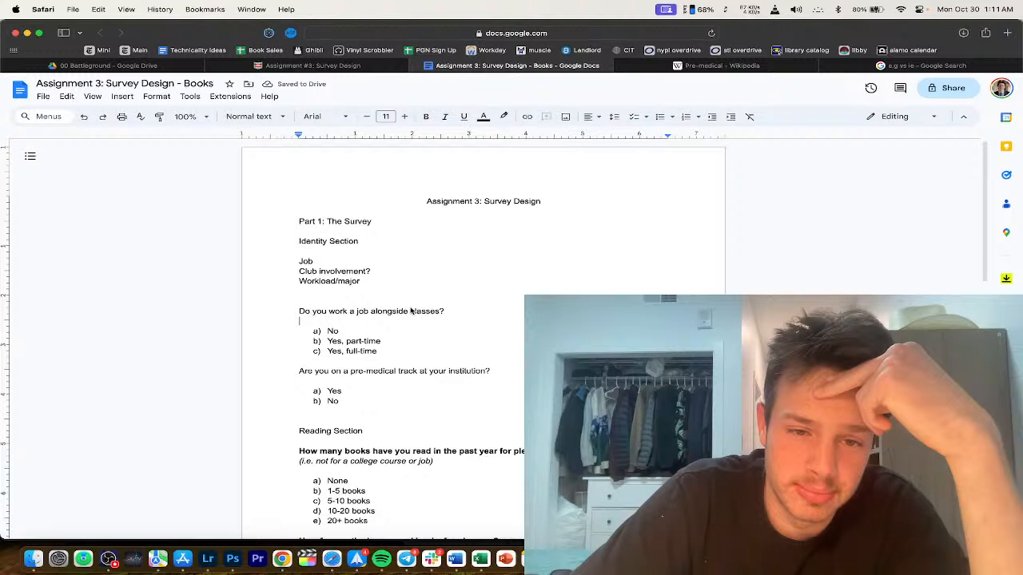
{"action": "triple_click", "coordinate": [392, 313]}
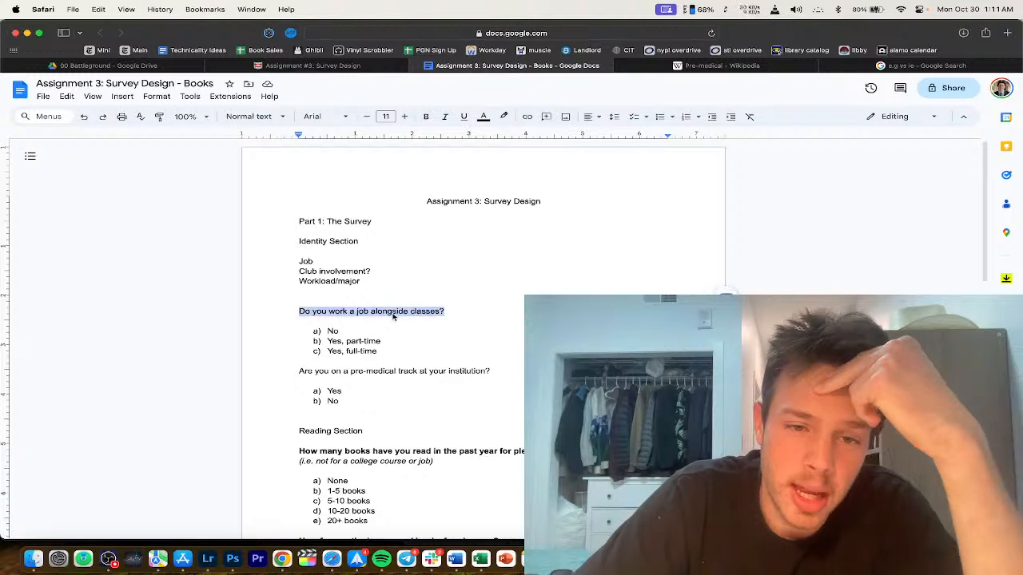
{"action": "left_click", "coordinate": [390, 313]}
{"action": "scroll", "coordinate": [380, 324], "scroll_direction": "down", "scroll_amount": 1}
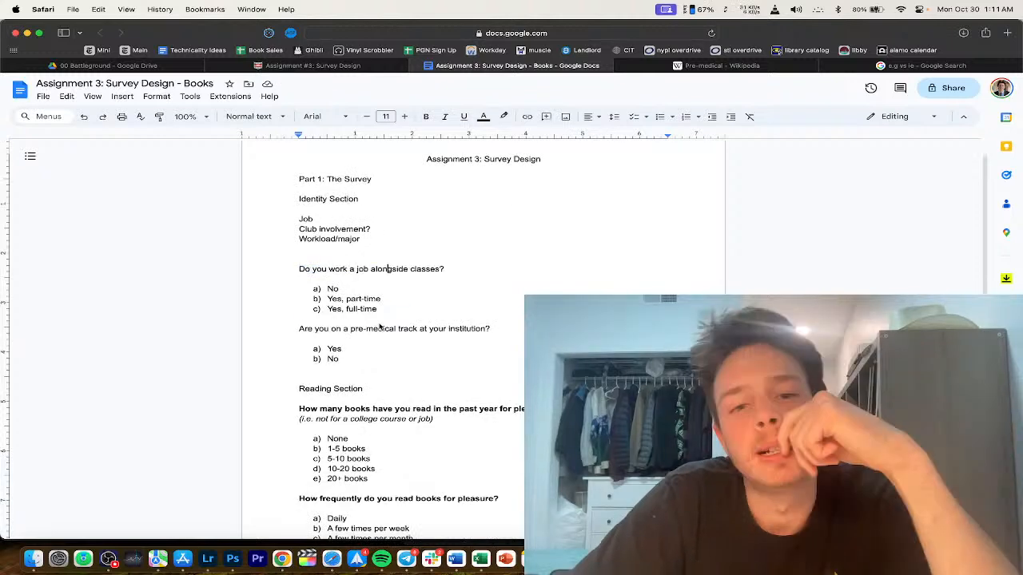
{"action": "triple_click", "coordinate": [381, 328]}
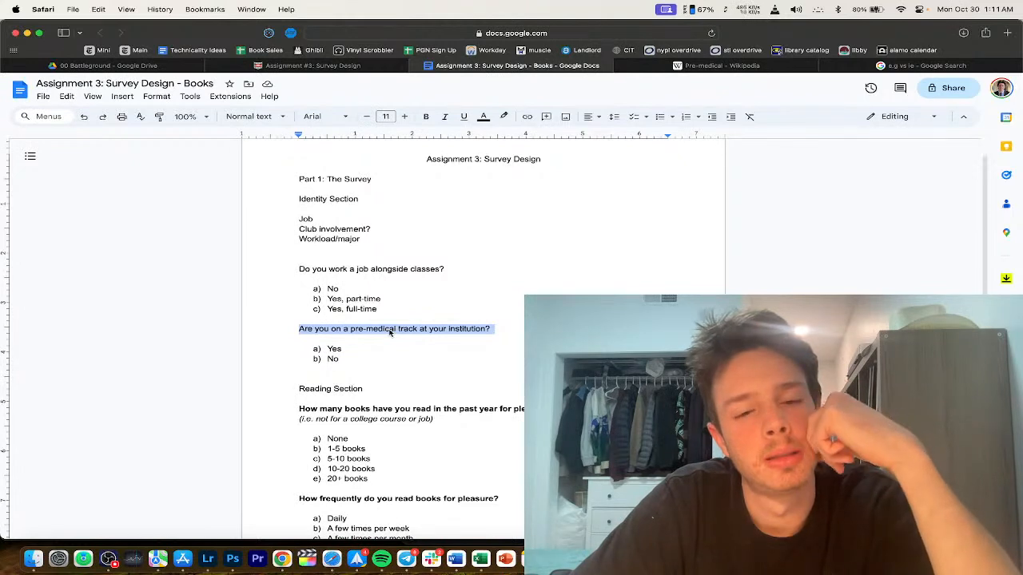
{"action": "left_click", "coordinate": [362, 360]}
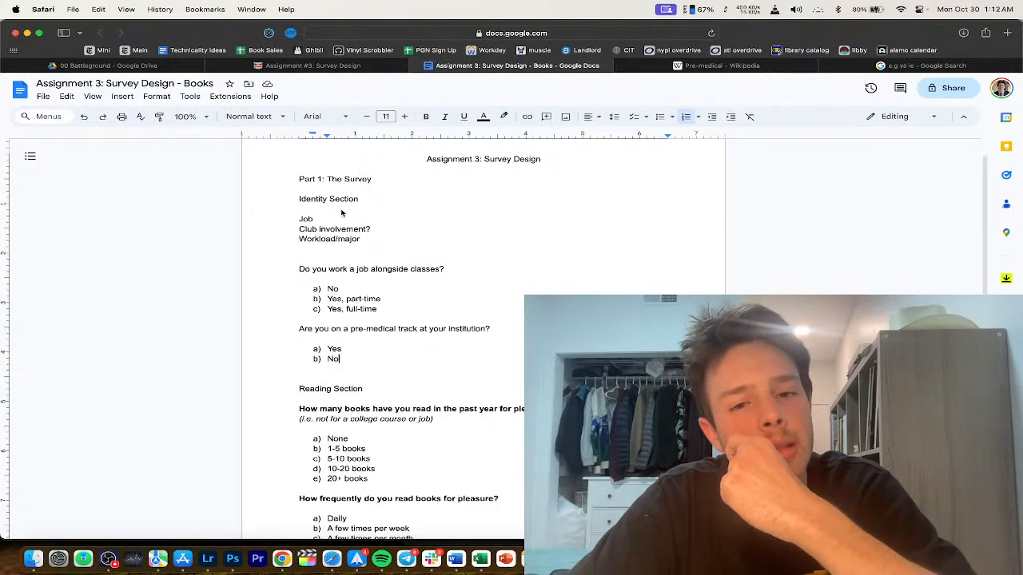
Step: Review the Survey Design assignment instructions and open the course Home page in a new tab
{"action": "left_click", "coordinate": [356, 65]}
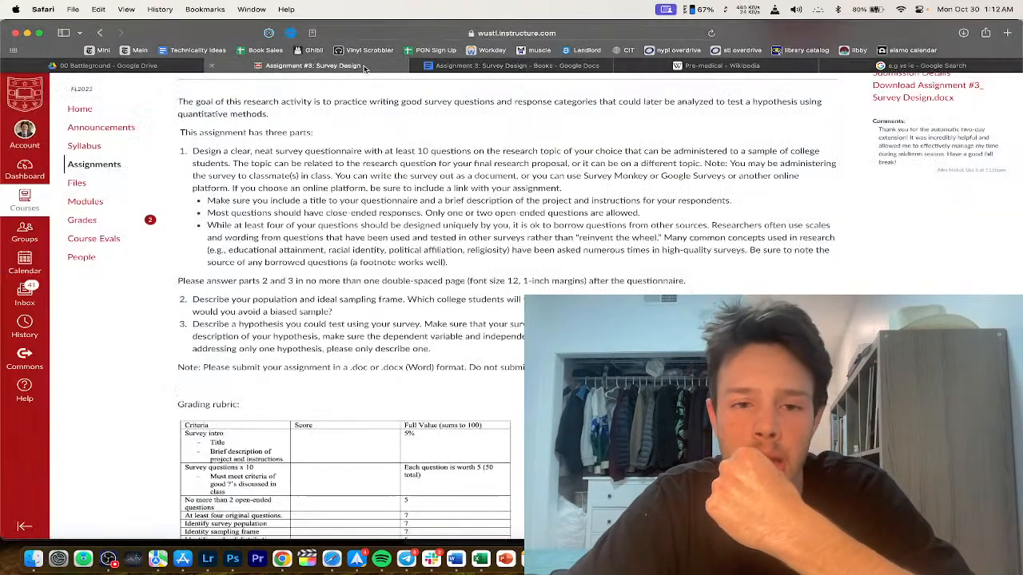
{"action": "scroll", "coordinate": [402, 392], "scroll_direction": "down", "scroll_amount": 3}
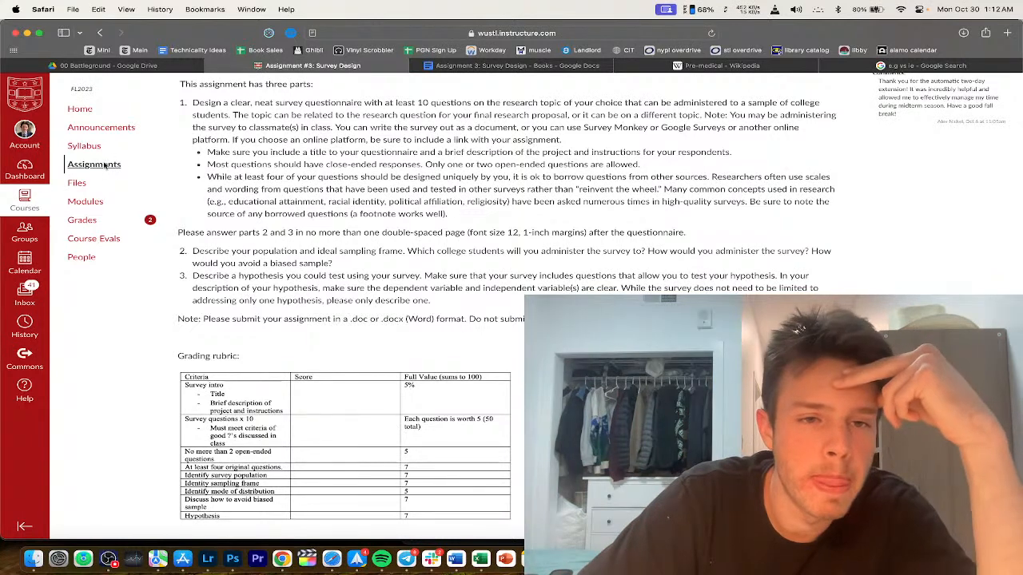
{"action": "right_click", "coordinate": [83, 111]}
{"action": "left_click", "coordinate": [85, 114]}
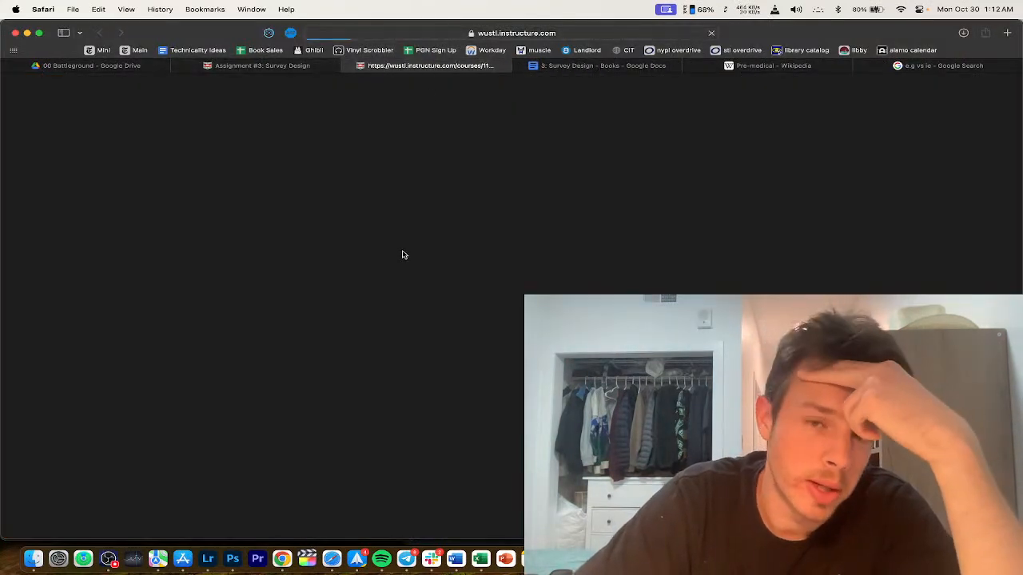
Step: Search the modules page for 'survey' and open the Lecture Week 5.2 slides
{"action": "scroll", "coordinate": [386, 365], "scroll_direction": "down", "scroll_amount": 5}
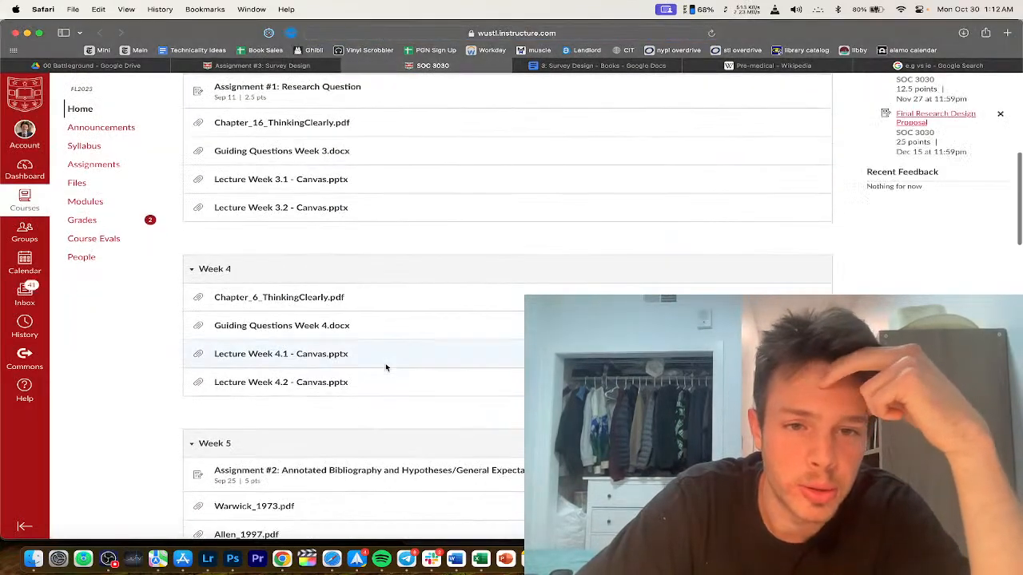
{"action": "scroll", "coordinate": [385, 368], "scroll_direction": "down", "scroll_amount": 3}
{"action": "key", "text": "super+f"}
{"action": "type", "text": "s"}
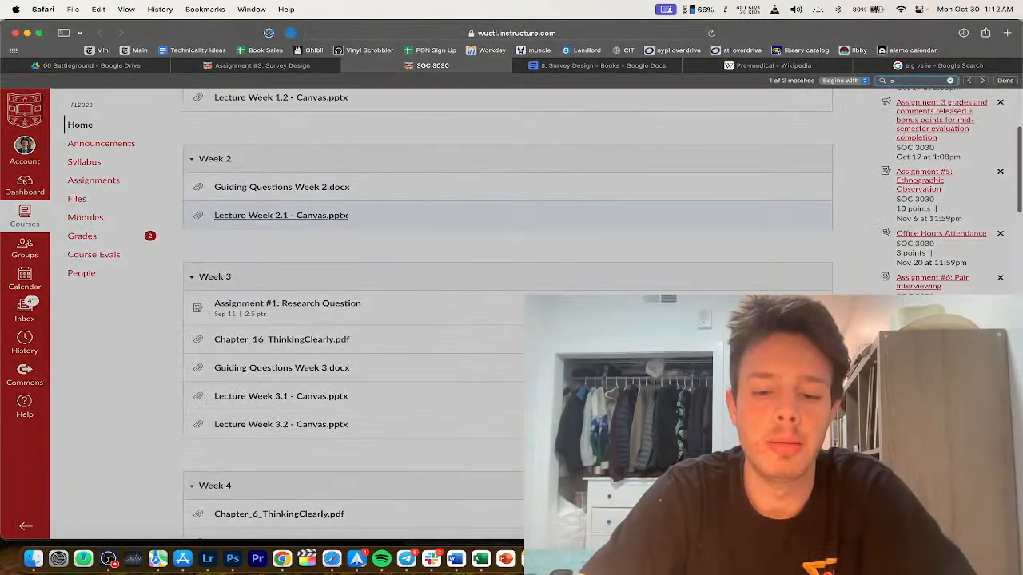
{"action": "type", "text": "urvey"}
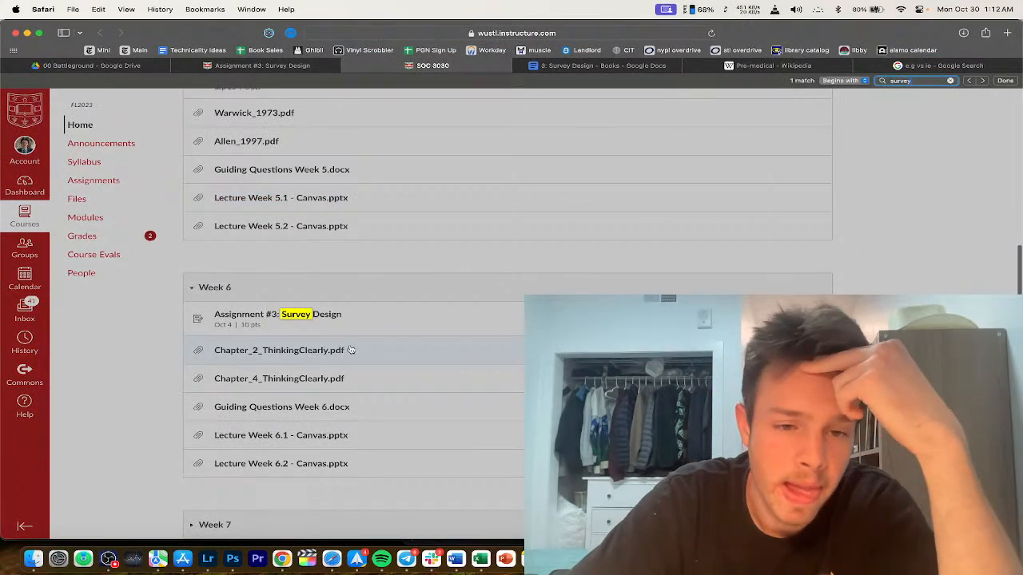
{"action": "scroll", "coordinate": [345, 450], "scroll_direction": "down", "scroll_amount": 2}
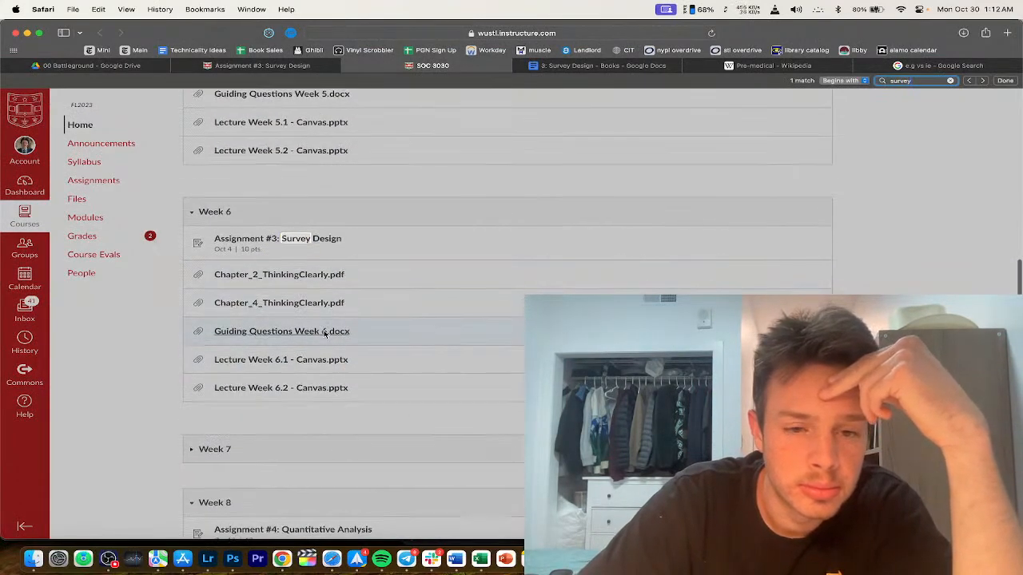
{"action": "scroll", "coordinate": [343, 315], "scroll_direction": "down", "scroll_amount": 1}
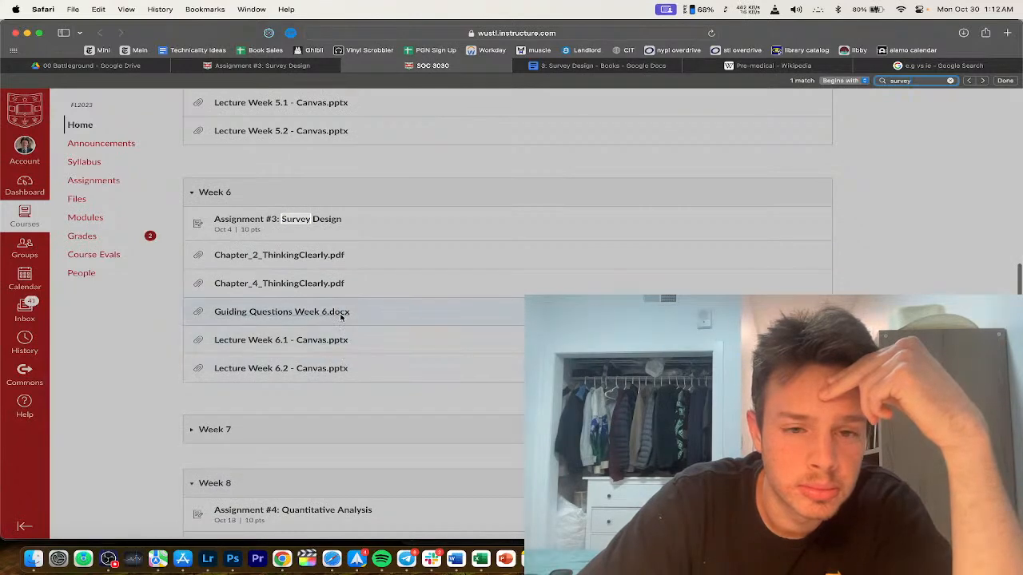
{"action": "scroll", "coordinate": [341, 317], "scroll_direction": "up", "scroll_amount": 5}
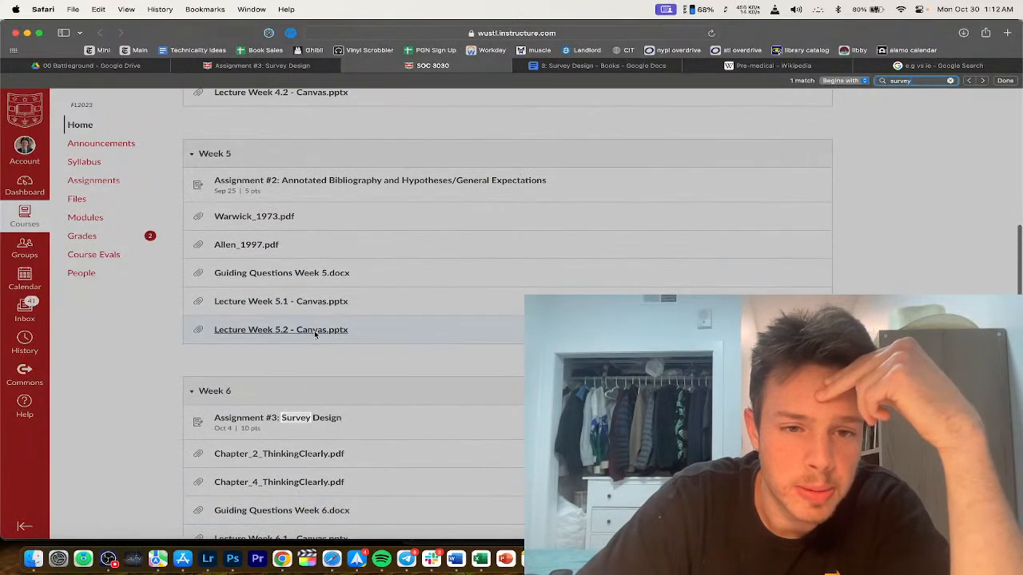
{"action": "left_click", "coordinate": [316, 334]}
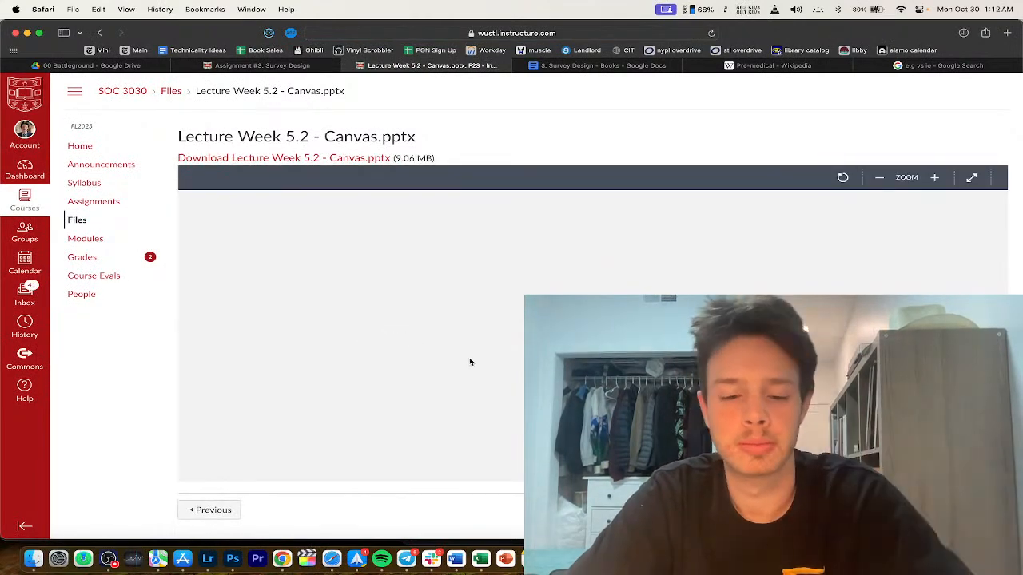
Step: Search the slides for 'question' to reach the Characteristics of High-Quality Questions slide
{"action": "key", "text": "super+f"}
{"action": "type", "text": "question"}
{"action": "key", "text": "Return"}
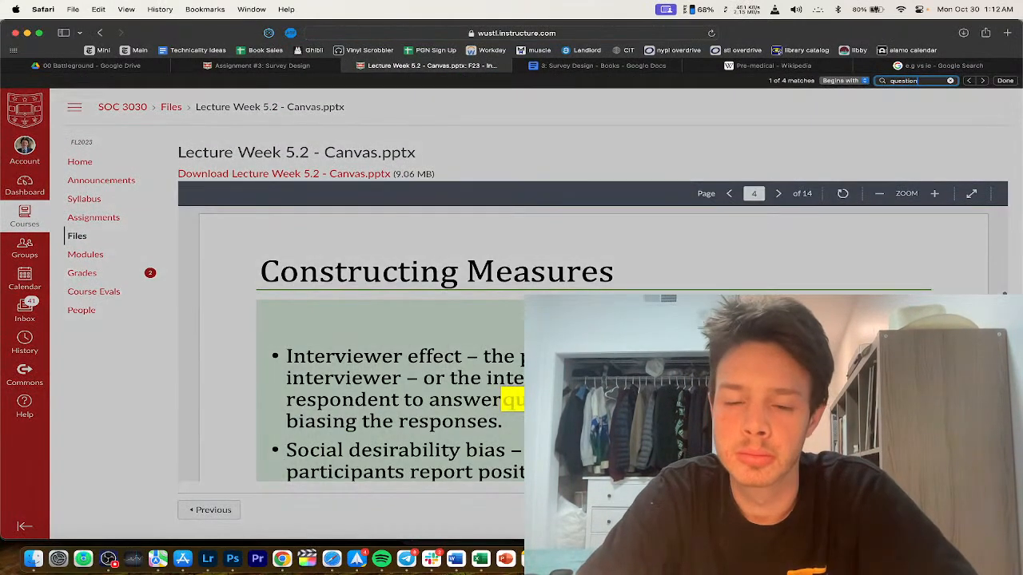
{"action": "key", "text": "Return"}
{"action": "key", "text": "Return"}
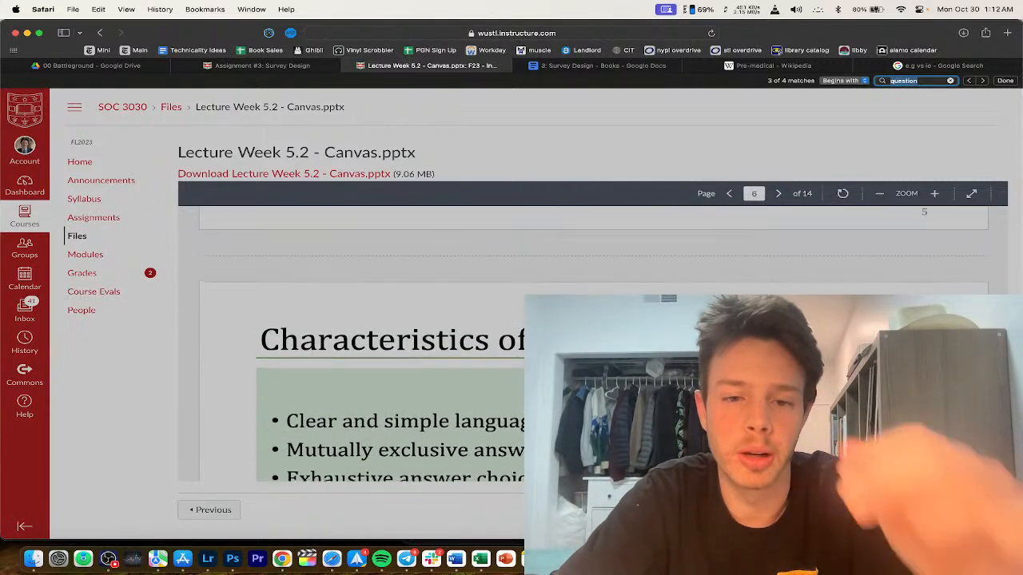
{"action": "left_click", "coordinate": [491, 336]}
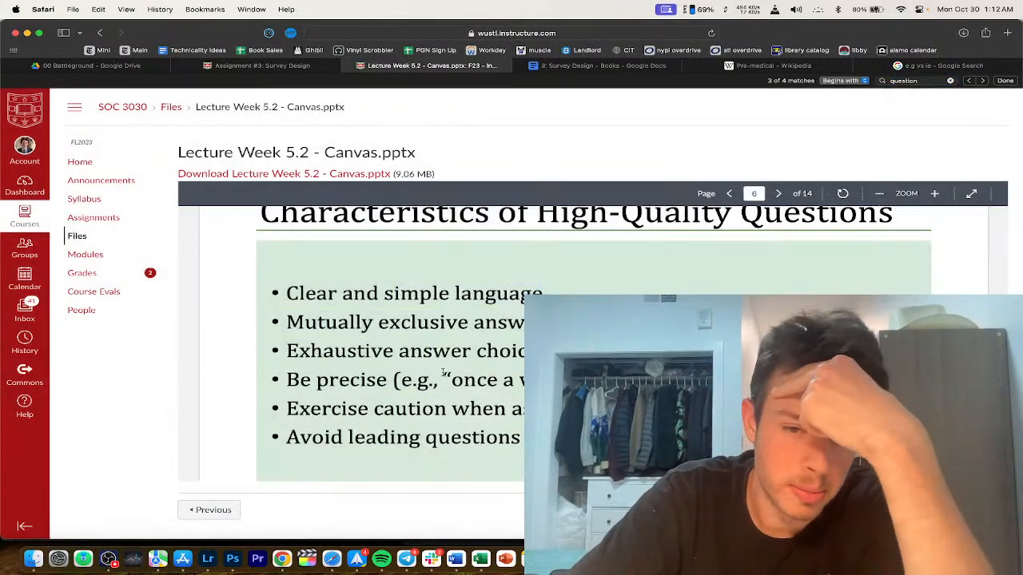
Step: Highlight the slide's bullets, including 'Exercise caution' and 'Avoid leading questions'
{"action": "scroll", "coordinate": [491, 334], "scroll_direction": "down", "scroll_amount": 1}
{"action": "left_click_drag", "start_coordinate": [445, 287], "coordinate": [447, 425]}
{"action": "left_click", "coordinate": [446, 425]}
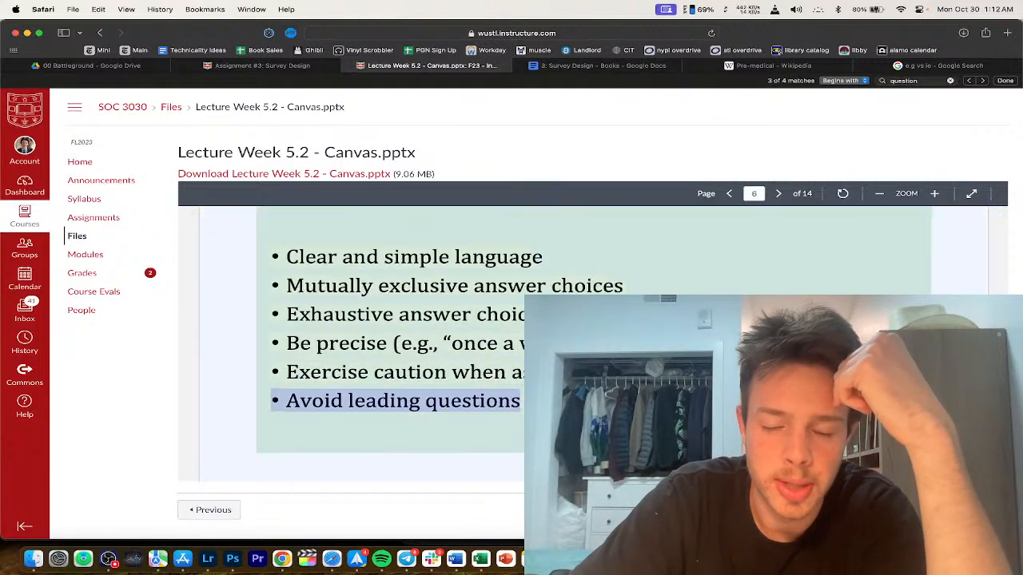
{"action": "left_click_drag", "start_coordinate": [436, 341], "coordinate": [481, 400]}
{"action": "left_click", "coordinate": [480, 399]}
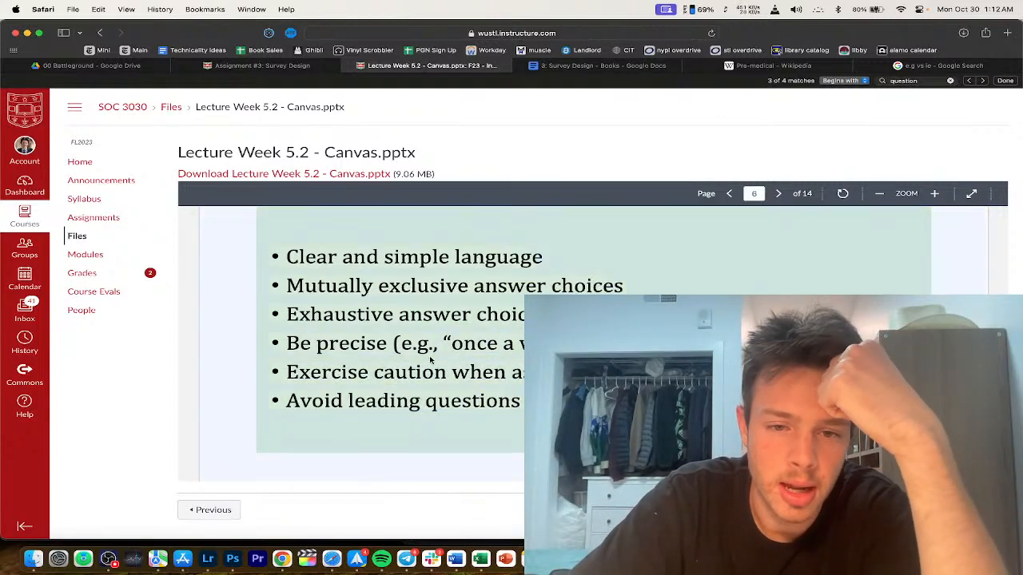
{"action": "double_click", "coordinate": [437, 373]}
{"action": "triple_click", "coordinate": [437, 373]}
{"action": "left_click", "coordinate": [446, 400]}
{"action": "triple_click", "coordinate": [480, 399]}
{"action": "left_click", "coordinate": [513, 389]}
Step: Back in the survey document, delete the Reading Section heading
{"action": "left_click", "coordinate": [598, 65]}
{"action": "scroll", "coordinate": [394, 317], "scroll_direction": "down", "scroll_amount": 3}
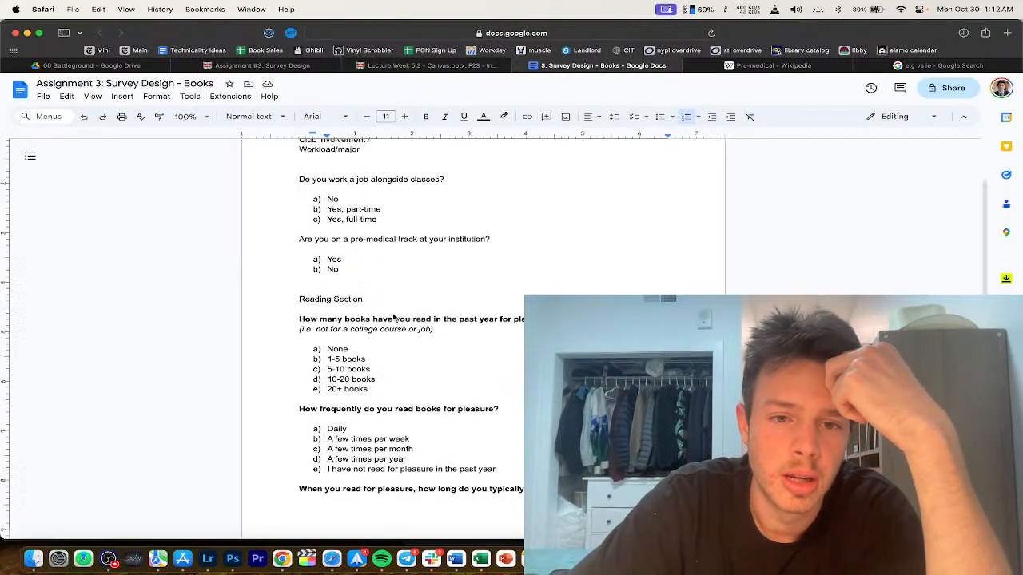
{"action": "scroll", "coordinate": [393, 317], "scroll_direction": "down", "scroll_amount": 1}
{"action": "scroll", "coordinate": [360, 179], "scroll_direction": "down", "scroll_amount": 2}
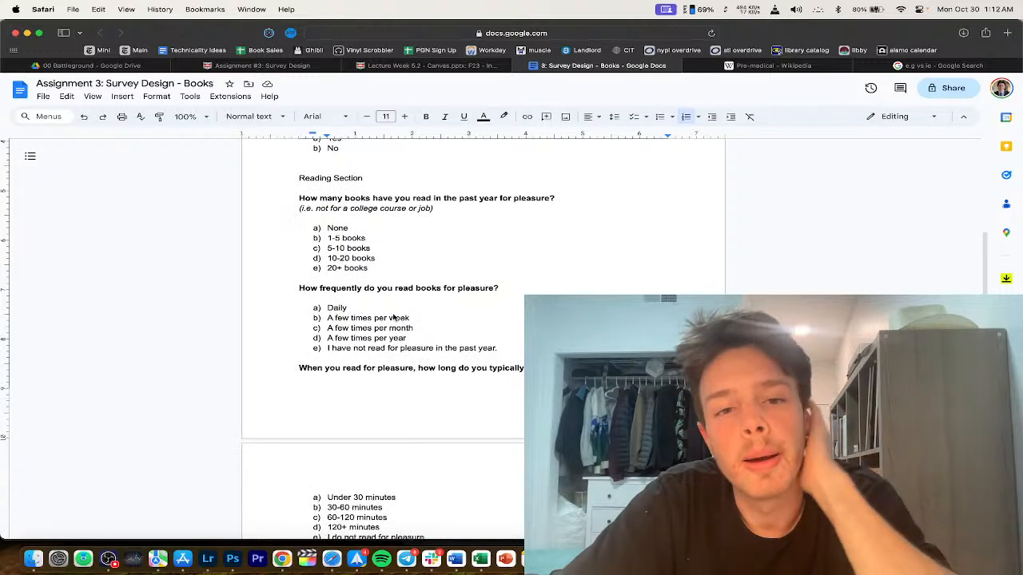
{"action": "scroll", "coordinate": [360, 184], "scroll_direction": "up", "scroll_amount": 3}
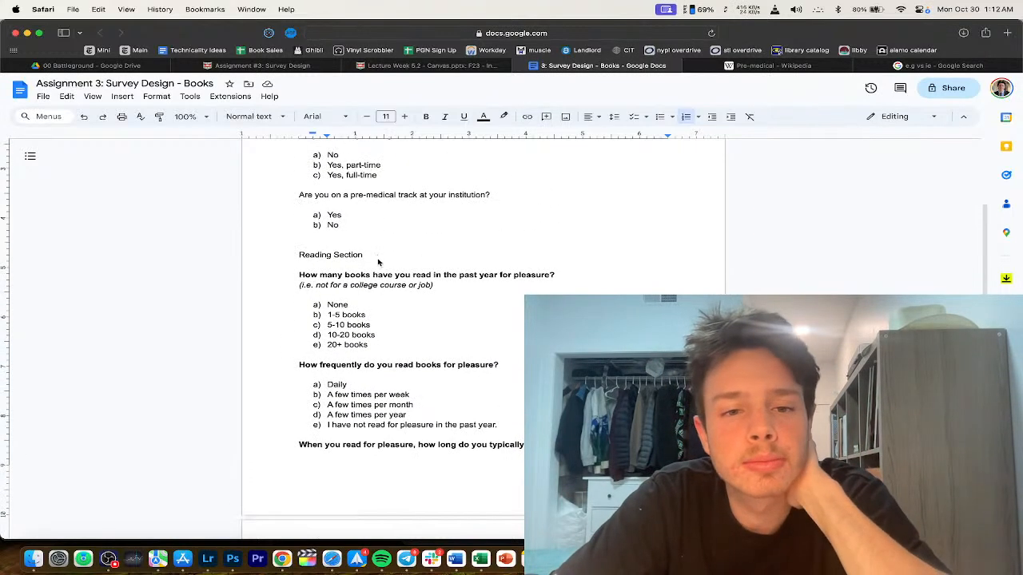
{"action": "left_click_drag", "start_coordinate": [366, 256], "coordinate": [271, 262]}
{"action": "key", "text": "BackSpace"}
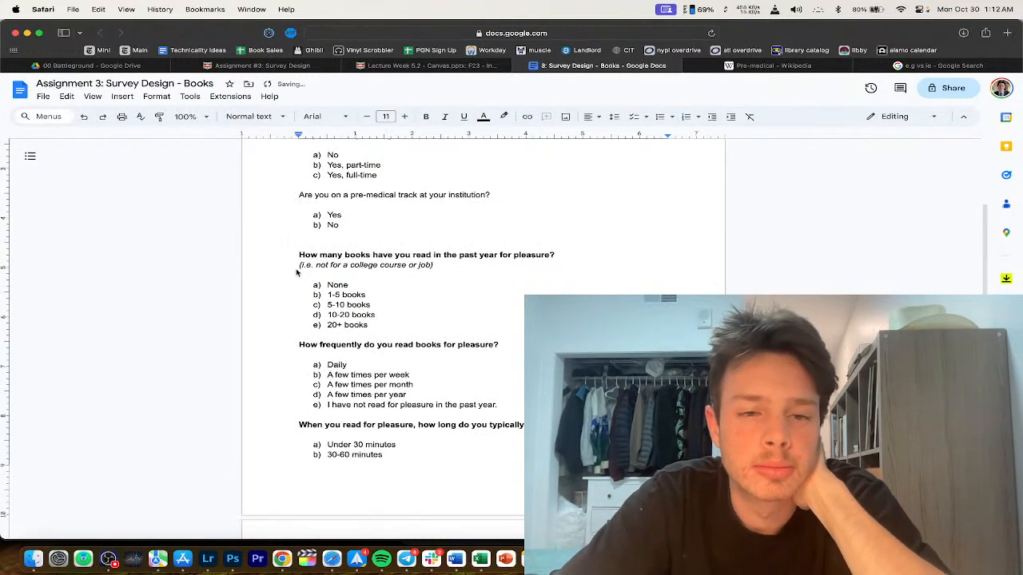
Step: Move 'for pleasure' to sit before 'in the past year' in the books-read question
{"action": "scroll", "coordinate": [308, 272], "scroll_direction": "down", "scroll_amount": 2}
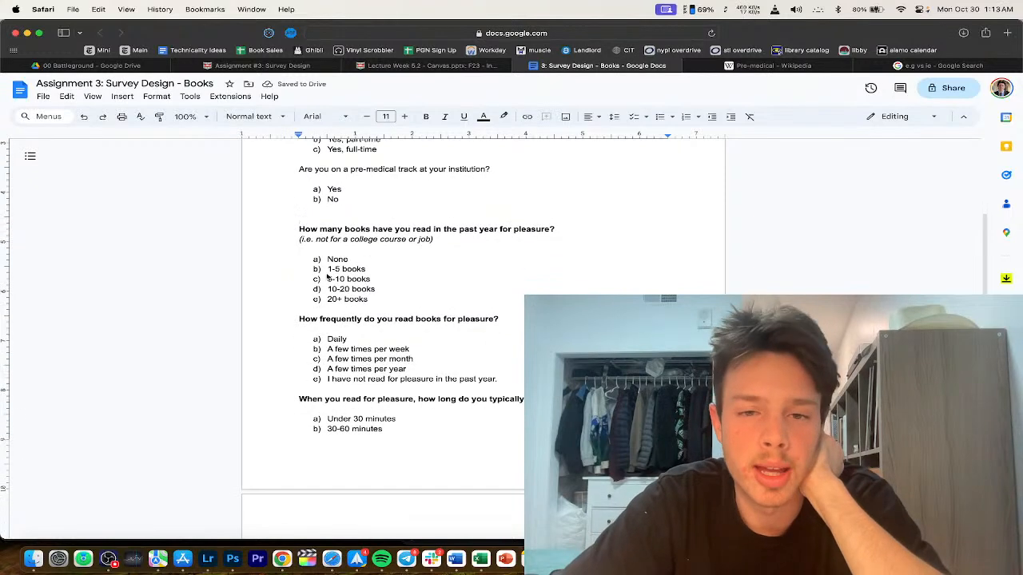
{"action": "scroll", "coordinate": [343, 263], "scroll_direction": "down", "scroll_amount": 1}
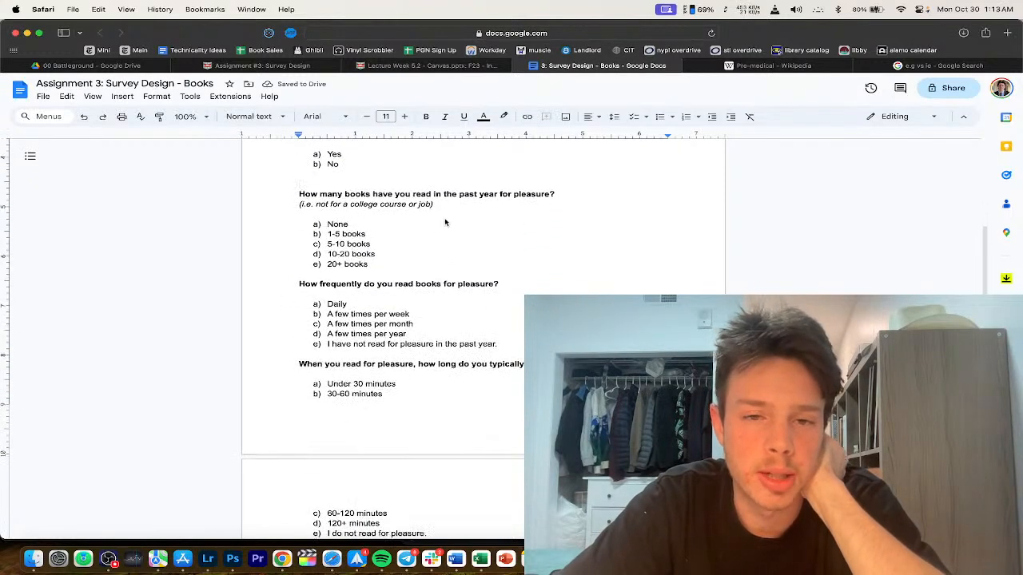
{"action": "left_click_drag", "start_coordinate": [550, 194], "coordinate": [499, 194]}
{"action": "key", "text": "super+c"}
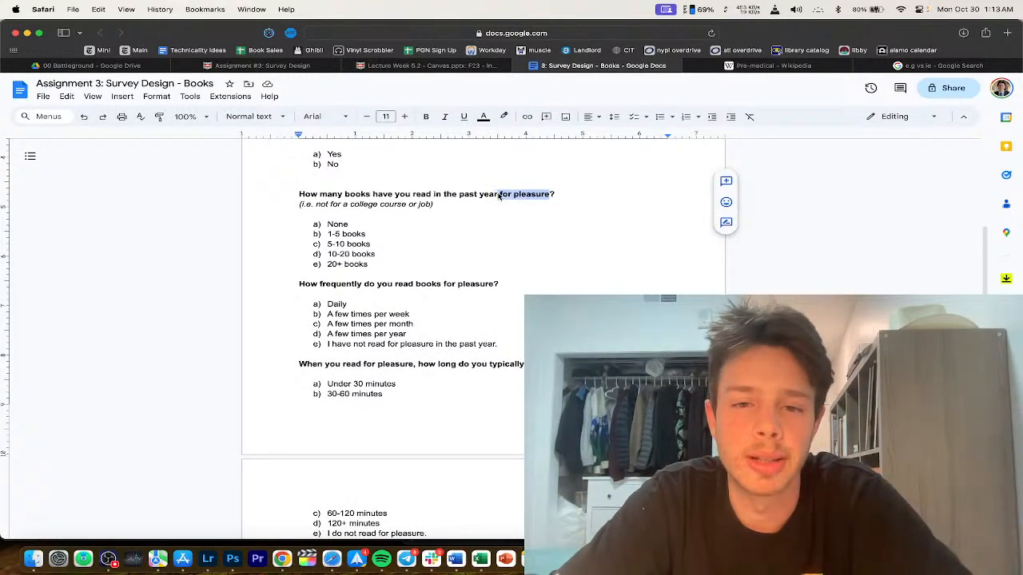
{"action": "key", "text": "BackSpace"}
{"action": "key", "text": "alt+Left"}
{"action": "key", "text": "alt+Left"}
{"action": "key", "text": "alt+Left"}
{"action": "key", "text": "alt+Left"}
{"action": "key", "text": "super+v"}
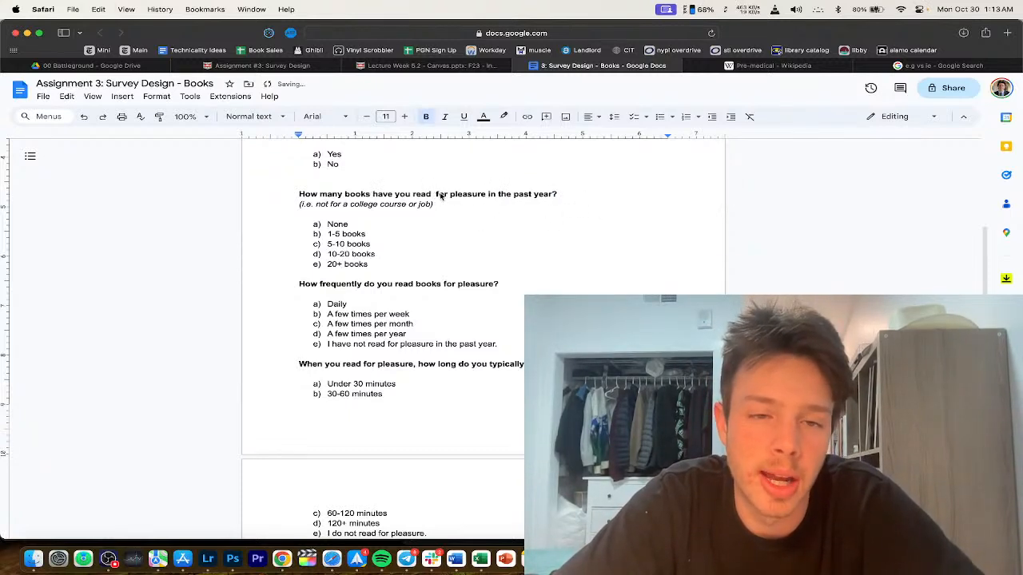
{"action": "key", "text": "BackSpace"}
Step: Review the reading questions down to the physical-versus-digital question and the Audiobooks? note
{"action": "scroll", "coordinate": [390, 214], "scroll_direction": "down", "scroll_amount": 2}
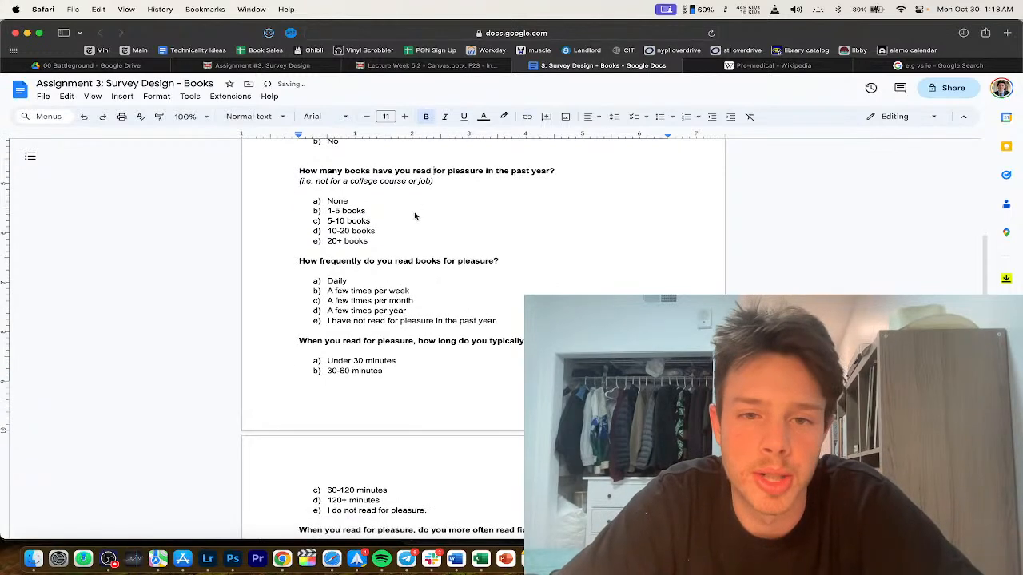
{"action": "scroll", "coordinate": [448, 267], "scroll_direction": "down", "scroll_amount": 2}
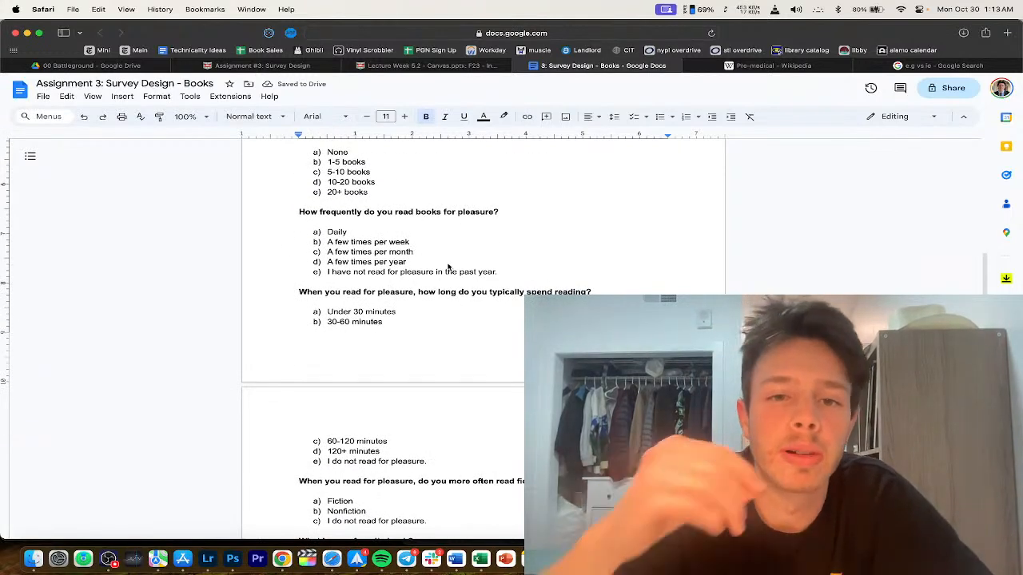
{"action": "scroll", "coordinate": [419, 255], "scroll_direction": "down", "scroll_amount": 1}
{"action": "scroll", "coordinate": [418, 270], "scroll_direction": "down", "scroll_amount": 1}
{"action": "left_click", "coordinate": [402, 208]}
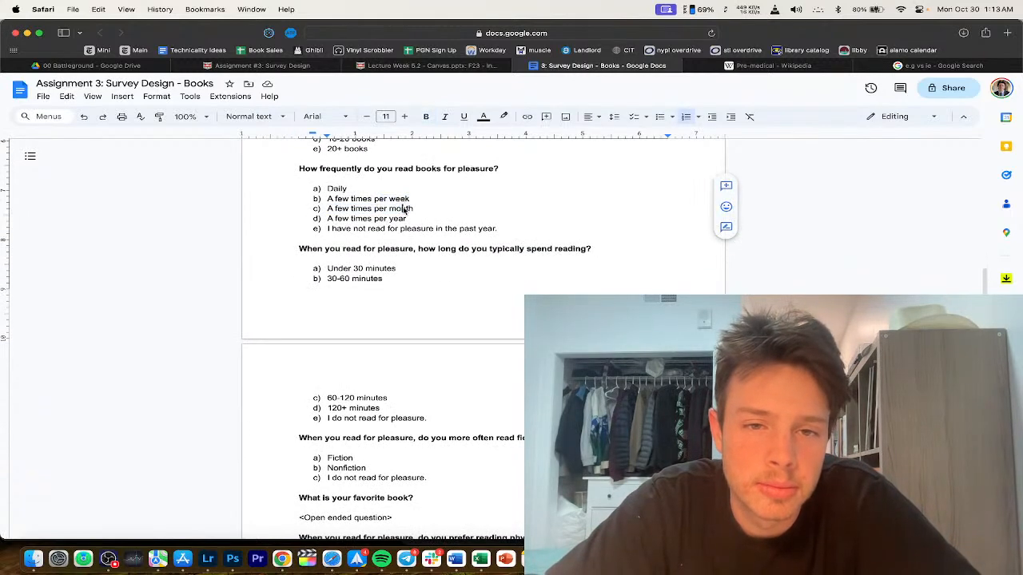
{"action": "scroll", "coordinate": [405, 240], "scroll_direction": "down", "scroll_amount": 1}
{"action": "scroll", "coordinate": [396, 234], "scroll_direction": "down", "scroll_amount": 1}
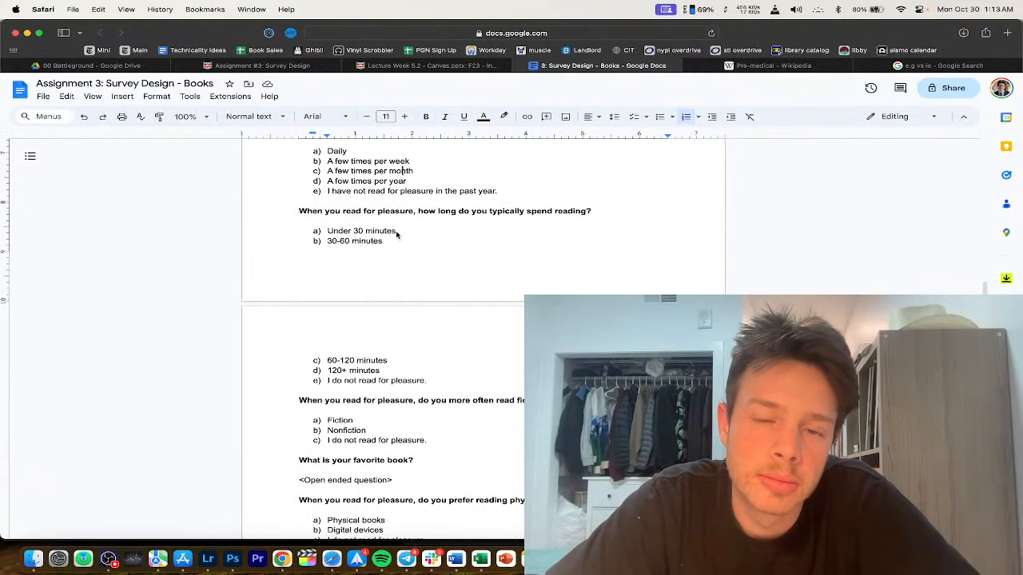
{"action": "scroll", "coordinate": [401, 210], "scroll_direction": "down", "scroll_amount": 2}
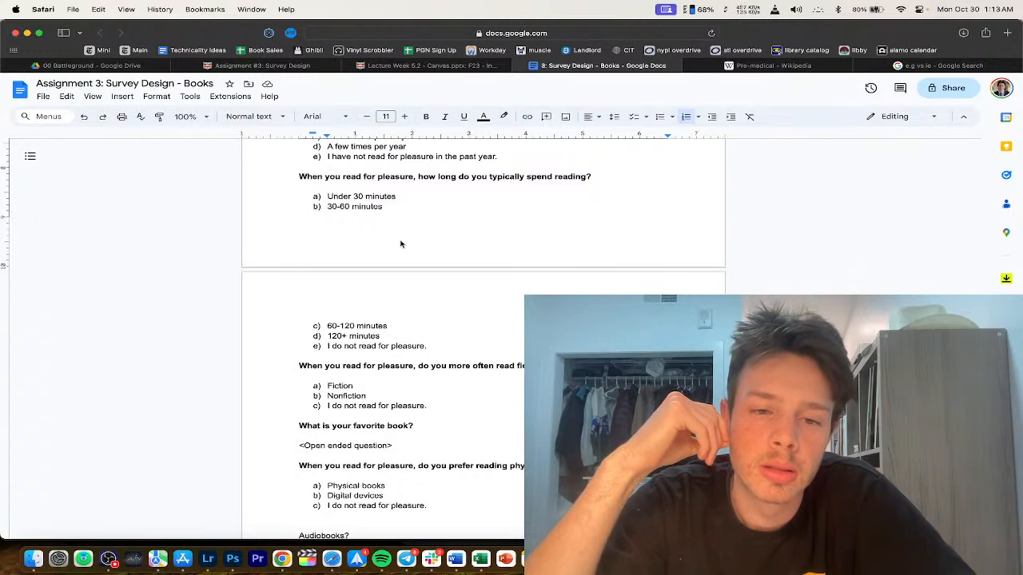
{"action": "scroll", "coordinate": [402, 243], "scroll_direction": "down", "scroll_amount": 5}
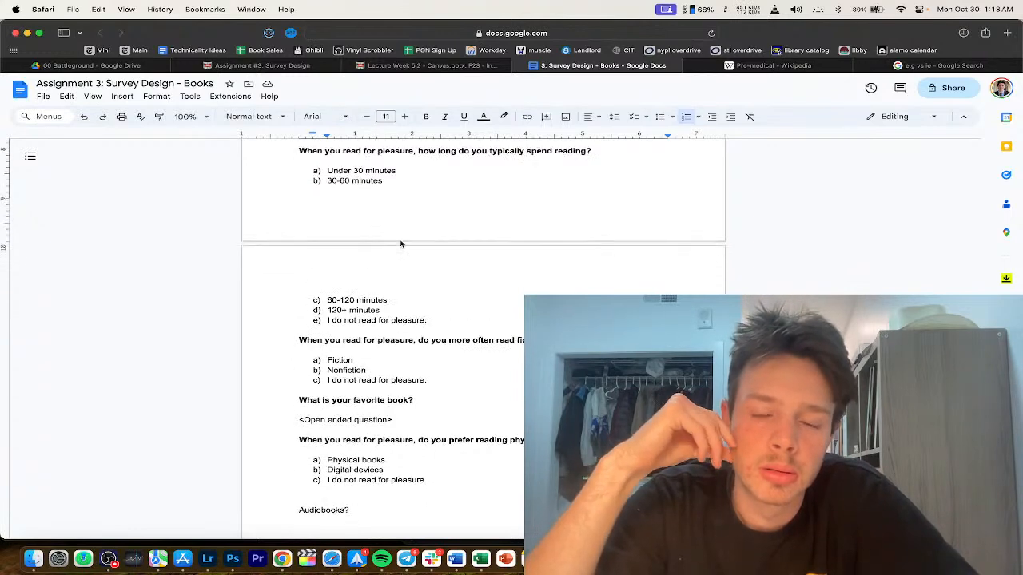
{"action": "scroll", "coordinate": [402, 244], "scroll_direction": "down", "scroll_amount": 2}
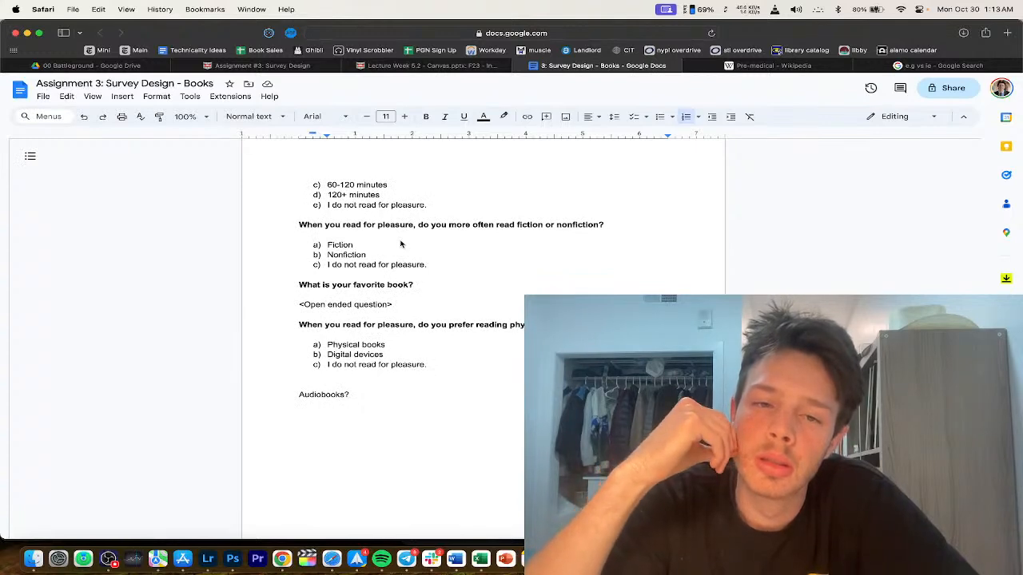
Step: Replace 'When' with 'If' at the start of the reading-time, fiction and physical-versus-digital questions
{"action": "scroll", "coordinate": [401, 243], "scroll_direction": "up", "scroll_amount": 14}
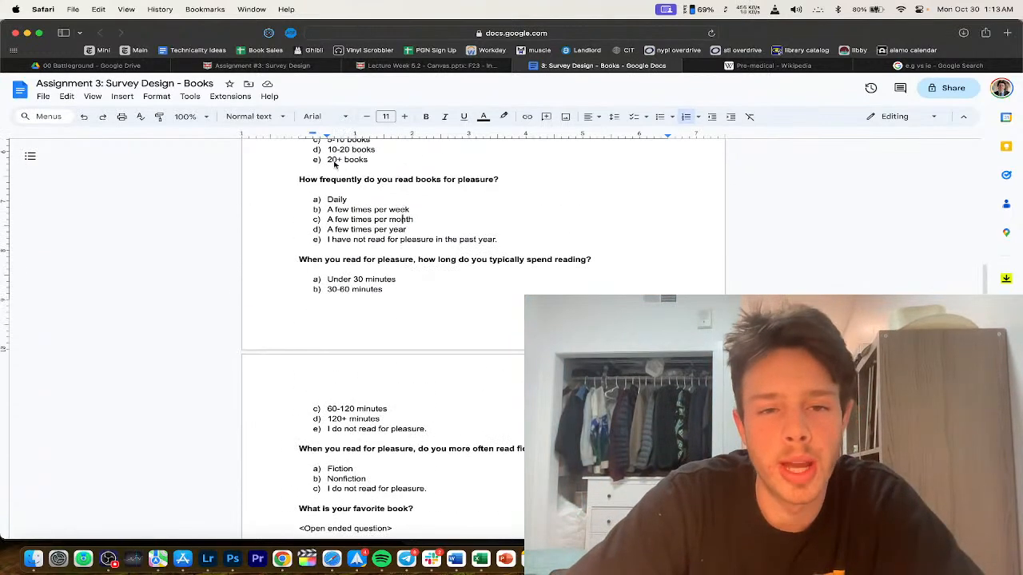
{"action": "scroll", "coordinate": [335, 164], "scroll_direction": "up", "scroll_amount": 1}
{"action": "double_click", "coordinate": [311, 324]}
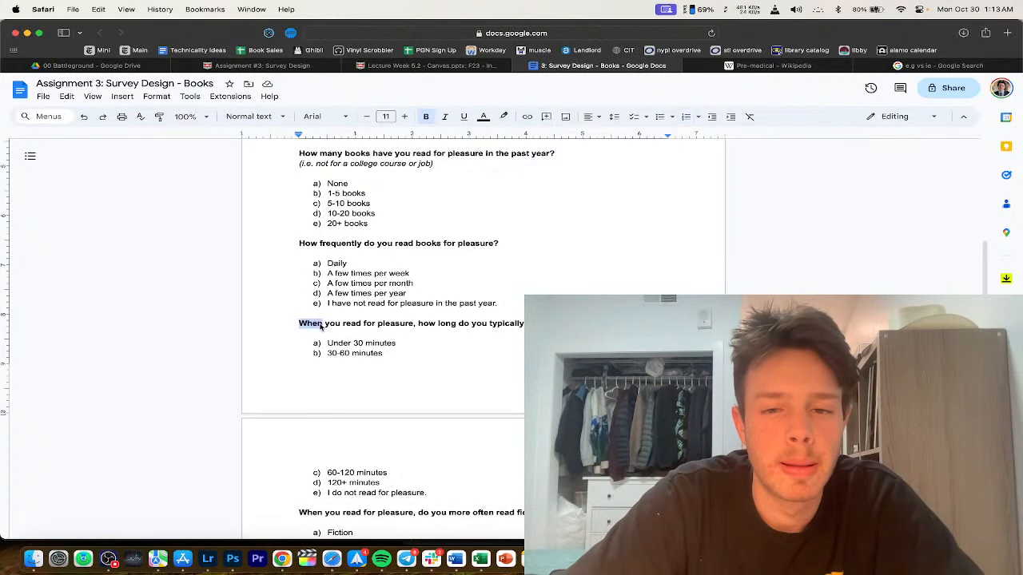
{"action": "type", "text": "If"}
{"action": "scroll", "coordinate": [368, 344], "scroll_direction": "down", "scroll_amount": 3}
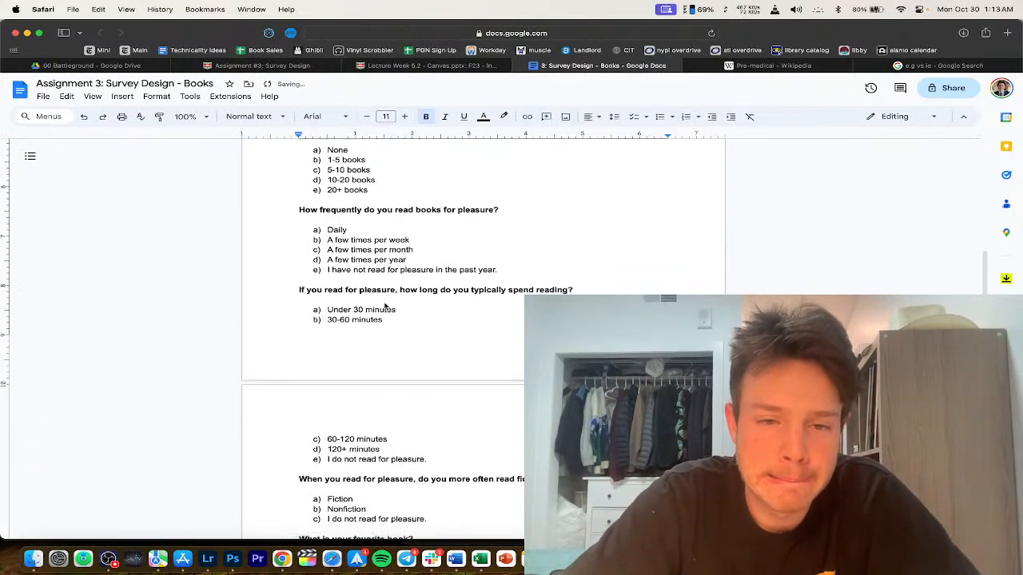
{"action": "scroll", "coordinate": [374, 347], "scroll_direction": "down", "scroll_amount": 3}
{"action": "double_click", "coordinate": [310, 413]}
{"action": "type", "text": "If"}
{"action": "scroll", "coordinate": [370, 343], "scroll_direction": "down", "scroll_amount": 10}
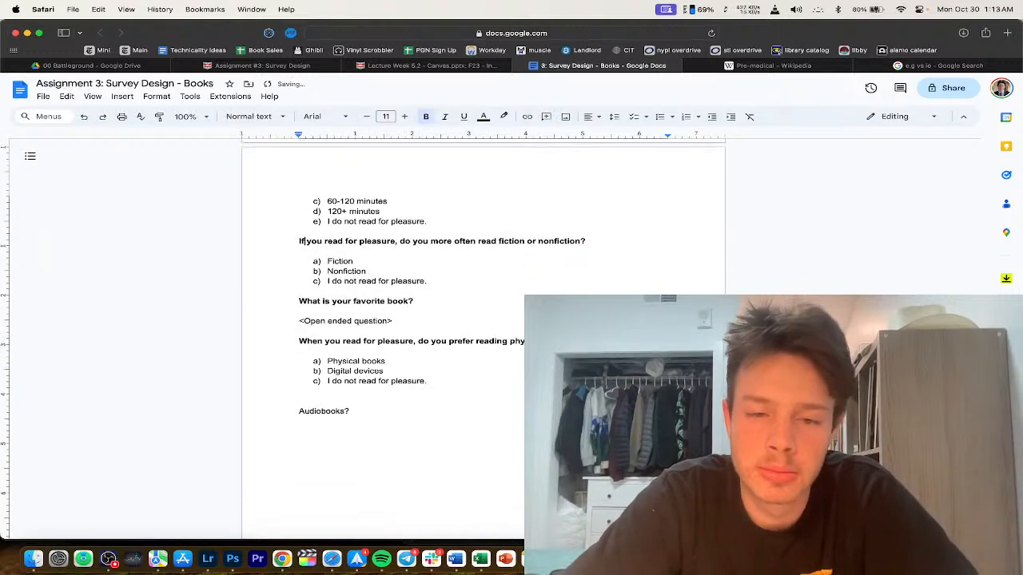
{"action": "triple_click", "coordinate": [383, 294]}
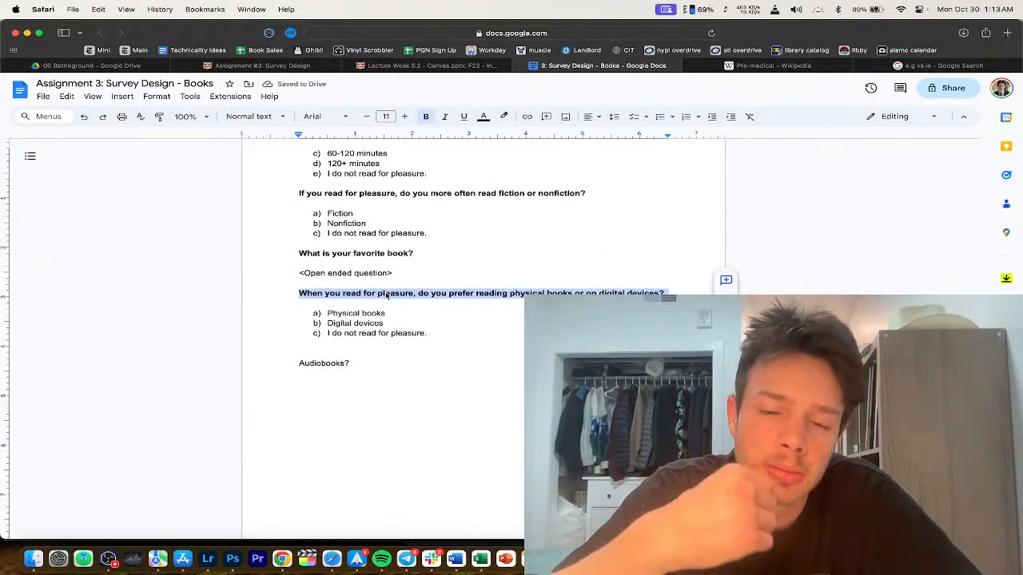
{"action": "double_click", "coordinate": [307, 294]}
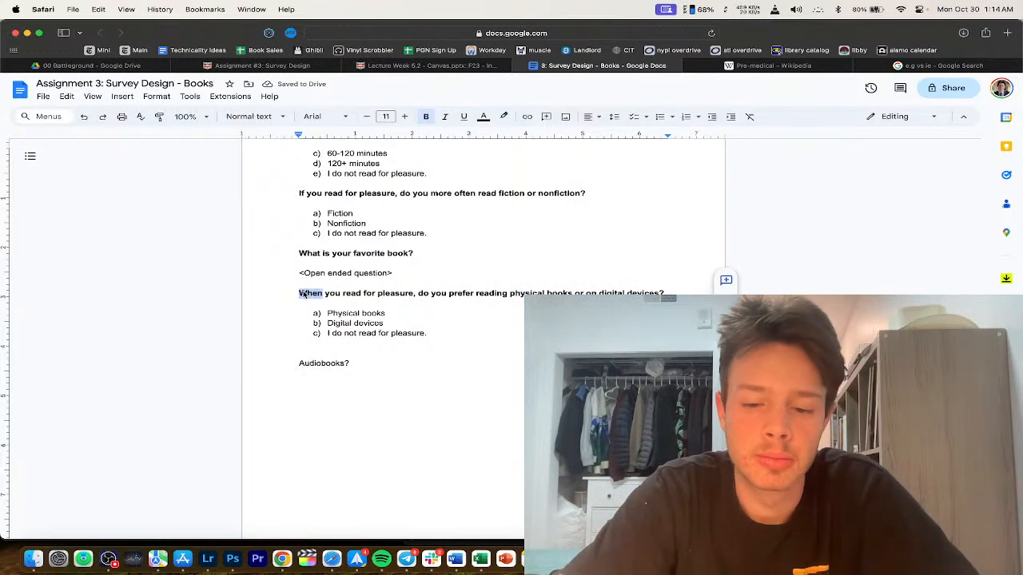
{"action": "type", "text": "If"}
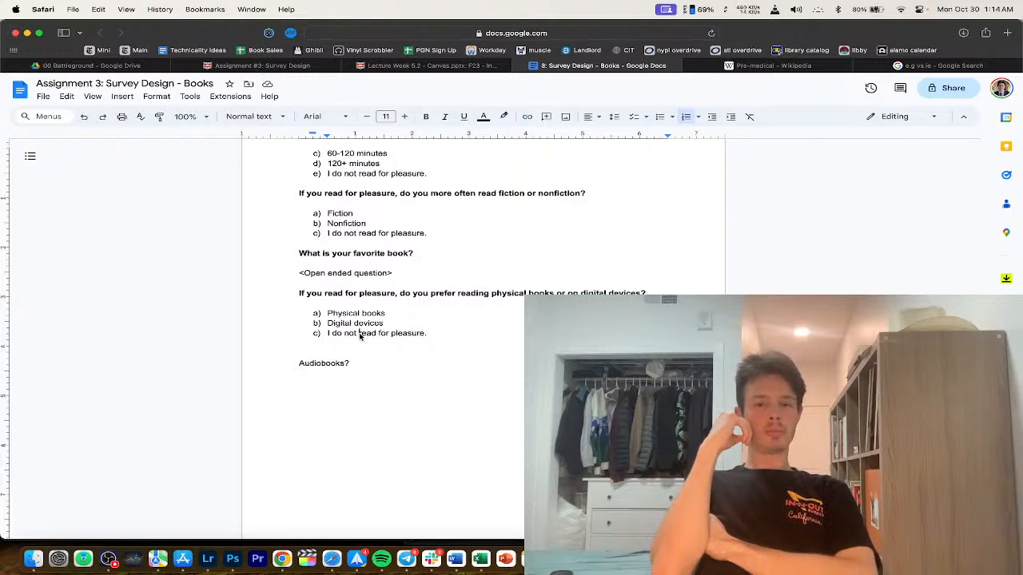
Step: Select the job and pre-medical questions, then place the caret below the pre-medical answers
{"action": "scroll", "coordinate": [359, 337], "scroll_direction": "up", "scroll_amount": 10}
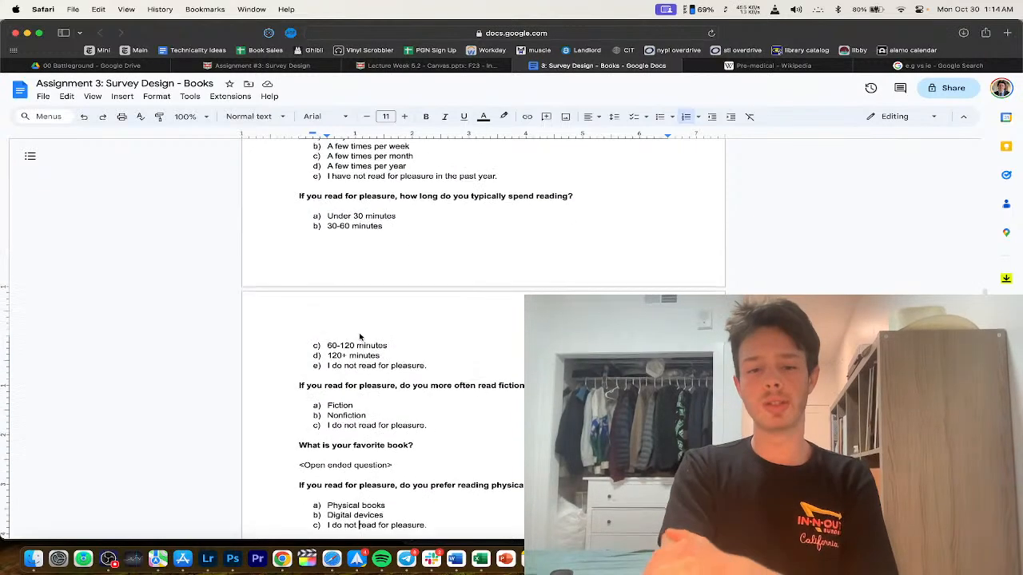
{"action": "left_click_drag", "start_coordinate": [340, 297], "coordinate": [370, 410]}
{"action": "left_click", "coordinate": [369, 412]}
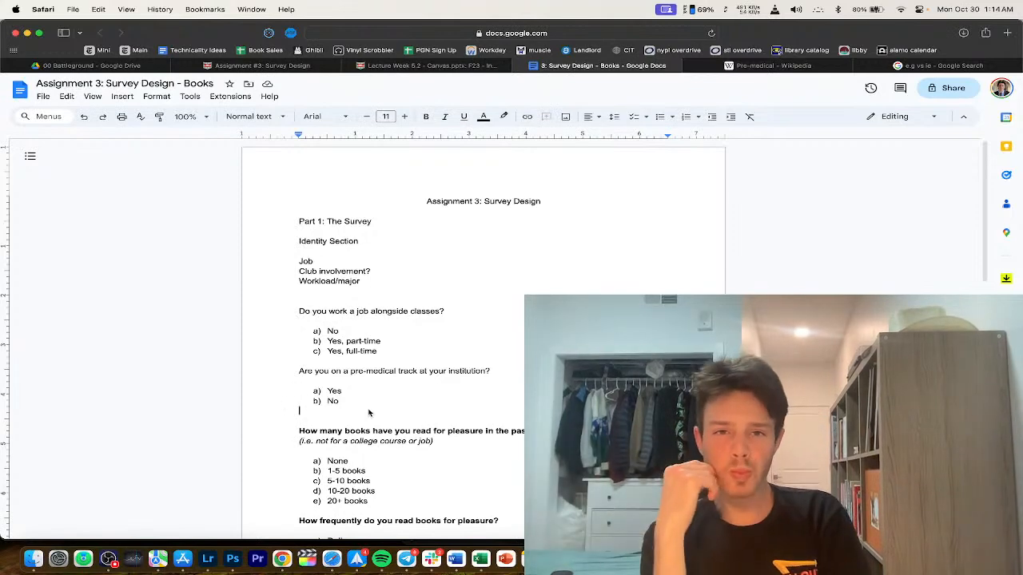
{"action": "left_click", "coordinate": [320, 66]}
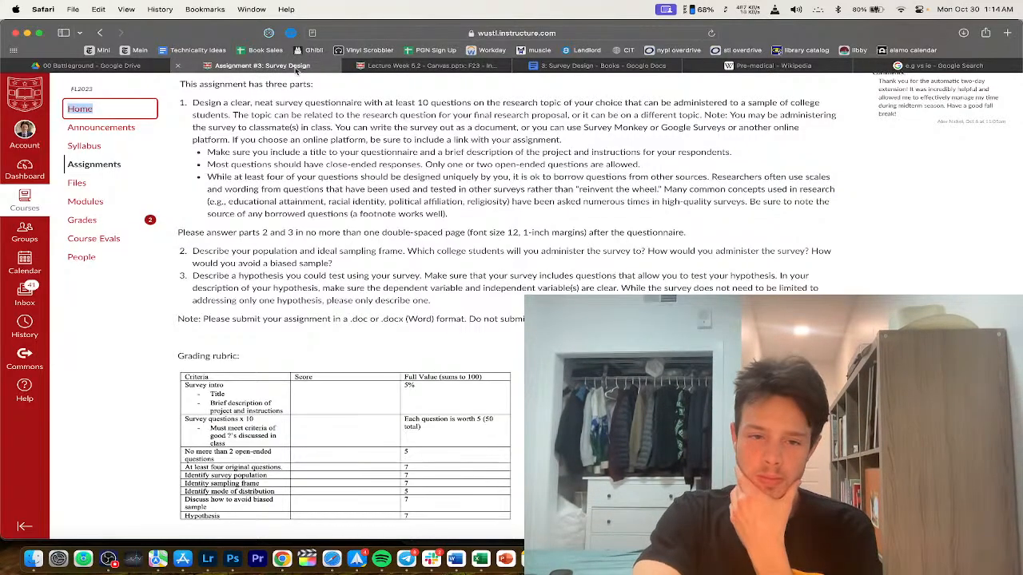
{"action": "scroll", "coordinate": [334, 378], "scroll_direction": "up", "scroll_amount": 5}
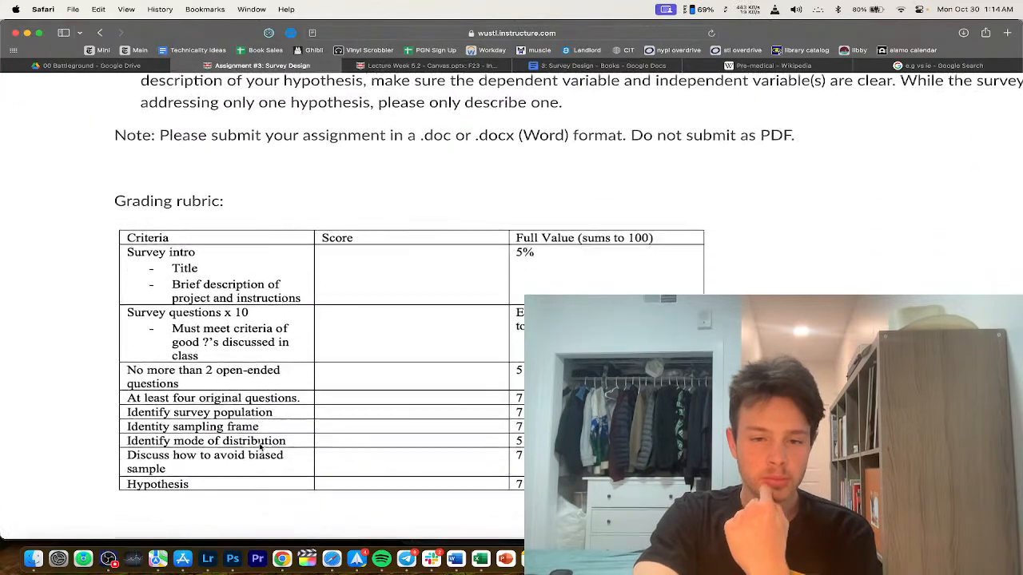
{"action": "scroll", "coordinate": [262, 424], "scroll_direction": "down", "scroll_amount": 2}
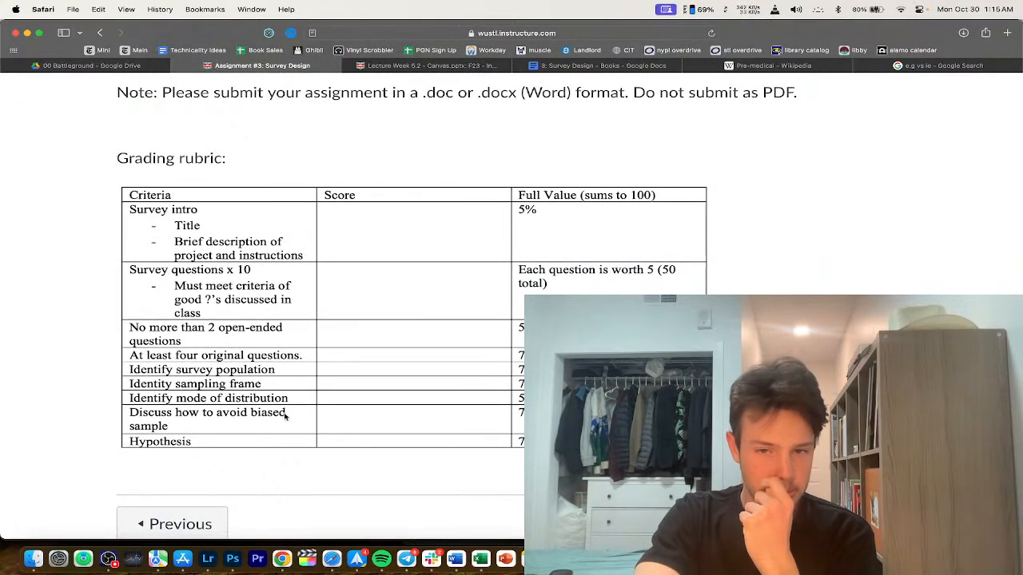
{"action": "scroll", "coordinate": [285, 417], "scroll_direction": "up", "scroll_amount": 4}
{"action": "left_click", "coordinate": [533, 65]}
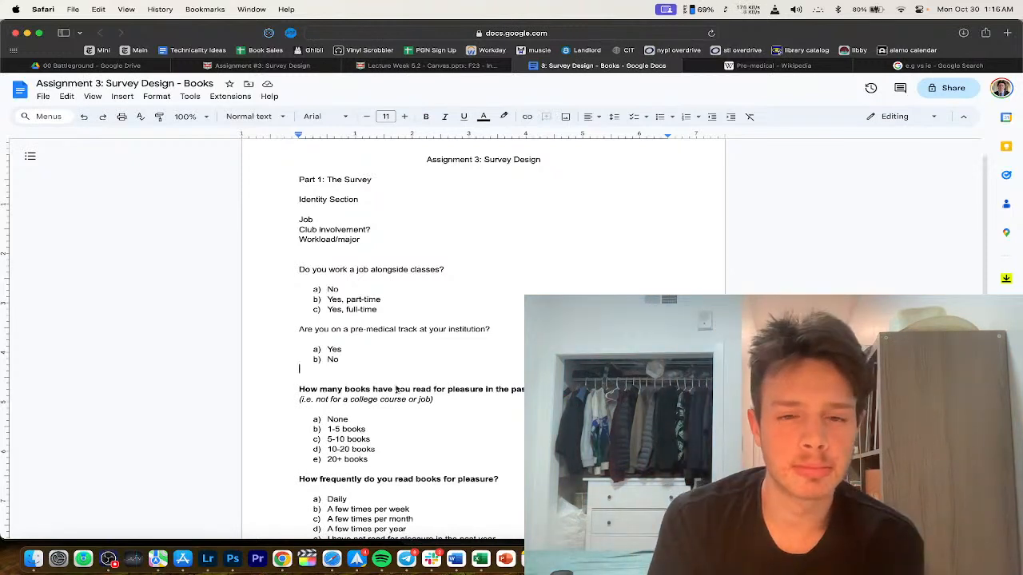
{"action": "left_click", "coordinate": [264, 64]}
{"action": "scroll", "coordinate": [381, 258], "scroll_direction": "up", "scroll_amount": 5}
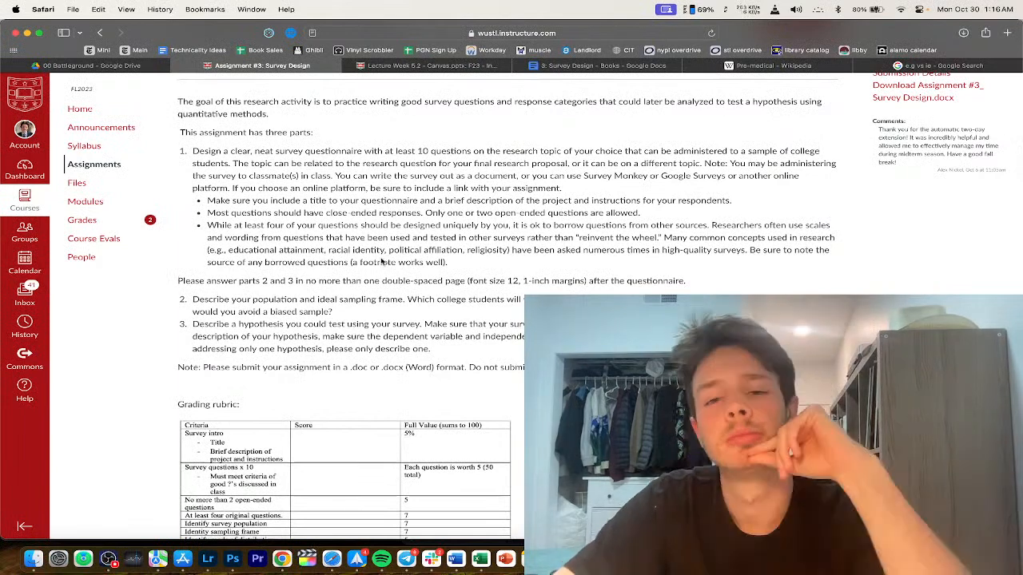
{"action": "triple_click", "coordinate": [461, 234]}
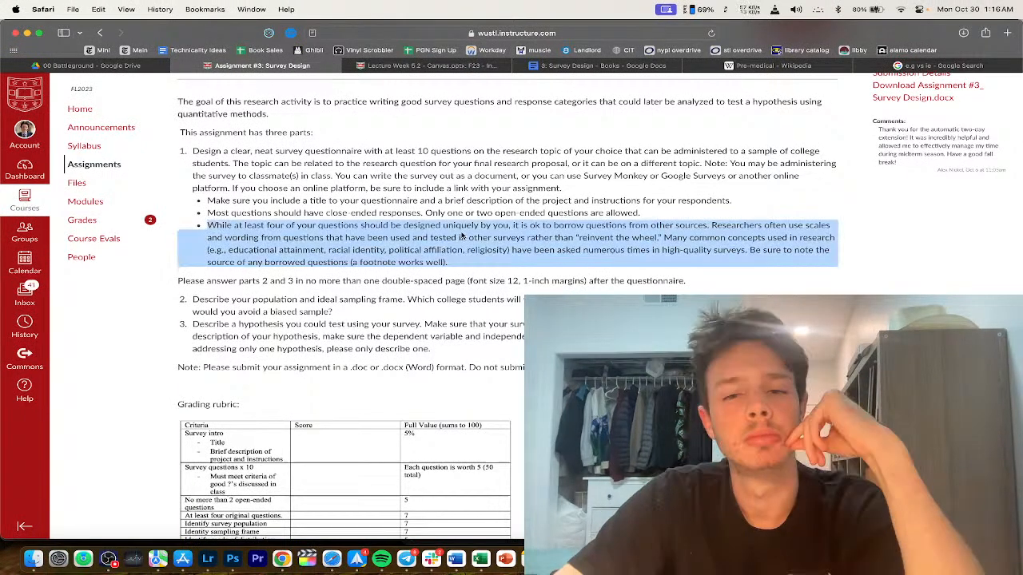
{"action": "left_click", "coordinate": [461, 234]}
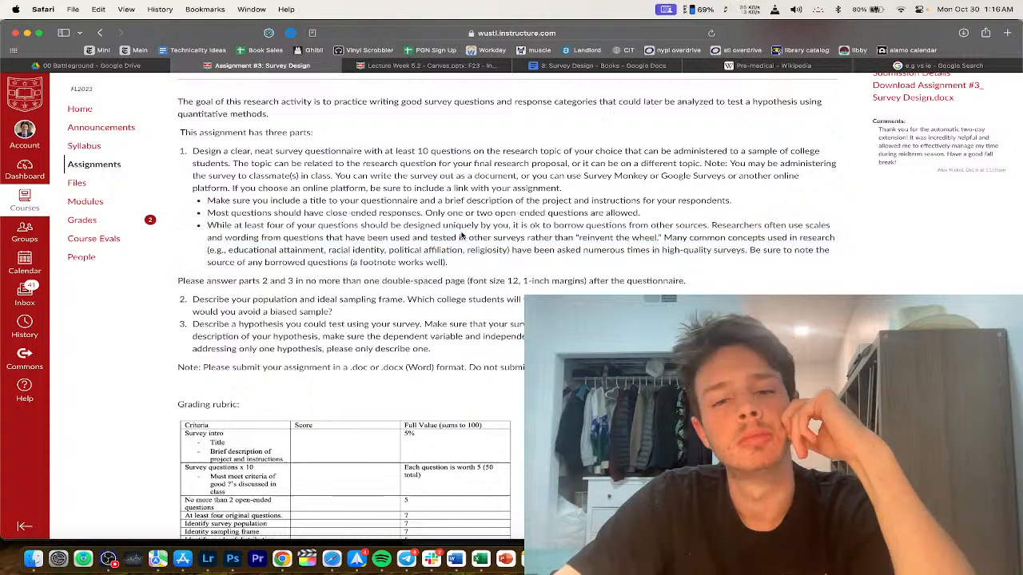
{"action": "left_click", "coordinate": [570, 66]}
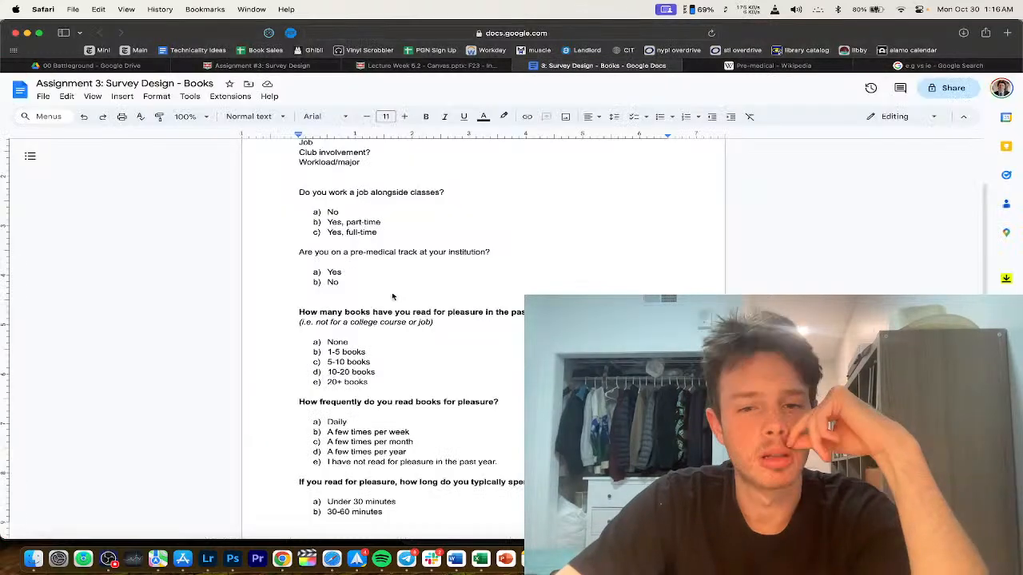
Step: Add a new plain line after the pre-medical answer 'b) No'
{"action": "scroll", "coordinate": [412, 249], "scroll_direction": "down", "scroll_amount": 1}
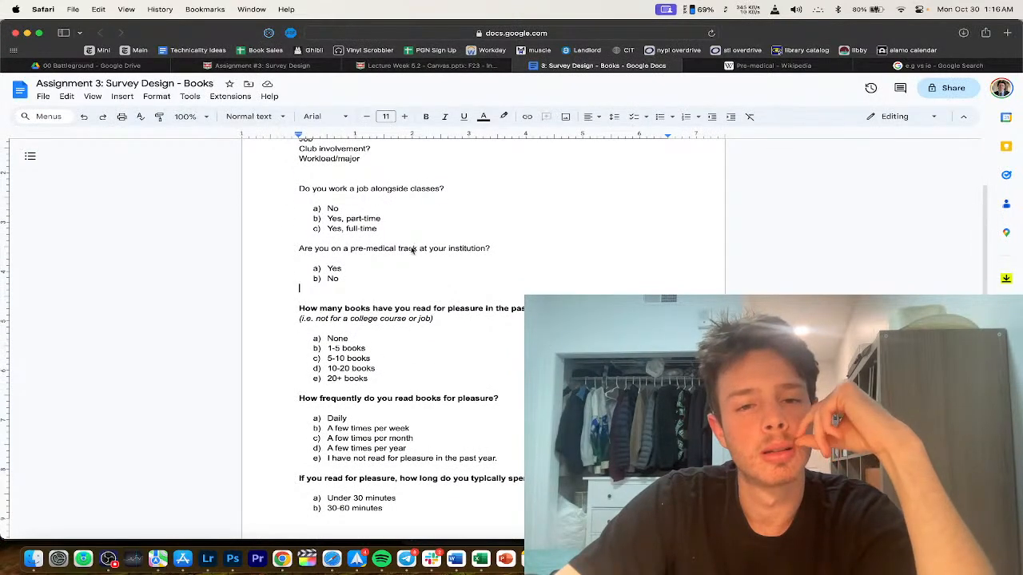
{"action": "triple_click", "coordinate": [411, 251]}
{"action": "scroll", "coordinate": [397, 275], "scroll_direction": "down", "scroll_amount": 1}
{"action": "scroll", "coordinate": [397, 275], "scroll_direction": "down", "scroll_amount": 1}
{"action": "left_click", "coordinate": [393, 248]}
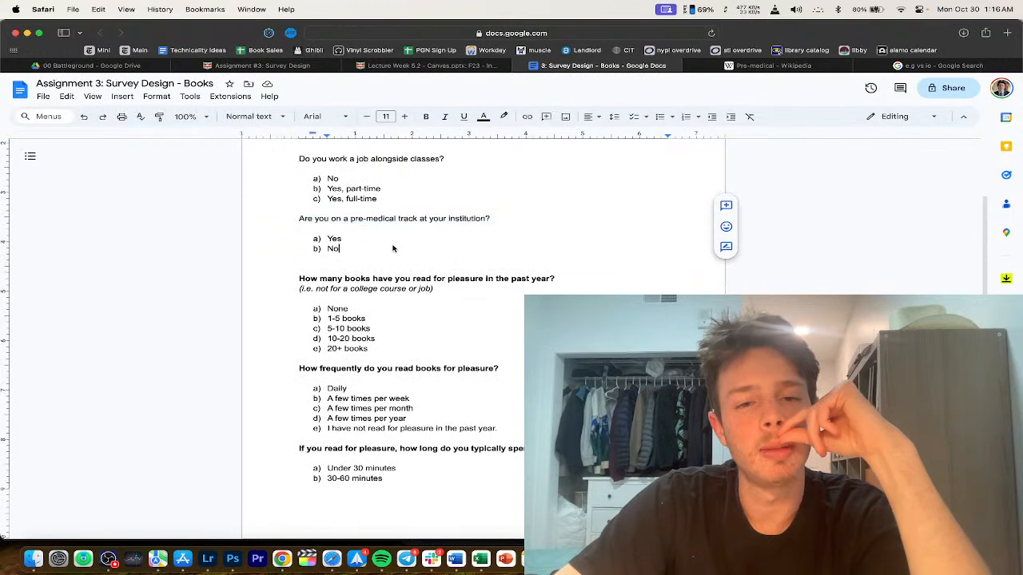
{"action": "key", "text": "Return"}
{"action": "key", "text": "Return"}
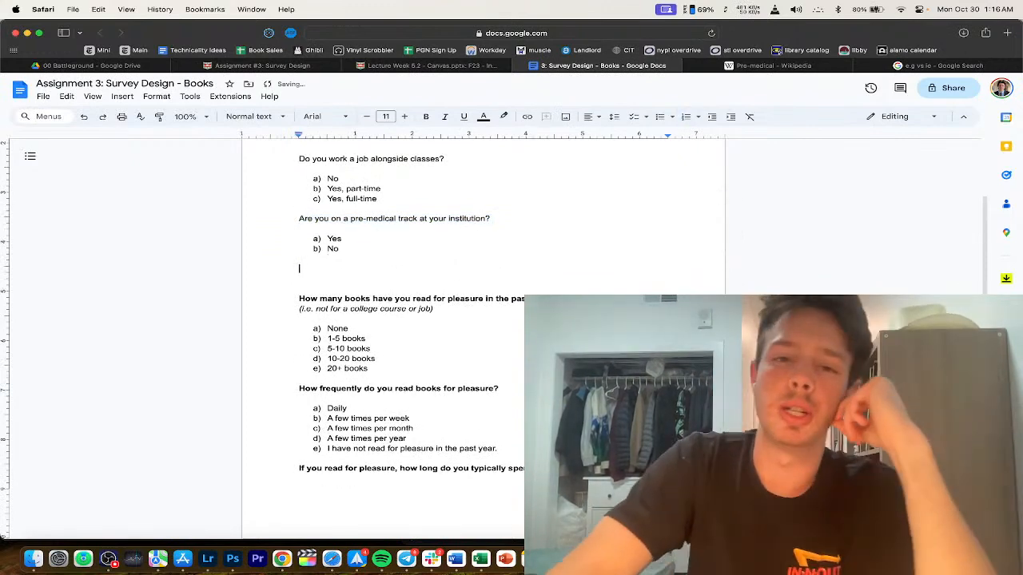
Step: Select the 'Club involvement?' draft note
{"action": "scroll", "coordinate": [483, 319], "scroll_direction": "up", "scroll_amount": 1}
{"action": "scroll", "coordinate": [344, 278], "scroll_direction": "up", "scroll_amount": 5}
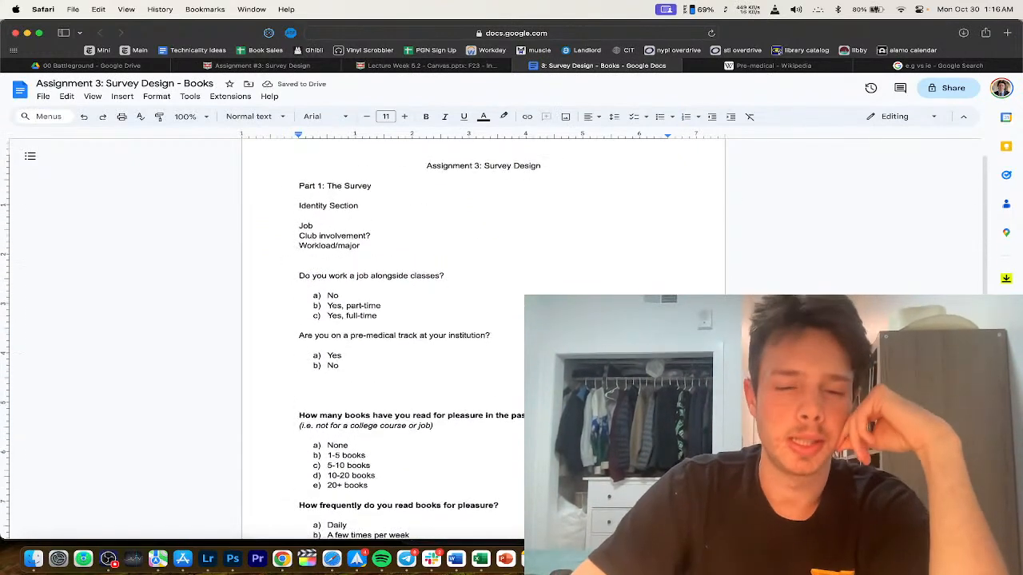
{"action": "triple_click", "coordinate": [343, 273]}
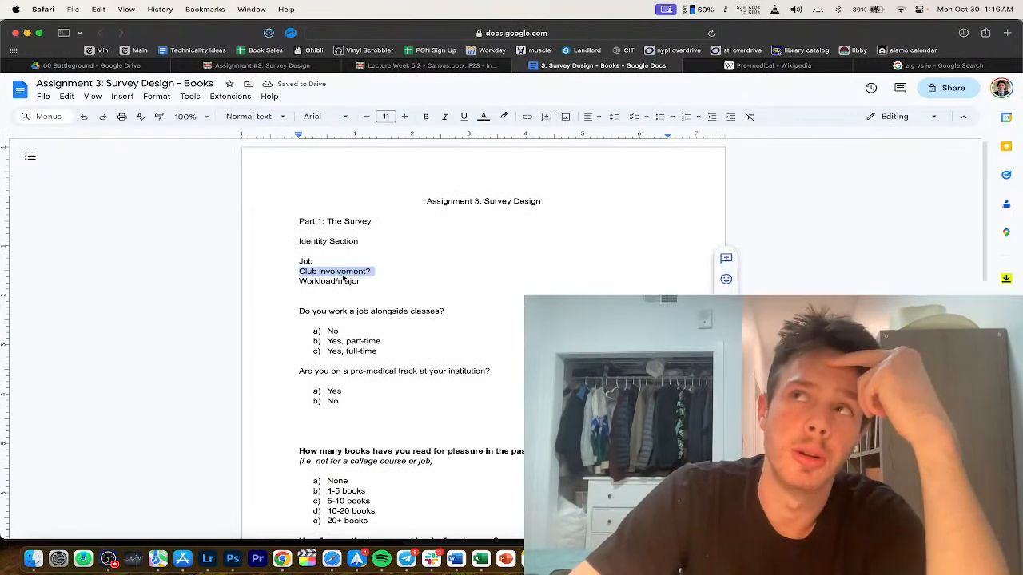
{"action": "triple_click", "coordinate": [344, 274]}
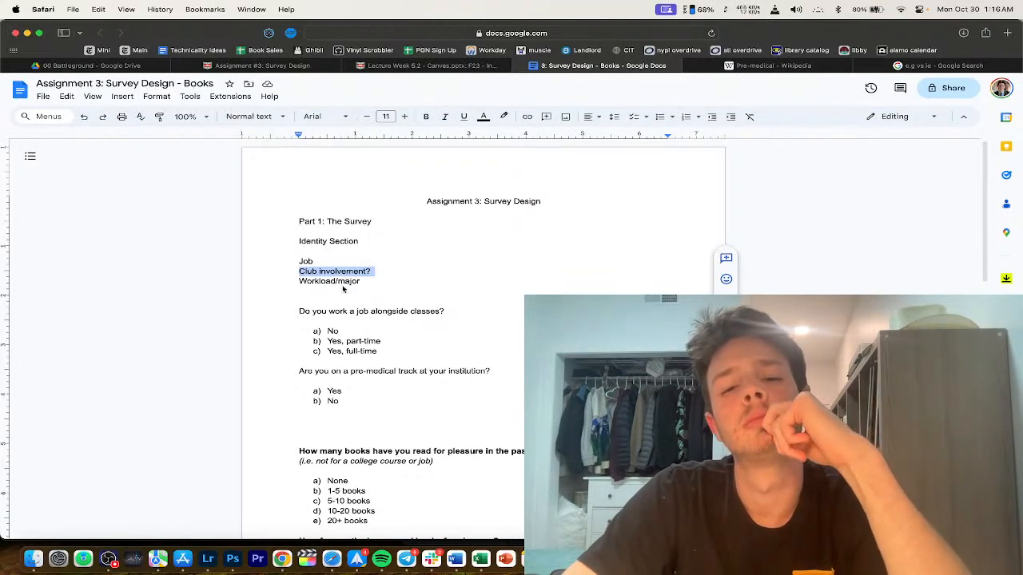
Step: Start typing the question on weekly hours spent on extracurricular activities and check its spelling
{"action": "scroll", "coordinate": [344, 292], "scroll_direction": "down", "scroll_amount": 2}
{"action": "scroll", "coordinate": [343, 293], "scroll_direction": "up", "scroll_amount": 2}
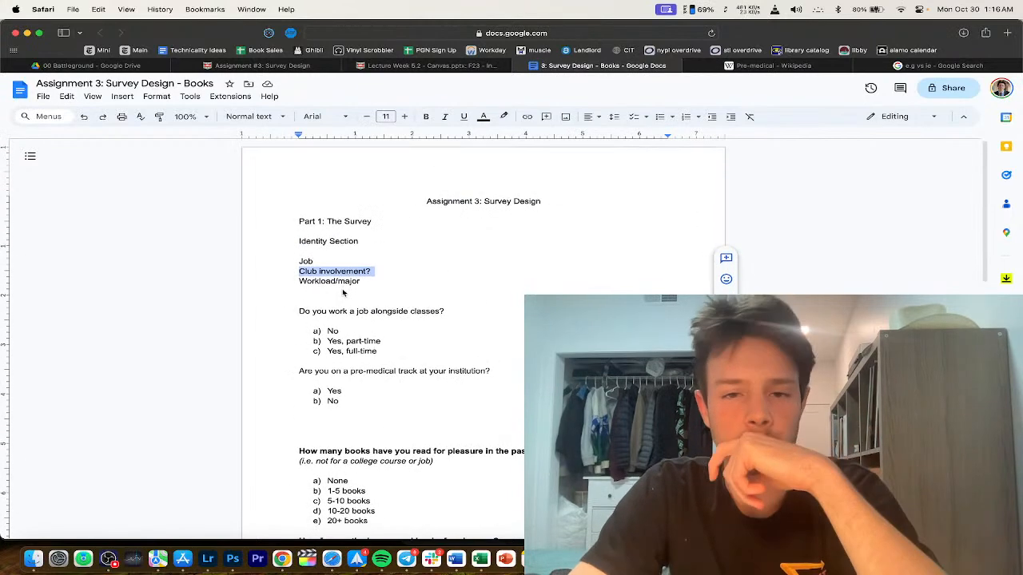
{"action": "left_click", "coordinate": [327, 416]}
{"action": "key", "text": "Return"}
{"action": "type", "text": "How man"}
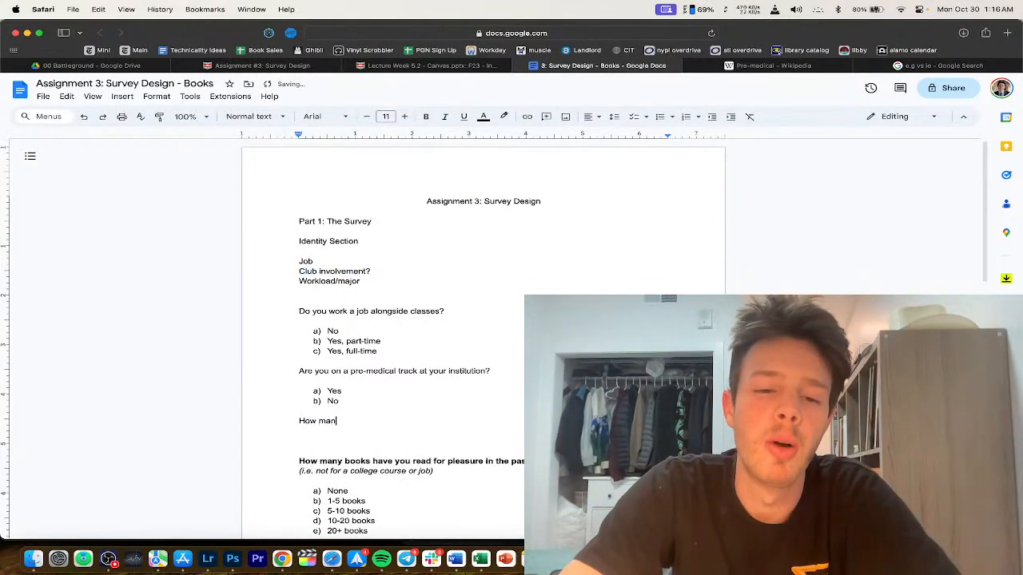
{"action": "type", "text": "y hours per week "}
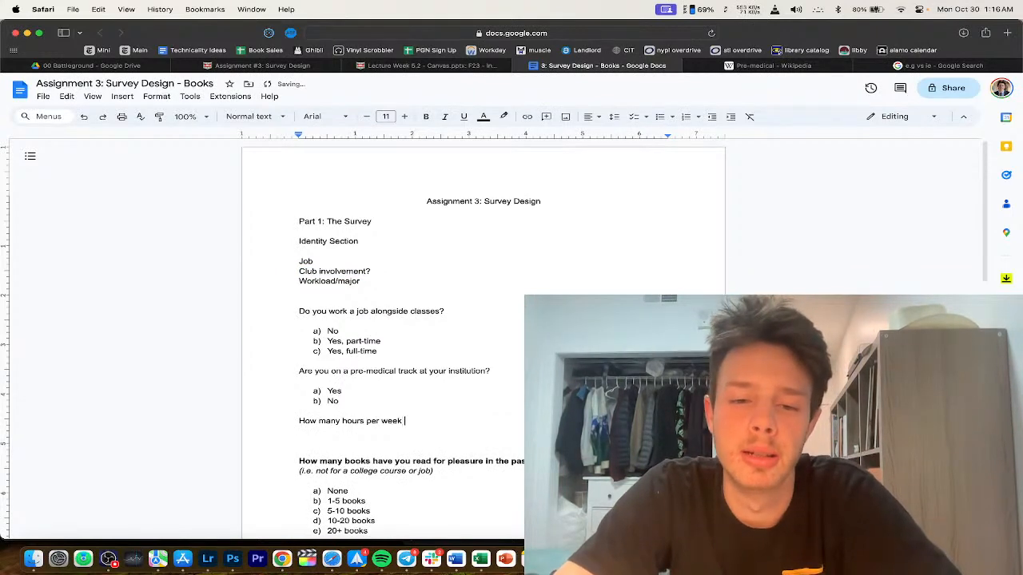
{"action": "type", "text": "fo you spend on "}
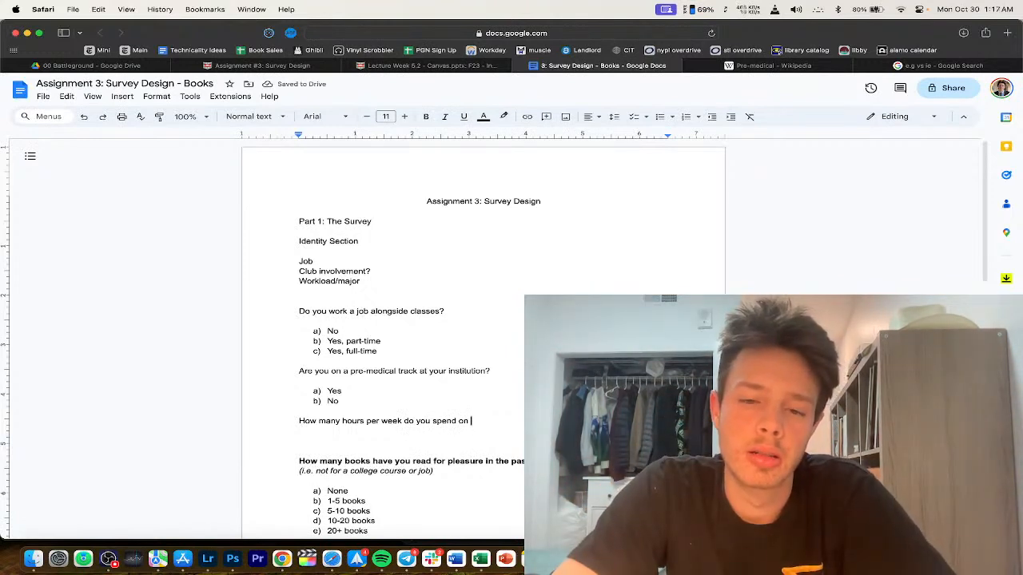
{"action": "type", "text": "extra"}
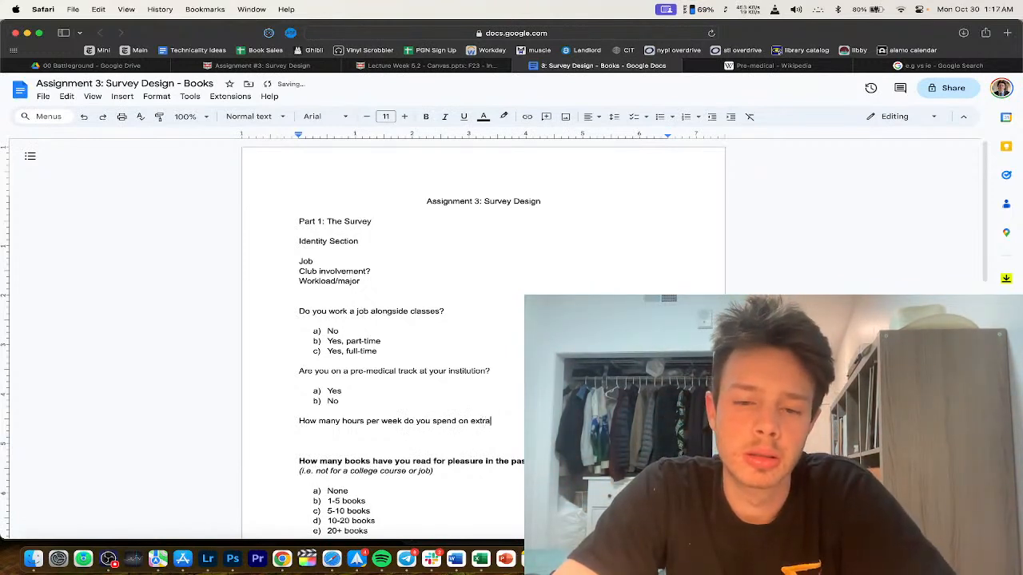
{"action": "type", "text": "cinricu"}
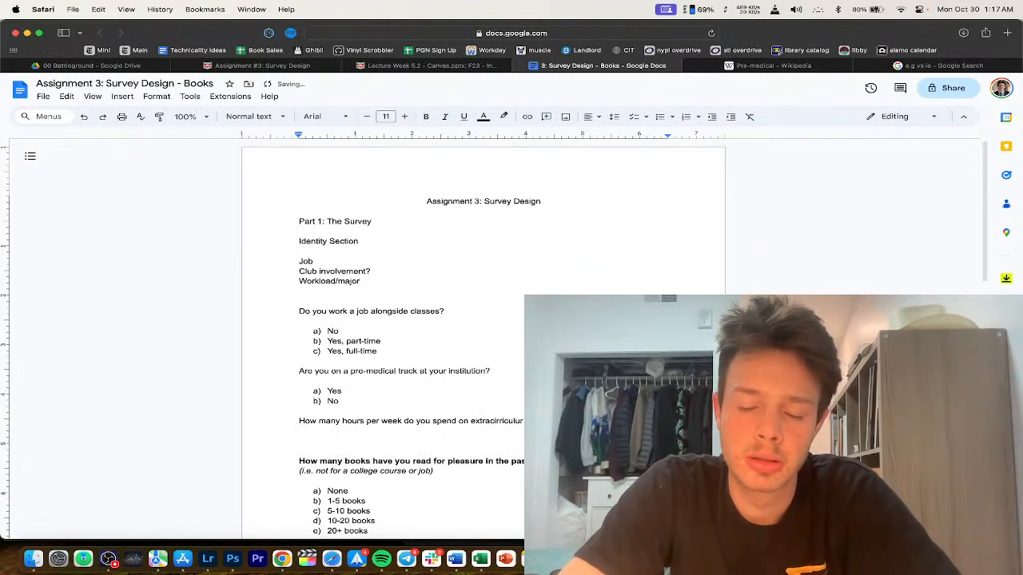
{"action": "left_click", "coordinate": [493, 431]}
Step: Accept the 'extracurricular' spelling fix and search Google for 'clubs washu' in a new tab
{"action": "left_click", "coordinate": [500, 409]}
{"action": "key", "text": "super+t"}
{"action": "type", "text": "clubs washu"}
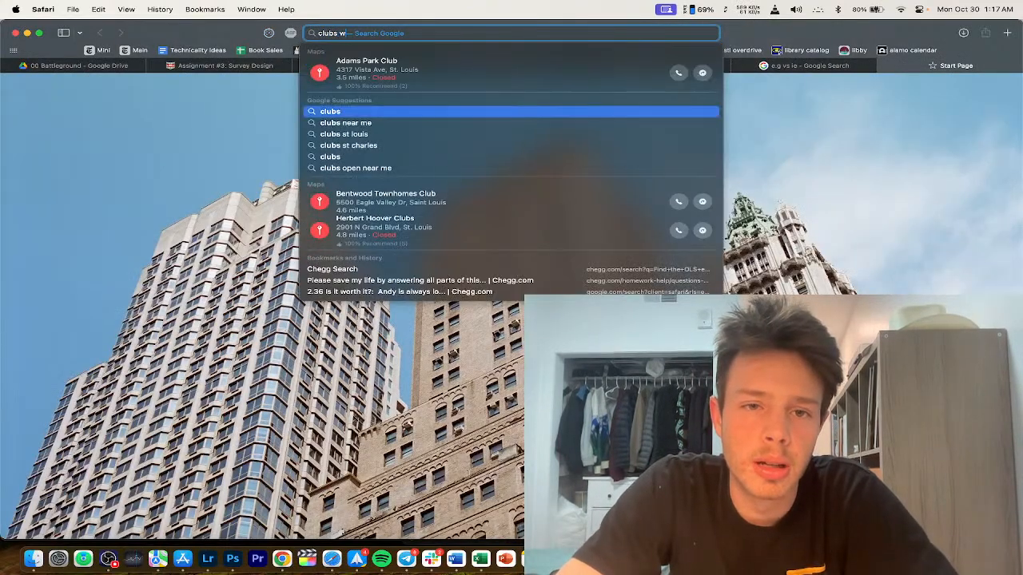
{"action": "key", "text": "Return"}
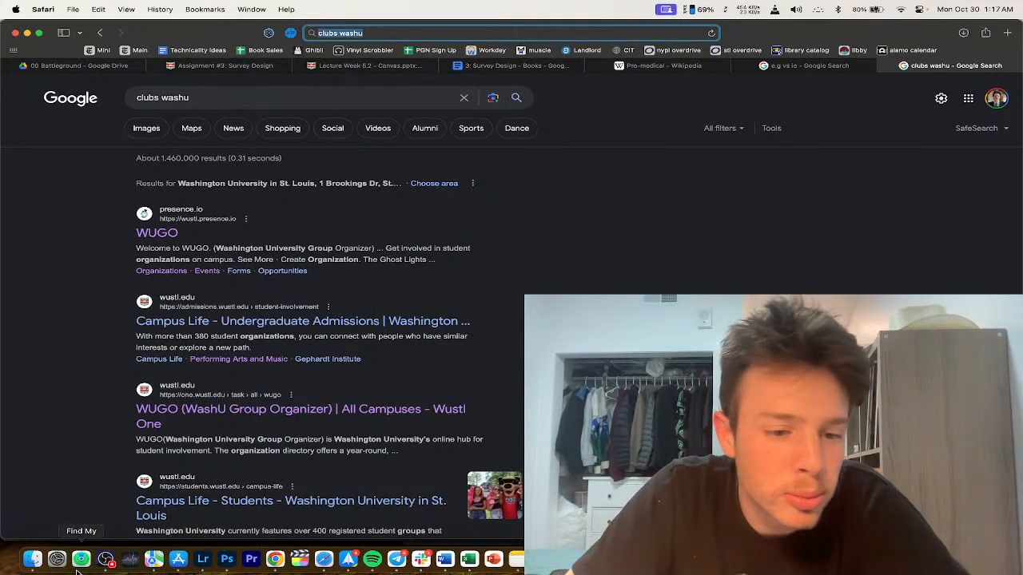
Step: Open the WUGO student organization result from the search results
{"action": "left_click", "coordinate": [105, 568]}
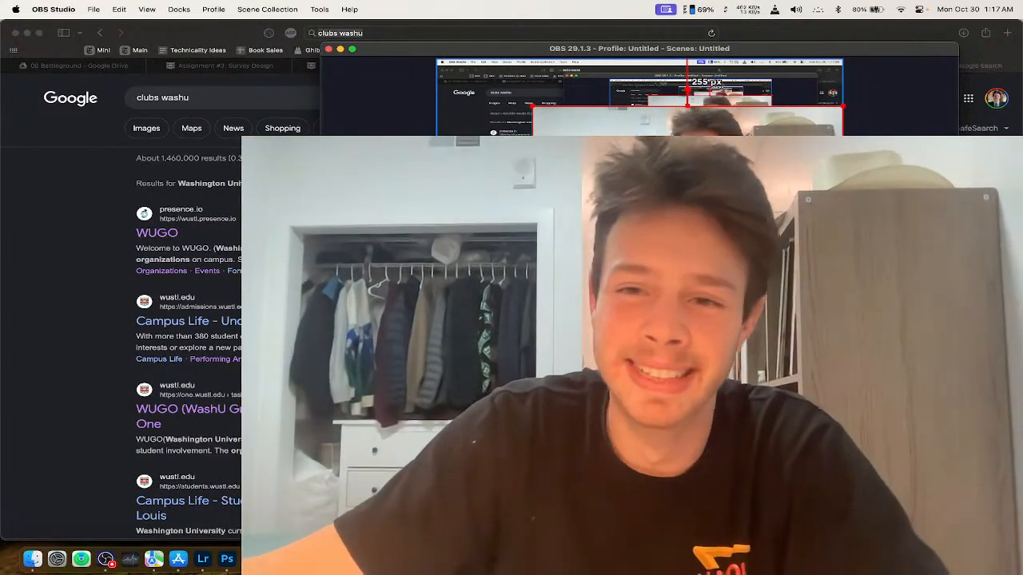
{"action": "key", "text": "super+h"}
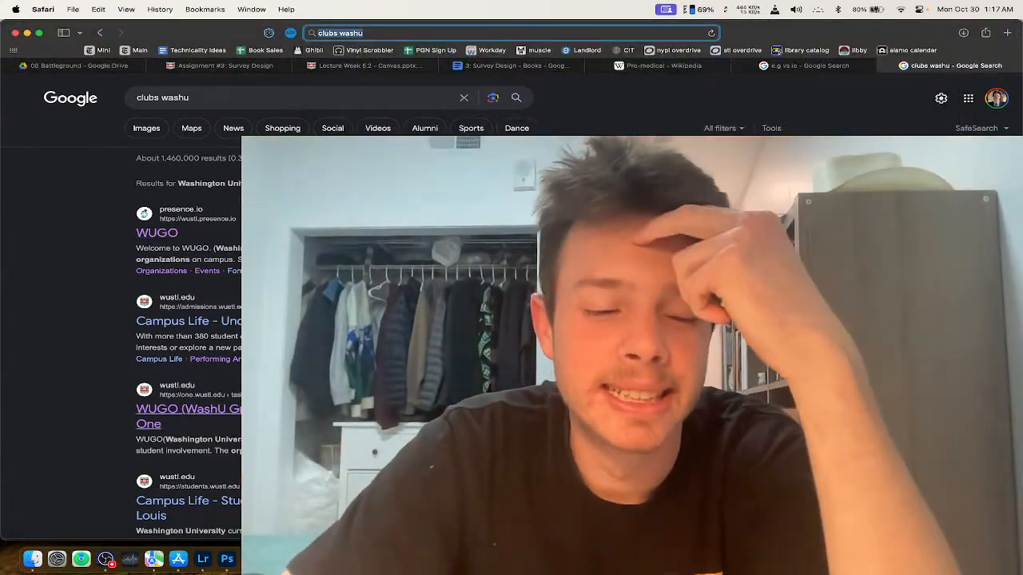
{"action": "left_click", "coordinate": [114, 569]}
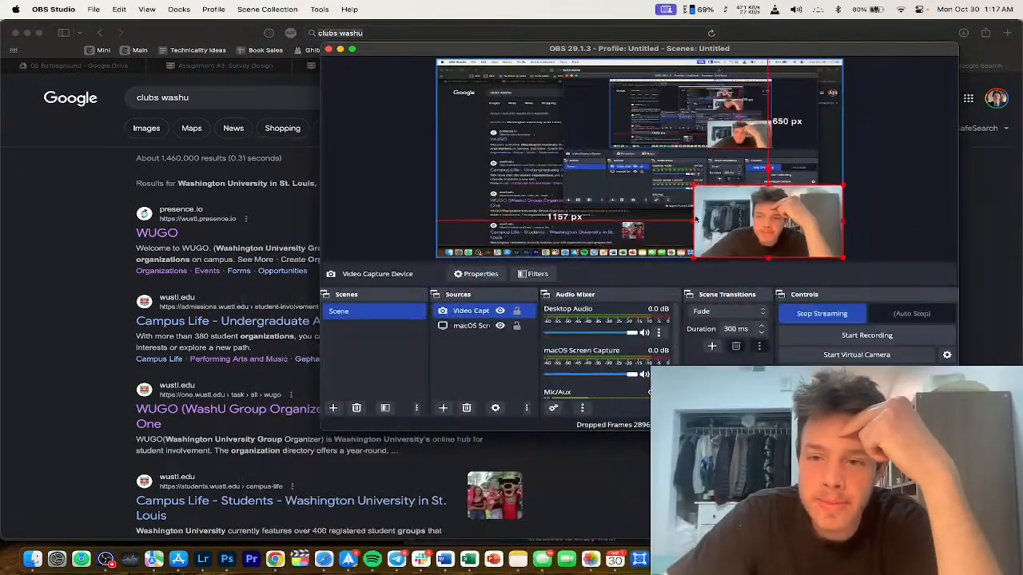
{"action": "key", "text": "super+h"}
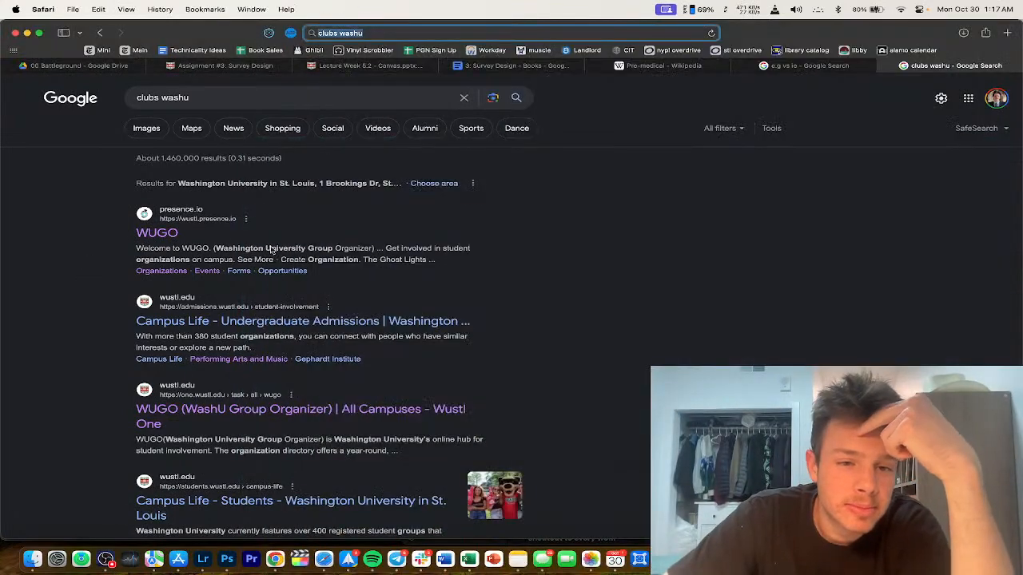
{"action": "left_click", "coordinate": [166, 230]}
Step: Extend the question with 'and student organizations at your institution?', correcting 'institution'
{"action": "left_click", "coordinate": [513, 67]}
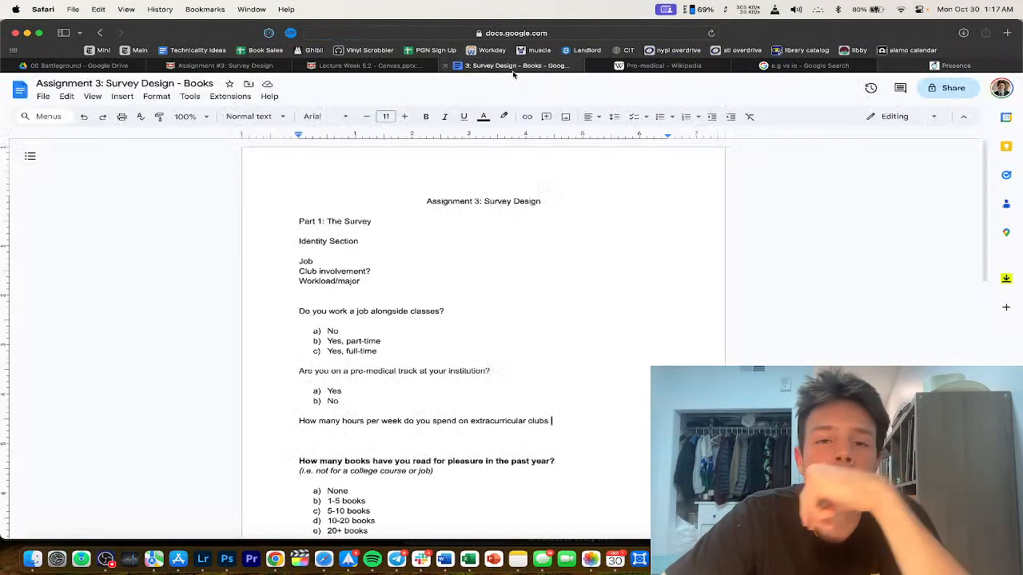
{"action": "type", "text": "and s"}
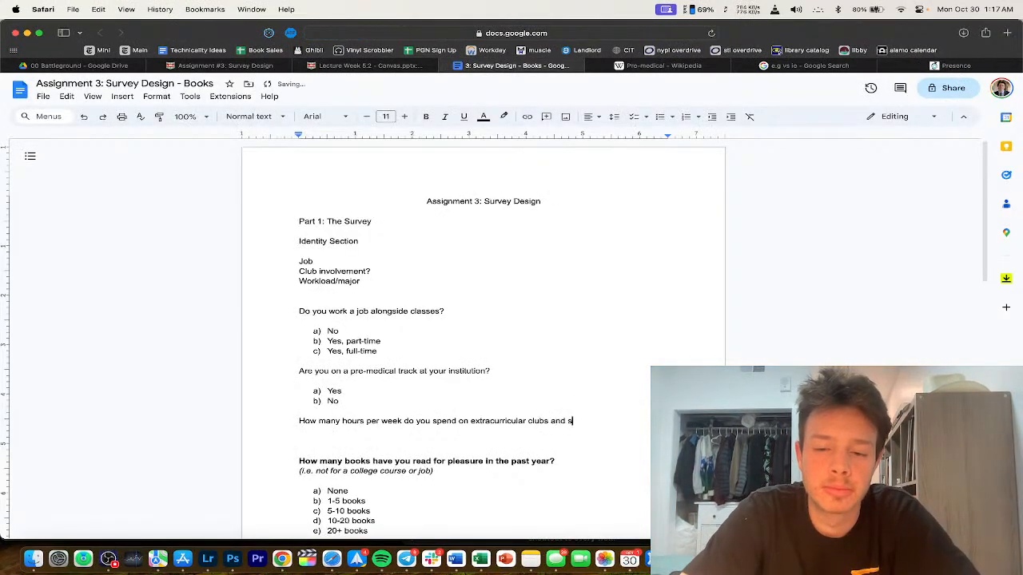
{"action": "type", "text": "tudent organizations"}
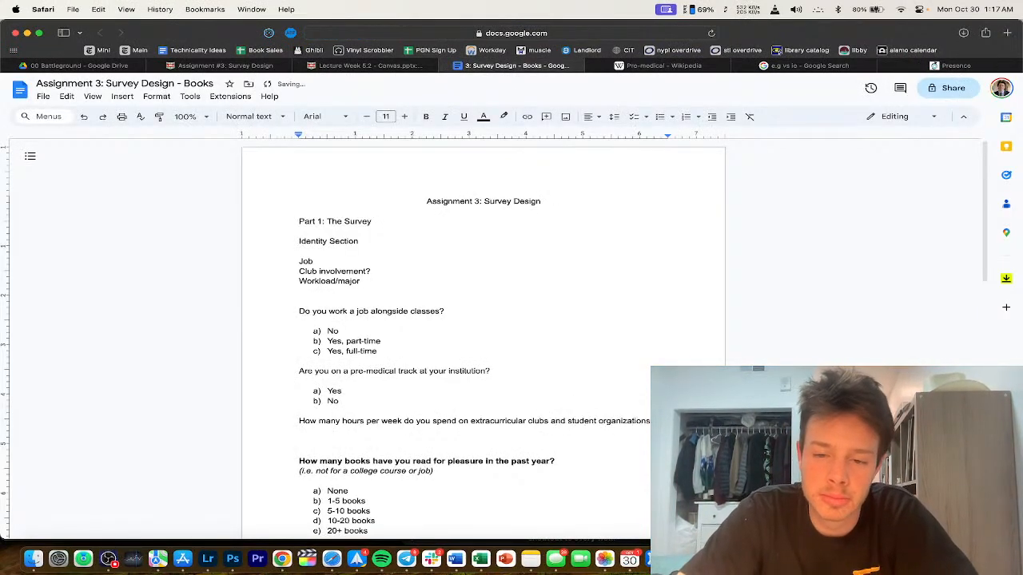
{"action": "type", "text": " at your insitution"}
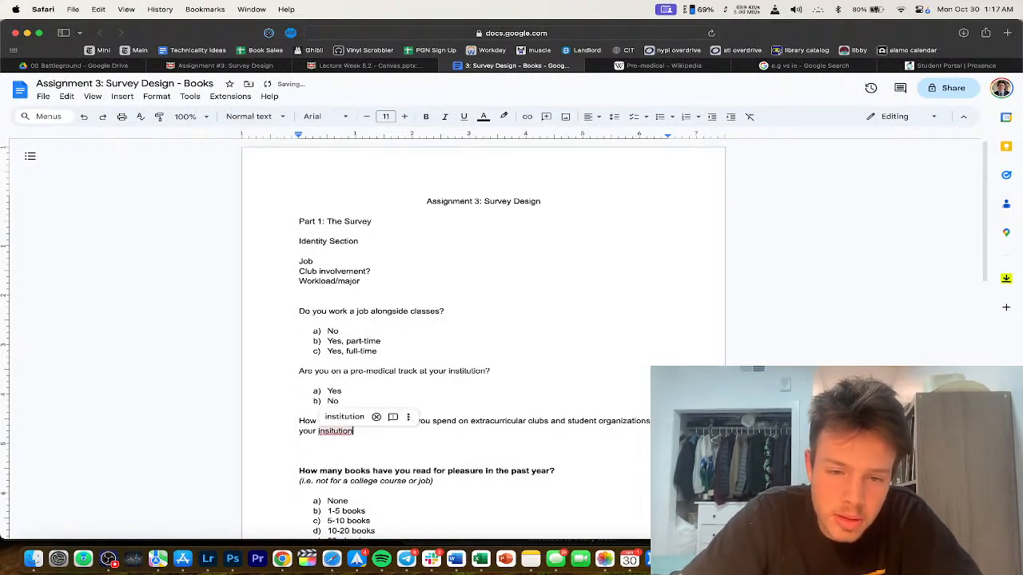
{"action": "left_click", "coordinate": [343, 416]}
{"action": "type", "text": "?"}
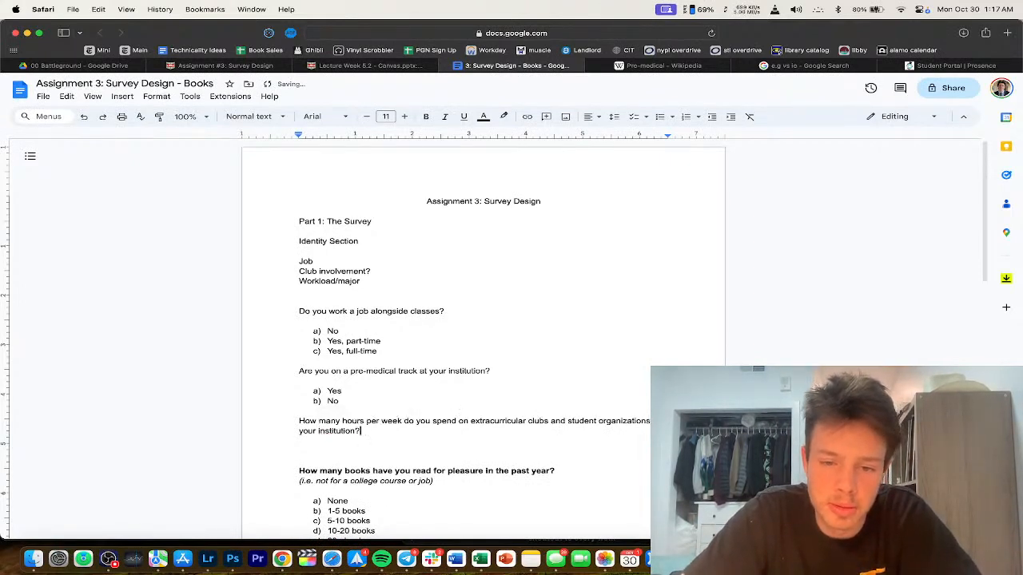
{"action": "left_click", "coordinate": [925, 67]}
{"action": "left_click", "coordinate": [500, 66]}
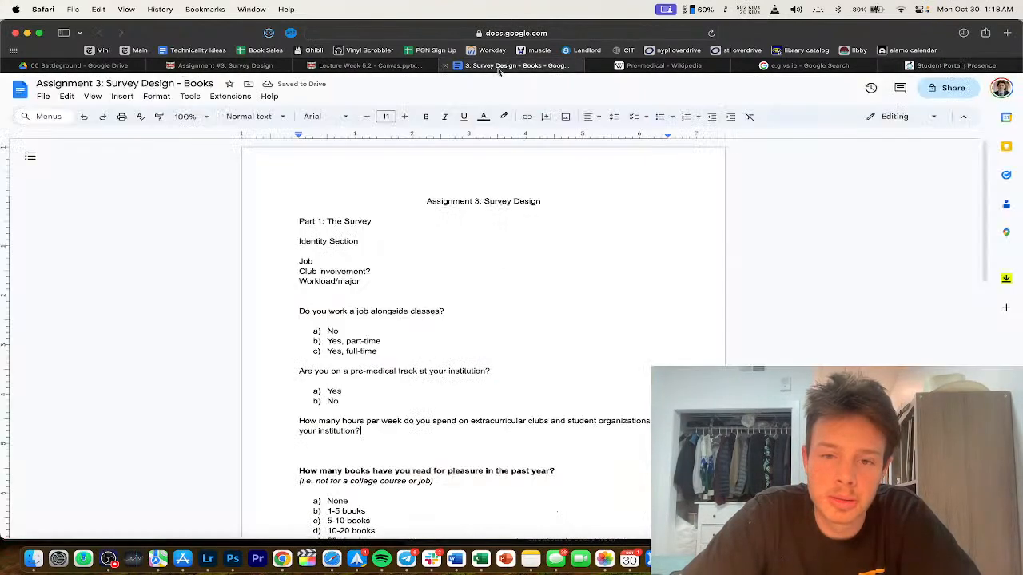
Step: Replace 'on' with 'participating in' and start the answer list with 'a)'
{"action": "double_click", "coordinate": [462, 422]}
{"action": "type", "text": "participating in"}
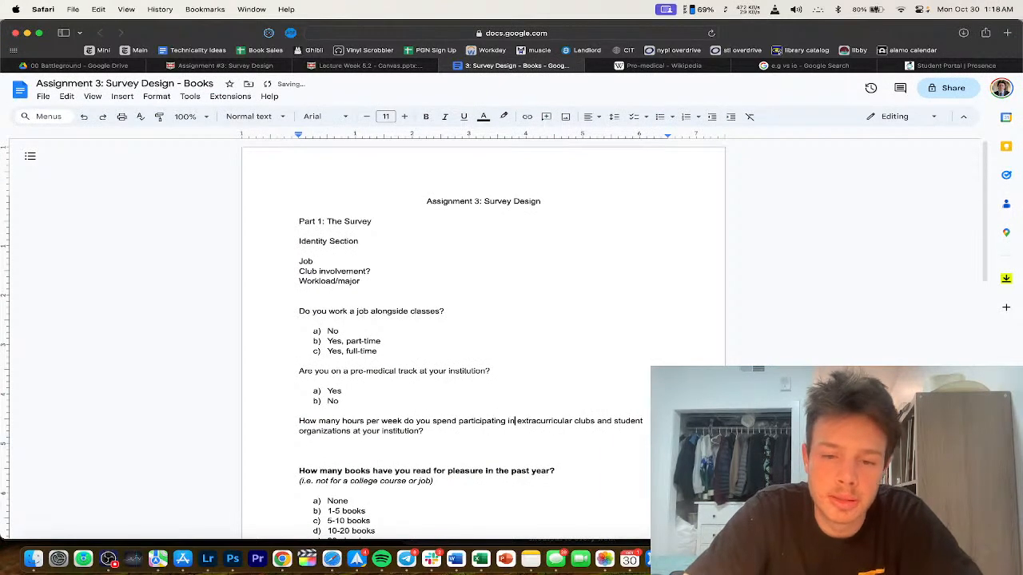
{"action": "scroll", "coordinate": [479, 439], "scroll_direction": "down", "scroll_amount": 1}
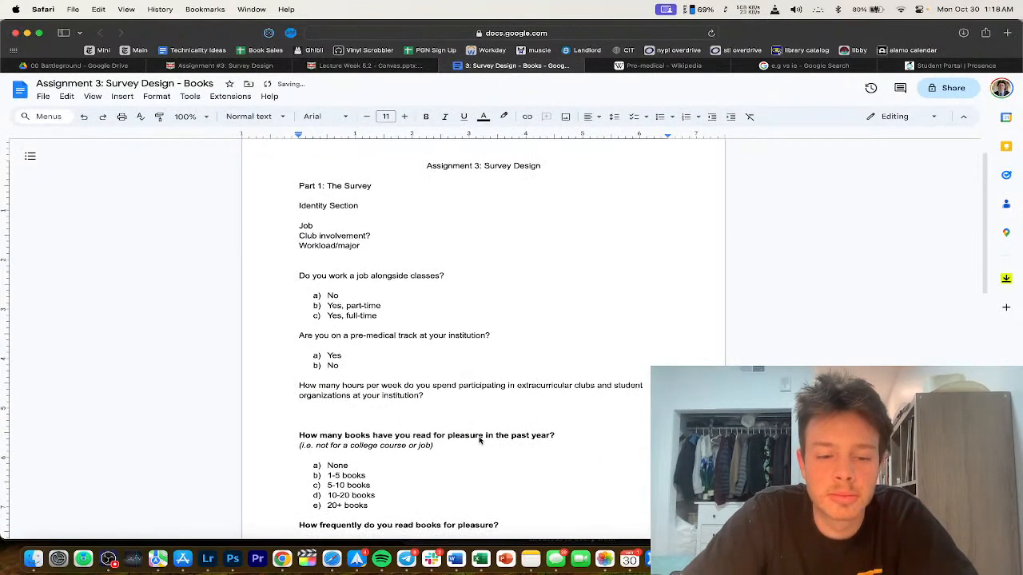
{"action": "left_click", "coordinate": [367, 406]}
{"action": "key", "text": "Return"}
{"action": "type", "text": "a)"}
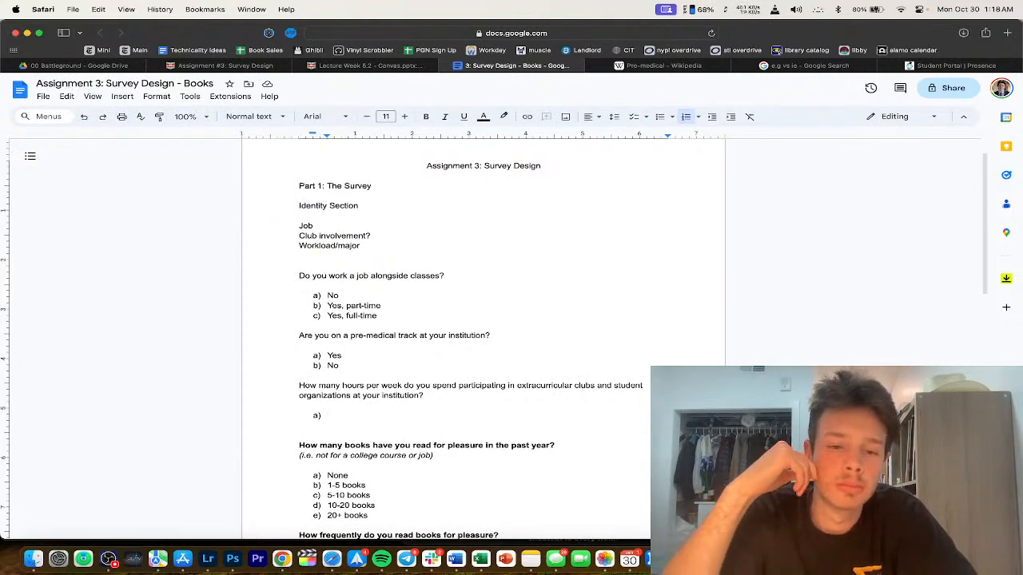
Step: Draft the first answer about not being involved in clubs, then shorten it to 'None'
{"action": "type", "text": "I am not involved in "}
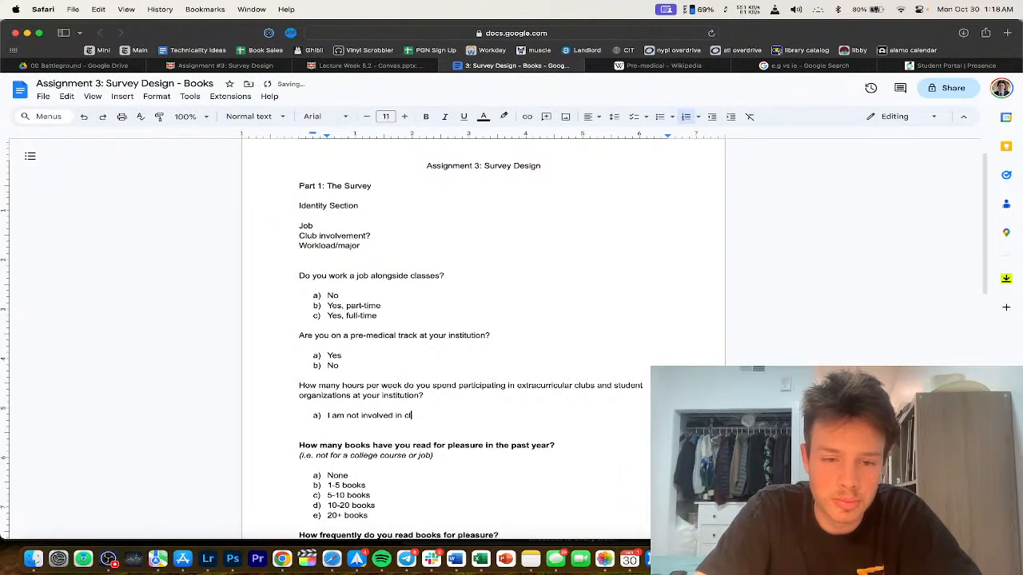
{"action": "type", "text": "cl"}
{"action": "double_click", "coordinate": [409, 415]}
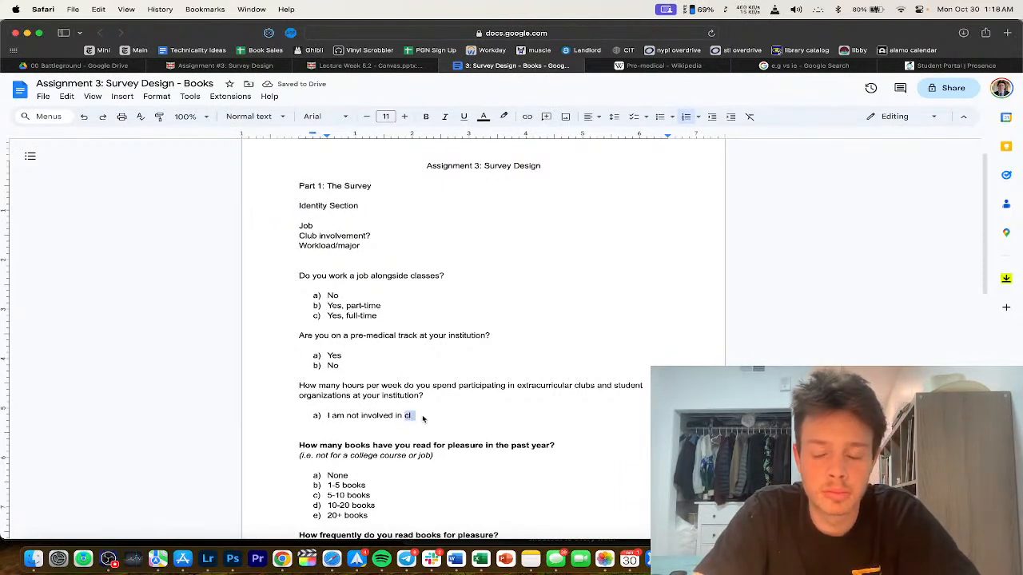
{"action": "type", "text": "clubs or "}
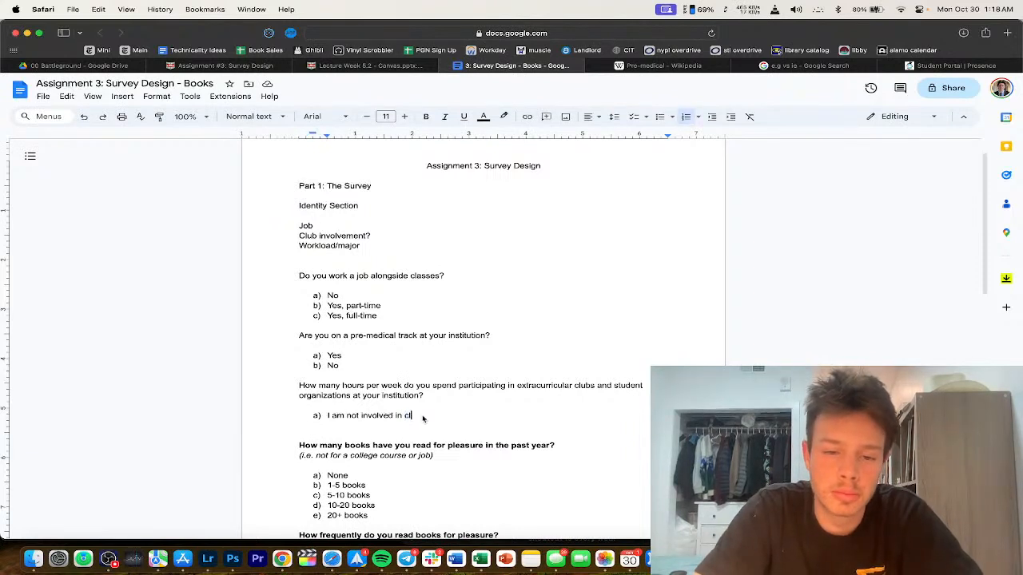
{"action": "type", "text": "student organi"}
{"action": "key", "text": "BackSpace"}
{"action": "type", "text": "izations"}
{"action": "key", "text": "Return"}
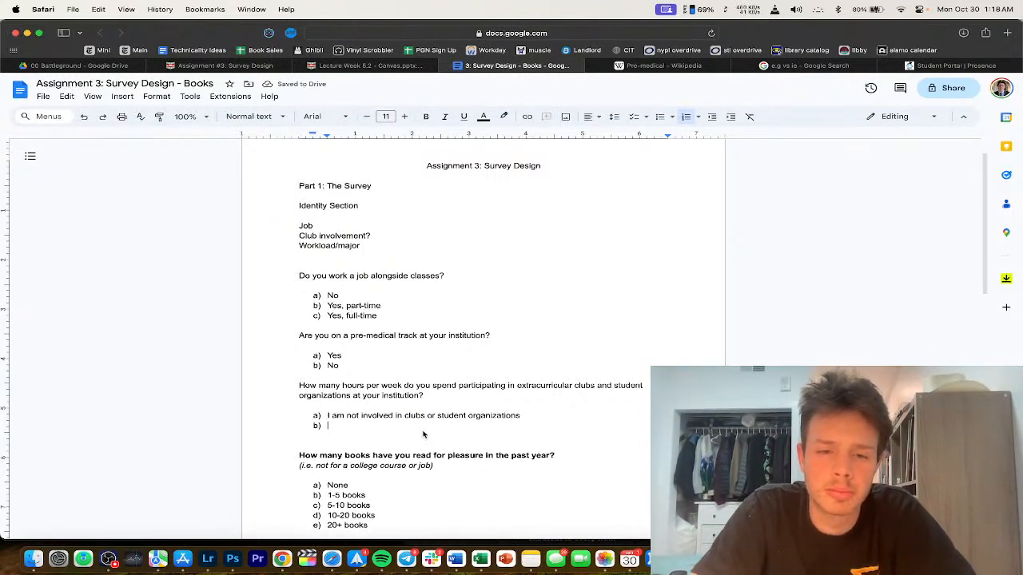
{"action": "left_click_drag", "start_coordinate": [525, 416], "coordinate": [393, 416]}
{"action": "type", "text": "None"}
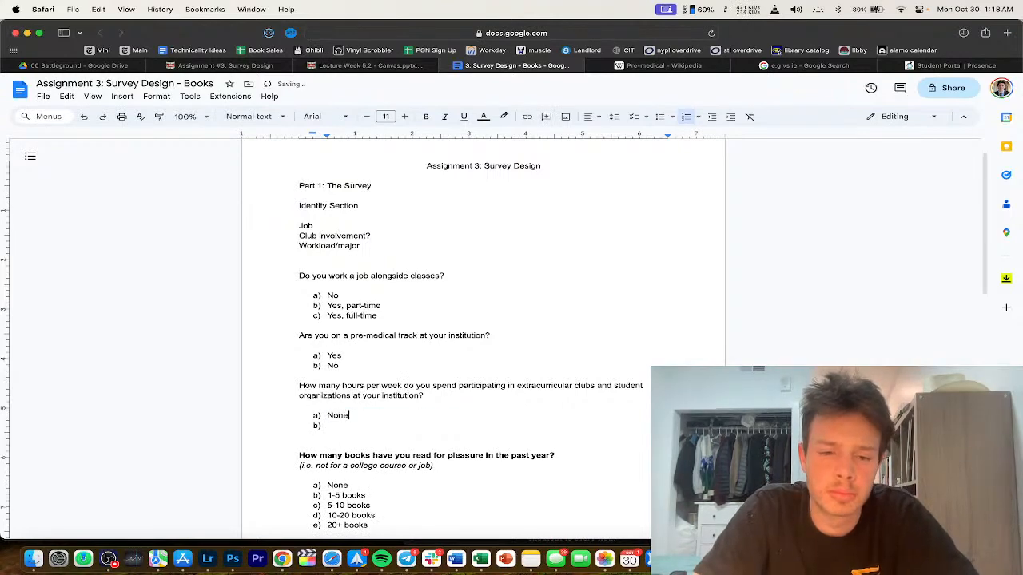
{"action": "scroll", "coordinate": [483, 336], "scroll_direction": "down", "scroll_amount": 3}
{"action": "key", "text": "Down"}
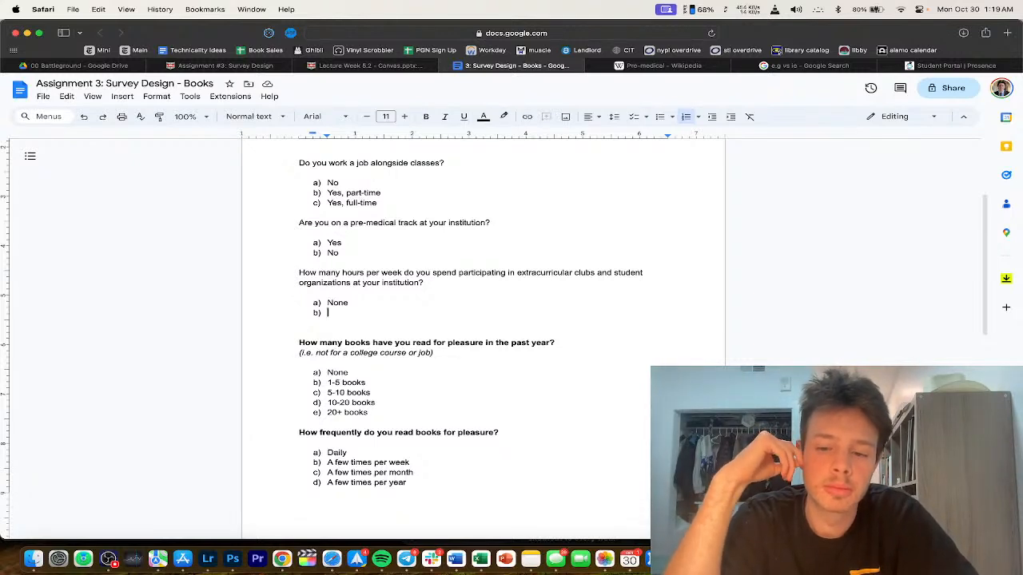
Step: Add answers b) to d): 0-5 hours, 5-10 hours and 10+ hours
{"action": "type", "text": "0"}
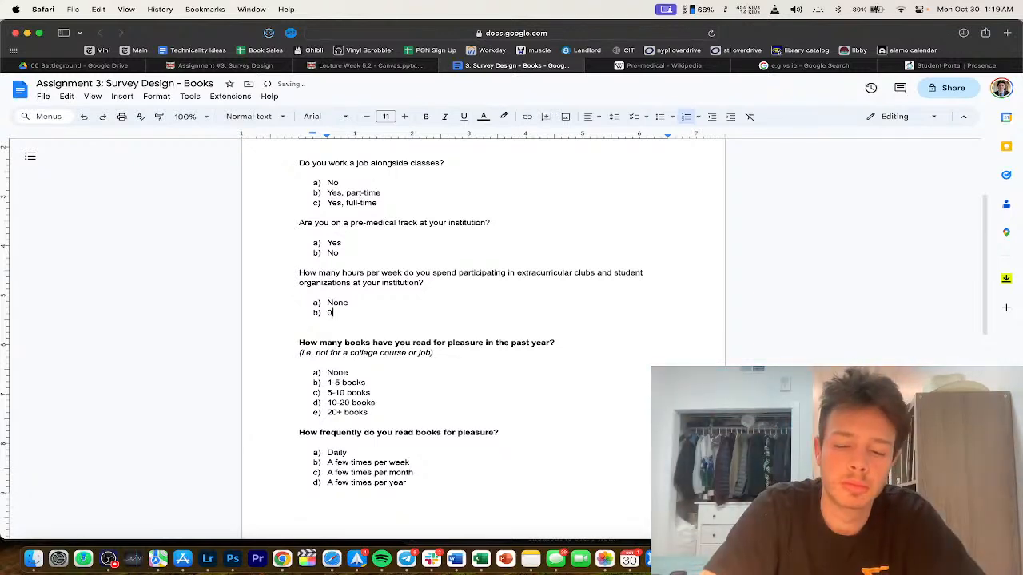
{"action": "type", "text": "-5 hours"}
{"action": "key", "text": "Return"}
{"action": "type", "text": "5-10 hours"}
{"action": "key", "text": "Return"}
{"action": "type", "text": "10+ h"}
{"action": "key", "text": "BackSpace"}
{"action": "key", "text": "BackSpace"}
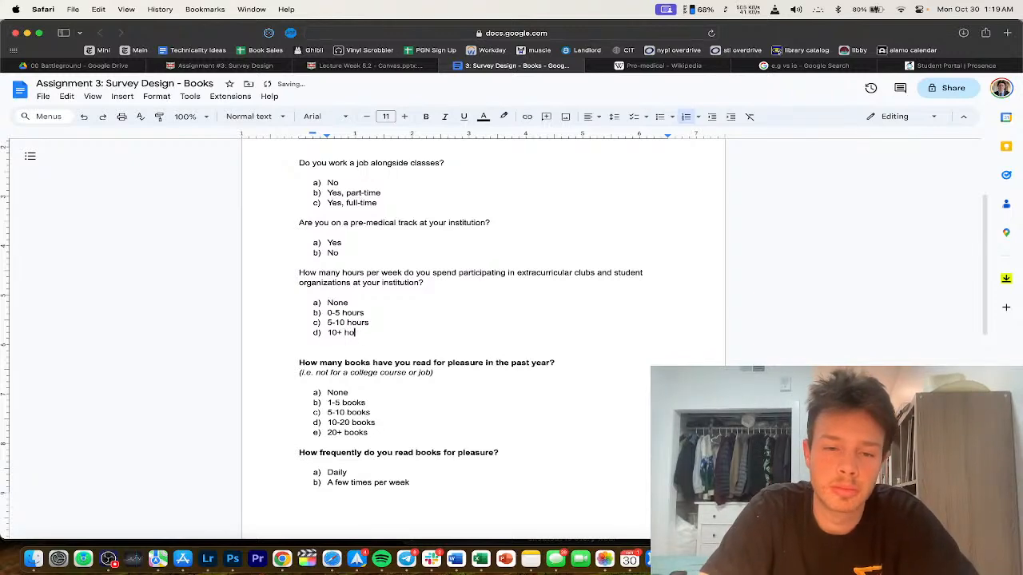
{"action": "type", "text": "urs"}
{"action": "scroll", "coordinate": [429, 204], "scroll_direction": "down", "scroll_amount": 2}
Step: Make the hours-per-week question bold
{"action": "left_click", "coordinate": [411, 240]}
{"action": "triple_click", "coordinate": [390, 251]}
{"action": "scroll", "coordinate": [383, 304], "scroll_direction": "up", "scroll_amount": 1}
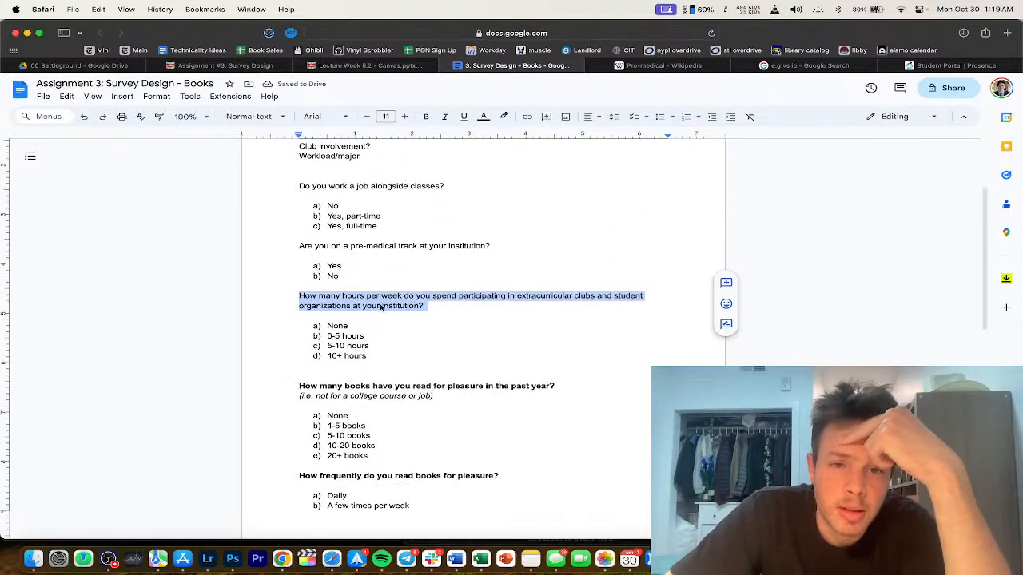
{"action": "key", "text": "cmd+b"}
{"action": "scroll", "coordinate": [380, 304], "scroll_direction": "down", "scroll_amount": 5}
Step: Insert a blank line above the Audiobooks? line
{"action": "left_click", "coordinate": [380, 279]}
{"action": "scroll", "coordinate": [380, 279], "scroll_direction": "down", "scroll_amount": 1}
{"action": "scroll", "coordinate": [380, 279], "scroll_direction": "down", "scroll_amount": 5}
{"action": "left_click", "coordinate": [364, 384]}
{"action": "scroll", "coordinate": [364, 400], "scroll_direction": "down", "scroll_amount": 2}
{"action": "left_click", "coordinate": [361, 387]}
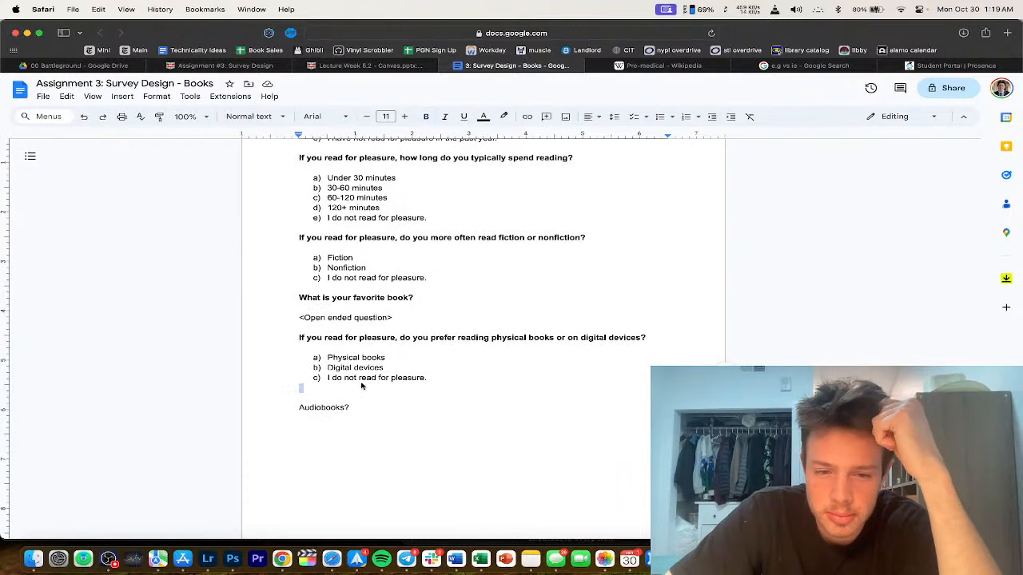
{"action": "key", "text": "Return"}
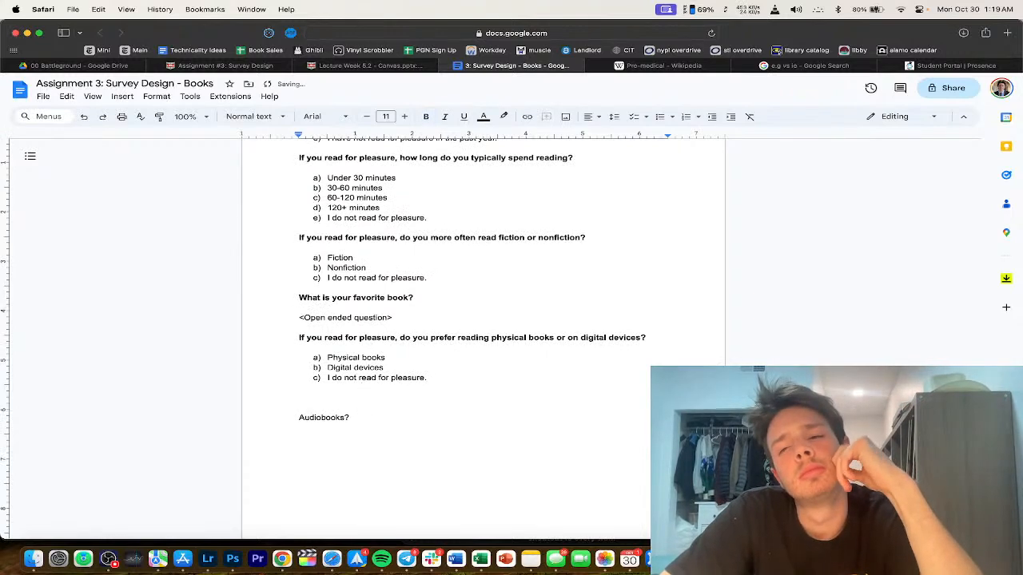
Step: Below 10+ hours, begin the question 'Do you attend college or university in', correcting 'university'
{"action": "scroll", "coordinate": [484, 336], "scroll_direction": "down", "scroll_amount": 2}
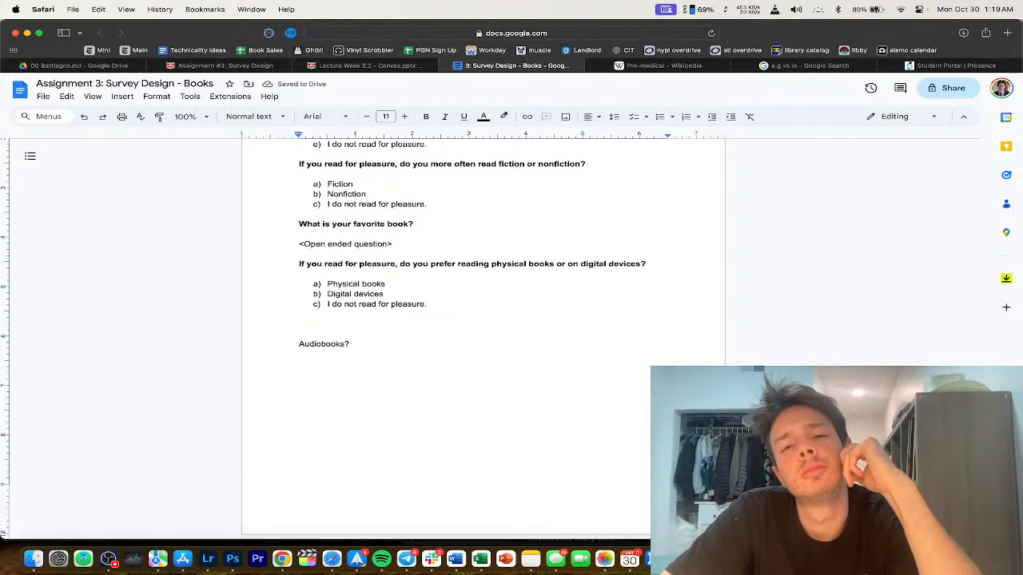
{"action": "scroll", "coordinate": [374, 403], "scroll_direction": "up", "scroll_amount": 20}
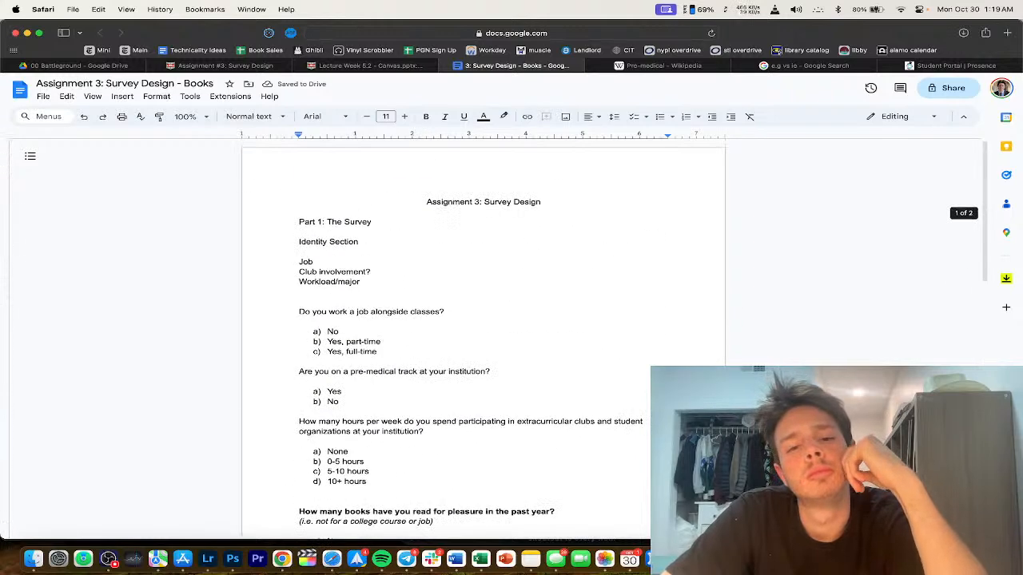
{"action": "scroll", "coordinate": [374, 403], "scroll_direction": "down", "scroll_amount": 4}
{"action": "left_click", "coordinate": [410, 346]}
{"action": "key", "text": "Return"}
{"action": "type", "text": "Do you attend college in"}
{"action": "double_click", "coordinate": [367, 356]}
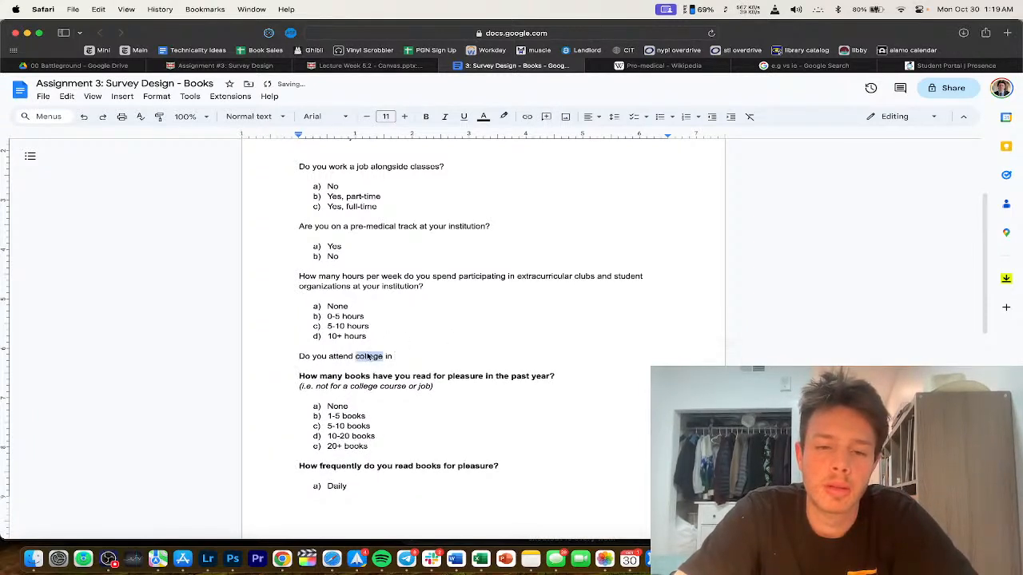
{"action": "key", "text": "Right"}
{"action": "type", "text": "or univeristy"}
{"action": "left_click", "coordinate": [451, 360]}
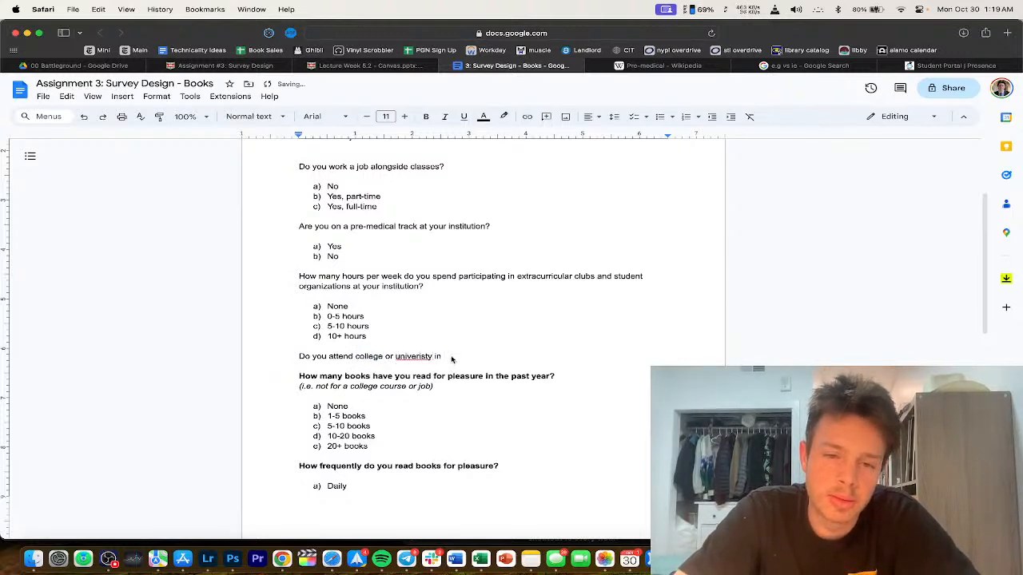
{"action": "mouse_move", "coordinate": [427, 359]}
{"action": "left_click", "coordinate": [424, 342]}
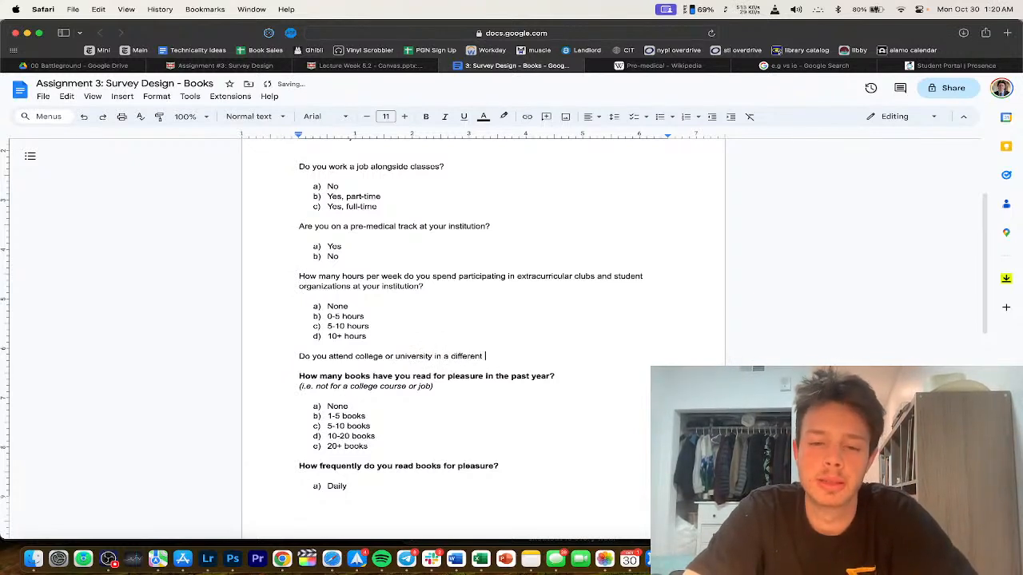
Step: Finish the question with 'a different state than...' and add the answer 'a) Yes'
{"action": "type", "text": "a different state than the state you grew up in?"}
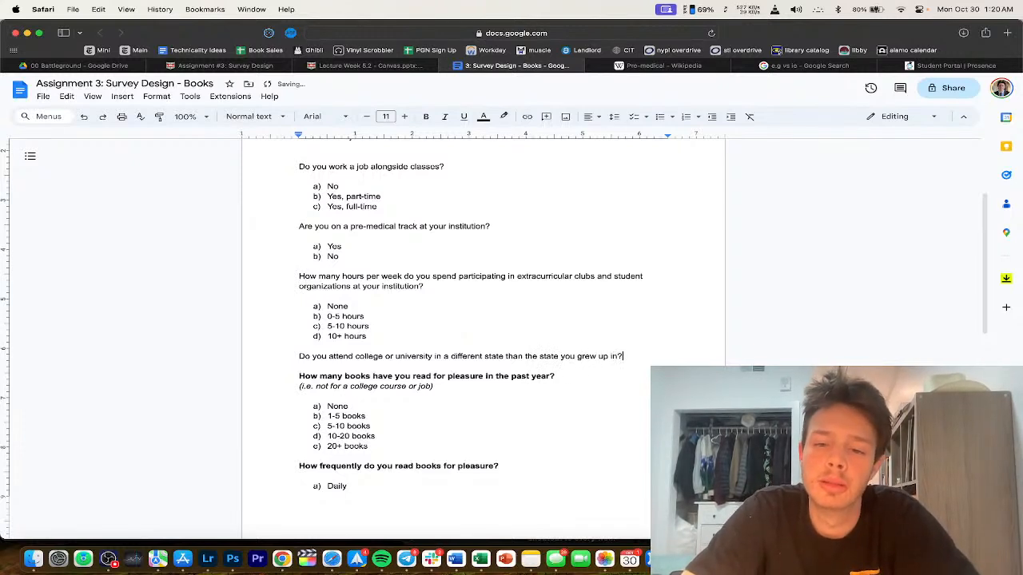
{"action": "key", "text": "Return"}
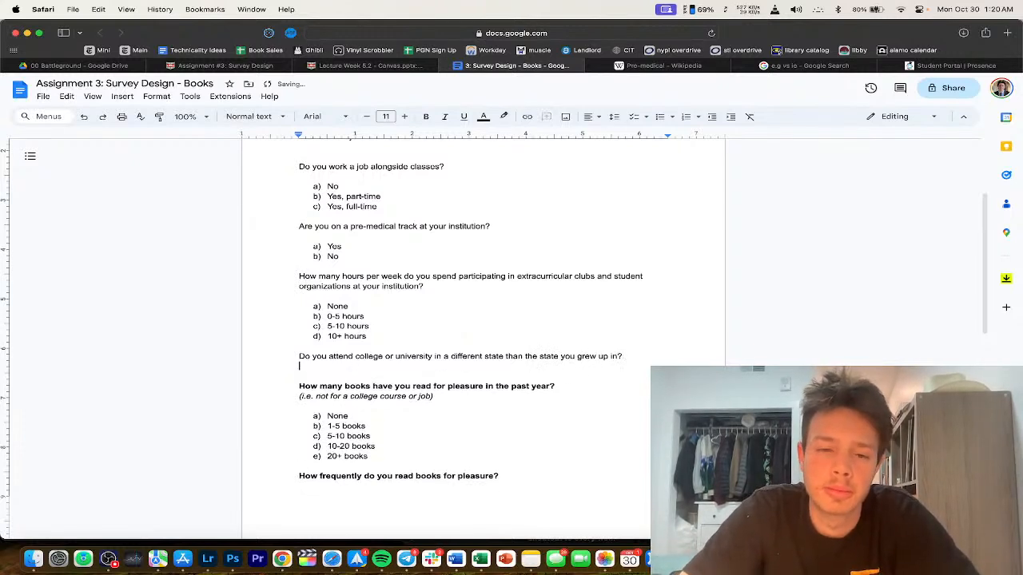
{"action": "type", "text": "a) Yes"}
{"action": "key", "text": "Return"}
Step: Add the 'No' answer and delete the leftover section label lines
{"action": "type", "text": "No"}
{"action": "scroll", "coordinate": [291, 413], "scroll_direction": "up", "scroll_amount": 5}
{"action": "left_click_drag", "start_coordinate": [294, 310], "coordinate": [285, 240]}
{"action": "key", "text": "BackSpace"}
Step: Bold the document title and underline the Part 1: The Survey heading
{"action": "scroll", "coordinate": [292, 297], "scroll_direction": "down", "scroll_amount": 2}
{"action": "scroll", "coordinate": [293, 301], "scroll_direction": "up", "scroll_amount": 2}
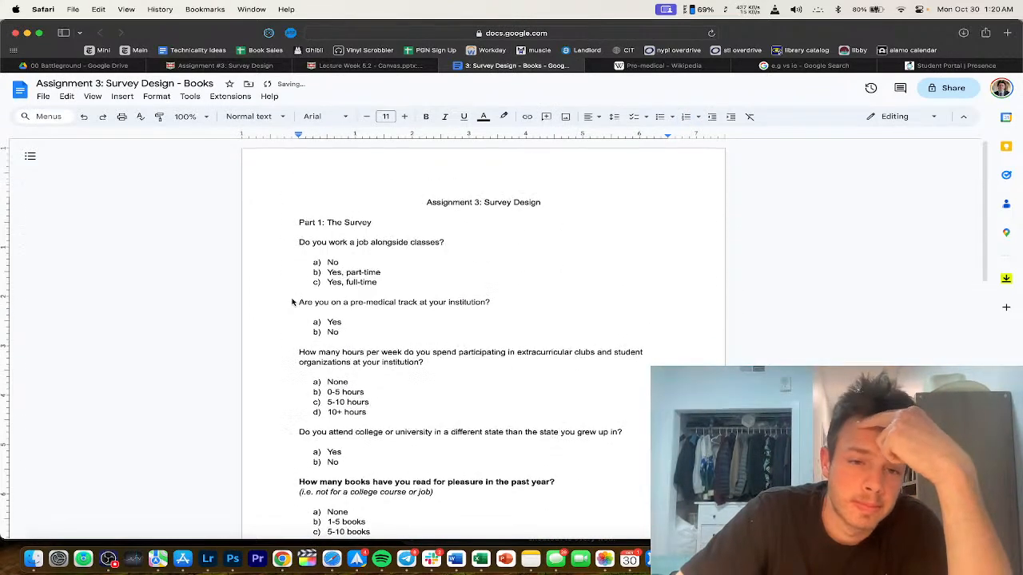
{"action": "scroll", "coordinate": [292, 301], "scroll_direction": "down", "scroll_amount": 1}
{"action": "left_click_drag", "start_coordinate": [541, 184], "coordinate": [195, 200]}
{"action": "key", "text": "super+b"}
{"action": "key", "text": "super+u"}
Step: Bold the four survey questions, including the pre-medical, extracurricular hours and other-state questions
{"action": "left_click_drag", "start_coordinate": [445, 226], "coordinate": [273, 227]}
{"action": "key", "text": "super+b"}
{"action": "left_click_drag", "start_coordinate": [509, 282], "coordinate": [295, 284]}
{"action": "key", "text": "super+b"}
{"action": "left_click_drag", "start_coordinate": [430, 343], "coordinate": [251, 335]}
{"action": "key", "text": "super+b"}
{"action": "scroll", "coordinate": [256, 343], "scroll_direction": "down", "scroll_amount": 2}
{"action": "left_click_drag", "start_coordinate": [625, 338], "coordinate": [215, 342]}
{"action": "key", "text": "super+b"}
Step: Delete the Audiobooks? placeholder line and look over the finished questions and answers
{"action": "scroll", "coordinate": [325, 406], "scroll_direction": "down", "scroll_amount": 10}
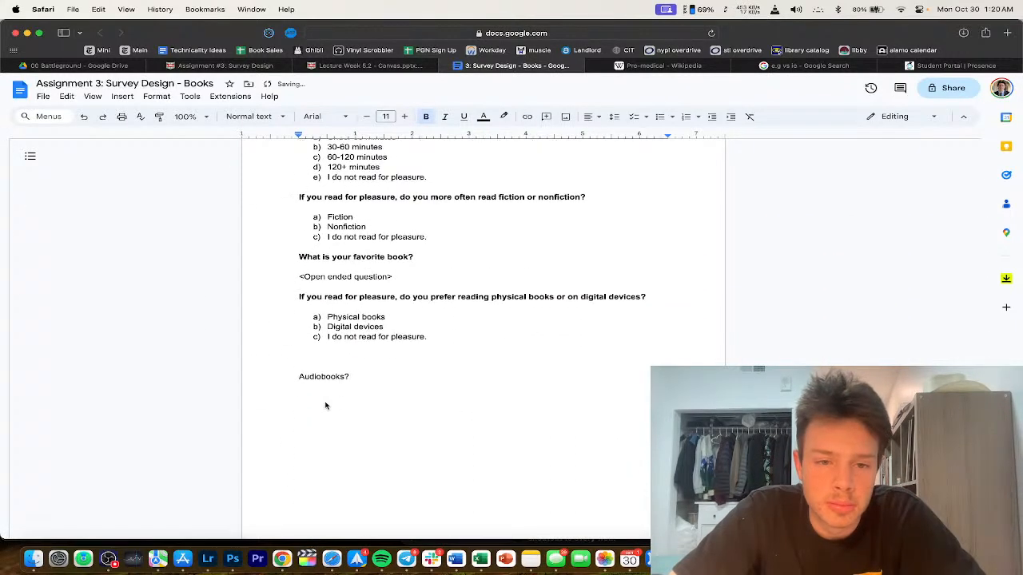
{"action": "left_click_drag", "start_coordinate": [354, 380], "coordinate": [224, 376]}
{"action": "key", "text": "BackSpace"}
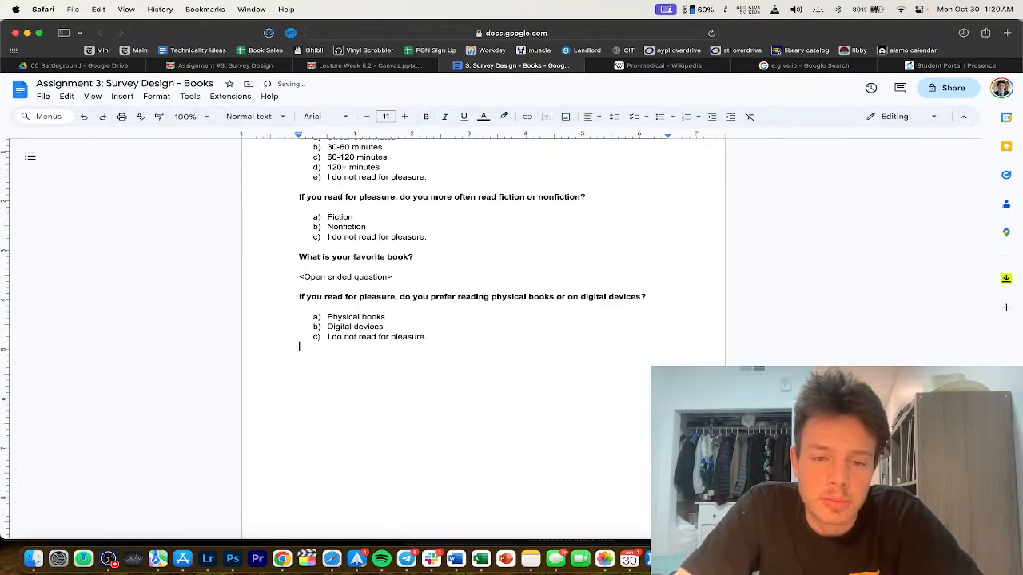
{"action": "scroll", "coordinate": [415, 391], "scroll_direction": "up", "scroll_amount": 15}
{"action": "left_click_drag", "start_coordinate": [299, 242], "coordinate": [374, 243]}
{"action": "left_click", "coordinate": [362, 317]}
{"action": "scroll", "coordinate": [364, 319], "scroll_direction": "down", "scroll_amount": 3}
{"action": "left_click", "coordinate": [373, 329]}
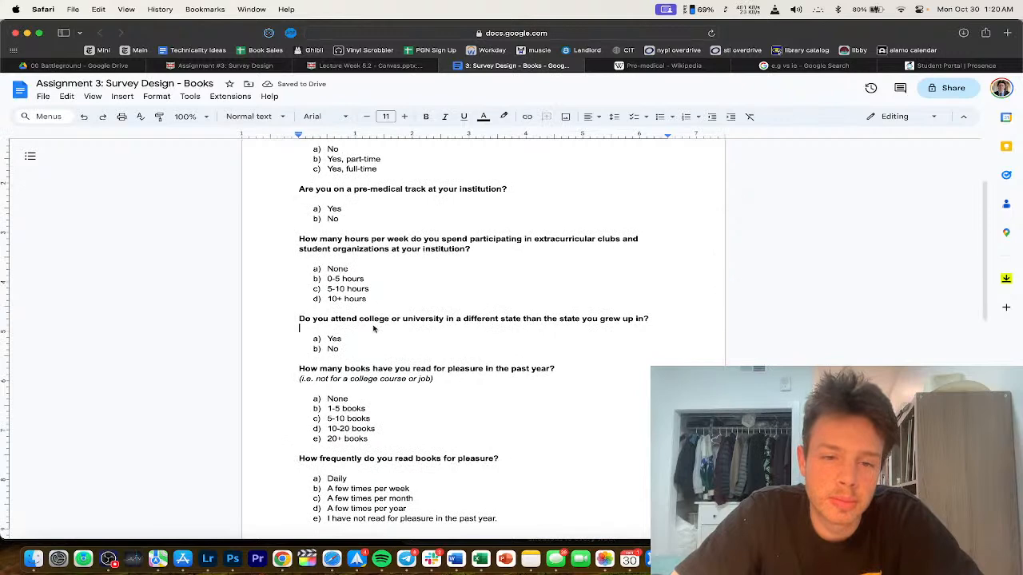
{"action": "scroll", "coordinate": [374, 319], "scroll_direction": "down", "scroll_amount": 7}
{"action": "left_click", "coordinate": [373, 417]}
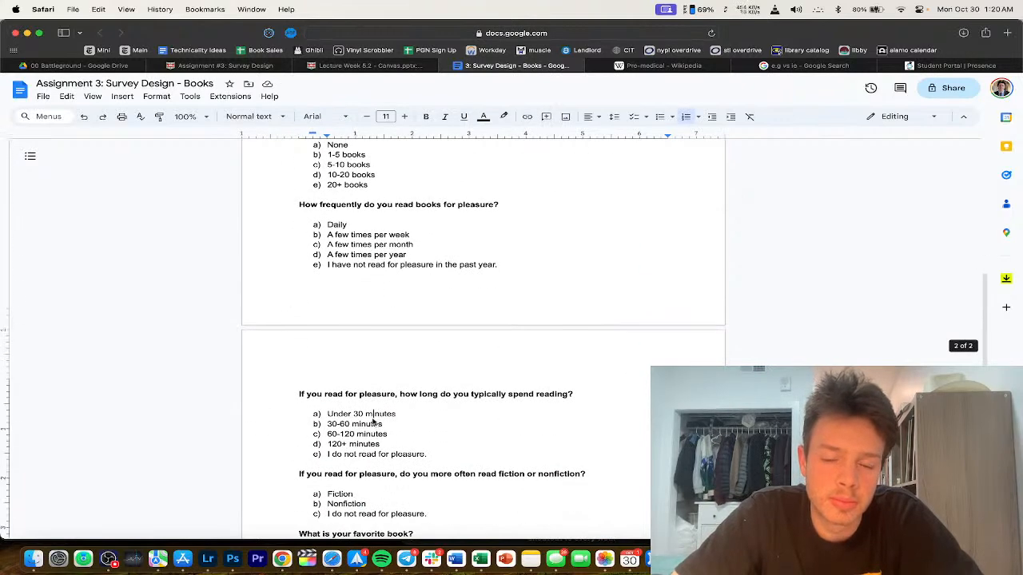
{"action": "scroll", "coordinate": [373, 421], "scroll_direction": "down", "scroll_amount": 3}
{"action": "left_click_drag", "start_coordinate": [327, 475], "coordinate": [383, 485]}
{"action": "left_click", "coordinate": [397, 446]}
{"action": "scroll", "coordinate": [397, 448], "scroll_direction": "down", "scroll_amount": 1}
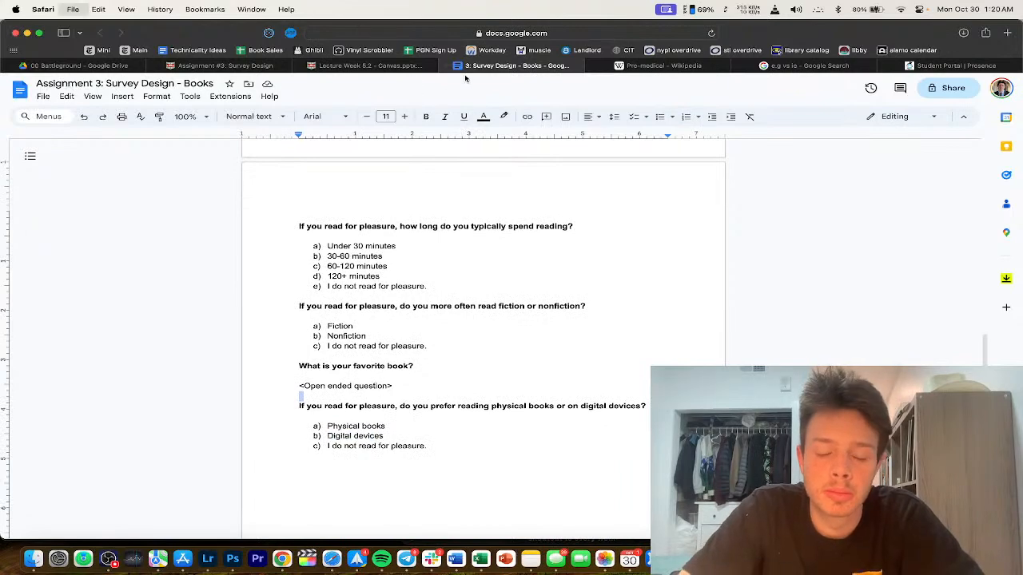
Step: Load Google Drive in a new browser tab
{"action": "left_click", "coordinate": [1006, 32]}
{"action": "type", "text": "drive"}
{"action": "key", "text": "Return"}
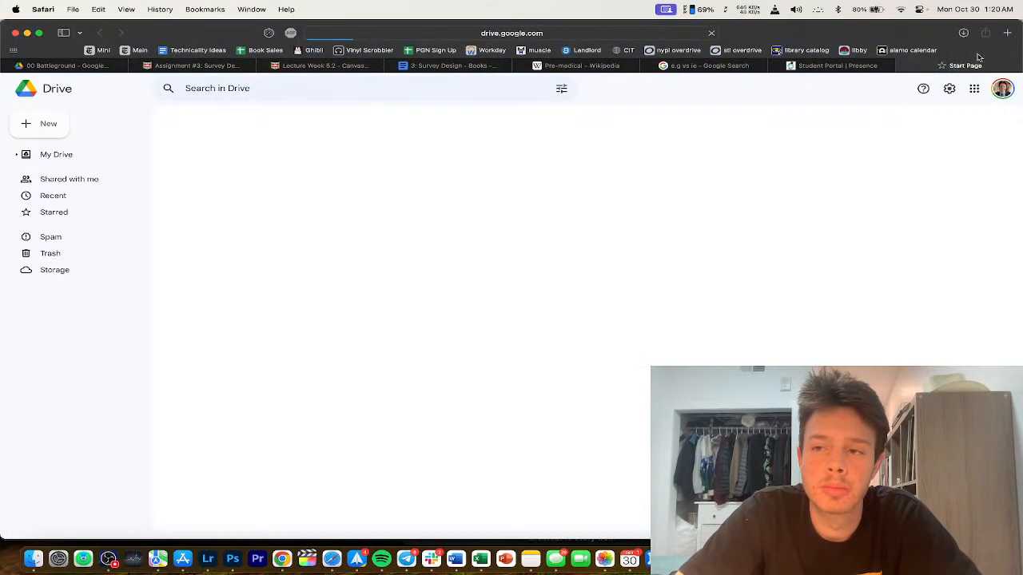
Step: Search Drive for 'assignment 3' and open the earlier Assignment #3 document
{"action": "left_click", "coordinate": [279, 89]}
{"action": "type", "text": "assignment 3"}
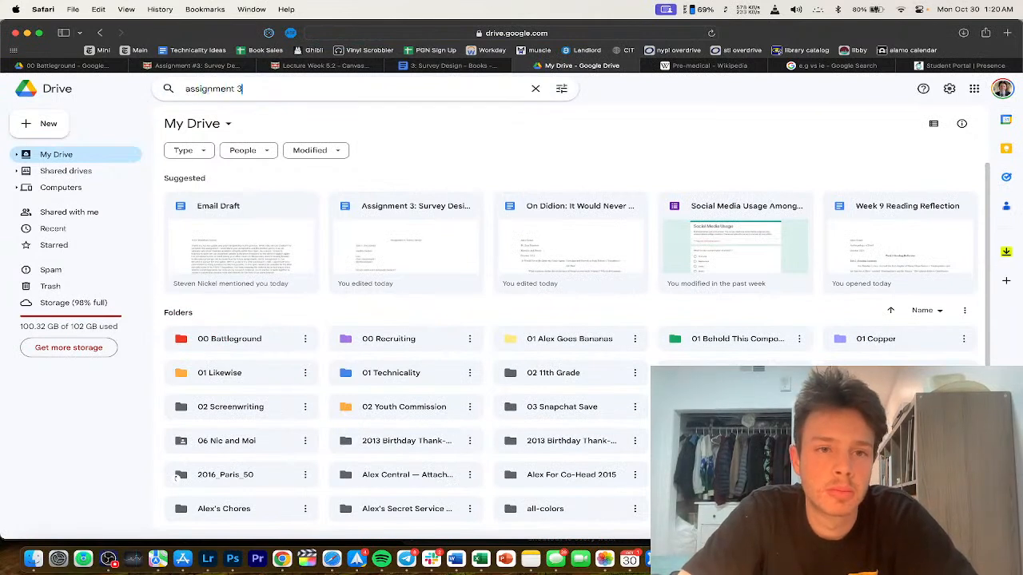
{"action": "key", "text": "Return"}
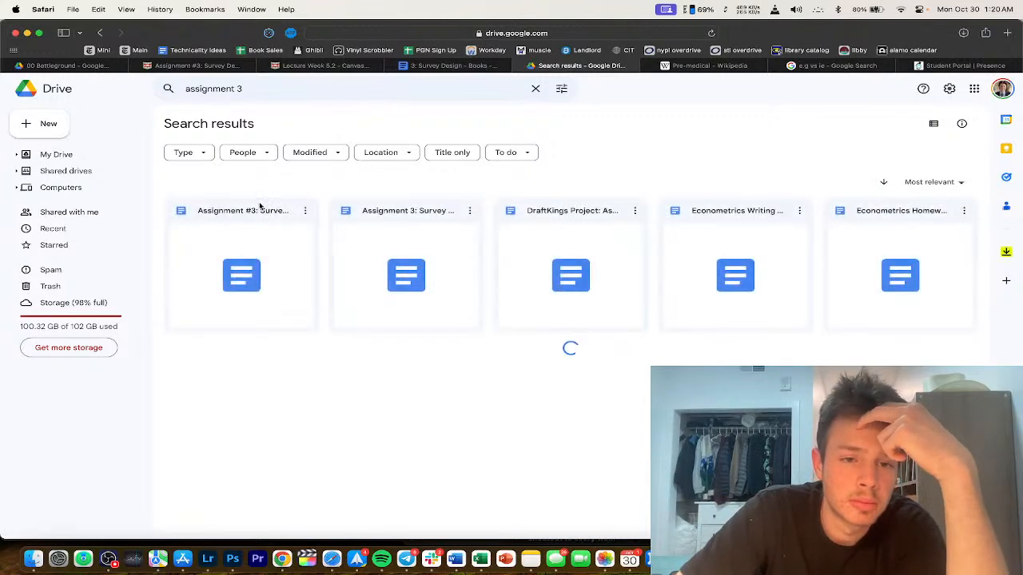
{"action": "double_click", "coordinate": [258, 290]}
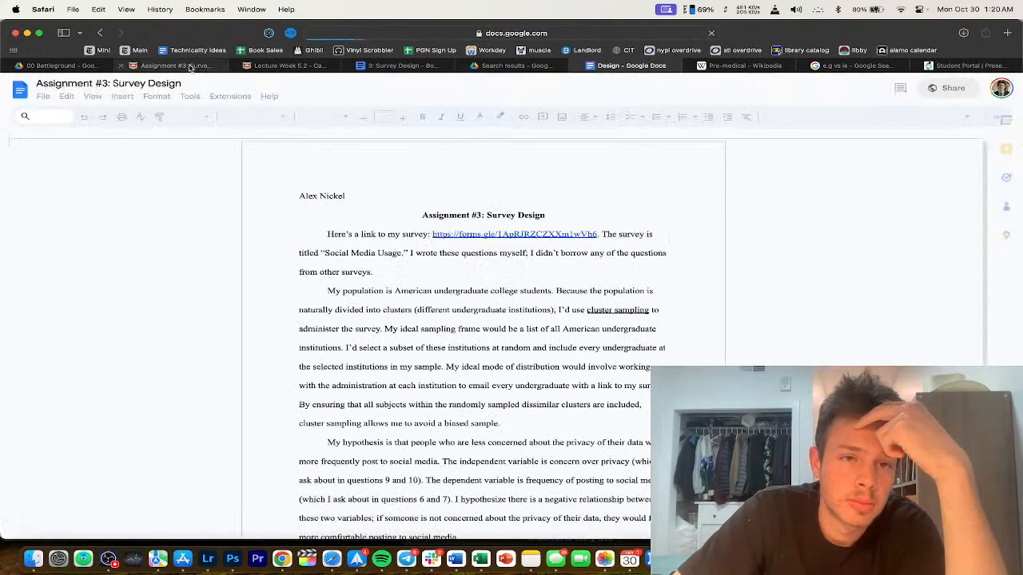
Step: Review the Canvas instructions for Parts 2 and 3 of the assignment
{"action": "left_click", "coordinate": [176, 65]}
{"action": "left_click_drag", "start_coordinate": [270, 281], "coordinate": [334, 336]}
{"action": "left_click", "coordinate": [364, 318]}
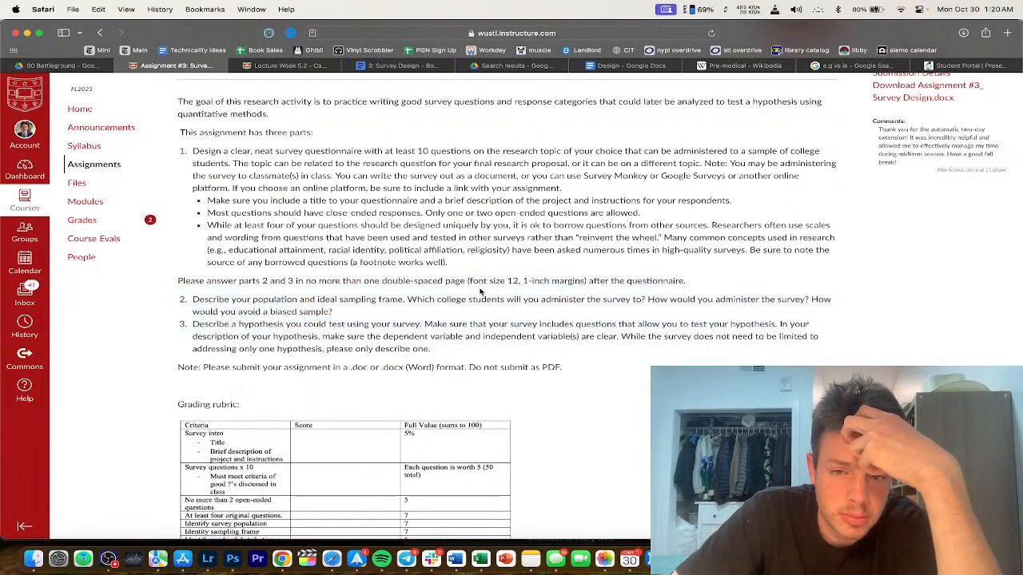
{"action": "left_click_drag", "start_coordinate": [409, 286], "coordinate": [422, 319]}
{"action": "left_click", "coordinate": [421, 320]}
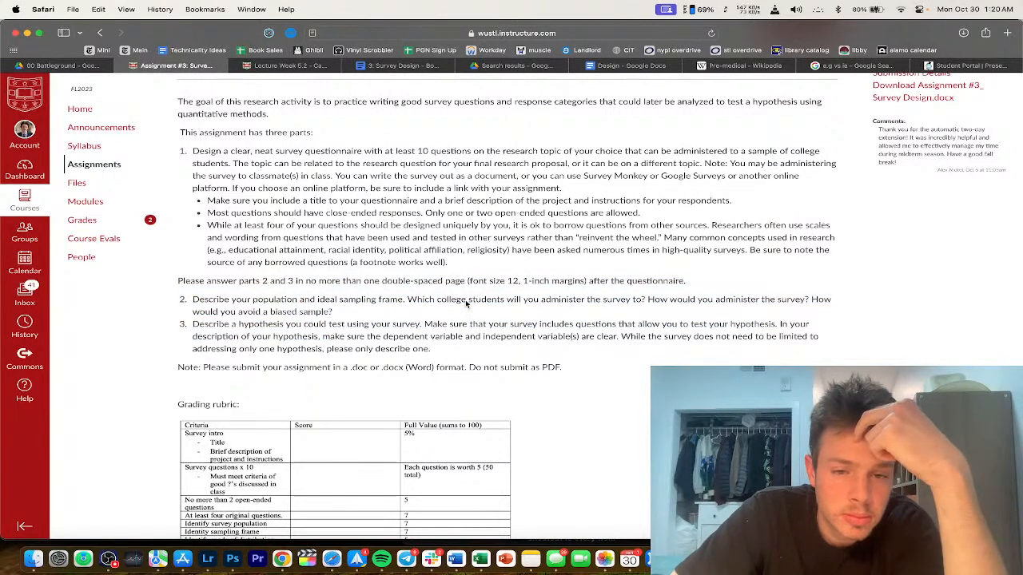
{"action": "left_click", "coordinate": [356, 558]}
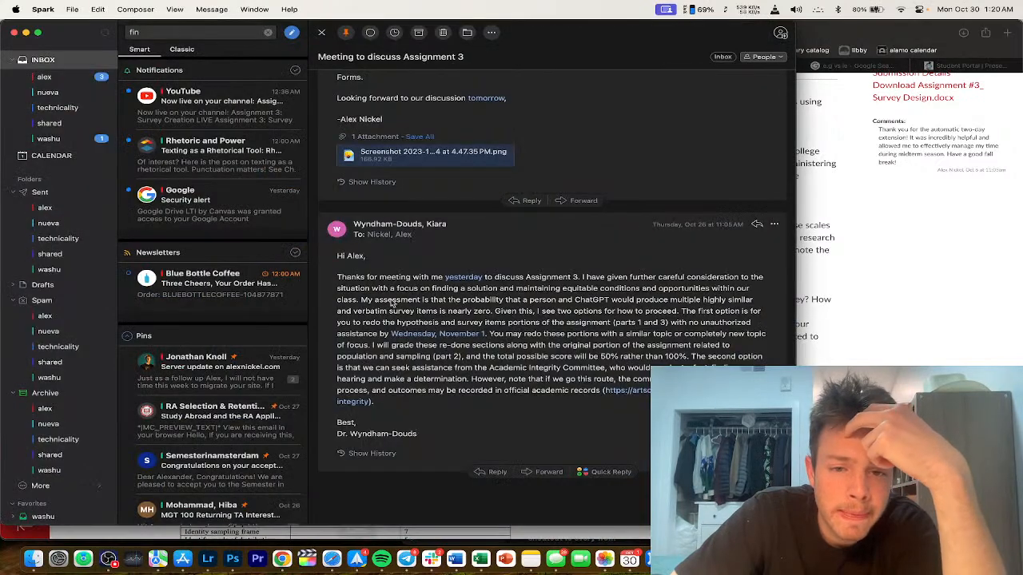
{"action": "left_click_drag", "start_coordinate": [544, 335], "coordinate": [599, 335]}
{"action": "left_click", "coordinate": [627, 325]}
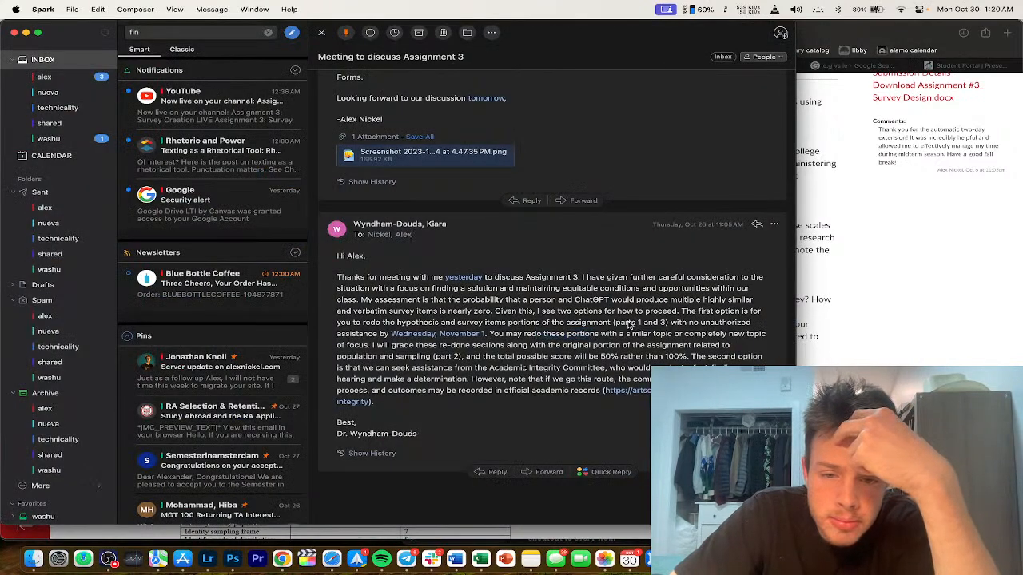
{"action": "left_click_drag", "start_coordinate": [680, 312], "coordinate": [562, 337]}
{"action": "left_click", "coordinate": [563, 337]}
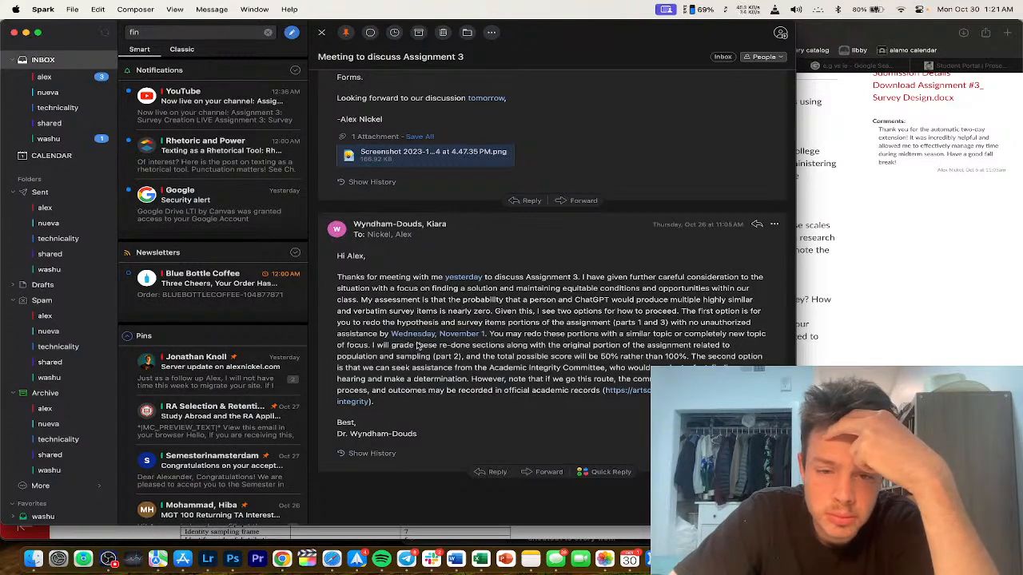
{"action": "left_click_drag", "start_coordinate": [416, 345], "coordinate": [540, 346]}
{"action": "left_click", "coordinate": [559, 348]}
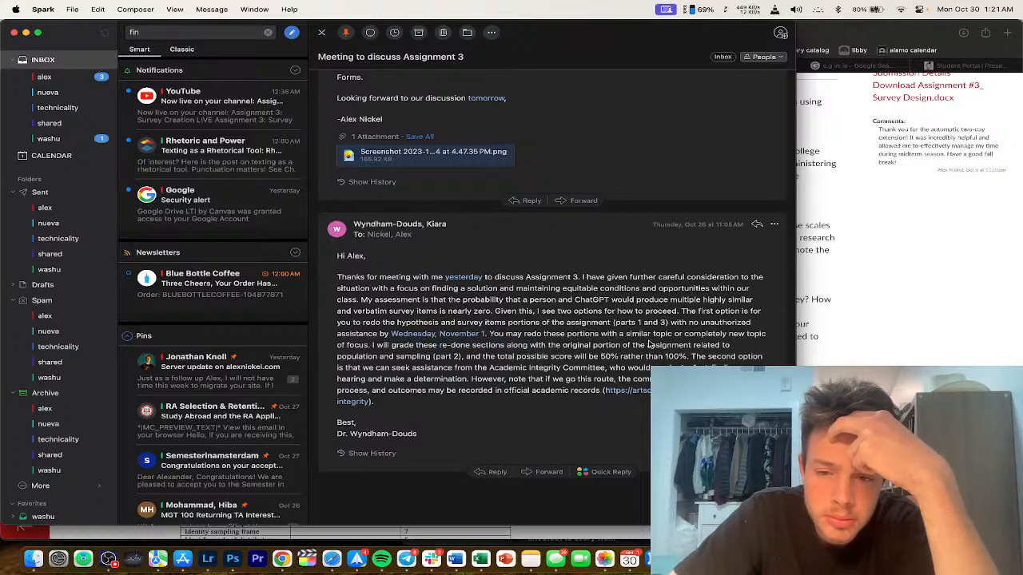
{"action": "key", "text": "super+Tab"}
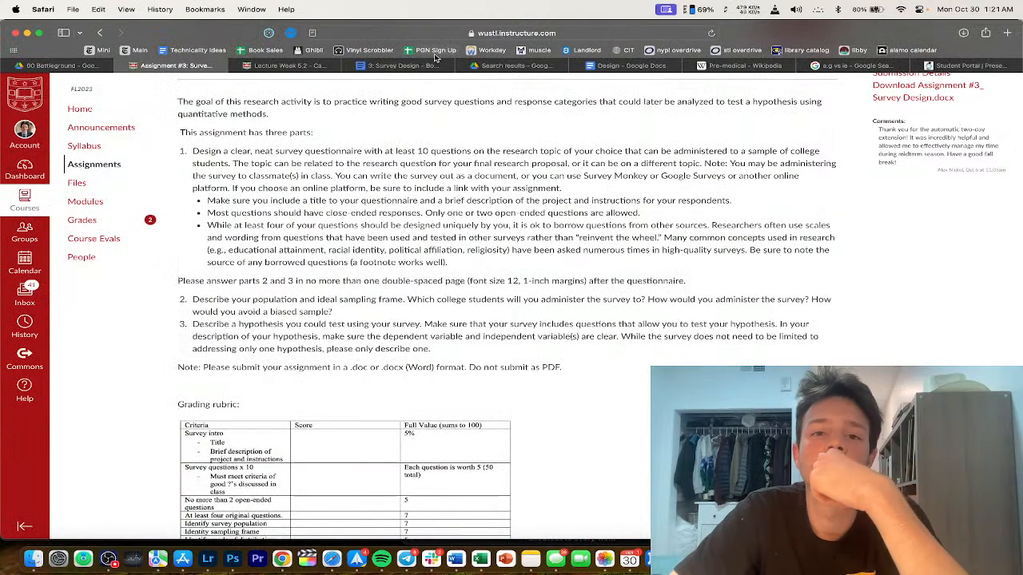
Step: Start a Part 2 heading on a new line after the last answer choice
{"action": "left_click", "coordinate": [397, 65]}
{"action": "scroll", "coordinate": [410, 373], "scroll_direction": "down", "scroll_amount": 3}
{"action": "left_click", "coordinate": [406, 377]}
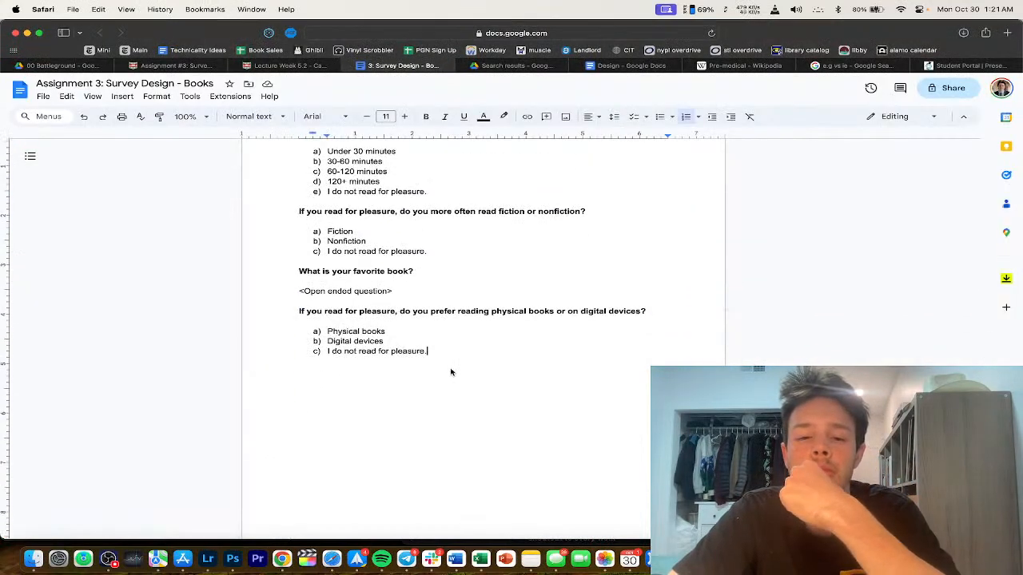
{"action": "key", "text": "Return"}
{"action": "key", "text": "Return"}
{"action": "key", "text": "Return"}
{"action": "type", "text": "Part 2 ("}
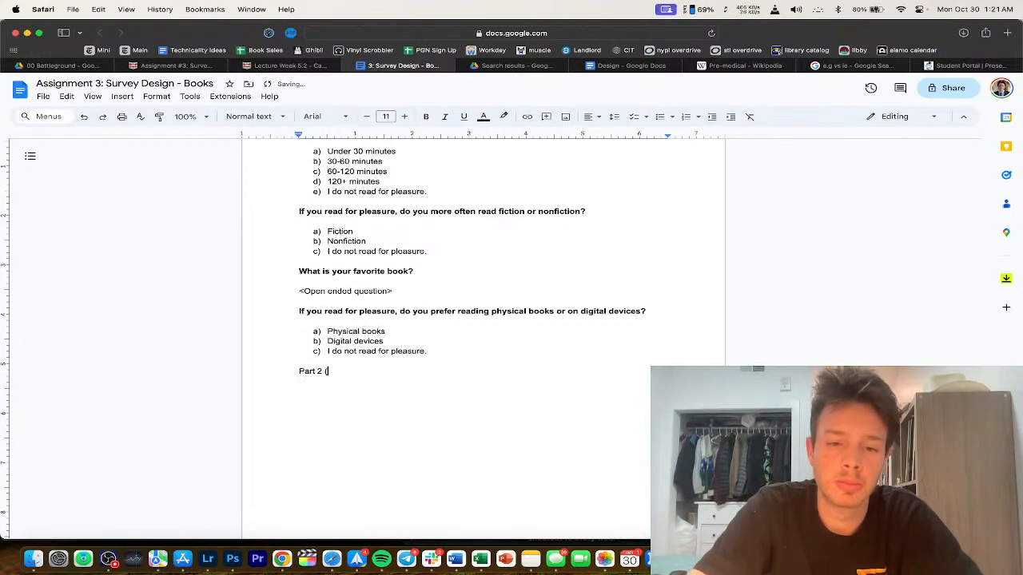
{"action": "scroll", "coordinate": [364, 228], "scroll_direction": "up", "scroll_amount": 15}
{"action": "scroll", "coordinate": [364, 227], "scroll_direction": "down", "scroll_amount": 2}
{"action": "scroll", "coordinate": [363, 228], "scroll_direction": "up", "scroll_amount": 2}
{"action": "scroll", "coordinate": [339, 224], "scroll_direction": "down", "scroll_amount": 15}
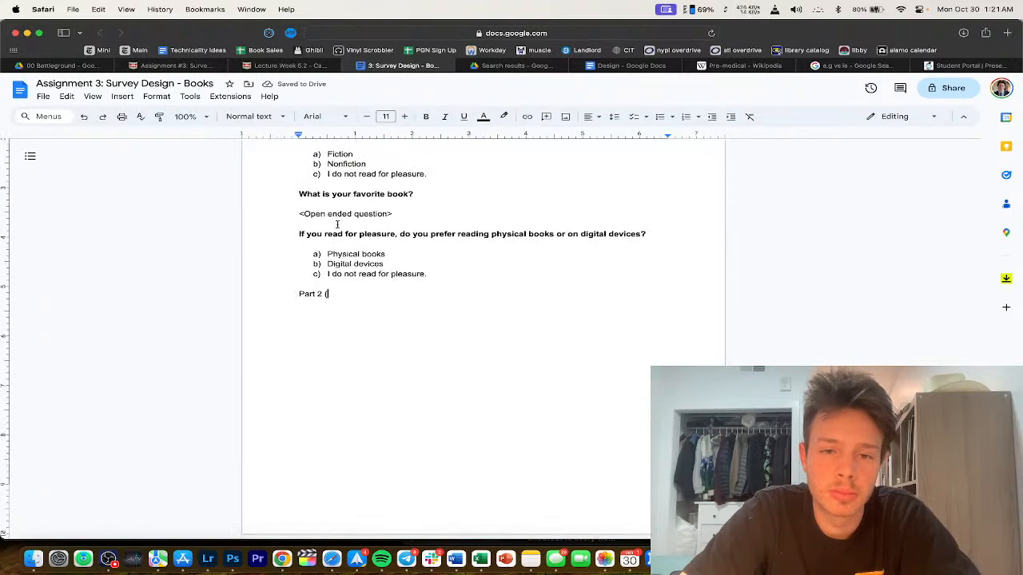
{"action": "type", "text": "Sampling"}
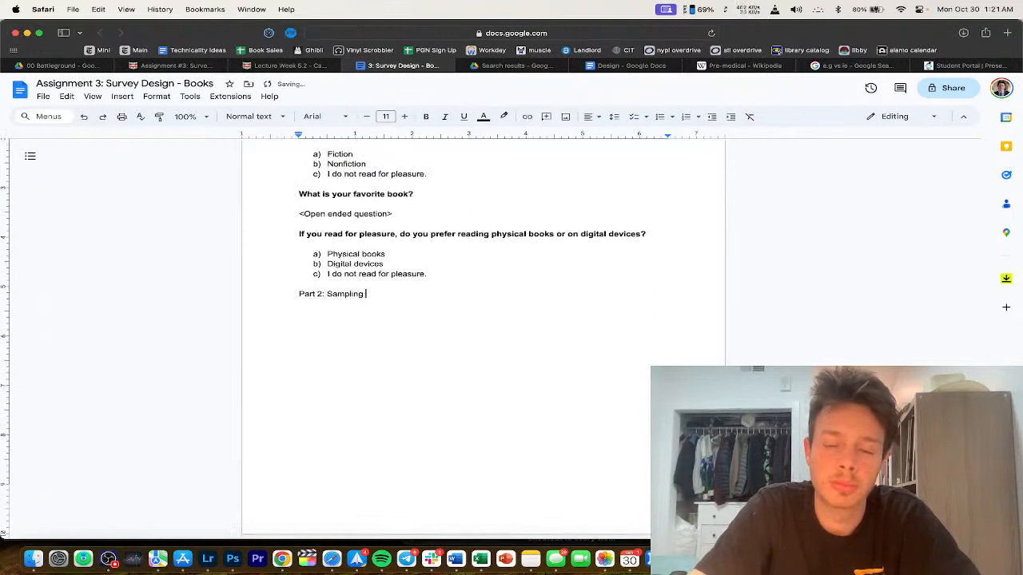
Step: Complete the heading as 'Part 2: Population and Sample (From Previous Assignment)'
{"action": "left_click", "coordinate": [288, 66]}
{"action": "left_click_drag", "start_coordinate": [168, 65], "coordinate": [292, 66]}
{"action": "scroll", "coordinate": [369, 299], "scroll_direction": "down", "scroll_amount": 1}
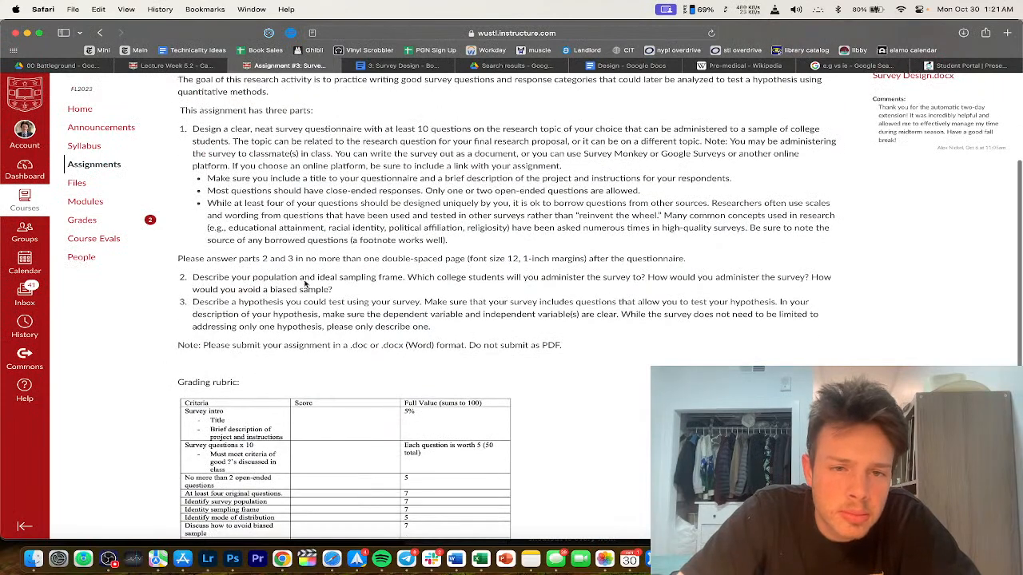
{"action": "left_click", "coordinate": [397, 65]}
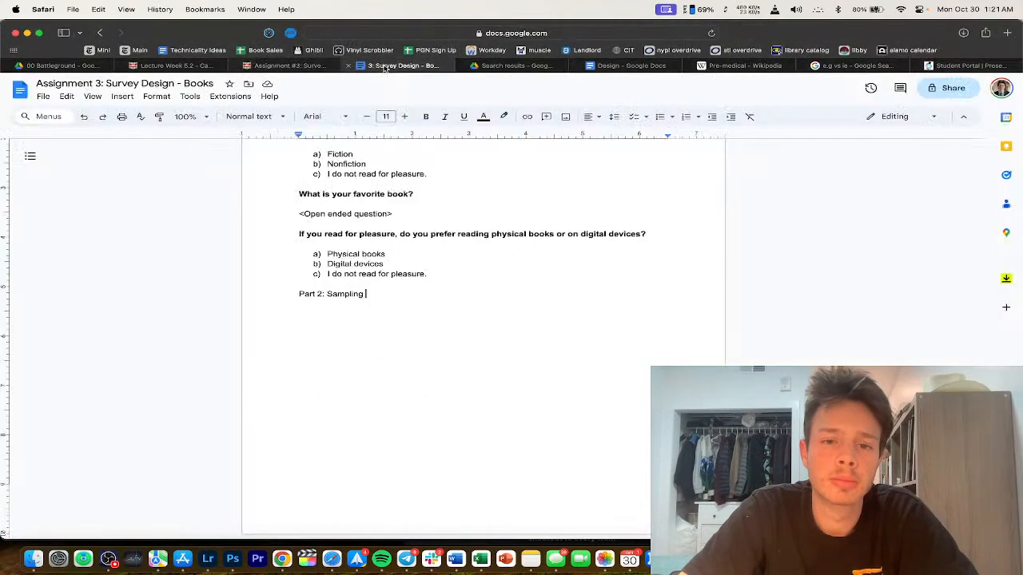
{"action": "left_click", "coordinate": [326, 294]}
{"action": "type", "text": "Population and"}
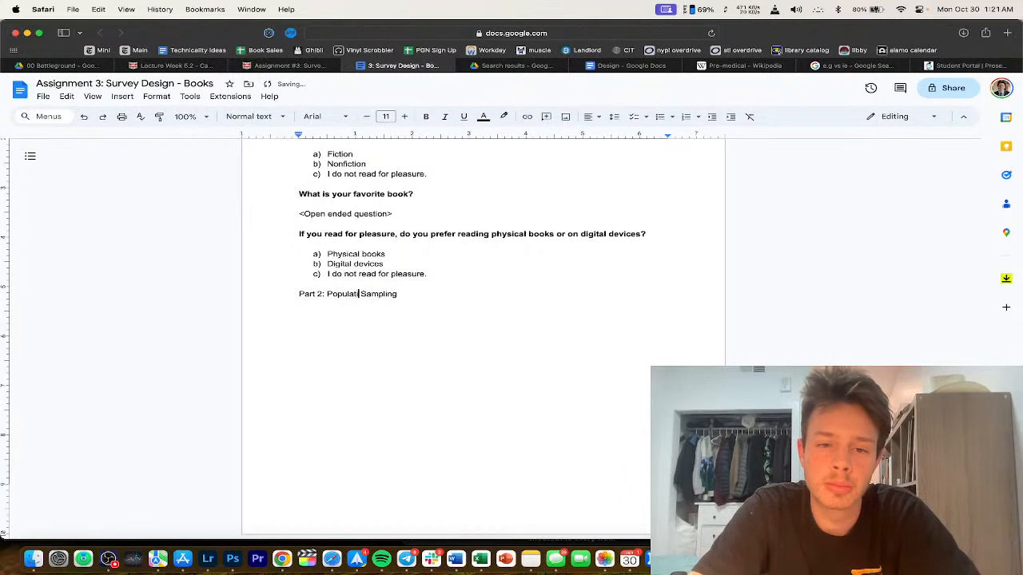
{"action": "key", "text": "End"}
{"action": "key", "text": "BackSpace"}
{"action": "key", "text": "BackSpace"}
{"action": "key", "text": "BackSpace"}
{"action": "type", "text": "e "}
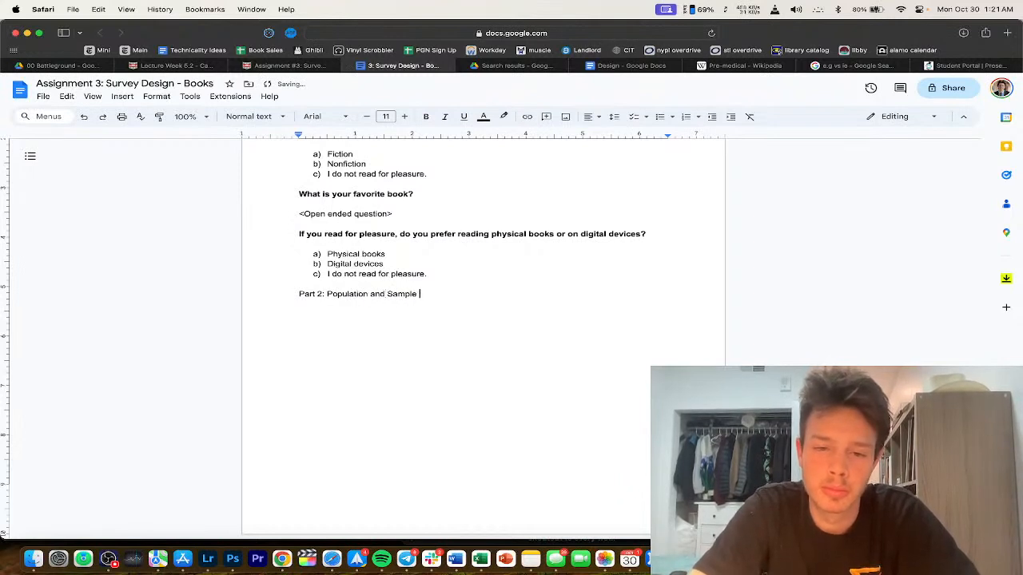
{"action": "type", "text": "(From Previous Assignment)"}
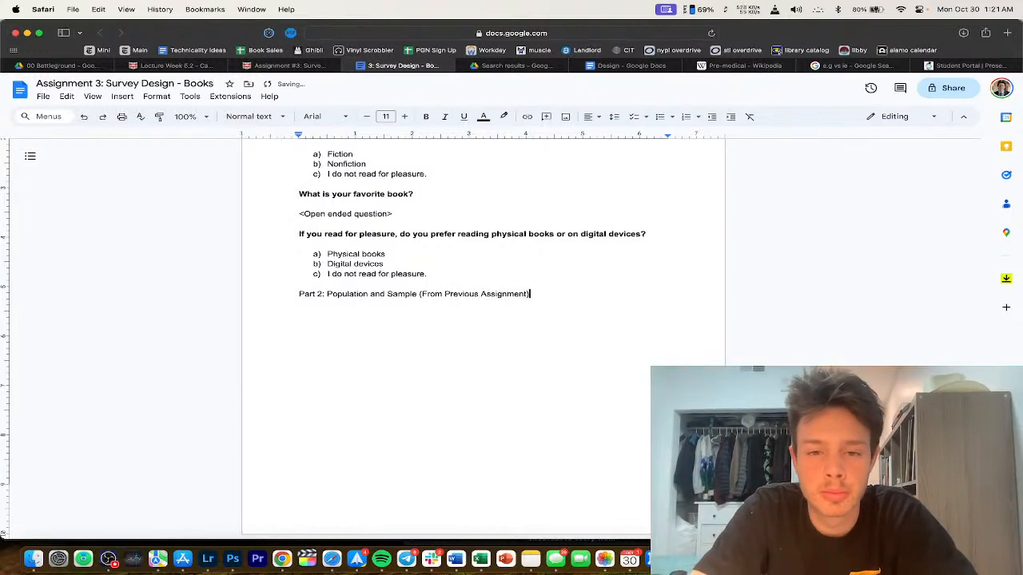
{"action": "left_click", "coordinate": [625, 66]}
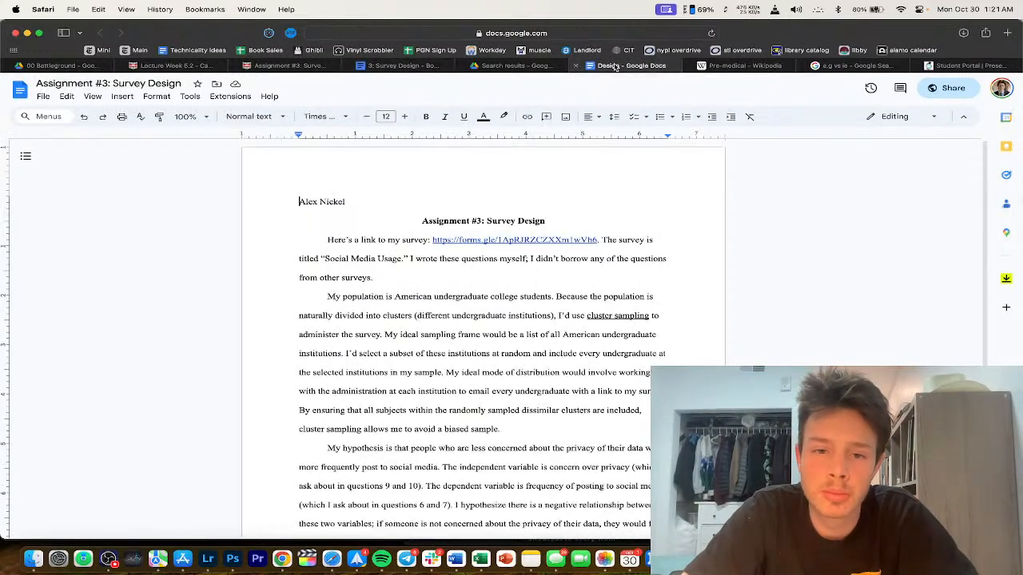
Step: Paste the population paragraph from the Design doc below the Part 2 heading
{"action": "triple_click", "coordinate": [482, 310]}
{"action": "key", "text": "super+c"}
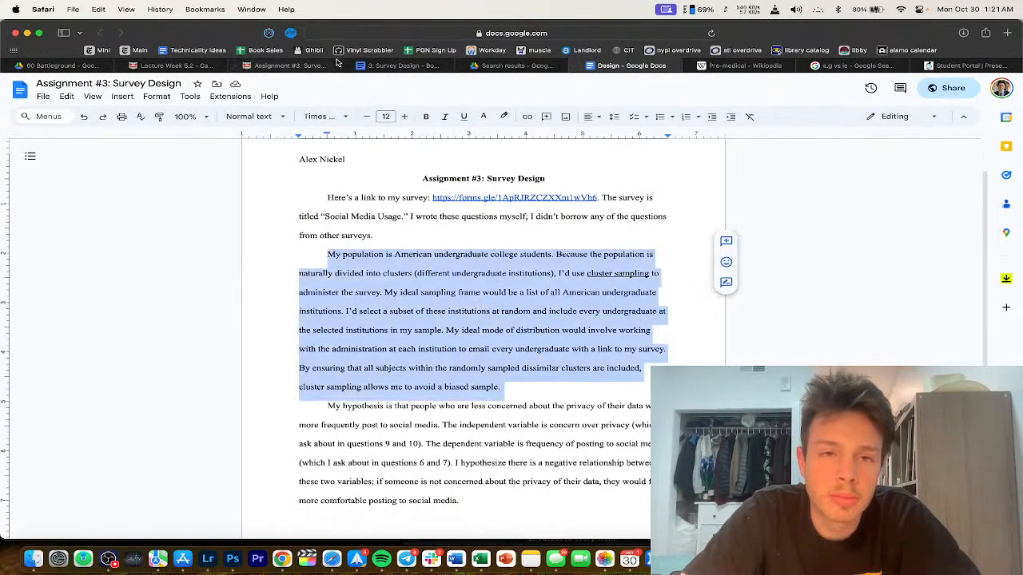
{"action": "left_click", "coordinate": [388, 66]}
{"action": "key", "text": "Return"}
{"action": "key", "text": "Return"}
{"action": "key", "text": "super+v"}
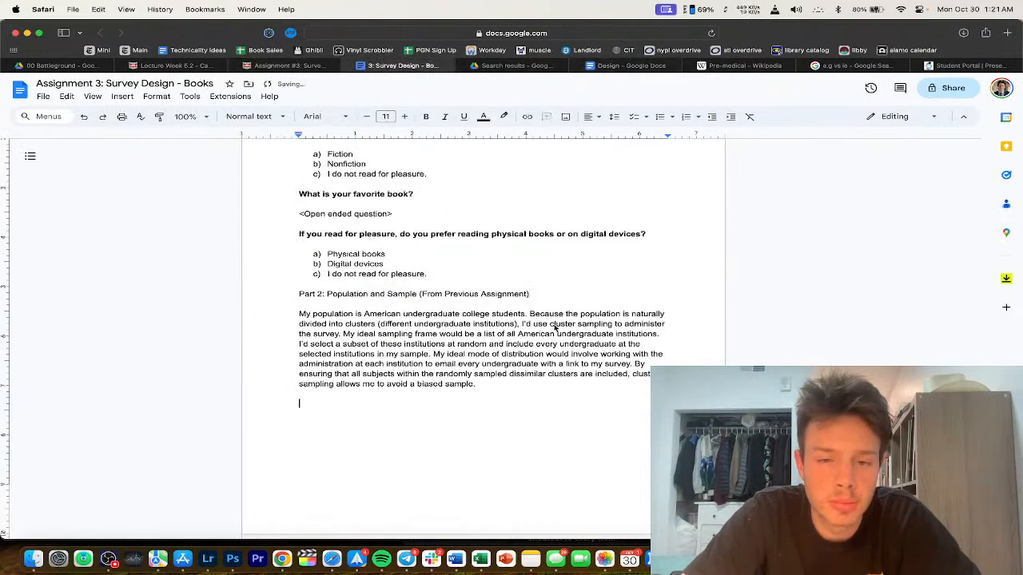
Step: Underline 'cluster sampling' and add a 'Part 3:' line below the paragraph
{"action": "left_click", "coordinate": [400, 64]}
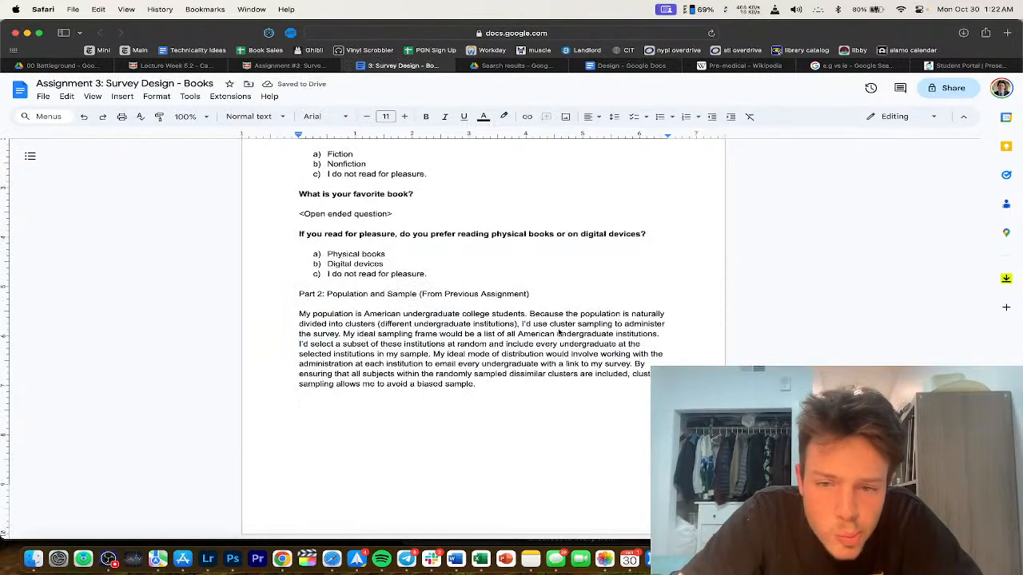
{"action": "mouse_move", "coordinate": [549, 327]}
{"action": "left_mouse_down"}
{"action": "mouse_move", "coordinate": [615, 326]}
{"action": "mouse_move", "coordinate": [549, 328]}
{"action": "left_mouse_up"}
{"action": "left_click", "coordinate": [612, 326]}
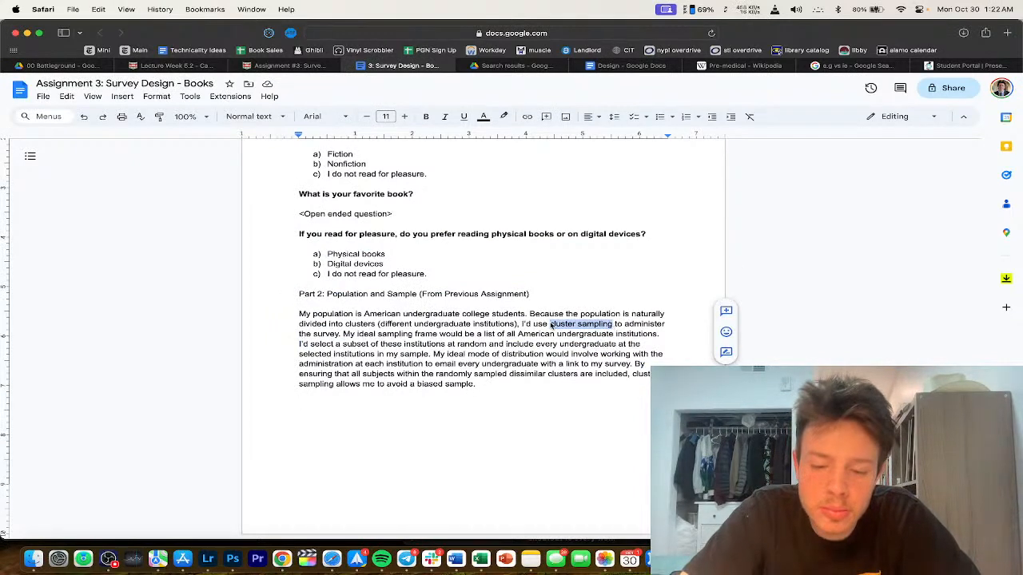
{"action": "key", "text": "super+u"}
{"action": "left_click", "coordinate": [423, 417]}
{"action": "type", "text": "Part 3:"}
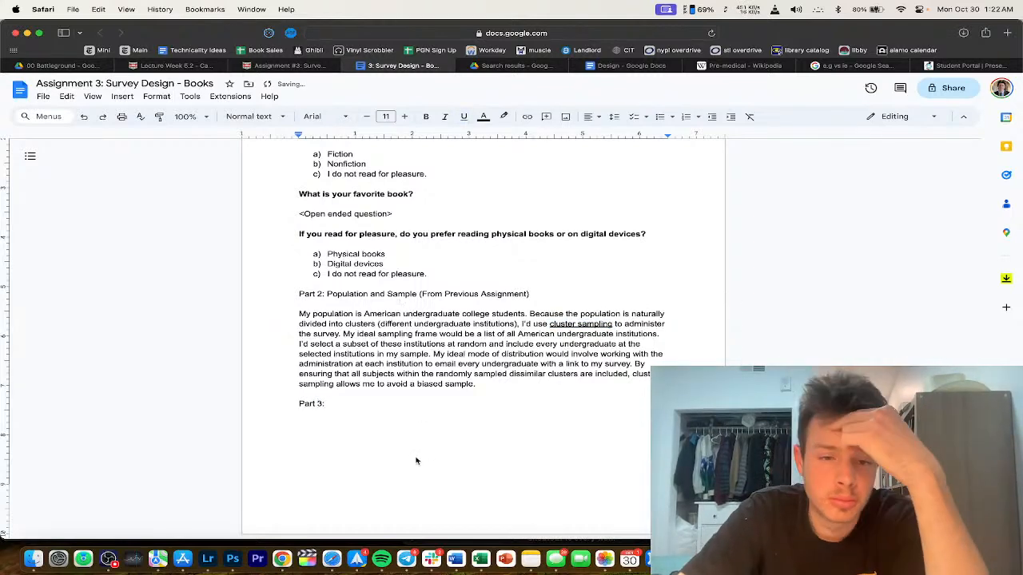
Step: Underline the Part 2 heading, then return to the end of the Part 3 line
{"action": "scroll", "coordinate": [546, 331], "scroll_direction": "up", "scroll_amount": 1}
{"action": "left_click_drag", "start_coordinate": [546, 331], "coordinate": [153, 328]}
{"action": "key", "text": "super+u"}
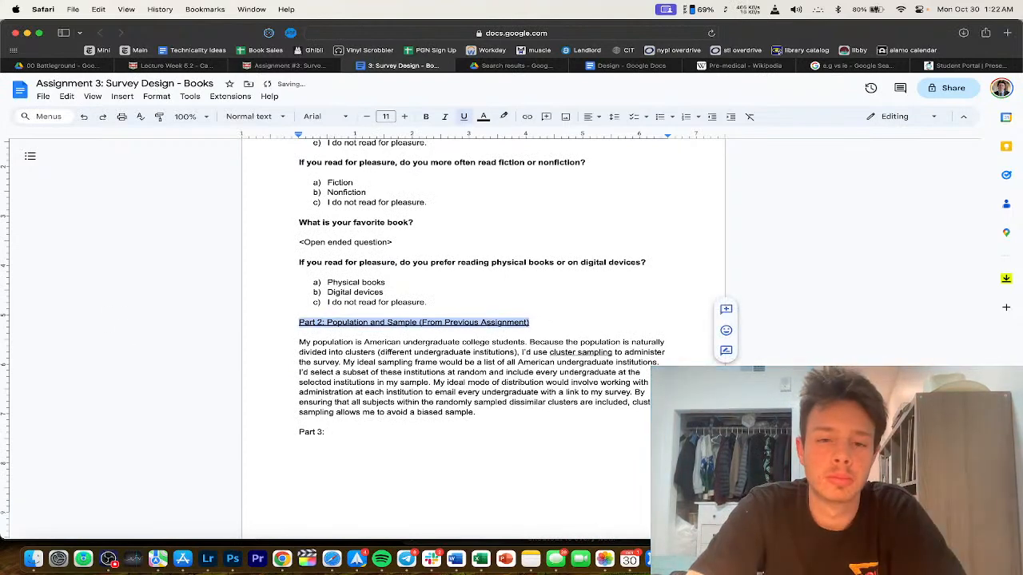
{"action": "scroll", "coordinate": [479, 418], "scroll_direction": "down", "scroll_amount": 1}
{"action": "left_click", "coordinate": [471, 422]}
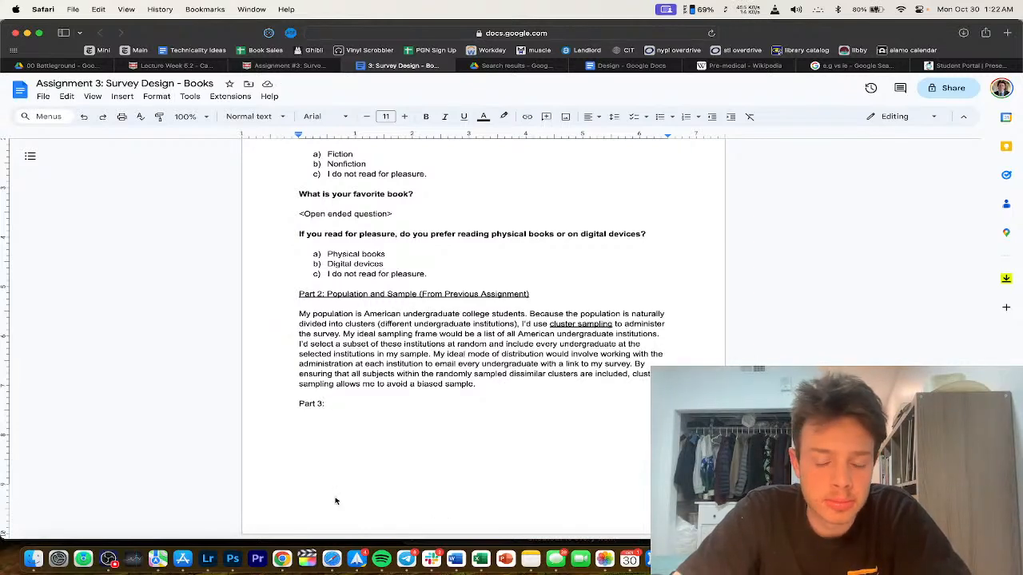
{"action": "left_click", "coordinate": [108, 557]}
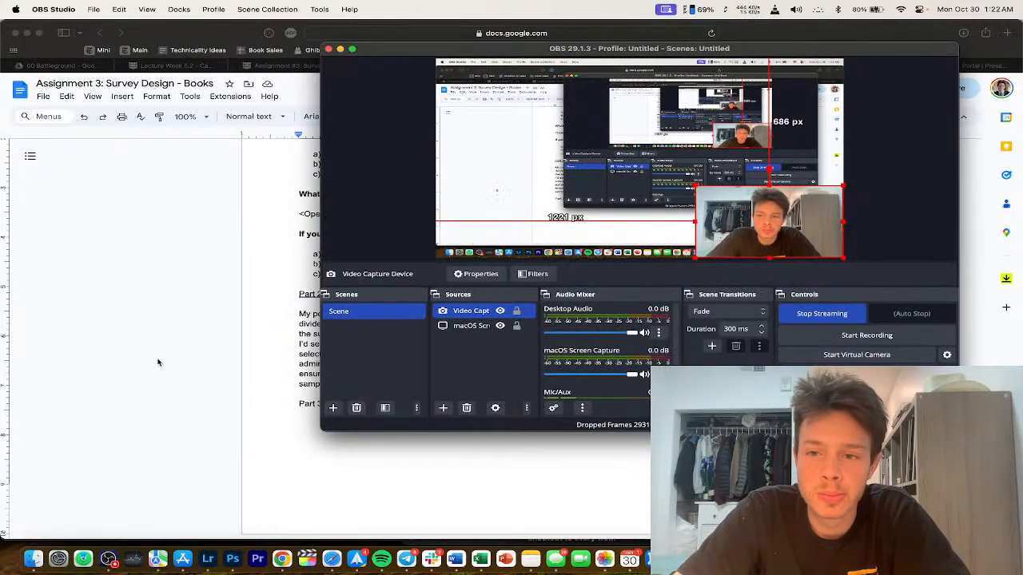
{"action": "left_click", "coordinate": [160, 353]}
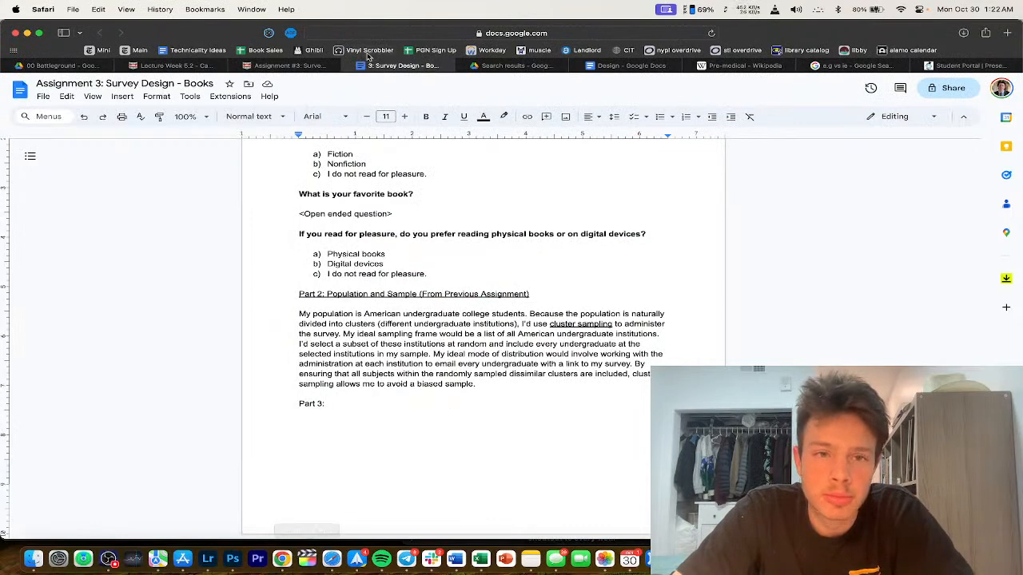
{"action": "left_click", "coordinate": [276, 69]}
{"action": "triple_click", "coordinate": [275, 323]}
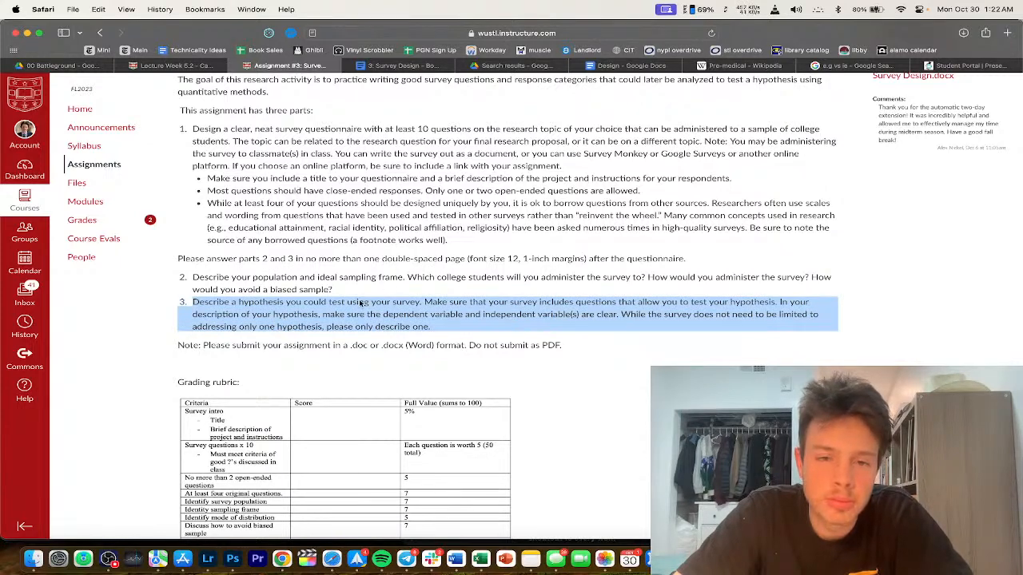
{"action": "left_click", "coordinate": [399, 66]}
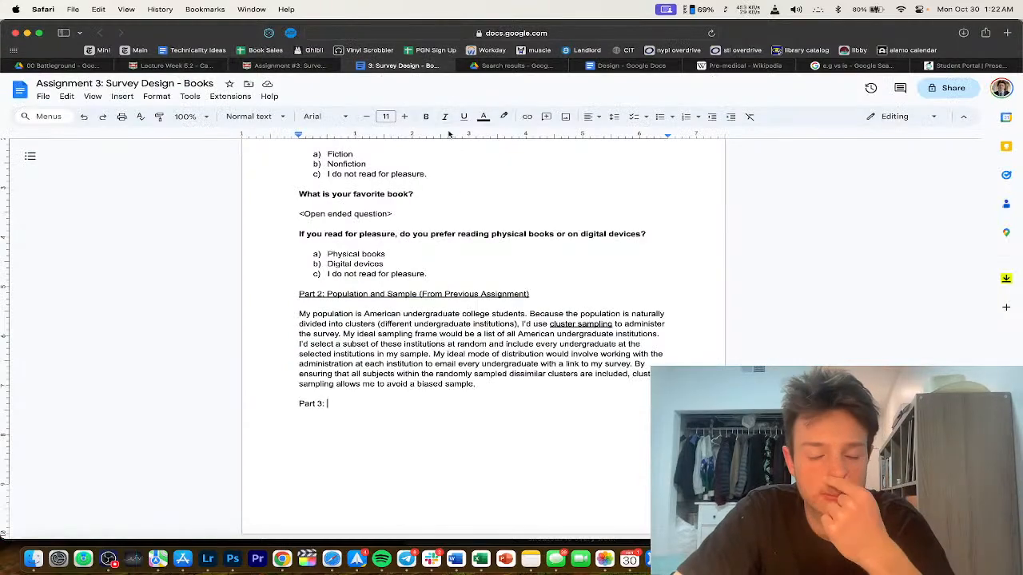
{"action": "scroll", "coordinate": [409, 321], "scroll_direction": "up", "scroll_amount": 15}
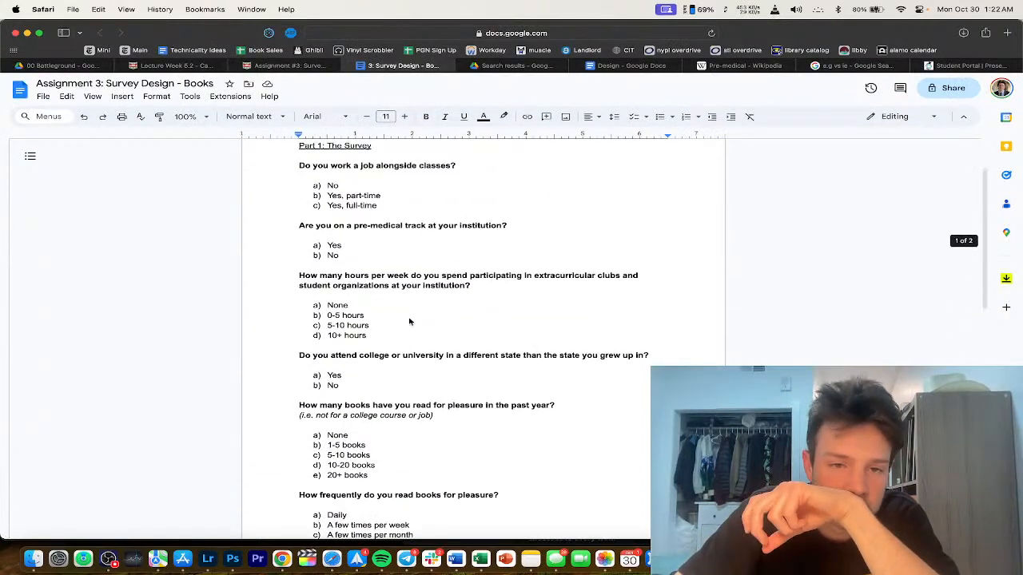
{"action": "scroll", "coordinate": [409, 321], "scroll_direction": "up", "scroll_amount": 3}
{"action": "scroll", "coordinate": [440, 378], "scroll_direction": "down", "scroll_amount": 2}
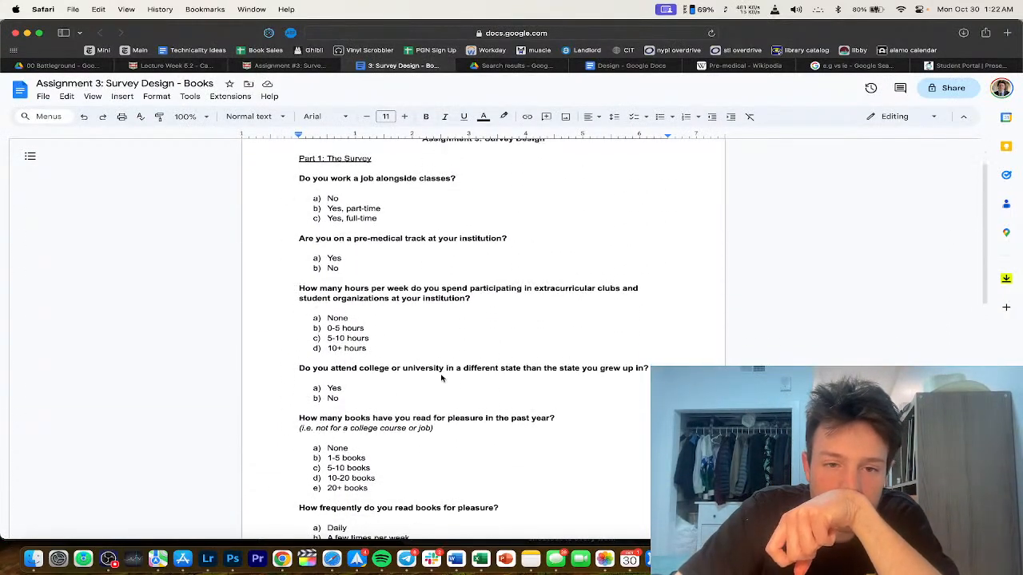
{"action": "scroll", "coordinate": [405, 254], "scroll_direction": "down", "scroll_amount": 2}
{"action": "left_click_drag", "start_coordinate": [407, 248], "coordinate": [403, 300]}
{"action": "left_click", "coordinate": [403, 299]}
{"action": "scroll", "coordinate": [408, 308], "scroll_direction": "down", "scroll_amount": 2}
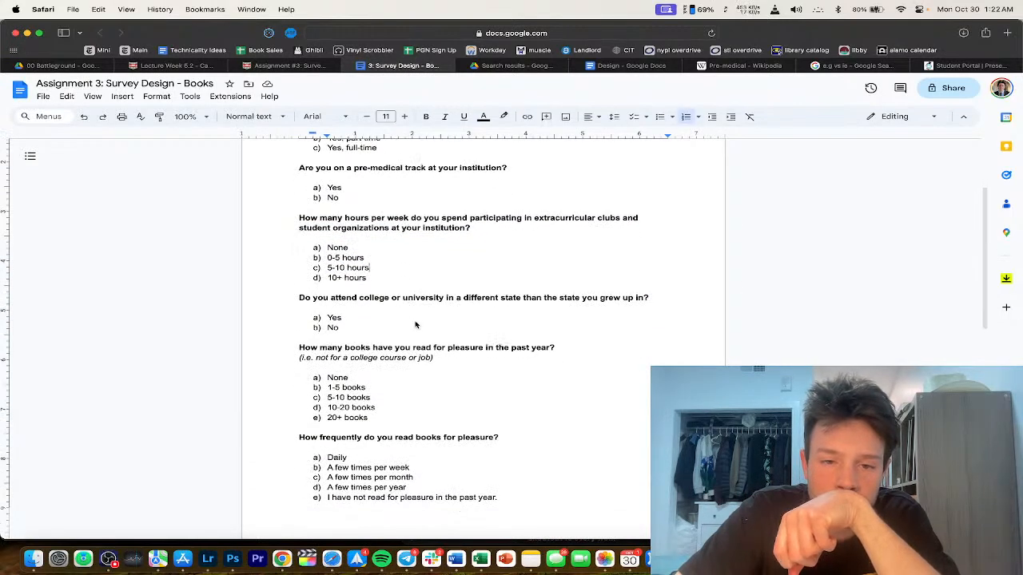
{"action": "scroll", "coordinate": [415, 321], "scroll_direction": "down", "scroll_amount": 2}
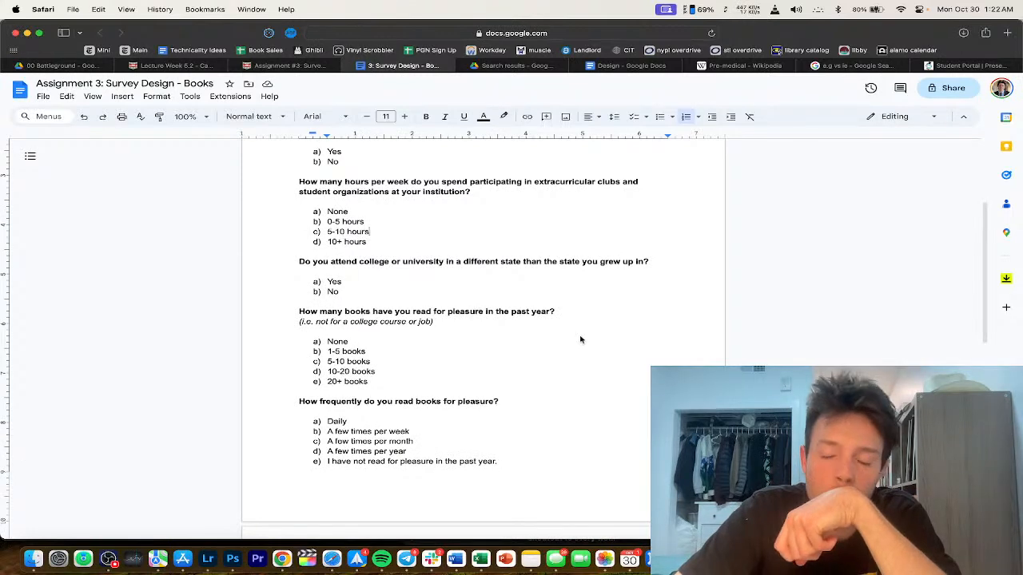
{"action": "left_click", "coordinate": [640, 262]}
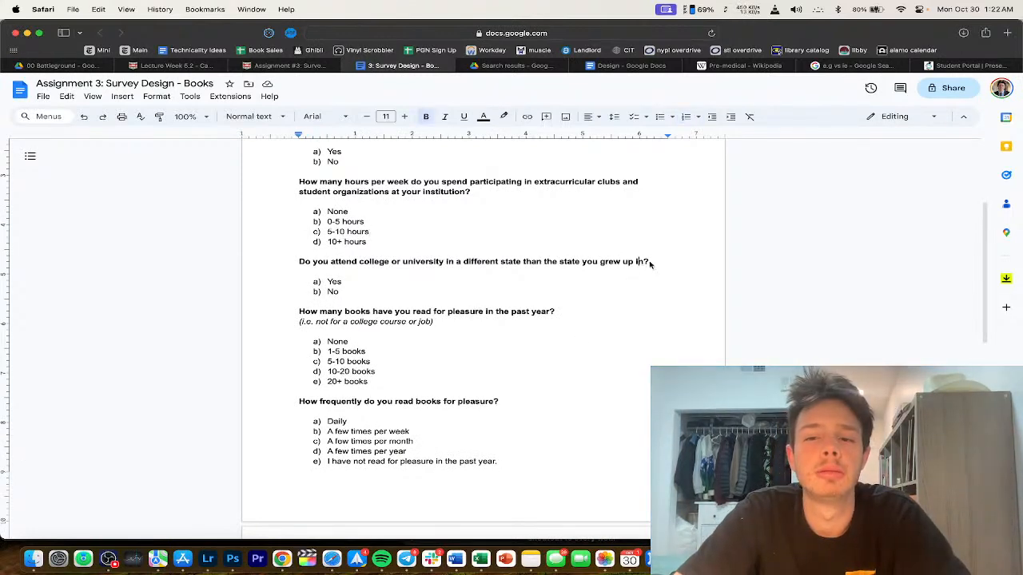
Step: Search Google in a new tab for 'median wealth private vs public colleges' and scroll the results
{"action": "key", "text": "super+t"}
{"action": "type", "text": "median wea"}
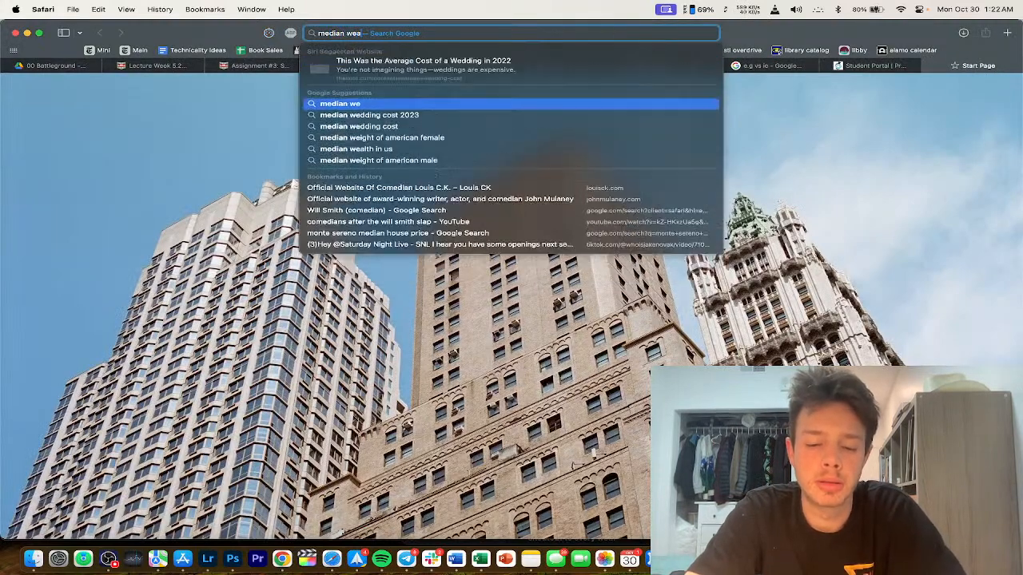
{"action": "type", "text": "lth private vs pu"}
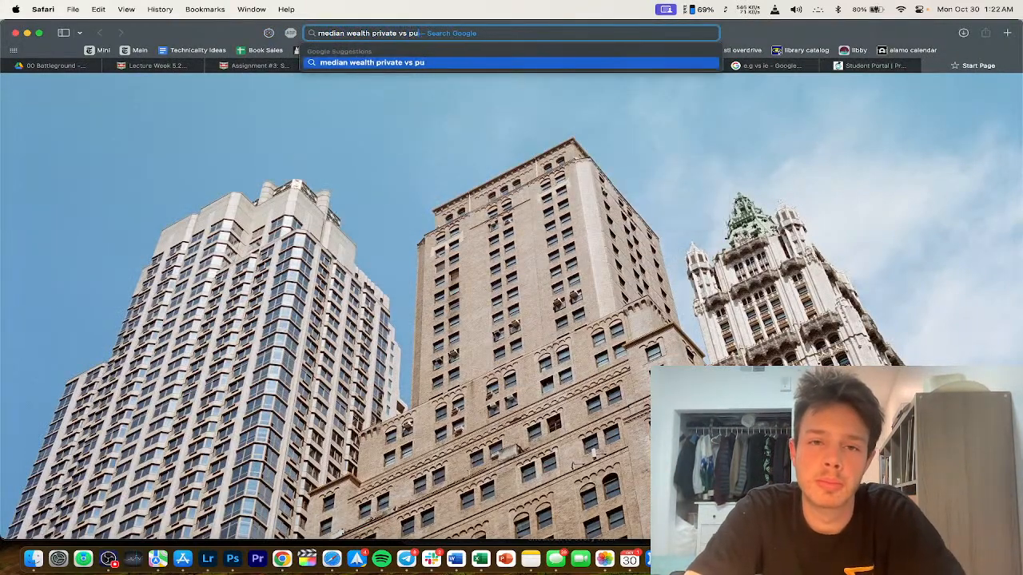
{"action": "type", "text": "blic "}
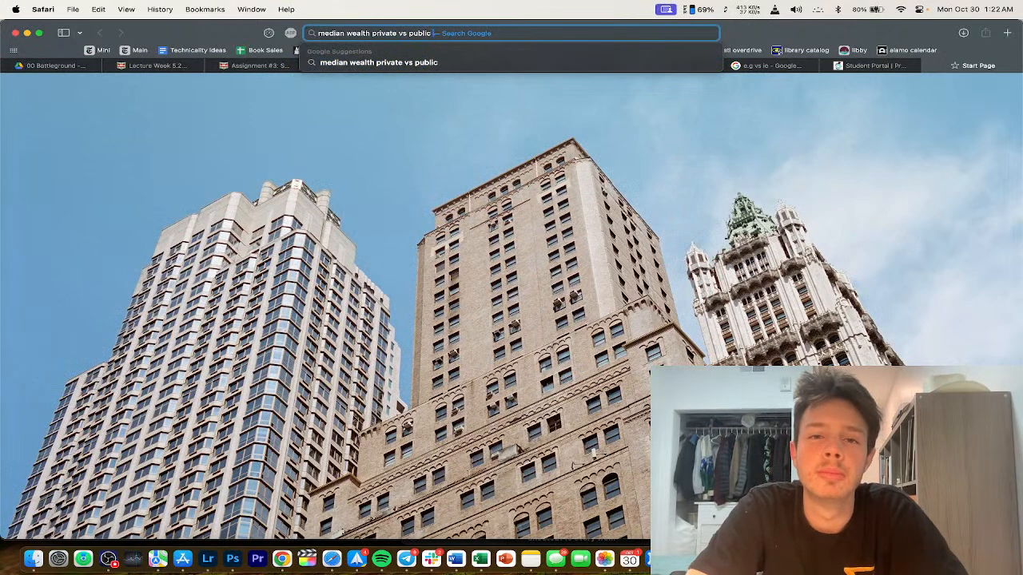
{"action": "type", "text": "colleges"}
{"action": "key", "text": "Return"}
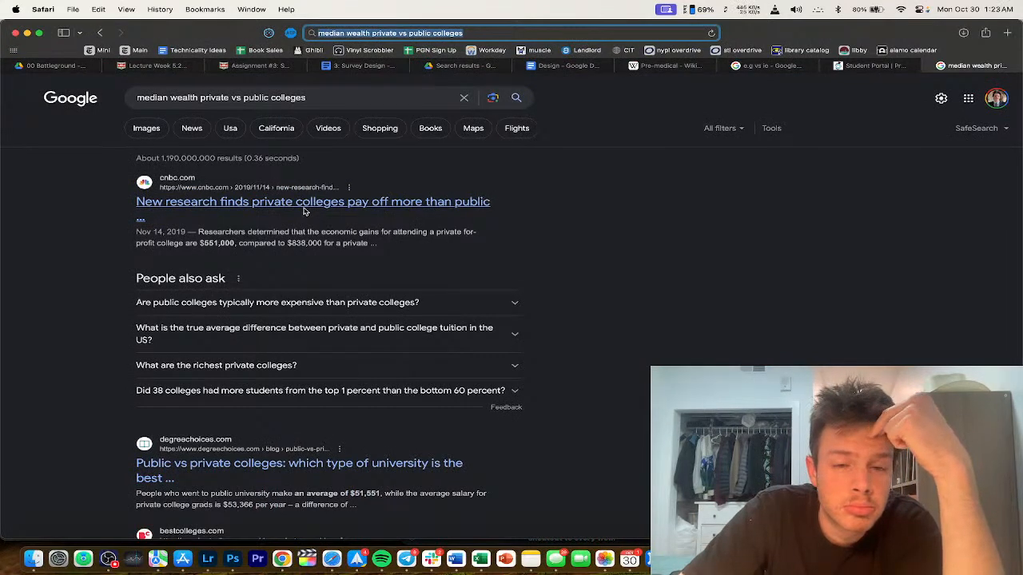
{"action": "scroll", "coordinate": [160, 274], "scroll_direction": "down", "scroll_amount": 4}
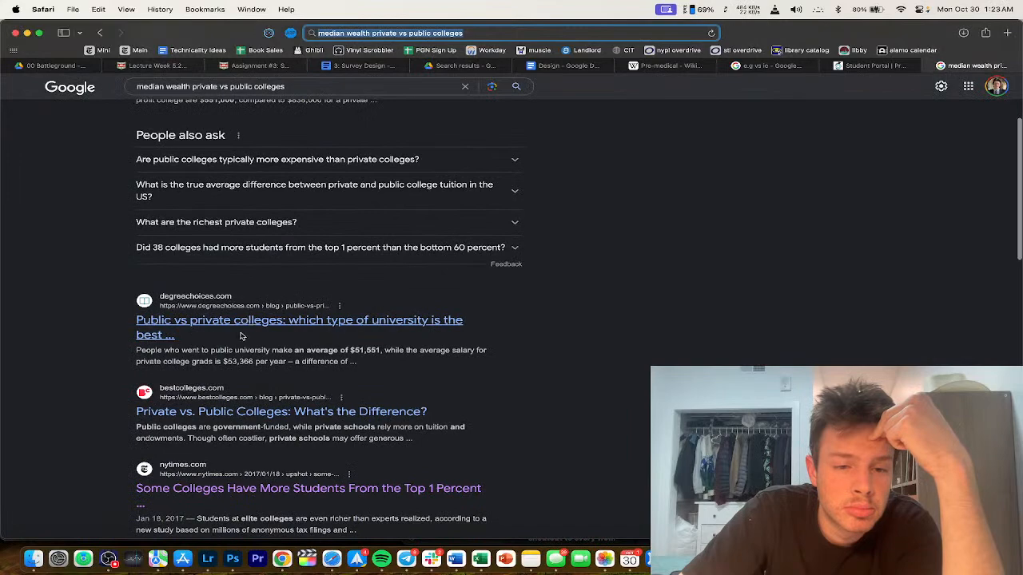
{"action": "scroll", "coordinate": [246, 322], "scroll_direction": "down", "scroll_amount": 3}
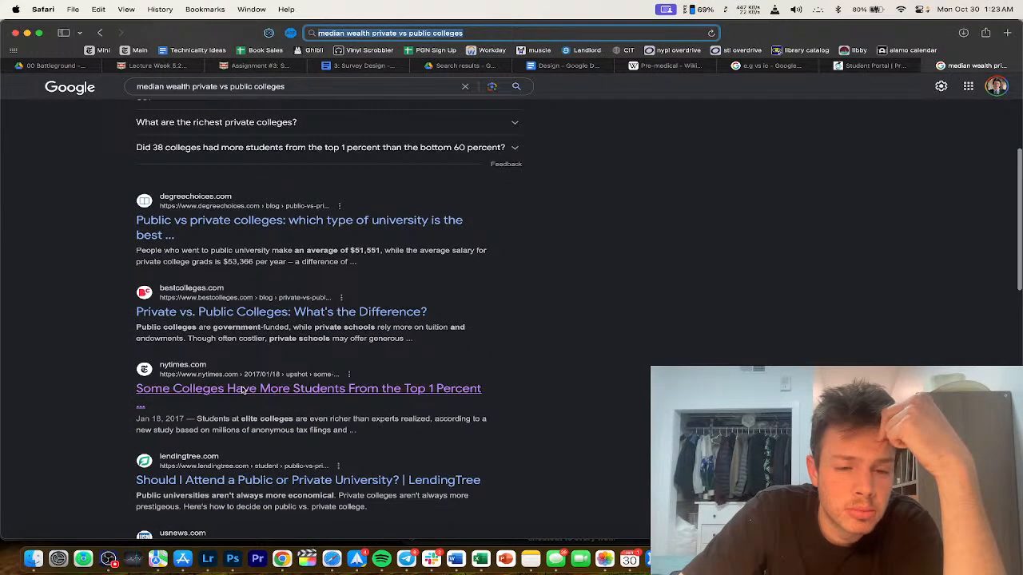
{"action": "scroll", "coordinate": [242, 389], "scroll_direction": "down", "scroll_amount": 1}
{"action": "scroll", "coordinate": [241, 387], "scroll_direction": "down", "scroll_amount": 5}
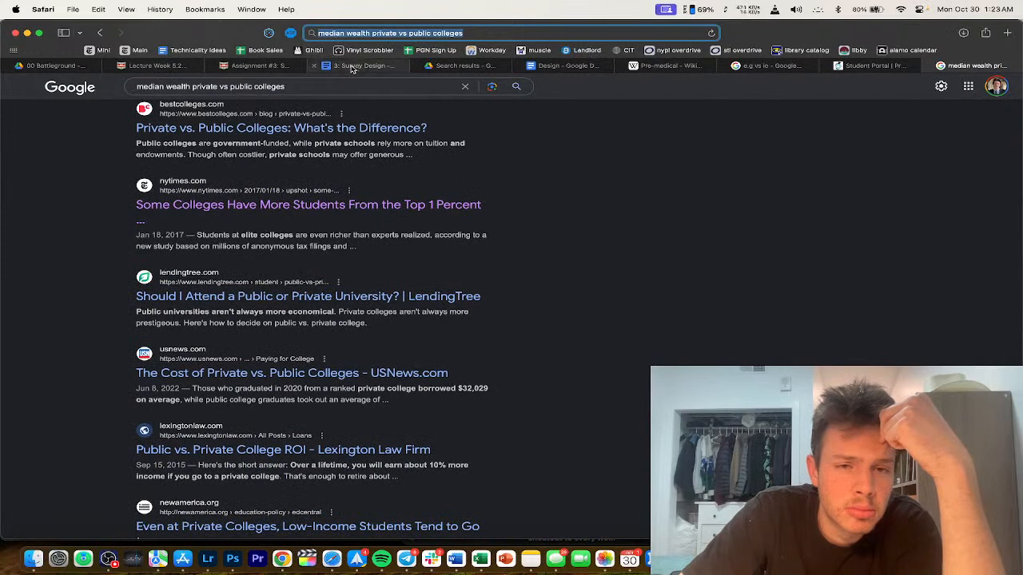
Step: Go via the Canvas tab back to the Books survey and select the out-of-state college question
{"action": "left_click", "coordinate": [264, 66]}
{"action": "left_click", "coordinate": [364, 65]}
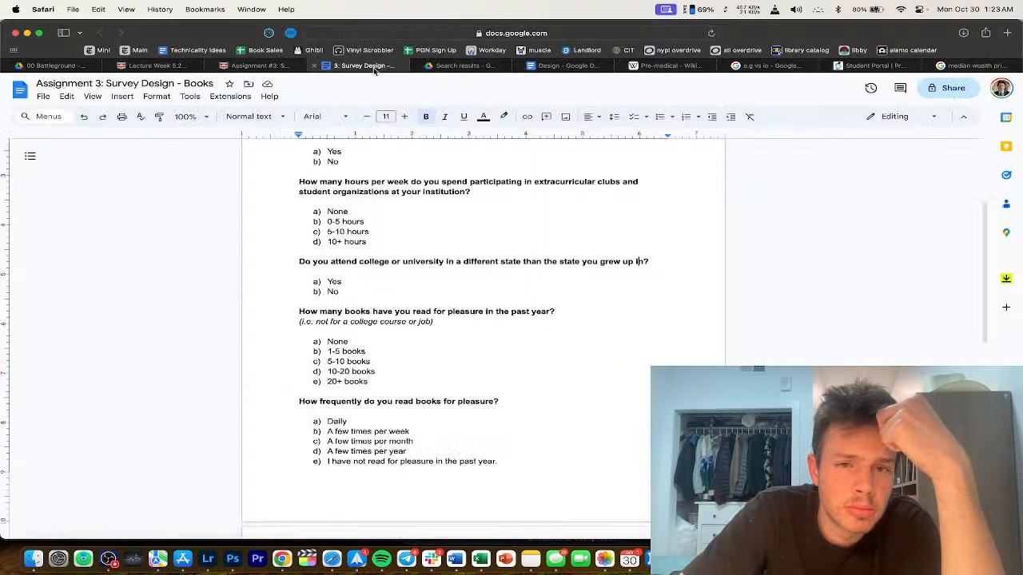
{"action": "scroll", "coordinate": [444, 368], "scroll_direction": "up", "scroll_amount": 2}
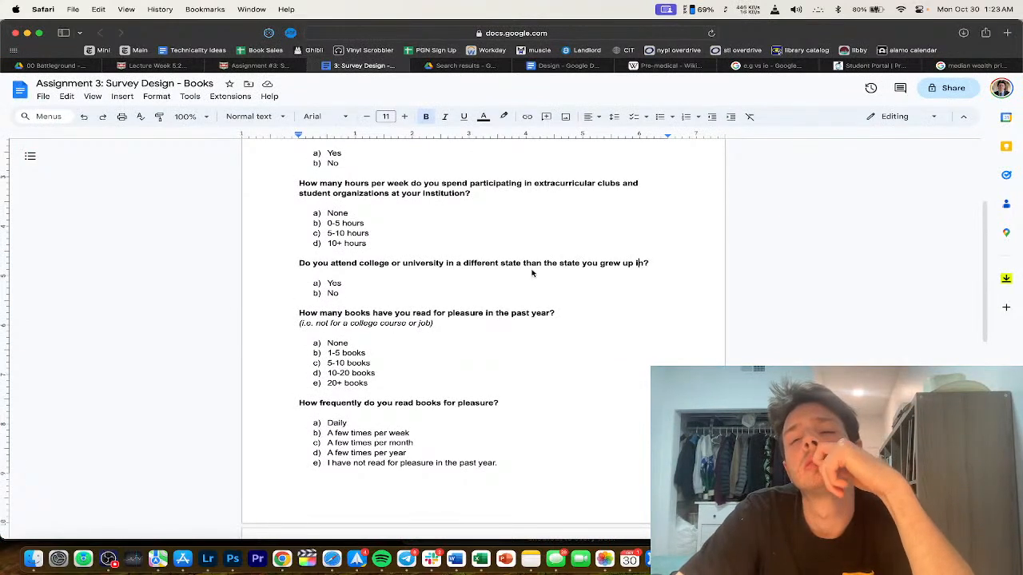
{"action": "triple_click", "coordinate": [655, 263]}
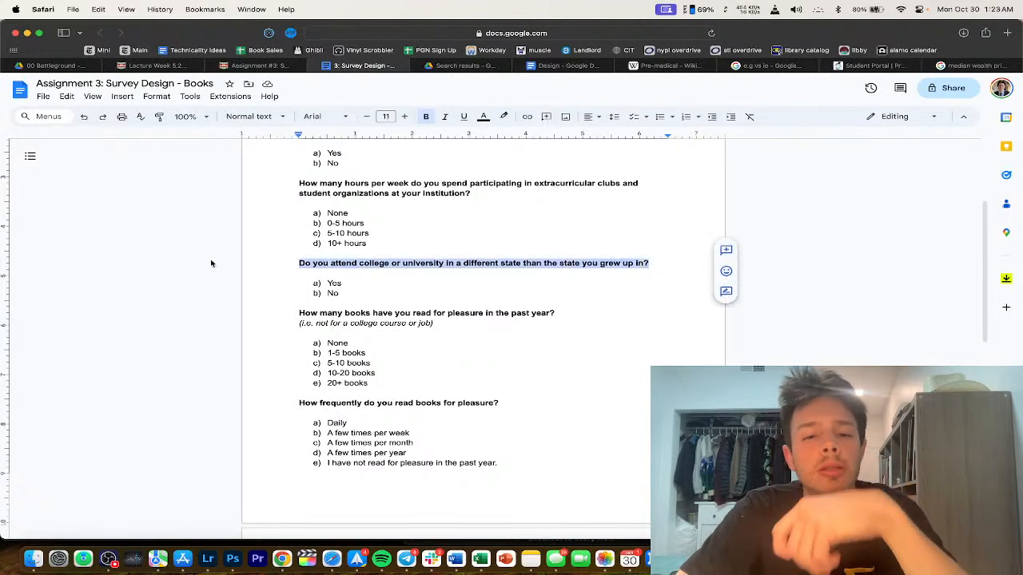
Step: Reword the question to ask the size of your institution's undergraduate student body
{"action": "type", "text": "@"}
{"action": "key", "text": "BackSpace"}
{"action": "type", "text": "What"}
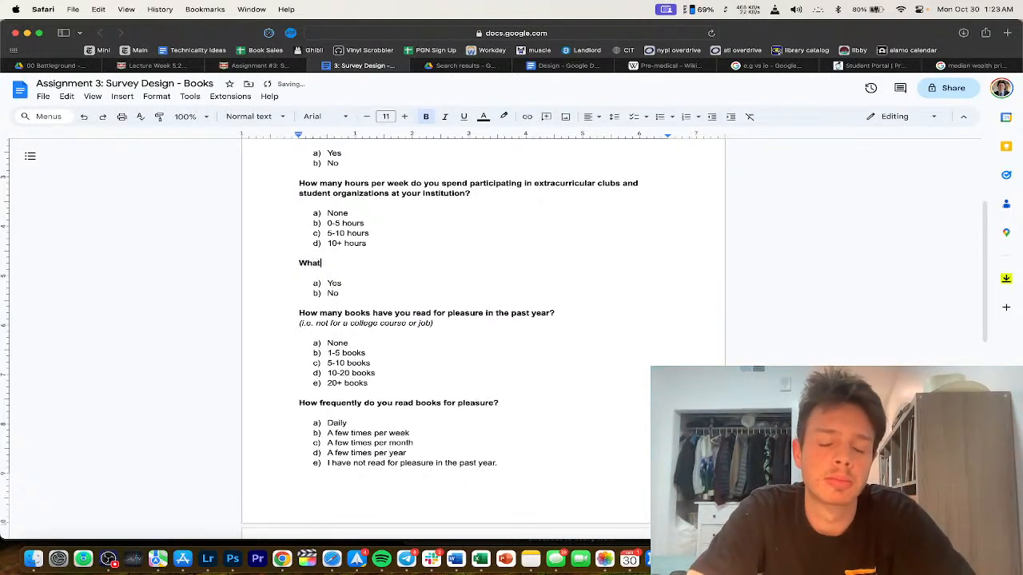
{"action": "type", "text": " is the size "}
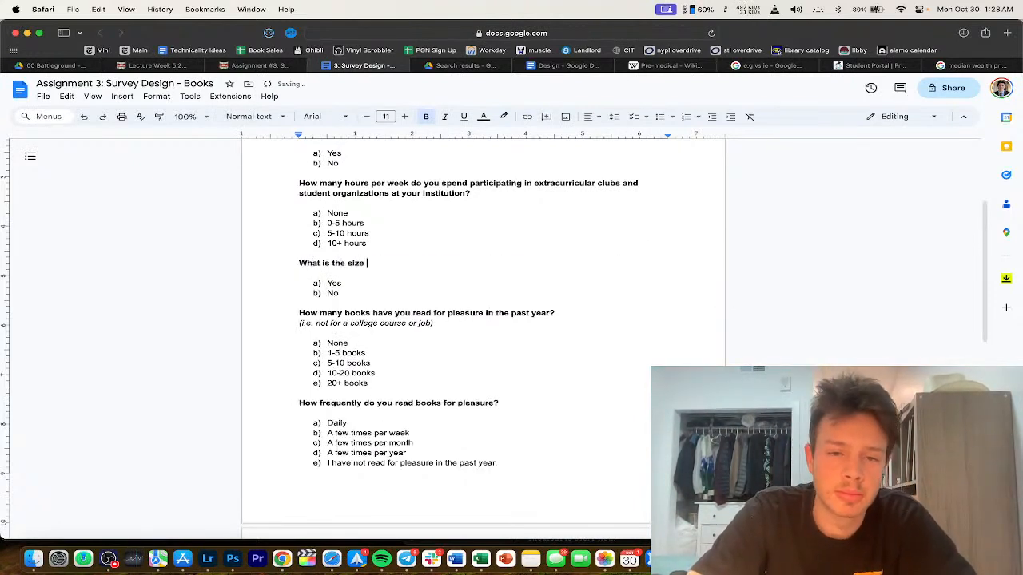
{"action": "type", "text": "of your"}
{"action": "key", "text": "BackSpace"}
{"action": "key", "text": "BackSpace"}
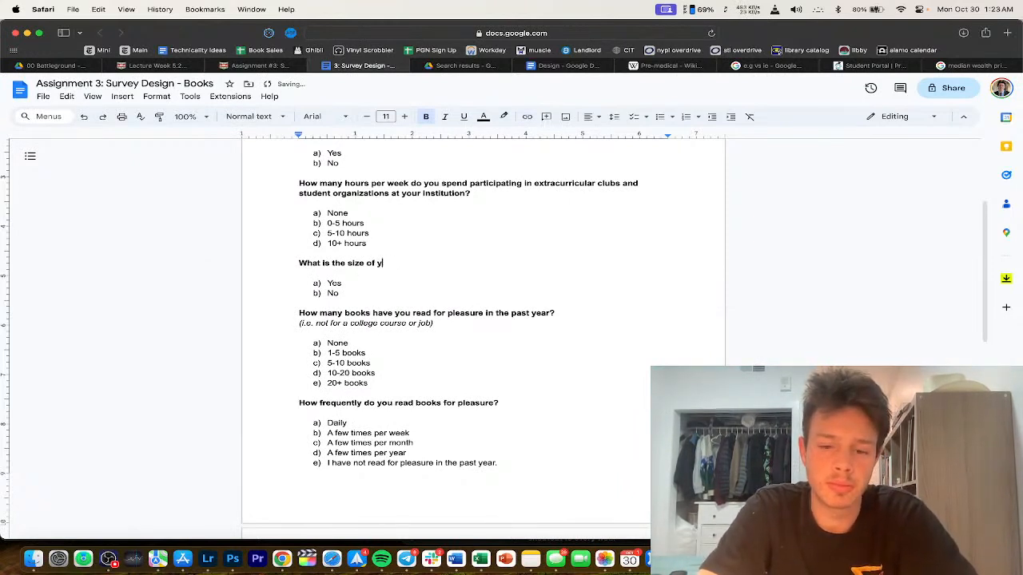
{"action": "type", "text": "our institution's un"}
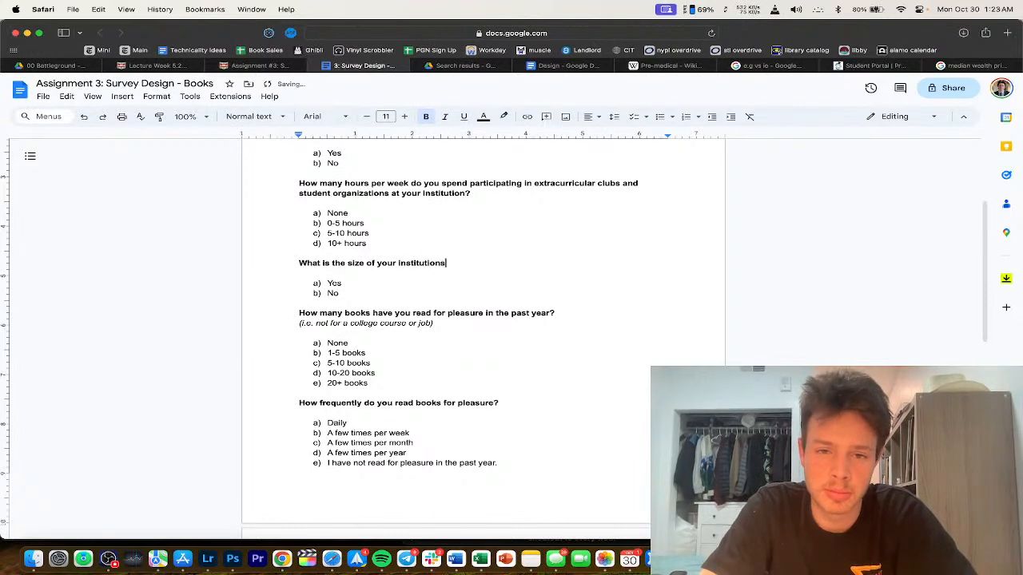
{"action": "type", "text": "dergra"}
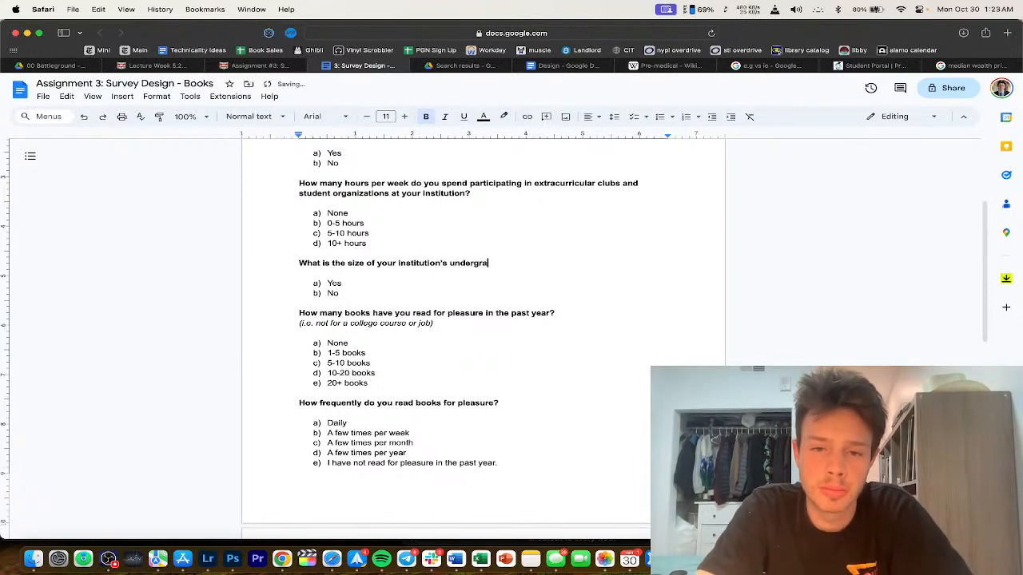
{"action": "type", "text": "duate student body?"}
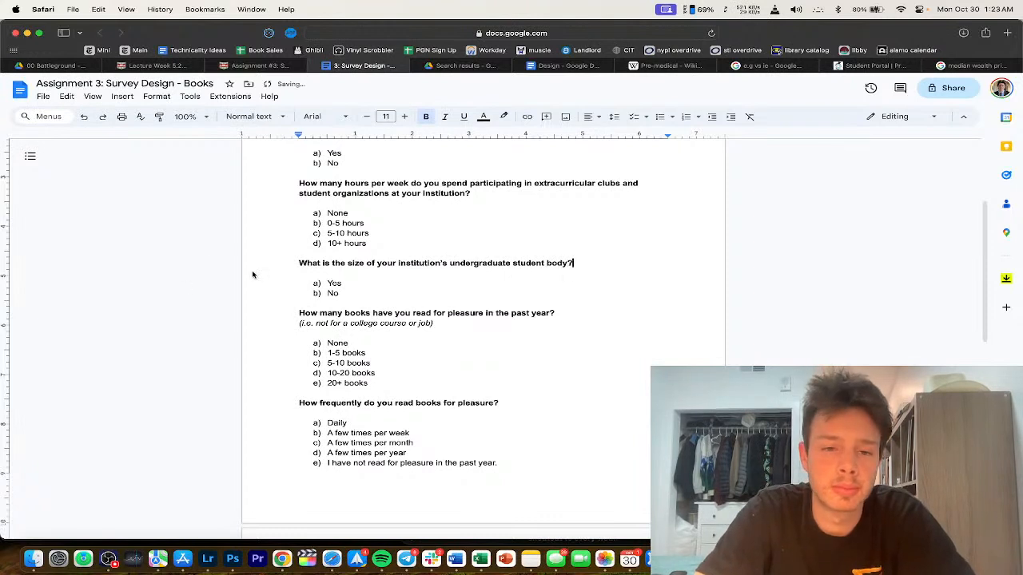
Step: Replace Yes/No with Under 5,000, 5,000-10,000, 10,000-20,000 and 20,000+ students
{"action": "left_click_drag", "start_coordinate": [358, 282], "coordinate": [285, 282]}
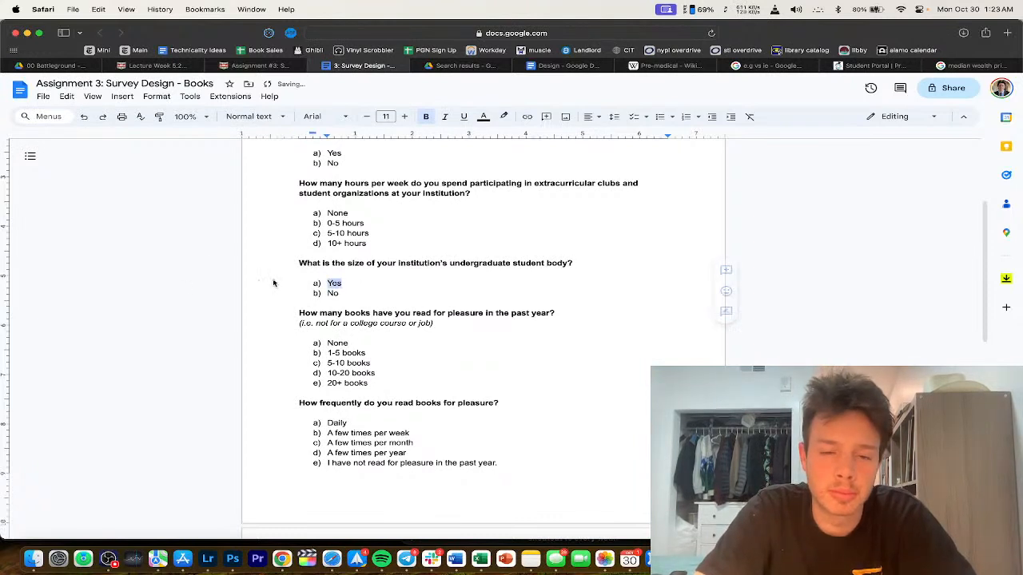
{"action": "type", "text": "Under"}
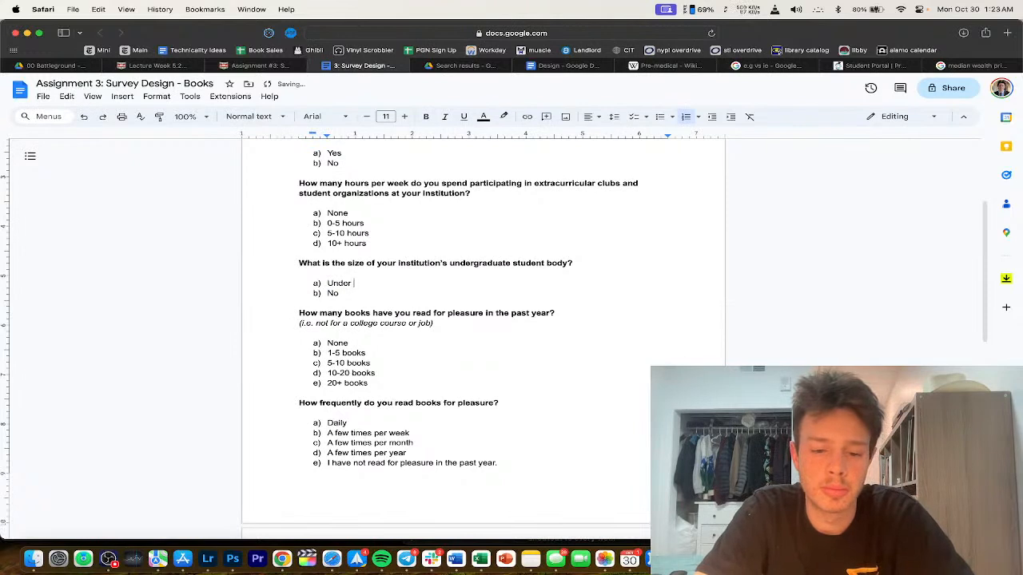
{"action": "type", "text": " 5,000 studen"}
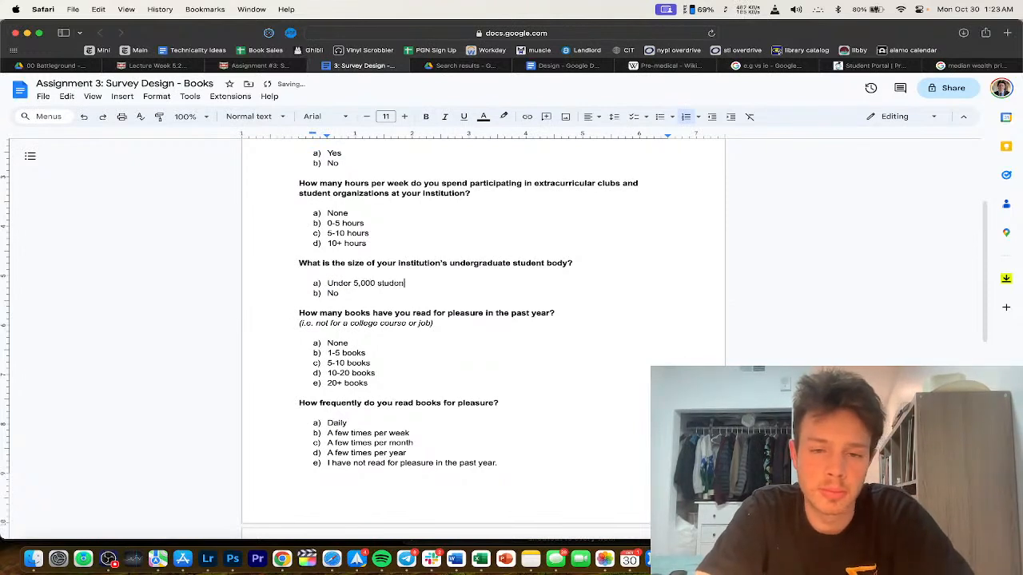
{"action": "type", "text": "ts"}
{"action": "key", "text": "Return"}
{"action": "type", "text": "5,"}
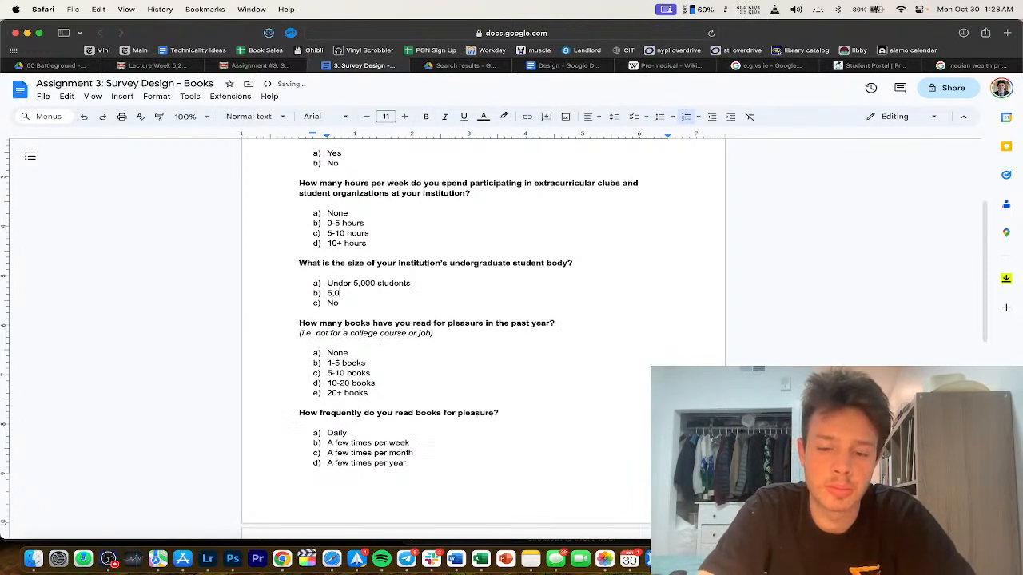
{"action": "type", "text": "000-10,000 "}
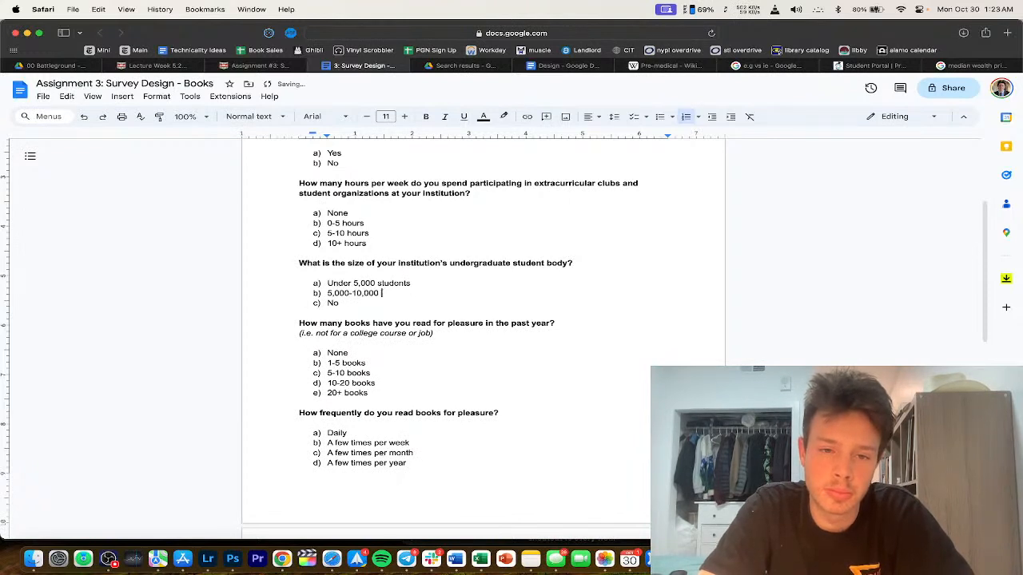
{"action": "type", "text": "students"}
{"action": "key", "text": "Return"}
{"action": "type", "text": "10,000-20"}
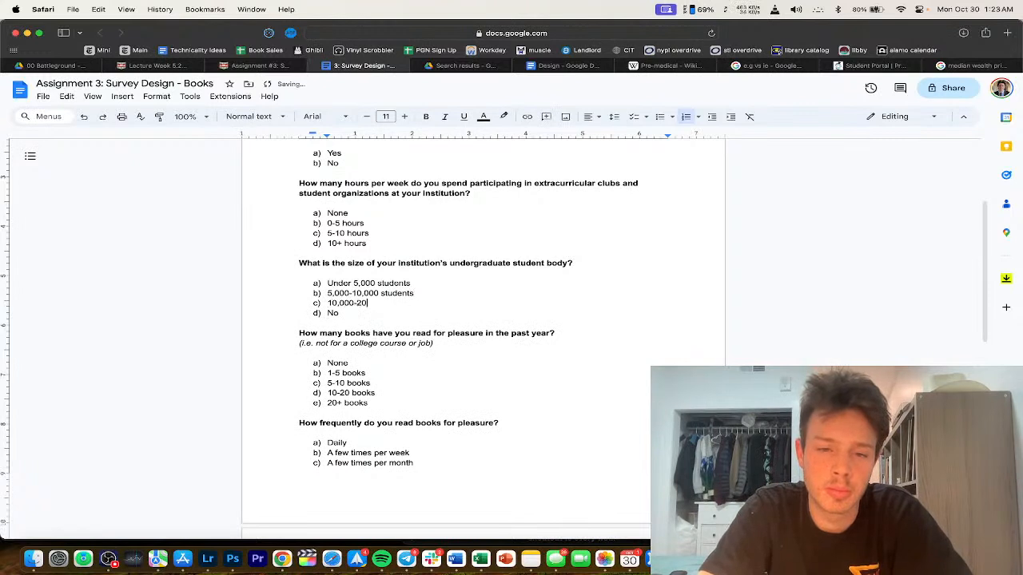
{"action": "type", "text": ",000 s"}
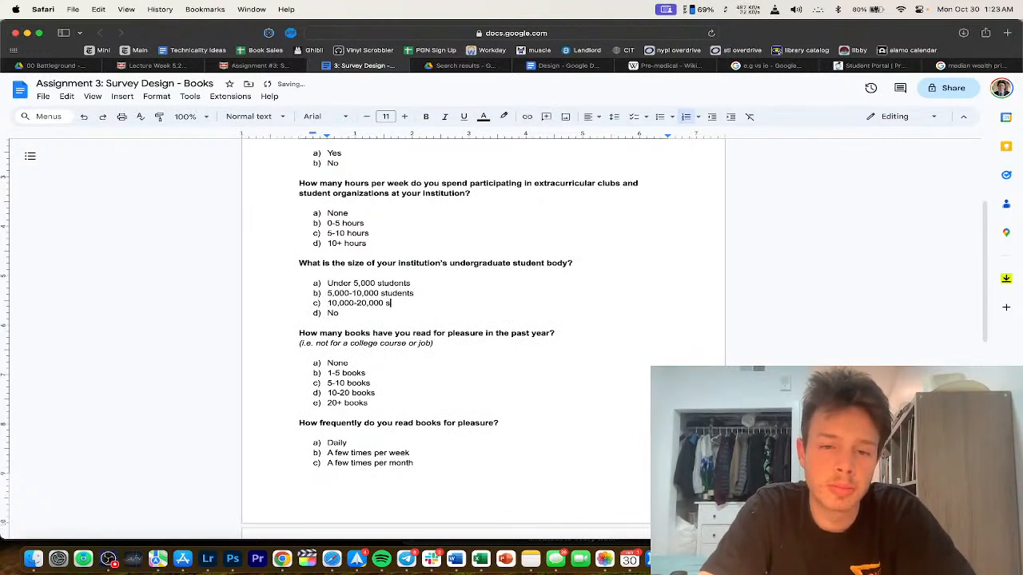
{"action": "type", "text": "tudents"}
{"action": "key", "text": "Return"}
{"action": "type", "text": "20,000+ students"}
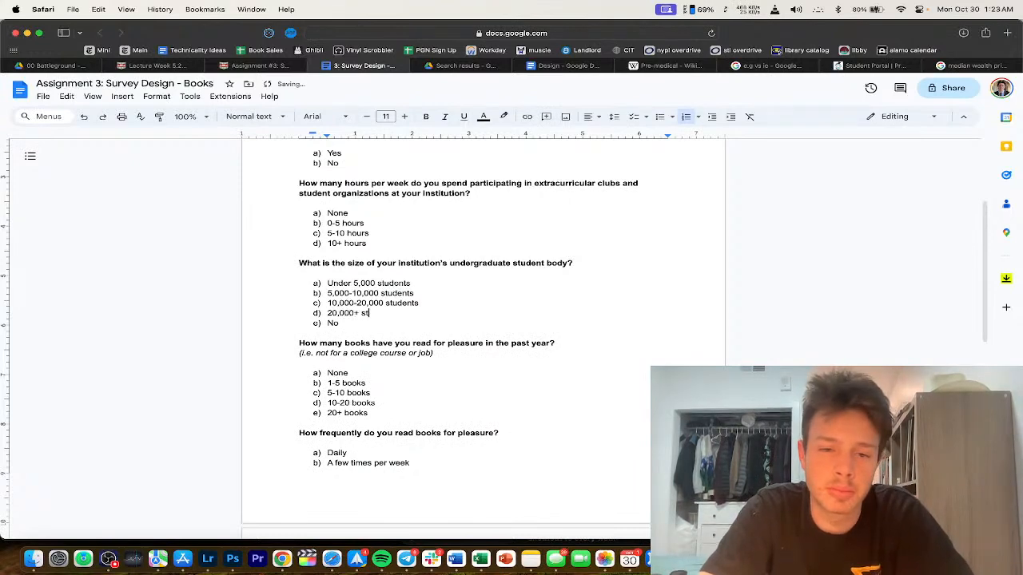
{"action": "double_click", "coordinate": [332, 323]}
{"action": "key", "text": "BackSpace"}
{"action": "key", "text": "BackSpace"}
{"action": "scroll", "coordinate": [377, 280], "scroll_direction": "up", "scroll_amount": 3}
{"action": "scroll", "coordinate": [377, 280], "scroll_direction": "up", "scroll_amount": 3}
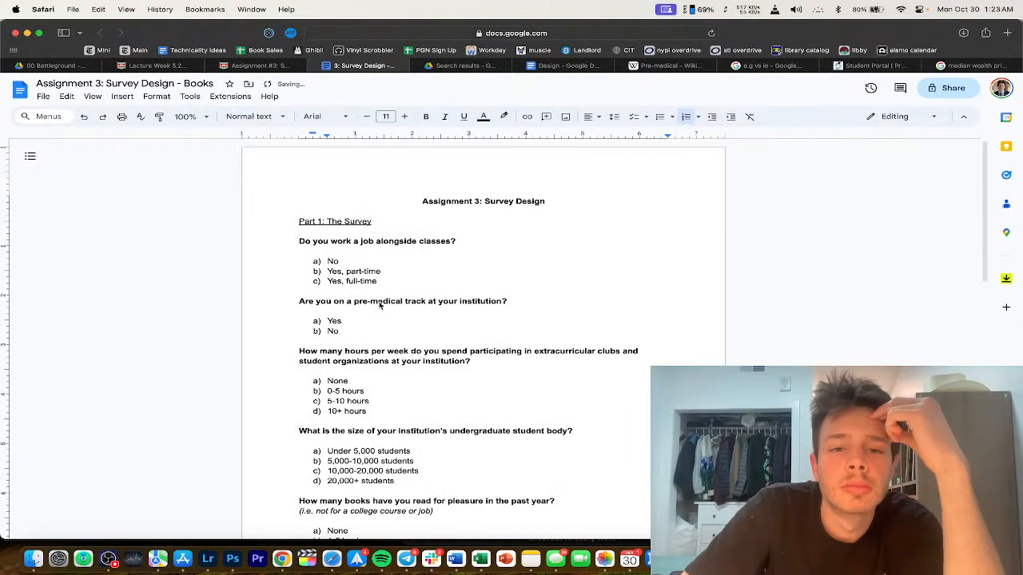
{"action": "scroll", "coordinate": [456, 212], "scroll_direction": "down", "scroll_amount": 3}
{"action": "left_click_drag", "start_coordinate": [388, 232], "coordinate": [323, 254]}
{"action": "left_click", "coordinate": [323, 254]}
{"action": "scroll", "coordinate": [375, 240], "scroll_direction": "down", "scroll_amount": 2}
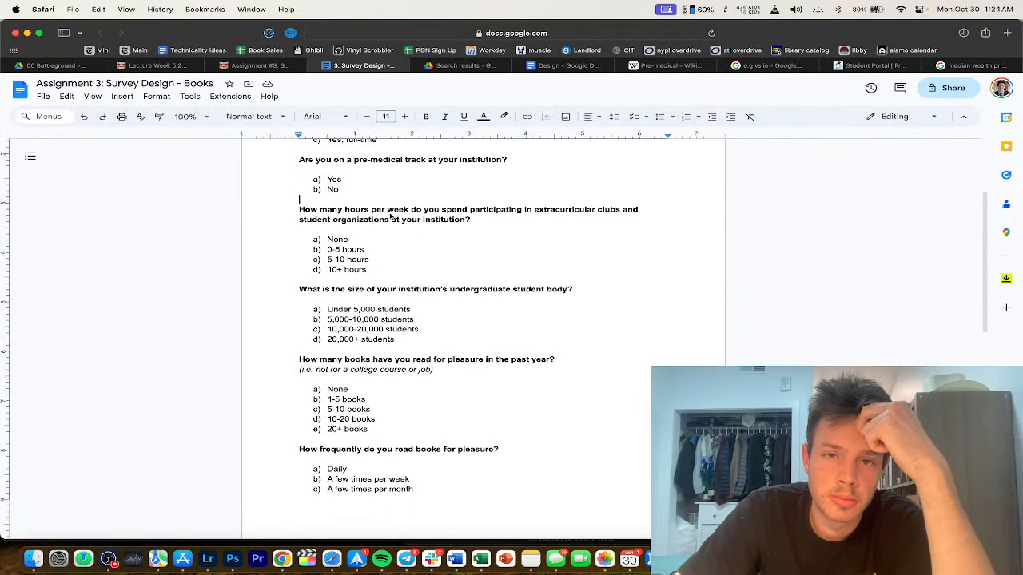
{"action": "scroll", "coordinate": [393, 249], "scroll_direction": "up", "scroll_amount": 3}
{"action": "scroll", "coordinate": [398, 318], "scroll_direction": "down", "scroll_amount": 1}
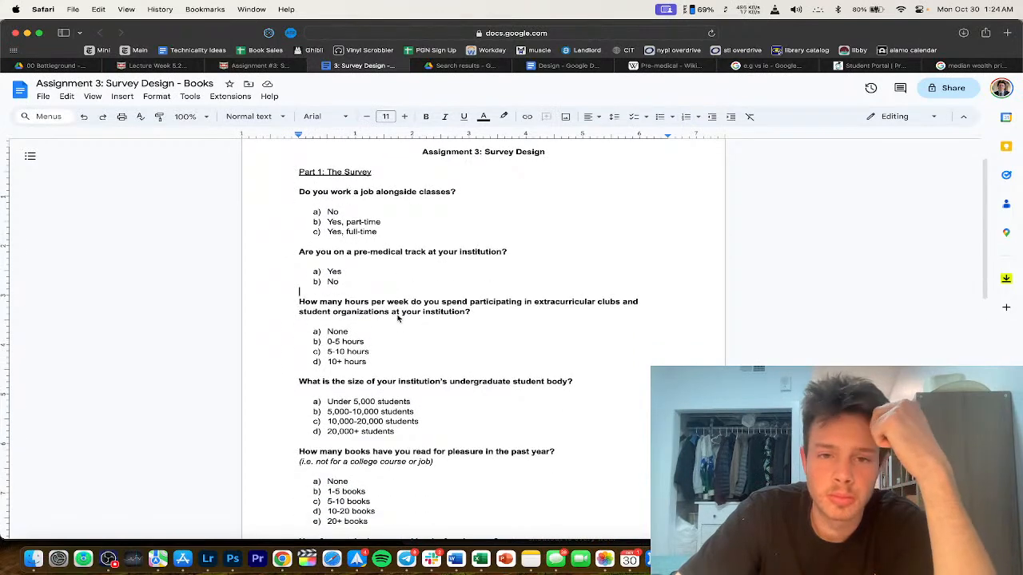
{"action": "scroll", "coordinate": [398, 318], "scroll_direction": "down", "scroll_amount": 2}
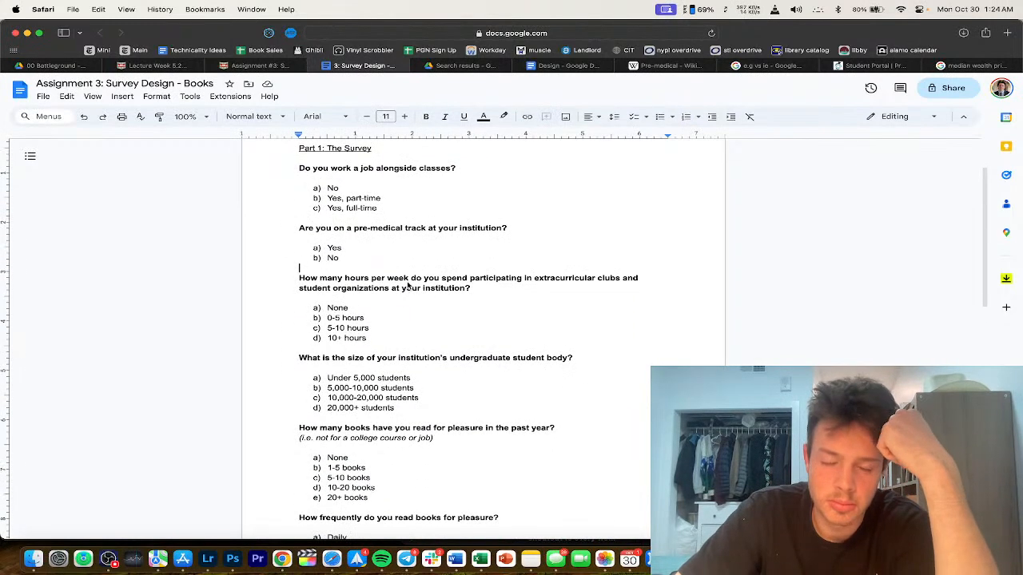
{"action": "left_click_drag", "start_coordinate": [409, 287], "coordinate": [388, 354]}
{"action": "left_click", "coordinate": [389, 314]}
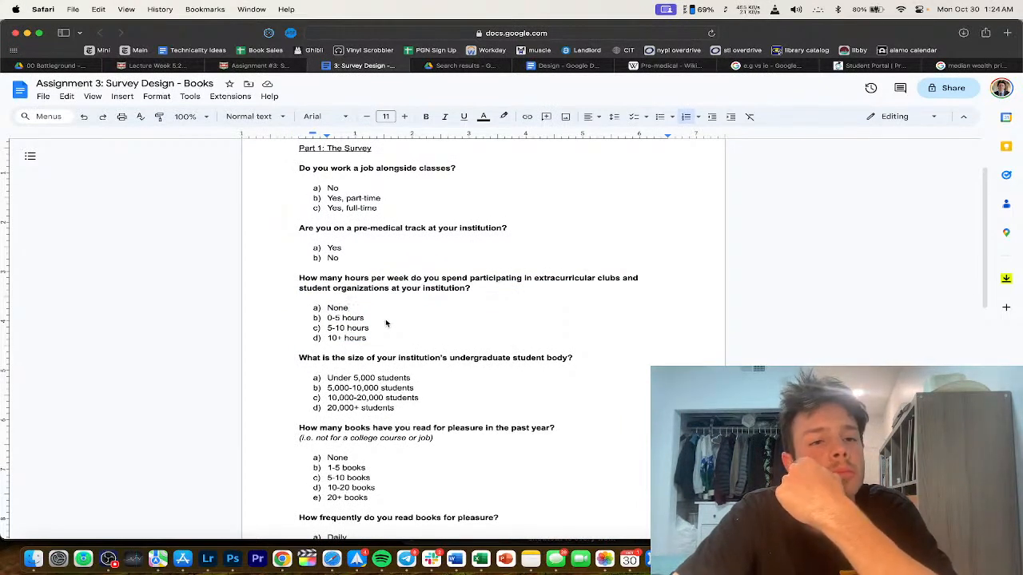
{"action": "scroll", "coordinate": [384, 328], "scroll_direction": "down", "scroll_amount": 5}
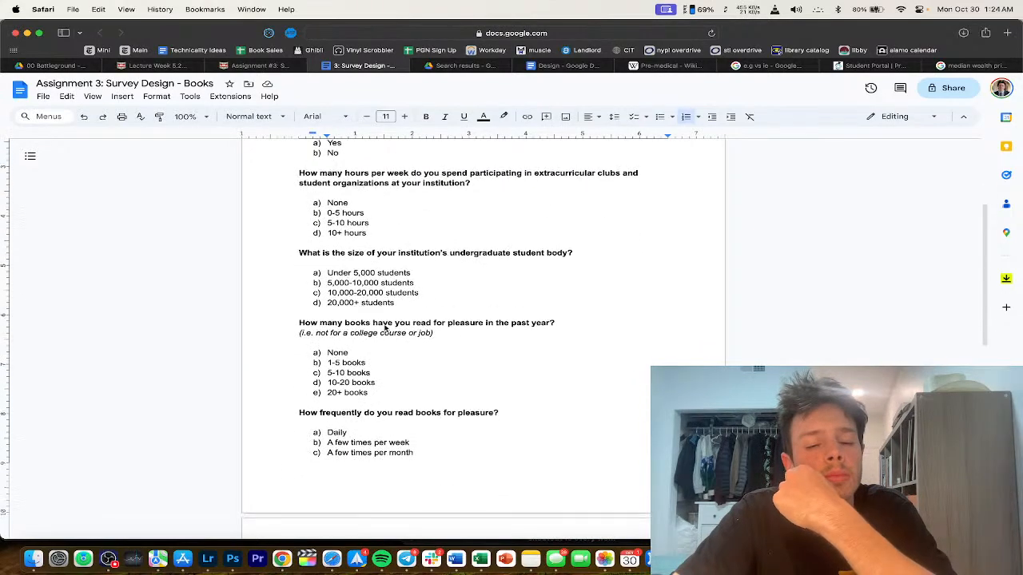
{"action": "scroll", "coordinate": [387, 323], "scroll_direction": "down", "scroll_amount": 2}
{"action": "scroll", "coordinate": [387, 323], "scroll_direction": "up", "scroll_amount": 6}
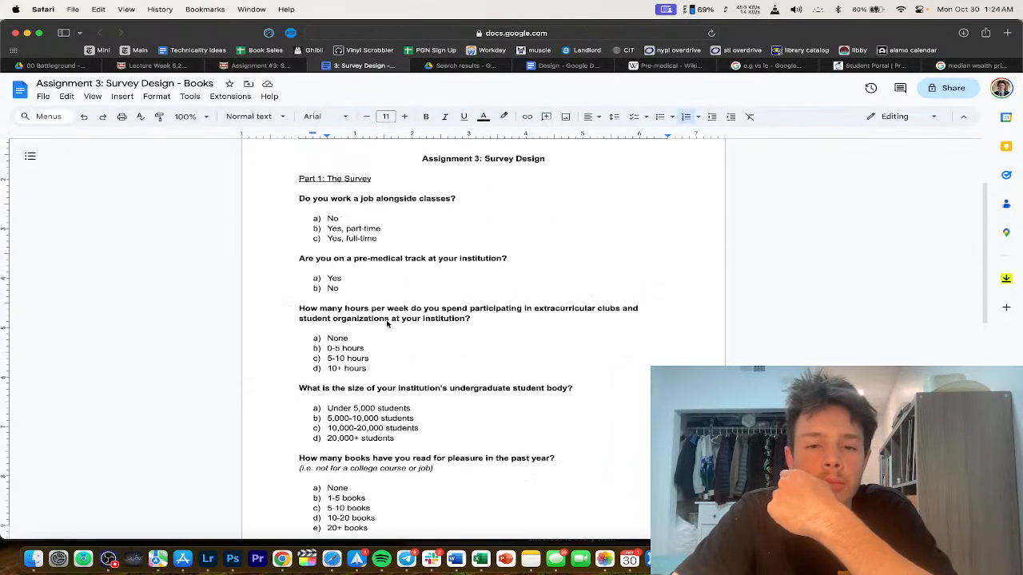
{"action": "left_click_drag", "start_coordinate": [339, 301], "coordinate": [512, 302]}
{"action": "left_click", "coordinate": [359, 322]}
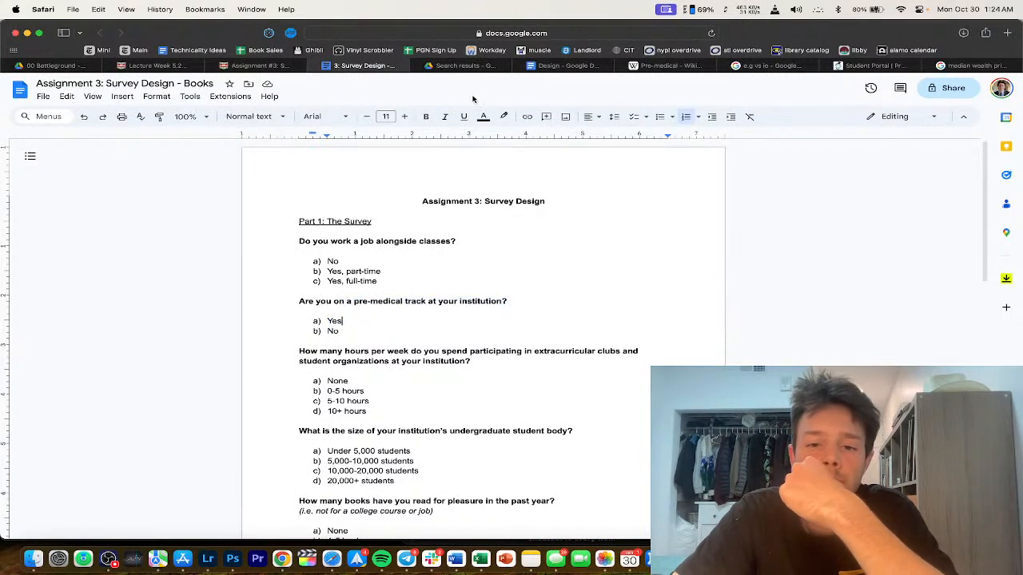
{"action": "left_click", "coordinate": [548, 66]}
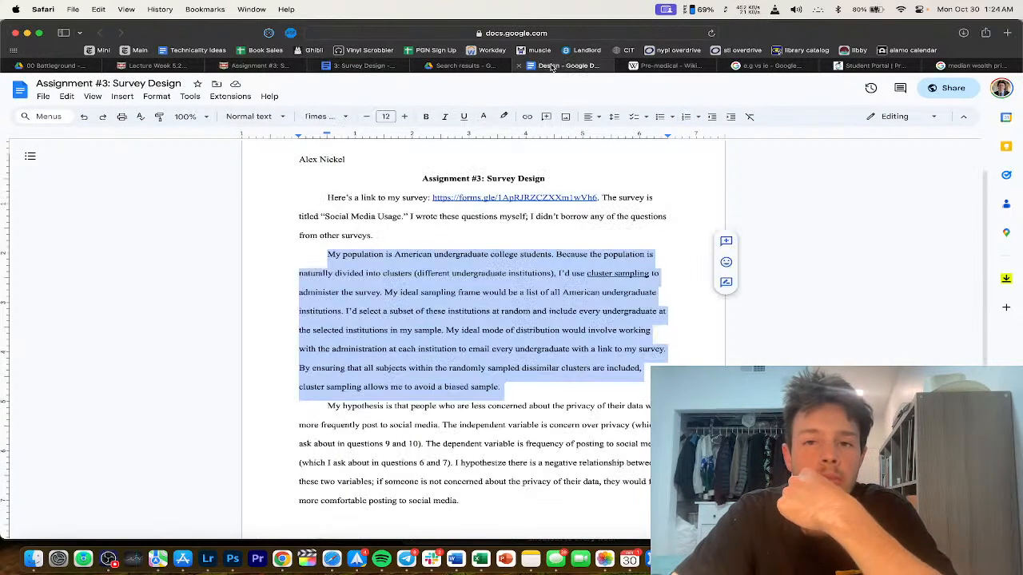
{"action": "left_click", "coordinate": [370, 67]}
{"action": "key", "text": "ctrl+shift+Tab"}
{"action": "left_click", "coordinate": [387, 67]}
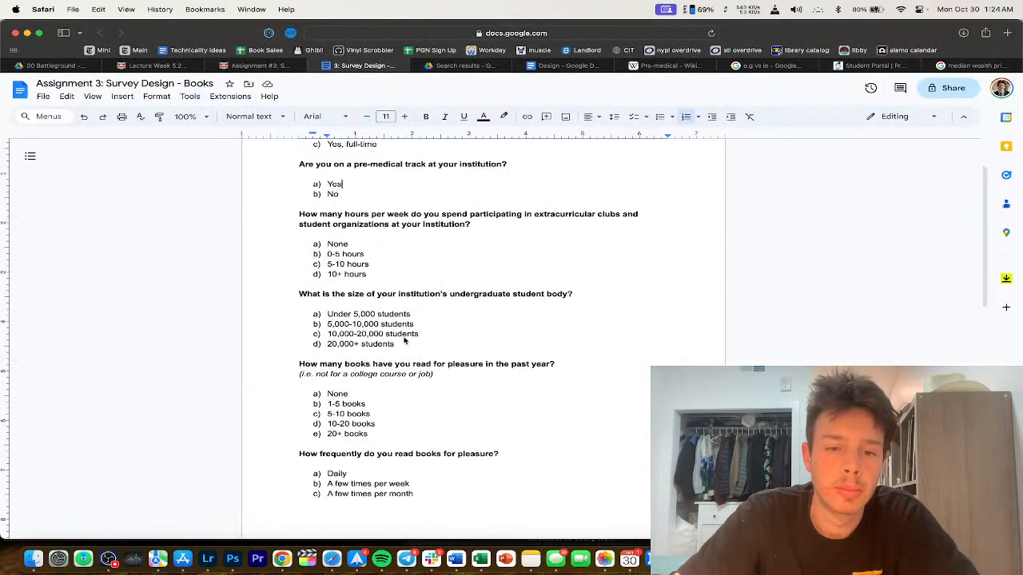
{"action": "scroll", "coordinate": [344, 400], "scroll_direction": "down", "scroll_amount": 10}
{"action": "left_click", "coordinate": [338, 463]}
Step: Title Part 3 'Hypothesis' and begin 'My hypothesis is that pre-medical students', checking the Canvas requirement
{"action": "type", "text": "Hypothesis"}
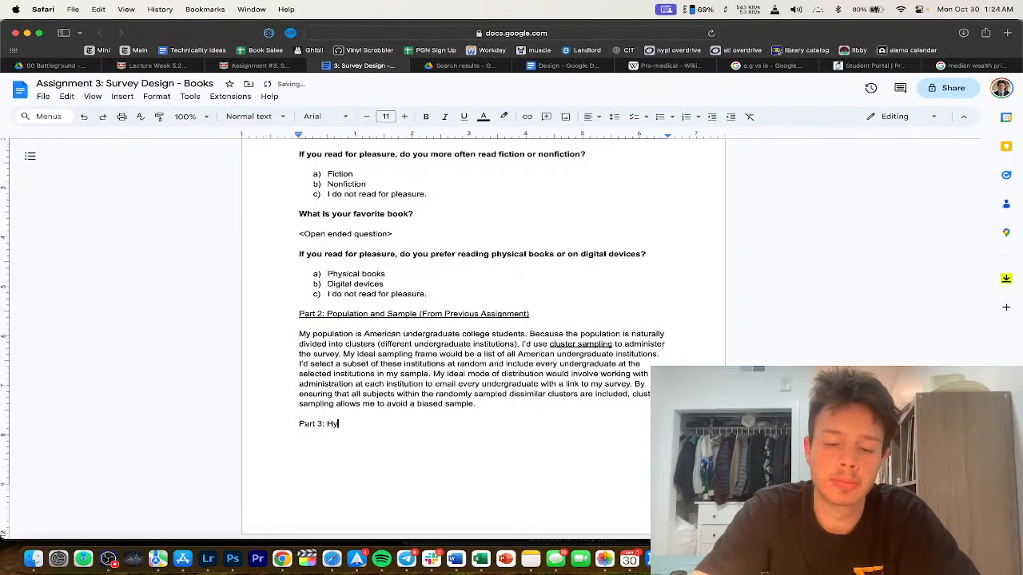
{"action": "key", "text": "Return"}
{"action": "key", "text": "Return"}
{"action": "type", "text": "My"}
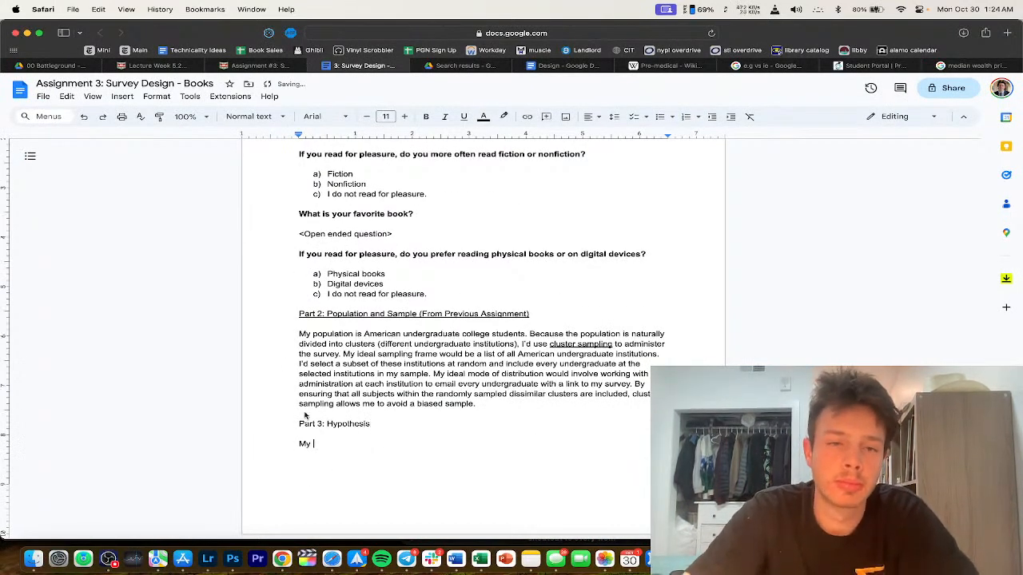
{"action": "key", "text": "ctrl+shift+Tab"}
{"action": "left_click", "coordinate": [320, 319]}
{"action": "triple_click", "coordinate": [319, 320]}
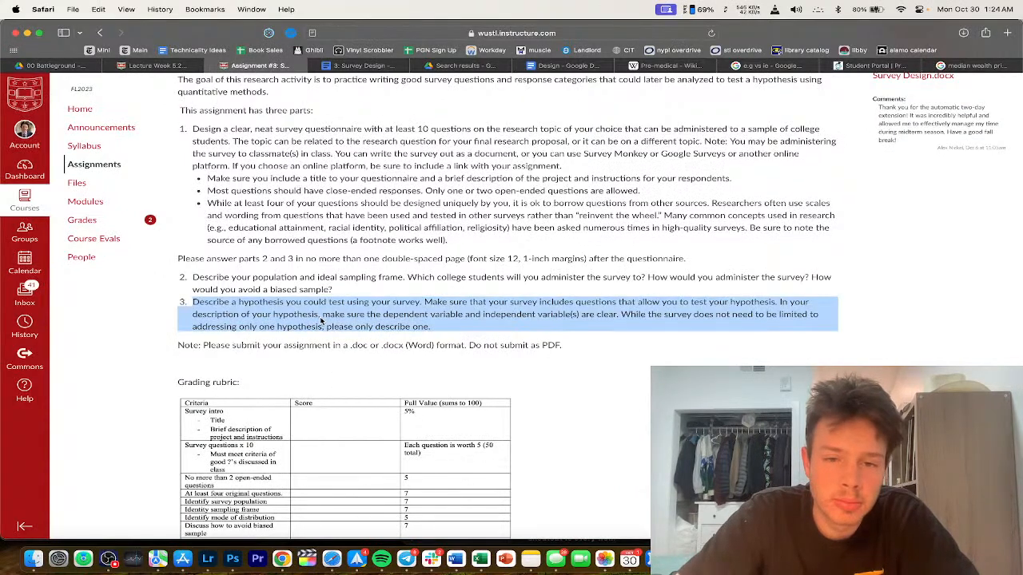
{"action": "left_click", "coordinate": [366, 66]}
{"action": "type", "text": "hy"}
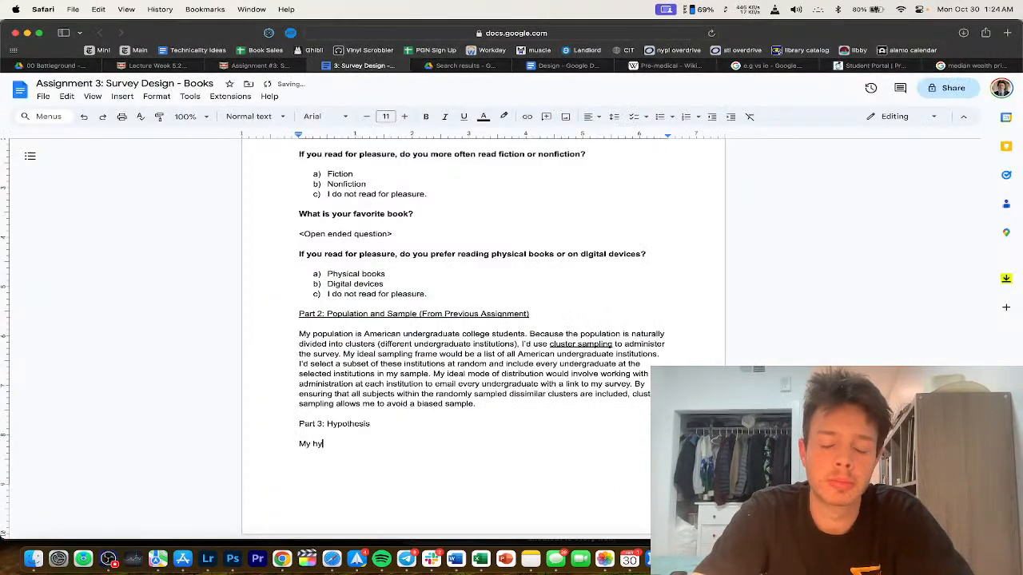
{"action": "type", "text": "pothesis is that pre-medic students"}
{"action": "left_click", "coordinate": [416, 445]}
{"action": "type", "text": "ical"}
{"action": "left_click", "coordinate": [434, 497]}
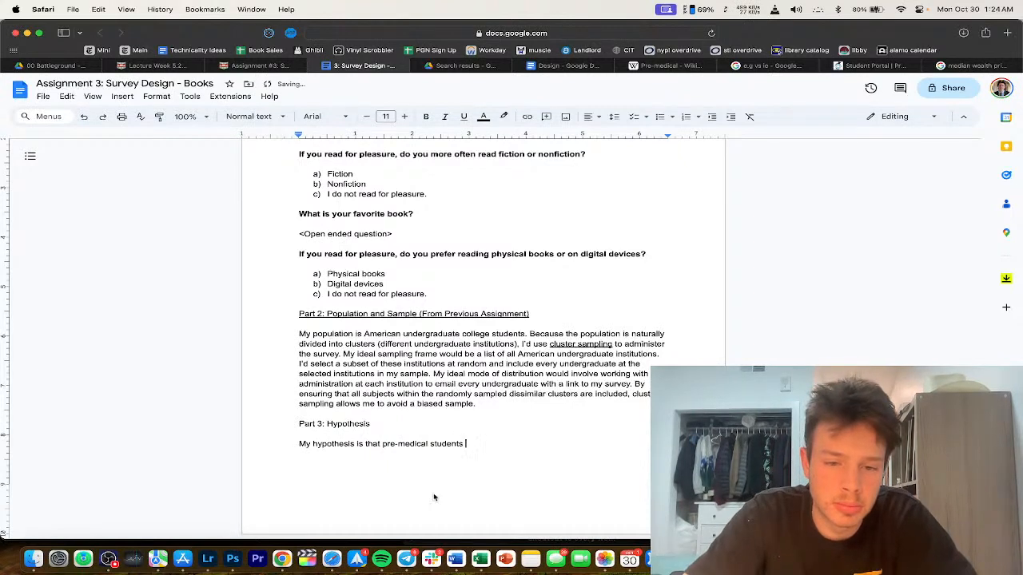
Step: Underline the 'Part 3: Hypothesis' heading
{"action": "left_click_drag", "start_coordinate": [392, 425], "coordinate": [165, 422]}
{"action": "key", "text": "super+u"}
{"action": "left_click", "coordinate": [405, 448]}
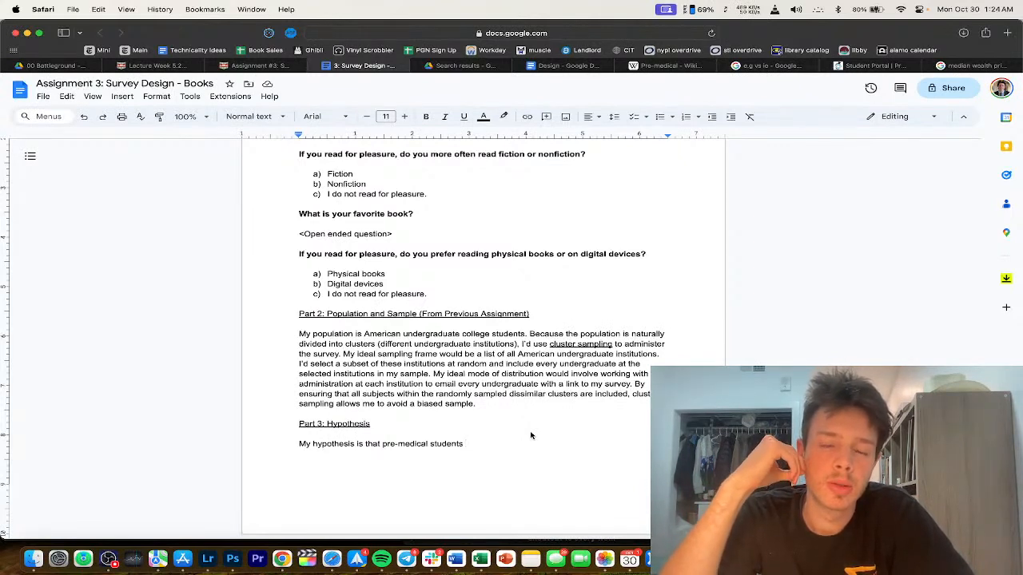
Step: Scroll back over the survey questions, then switch to the Canvas Assignment #3 instructions
{"action": "scroll", "coordinate": [531, 435], "scroll_direction": "up", "scroll_amount": 8}
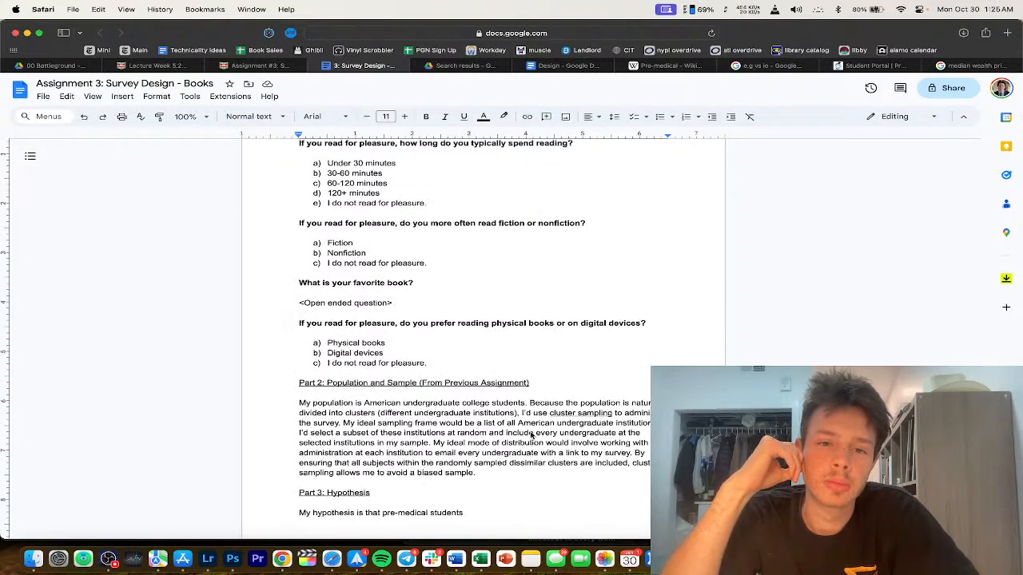
{"action": "scroll", "coordinate": [531, 436], "scroll_direction": "up", "scroll_amount": 4}
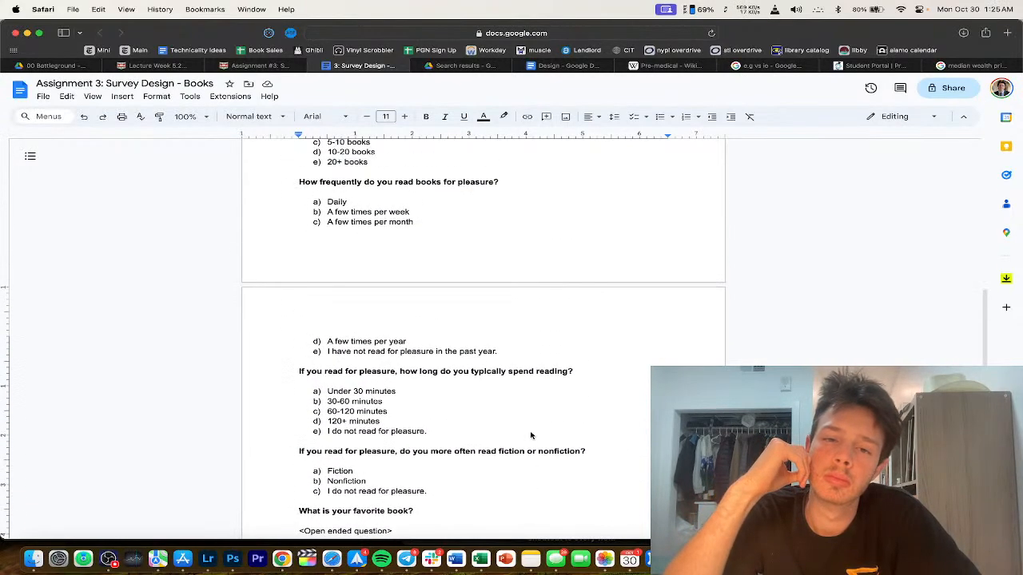
{"action": "scroll", "coordinate": [531, 435], "scroll_direction": "up", "scroll_amount": 2}
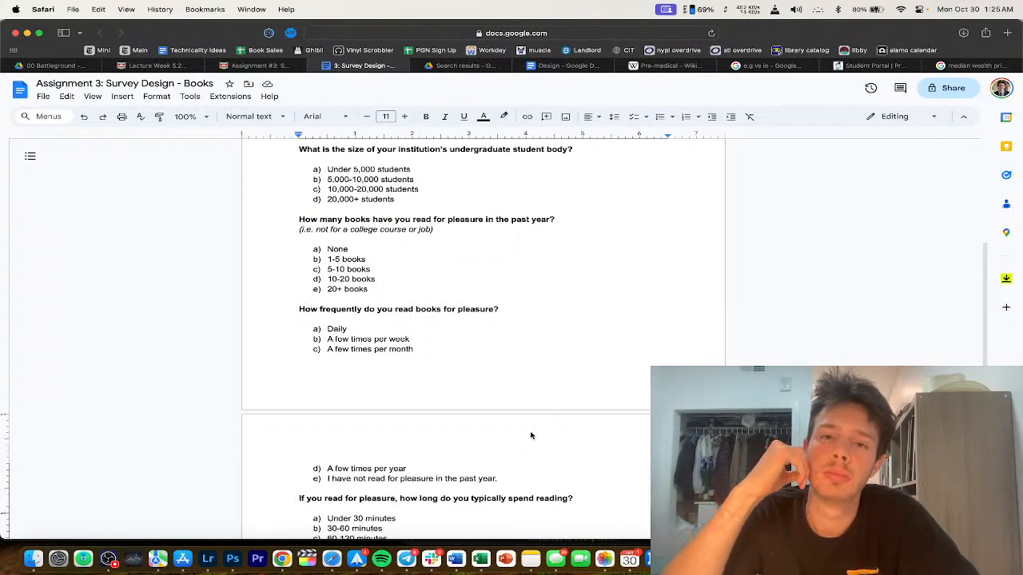
{"action": "left_click", "coordinate": [255, 65]}
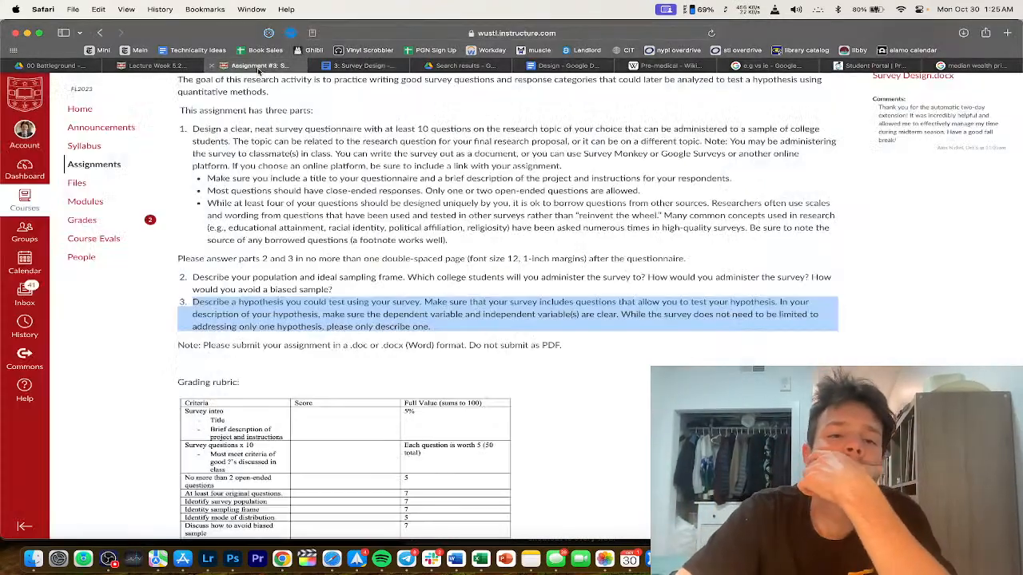
Step: Review the Canvas hypothesis instructions, then go back to the Survey Design - Books document
{"action": "scroll", "coordinate": [406, 277], "scroll_direction": "down", "scroll_amount": 1}
{"action": "scroll", "coordinate": [406, 277], "scroll_direction": "right", "scroll_amount": 3}
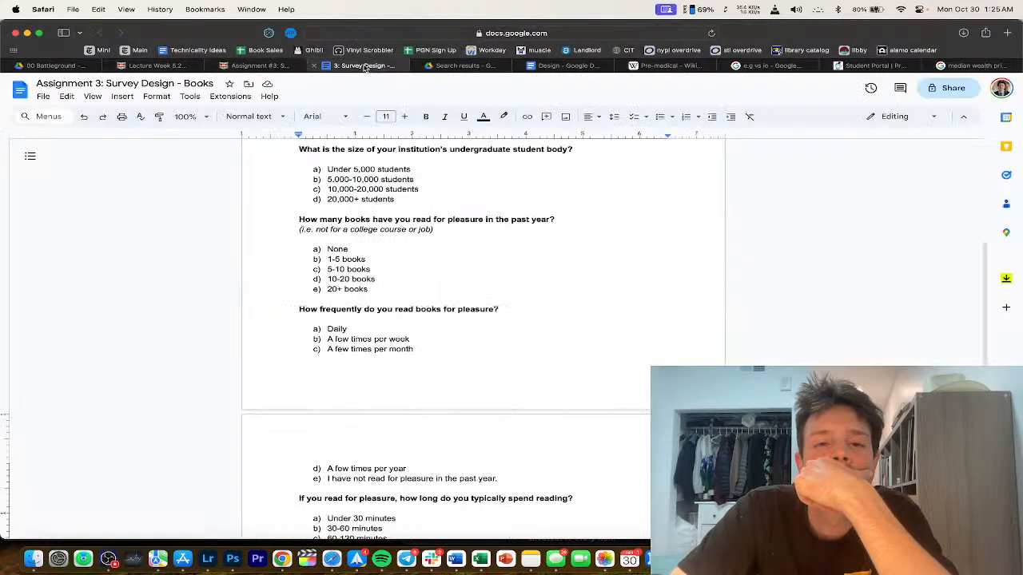
{"action": "left_click", "coordinate": [361, 66]}
{"action": "scroll", "coordinate": [453, 350], "scroll_direction": "up", "scroll_amount": 3}
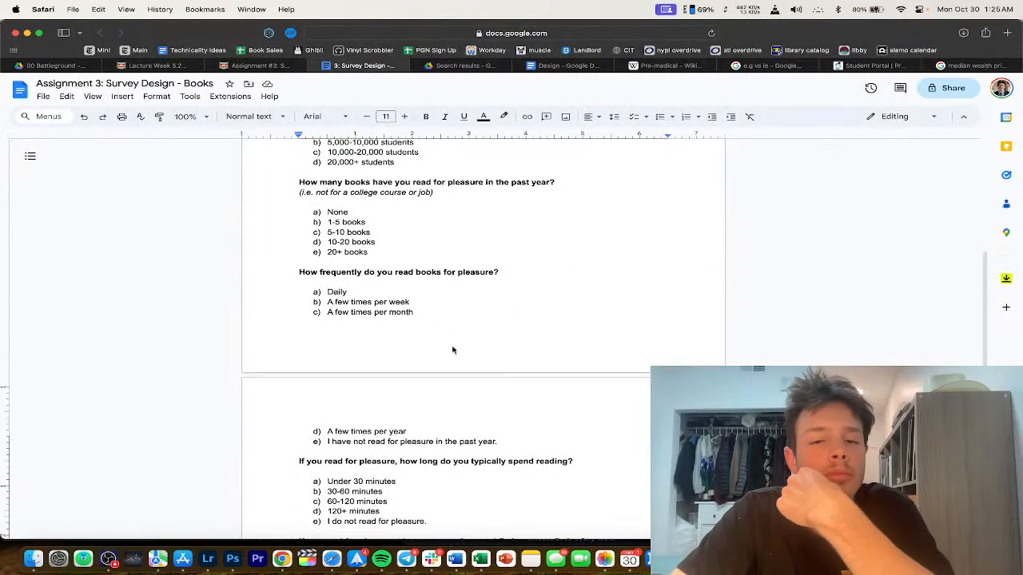
Step: Replace 'pre-medical students' with 'students who work jobs are less likely to' in the hypothesis
{"action": "scroll", "coordinate": [452, 350], "scroll_direction": "up", "scroll_amount": 3}
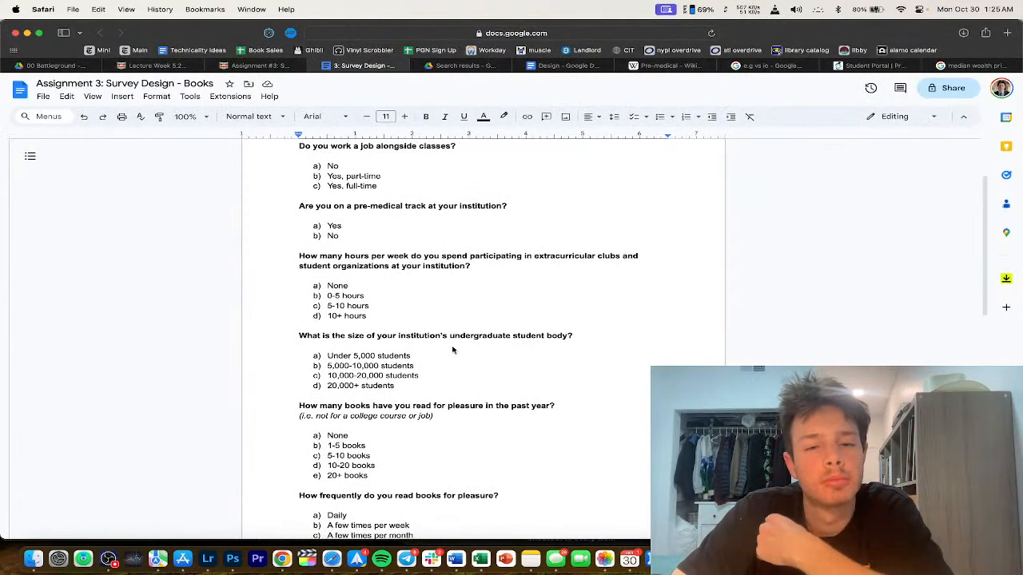
{"action": "scroll", "coordinate": [452, 350], "scroll_direction": "down", "scroll_amount": 15}
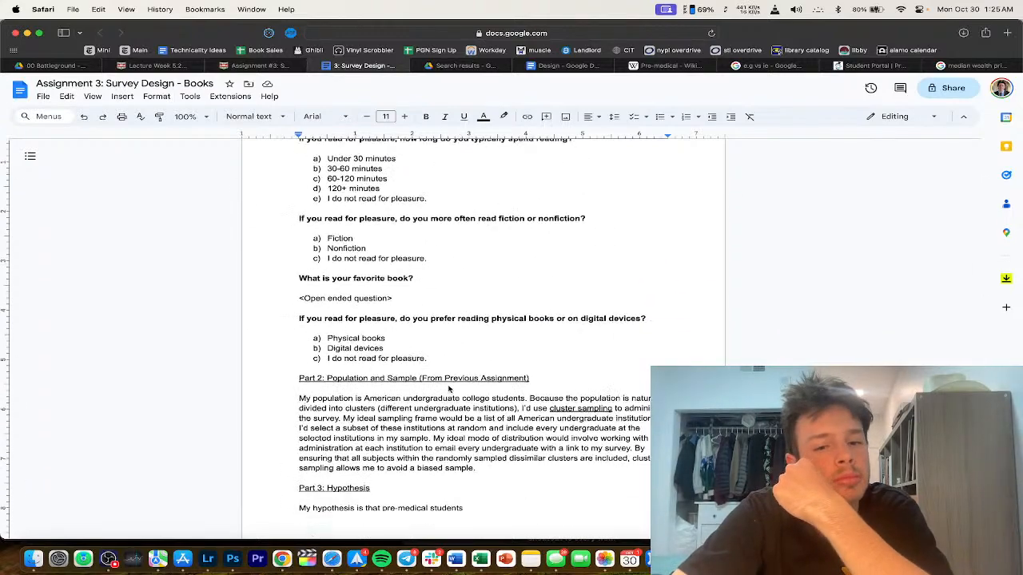
{"action": "left_click_drag", "start_coordinate": [475, 449], "coordinate": [383, 448]}
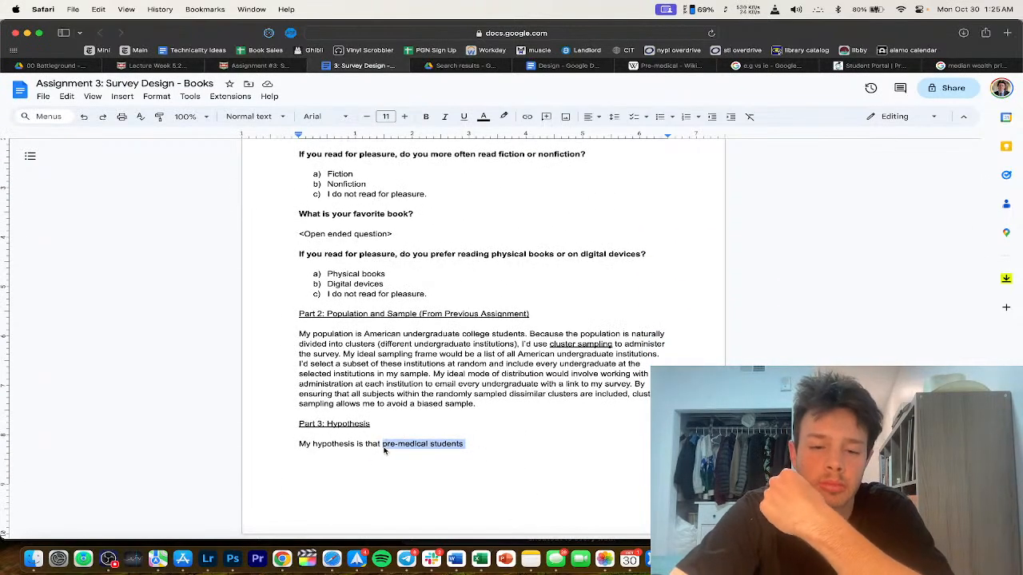
{"action": "type", "text": "st"}
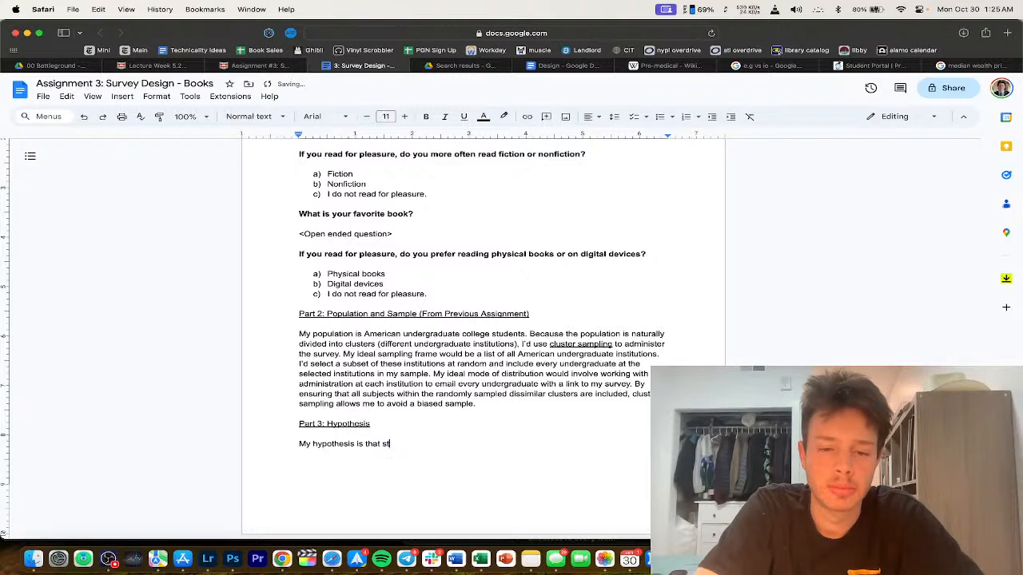
{"action": "type", "text": "udents who work "}
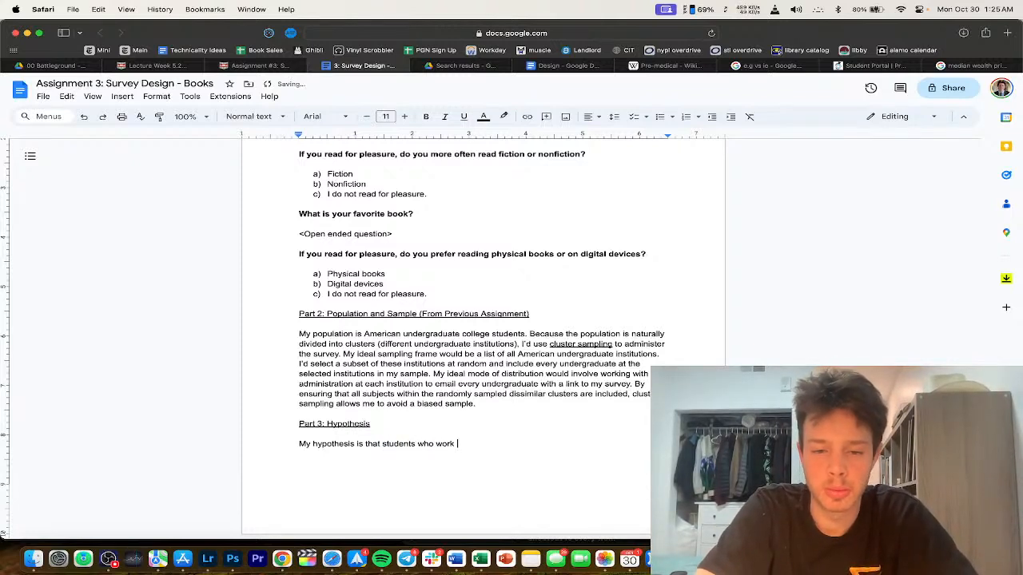
{"action": "type", "text": "jobs"}
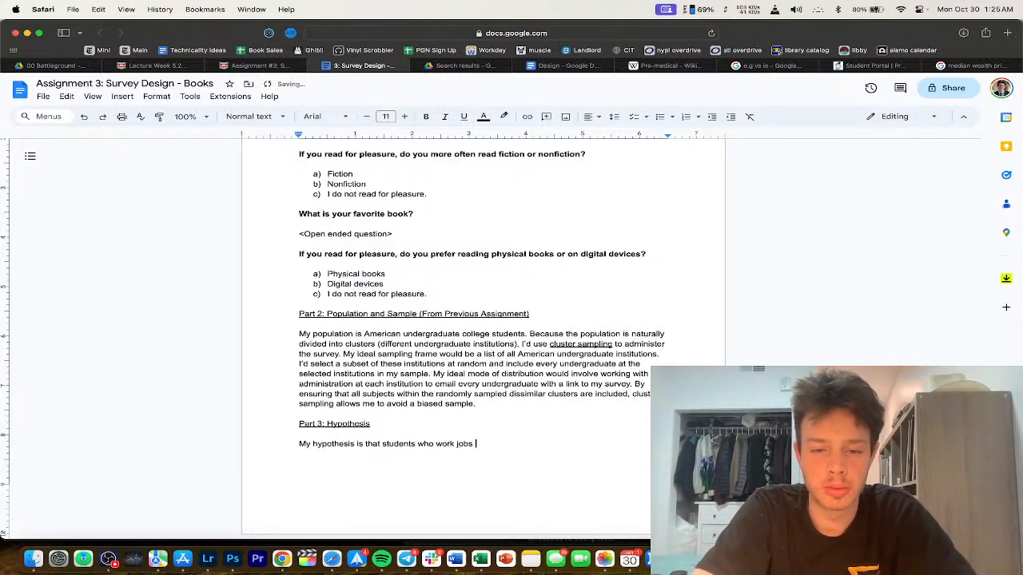
{"action": "type", "text": " are less likely to"}
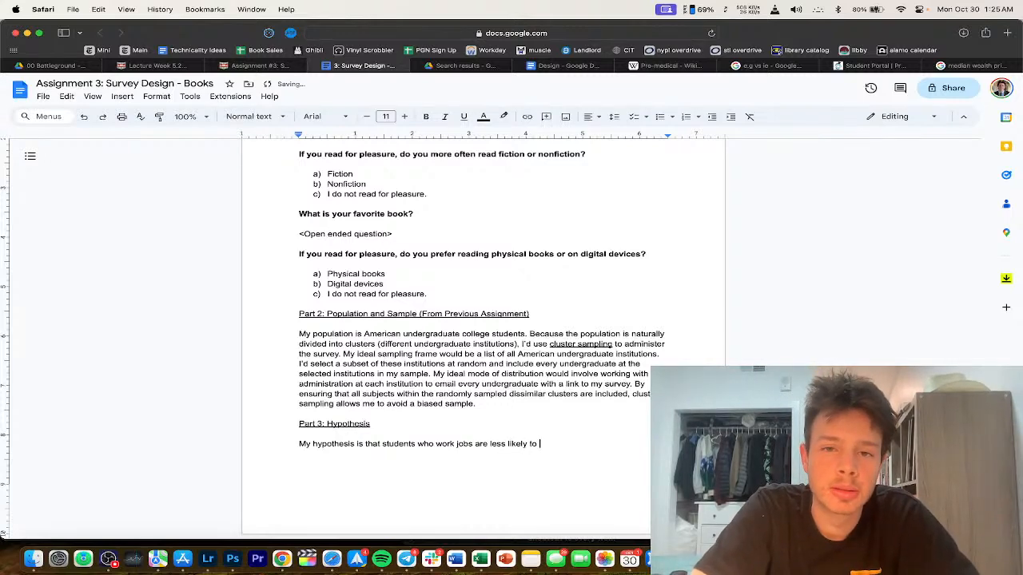
{"action": "scroll", "coordinate": [483, 336], "scroll_direction": "up", "scroll_amount": 7}
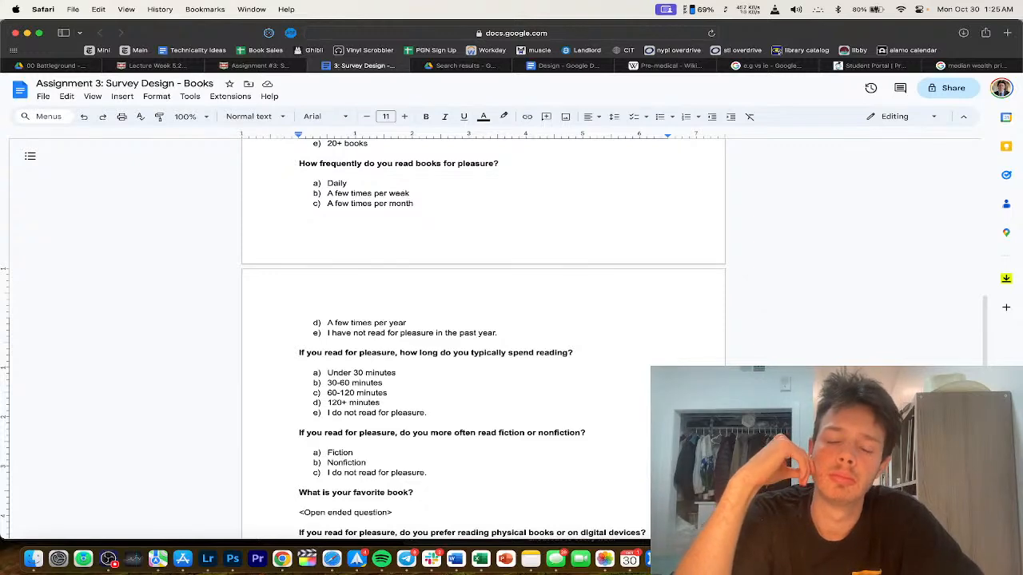
{"action": "scroll", "coordinate": [319, 326], "scroll_direction": "up", "scroll_amount": 10}
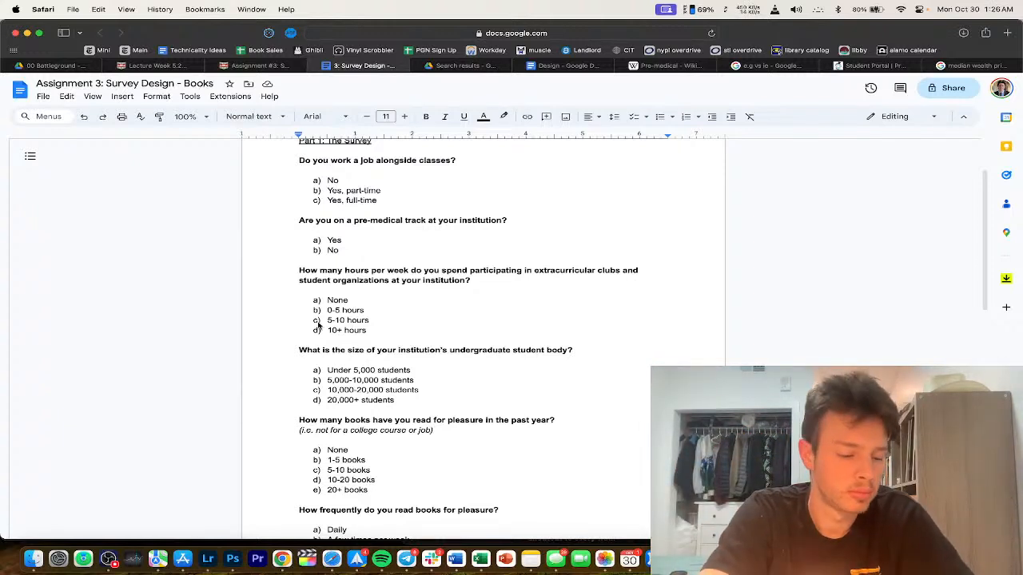
{"action": "scroll", "coordinate": [318, 325], "scroll_direction": "down", "scroll_amount": 15}
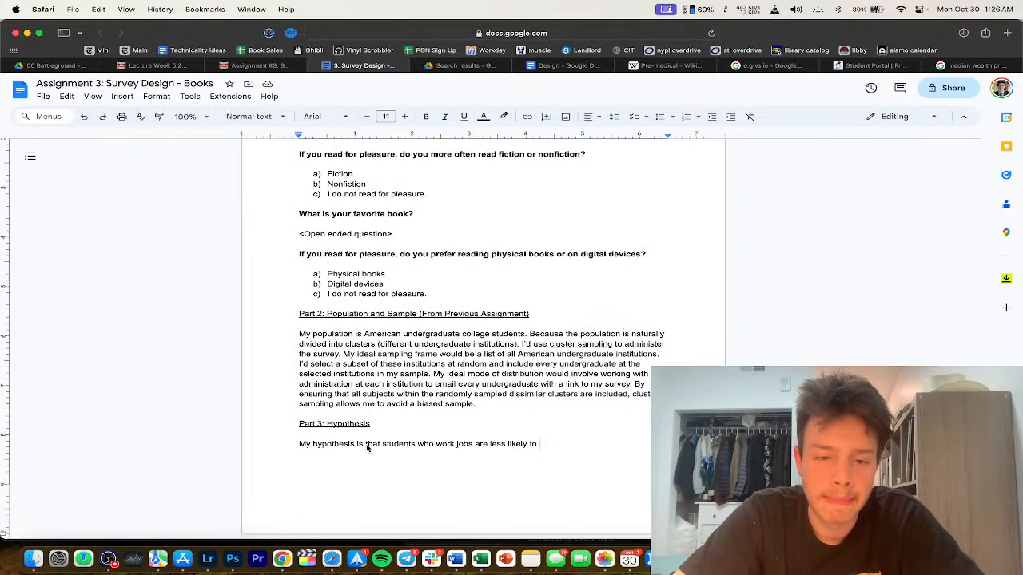
{"action": "left_click_drag", "start_coordinate": [388, 451], "coordinate": [419, 447]}
{"action": "left_click", "coordinate": [564, 450]}
{"action": "left_click", "coordinate": [564, 66]}
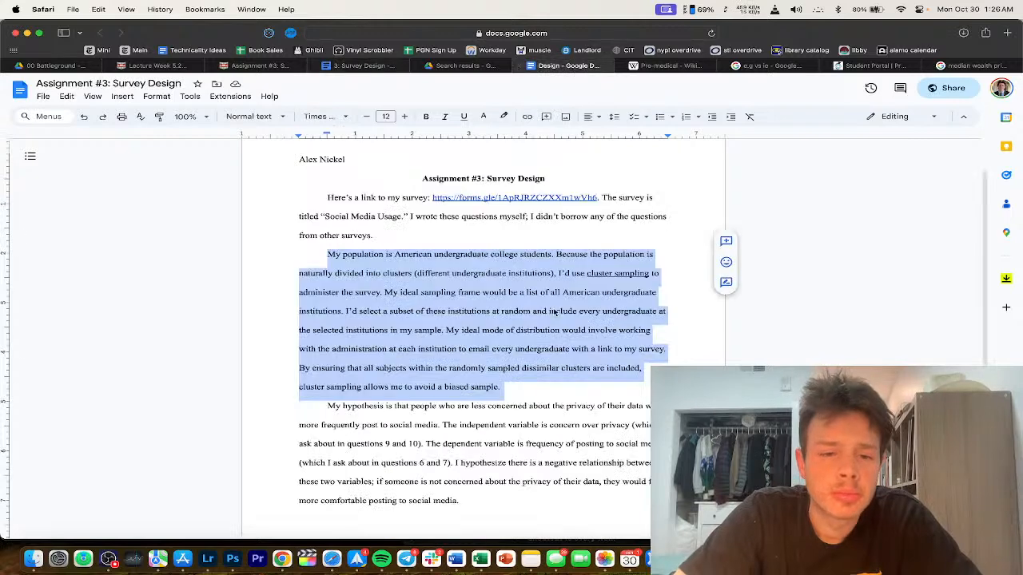
{"action": "scroll", "coordinate": [554, 314], "scroll_direction": "down", "scroll_amount": 3}
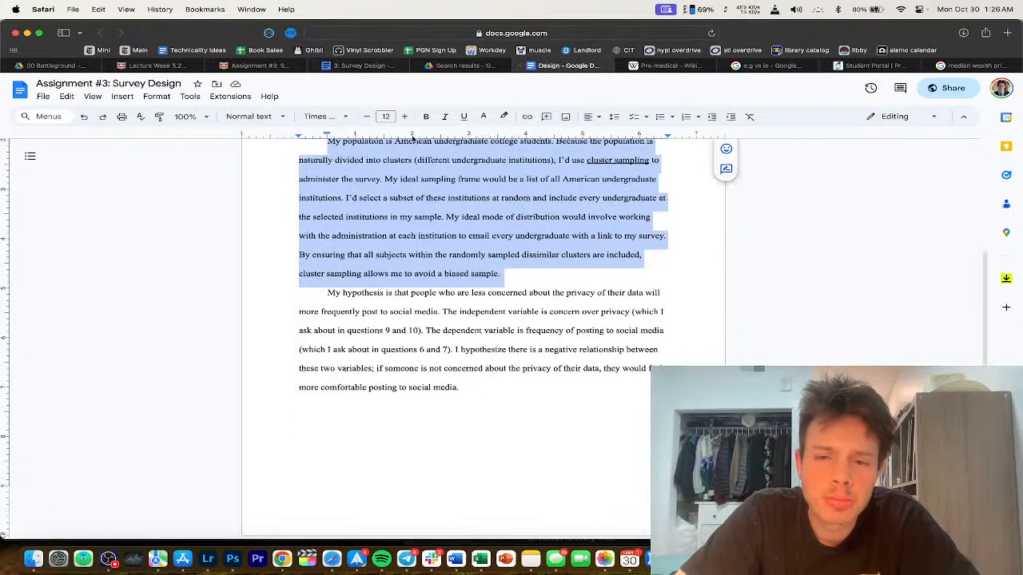
{"action": "left_click", "coordinate": [355, 66]}
{"action": "left_click", "coordinate": [408, 455]}
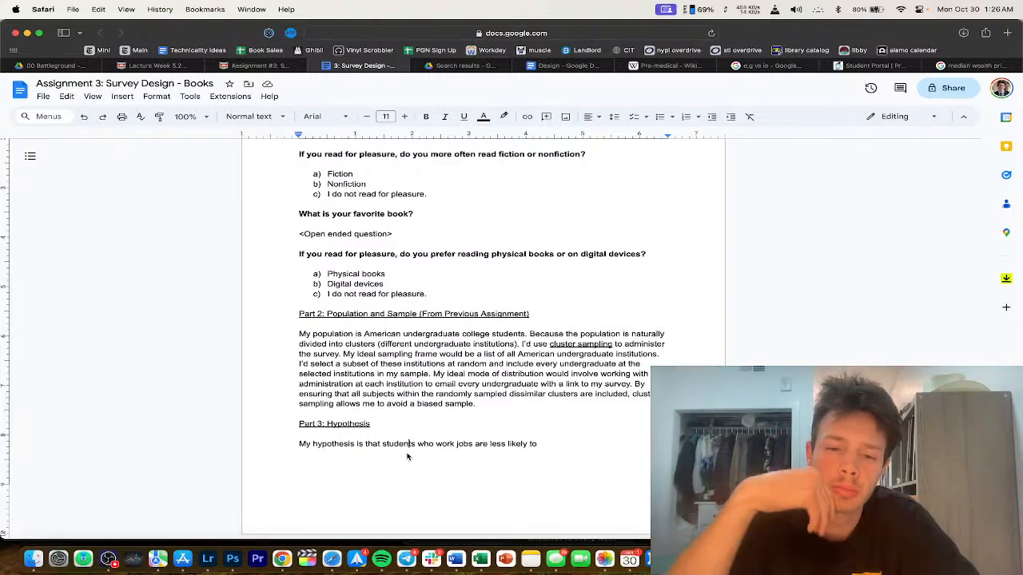
{"action": "left_click_drag", "start_coordinate": [418, 448], "coordinate": [596, 450]}
Step: Delete the job wording and add the author's name on a new line above the title
{"action": "key", "text": "BackSpace"}
{"action": "scroll", "coordinate": [498, 429], "scroll_direction": "up", "scroll_amount": 15}
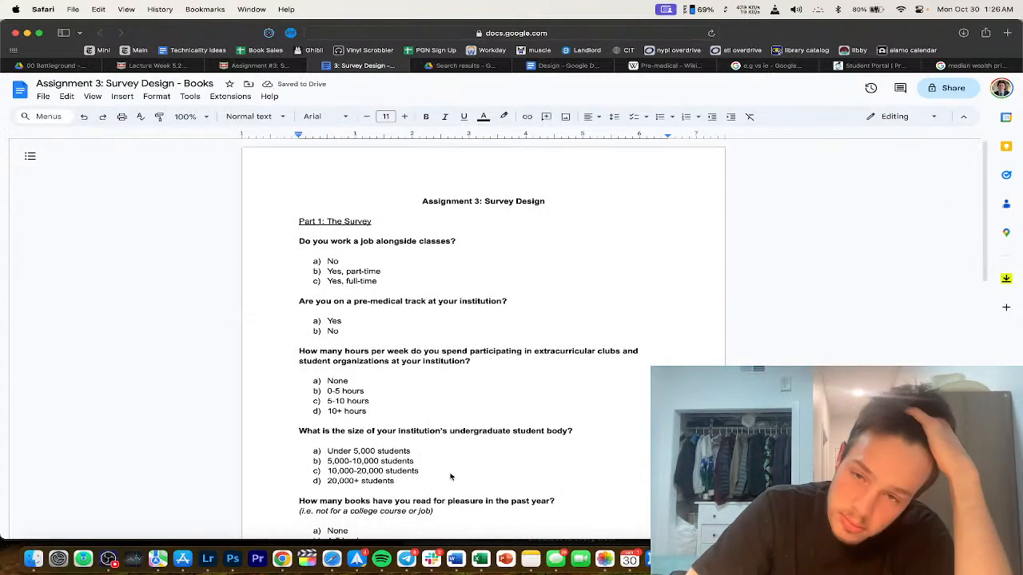
{"action": "left_click", "coordinate": [355, 202]}
{"action": "key", "text": "Return"}
{"action": "key", "text": "Up"}
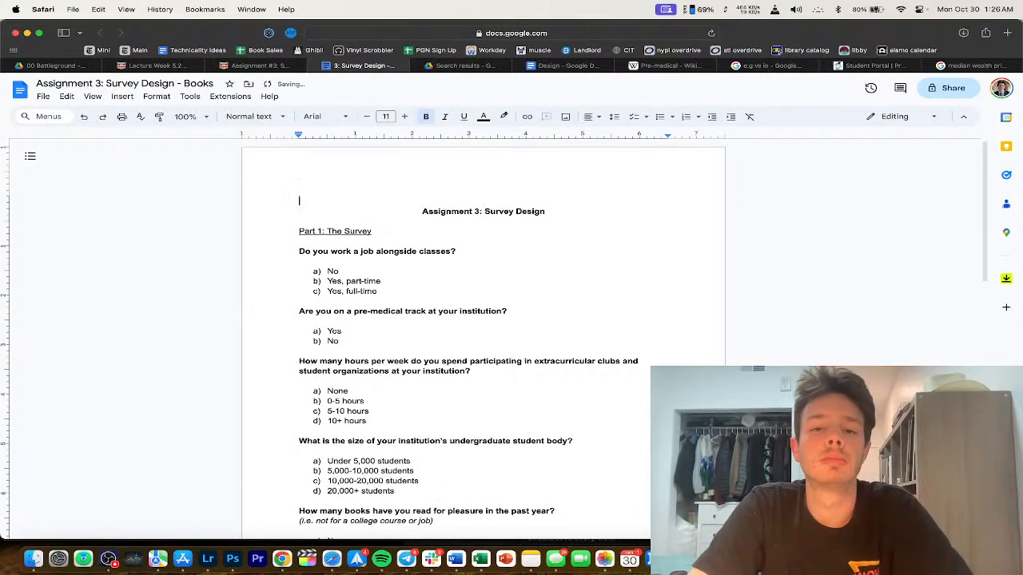
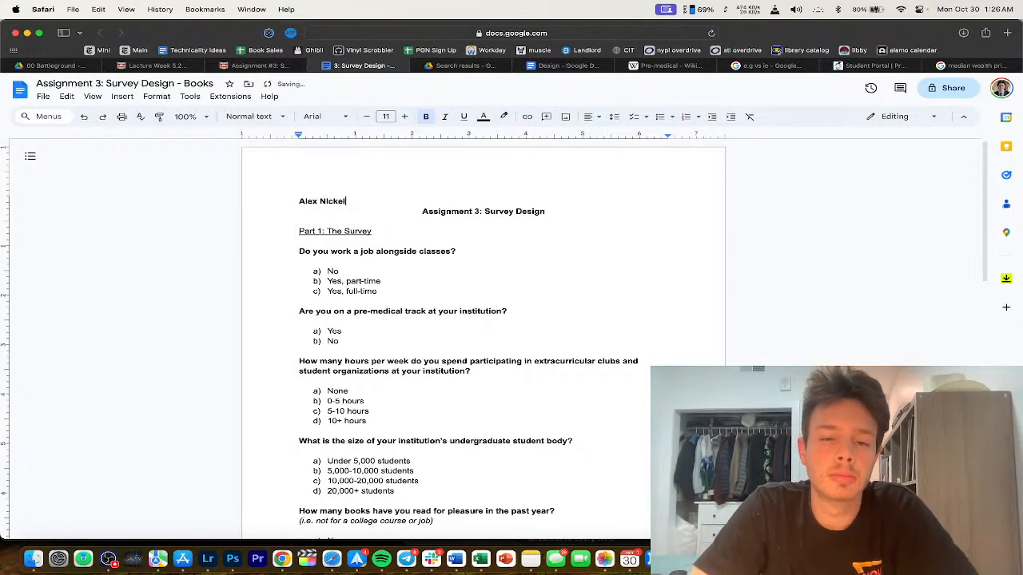
{"action": "key", "text": "super+shift+Left"}
{"action": "left_click", "coordinate": [421, 505]}
Step: Extend the hypothesis to students who spend more hours on extracurricular clubs and student groups
{"action": "scroll", "coordinate": [420, 505], "scroll_direction": "down", "scroll_amount": 10}
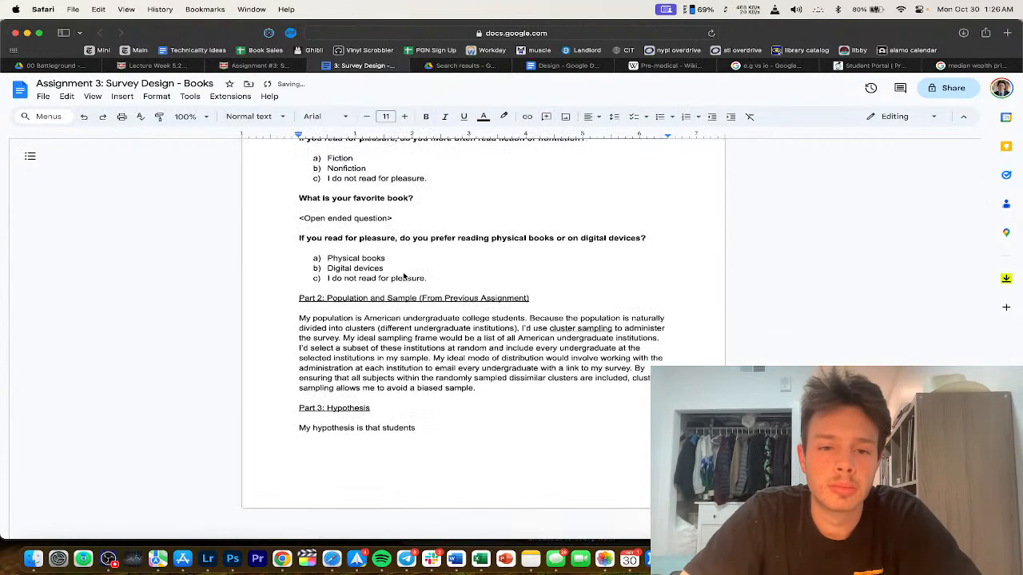
{"action": "left_click", "coordinate": [428, 468]}
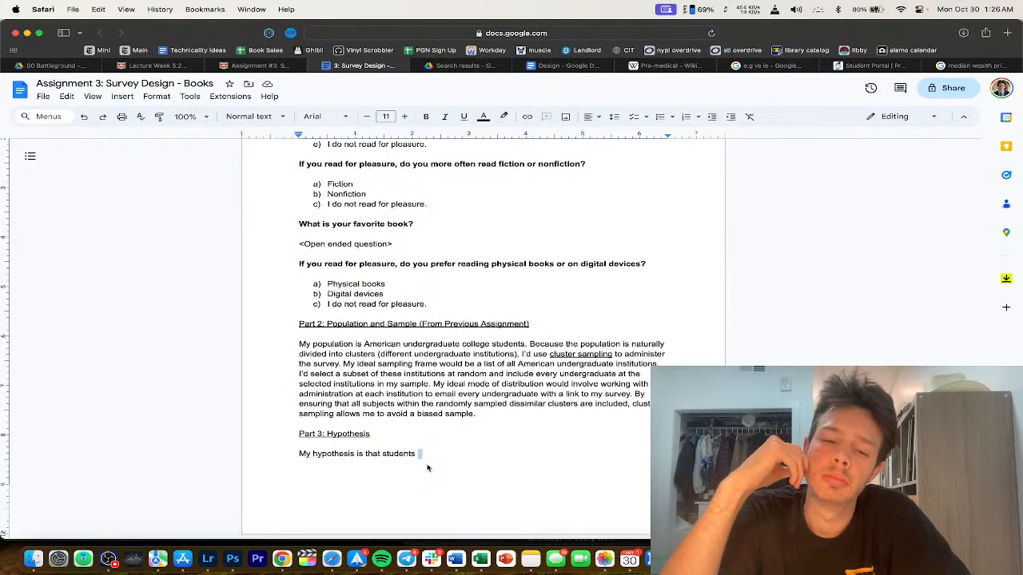
{"action": "type", "text": "who spend more ho"}
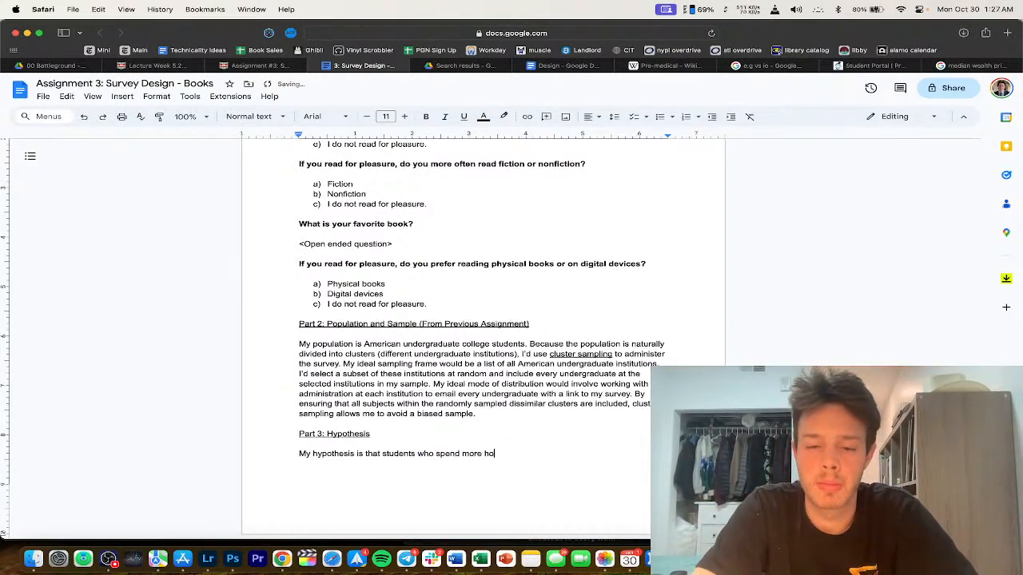
{"action": "type", "text": "urs on extracurricular sl"}
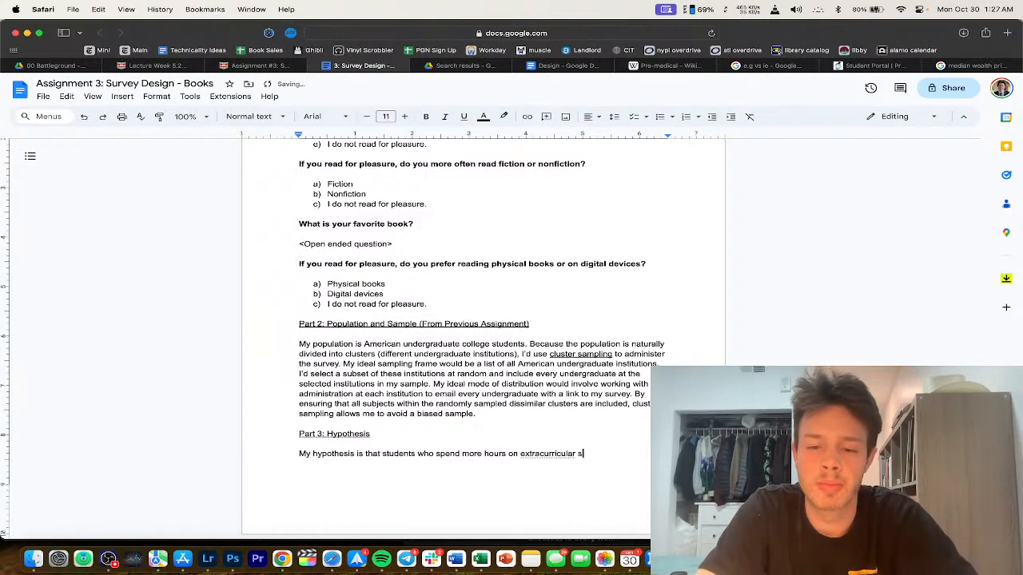
{"action": "key", "text": "BackSpace"}
{"action": "key", "text": "BackSpace"}
{"action": "type", "text": "clubs and stu"}
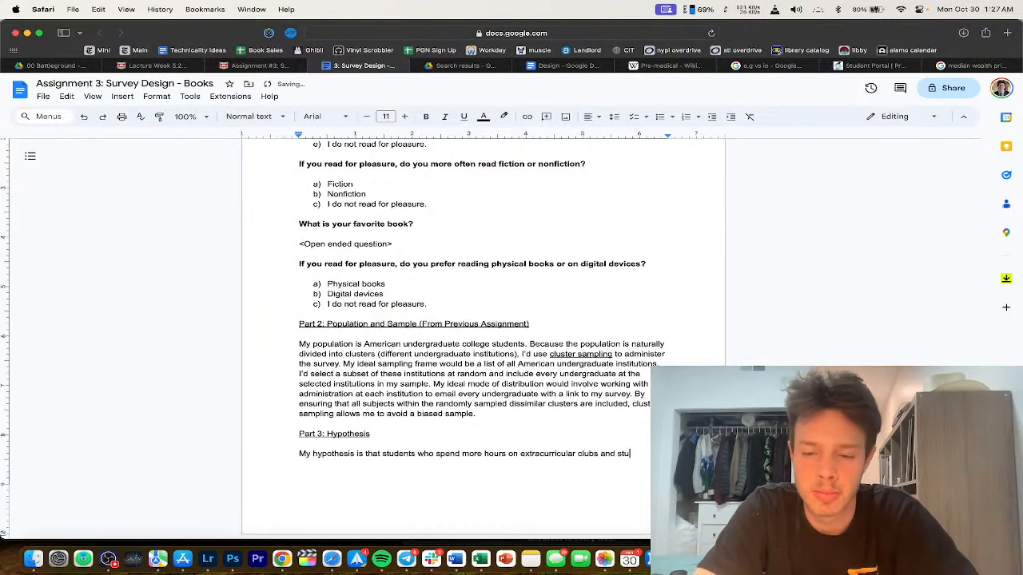
{"action": "type", "text": "dent groups"}
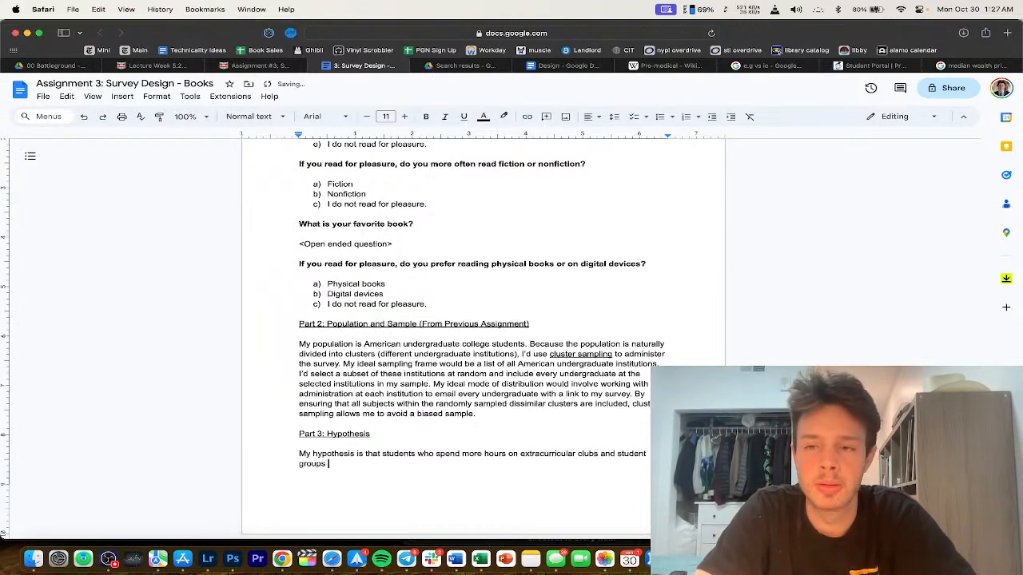
Step: End the hypothesis with a period and start 'The independent variable is' on a new line
{"action": "scroll", "coordinate": [422, 500], "scroll_direction": "up", "scroll_amount": 5}
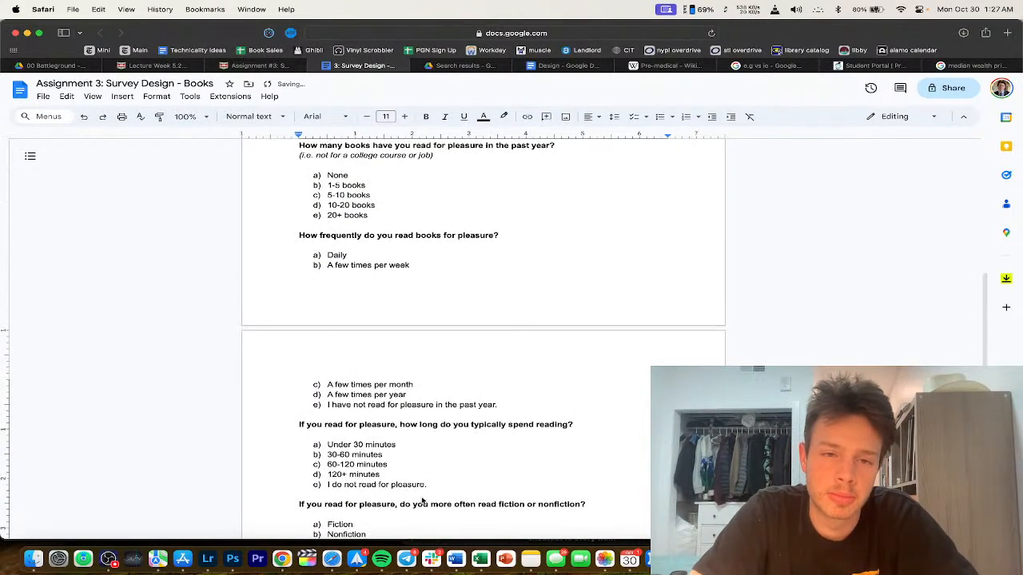
{"action": "scroll", "coordinate": [422, 500], "scroll_direction": "down", "scroll_amount": 5}
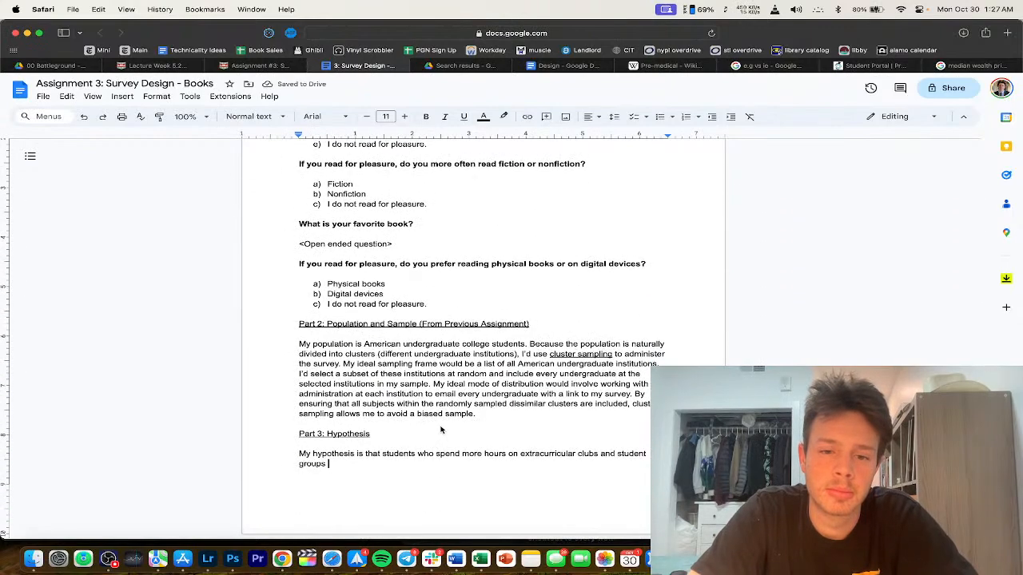
{"action": "left_click", "coordinate": [521, 464]}
{"action": "type", "text": "."}
{"action": "key", "text": "Return"}
{"action": "key", "text": "Return"}
{"action": "type", "text": "The"}
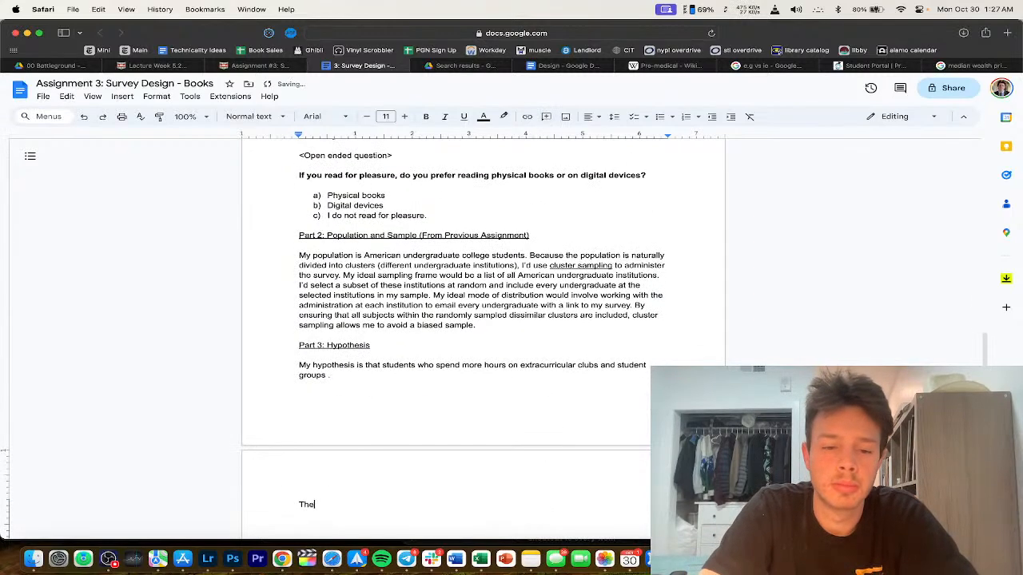
{"action": "type", "text": " independent variable is"}
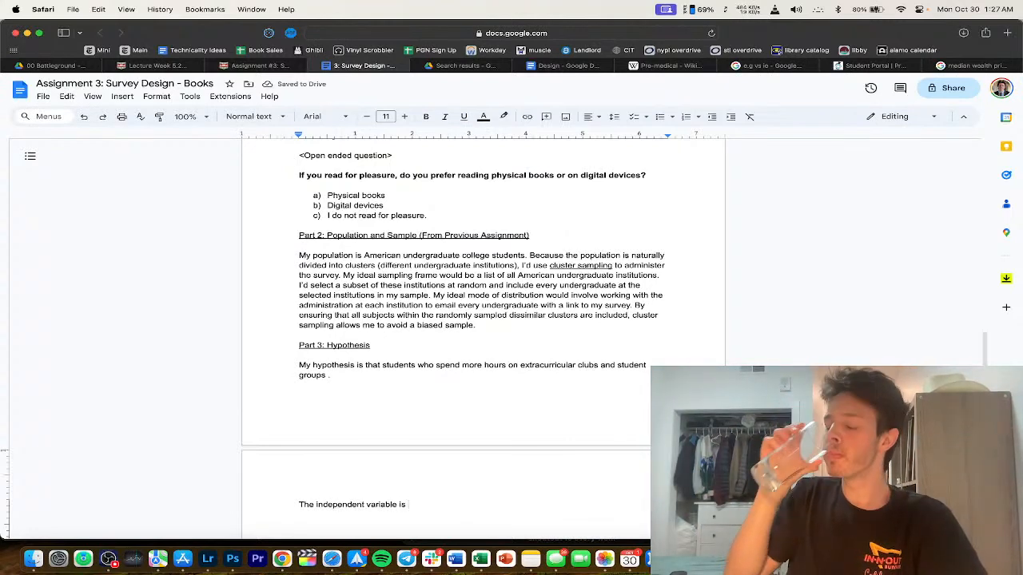
{"action": "scroll", "coordinate": [369, 346], "scroll_direction": "down", "scroll_amount": 2}
{"action": "scroll", "coordinate": [368, 346], "scroll_direction": "down", "scroll_amount": 2}
{"action": "left_click", "coordinate": [330, 192]}
{"action": "left_click", "coordinate": [190, 117]}
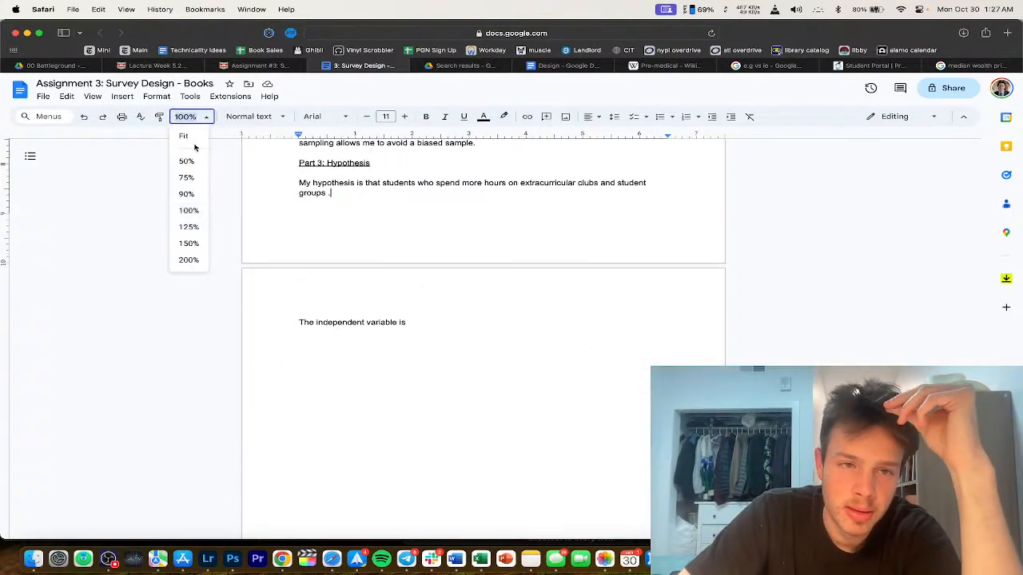
Step: Fit the page to the window and reword: time spent on clubs 'is negatively correlated with'
{"action": "left_click", "coordinate": [184, 137]}
{"action": "left_click", "coordinate": [381, 216]}
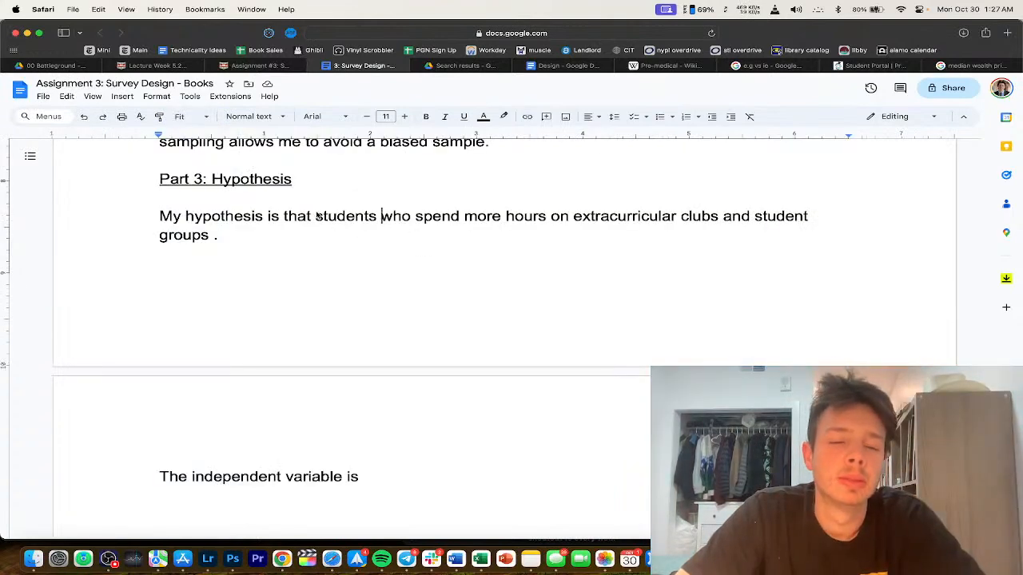
{"action": "left_click", "coordinate": [317, 216]}
{"action": "type", "text": "the a"}
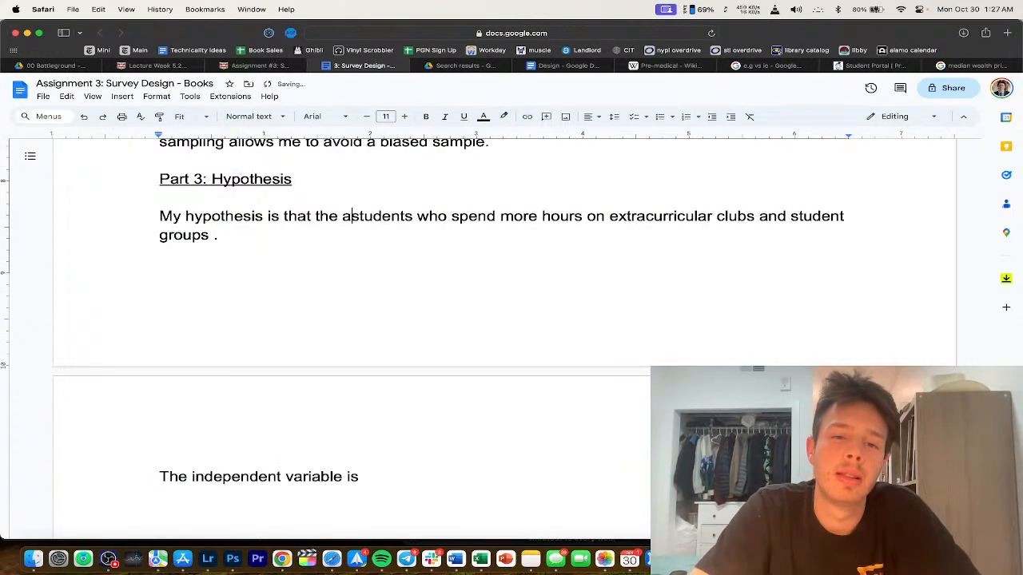
{"action": "type", "text": "mount of time "}
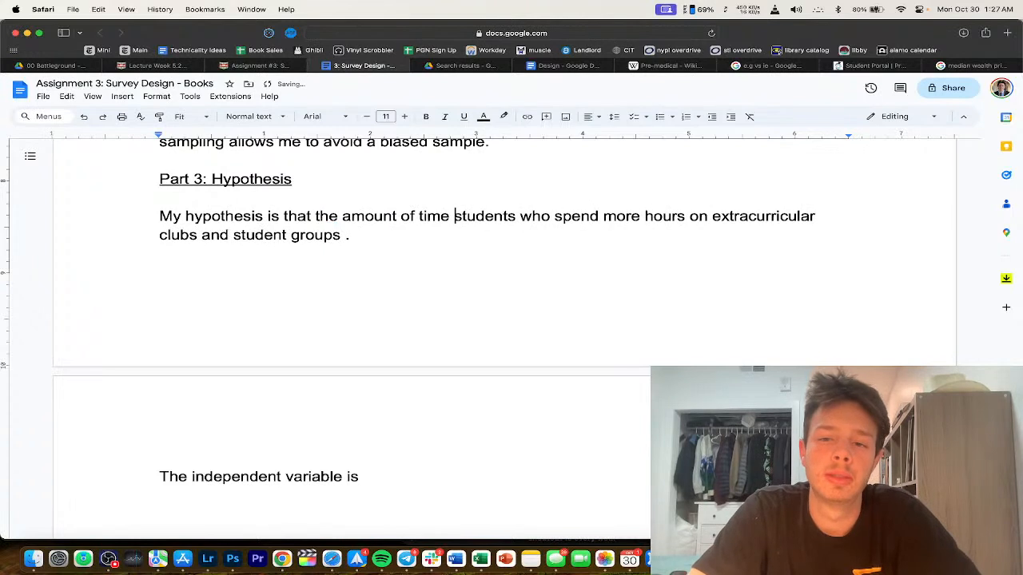
{"action": "type", "text": "a student spends on"}
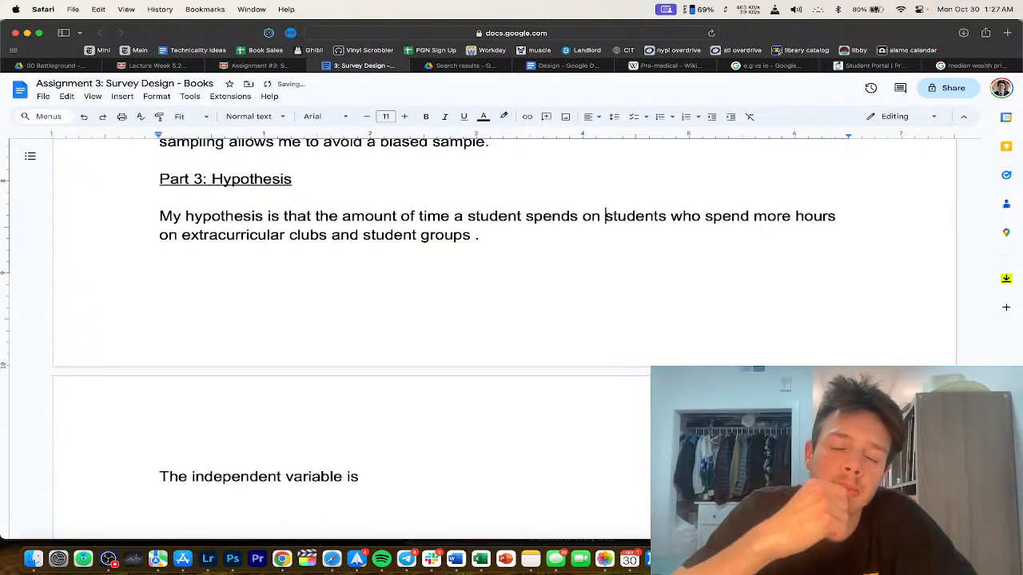
{"action": "left_click_drag", "start_coordinate": [145, 235], "coordinate": [579, 216]}
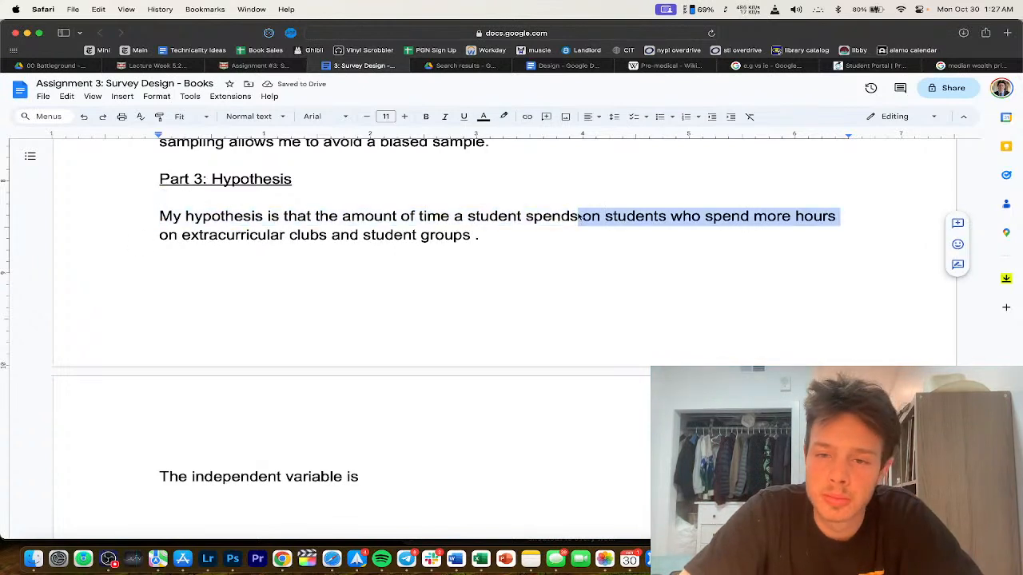
{"action": "key", "text": "BackSpace"}
{"action": "left_click", "coordinate": [568, 245]}
{"action": "key", "text": "BackSpace"}
{"action": "type", "text": "is negatively correlated with"}
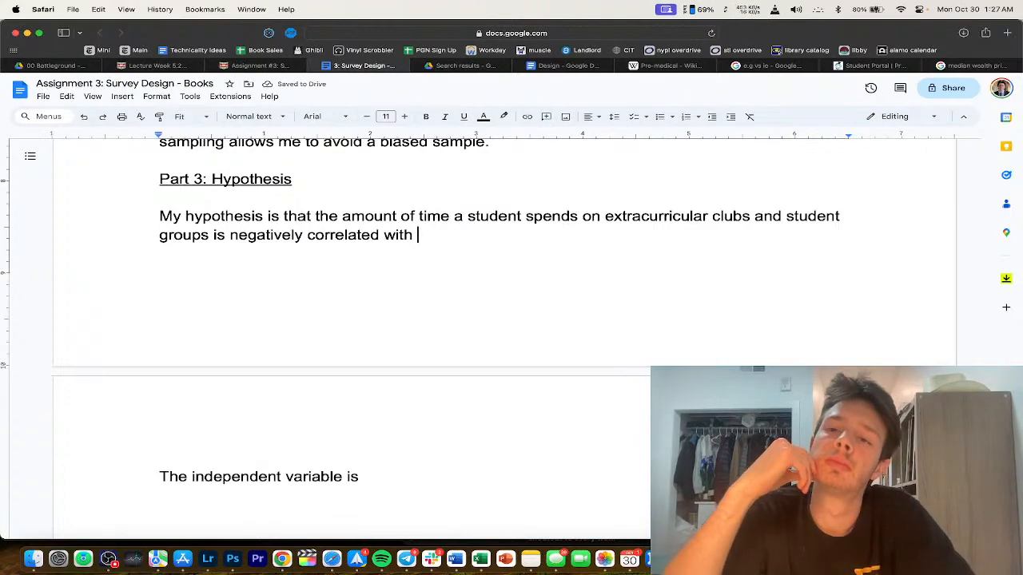
Step: Complete the hypothesis with 'amount of books the student' and delete the word 'that'
{"action": "scroll", "coordinate": [512, 336], "scroll_direction": "up", "scroll_amount": 15}
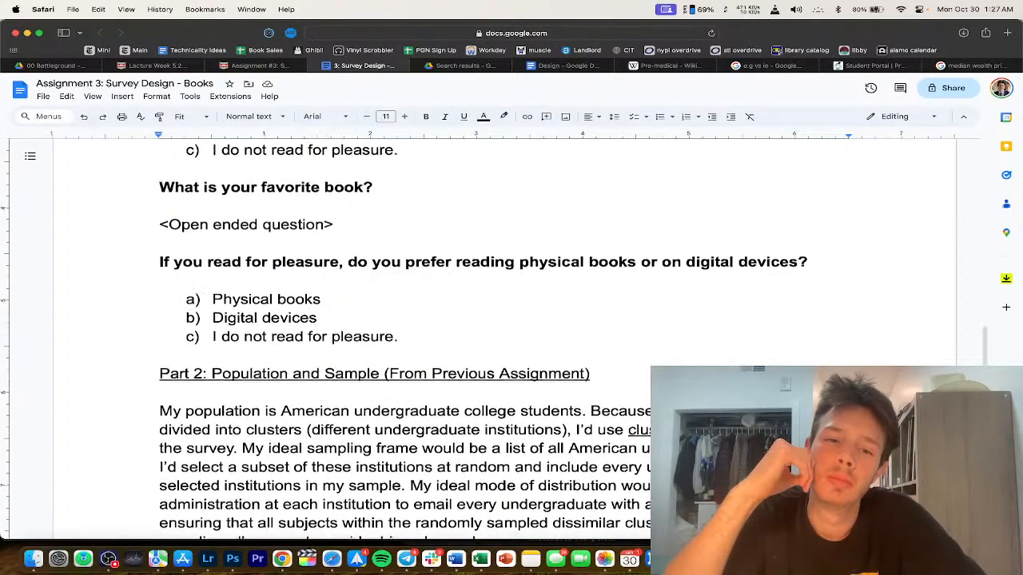
{"action": "scroll", "coordinate": [511, 335], "scroll_direction": "up", "scroll_amount": 5}
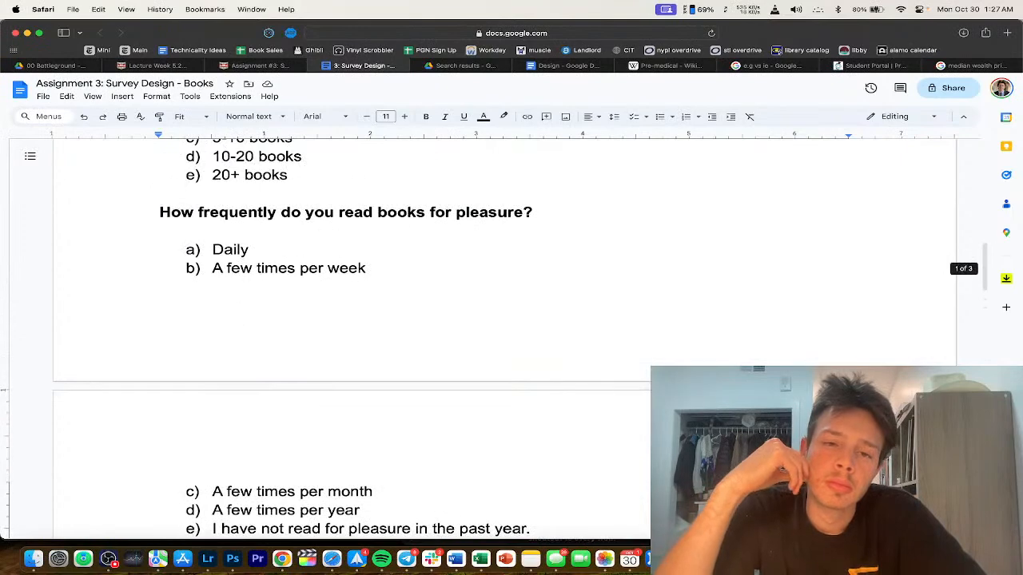
{"action": "scroll", "coordinate": [351, 336], "scroll_direction": "up", "scroll_amount": 4}
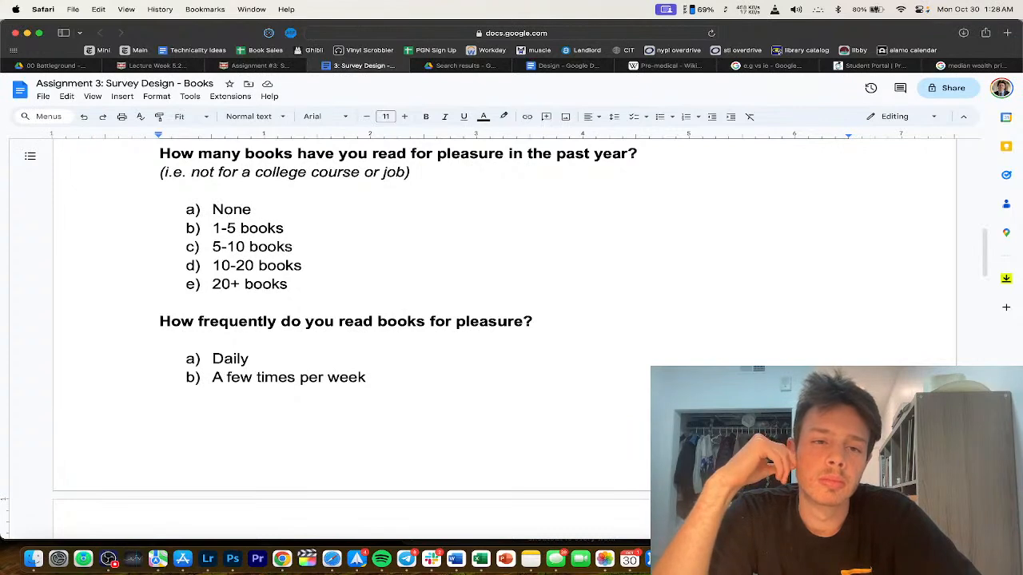
{"action": "type", "text": "amo"}
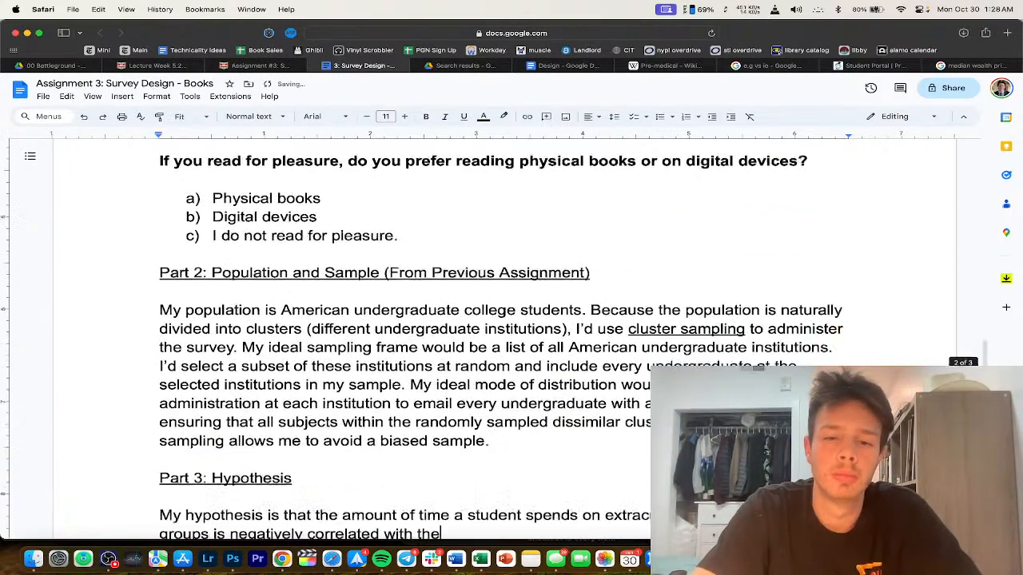
{"action": "type", "text": "unt of bo"}
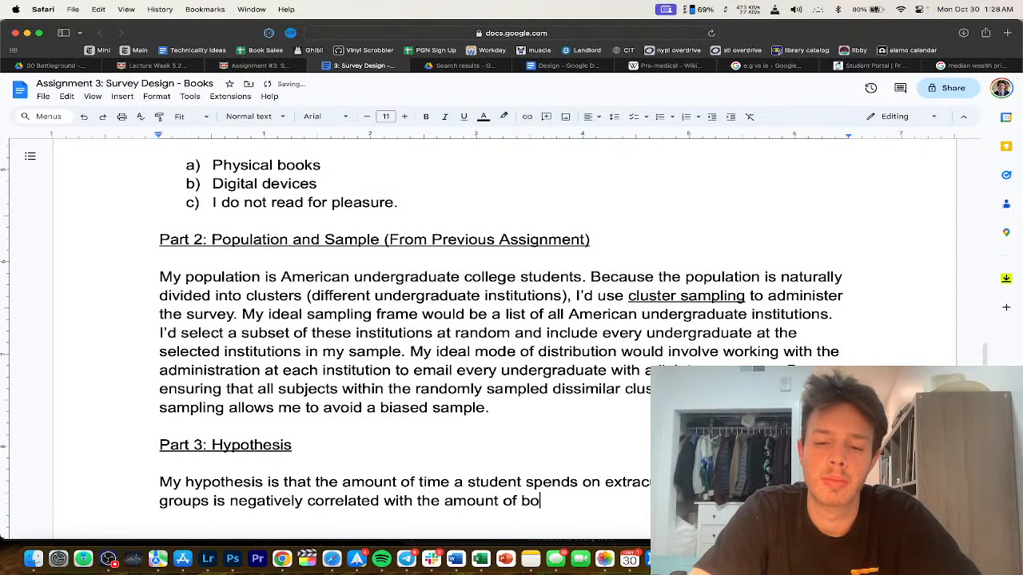
{"action": "type", "text": "oks the student"}
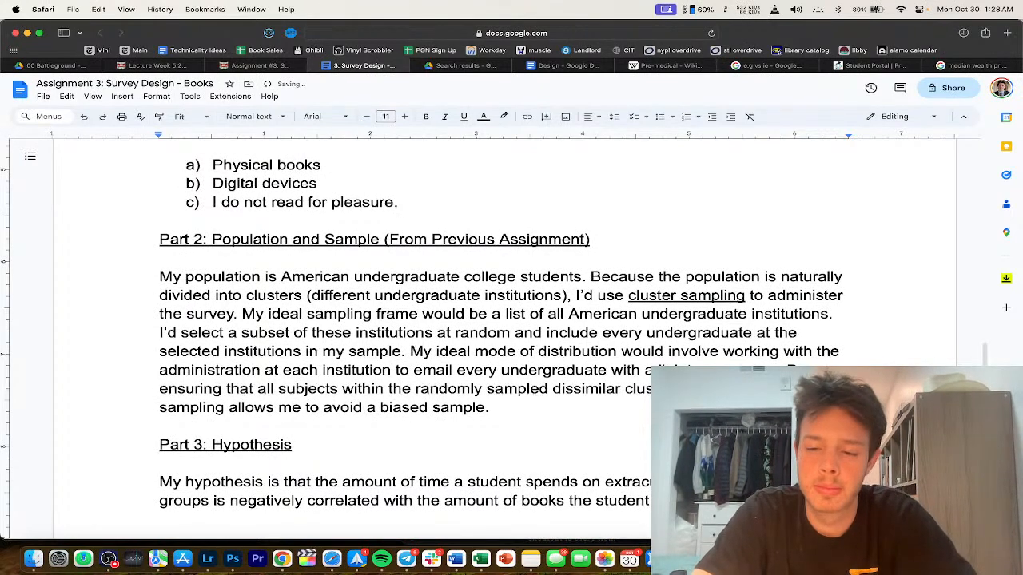
{"action": "scroll", "coordinate": [480, 320], "scroll_direction": "down", "scroll_amount": 2}
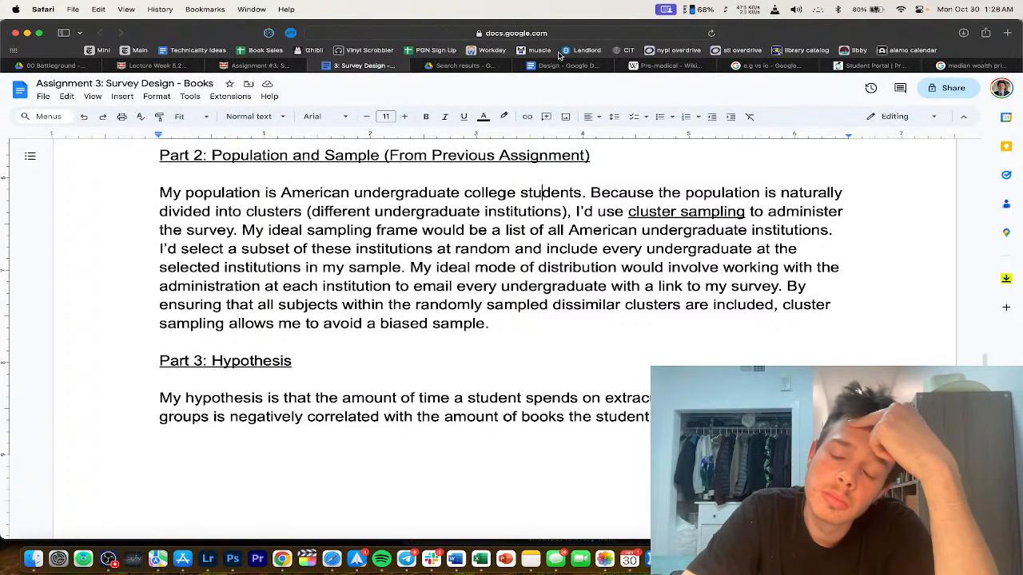
{"action": "key", "text": "Down"}
{"action": "key", "text": "Down"}
{"action": "key", "text": "Down"}
{"action": "key", "text": "Down"}
{"action": "key", "text": "Down"}
{"action": "key", "text": "Down"}
{"action": "key", "text": "Down"}
{"action": "key", "text": "Down"}
{"action": "key", "text": "Down"}
{"action": "key", "text": "Down"}
{"action": "key", "text": "Down"}
{"action": "key", "text": "Down"}
{"action": "key", "text": "Down"}
{"action": "key", "text": "Down"}
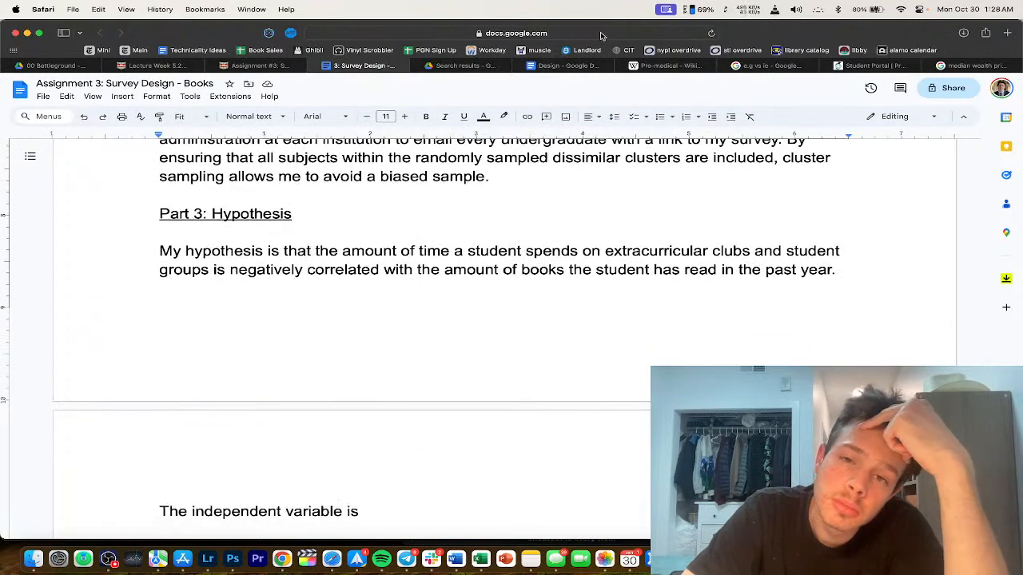
{"action": "scroll", "coordinate": [578, 160], "scroll_direction": "down", "scroll_amount": 2}
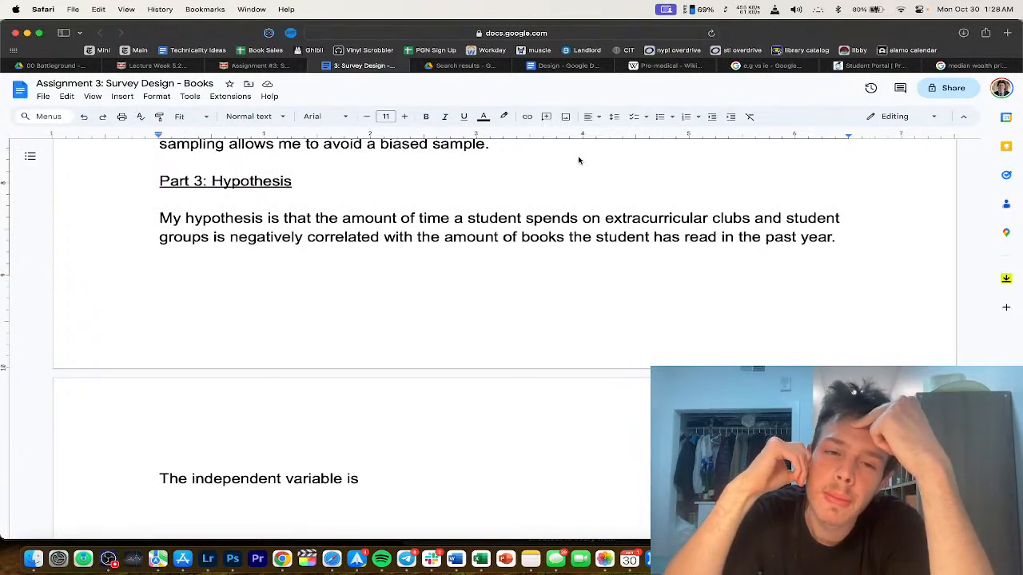
{"action": "scroll", "coordinate": [356, 230], "scroll_direction": "down", "scroll_amount": 1}
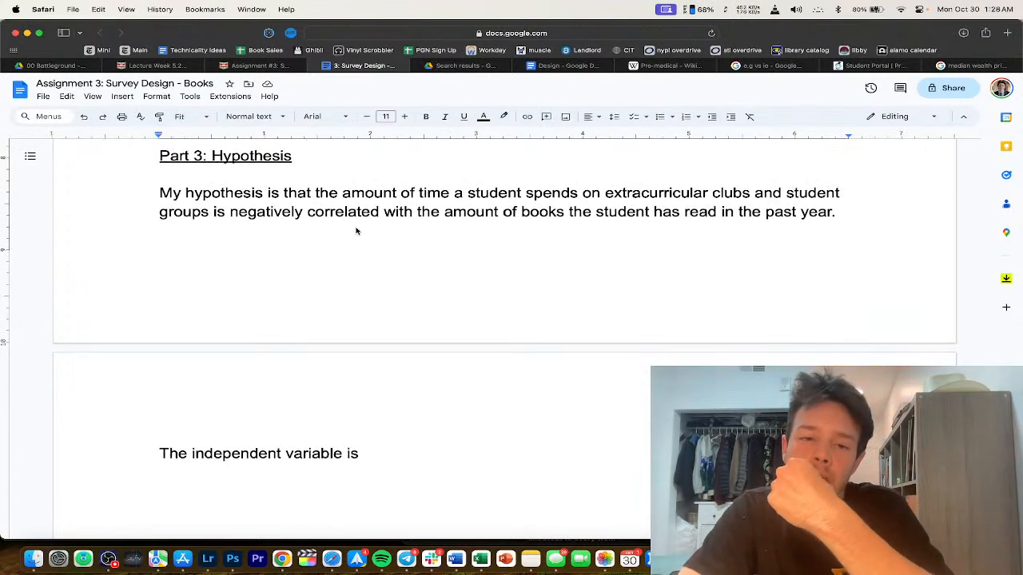
{"action": "double_click", "coordinate": [302, 193]}
{"action": "key", "text": "BackSpace"}
{"action": "left_click_drag", "start_coordinate": [410, 199], "coordinate": [596, 212]}
Step: Add a rationale that clubs and pleasure reading compete for free time, then begin 'The independent'
{"action": "left_click", "coordinate": [845, 216]}
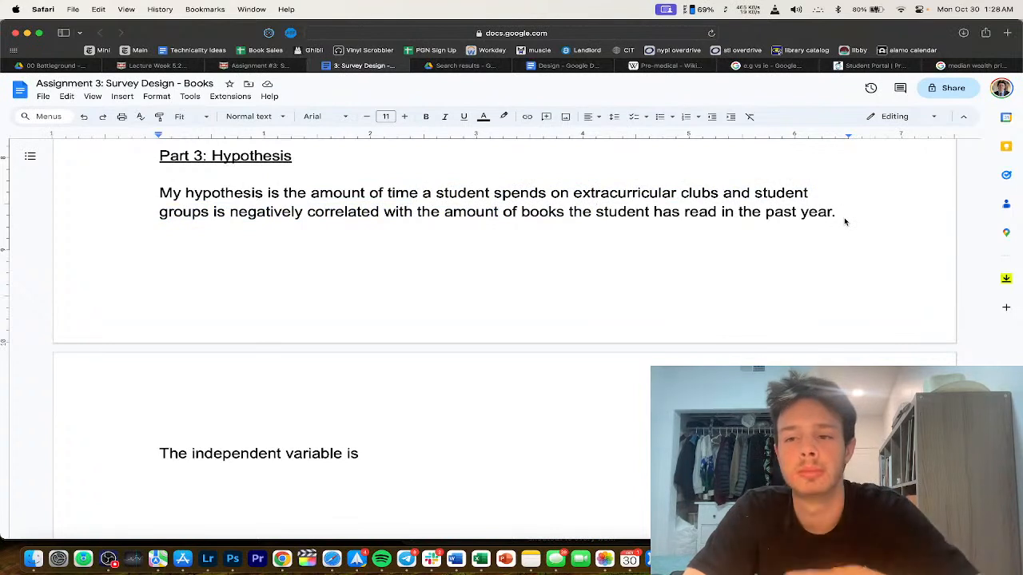
{"action": "key", "text": "Return"}
{"action": "type", "text": "Clubs and "}
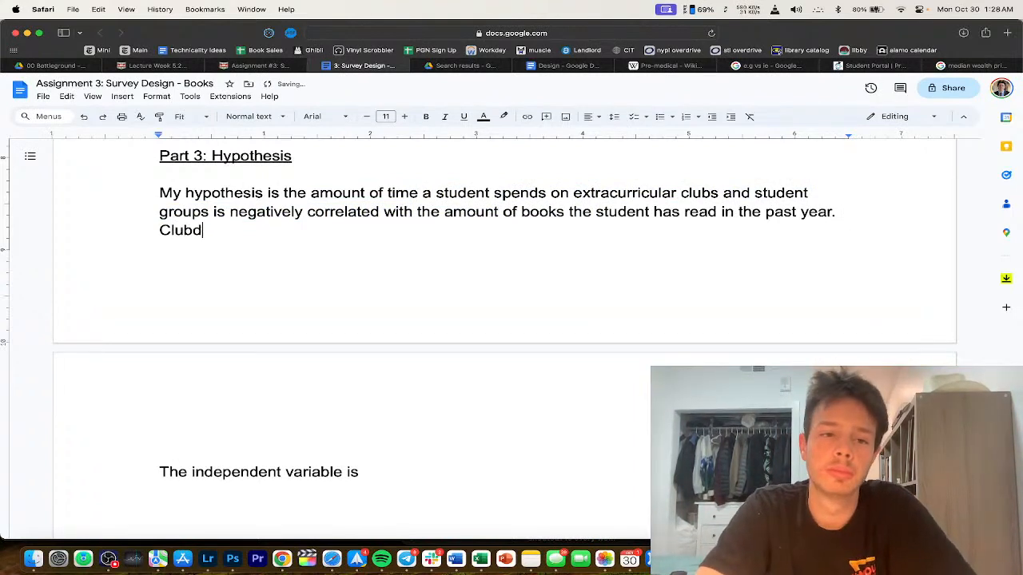
{"action": "type", "text": "reading "}
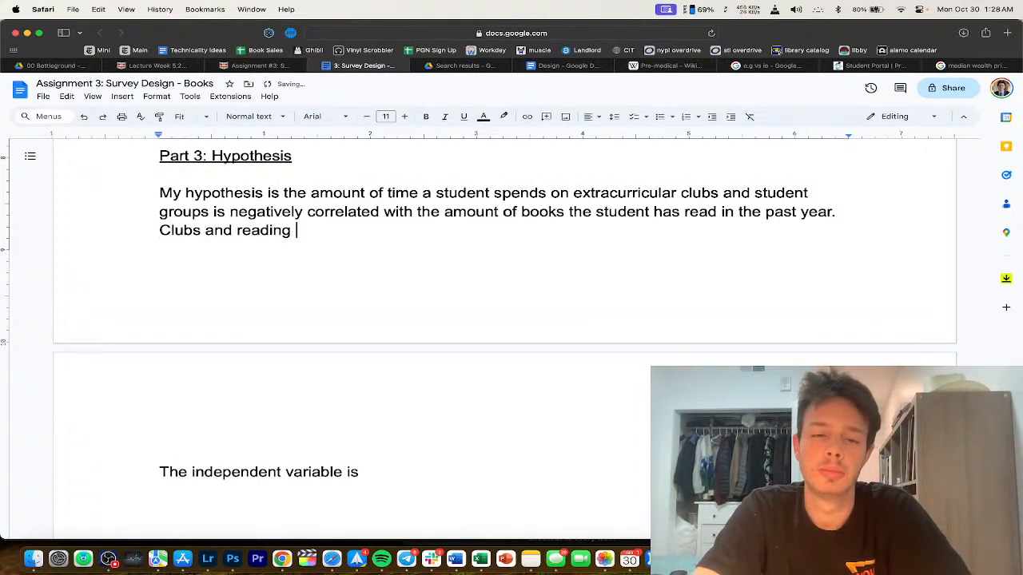
{"action": "type", "text": "for pleasure are b"}
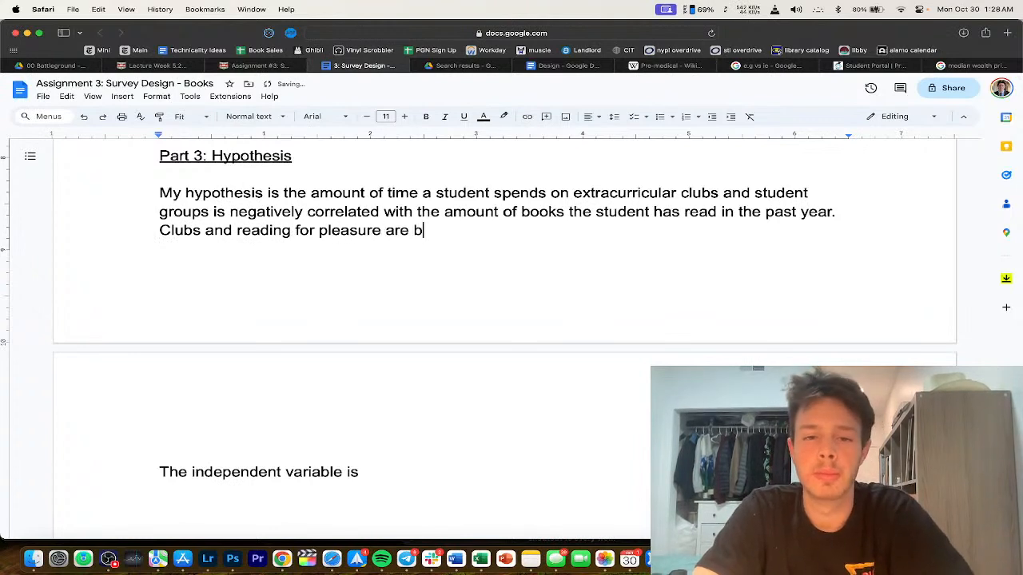
{"action": "type", "text": "oth activities wou"}
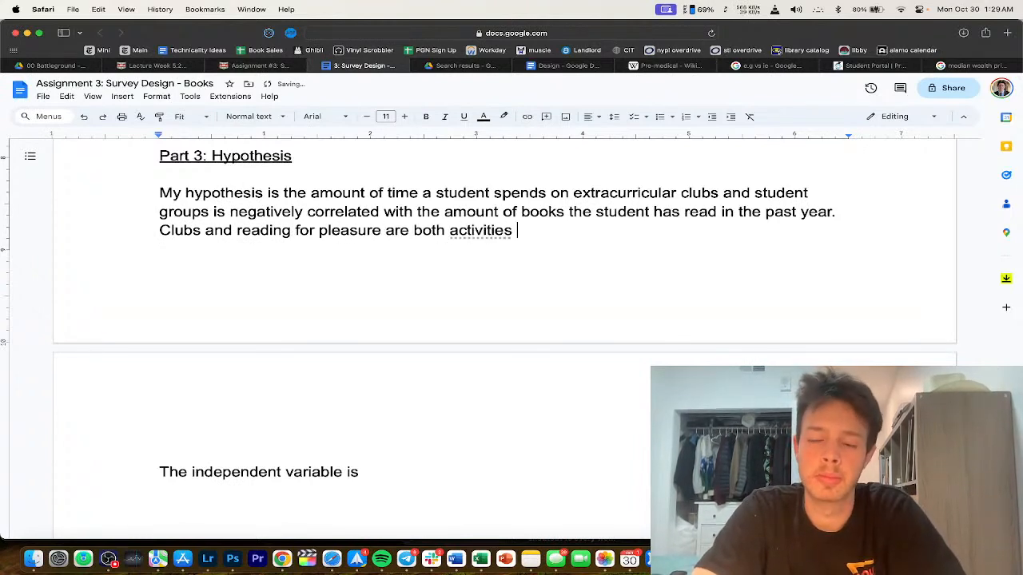
{"action": "key", "text": "BackSpace"}
{"action": "key", "text": "BackSpace"}
{"action": "key", "text": "BackSpace"}
{"action": "type", "text": "a colle"}
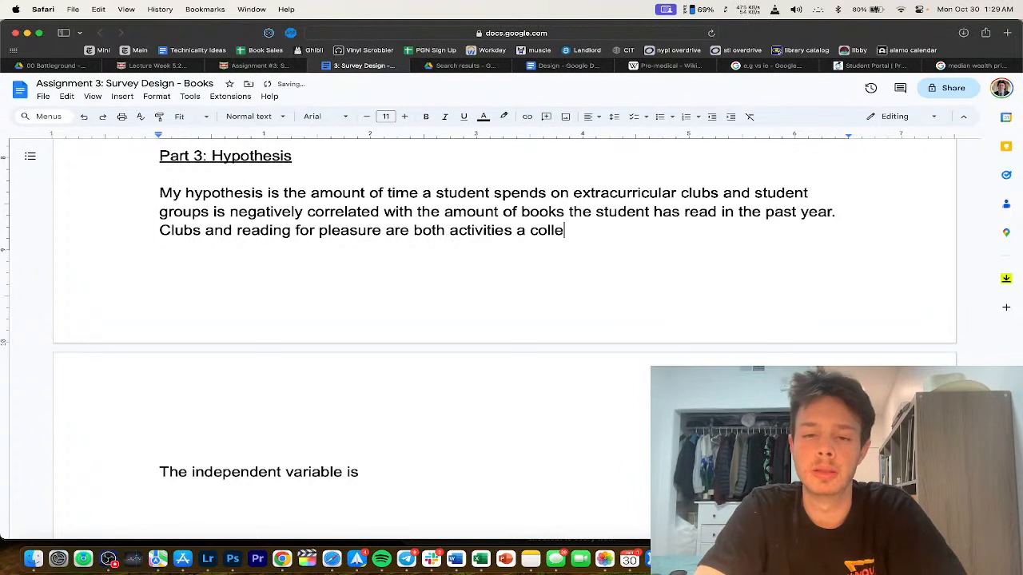
{"action": "type", "text": "ge student could"}
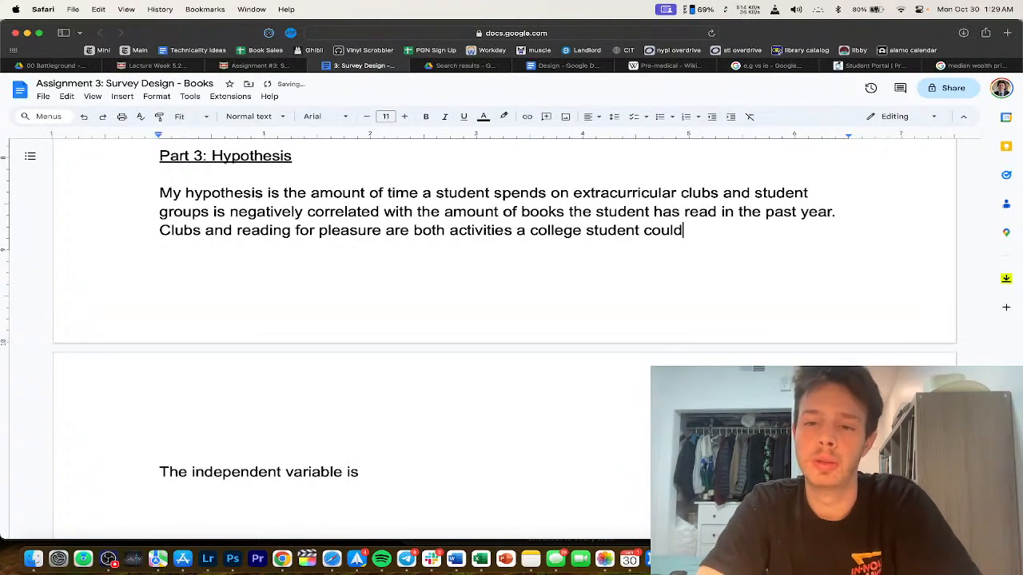
{"action": "type", "text": " do in their free "}
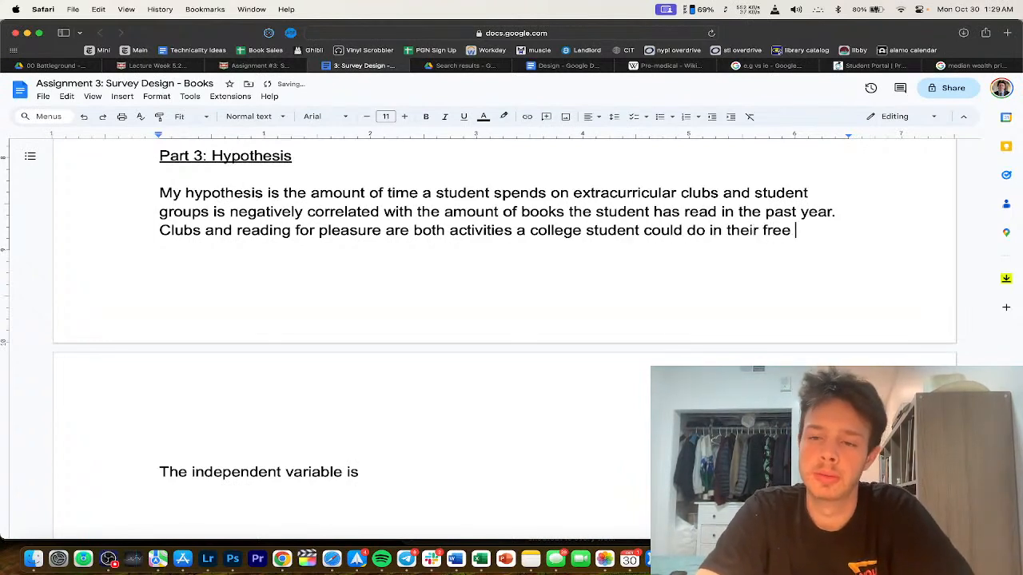
{"action": "type", "text": "time, so if they spend"}
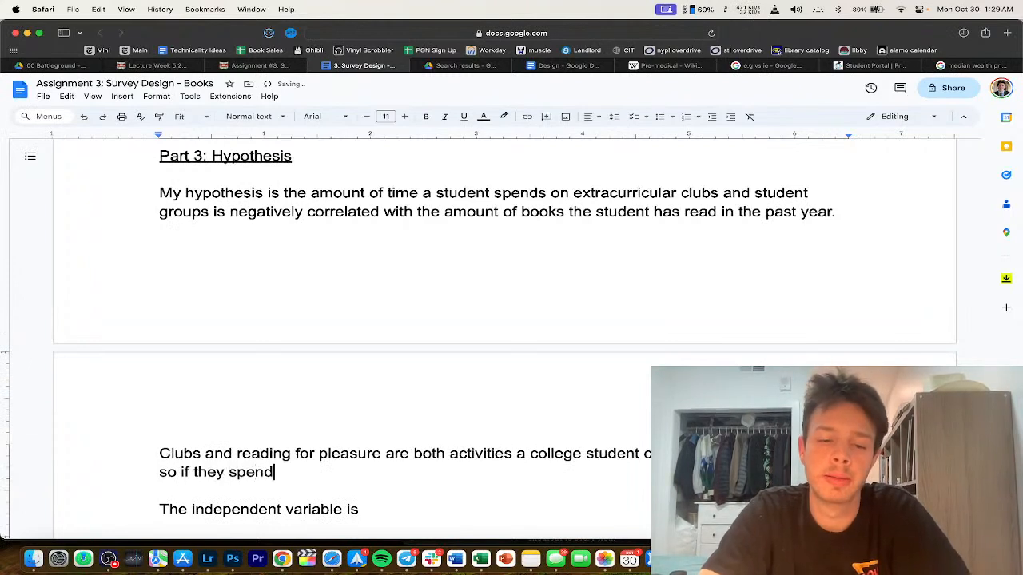
{"action": "type", "text": " more of their fr"}
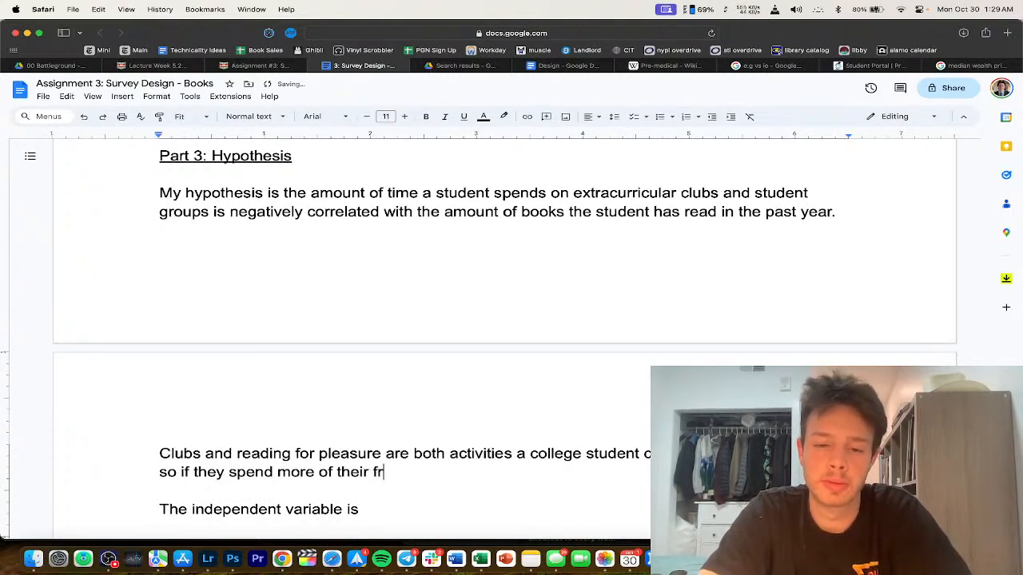
{"action": "type", "text": "ee time attending clubs, they"}
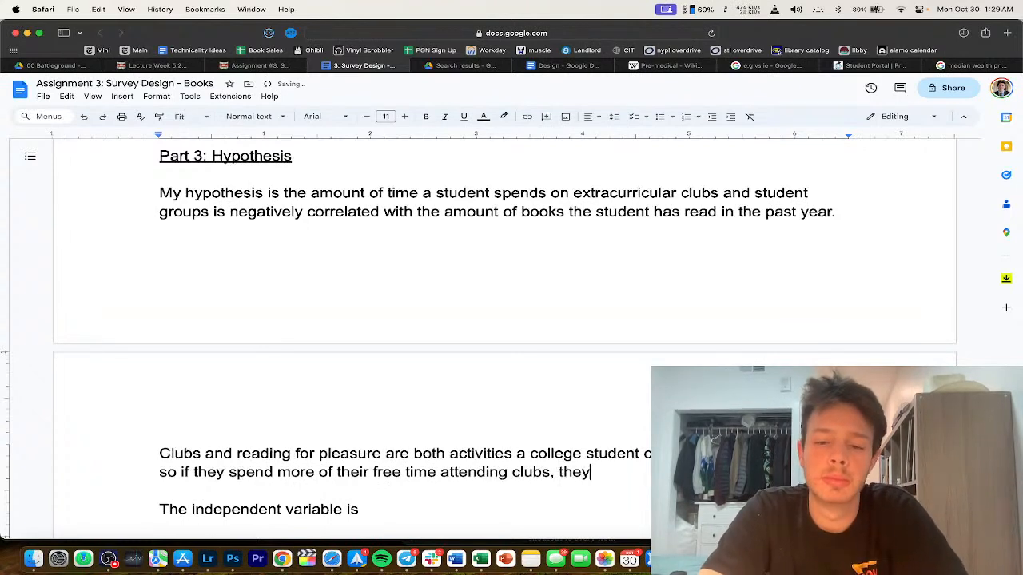
{"action": "type", "text": " mad hav"}
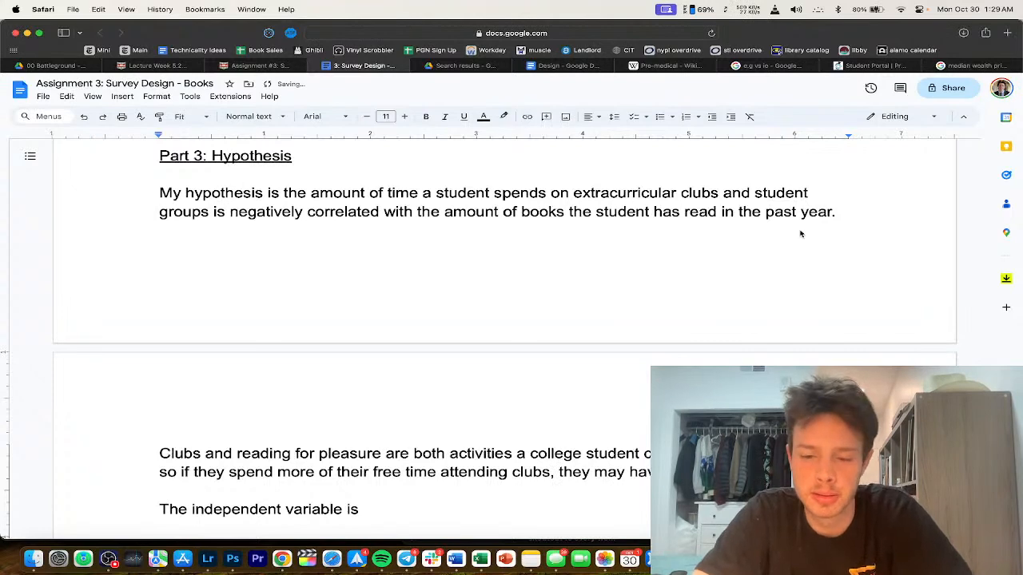
{"action": "scroll", "coordinate": [809, 232], "scroll_direction": "down", "scroll_amount": 3}
{"action": "type", "text": "e less free time to spend reading. "}
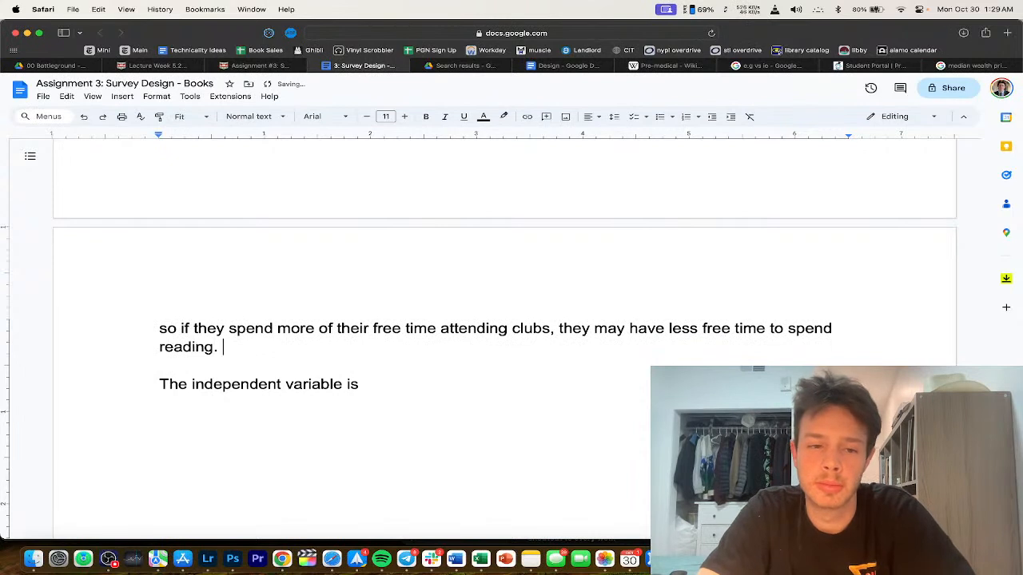
{"action": "type", "text": "The independent"}
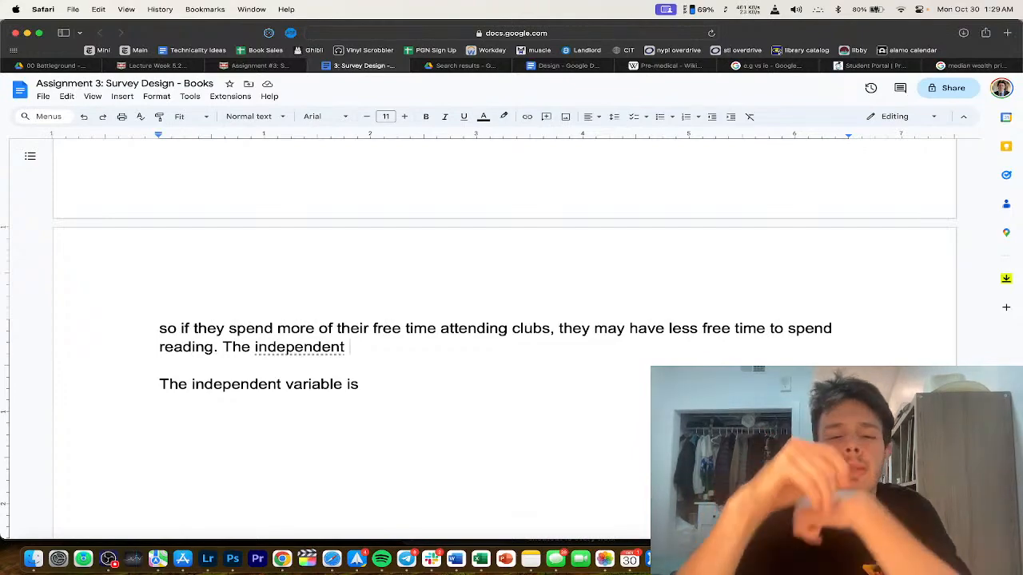
{"action": "scroll", "coordinate": [589, 376], "scroll_direction": "up", "scroll_amount": 15}
Step: Check the Canvas assignment instructions, then return to the survey document
{"action": "scroll", "coordinate": [581, 381], "scroll_direction": "up", "scroll_amount": 10}
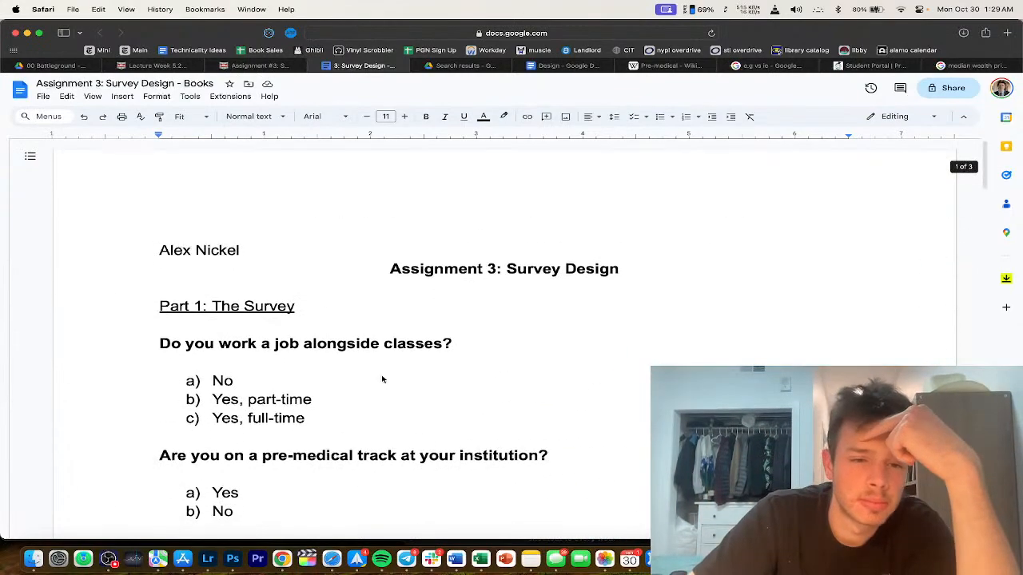
{"action": "left_click", "coordinate": [258, 65]}
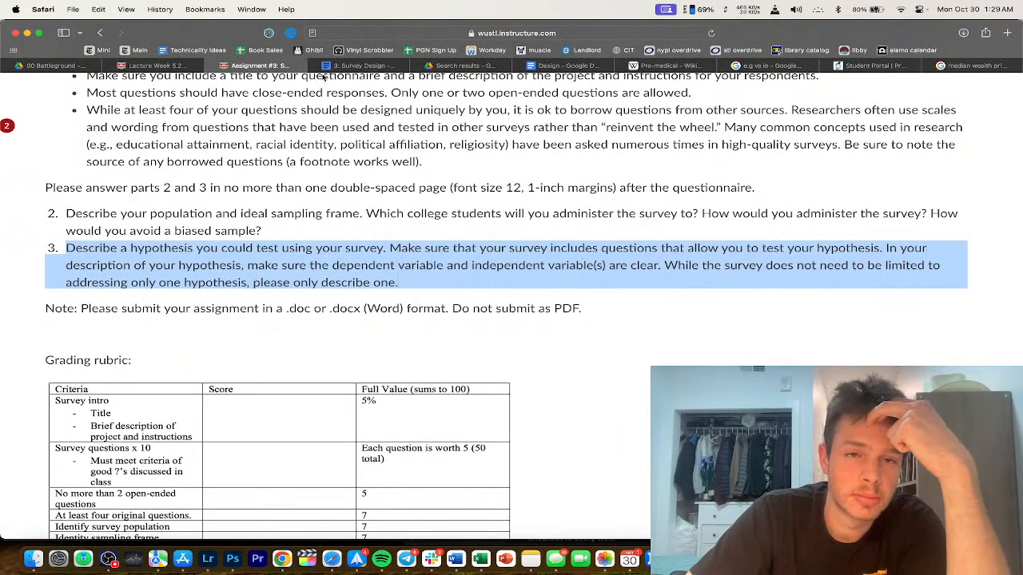
{"action": "left_click", "coordinate": [347, 65]}
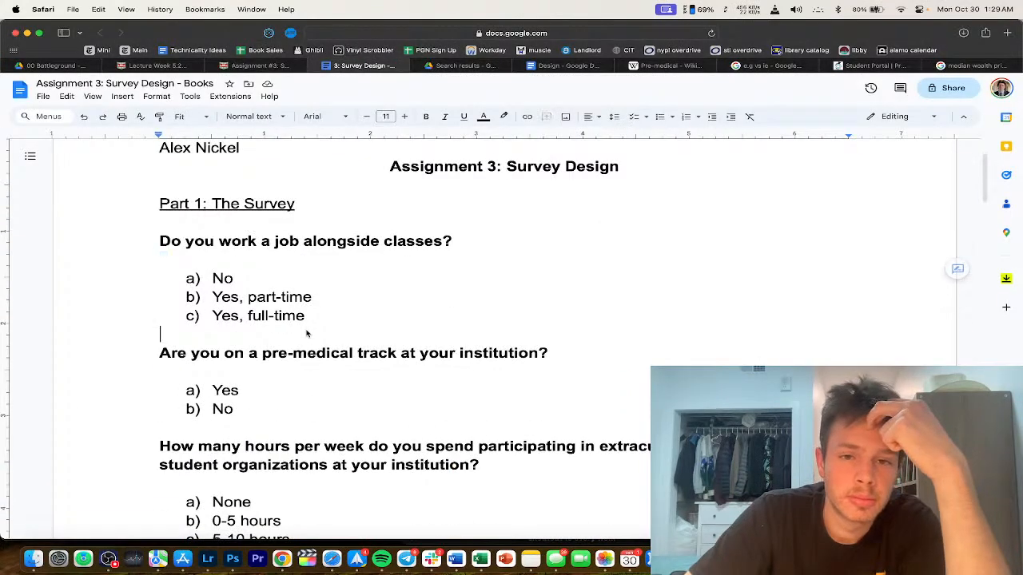
Step: Select the 'What is your favorite book?' question through its '<Open ended question>' placeholder
{"action": "scroll", "coordinate": [306, 334], "scroll_direction": "down", "scroll_amount": 3}
{"action": "left_click", "coordinate": [314, 306]}
{"action": "scroll", "coordinate": [313, 305], "scroll_direction": "down", "scroll_amount": 4}
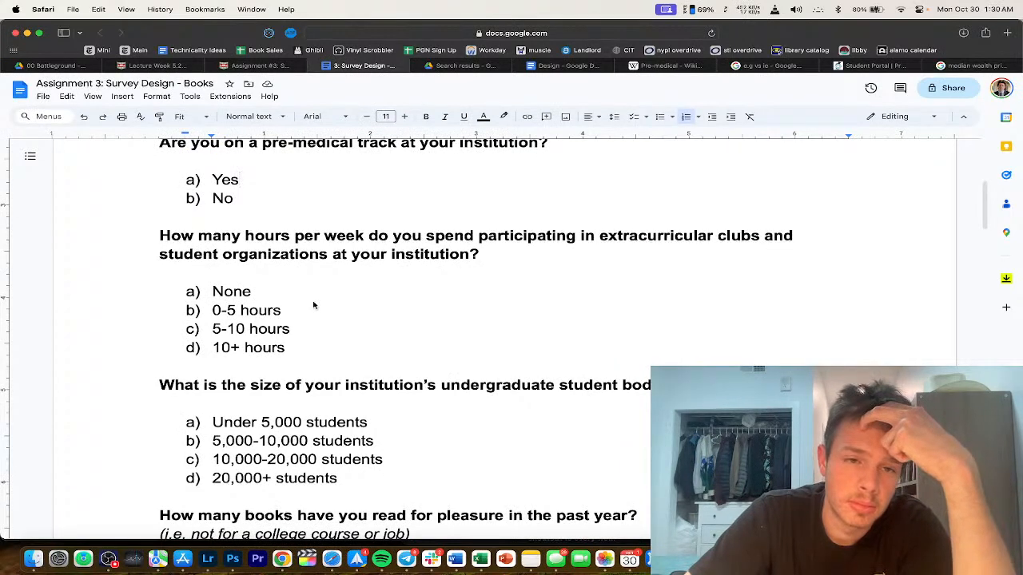
{"action": "scroll", "coordinate": [314, 305], "scroll_direction": "up", "scroll_amount": 2}
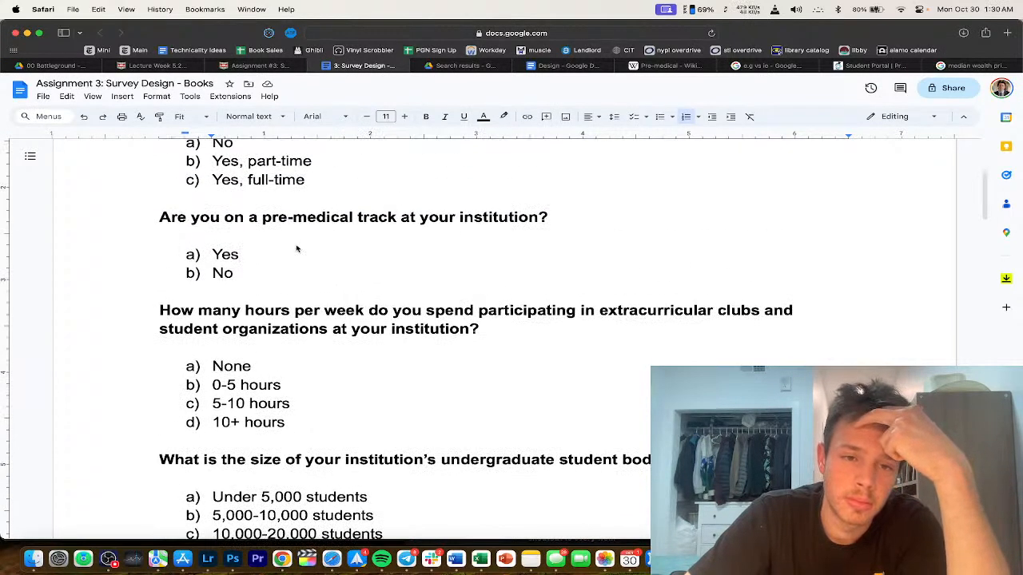
{"action": "scroll", "coordinate": [284, 270], "scroll_direction": "down", "scroll_amount": 1}
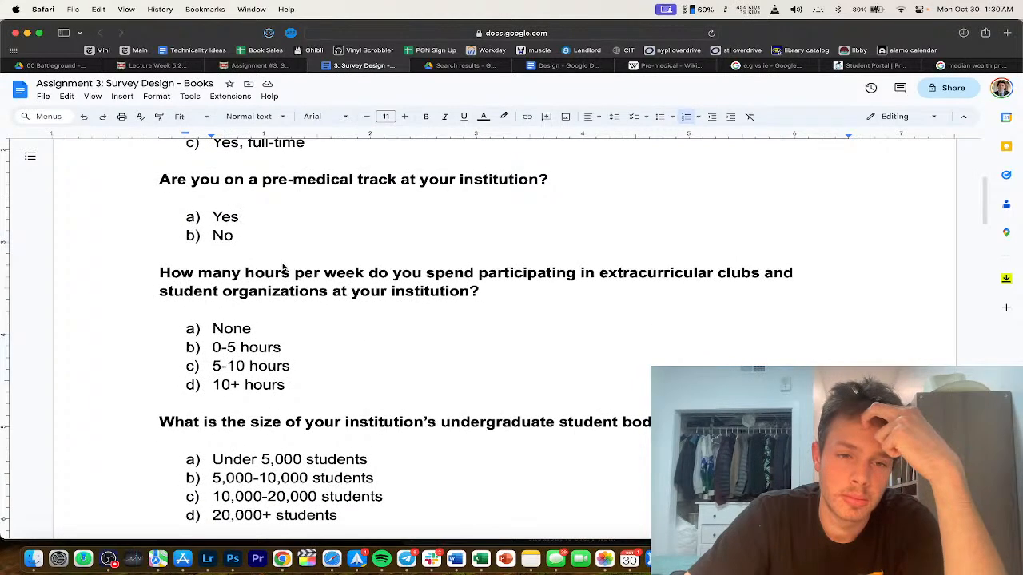
{"action": "scroll", "coordinate": [283, 266], "scroll_direction": "up", "scroll_amount": 4}
{"action": "scroll", "coordinate": [283, 267], "scroll_direction": "down", "scroll_amount": 4}
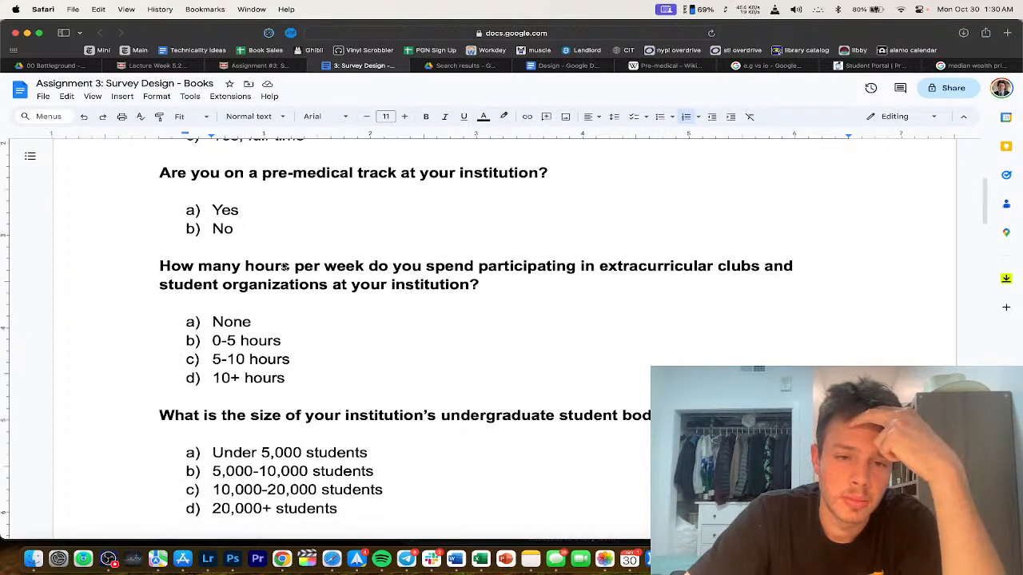
{"action": "scroll", "coordinate": [299, 297], "scroll_direction": "down", "scroll_amount": 1}
{"action": "scroll", "coordinate": [302, 301], "scroll_direction": "down", "scroll_amount": 4}
{"action": "scroll", "coordinate": [304, 353], "scroll_direction": "down", "scroll_amount": 8}
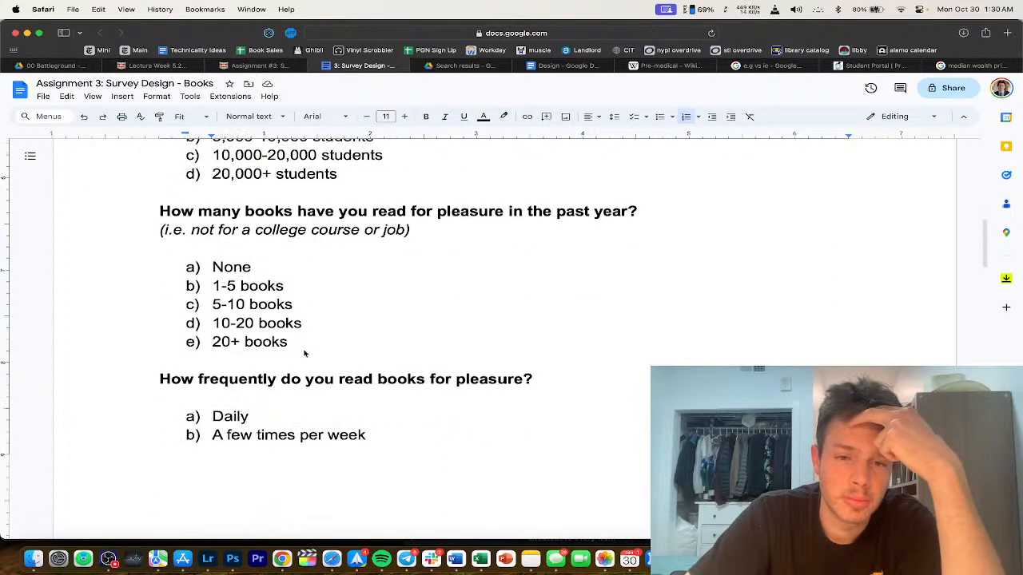
{"action": "scroll", "coordinate": [304, 353], "scroll_direction": "down", "scroll_amount": 12}
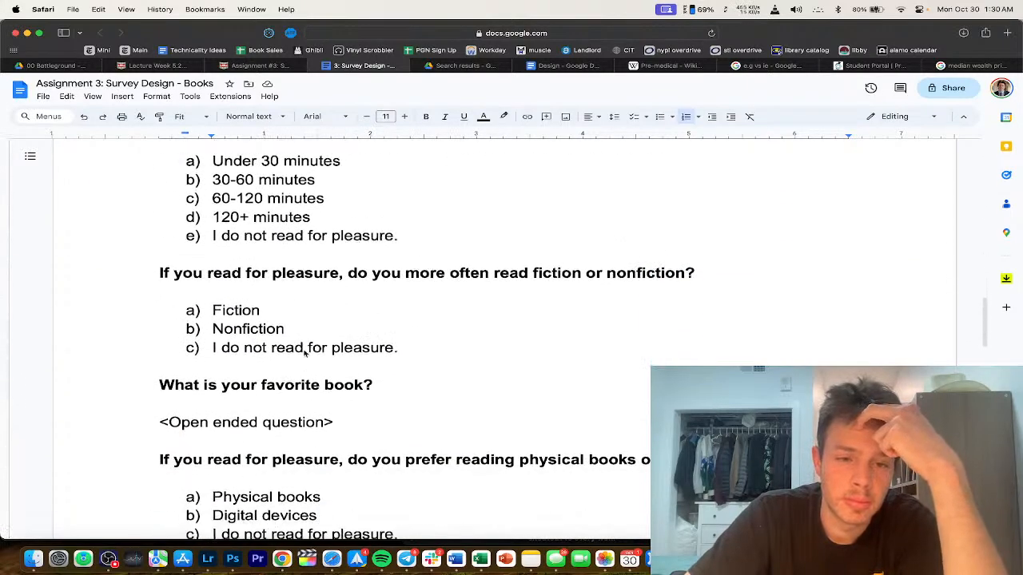
{"action": "scroll", "coordinate": [304, 354], "scroll_direction": "down", "scroll_amount": 2}
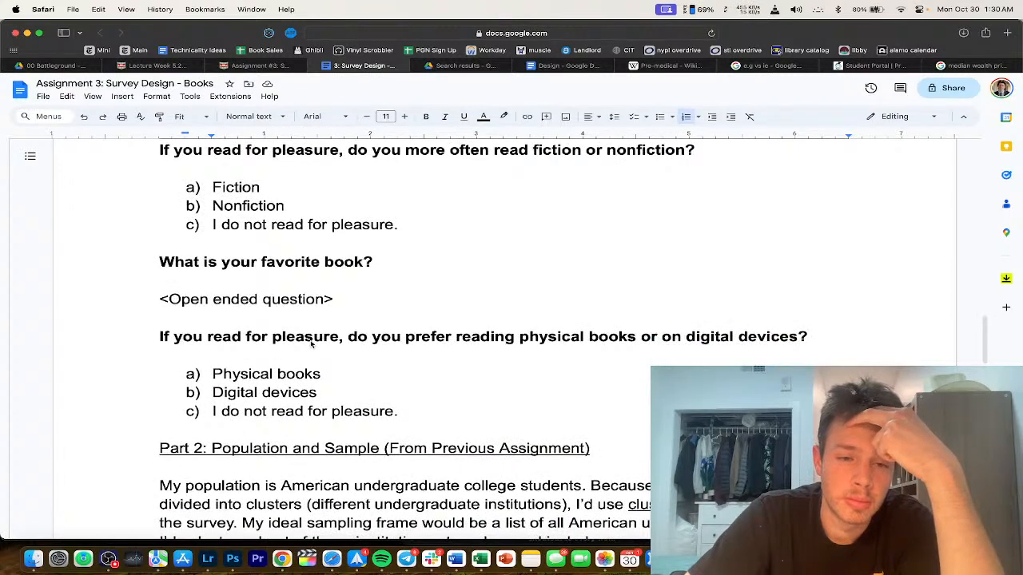
{"action": "scroll", "coordinate": [312, 341], "scroll_direction": "down", "scroll_amount": 1}
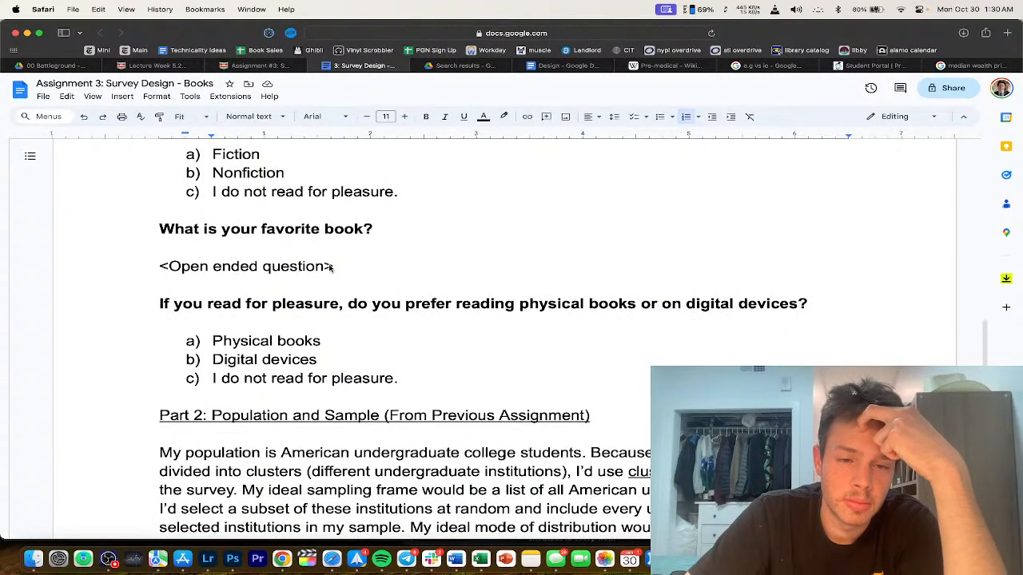
{"action": "scroll", "coordinate": [334, 259], "scroll_direction": "up", "scroll_amount": 2}
{"action": "left_click_drag", "start_coordinate": [336, 331], "coordinate": [104, 289]}
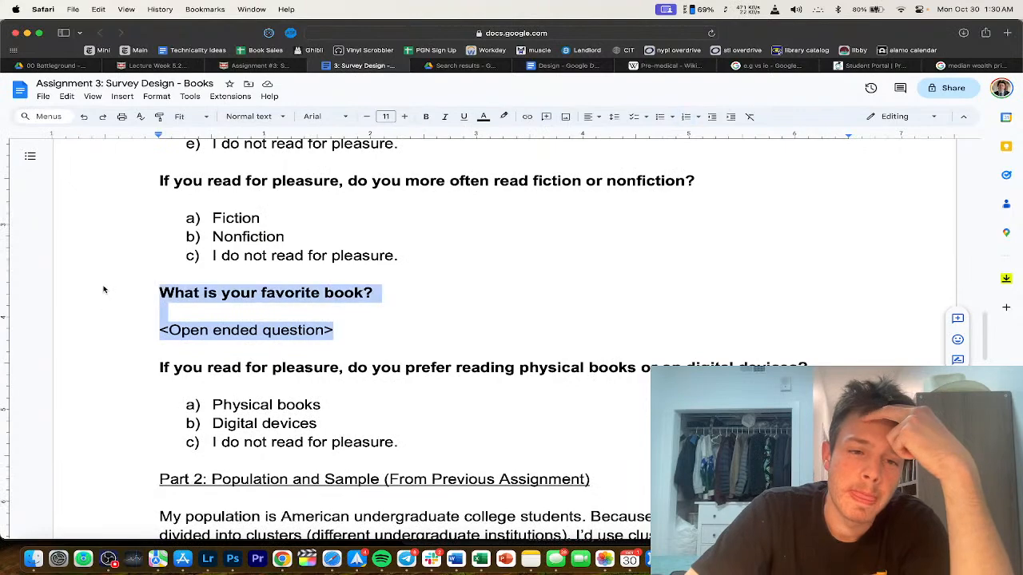
Step: Delete the selected favorite book question and its placeholder
{"action": "key", "text": "BackSpace"}
{"action": "key", "text": "BackSpace"}
{"action": "key", "text": "BackSpace"}
{"action": "scroll", "coordinate": [264, 311], "scroll_direction": "up", "scroll_amount": 10}
{"action": "scroll", "coordinate": [293, 456], "scroll_direction": "down", "scroll_amount": 6}
Step: Below the pre-medical answers, start a new question 'Are you on a pre-law' and open a new tab
{"action": "left_click", "coordinate": [372, 309]}
{"action": "key", "text": "Down"}
{"action": "key", "text": "Down"}
{"action": "key", "text": "Return"}
{"action": "type", "text": "Are you on a pre"}
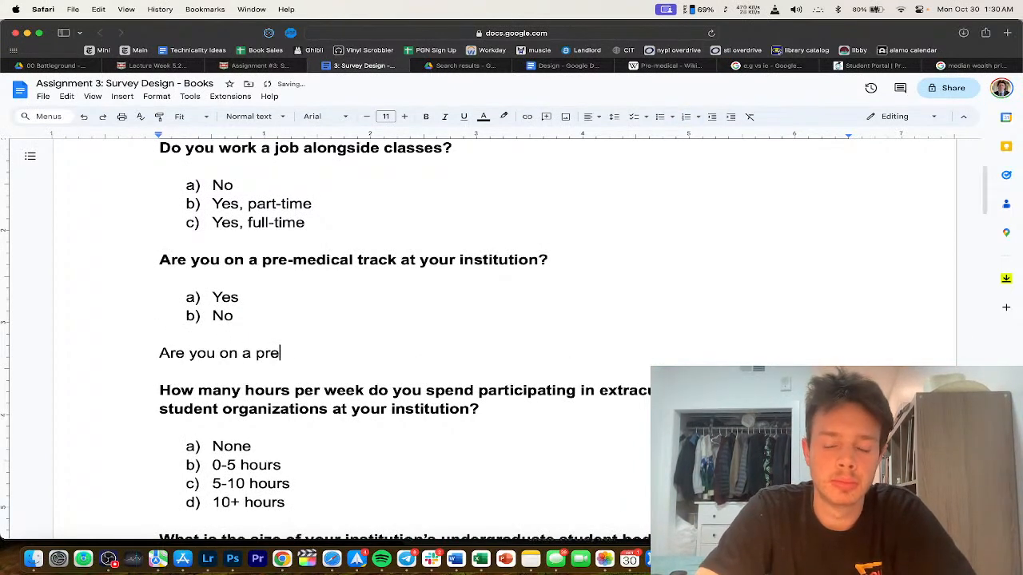
{"action": "type", "text": "-law"}
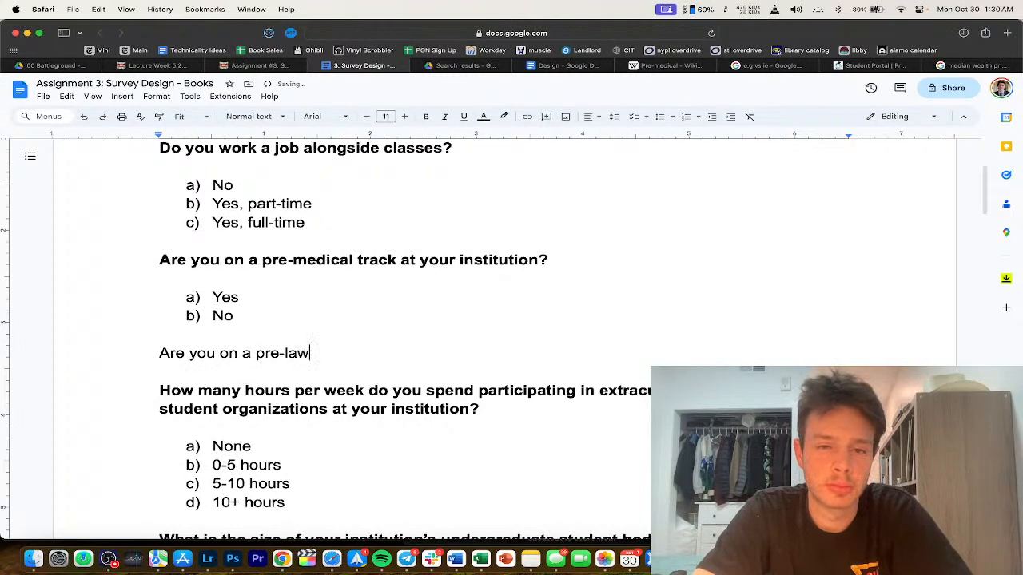
{"action": "key", "text": "super+t"}
Step: Search the web for 'pre law track', then refine it with 'wikipedia'
{"action": "type", "text": "pre law track"}
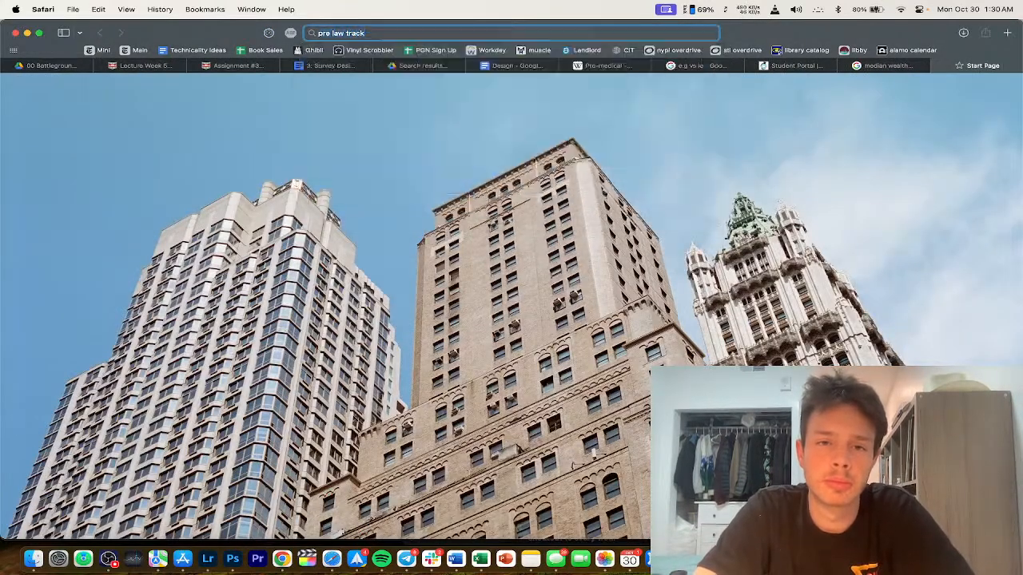
{"action": "key", "text": "Return"}
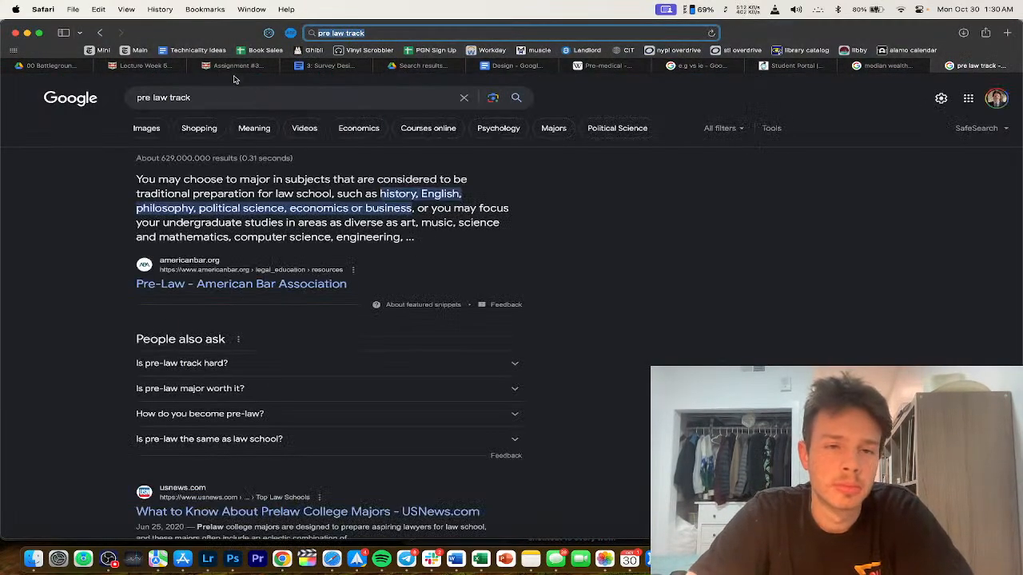
{"action": "left_click", "coordinate": [239, 97]}
{"action": "type", "text": "wikiped"}
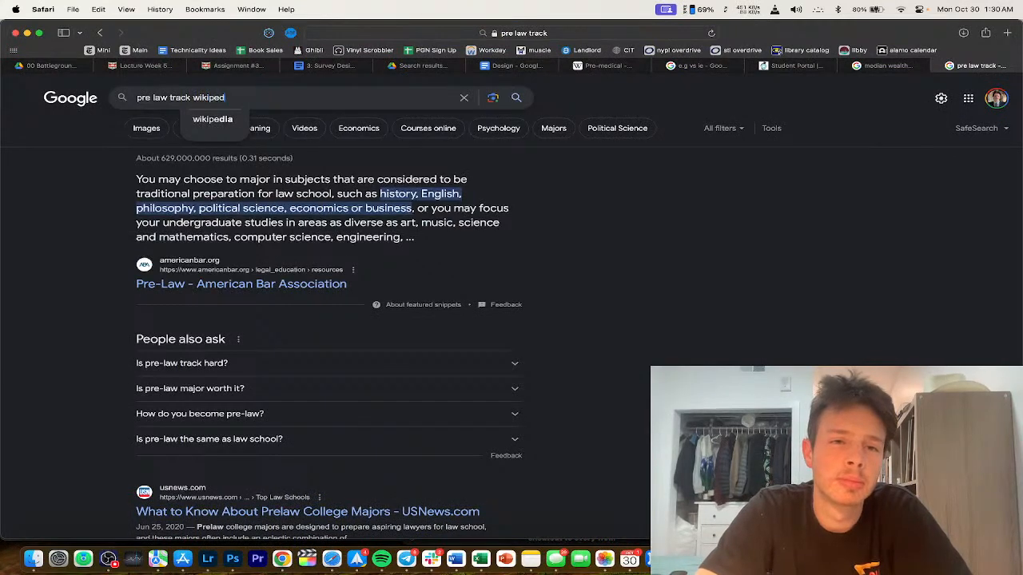
{"action": "type", "text": "ia"}
{"action": "key", "text": "Return"}
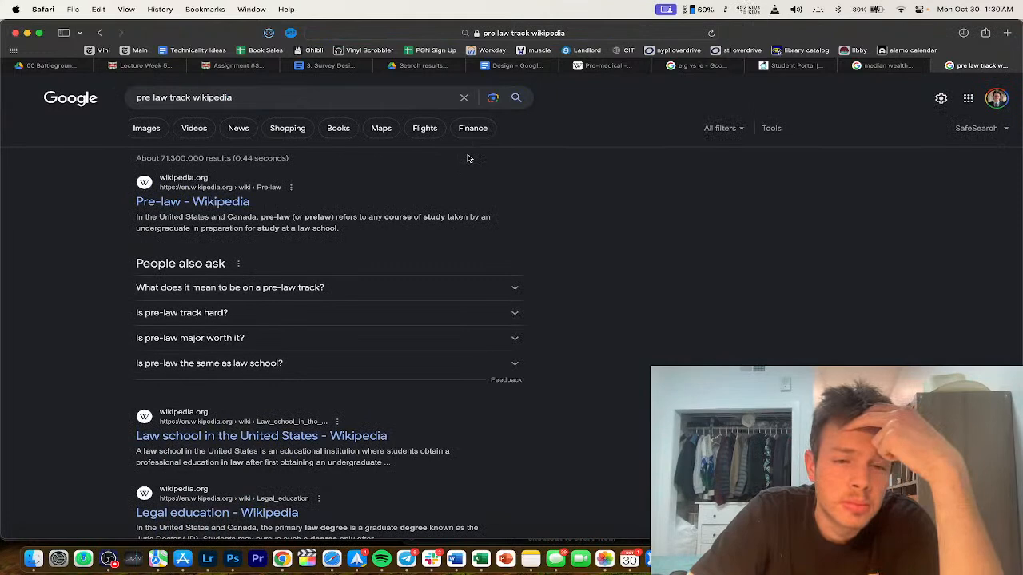
Step: Close the search tab and finish the question as 'Are you on a pre-law track at your institution?'
{"action": "left_click", "coordinate": [950, 65]}
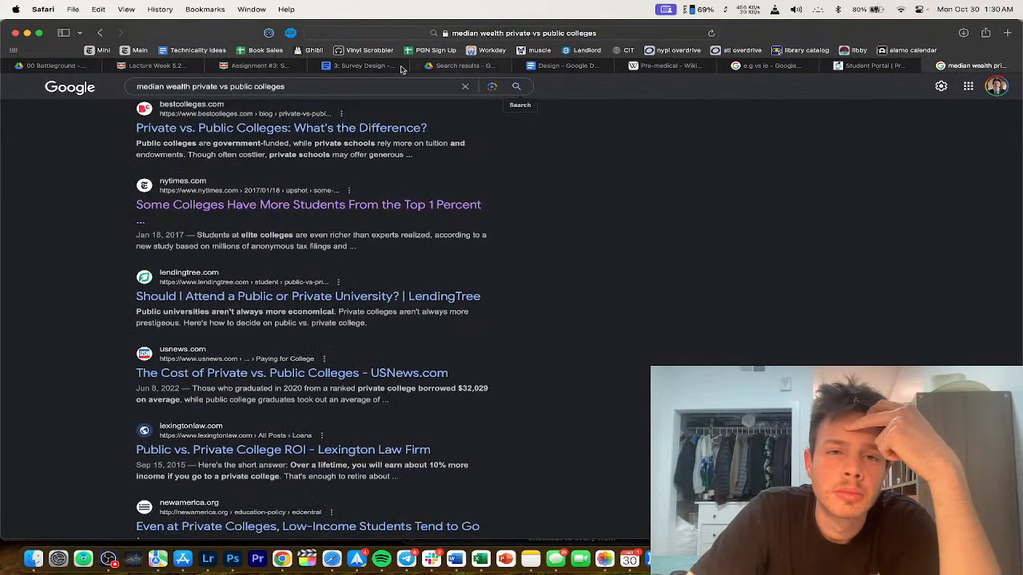
{"action": "left_click", "coordinate": [414, 67]}
{"action": "type", "text": "track at your institution?"}
Step: Add 'a) Yes' and 'No' answers under the pre-law question and make the question bold
{"action": "key", "text": "Return"}
{"action": "key", "text": "Return"}
{"action": "type", "text": "a) Yes"}
{"action": "key", "text": "Return"}
{"action": "type", "text": "No"}
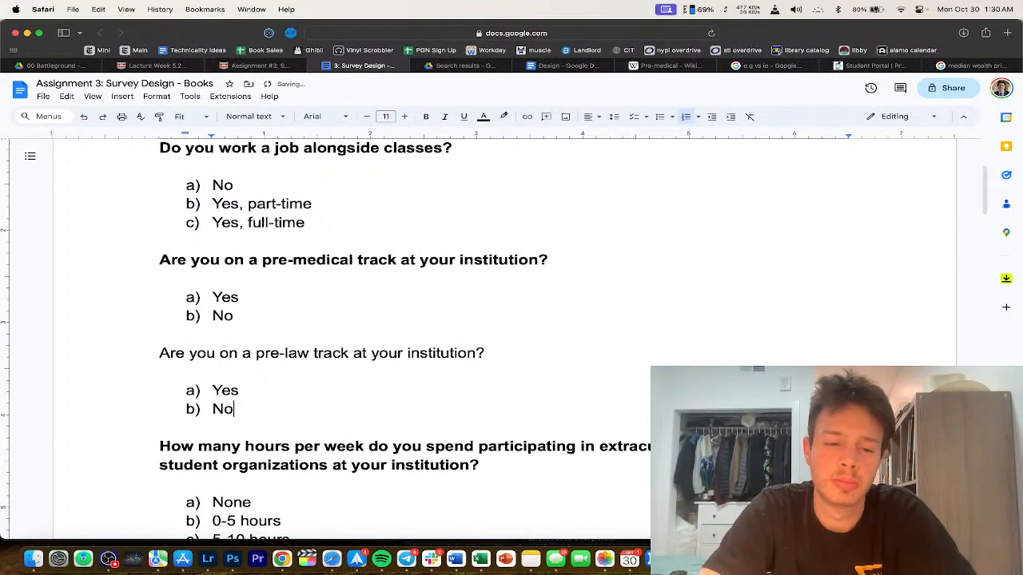
{"action": "left_click_drag", "start_coordinate": [496, 352], "coordinate": [57, 358]}
{"action": "key", "text": "super+b"}
{"action": "scroll", "coordinate": [336, 399], "scroll_direction": "down", "scroll_amount": 5}
{"action": "scroll", "coordinate": [336, 400], "scroll_direction": "down", "scroll_amount": 10}
{"action": "scroll", "coordinate": [370, 386], "scroll_direction": "down", "scroll_amount": 3}
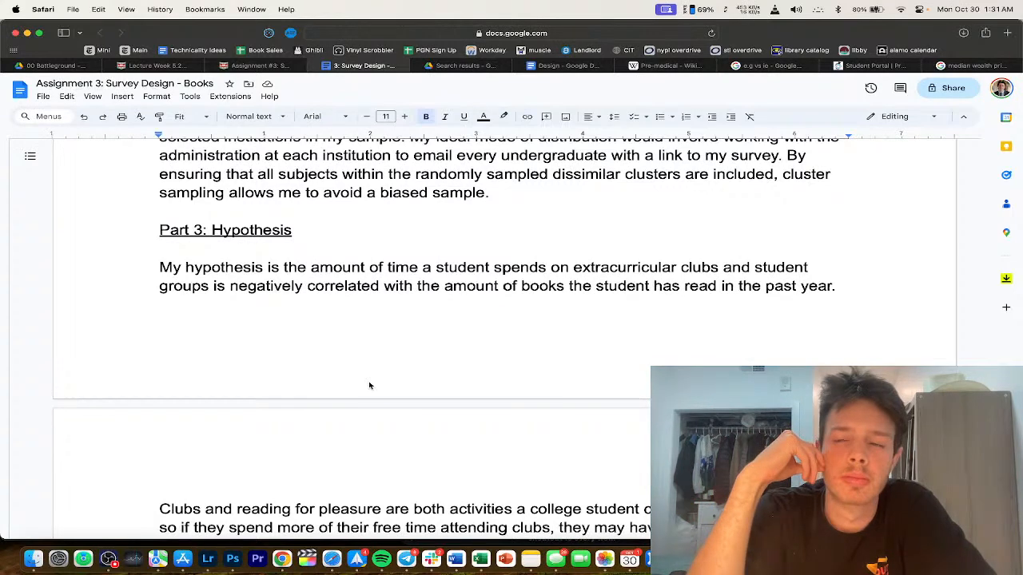
Step: Append 'If a student decides to participate.' to the hypothesis and split the Clubs rationale into its own paragraph
{"action": "left_click", "coordinate": [853, 289]}
{"action": "type", "text": "If a student dec"}
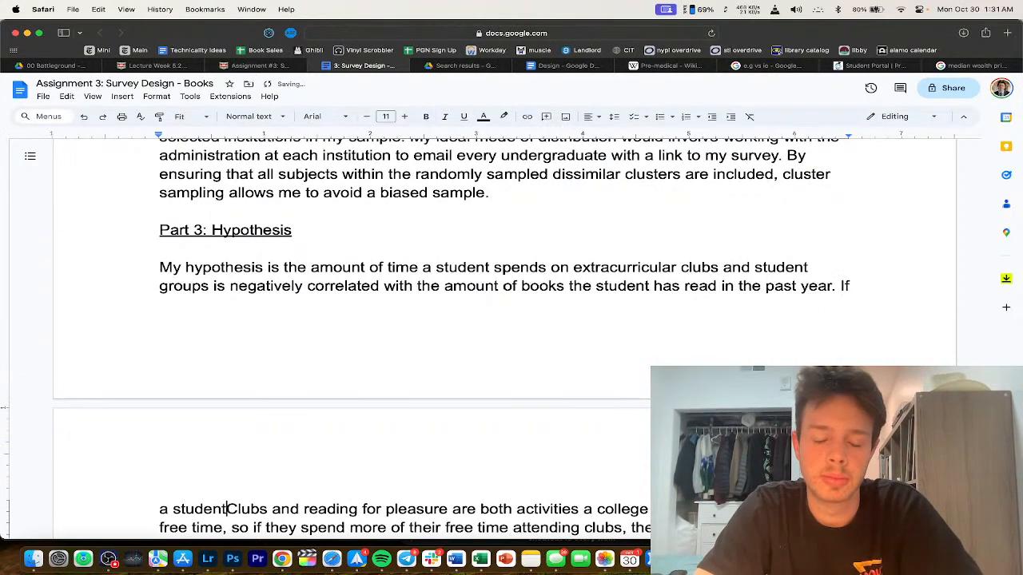
{"action": "type", "text": "ides to"}
{"action": "scroll", "coordinate": [505, 303], "scroll_direction": "down", "scroll_amount": 4}
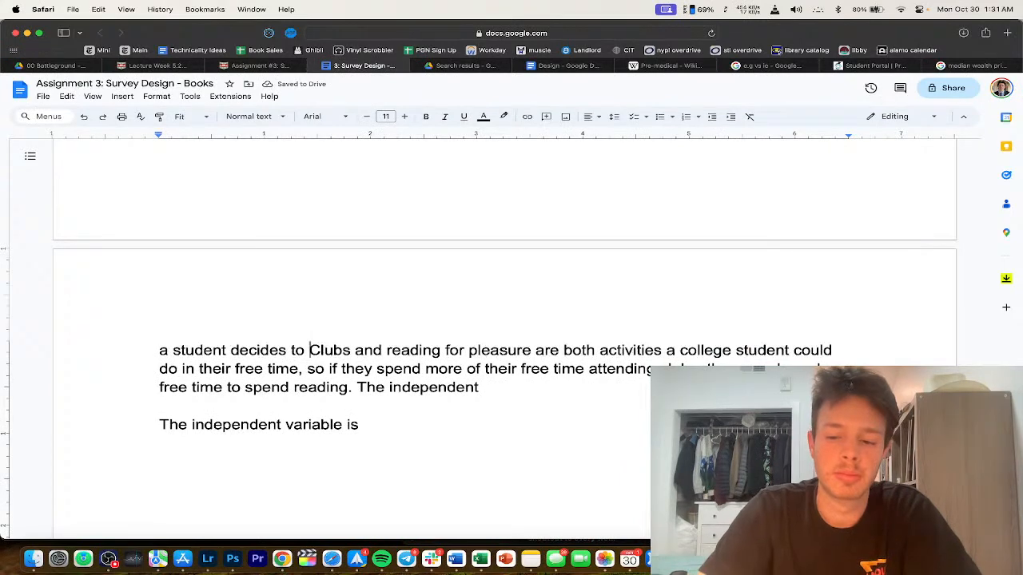
{"action": "type", "text": "participate"}
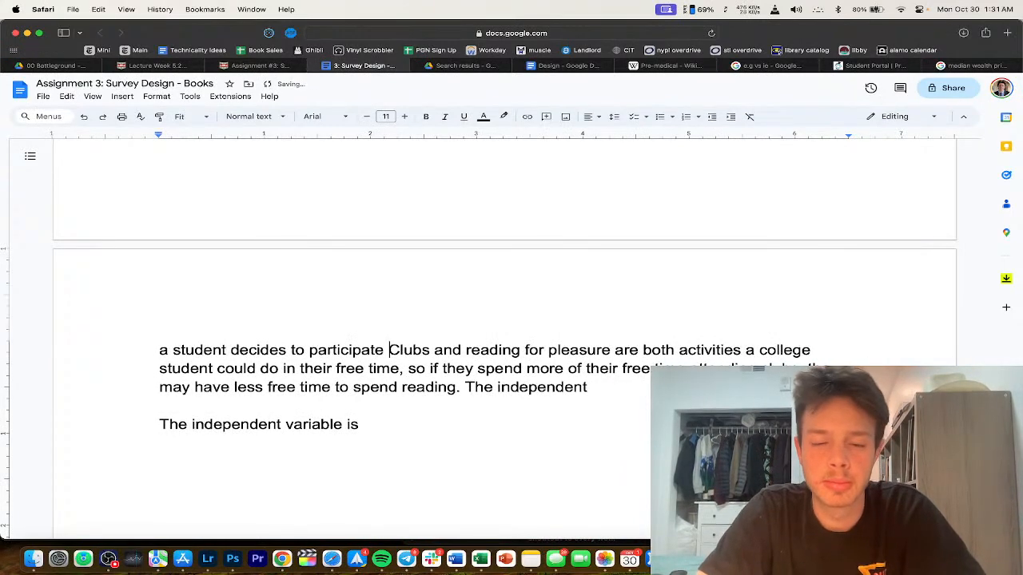
{"action": "key", "text": "BackSpace"}
{"action": "type", "text": "."}
{"action": "scroll", "coordinate": [637, 369], "scroll_direction": "up", "scroll_amount": 3}
{"action": "key", "text": "Return"}
{"action": "key", "text": "Return"}
{"action": "scroll", "coordinate": [458, 342], "scroll_direction": "down", "scroll_amount": 1}
{"action": "scroll", "coordinate": [447, 336], "scroll_direction": "up", "scroll_amount": 15}
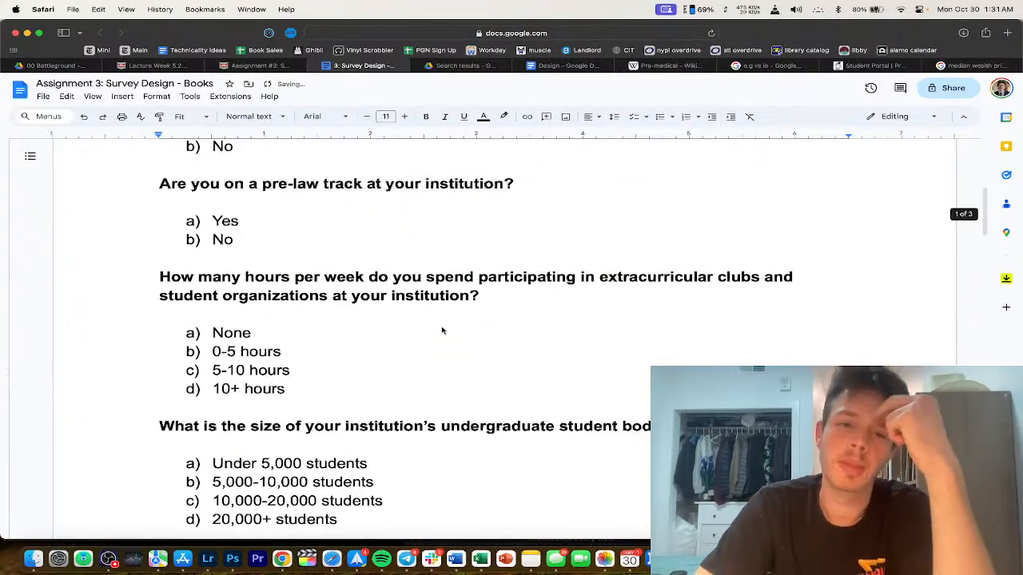
{"action": "scroll", "coordinate": [441, 330], "scroll_direction": "up", "scroll_amount": 10}
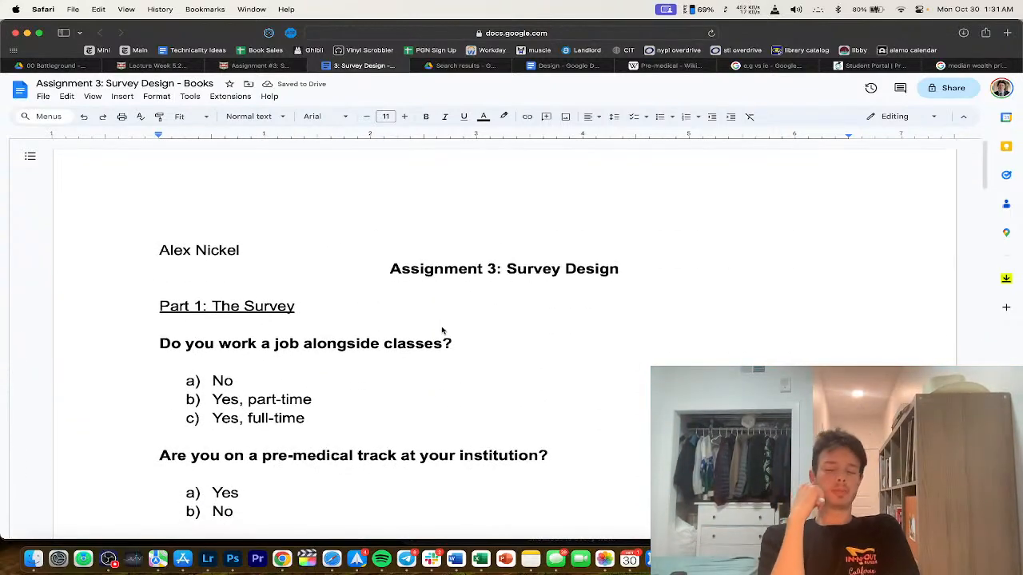
{"action": "scroll", "coordinate": [442, 330], "scroll_direction": "down", "scroll_amount": 20}
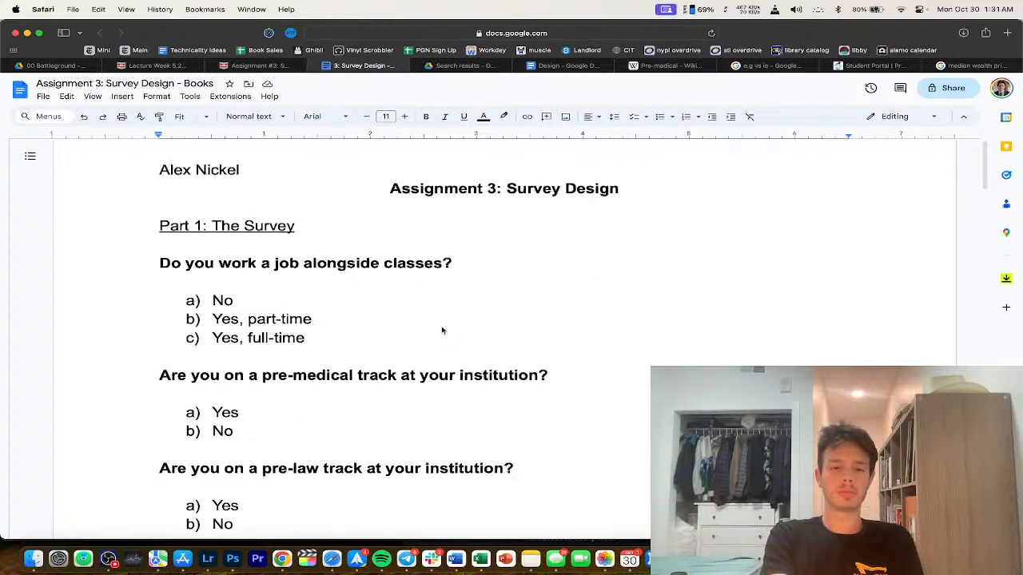
{"action": "scroll", "coordinate": [442, 330], "scroll_direction": "up", "scroll_amount": 2}
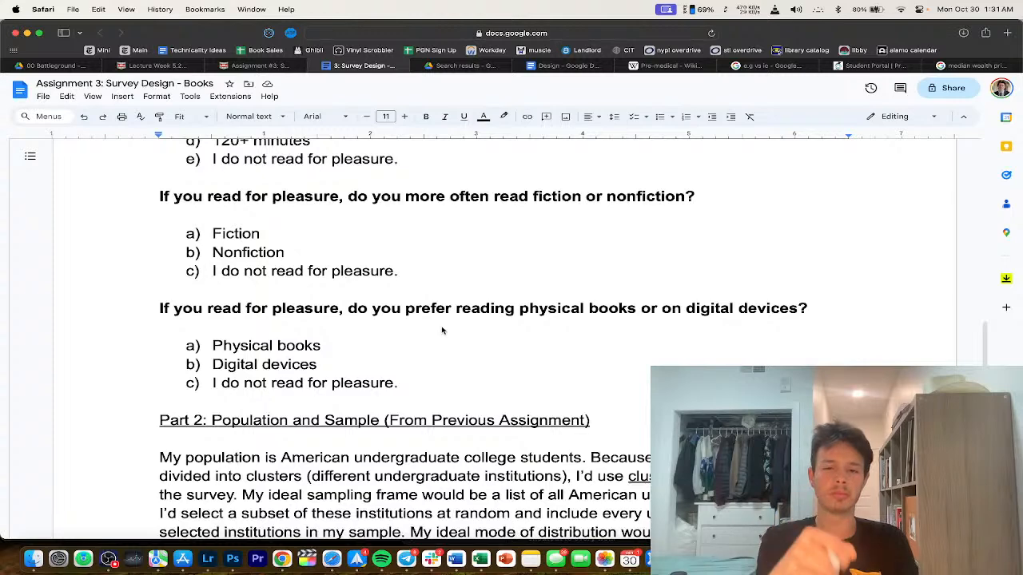
{"action": "scroll", "coordinate": [441, 330], "scroll_direction": "up", "scroll_amount": 10}
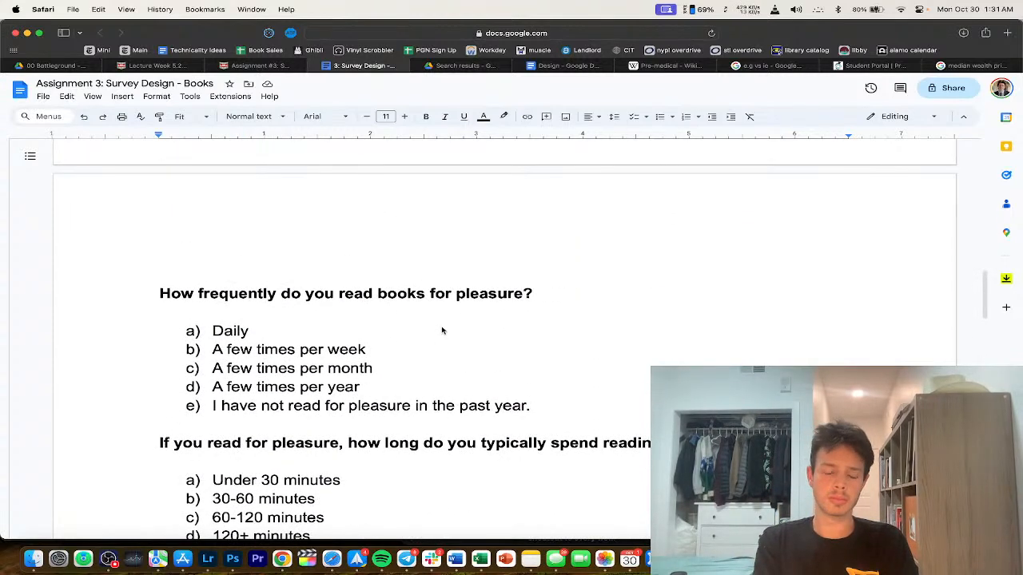
{"action": "scroll", "coordinate": [442, 328], "scroll_direction": "up", "scroll_amount": 5}
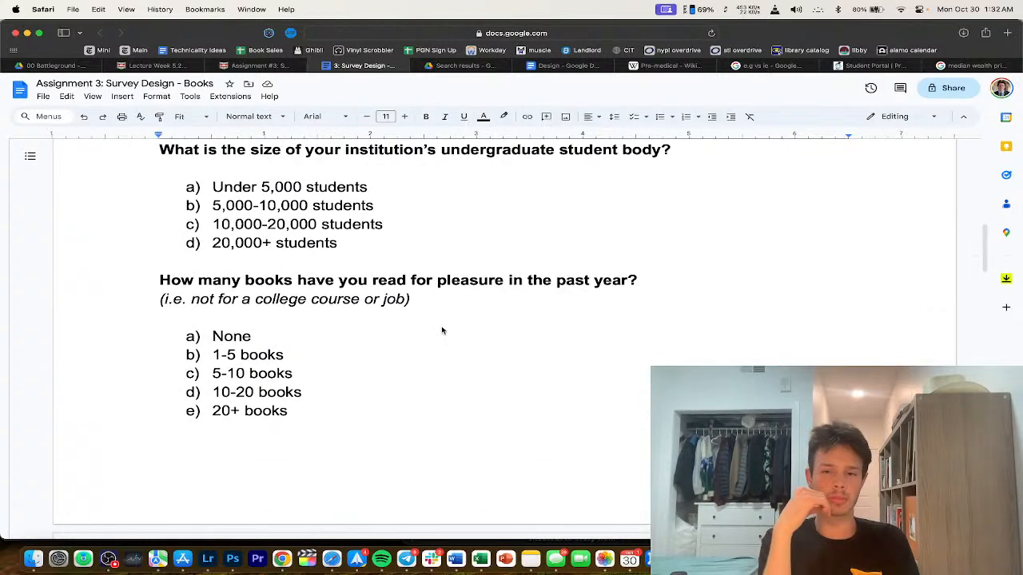
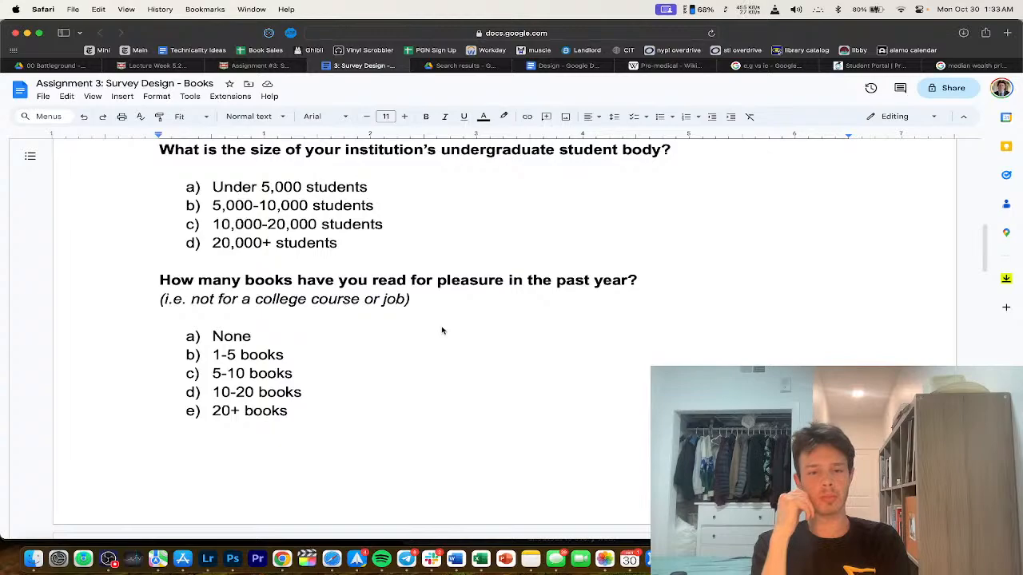
Step: Start a new hypothesis after 'My hypothesis is': 'pre-law students read more for pleasure than students who are'
{"action": "scroll", "coordinate": [441, 330], "scroll_direction": "down", "scroll_amount": 20}
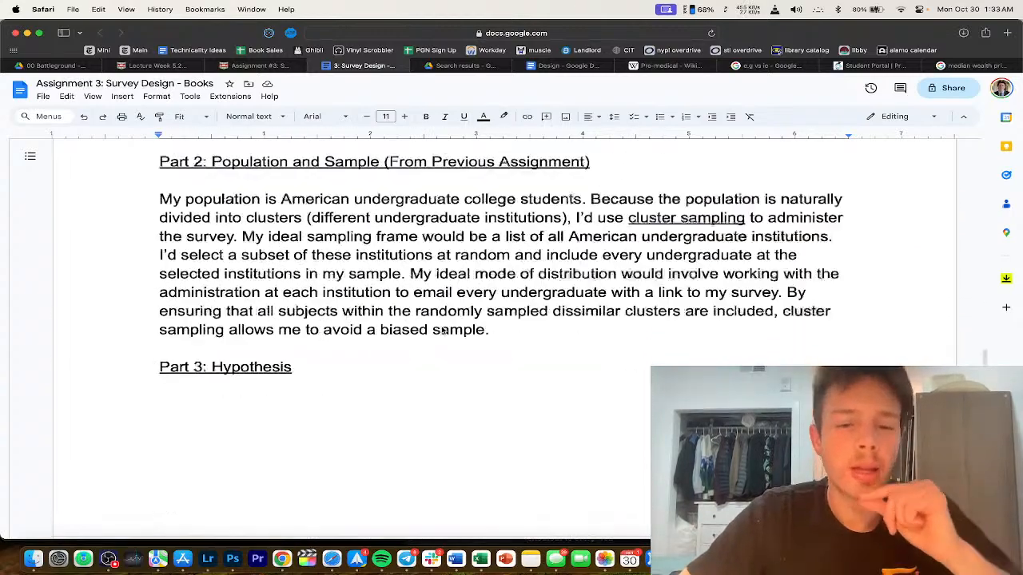
{"action": "scroll", "coordinate": [442, 330], "scroll_direction": "up", "scroll_amount": 8}
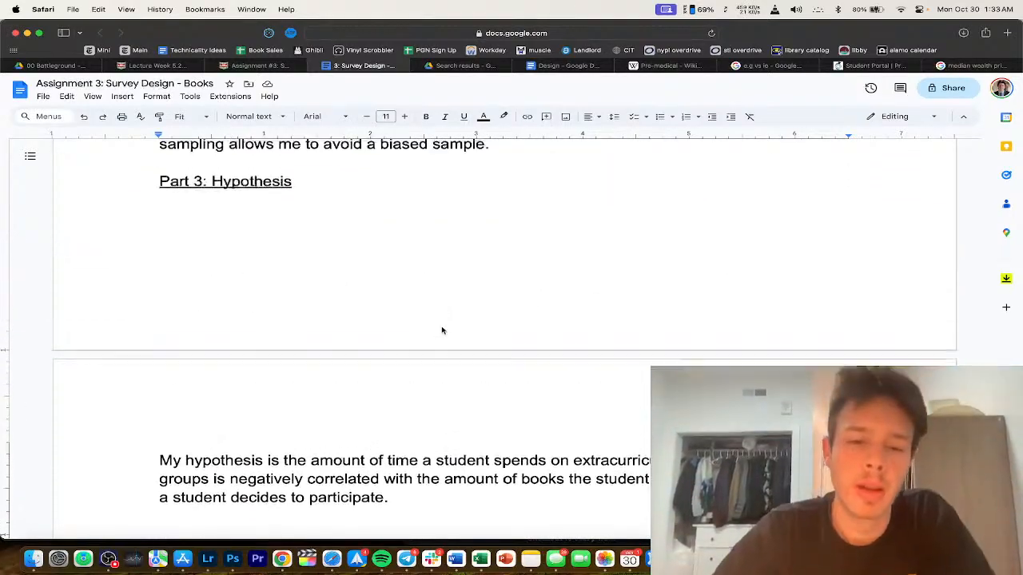
{"action": "scroll", "coordinate": [442, 330], "scroll_direction": "down", "scroll_amount": 4}
{"action": "scroll", "coordinate": [389, 360], "scroll_direction": "down", "scroll_amount": 2}
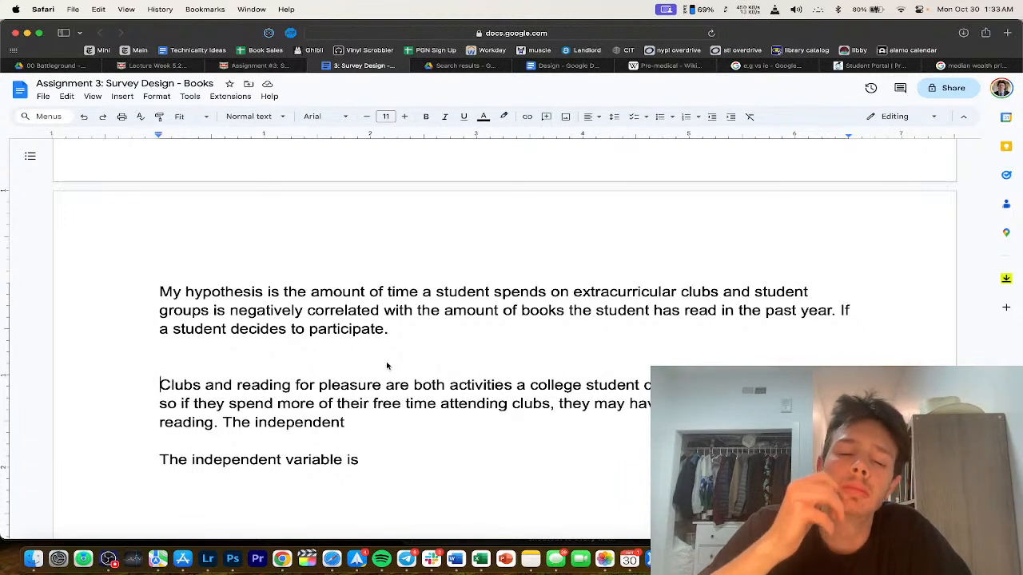
{"action": "left_click", "coordinate": [282, 295]}
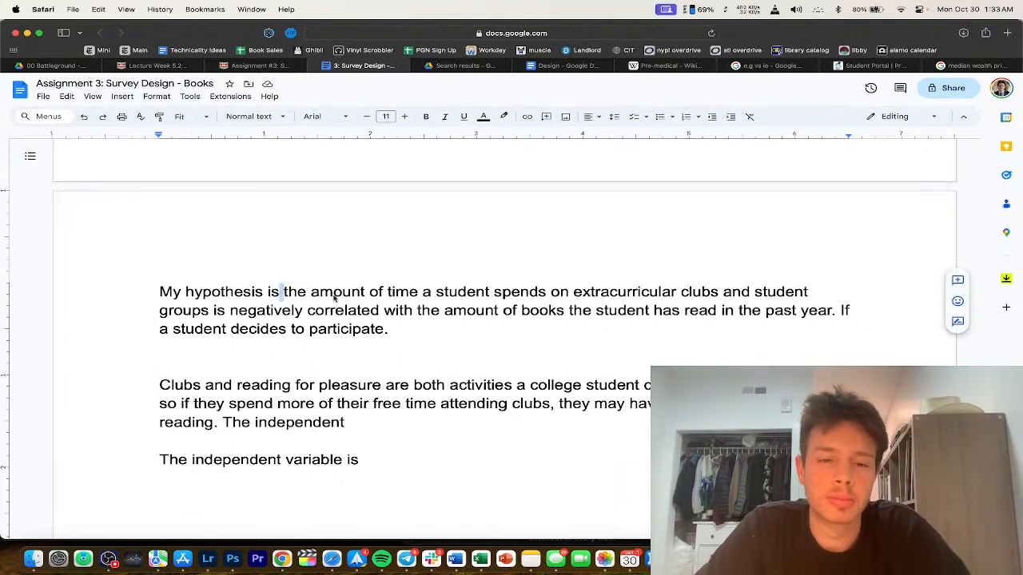
{"action": "key", "text": "Return"}
{"action": "scroll", "coordinate": [304, 240], "scroll_direction": "up", "scroll_amount": 4}
{"action": "left_click", "coordinate": [295, 229]}
{"action": "type", "text": "pre-law s"}
{"action": "type", "text": "tudents read mor"}
{"action": "type", "text": "e for pleasure th"}
{"action": "type", "text": "an students who"}
{"action": "type", "text": " wa"}
{"action": "key", "text": "BackSpace"}
{"action": "key", "text": "BackSpace"}
{"action": "type", "text": "are"}
Step: Reword it: pre-law track students read more books for pleasure per year than students not on a pre-law track
{"action": "left_click", "coordinate": [283, 229]}
{"action": "type", "text": "students who are"}
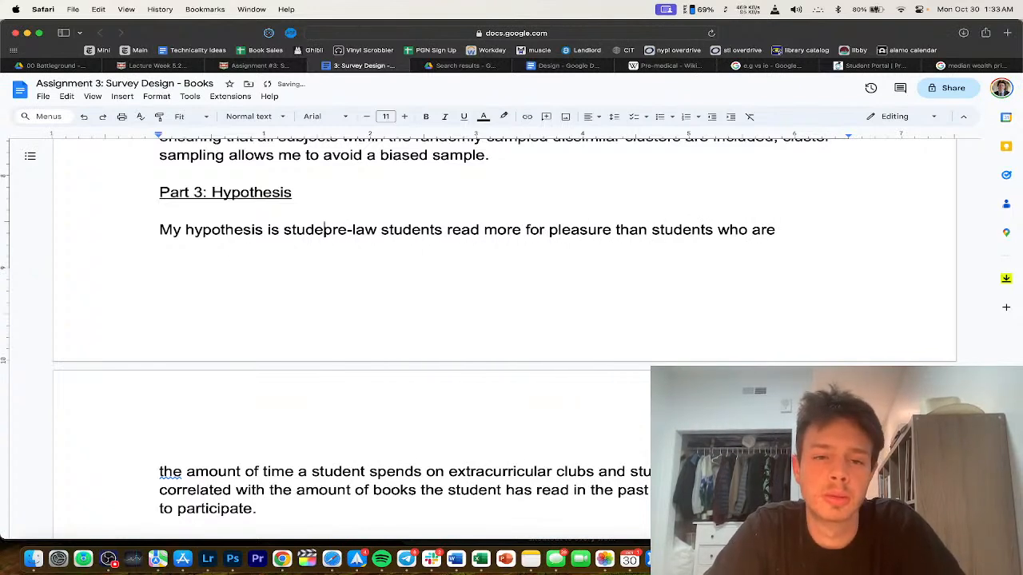
{"action": "type", "text": " on a"}
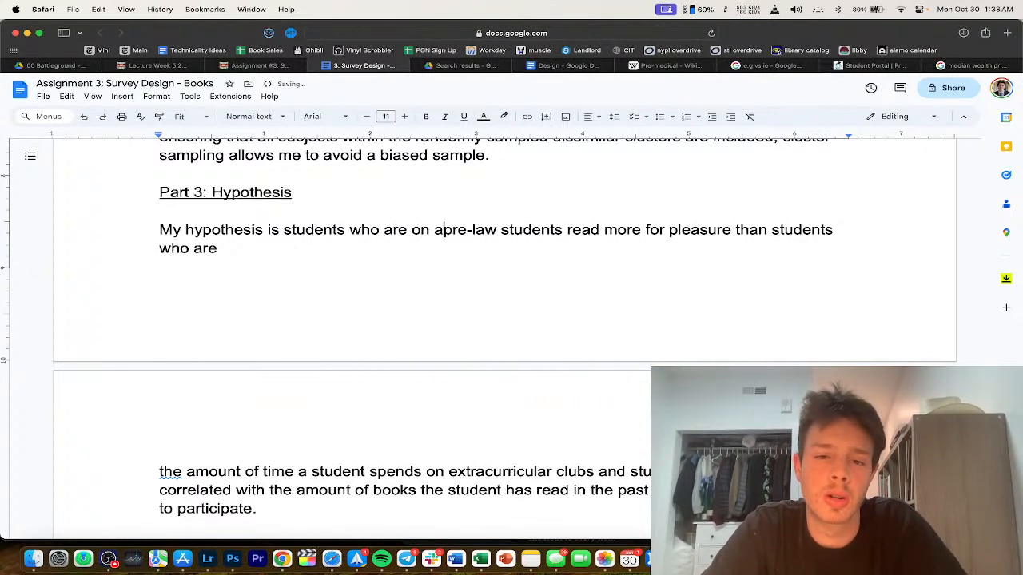
{"action": "double_click", "coordinate": [529, 230]}
{"action": "type", "text": "track"}
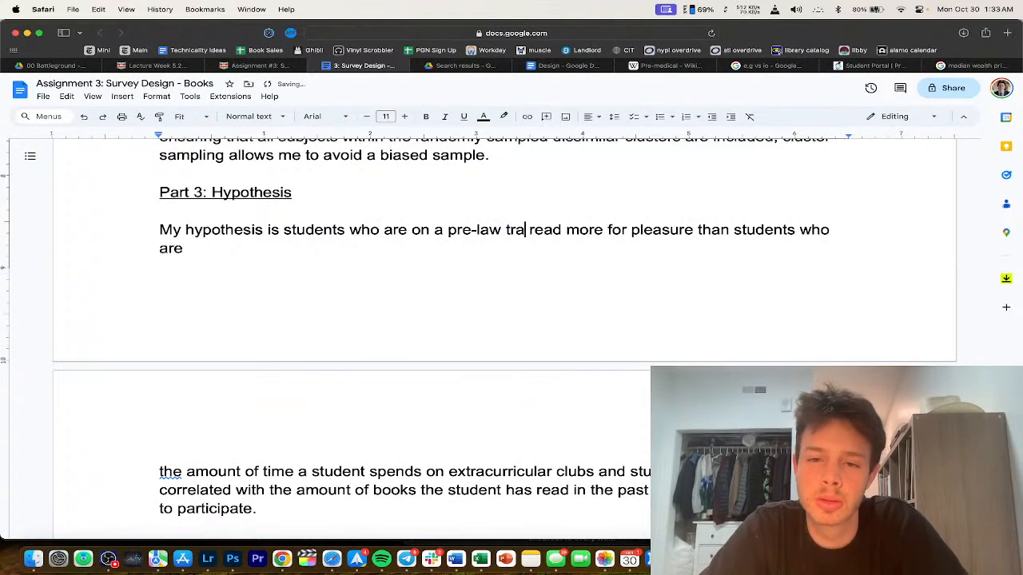
{"action": "left_click_drag", "start_coordinate": [581, 230], "coordinate": [717, 232]}
{"action": "key", "text": "BackSpace"}
{"action": "type", "text": "books fo"}
{"action": "type", "text": "r pleasure per yea"}
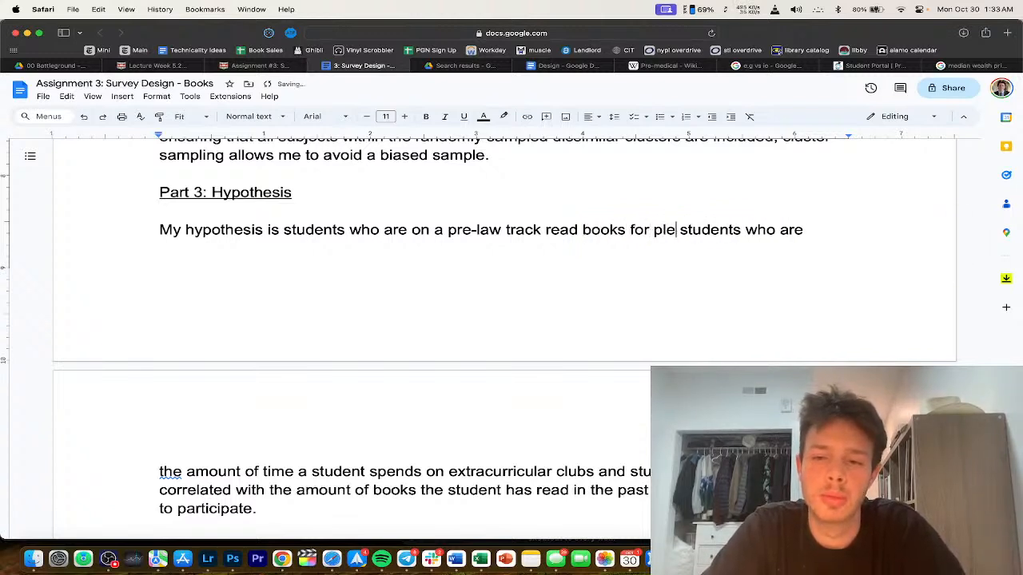
{"action": "type", "text": "r than"}
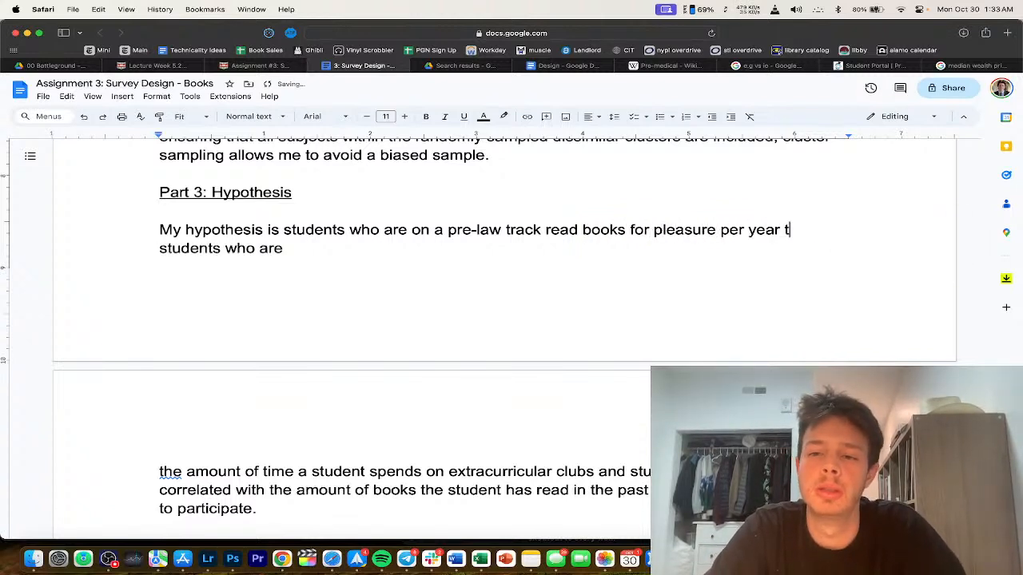
{"action": "left_click", "coordinate": [312, 258]}
{"action": "type", "text": "not"}
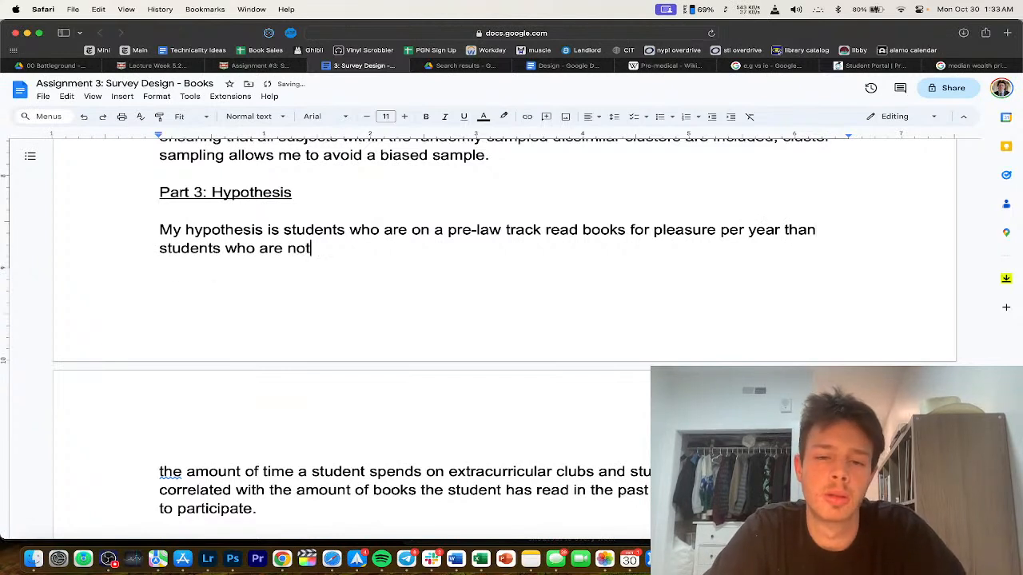
{"action": "type", "text": " on a pre-law track."}
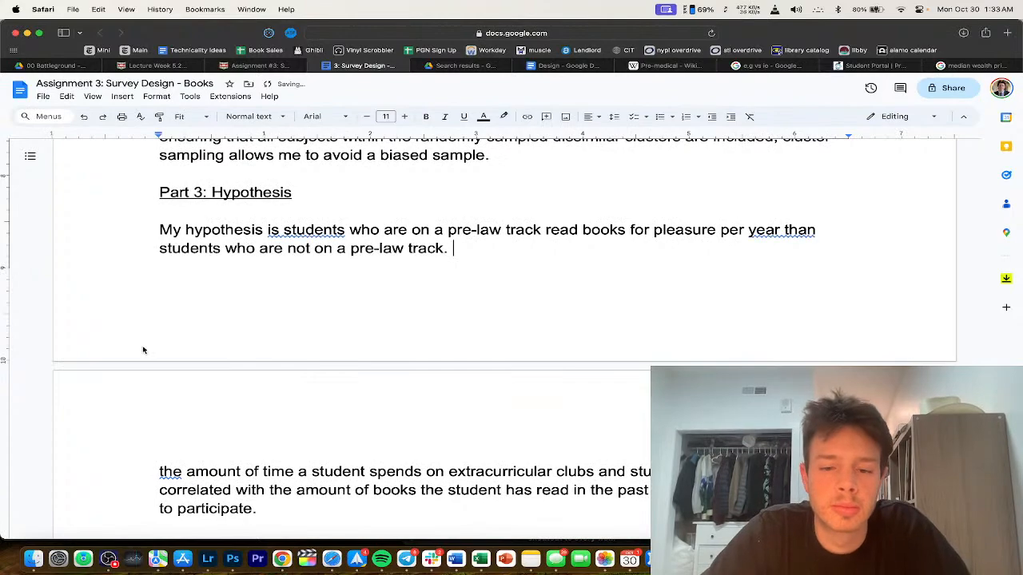
Step: Delete the old hypothesis text, begin the next sentence with 'Knowing', and accept the 'that' and 'more' grammar fixes
{"action": "key", "text": "super+shift+Down"}
{"action": "key", "text": "BackSpace"}
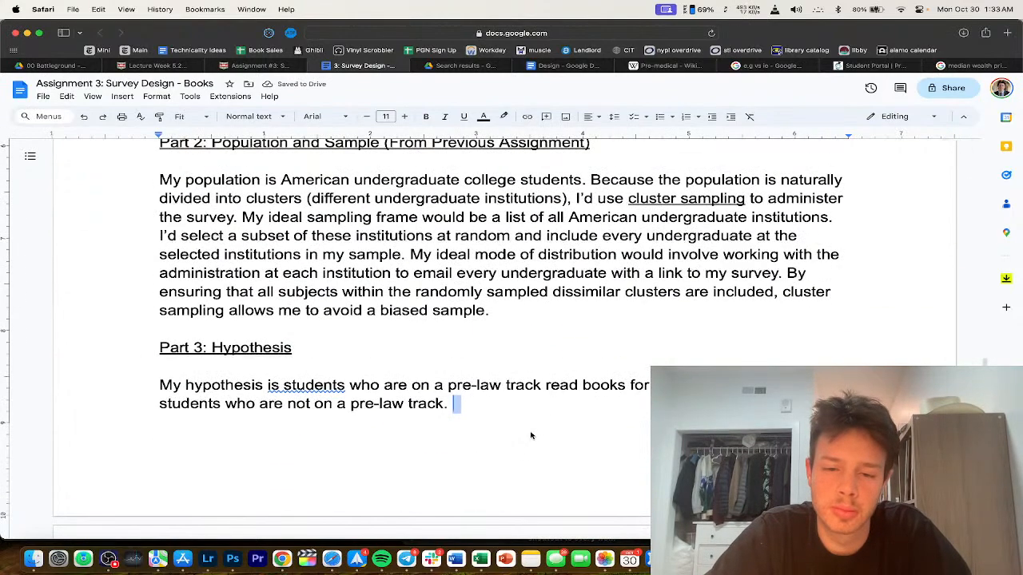
{"action": "type", "text": "Knowing"}
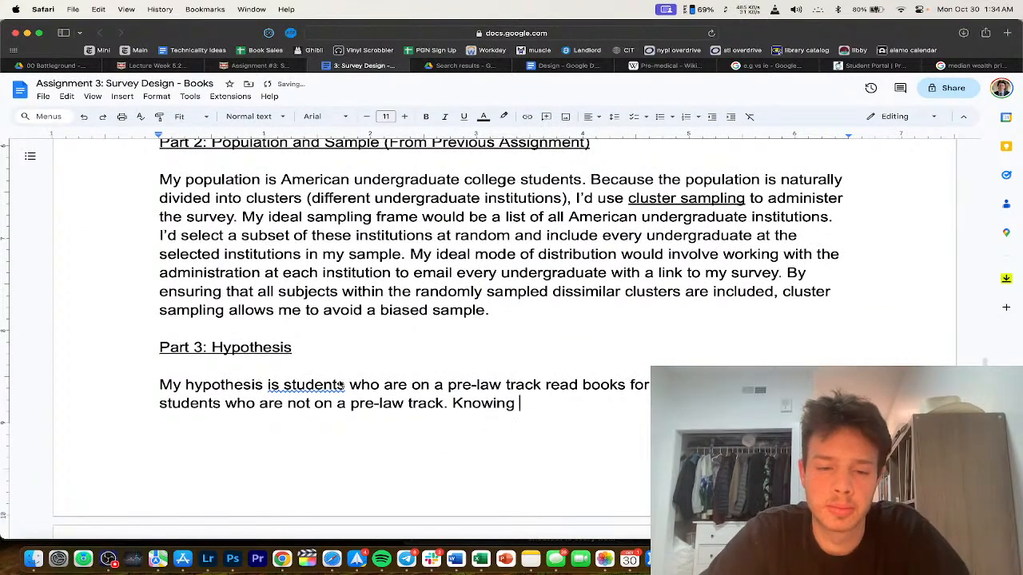
{"action": "scroll", "coordinate": [320, 320], "scroll_direction": "down", "scroll_amount": 2}
{"action": "left_click", "coordinate": [319, 320]}
{"action": "left_click", "coordinate": [303, 307]}
{"action": "left_click", "coordinate": [826, 321]}
{"action": "left_click", "coordinate": [821, 301]}
{"action": "left_click", "coordinate": [676, 352]}
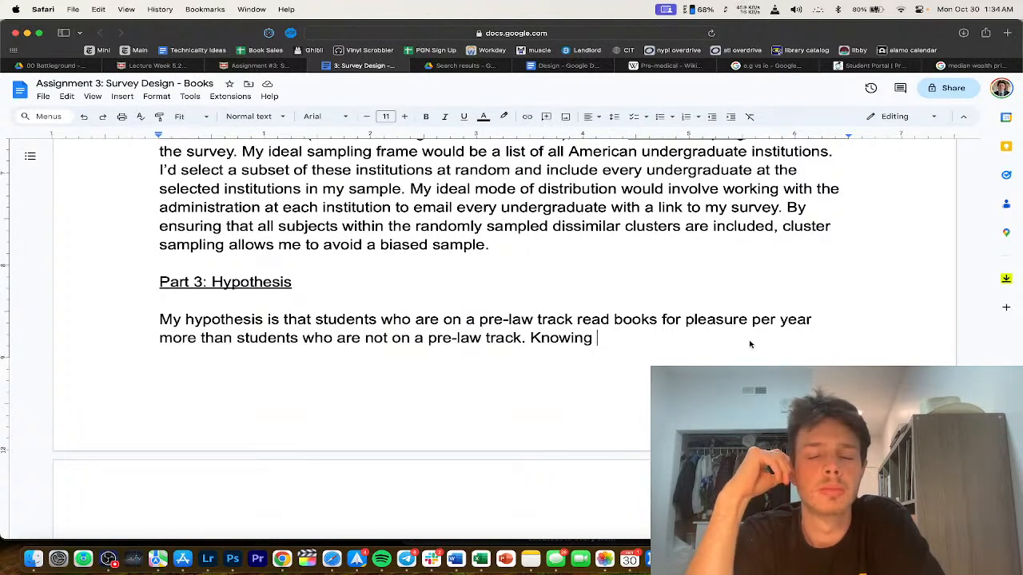
Step: Put the cursor below the pre-law question and start a new browser tab for a search
{"action": "scroll", "coordinate": [749, 345], "scroll_direction": "up", "scroll_amount": 20}
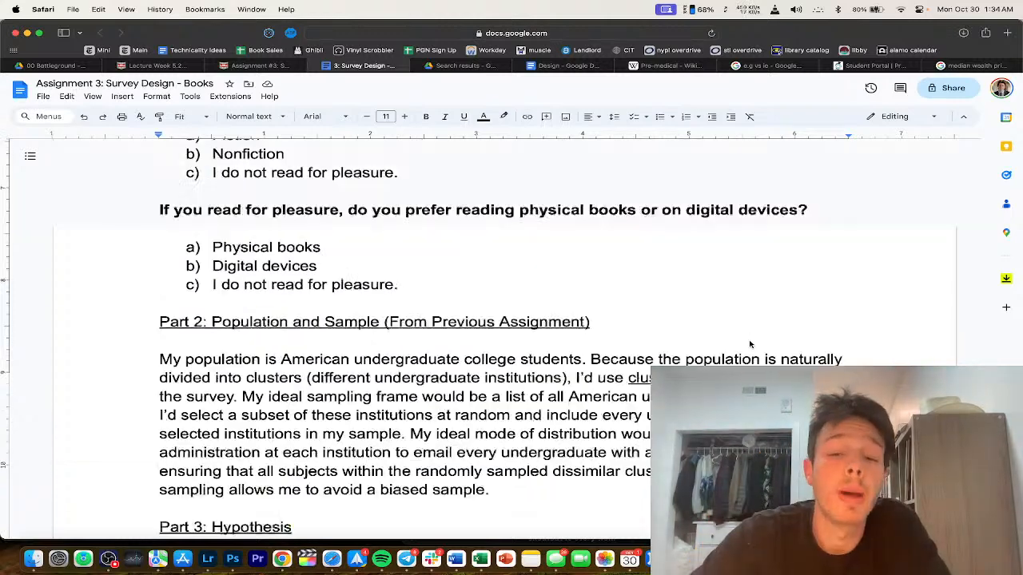
{"action": "scroll", "coordinate": [461, 392], "scroll_direction": "down", "scroll_amount": 5}
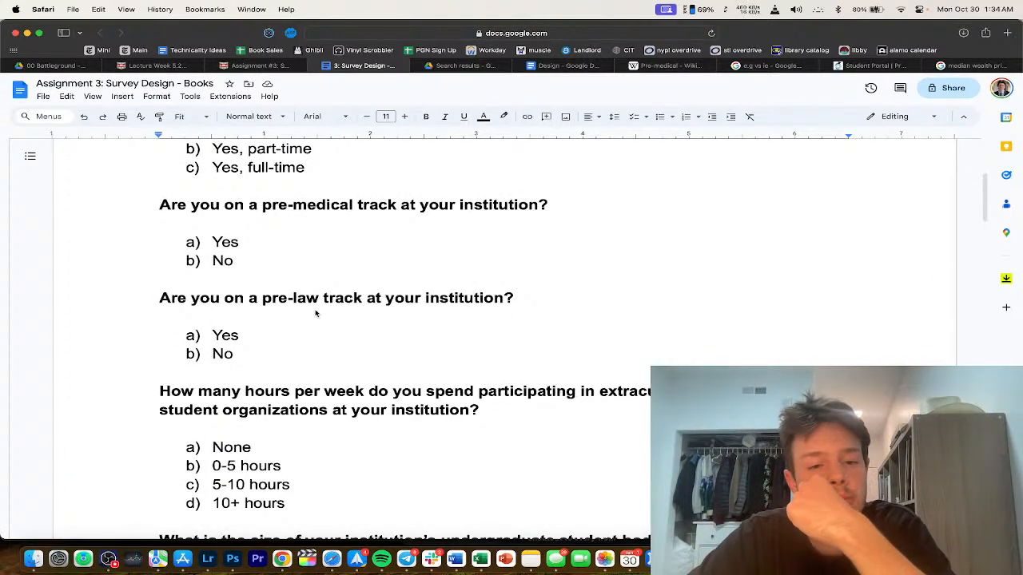
{"action": "scroll", "coordinate": [316, 312], "scroll_direction": "down", "scroll_amount": 1}
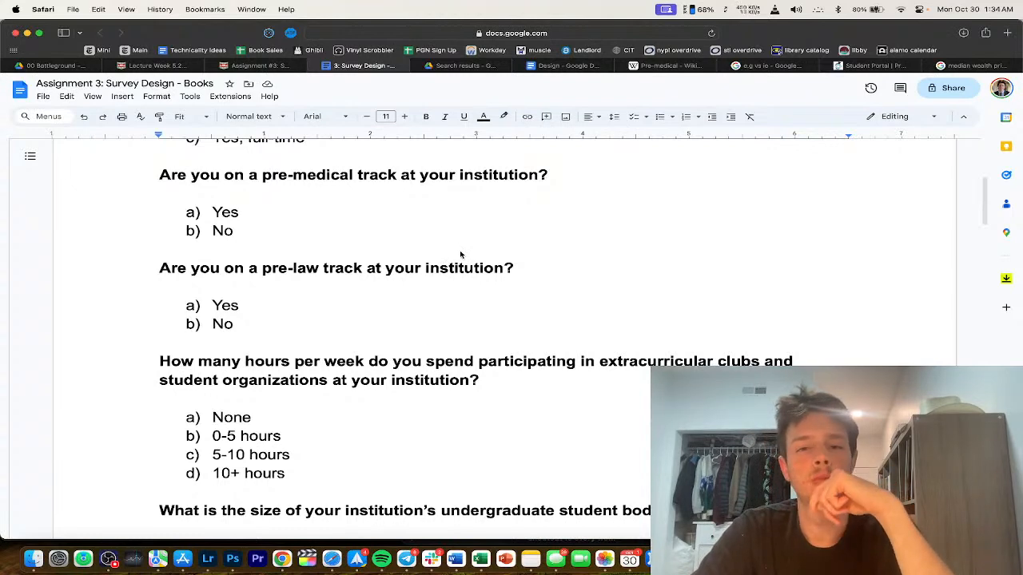
{"action": "left_click", "coordinate": [447, 284]}
{"action": "key", "text": "super+t"}
Step: Search 'enlgihs major washu', look over WashU's English Major page, then return to the survey document
{"action": "type", "text": "enlgihs major washu"}
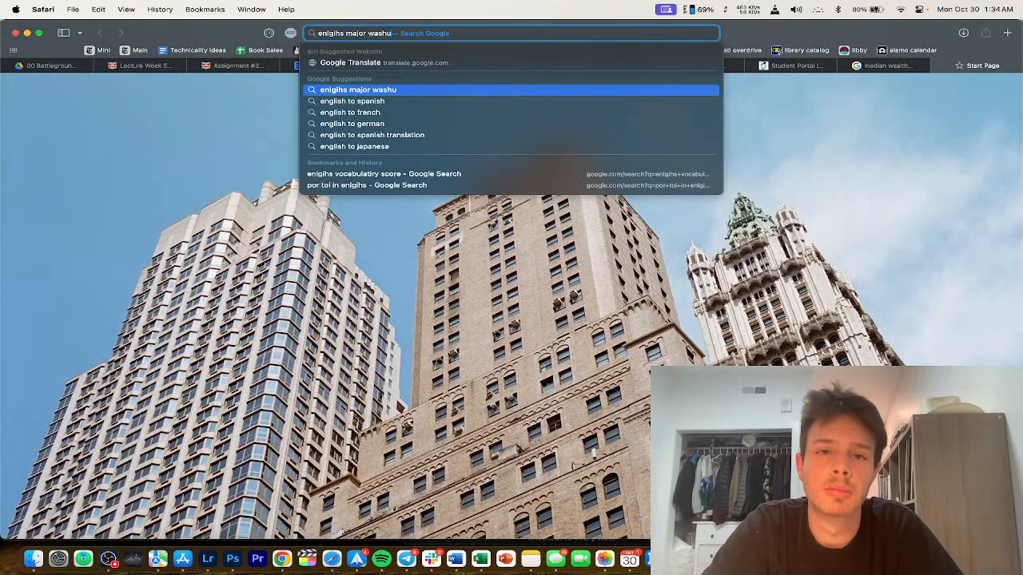
{"action": "key", "text": "Return"}
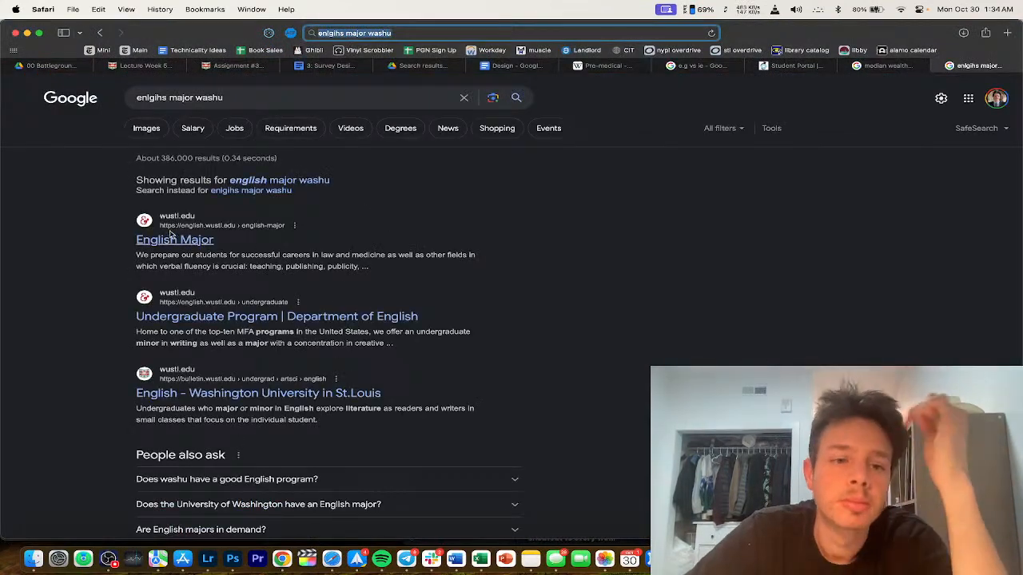
{"action": "left_click", "coordinate": [169, 238]}
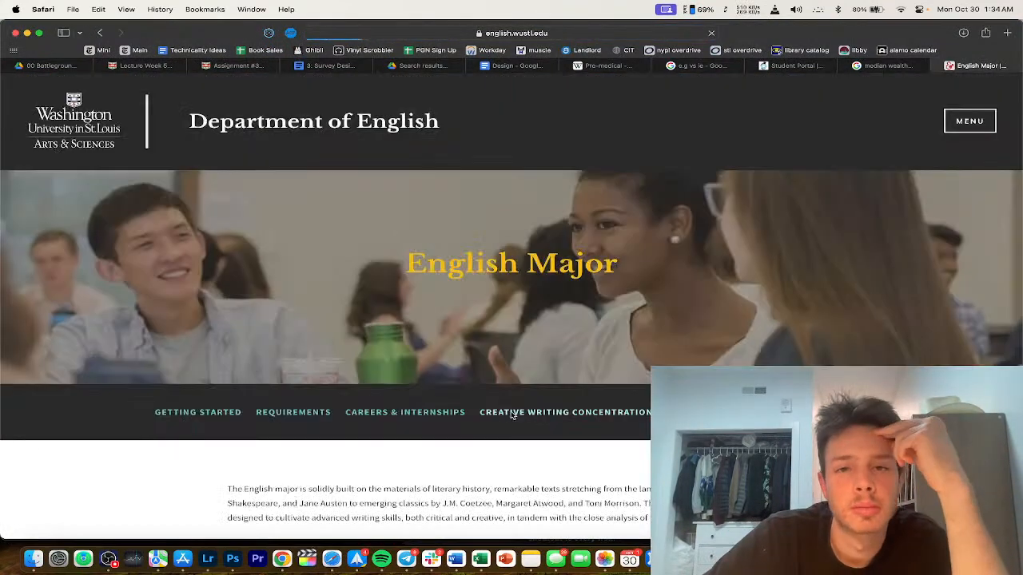
{"action": "scroll", "coordinate": [479, 400], "scroll_direction": "down", "scroll_amount": 5}
{"action": "key", "text": "super+bracketleft"}
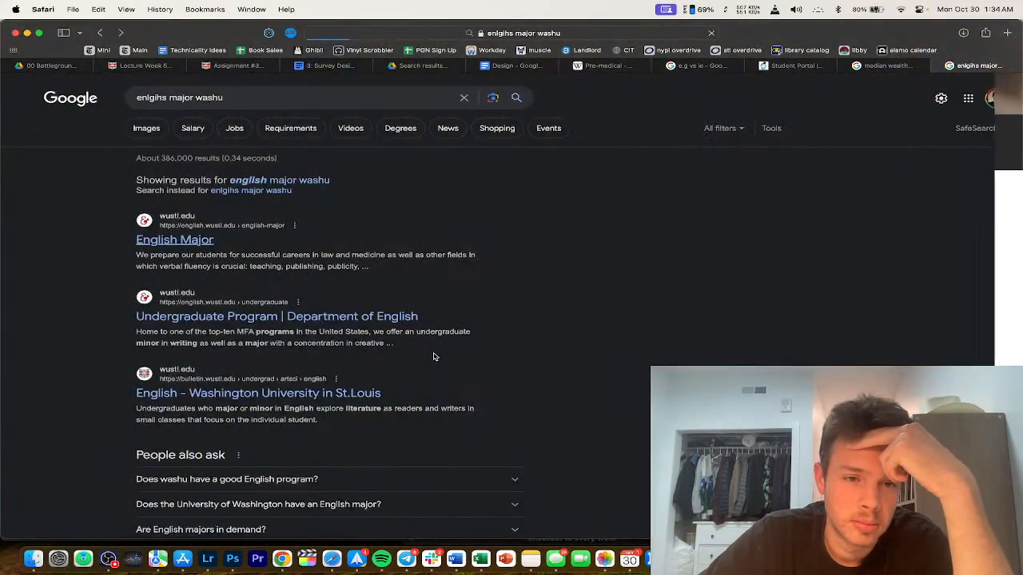
{"action": "left_click", "coordinate": [362, 68]}
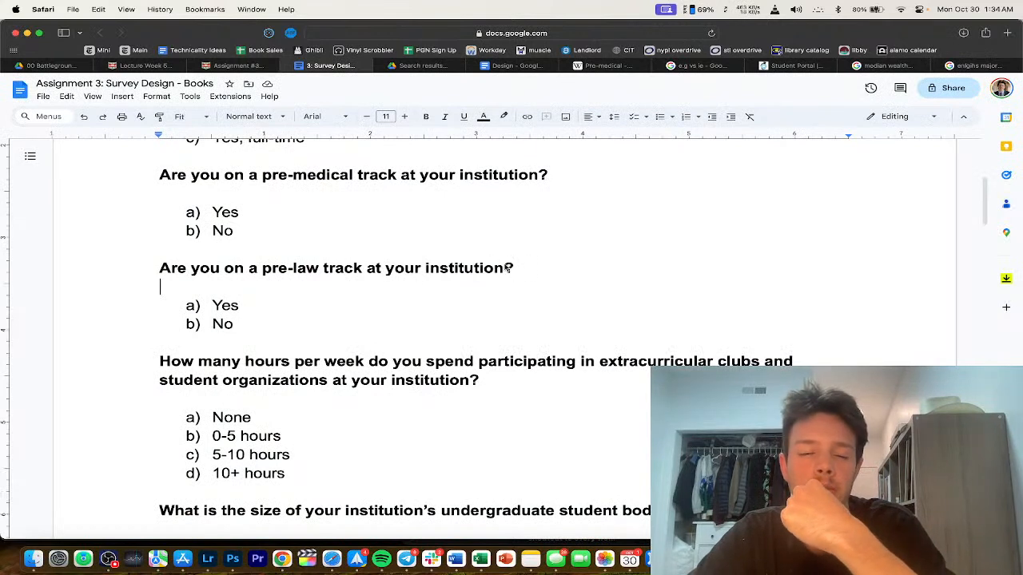
Step: Reword the copied question to ask whether the respondent is an English major, dropping 'at your institution'
{"action": "left_click_drag", "start_coordinate": [422, 269], "coordinate": [224, 270]}
{"action": "type", "text": "an English major"}
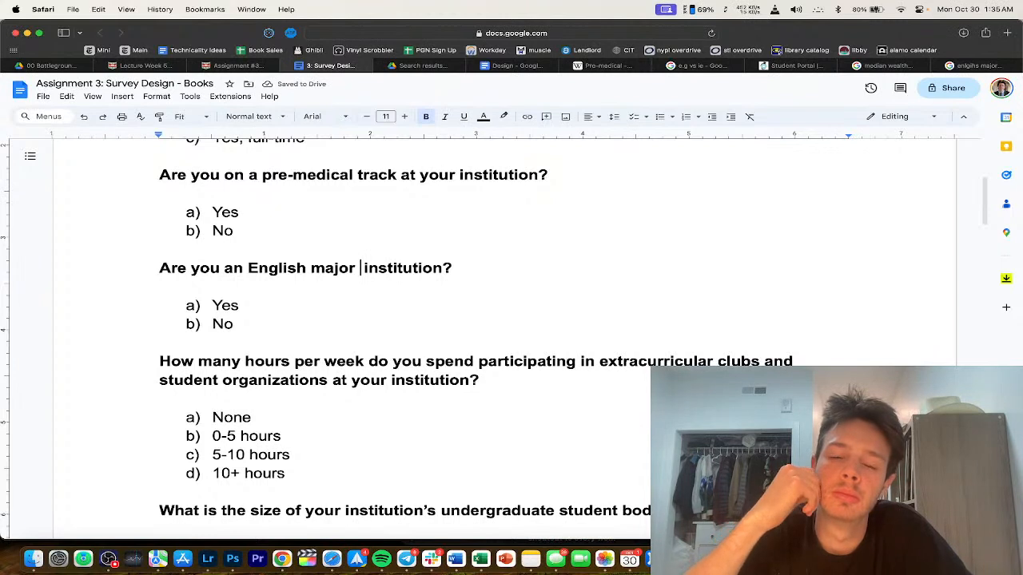
{"action": "type", "text": "at your"}
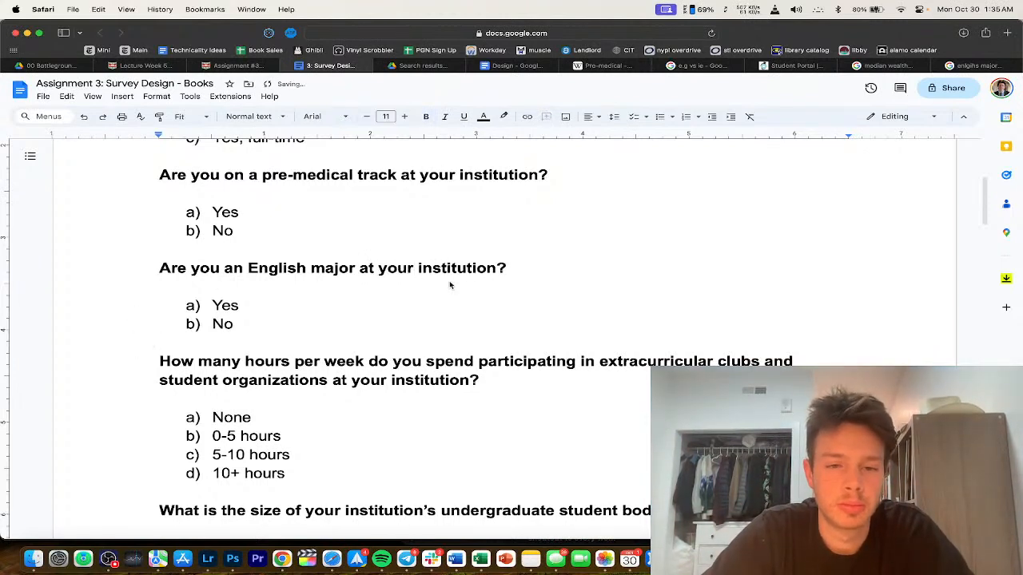
{"action": "left_click_drag", "start_coordinate": [497, 271], "coordinate": [477, 272]}
{"action": "left_click_drag", "start_coordinate": [362, 274], "coordinate": [356, 272]}
{"action": "key", "text": "BackSpace"}
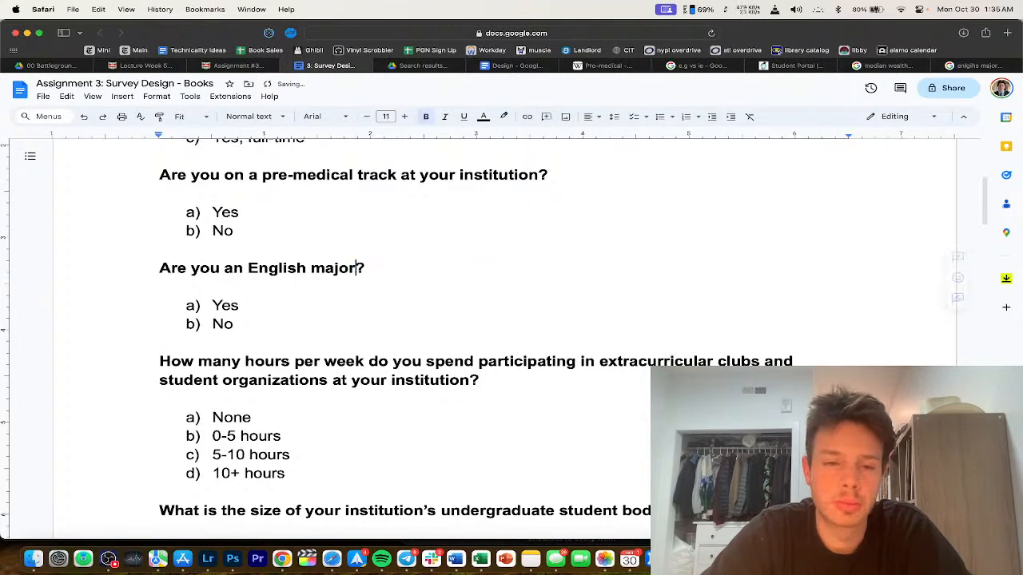
Step: Rephrase the question with 'majoring' and accept the suggestion shortening 'English major' to 'English'
{"action": "scroll", "coordinate": [362, 358], "scroll_direction": "down", "scroll_amount": 2}
{"action": "scroll", "coordinate": [362, 358], "scroll_direction": "up", "scroll_amount": 4}
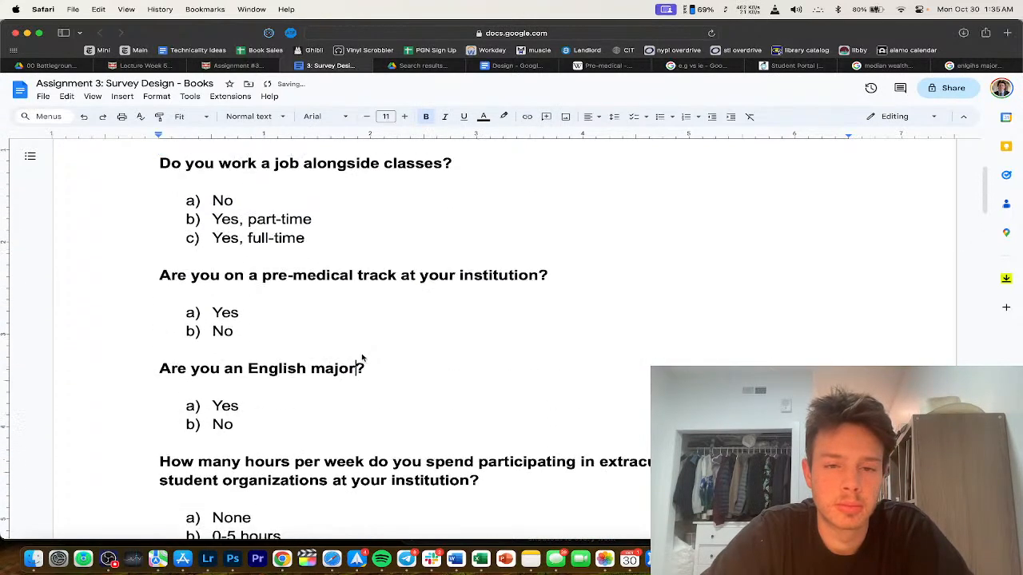
{"action": "scroll", "coordinate": [356, 359], "scroll_direction": "down", "scroll_amount": 5}
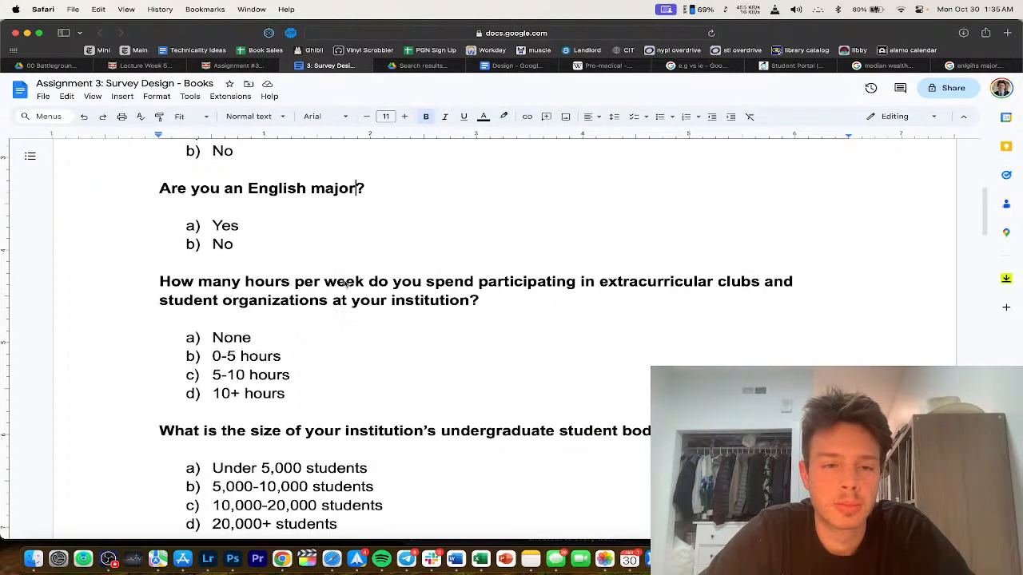
{"action": "scroll", "coordinate": [344, 305], "scroll_direction": "down", "scroll_amount": 1}
{"action": "scroll", "coordinate": [334, 296], "scroll_direction": "up", "scroll_amount": 3}
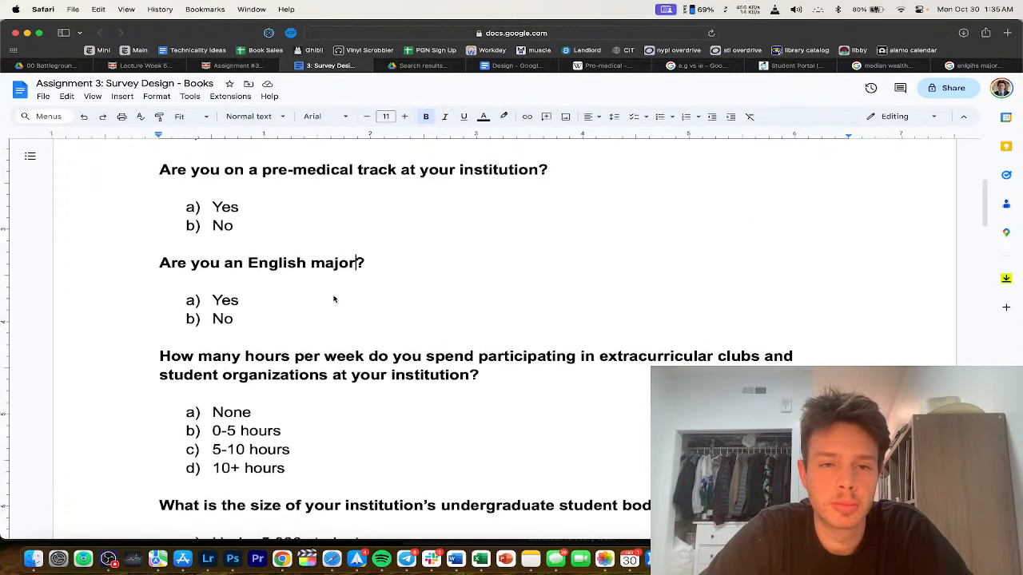
{"action": "left_click", "coordinate": [246, 279]}
{"action": "key", "text": "BackSpace"}
{"action": "key", "text": "BackSpace"}
{"action": "type", "text": "majoring"}
{"action": "left_click", "coordinate": [397, 279]}
{"action": "left_click", "coordinate": [338, 260]}
{"action": "scroll", "coordinate": [264, 335], "scroll_direction": "down", "scroll_amount": 1}
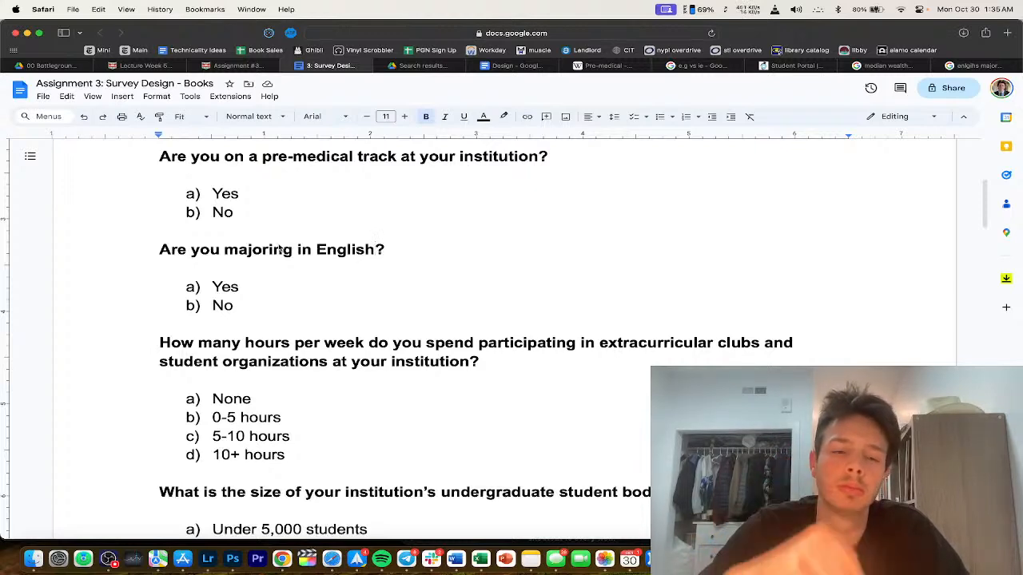
{"action": "scroll", "coordinate": [432, 427], "scroll_direction": "down", "scroll_amount": 20}
{"action": "scroll", "coordinate": [432, 427], "scroll_direction": "down", "scroll_amount": 2}
Step: Rewrite the hypothesis: students who major in English read more books than students who do not
{"action": "left_click_drag", "start_coordinate": [601, 404], "coordinate": [382, 387]}
{"action": "type", "text": "wh"}
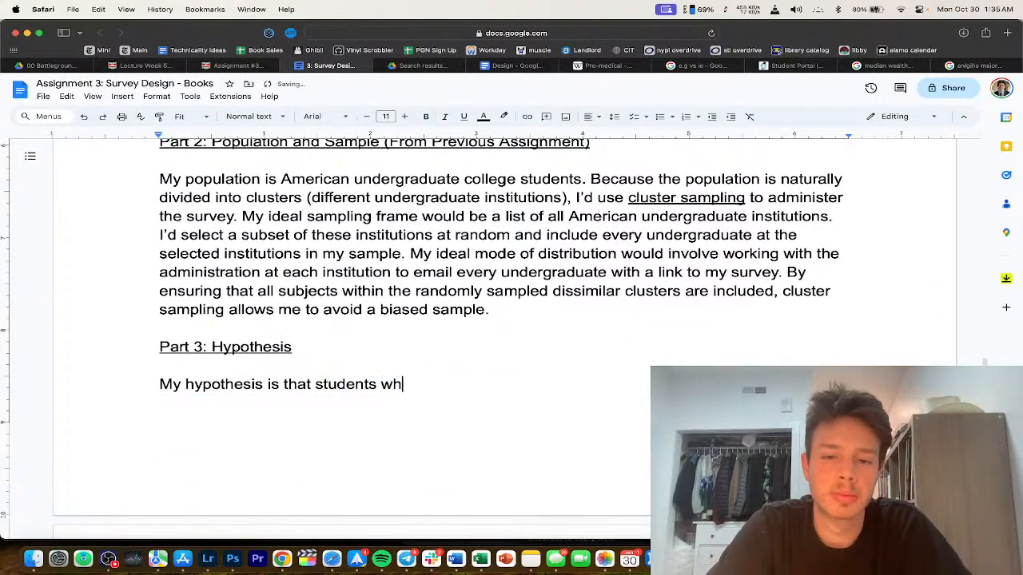
{"action": "type", "text": "o major in English read more book"}
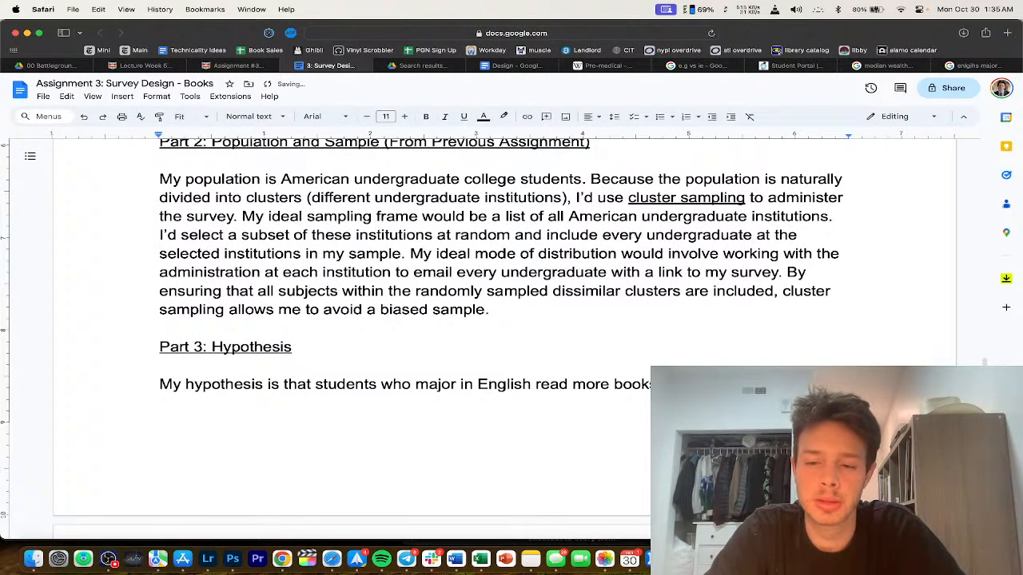
{"action": "type", "text": "s than students who do n"}
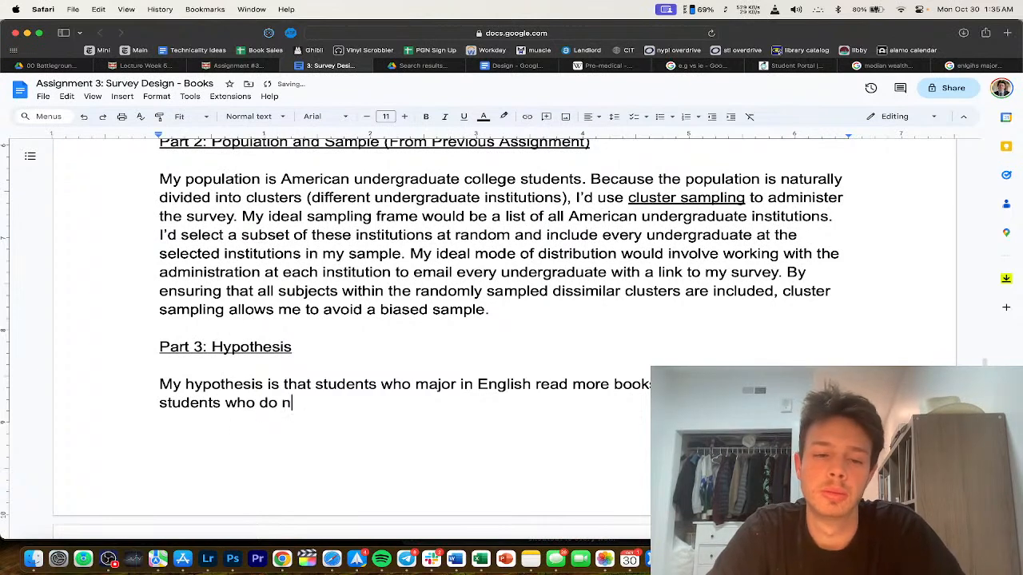
{"action": "type", "text": "totot major in Englihs"}
{"action": "key", "text": "BackSpace"}
{"action": "key", "text": "BackSpace"}
Step: Add the rationale that English majors, exposed to more literature, learn which books they enjoy and don't
{"action": "type", "text": "sh. The English major, exposed to more literature in their "}
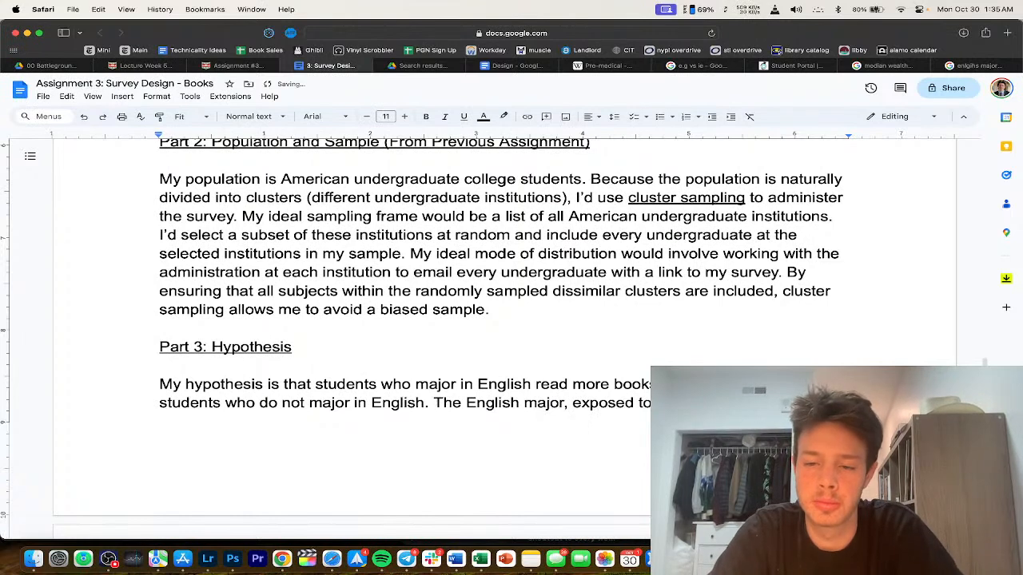
{"action": "type", "text": "classe"}
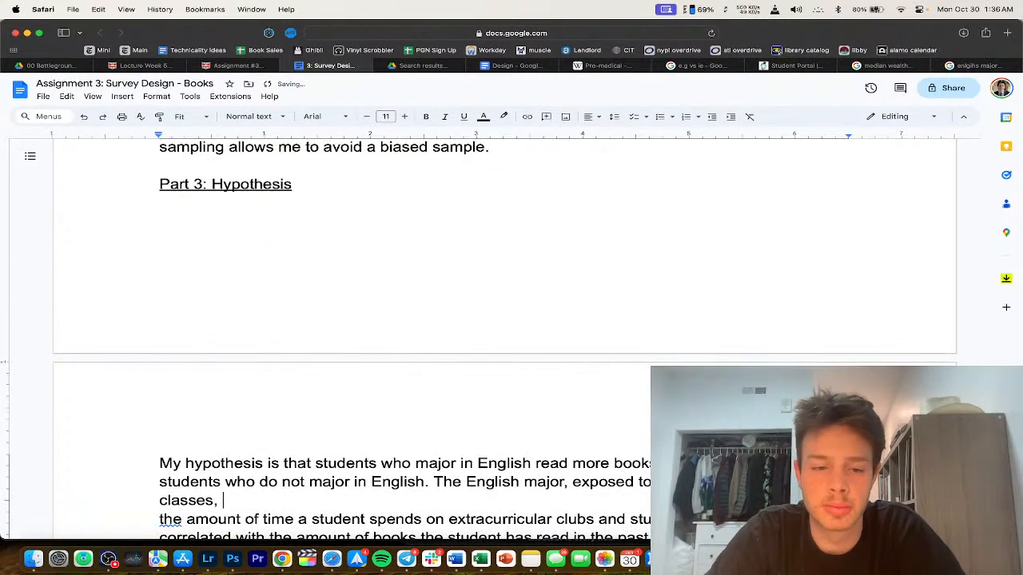
{"action": "type", "text": "s,"}
{"action": "key", "text": "Return"}
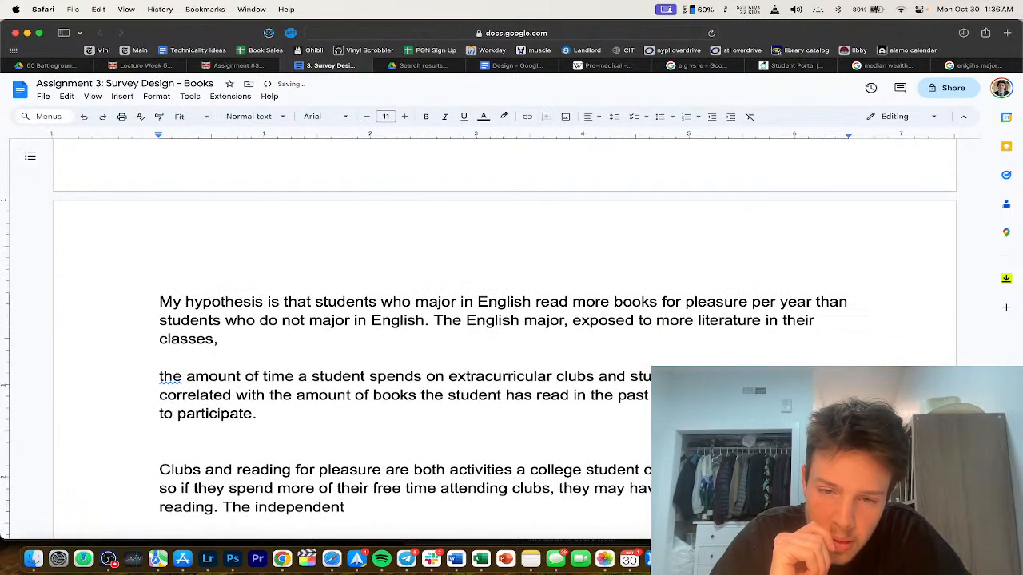
{"action": "key", "text": "BackSpace"}
{"action": "type", "text": "becomes mor"}
{"action": "type", "text": "e familiar with teh bo"}
{"action": "key", "text": "BackSpace"}
{"action": "key", "text": "BackSpace"}
{"action": "key", "text": "BackSpace"}
{"action": "key", "text": "BackSpace"}
{"action": "key", "text": "BackSpace"}
{"action": "key", "text": "BackSpace"}
{"action": "type", "text": "the types of books they"}
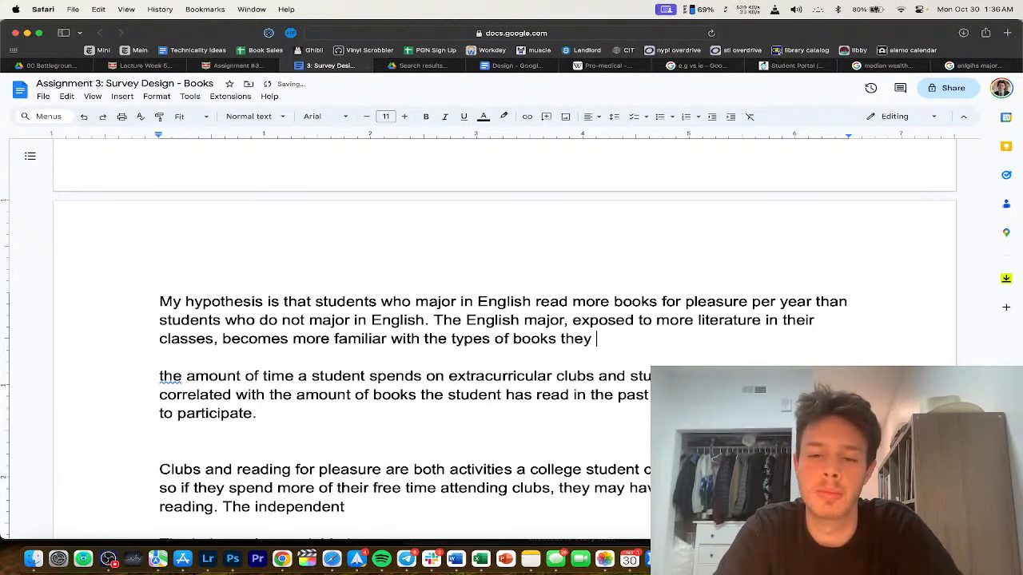
{"action": "type", "text": " enjoy and "}
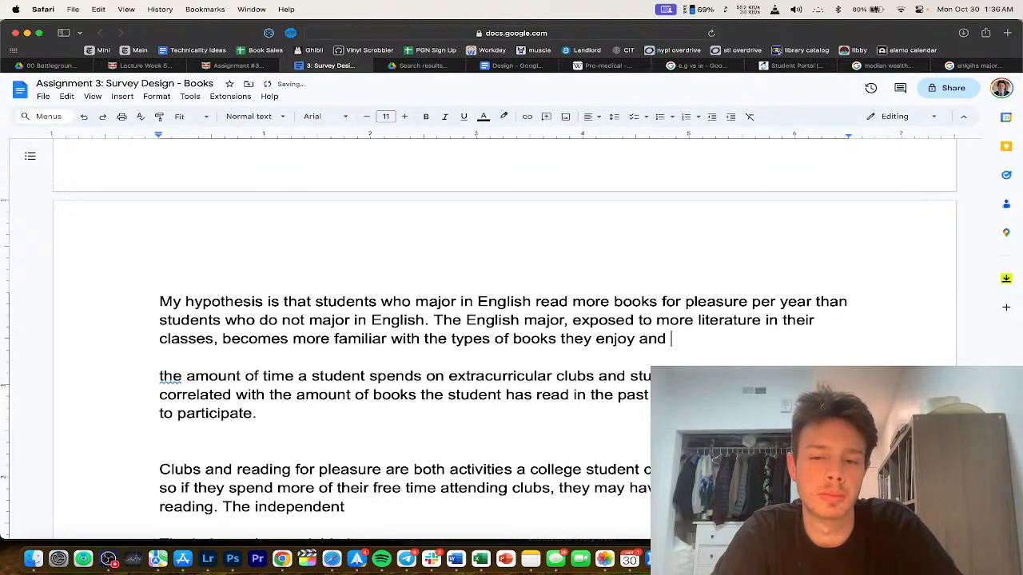
{"action": "type", "text": "don"}
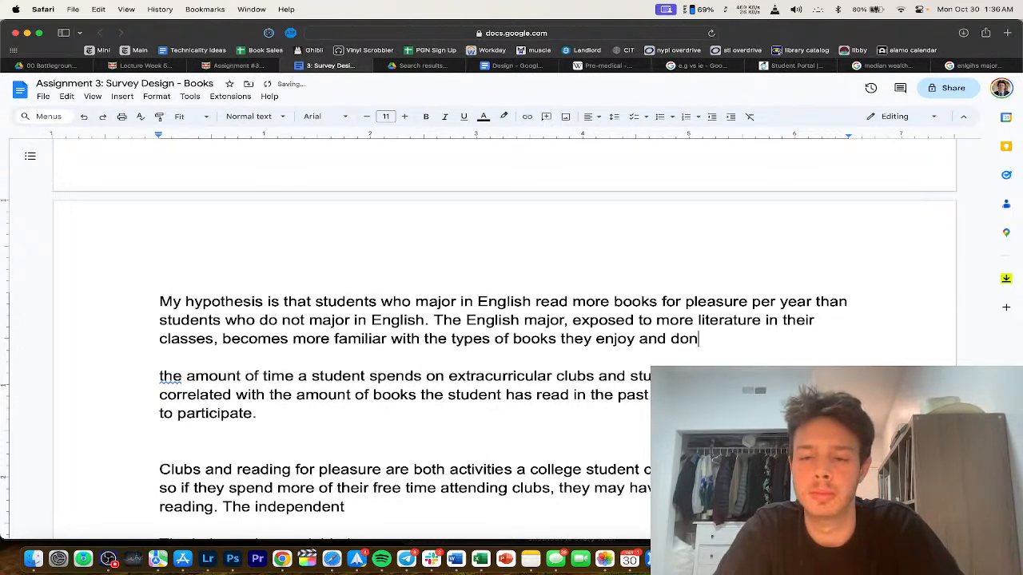
{"action": "type", "text": "'t k"}
{"action": "key", "text": "BackSpace"}
{"action": "type", "text": "ebnnjoy. As such, t"}
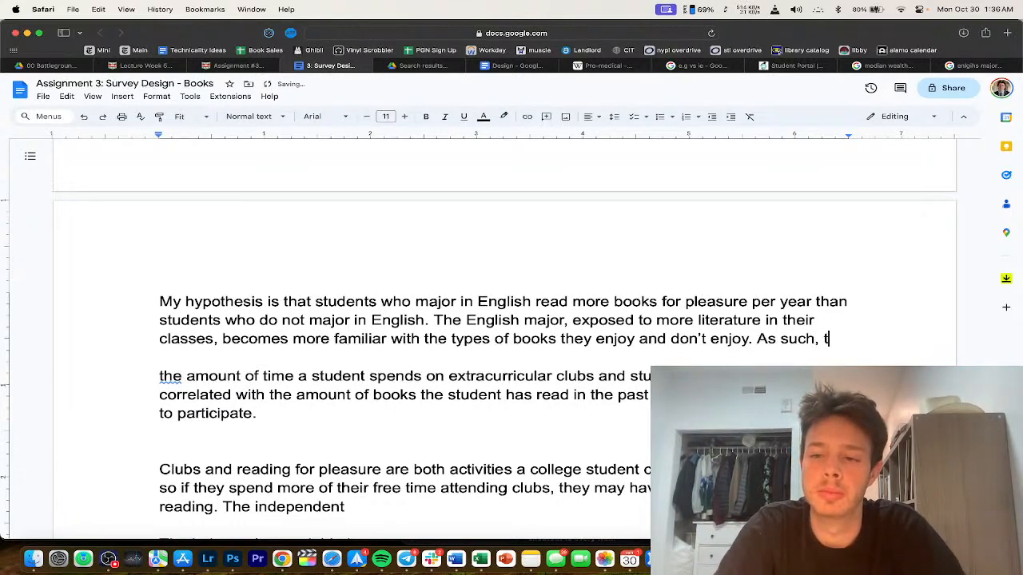
{"action": "type", "text": "hey are more motivated t"}
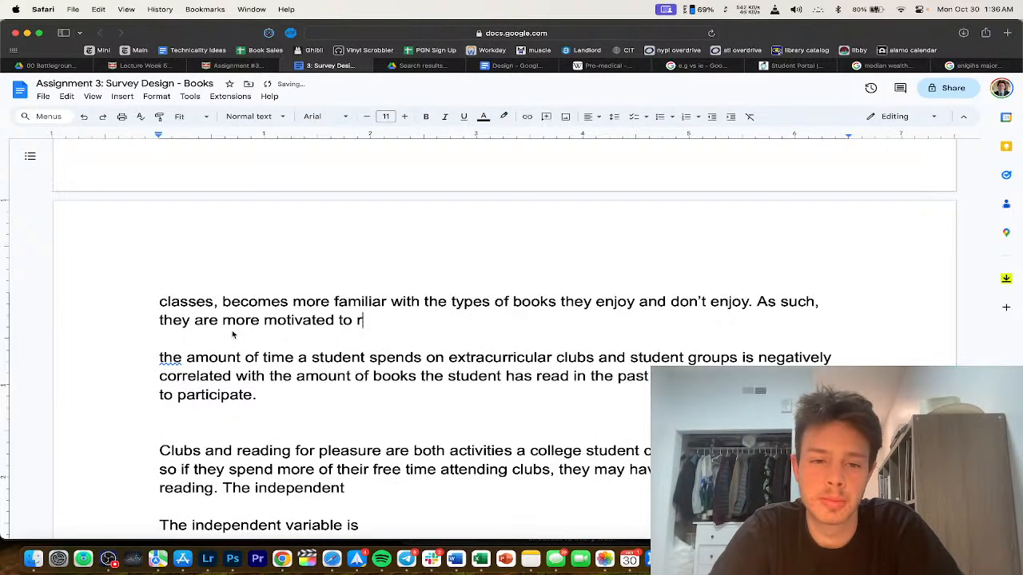
{"action": "type", "text": "o r"}
{"action": "double_click", "coordinate": [206, 320]}
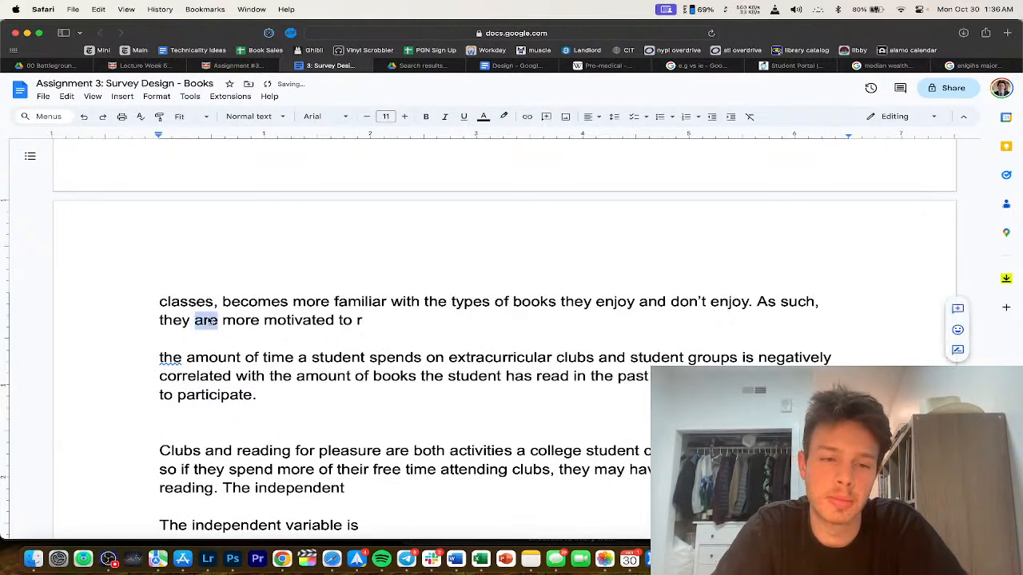
{"action": "type", "text": "may"}
Step: Soften the rationale with 'may', and name English major status and books read per year as the variables
{"action": "scroll", "coordinate": [268, 381], "scroll_direction": "up", "scroll_amount": 2}
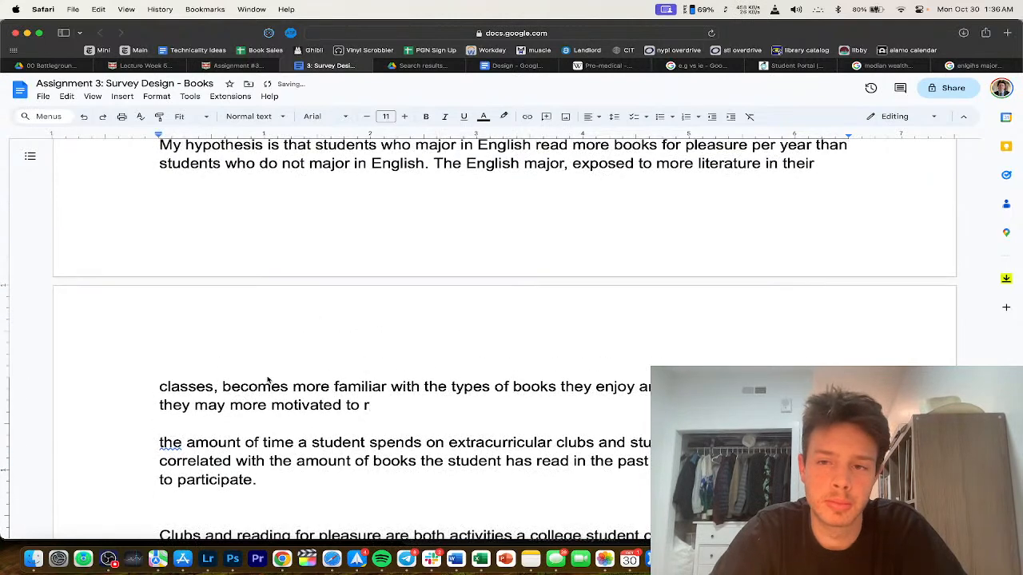
{"action": "double_click", "coordinate": [210, 405]}
{"action": "left_click", "coordinate": [243, 404]}
{"action": "double_click", "coordinate": [247, 387]}
{"action": "type", "text": "may becom"}
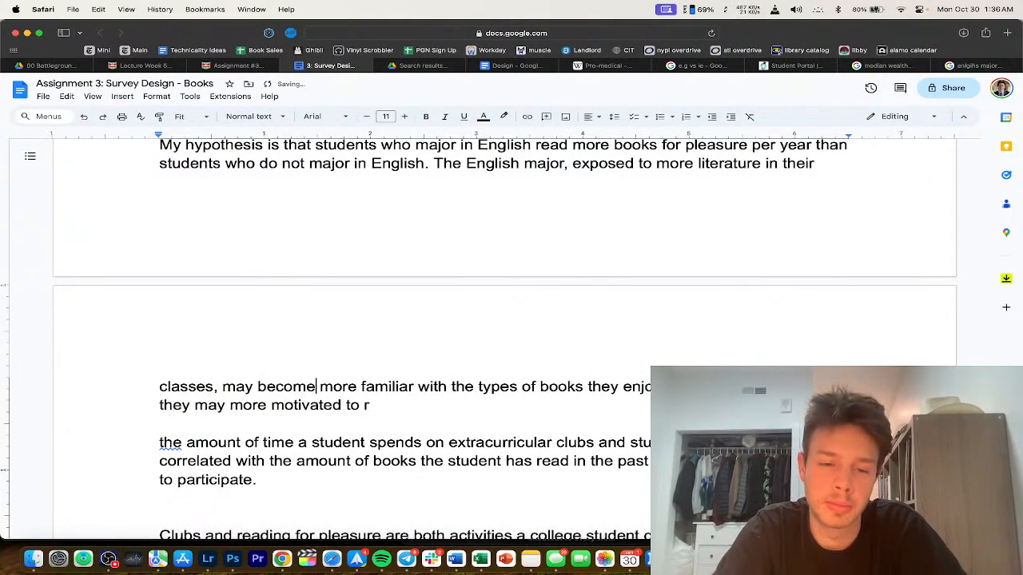
{"action": "type", "text": "e"}
{"action": "left_click", "coordinate": [429, 407]}
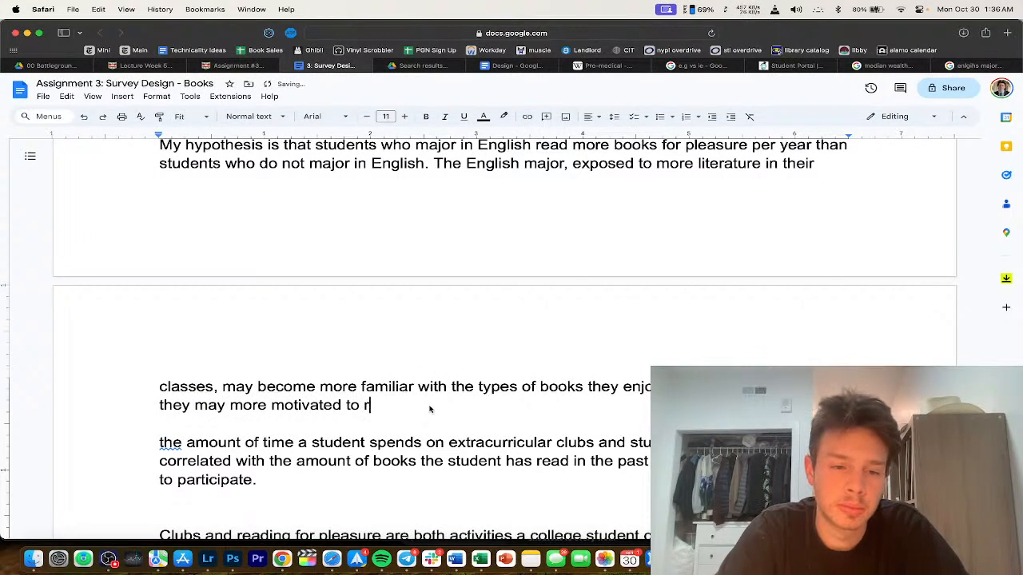
{"action": "left_click", "coordinate": [230, 405]}
{"action": "type", "text": "be "}
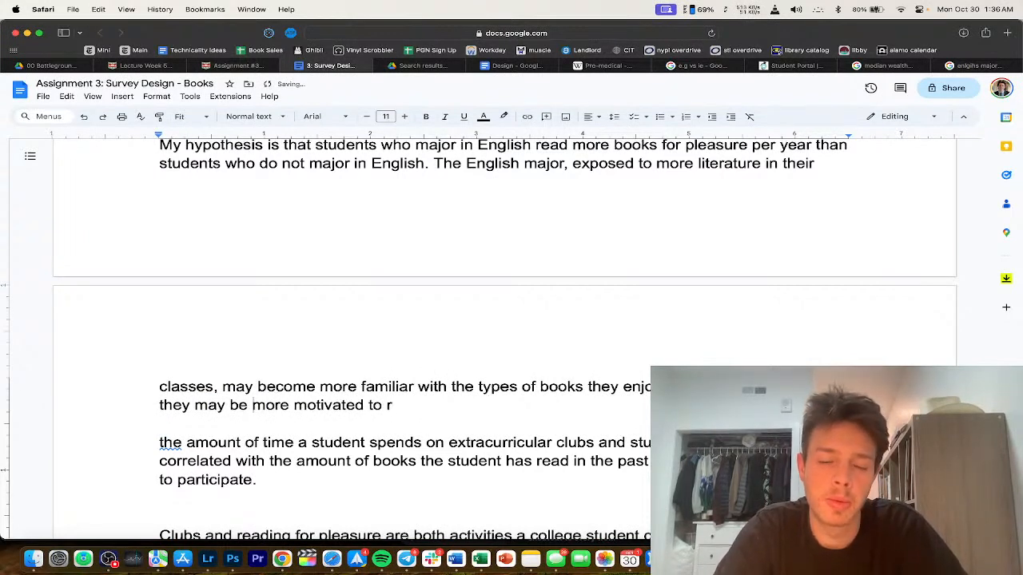
{"action": "type", "text": "ead for pleasur"}
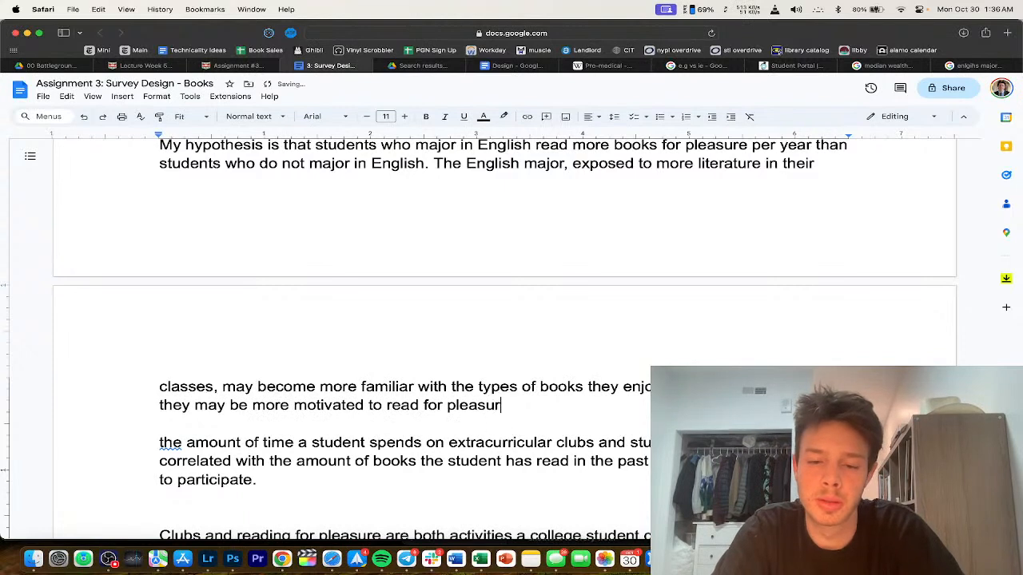
{"action": "type", "text": "e outside of an acade"}
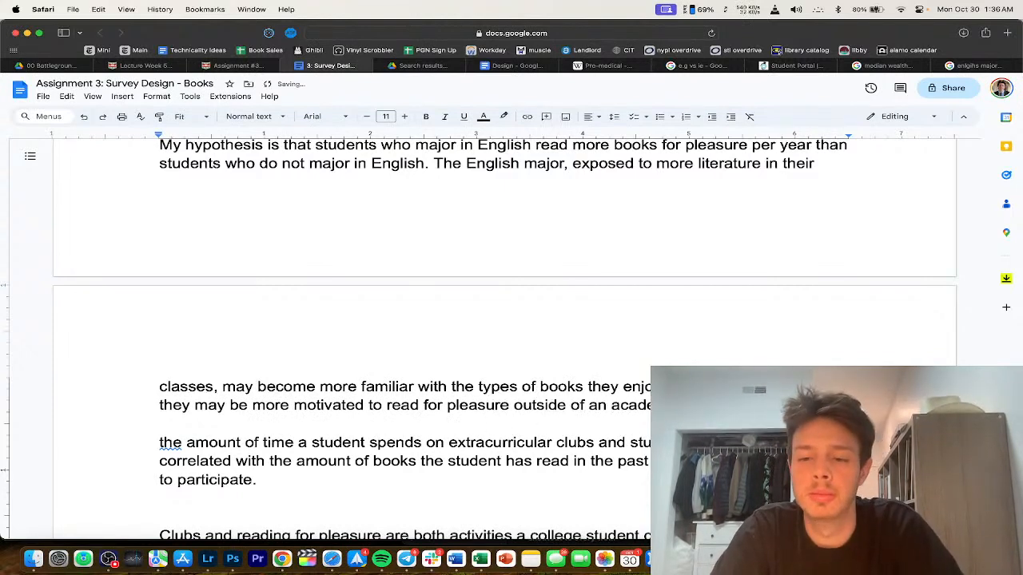
{"action": "type", "text": "independent variable"}
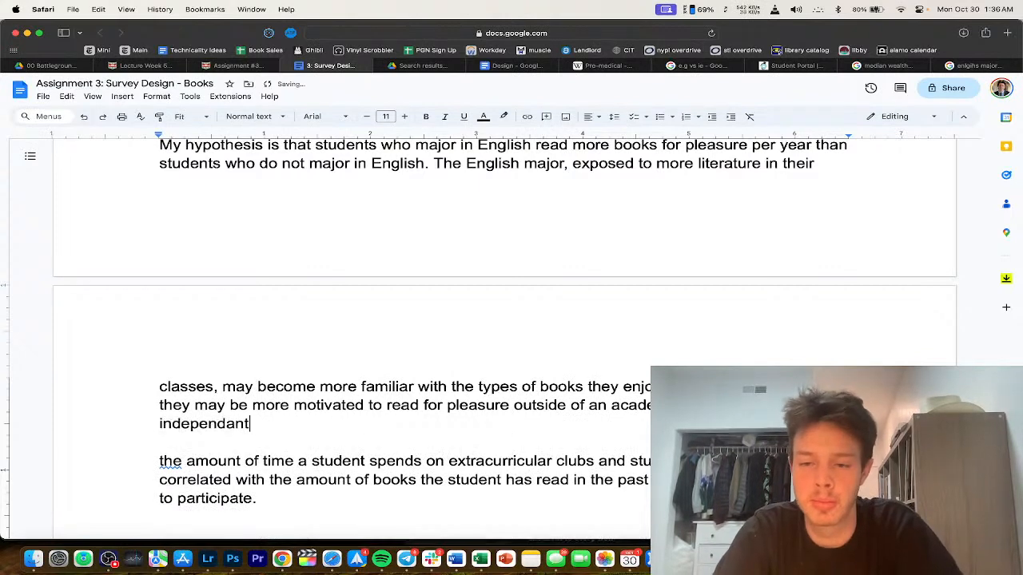
{"action": "type", "text": " is English majr"}
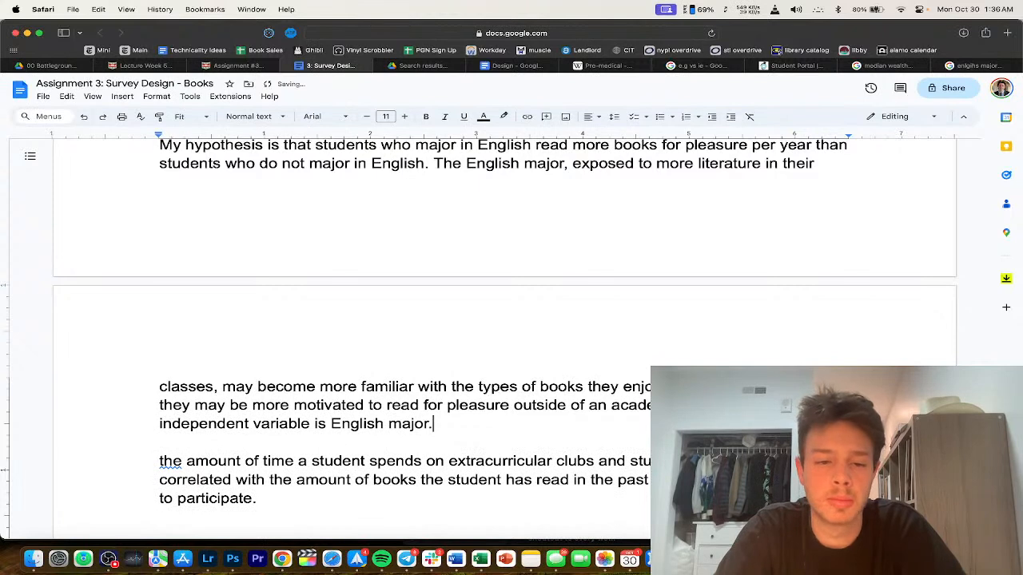
{"action": "type", "text": " whether or n"}
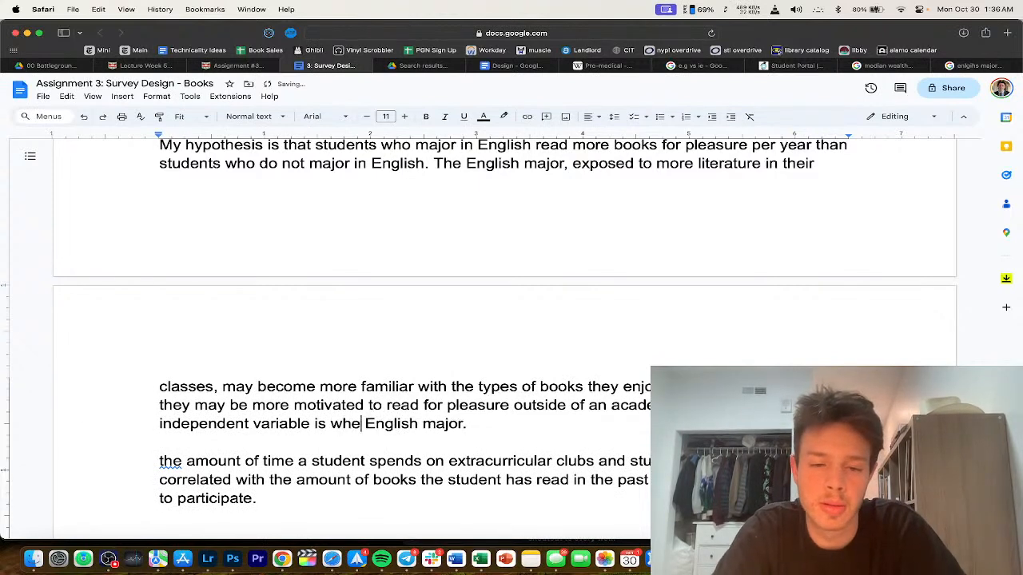
{"action": "type", "text": "ot"}
{"action": "left_click", "coordinate": [542, 424]}
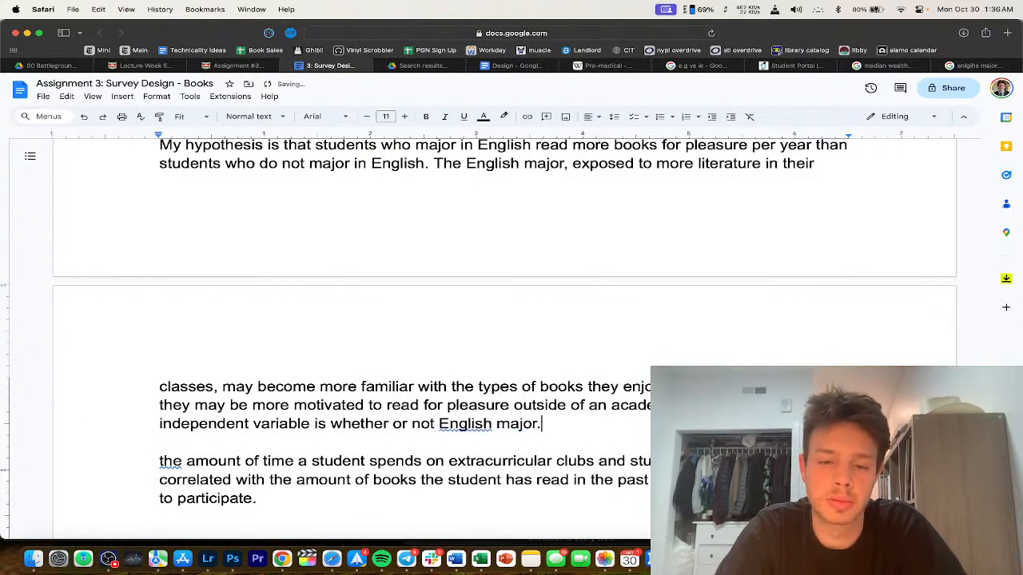
{"action": "type", "text": "a student is an"}
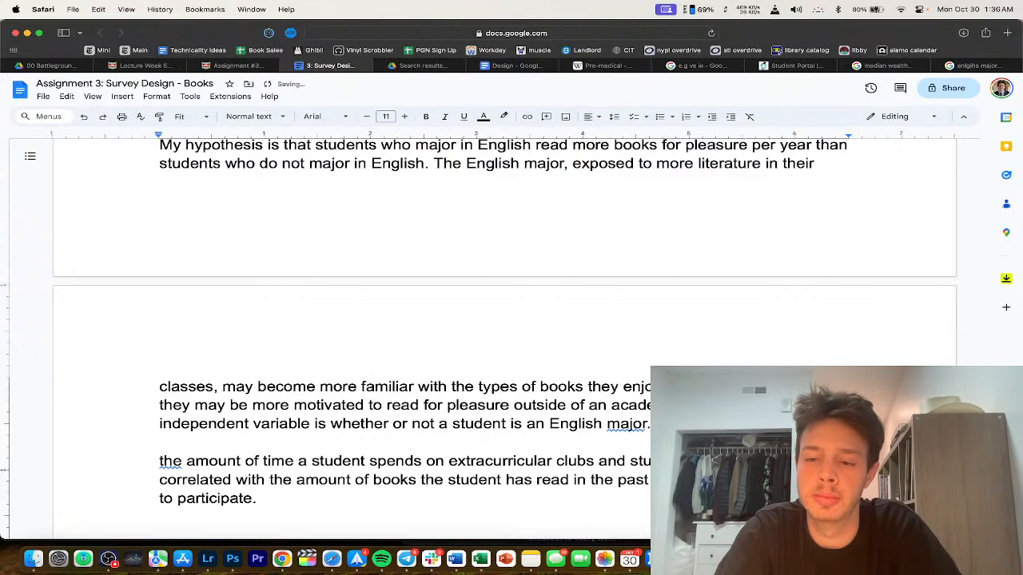
{"action": "scroll", "coordinate": [432, 443], "scroll_direction": "down", "scroll_amount": 4}
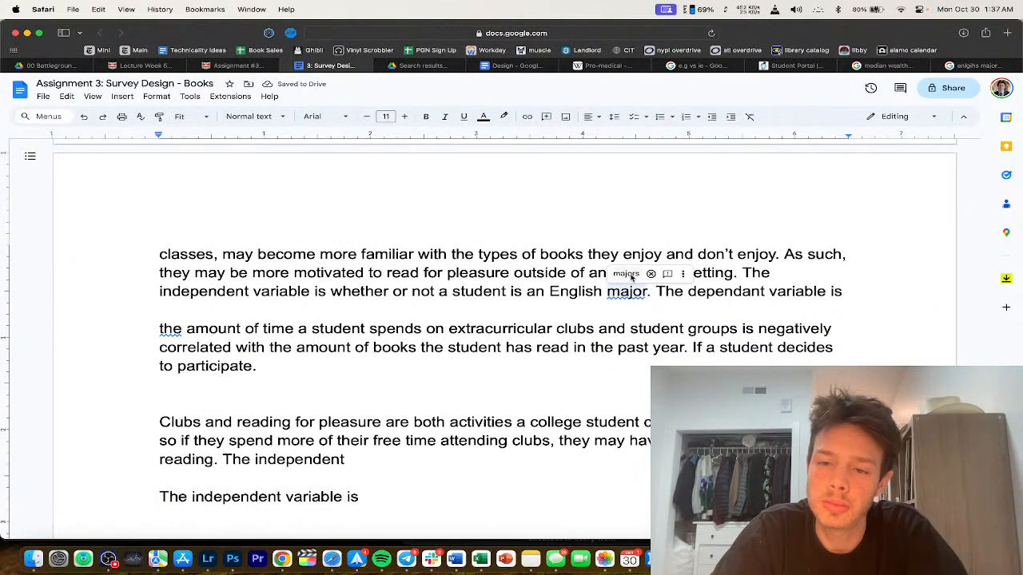
{"action": "type", "text": "number of b"}
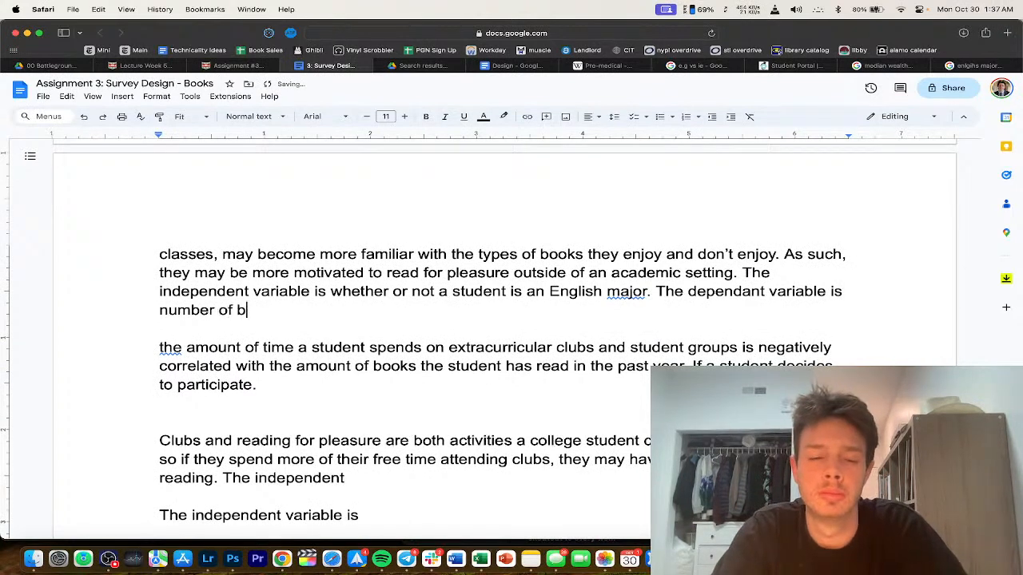
{"action": "type", "text": "ooks read for p"}
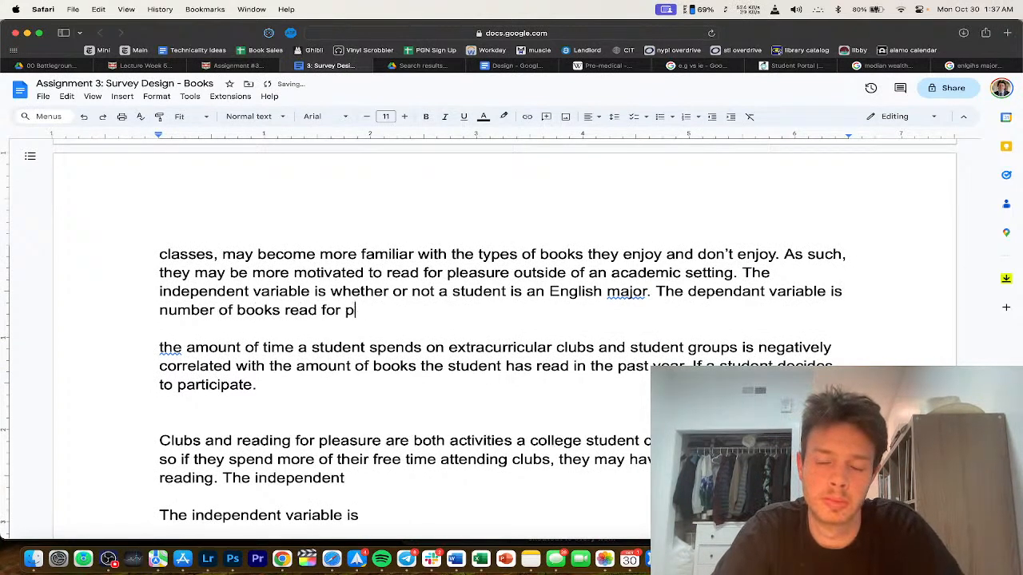
{"action": "type", "text": "leasure per year."}
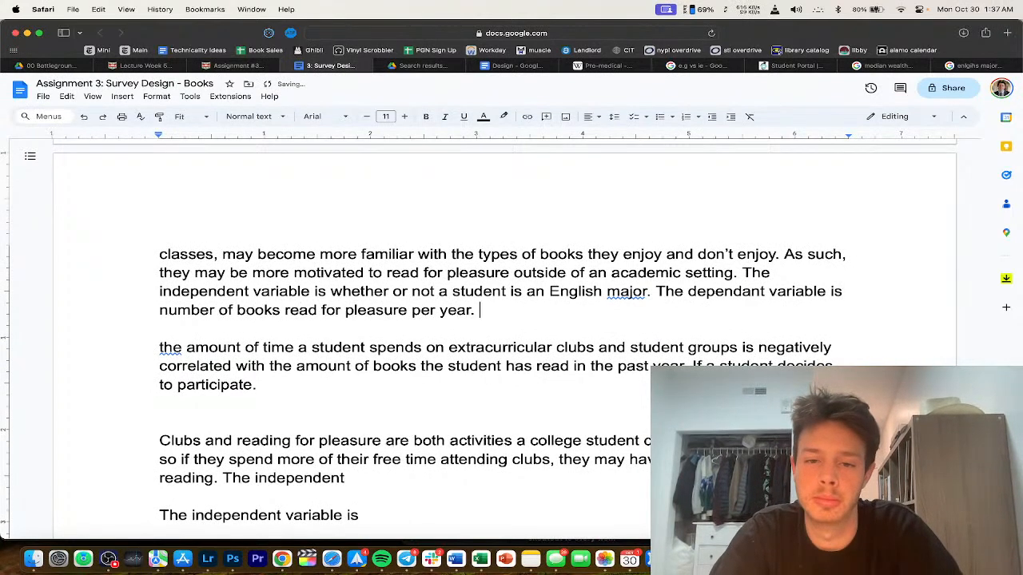
Step: Dismiss the 'majors' suggestion, correct 'dependant' to 'dependent', add 'the', then view the Canvas instructions
{"action": "left_click", "coordinate": [627, 291]}
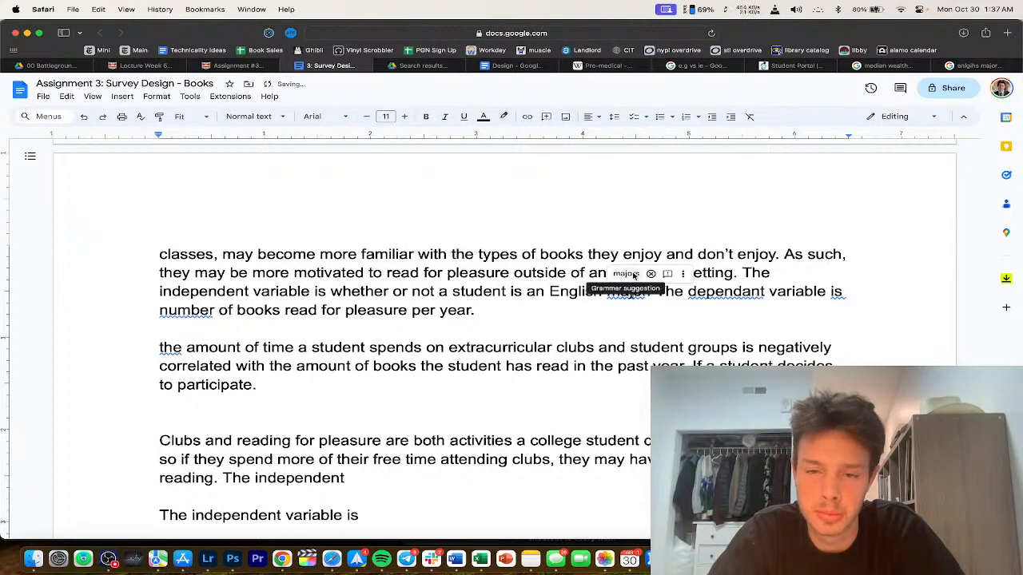
{"action": "left_click", "coordinate": [650, 274]}
{"action": "left_click", "coordinate": [692, 294]}
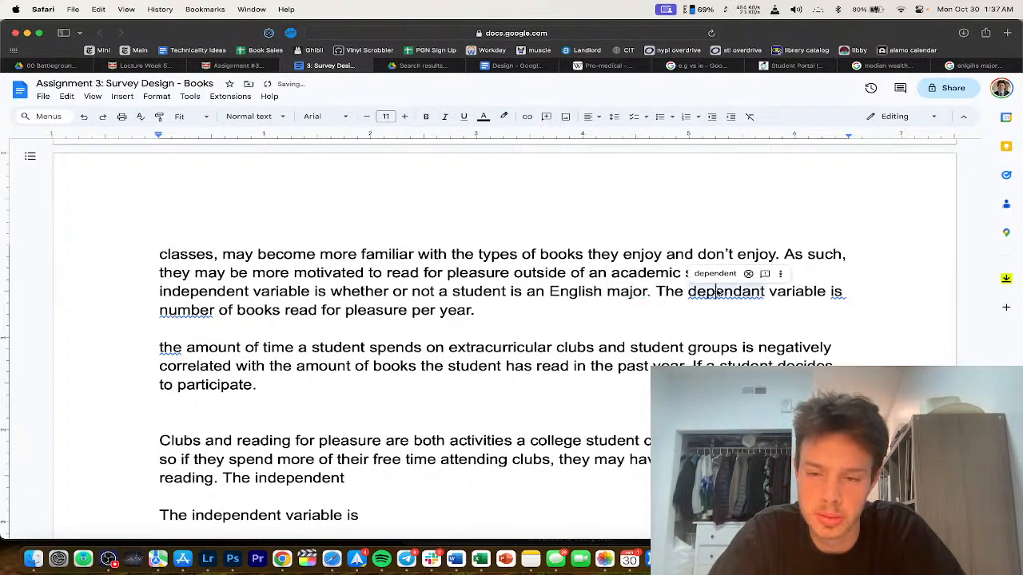
{"action": "left_click", "coordinate": [715, 274]}
{"action": "left_click", "coordinate": [837, 293]}
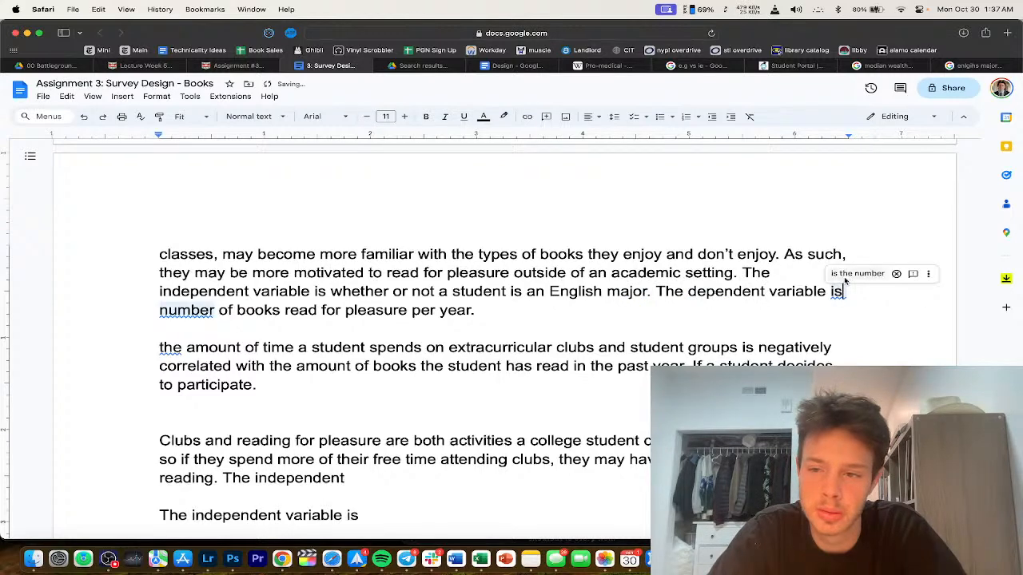
{"action": "left_click", "coordinate": [845, 273]}
{"action": "left_click", "coordinate": [214, 67]}
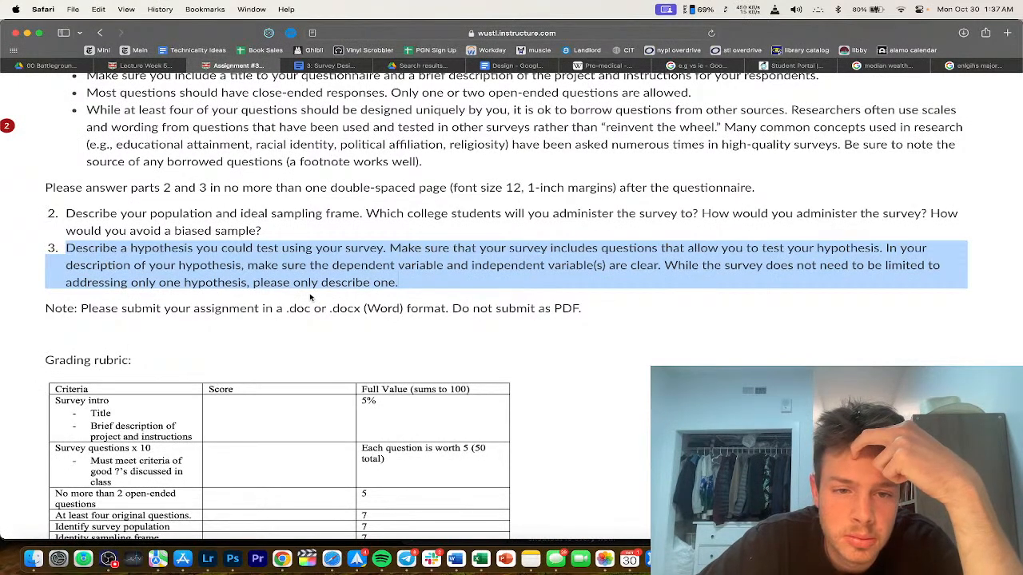
Step: Delete the leftover extracurricular-clubs draft paragraphs so Part 3 ends at 'per year.'
{"action": "scroll", "coordinate": [310, 297], "scroll_direction": "down", "scroll_amount": 2}
{"action": "left_click", "coordinate": [335, 66]}
{"action": "scroll", "coordinate": [352, 325], "scroll_direction": "down", "scroll_amount": 1}
{"action": "left_click_drag", "start_coordinate": [326, 299], "coordinate": [361, 486]}
{"action": "key", "text": "BackSpace"}
{"action": "key", "text": "BackSpace"}
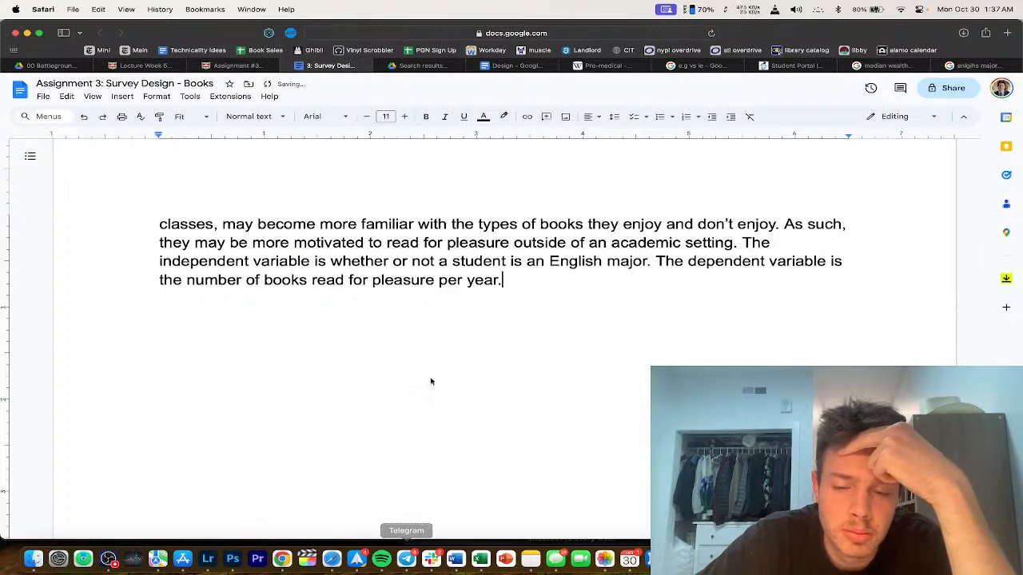
{"action": "scroll", "coordinate": [429, 382], "scroll_direction": "up", "scroll_amount": 4}
{"action": "scroll", "coordinate": [431, 381], "scroll_direction": "up", "scroll_amount": 15}
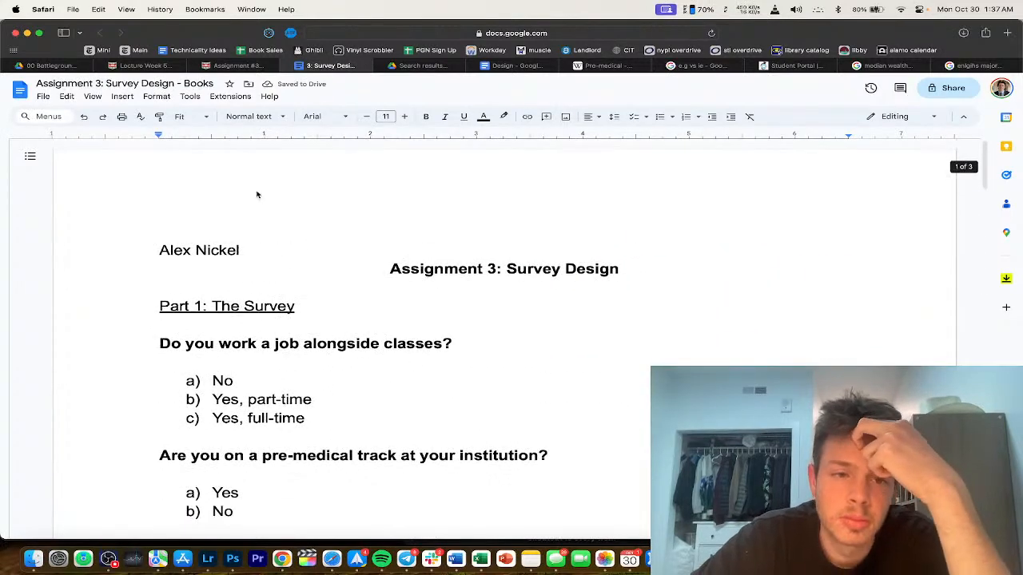
Step: Set the entire document to Times New Roman, size 12, with double line spacing
{"action": "left_click", "coordinate": [304, 254]}
{"action": "key", "text": "super+a"}
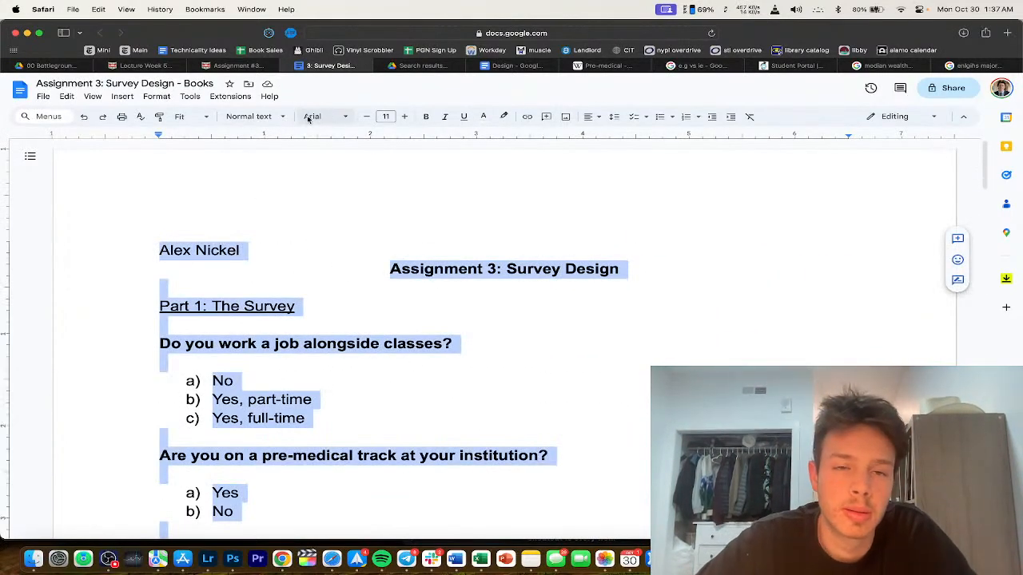
{"action": "left_click", "coordinate": [249, 116]}
{"action": "left_click", "coordinate": [319, 117]}
{"action": "left_click", "coordinate": [359, 178]}
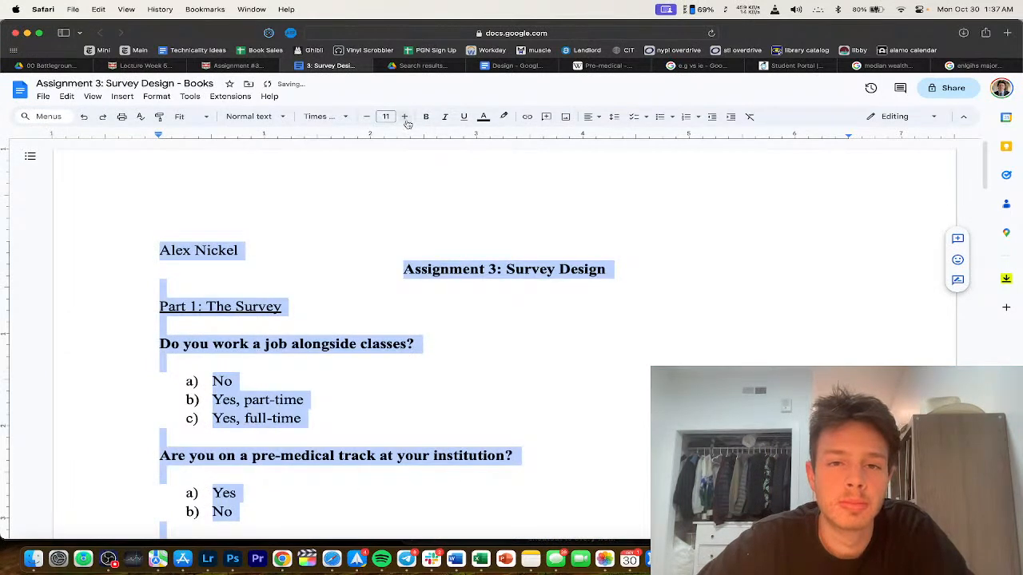
{"action": "left_click", "coordinate": [405, 116]}
{"action": "left_click", "coordinate": [591, 117]}
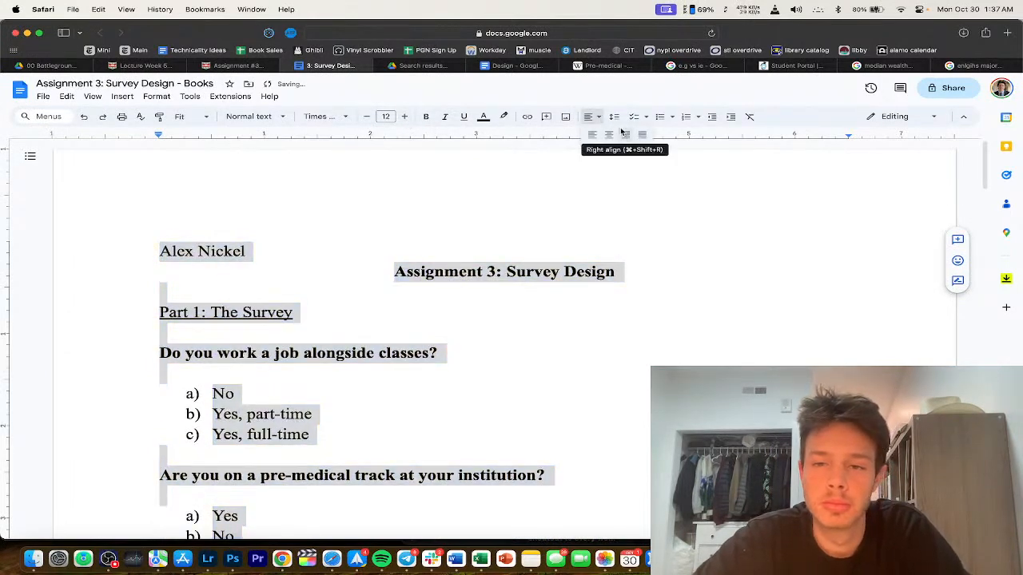
{"action": "left_click", "coordinate": [614, 117]}
{"action": "left_click", "coordinate": [634, 186]}
{"action": "left_click", "coordinate": [437, 271]}
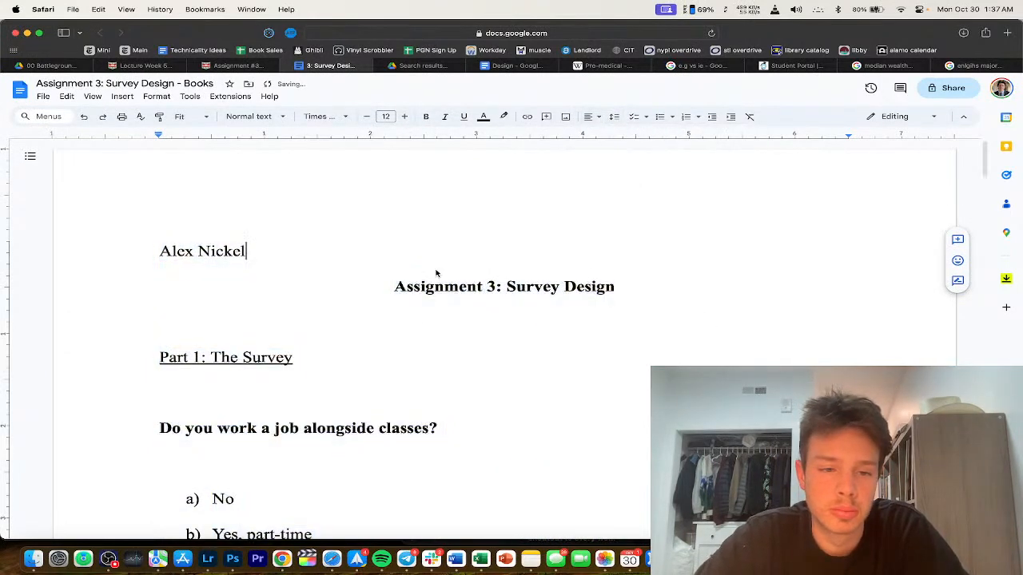
Step: Remove the stray blank lines around Part 1 and the first questions, keeping one above the first question
{"action": "left_click", "coordinate": [394, 286]}
{"action": "left_click", "coordinate": [363, 275]}
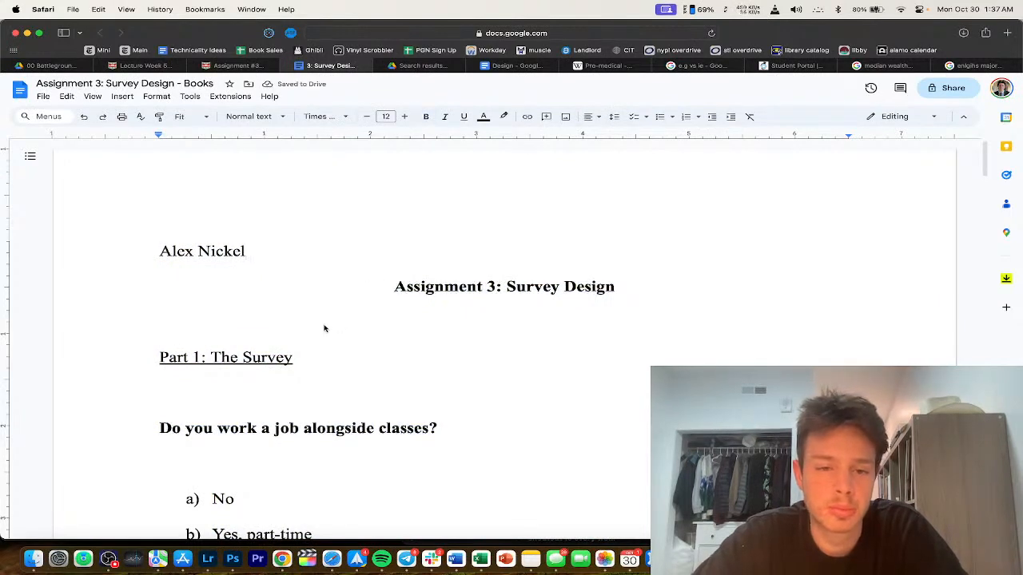
{"action": "left_click", "coordinate": [160, 322]}
{"action": "key", "text": "BackSpace"}
{"action": "left_click", "coordinate": [283, 346]}
{"action": "left_click", "coordinate": [265, 360]}
{"action": "key", "text": "Delete"}
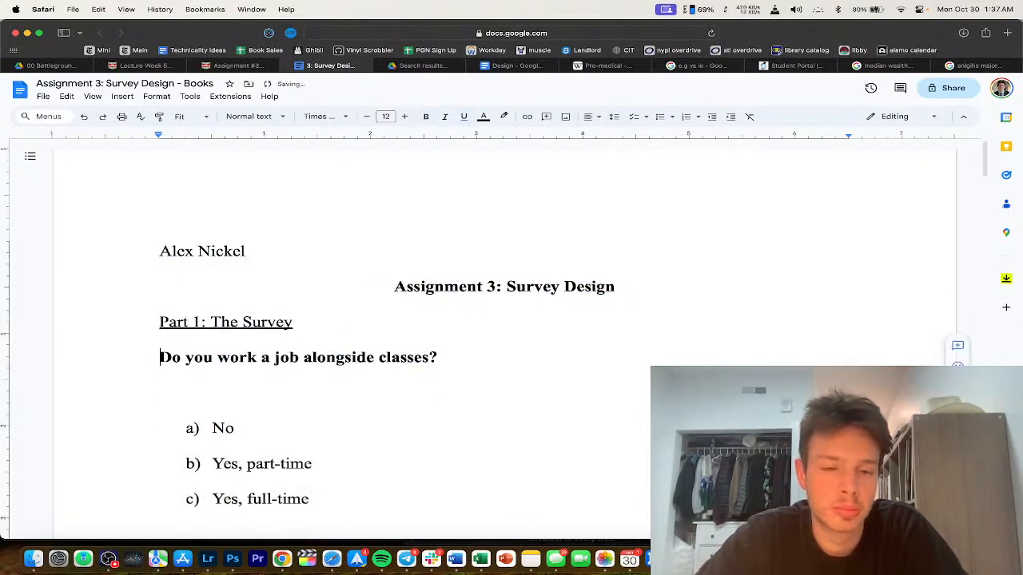
{"action": "left_click", "coordinate": [216, 395]}
{"action": "key", "text": "BackSpace"}
{"action": "scroll", "coordinate": [255, 431], "scroll_direction": "down", "scroll_amount": 2}
{"action": "left_click", "coordinate": [239, 390]}
{"action": "key", "text": "Delete"}
{"action": "scroll", "coordinate": [218, 406], "scroll_direction": "down", "scroll_amount": 2}
{"action": "left_click", "coordinate": [141, 207]}
{"action": "key", "text": "Return"}
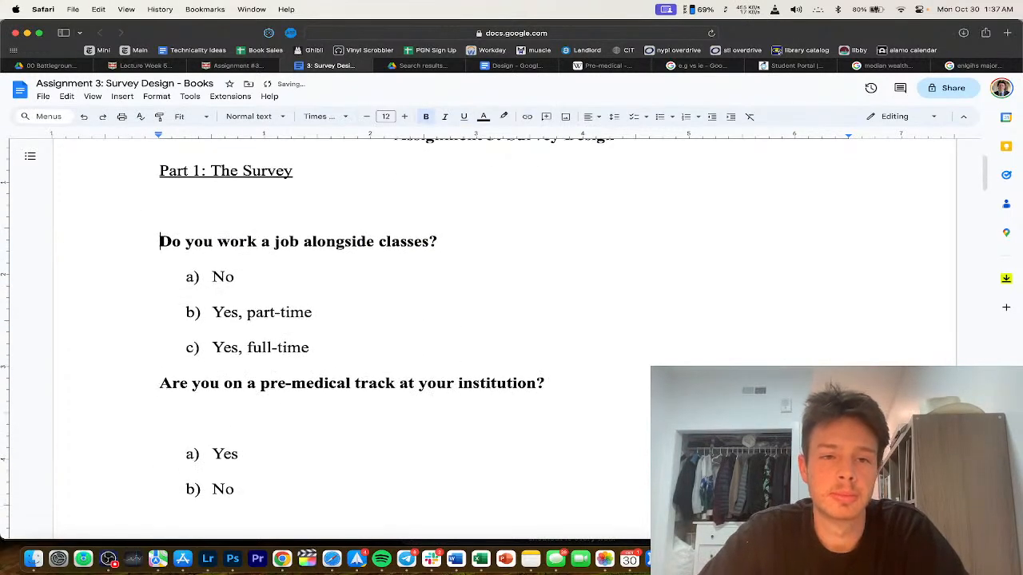
Step: Start a title line reading 'Title: Reading for Pleasure' above the first question
{"action": "type", "text": "Title:"}
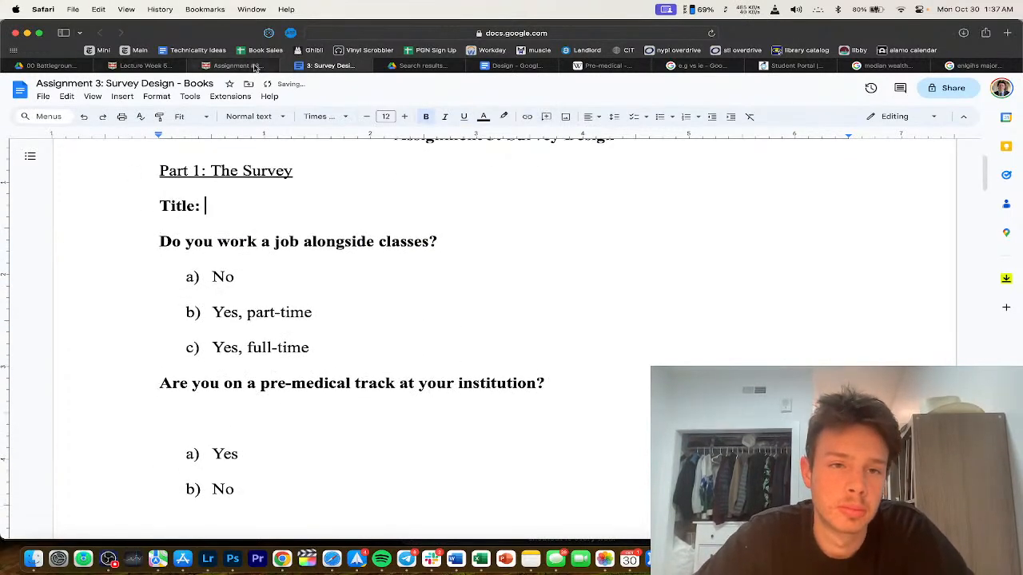
{"action": "key", "text": "ctrl+shift+Tab"}
{"action": "scroll", "coordinate": [269, 250], "scroll_direction": "down", "scroll_amount": 2}
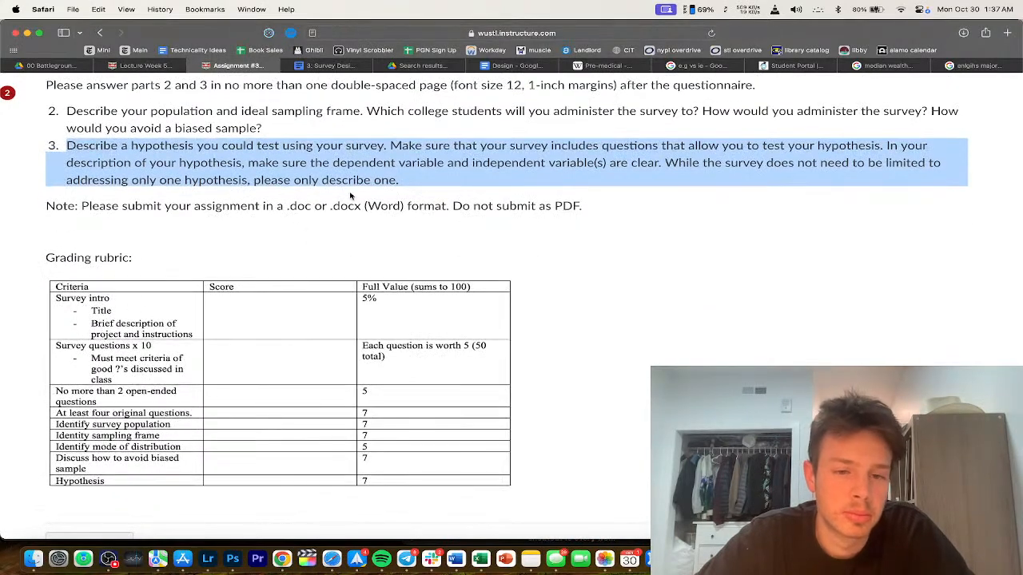
{"action": "key", "text": "ctrl+Tab"}
{"action": "scroll", "coordinate": [350, 232], "scroll_direction": "up", "scroll_amount": 4}
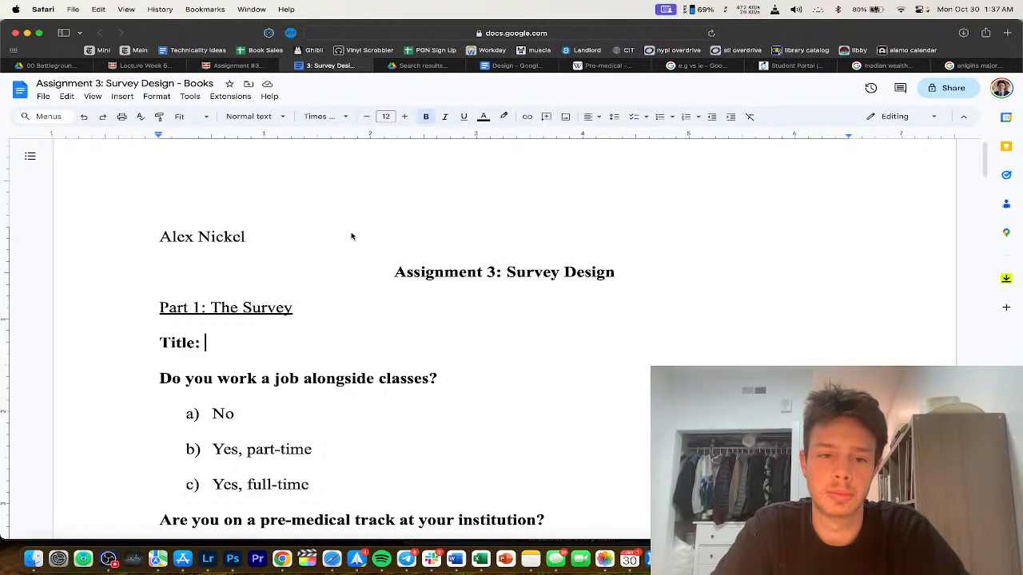
{"action": "type", "text": "Reading for Pleas"}
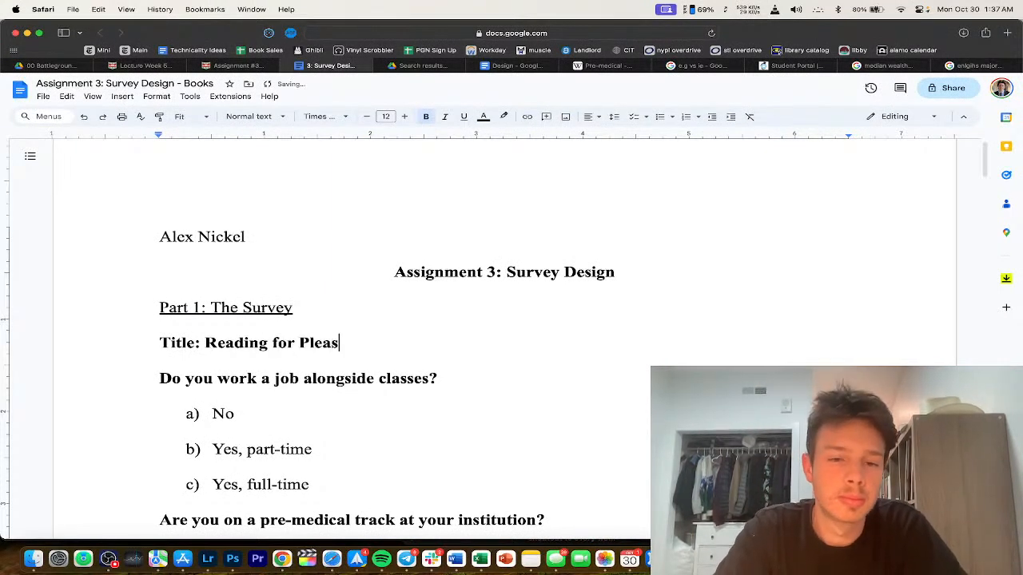
{"action": "type", "text": "ure"}
{"action": "left_click", "coordinate": [217, 342]}
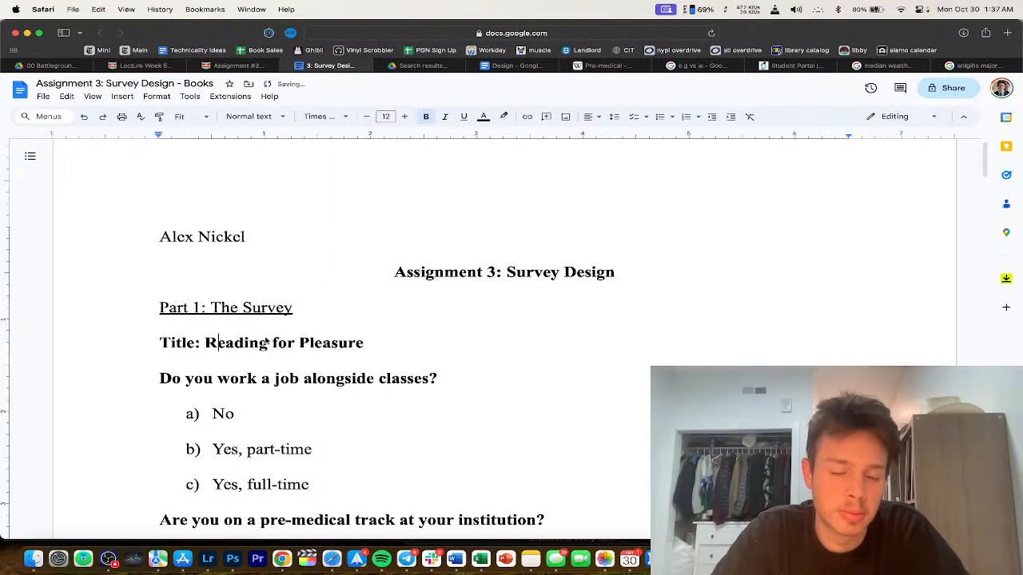
Step: After checking the Canvas instructions, retitle it 'College Students and Tendencies to Read', accepting the spelling fix
{"action": "left_click", "coordinate": [286, 67]}
{"action": "scroll", "coordinate": [300, 228], "scroll_direction": "up", "scroll_amount": 5}
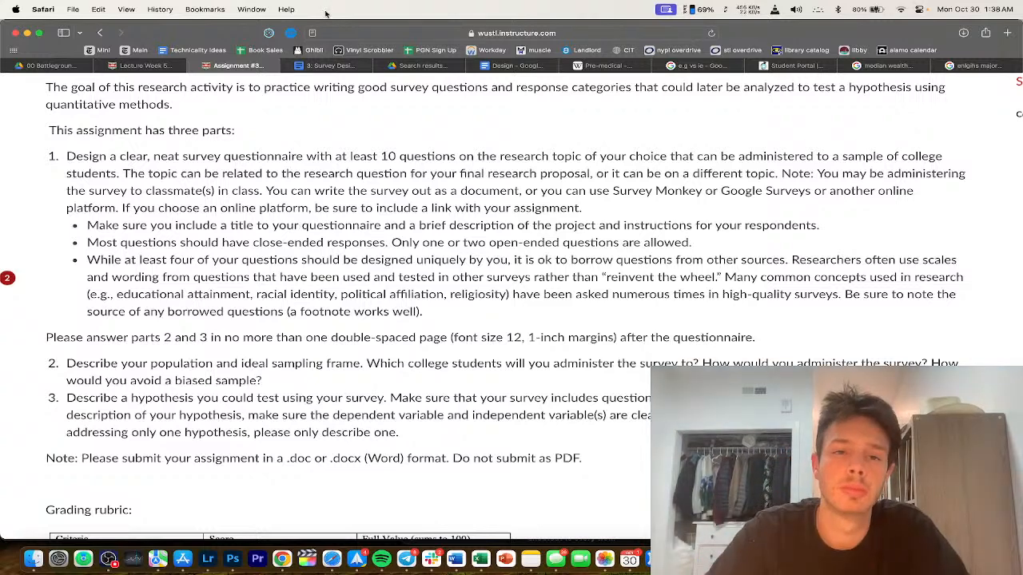
{"action": "left_click", "coordinate": [324, 66]}
{"action": "left_click", "coordinate": [206, 344]}
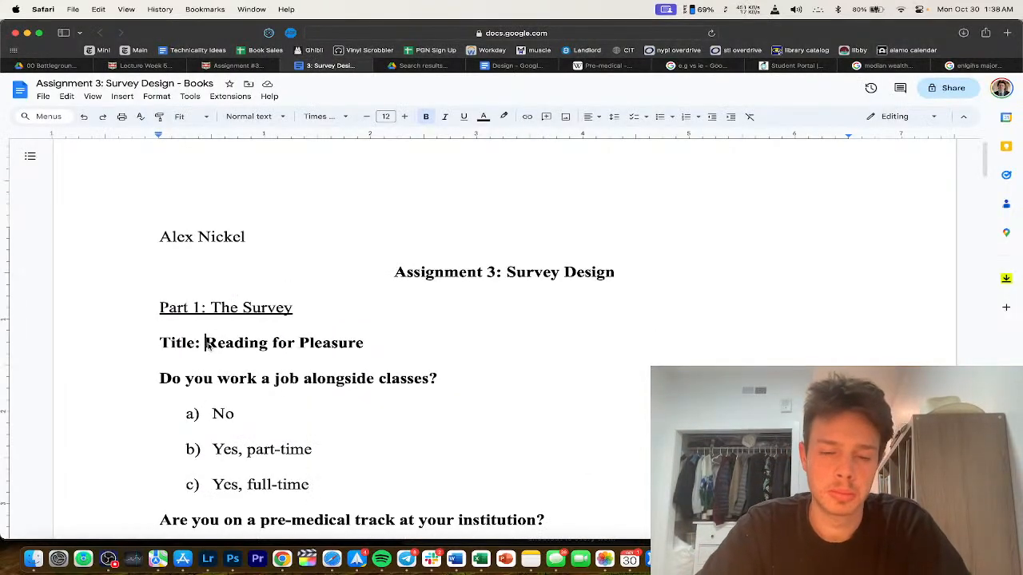
{"action": "type", "text": "College Stu"}
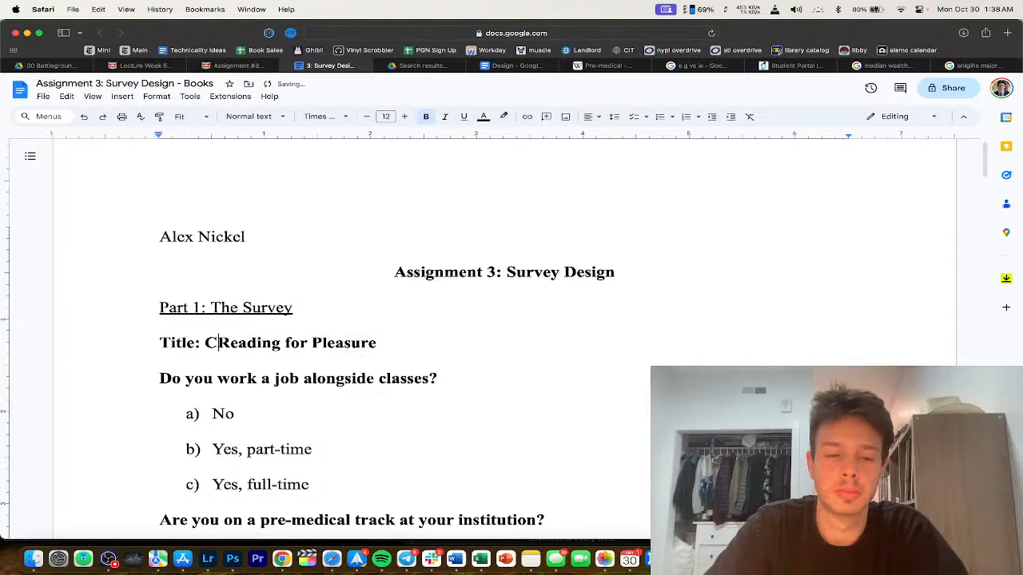
{"action": "type", "text": "dents and Tendan"}
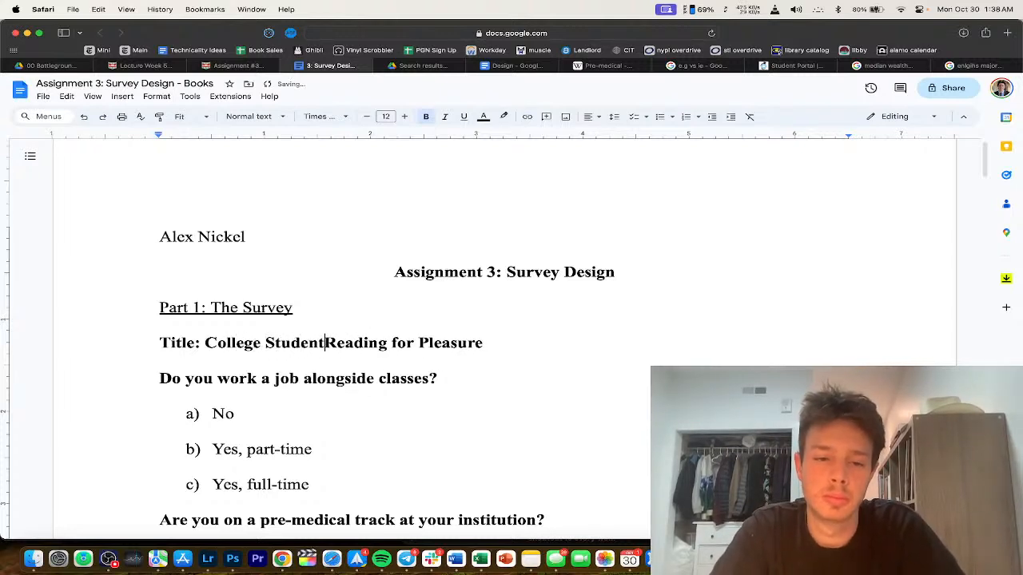
{"action": "type", "text": "cy f"}
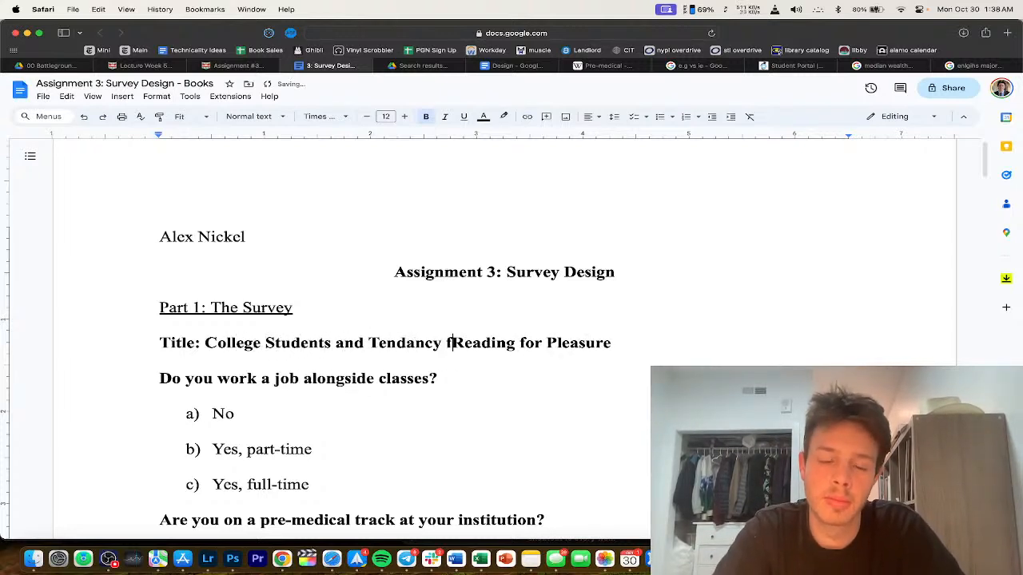
{"action": "key", "text": "BackSpace"}
{"action": "key", "text": "BackSpace"}
{"action": "type", "text": "ies to"}
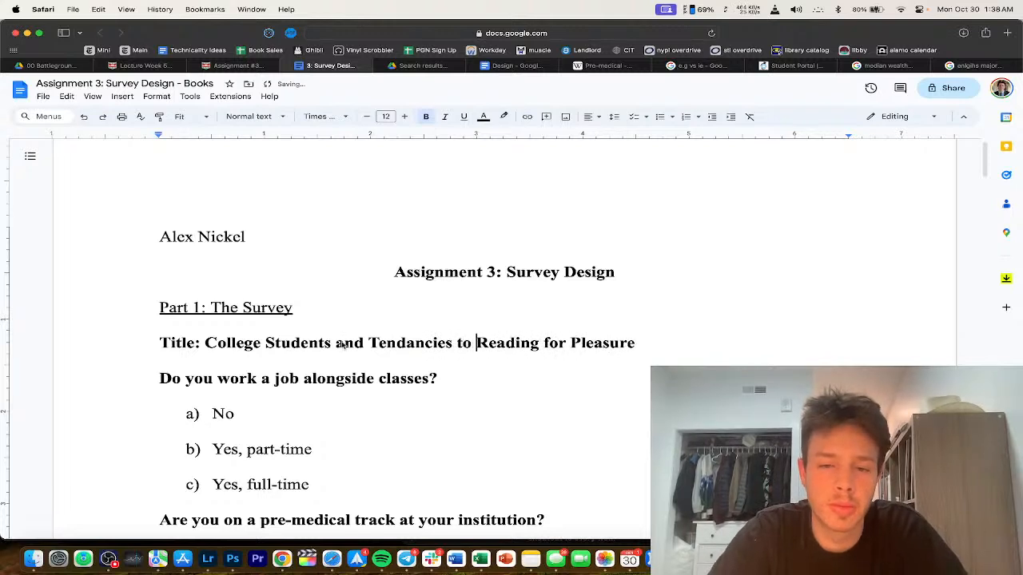
{"action": "double_click", "coordinate": [530, 343]}
{"action": "type", "text": "Read"}
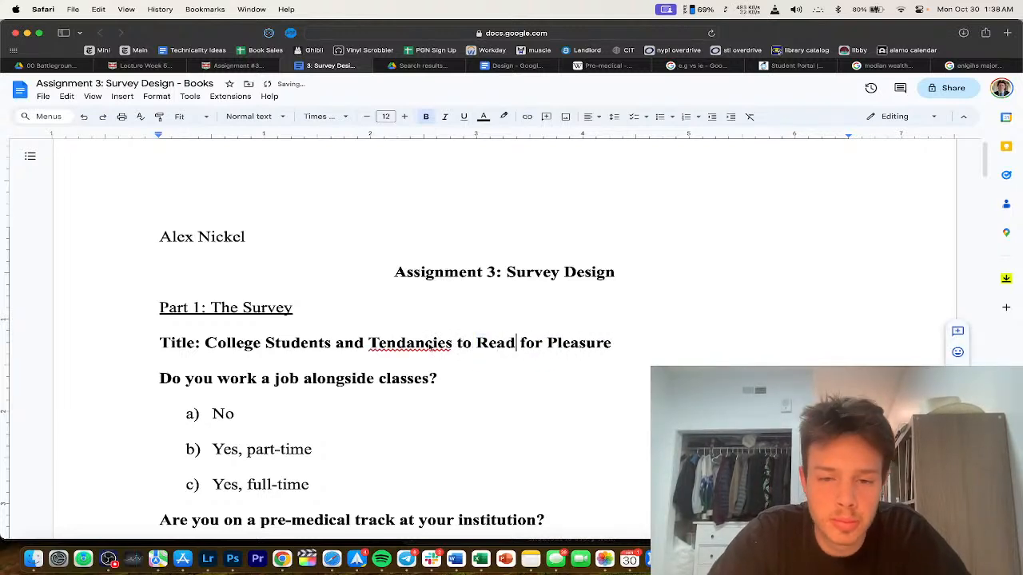
{"action": "left_click", "coordinate": [410, 343]}
{"action": "left_click", "coordinate": [399, 324]}
Step: Shorten the title to 'College Students and Reading', then view the Canvas grading rubric
{"action": "scroll", "coordinate": [547, 353], "scroll_direction": "down", "scroll_amount": 1}
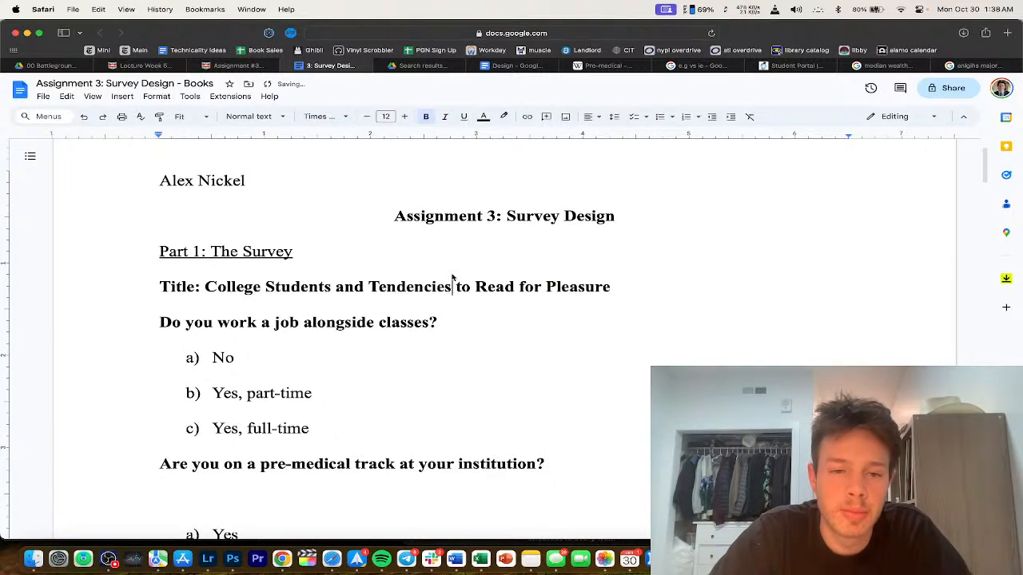
{"action": "scroll", "coordinate": [555, 293], "scroll_direction": "down", "scroll_amount": 1}
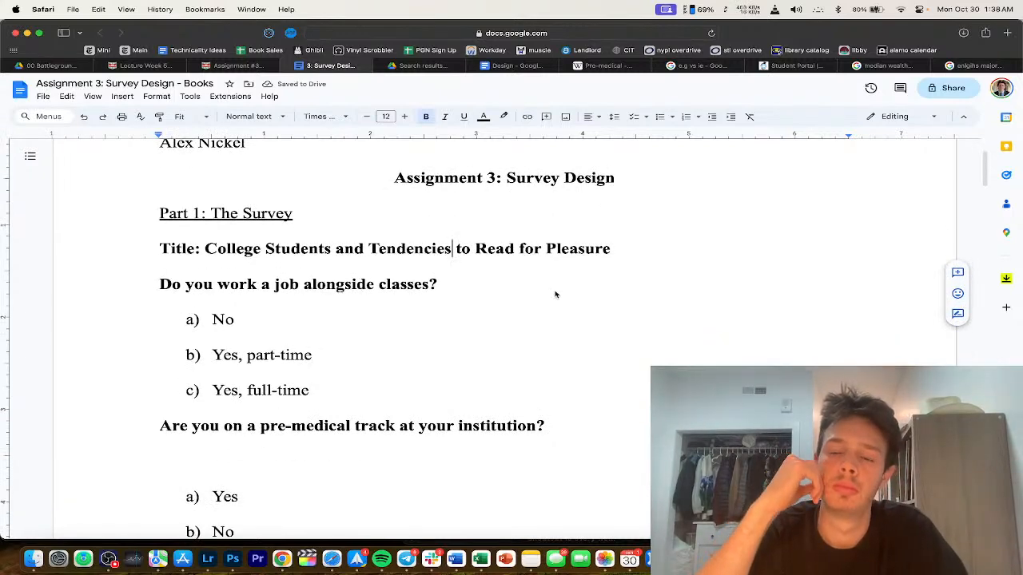
{"action": "left_click_drag", "start_coordinate": [620, 248], "coordinate": [373, 250]}
{"action": "type", "text": "Reading"}
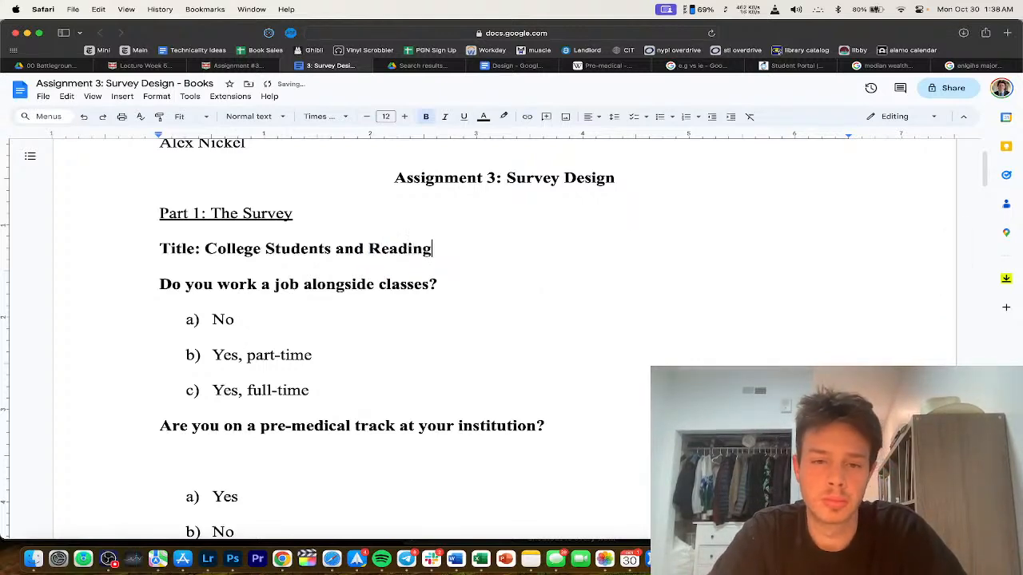
{"action": "key", "text": "Return"}
{"action": "scroll", "coordinate": [478, 265], "scroll_direction": "down", "scroll_amount": 1}
{"action": "scroll", "coordinate": [439, 262], "scroll_direction": "down", "scroll_amount": 1}
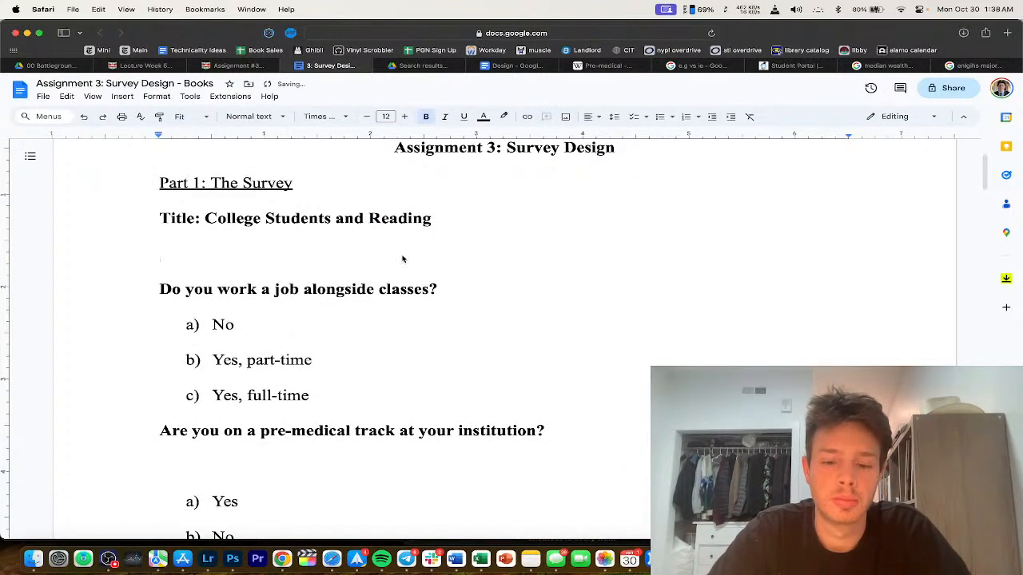
{"action": "left_click", "coordinate": [240, 66]}
{"action": "scroll", "coordinate": [271, 198], "scroll_direction": "down", "scroll_amount": 10}
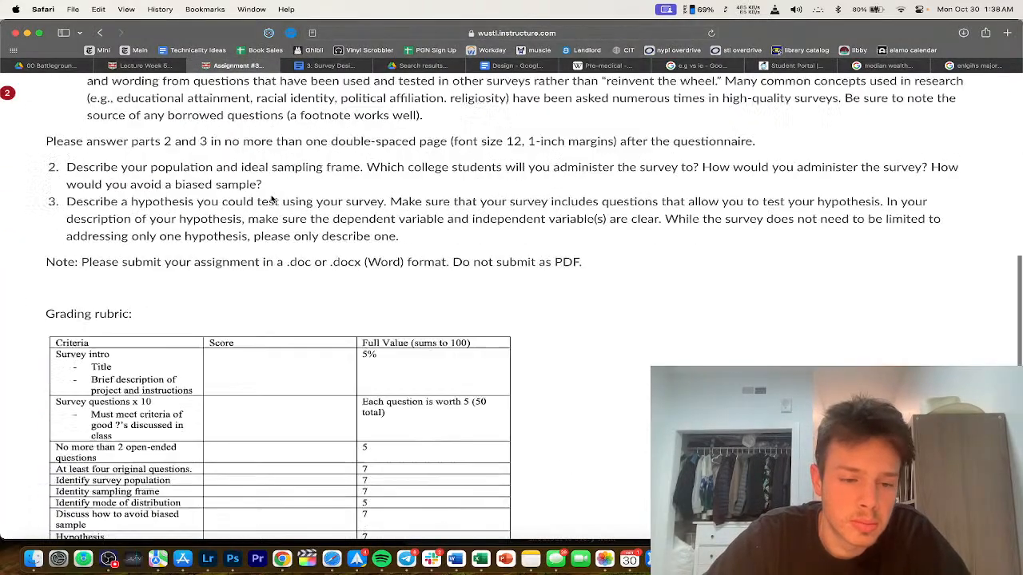
Step: Begin a 'Descri' line under the title and make the title text non-bold
{"action": "left_click", "coordinate": [323, 66]}
{"action": "type", "text": "Description:"}
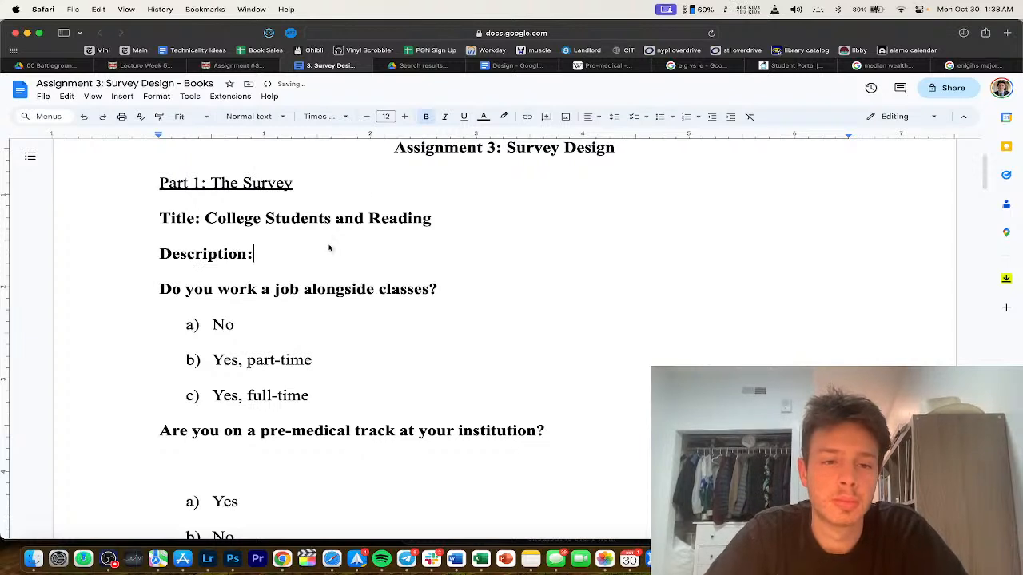
{"action": "left_click_drag", "start_coordinate": [205, 218], "coordinate": [433, 217]}
{"action": "key", "text": "cmd+b"}
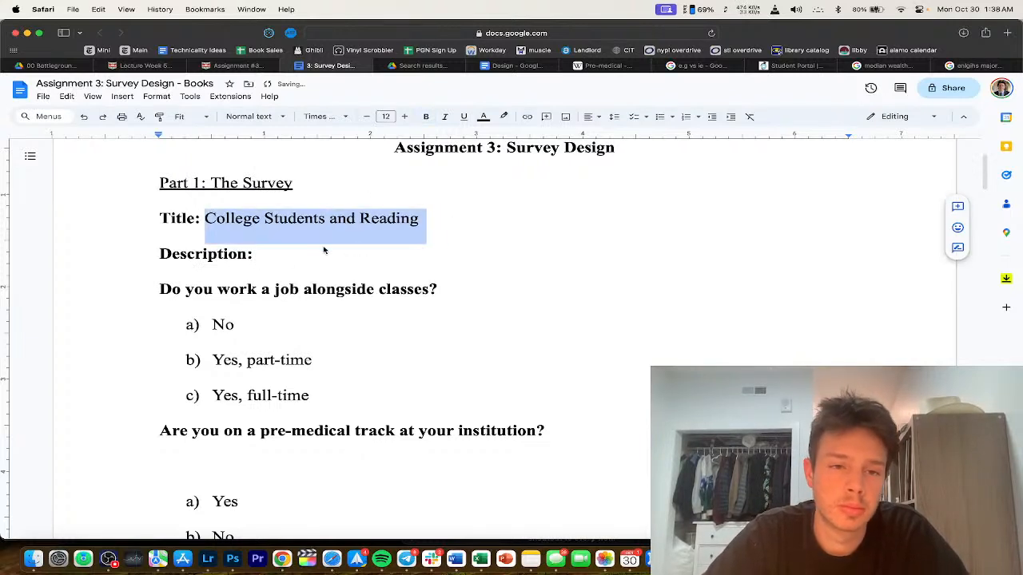
Step: After the bold 'Description:' label, add 'This is a survey of American undergraduate college students.' in plain text
{"action": "left_click", "coordinate": [323, 251]}
{"action": "left_click_drag", "start_coordinate": [304, 256], "coordinate": [95, 256]}
{"action": "key", "text": "cmd+b"}
{"action": "left_click", "coordinate": [263, 255]}
{"action": "key", "text": "super+z"}
{"action": "left_click", "coordinate": [285, 254]}
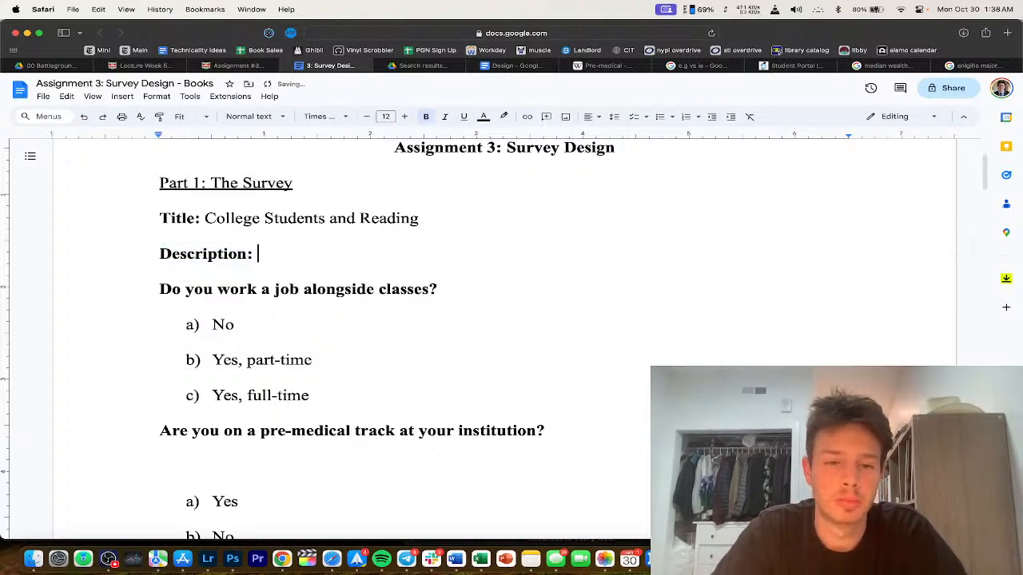
{"action": "key", "text": "super+b"}
{"action": "type", "text": "This is a survey of American undergraduate college student"}
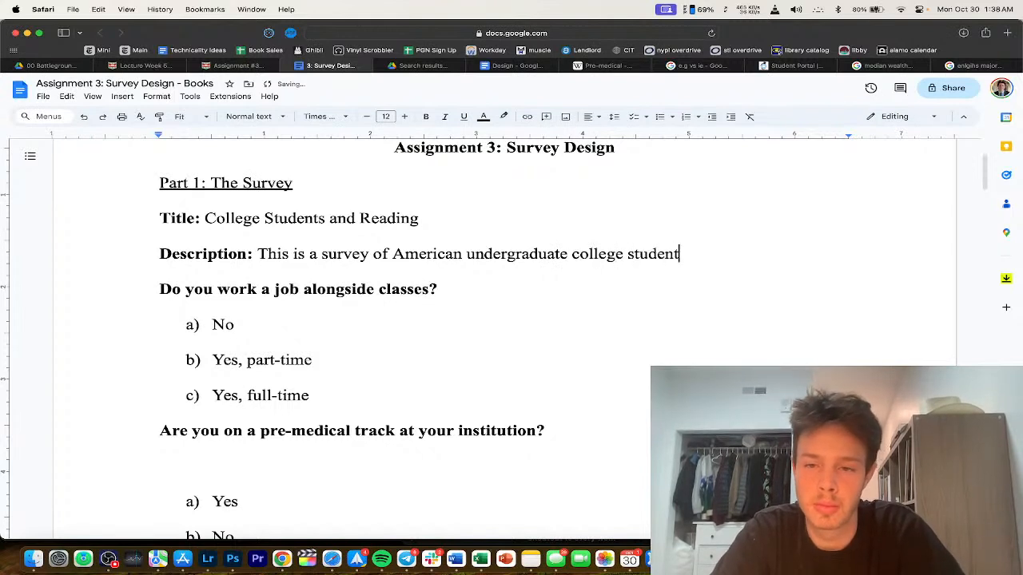
{"action": "type", "text": "s."}
{"action": "key", "text": "Return"}
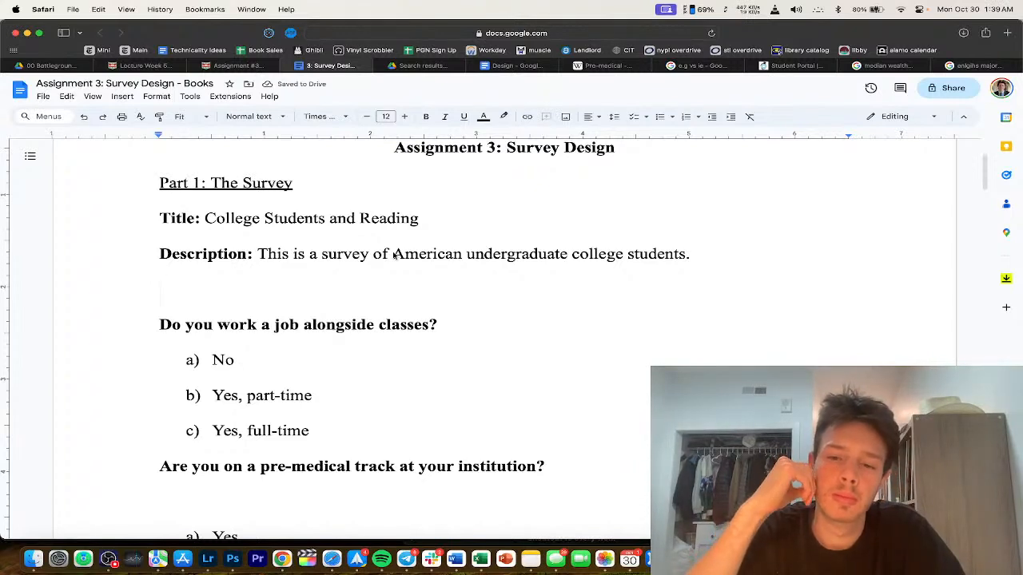
Step: Extend the title to 'College Students and Reading for Pleasure'
{"action": "double_click", "coordinate": [706, 260]}
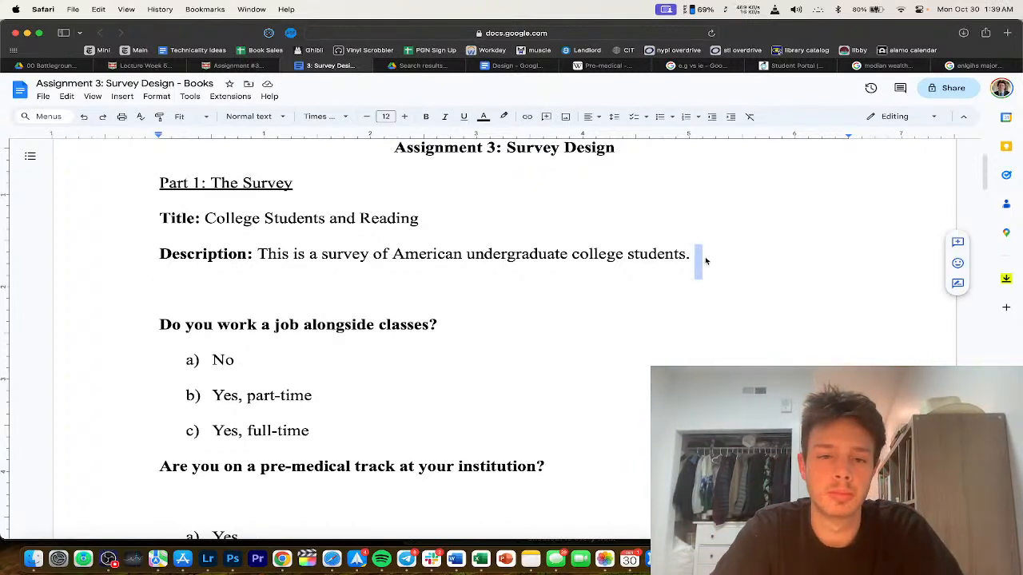
{"action": "scroll", "coordinate": [631, 269], "scroll_direction": "up", "scroll_amount": 3}
{"action": "left_click", "coordinate": [468, 340]}
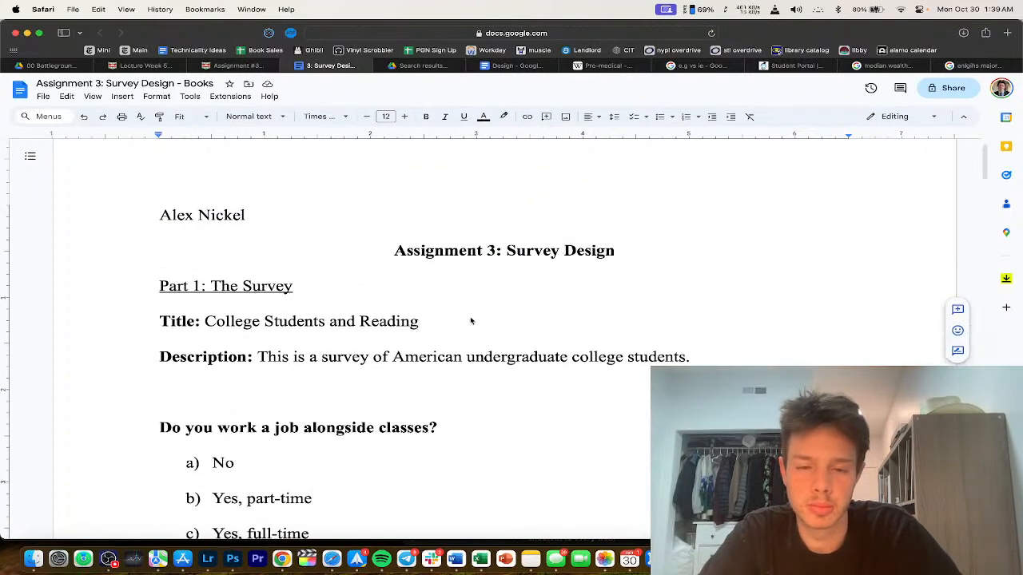
{"action": "type", "text": "for Pleasure"}
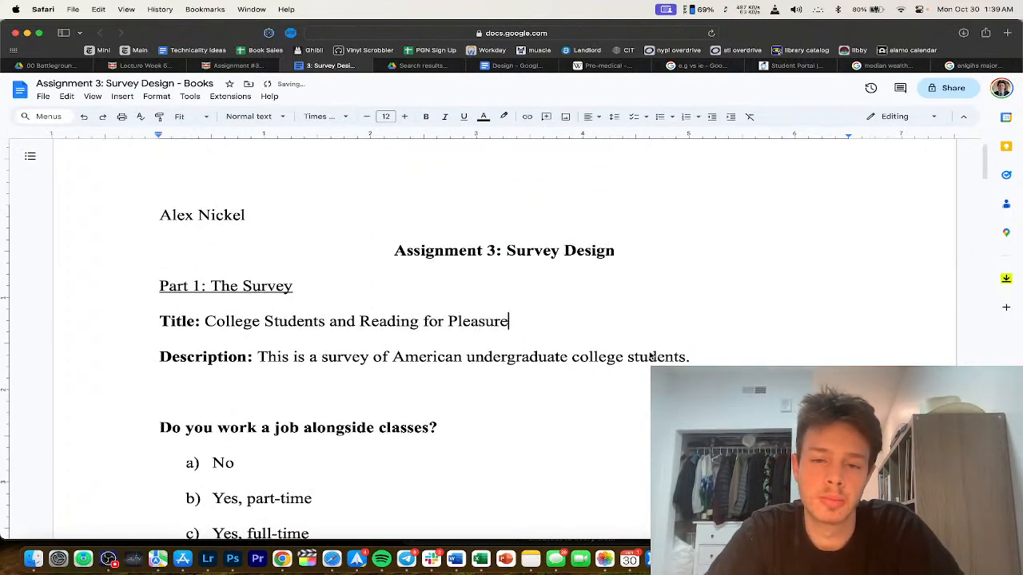
Step: Append 'Please answer these questions truthfully and to the best of your ability.' to the description
{"action": "scroll", "coordinate": [652, 356], "scroll_direction": "down", "scroll_amount": 1}
{"action": "left_click", "coordinate": [707, 333]}
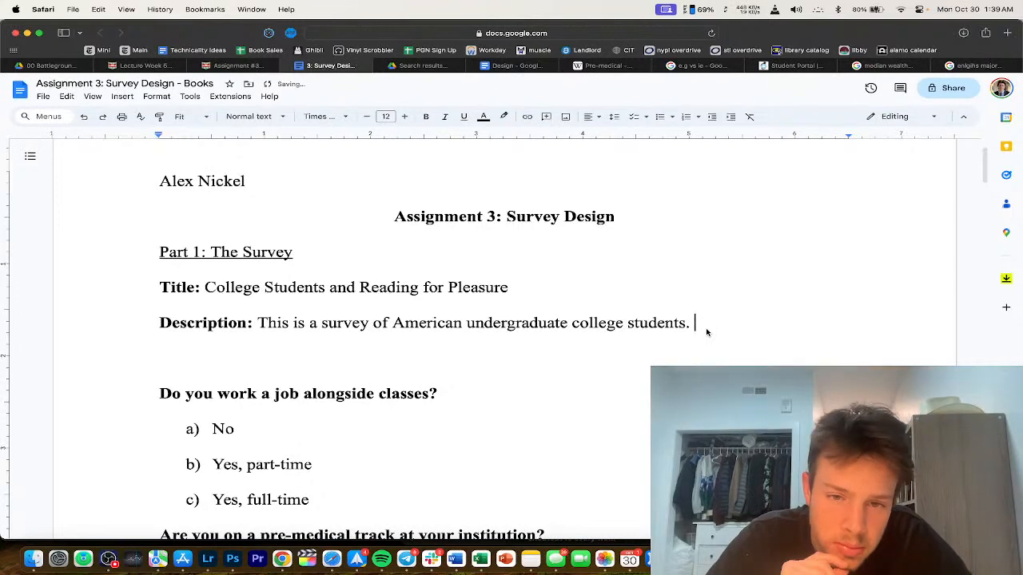
{"action": "scroll", "coordinate": [706, 332], "scroll_direction": "down", "scroll_amount": 3}
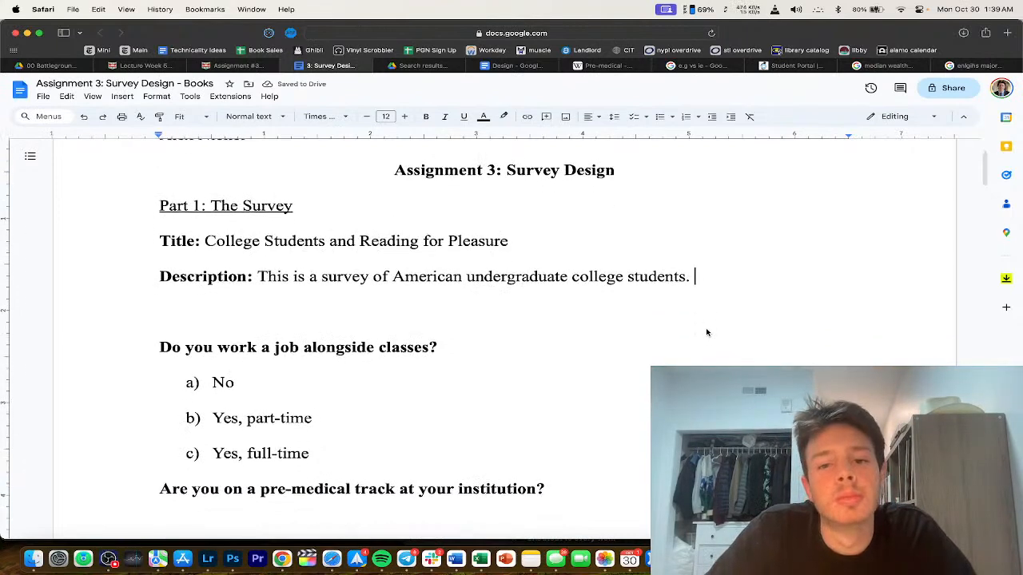
{"action": "scroll", "coordinate": [673, 332], "scroll_direction": "down", "scroll_amount": 1}
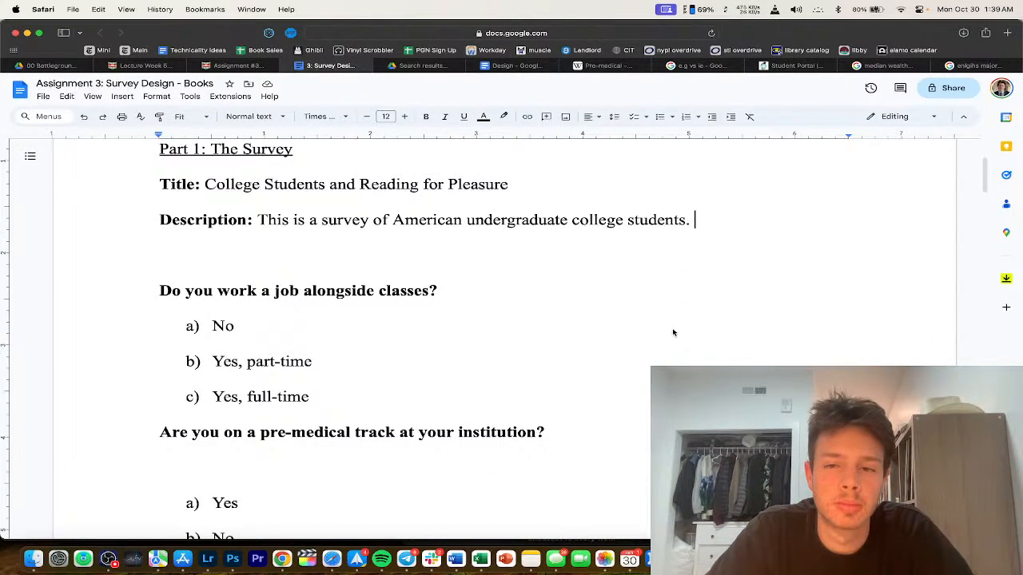
{"action": "type", "text": "Please answe"}
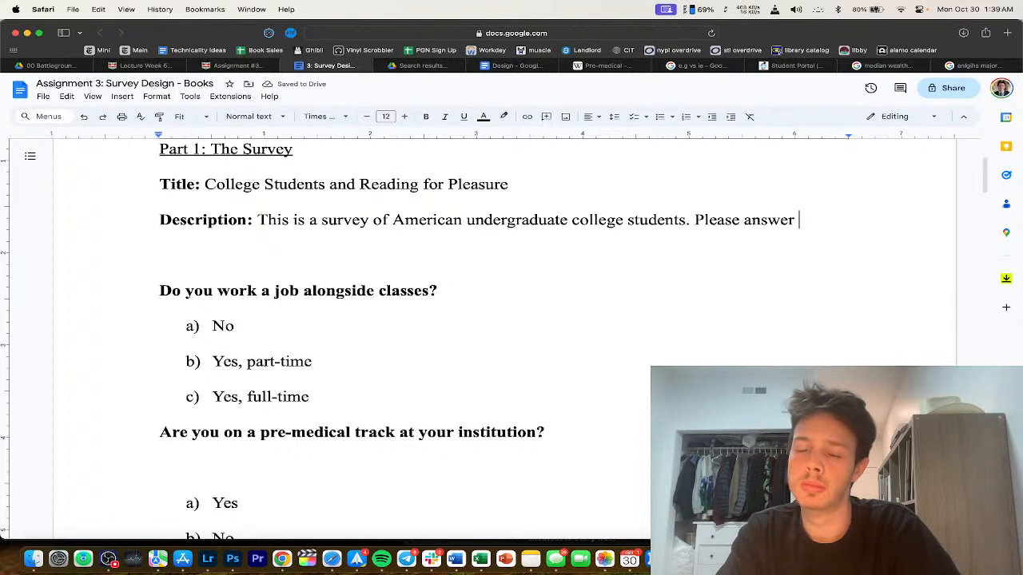
{"action": "type", "text": "r t"}
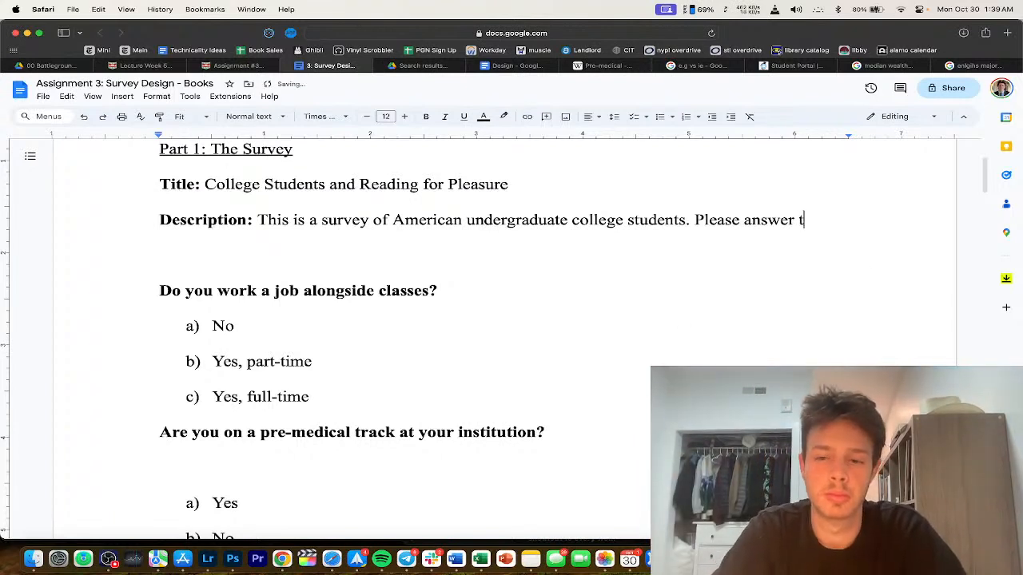
{"action": "type", "text": "hese questions trurthically and to the best of your availability."}
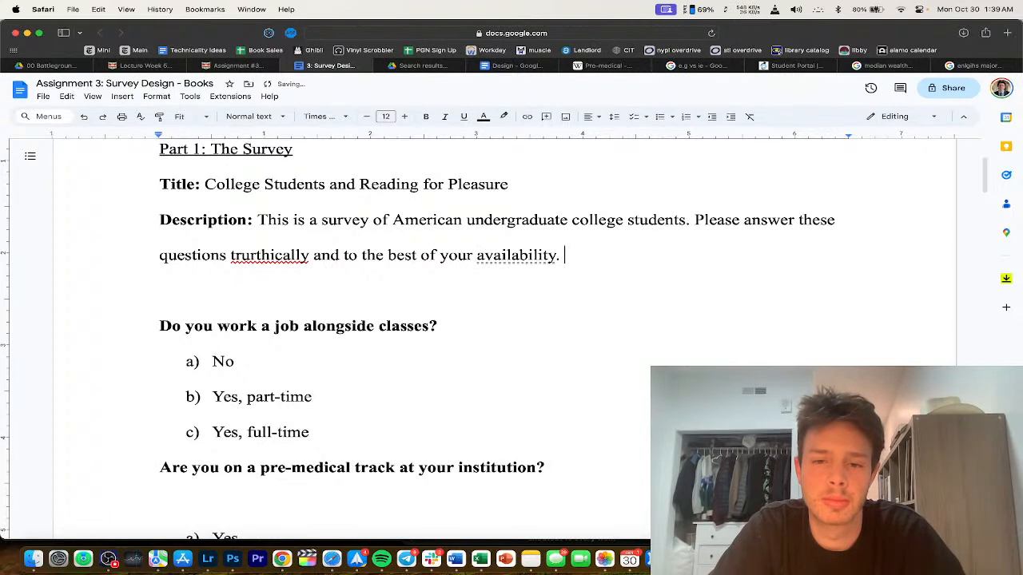
{"action": "left_click", "coordinate": [270, 254]}
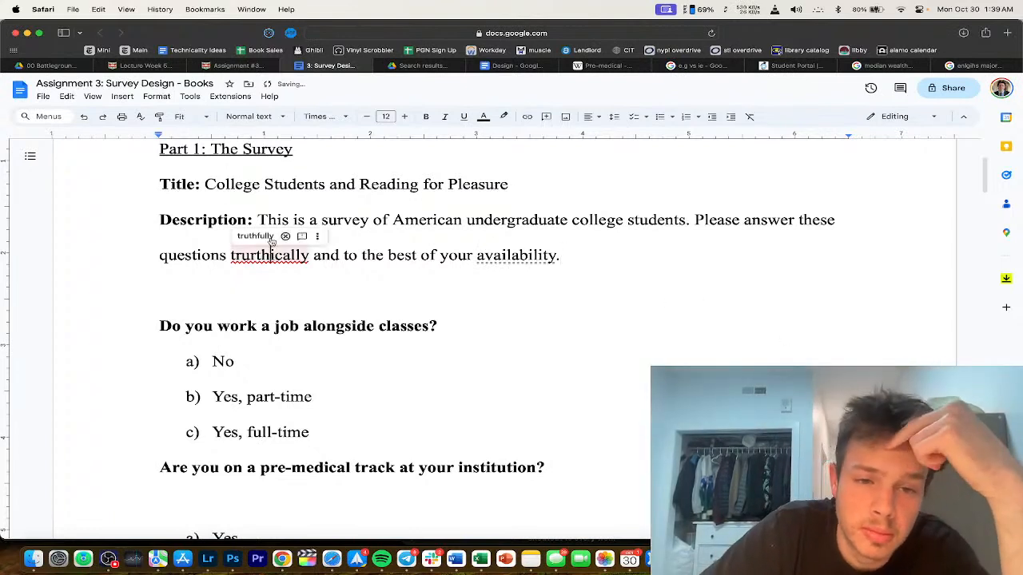
{"action": "left_click", "coordinate": [256, 236]}
{"action": "left_click_drag", "start_coordinate": [473, 256], "coordinate": [568, 258]}
{"action": "type", "text": "ability."}
Step: Review the Canvas grading rubric, then return and select the description paragraph
{"action": "scroll", "coordinate": [306, 290], "scroll_direction": "up", "scroll_amount": 5}
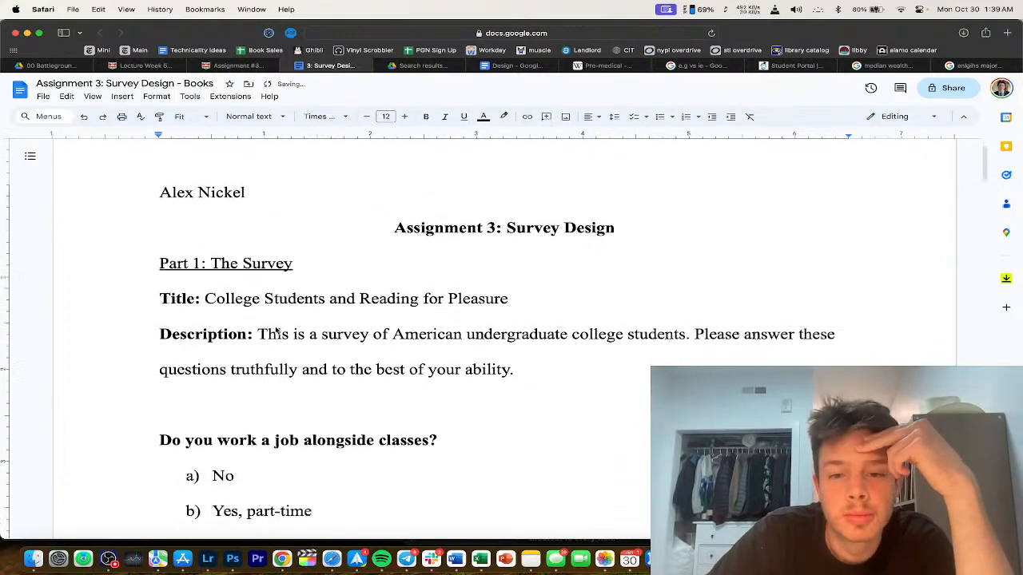
{"action": "key", "text": "ctrl+shift+Tab"}
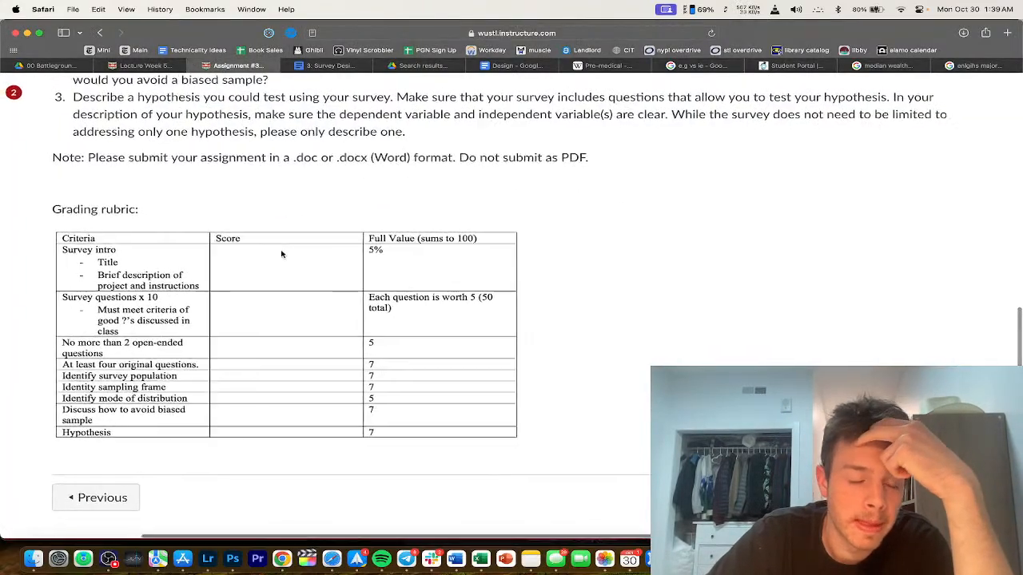
{"action": "scroll", "coordinate": [282, 254], "scroll_direction": "left", "scroll_amount": 2}
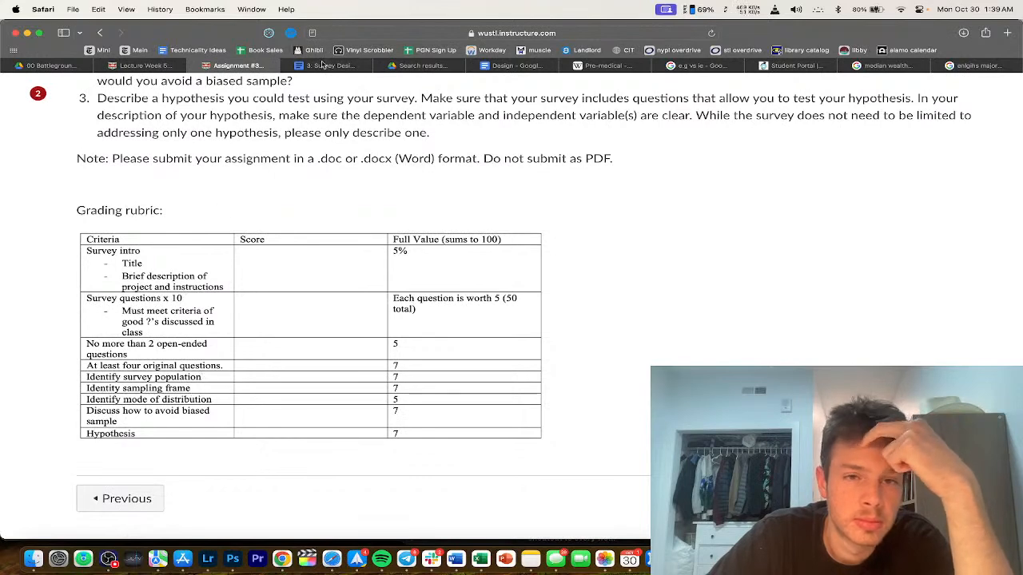
{"action": "key", "text": "ctrl+Tab"}
{"action": "triple_click", "coordinate": [387, 320]}
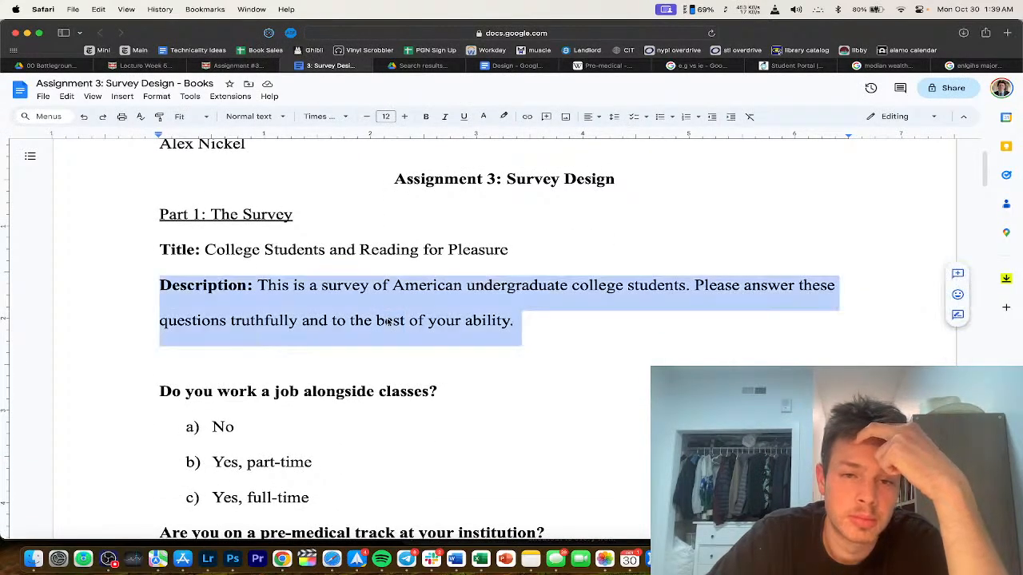
Step: Try rewording the title as 'Reading for Pleasure Among College Students'
{"action": "left_click", "coordinate": [381, 370]}
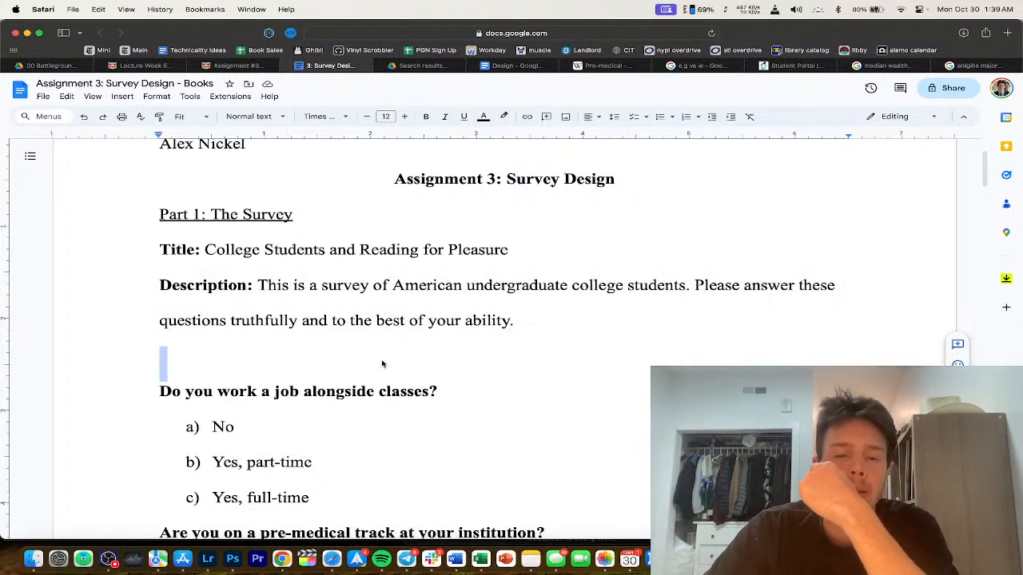
{"action": "scroll", "coordinate": [383, 364], "scroll_direction": "up", "scroll_amount": 3}
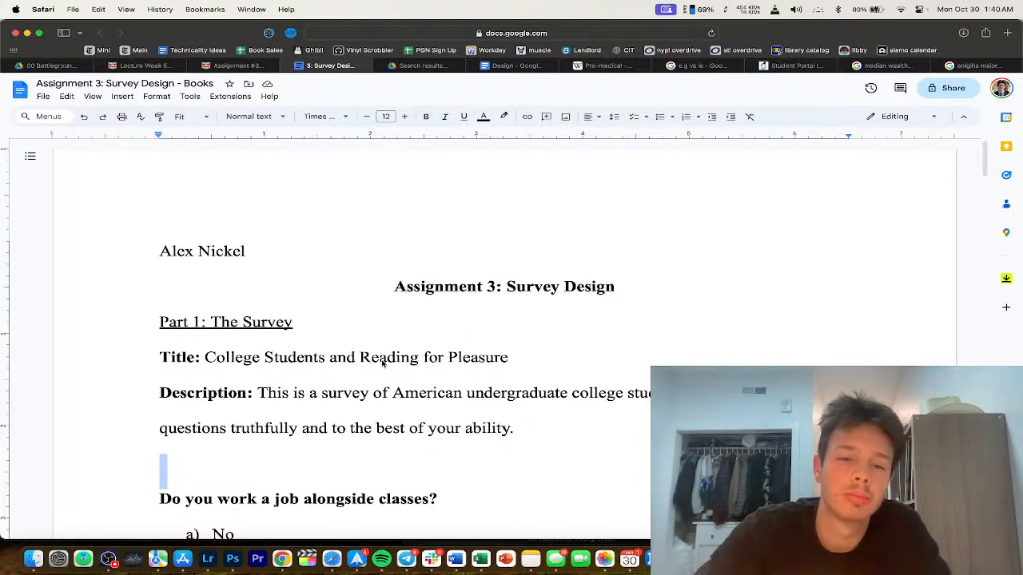
{"action": "scroll", "coordinate": [239, 315], "scroll_direction": "down", "scroll_amount": 3}
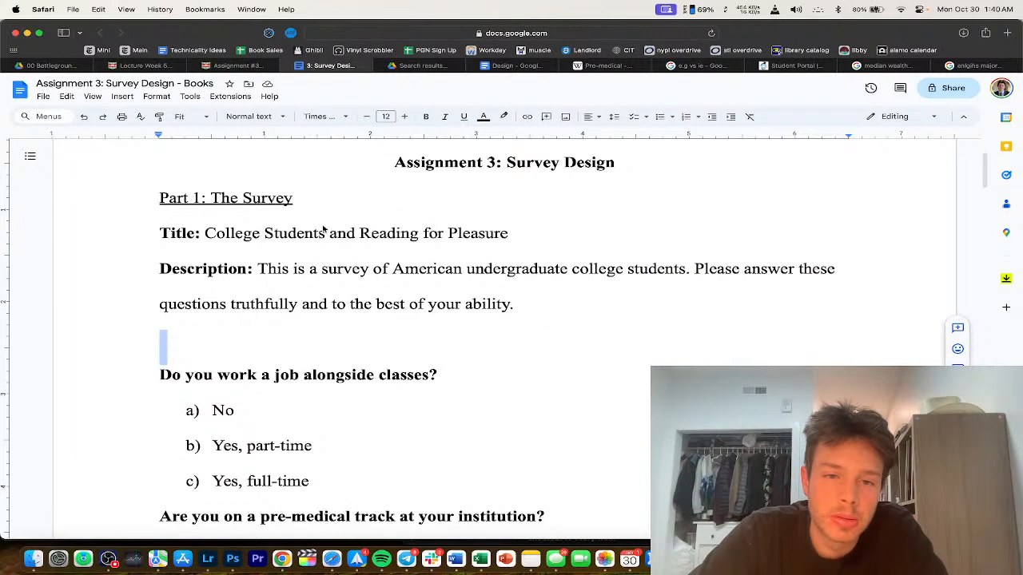
{"action": "left_click", "coordinate": [326, 233]}
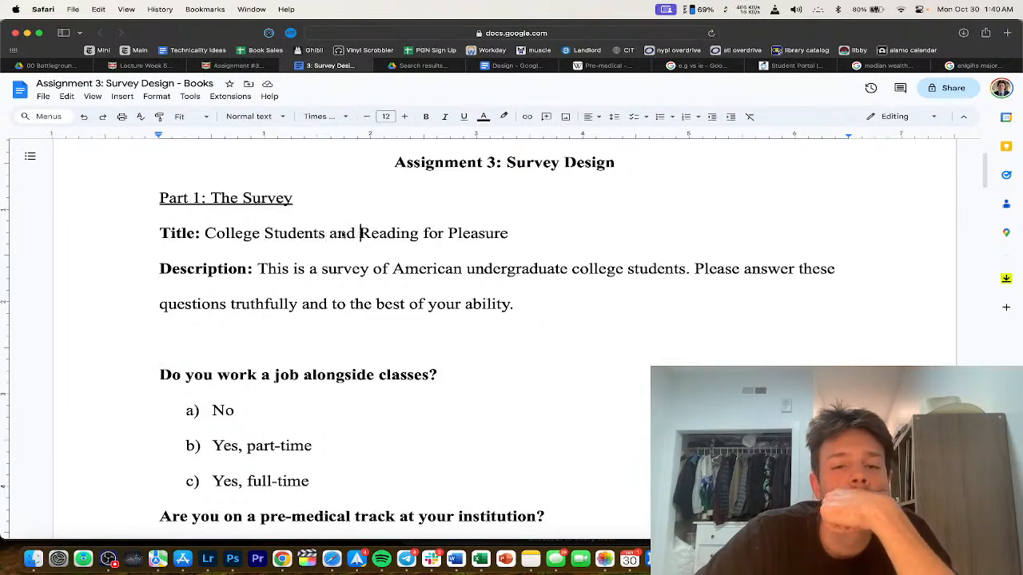
{"action": "left_click_drag", "start_coordinate": [360, 232], "coordinate": [206, 233]}
{"action": "scroll", "coordinate": [414, 262], "scroll_direction": "down", "scroll_amount": 1}
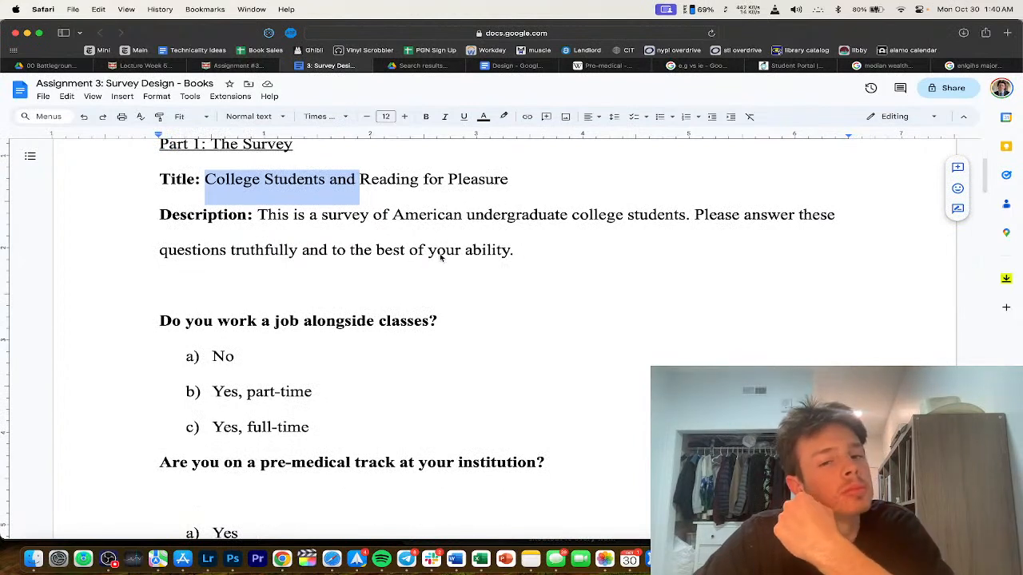
{"action": "key", "text": "BackSpace"}
{"action": "left_click", "coordinate": [418, 179]}
{"action": "type", "text": "A"}
{"action": "key", "text": "BackSpace"}
{"action": "type", "text": "Among Co"}
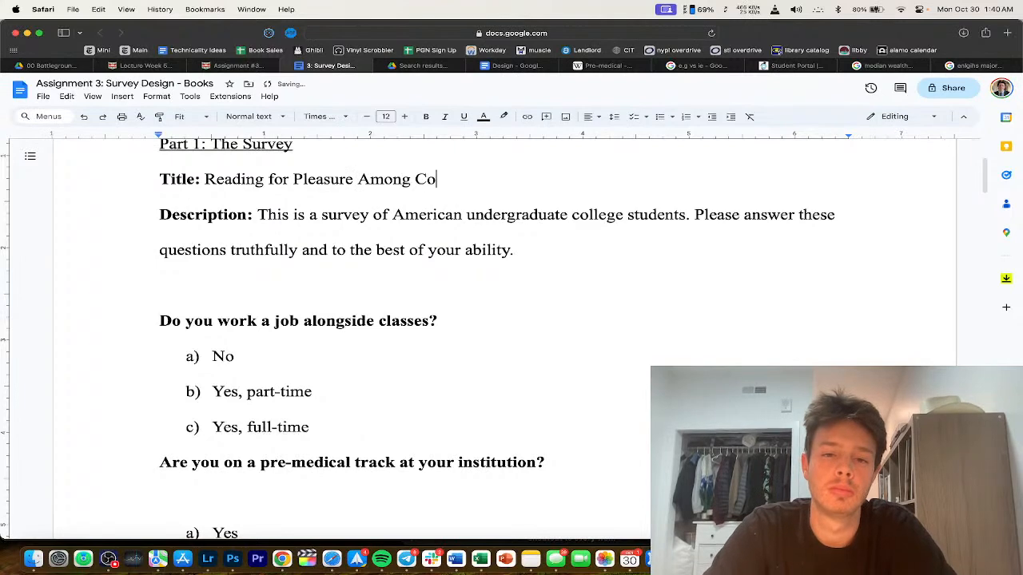
{"action": "type", "text": "llege Stdu"}
{"action": "key", "text": "BackSpace"}
{"action": "key", "text": "BackSpace"}
{"action": "type", "text": "ud"}
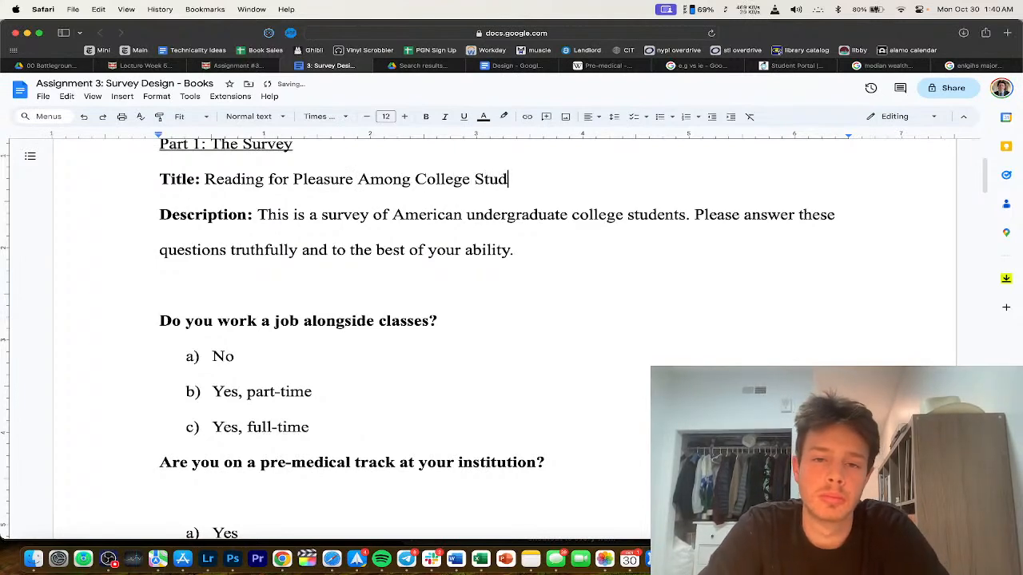
{"action": "type", "text": "ents"}
Step: Revert to 'College Students and Reading for Pleasure' on one title line, with 'College Students' unbolded
{"action": "scroll", "coordinate": [461, 271], "scroll_direction": "up", "scroll_amount": 3}
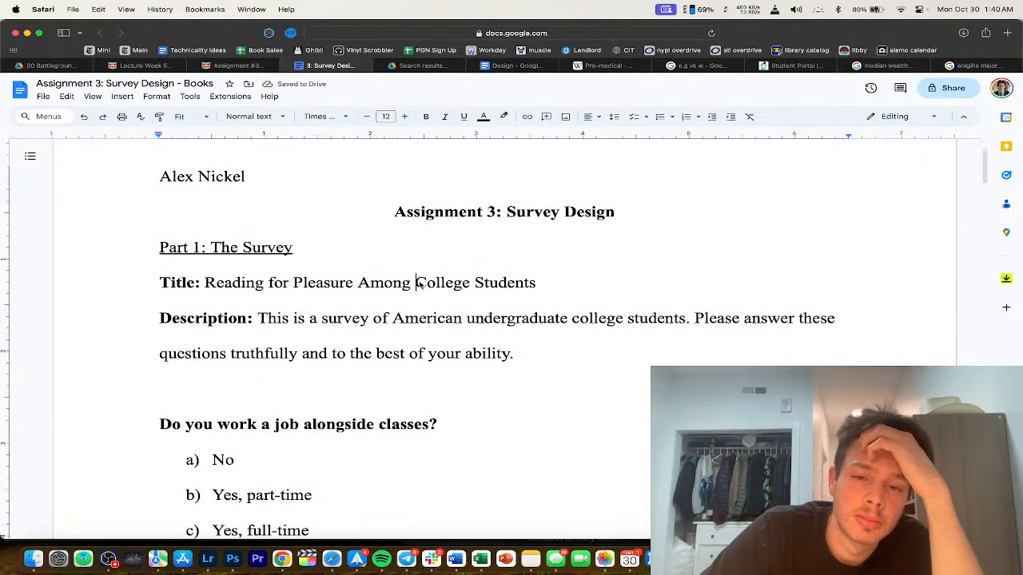
{"action": "left_click_drag", "start_coordinate": [416, 283], "coordinate": [524, 280]}
{"action": "key", "text": "BackSpace"}
{"action": "key", "text": "BackSpace"}
{"action": "key", "text": "Return"}
{"action": "left_click", "coordinate": [206, 283]}
{"action": "key", "text": "super+z"}
{"action": "key", "text": "super+shift+z"}
{"action": "key", "text": "super+z"}
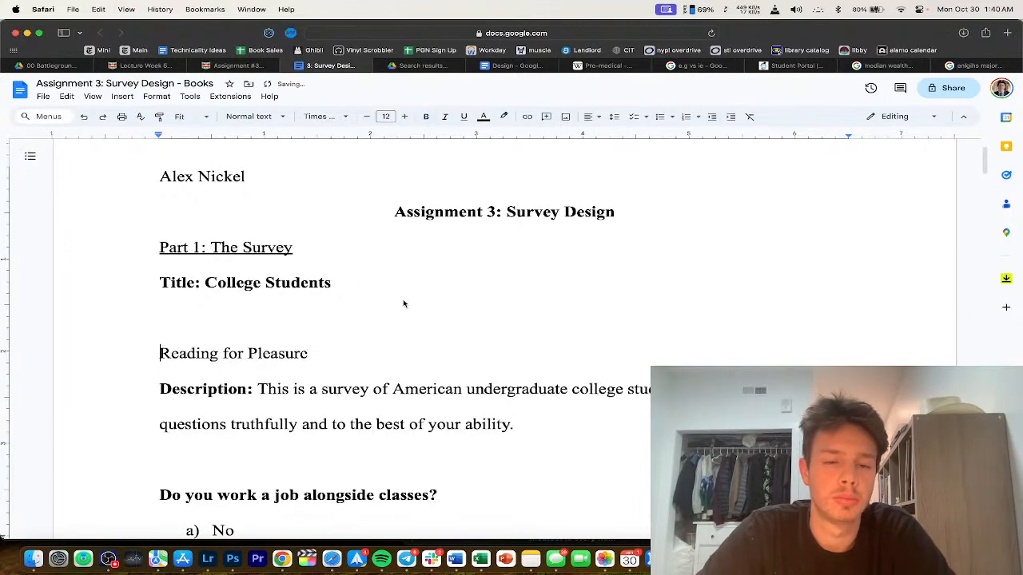
{"action": "left_click_drag", "start_coordinate": [347, 286], "coordinate": [205, 283]}
{"action": "key", "text": "super+b"}
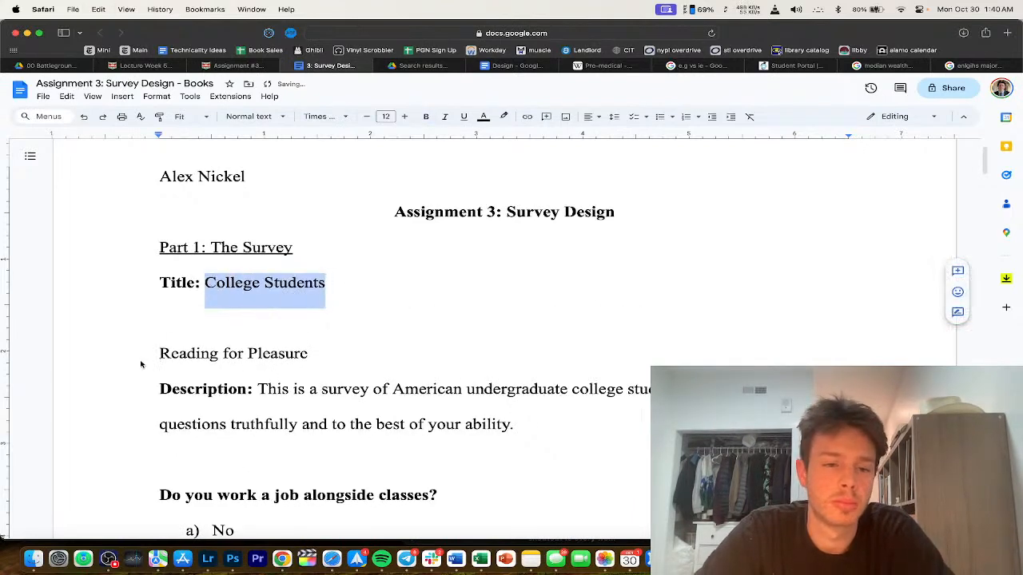
{"action": "left_click", "coordinate": [160, 354]}
{"action": "key", "text": "BackSpace"}
{"action": "key", "text": "BackSpace"}
{"action": "type", "text": "and Reading for Pleasure"}
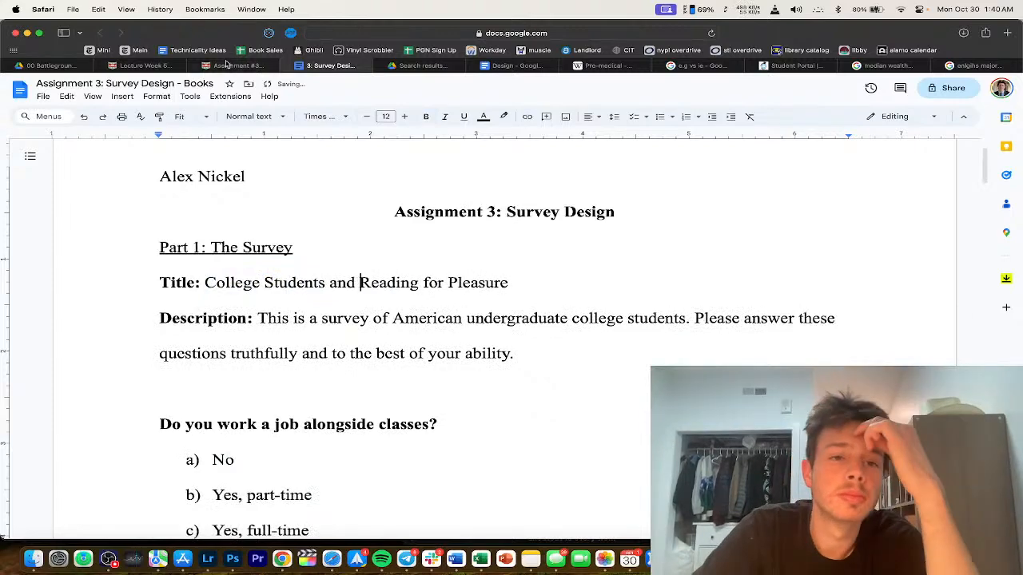
Step: Check the Canvas assignment instructions and return to the survey document
{"action": "left_click", "coordinate": [232, 65]}
{"action": "scroll", "coordinate": [236, 328], "scroll_direction": "left", "scroll_amount": 3}
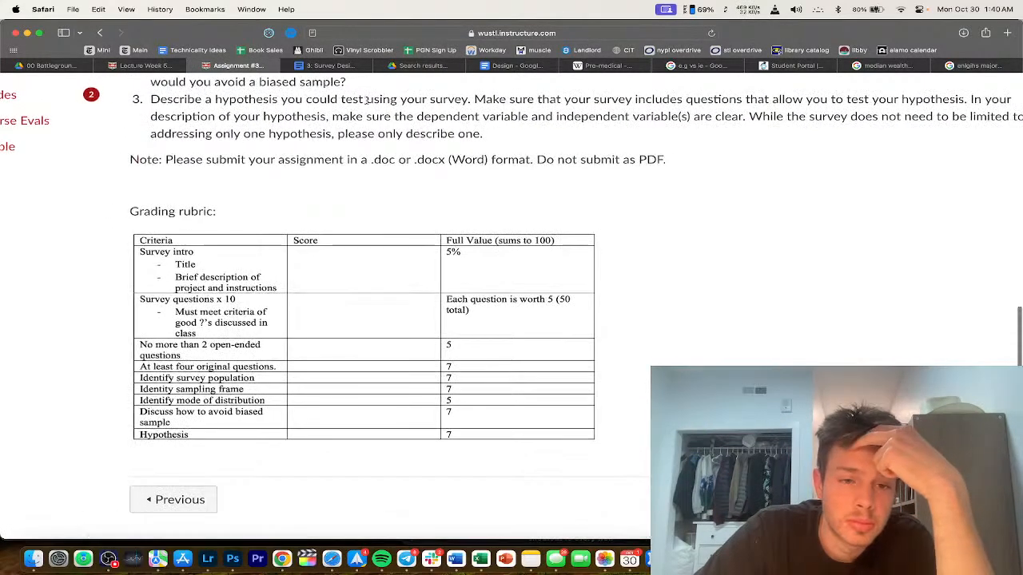
{"action": "left_click", "coordinate": [342, 66]}
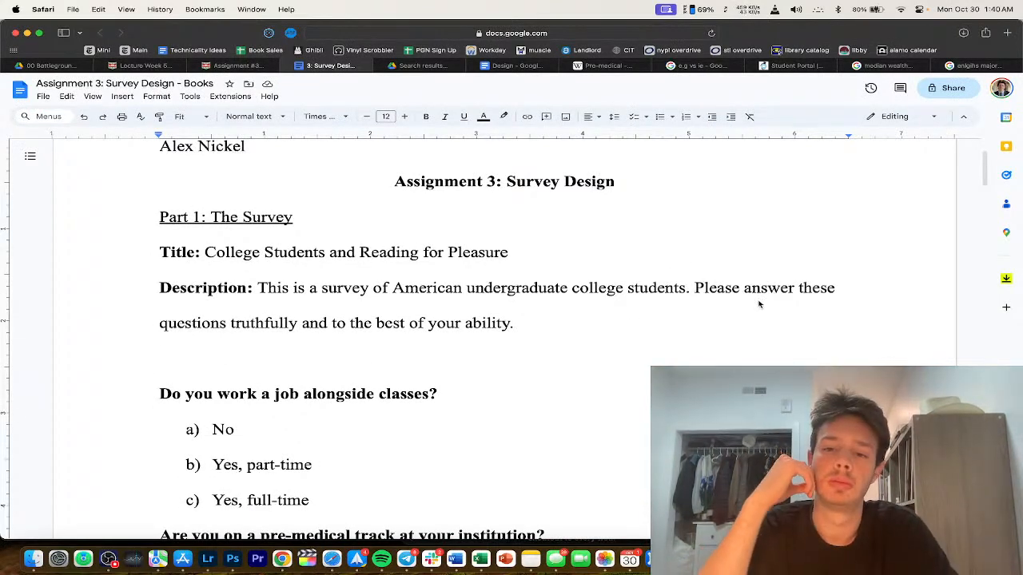
Step: Continue the first description sentence with '’ tendencies to read for pleasure (i.e.'
{"action": "key", "text": "BackSpace"}
{"action": "key", "text": "BackSpace"}
{"action": "type", "text": "' t"}
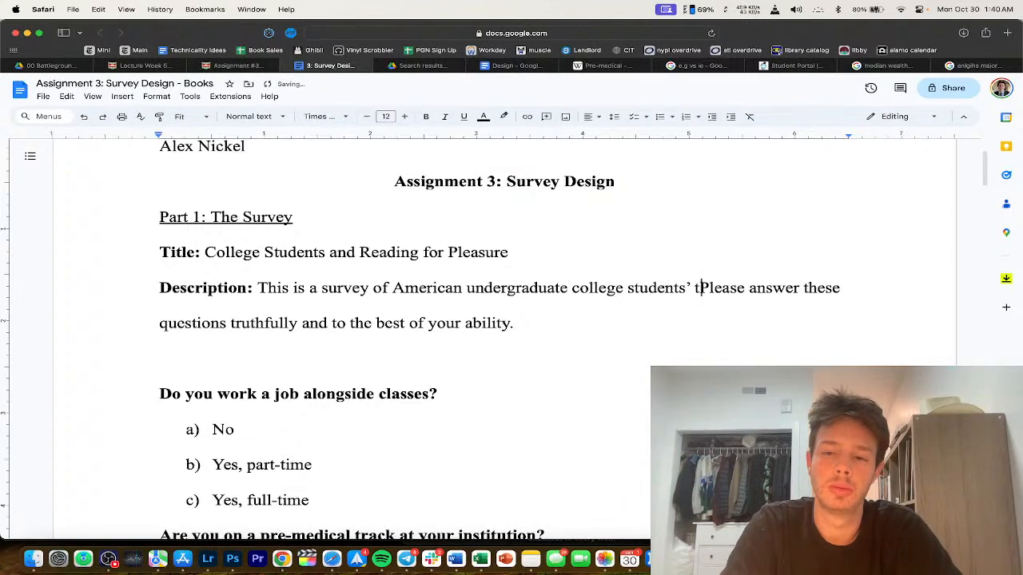
{"action": "type", "text": "endency"}
{"action": "key", "text": "BackSpace"}
{"action": "type", "text": "ies to read for pleasure (e.g"}
{"action": "key", "text": "BackSpace"}
{"action": "key", "text": "BackSpace"}
{"action": "key", "text": "BackSpace"}
{"action": "type", "text": "i.e."}
{"action": "key", "text": "BackSpace"}
{"action": "key", "text": "BackSpace"}
{"action": "type", "text": "e."}
Step: Finish it with 'not for a college course or job).' and delete the blank line below
{"action": "scroll", "coordinate": [743, 348], "scroll_direction": "down", "scroll_amount": 10}
{"action": "scroll", "coordinate": [743, 348], "scroll_direction": "down", "scroll_amount": 15}
{"action": "scroll", "coordinate": [742, 347], "scroll_direction": "up", "scroll_amount": 3}
{"action": "type", "text": "not for a college "}
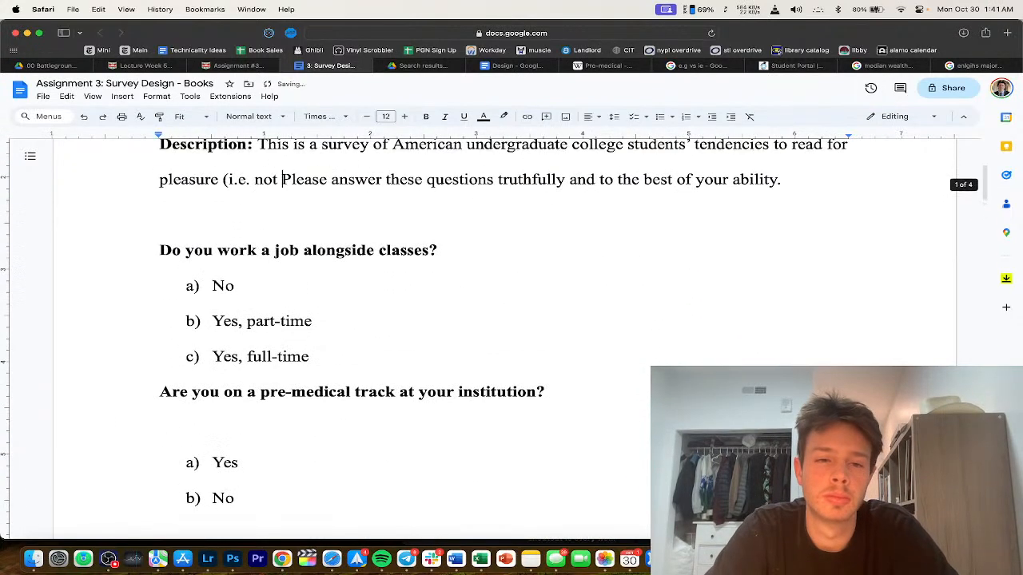
{"action": "type", "text": "course or job)"}
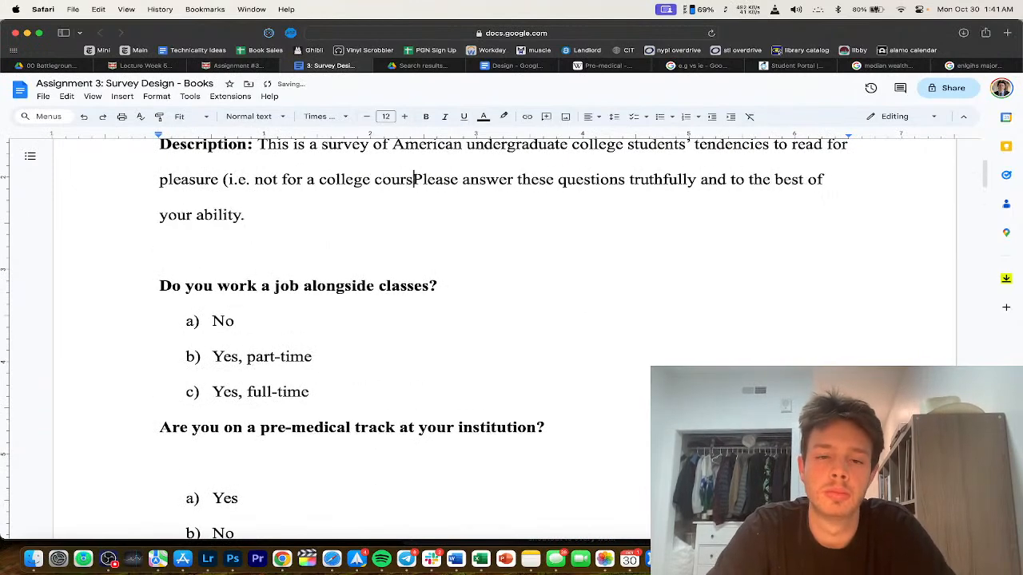
{"action": "type", "text": "."}
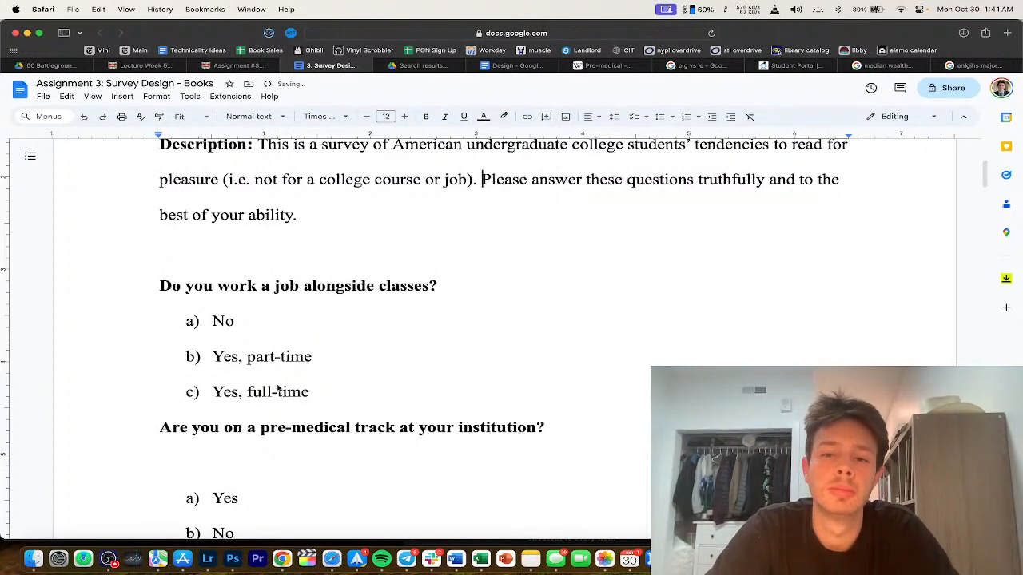
{"action": "key", "text": "BackSpace"}
{"action": "scroll", "coordinate": [296, 297], "scroll_direction": "up", "scroll_amount": 5}
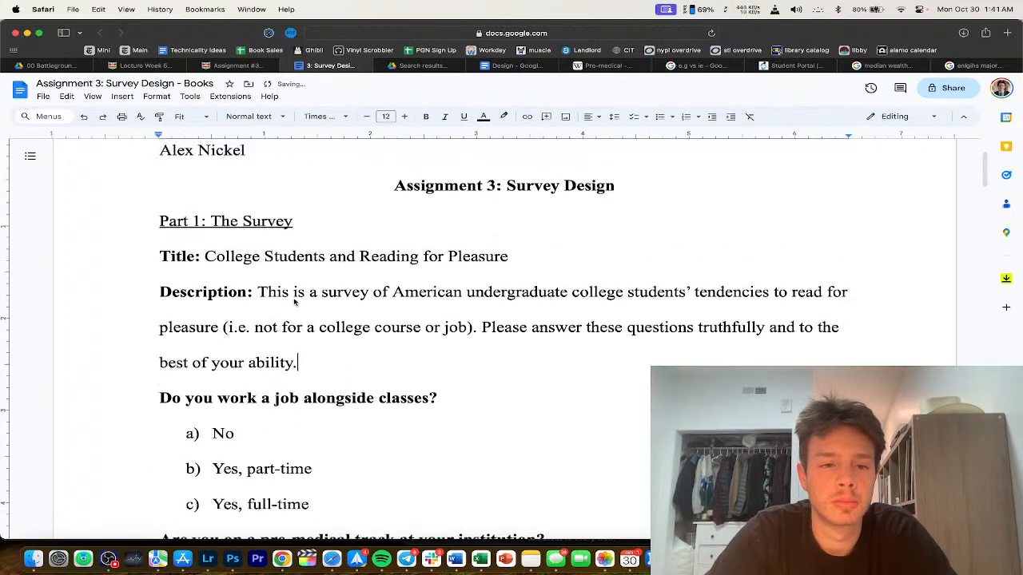
{"action": "scroll", "coordinate": [432, 368], "scroll_direction": "down", "scroll_amount": 1}
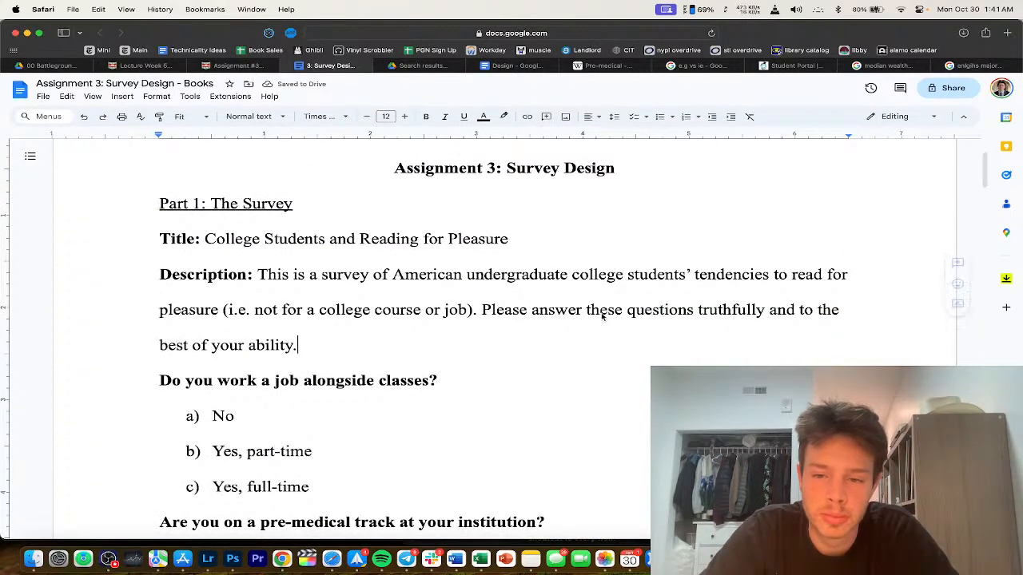
{"action": "scroll", "coordinate": [446, 355], "scroll_direction": "down", "scroll_amount": 1}
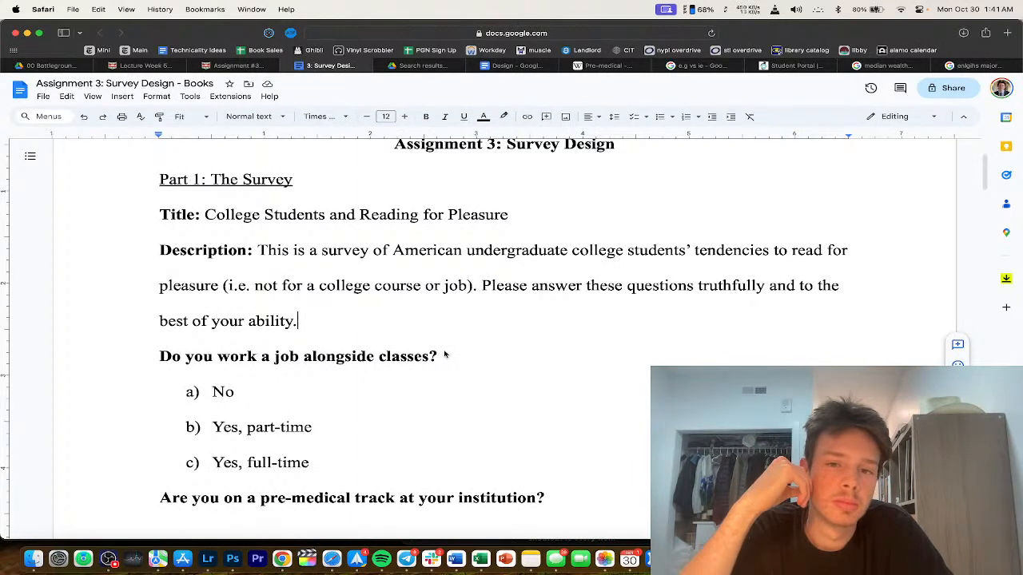
{"action": "scroll", "coordinate": [445, 355], "scroll_direction": "up", "scroll_amount": 3}
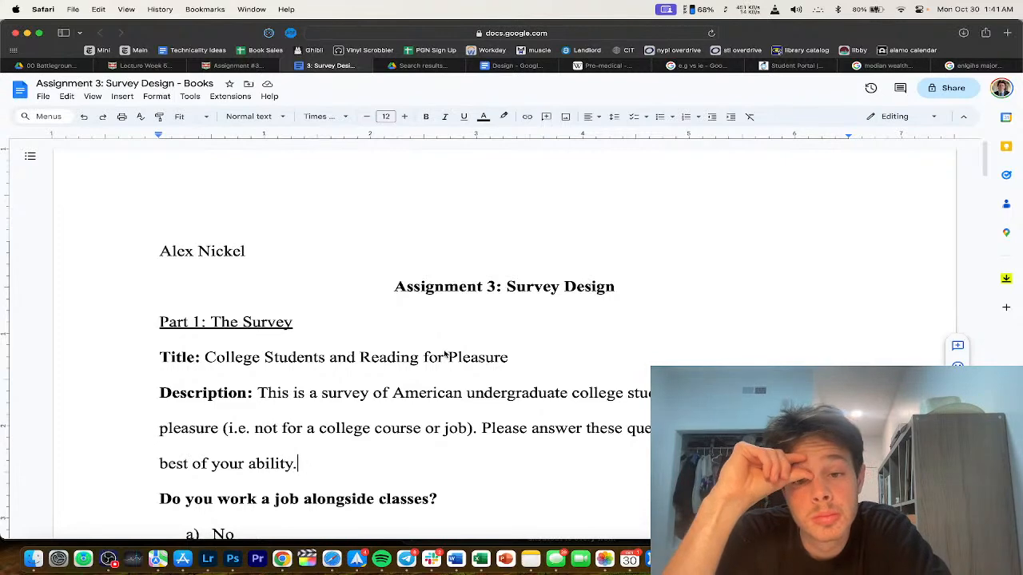
{"action": "scroll", "coordinate": [340, 356], "scroll_direction": "down", "scroll_amount": 3}
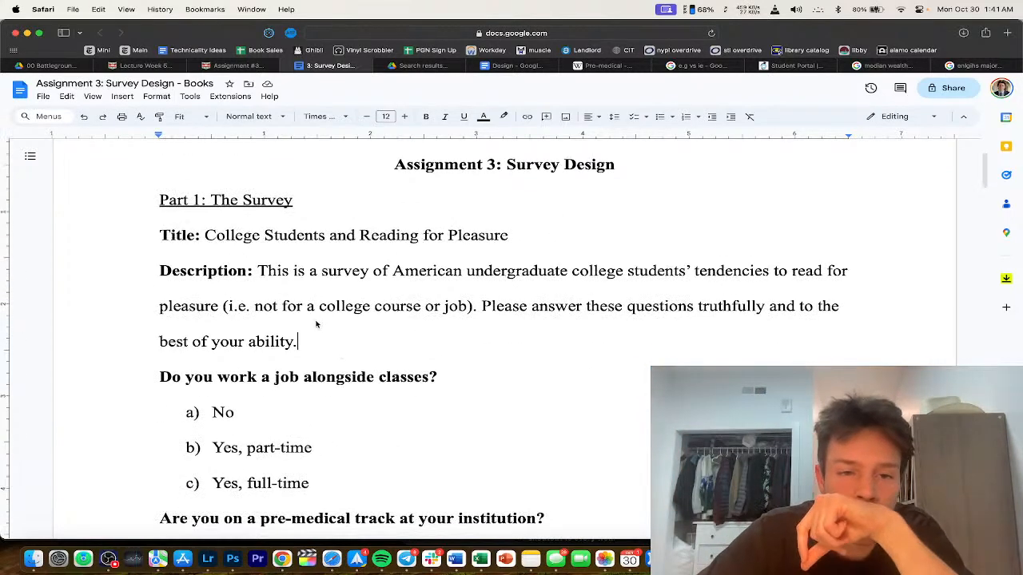
{"action": "left_click", "coordinate": [571, 270], "text": "shift"}
Step: Select and review the Part 1 assignment description text
{"action": "left_click", "coordinate": [571, 271]}
{"action": "scroll", "coordinate": [480, 256], "scroll_direction": "down", "scroll_amount": 1}
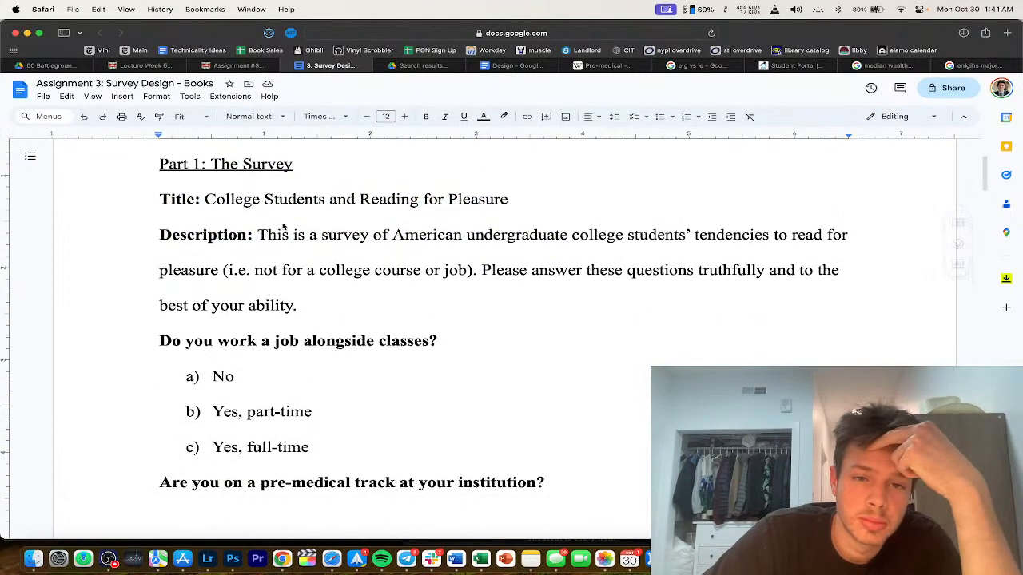
{"action": "left_click_drag", "start_coordinate": [268, 235], "coordinate": [373, 236]}
{"action": "left_click_drag", "start_coordinate": [484, 246], "coordinate": [540, 240]}
{"action": "left_click", "coordinate": [539, 238]}
{"action": "scroll", "coordinate": [541, 256], "scroll_direction": "down", "scroll_amount": 1}
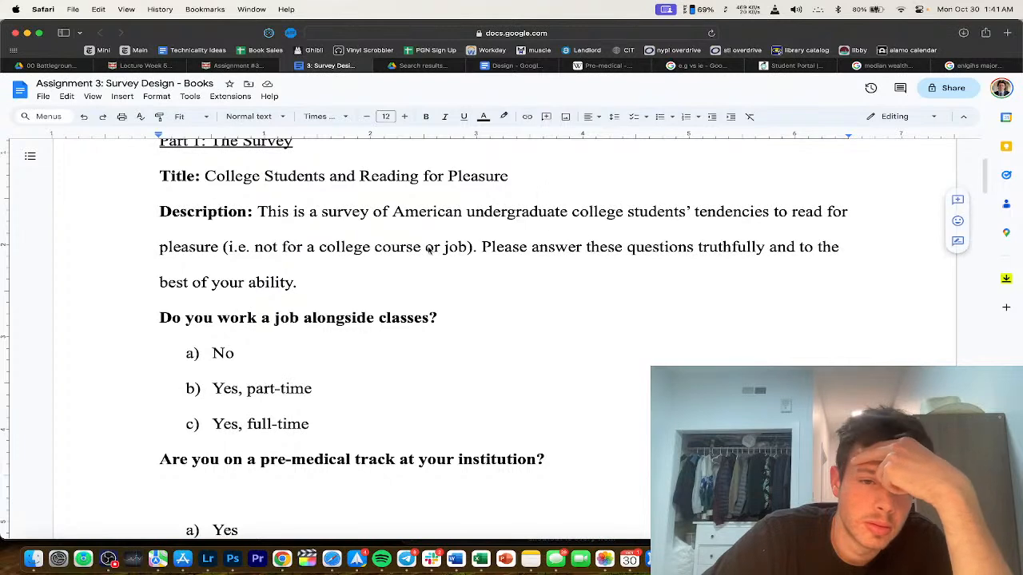
{"action": "scroll", "coordinate": [538, 212], "scroll_direction": "down", "scroll_amount": 1}
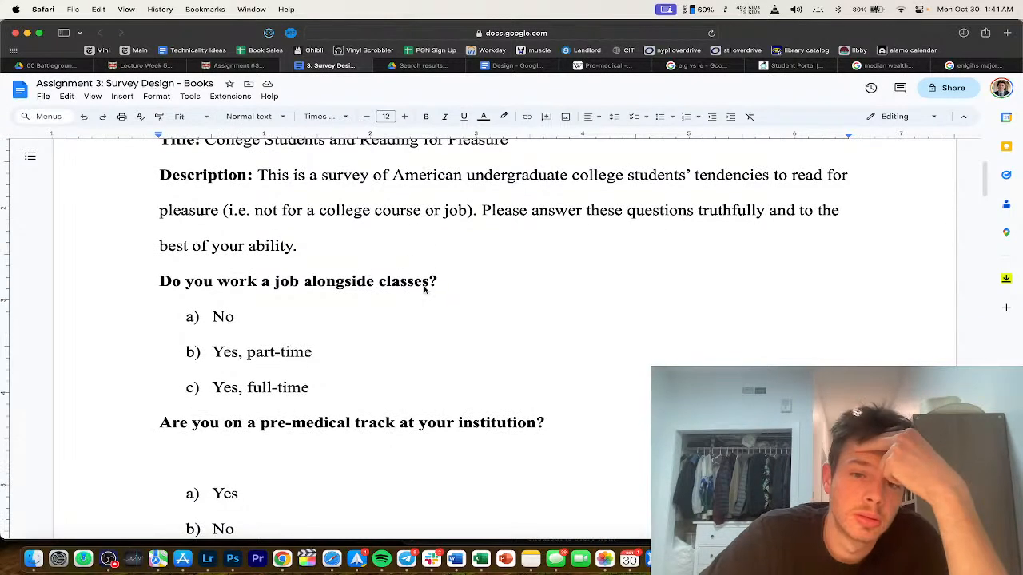
{"action": "scroll", "coordinate": [395, 246], "scroll_direction": "up", "scroll_amount": 2}
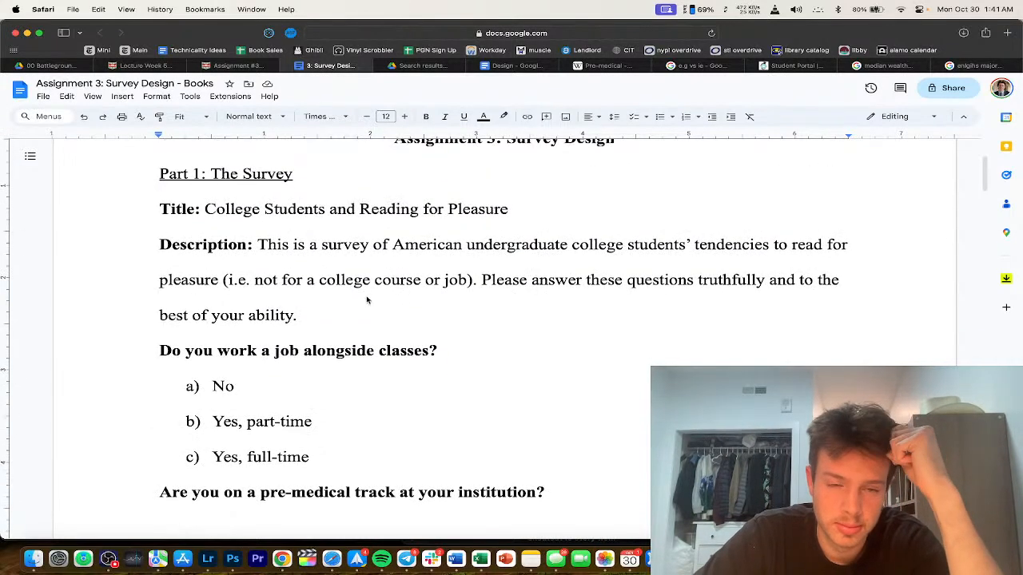
{"action": "scroll", "coordinate": [335, 312], "scroll_direction": "up", "scroll_amount": 4}
{"action": "scroll", "coordinate": [320, 383], "scroll_direction": "down", "scroll_amount": 3}
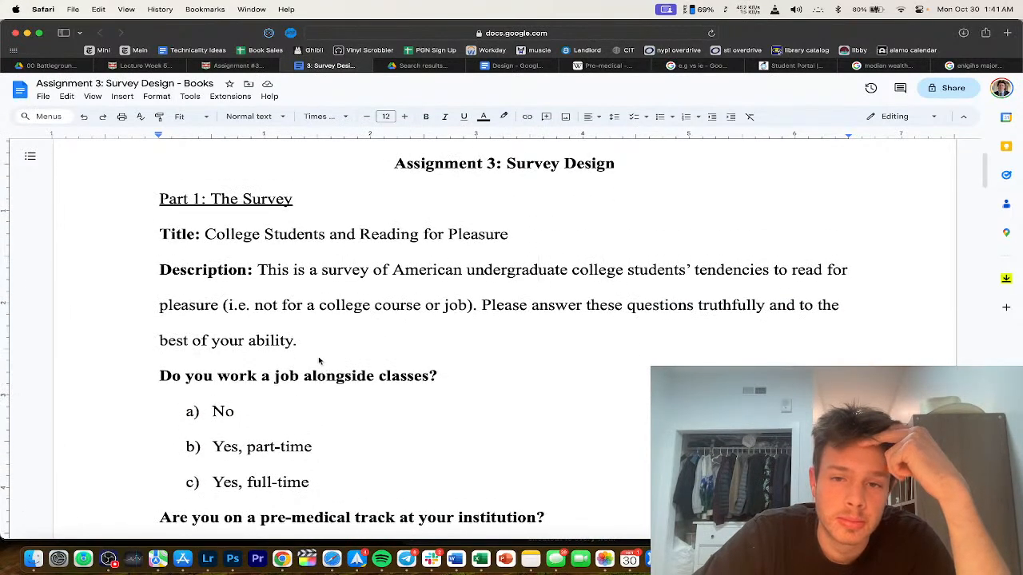
{"action": "scroll", "coordinate": [319, 360], "scroll_direction": "down", "scroll_amount": 1}
{"action": "left_click_drag", "start_coordinate": [158, 176], "coordinate": [354, 280]}
{"action": "left_click", "coordinate": [355, 277]}
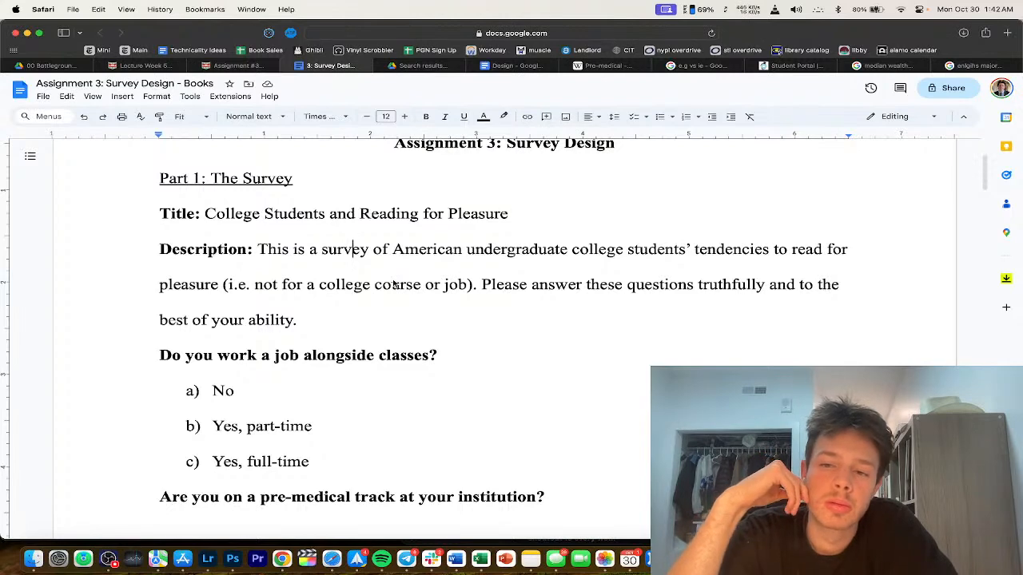
Step: Select the job question line and check the assignment's grading rubric, then return to the survey
{"action": "scroll", "coordinate": [394, 285], "scroll_direction": "down", "scroll_amount": 3}
{"action": "triple_click", "coordinate": [257, 231]}
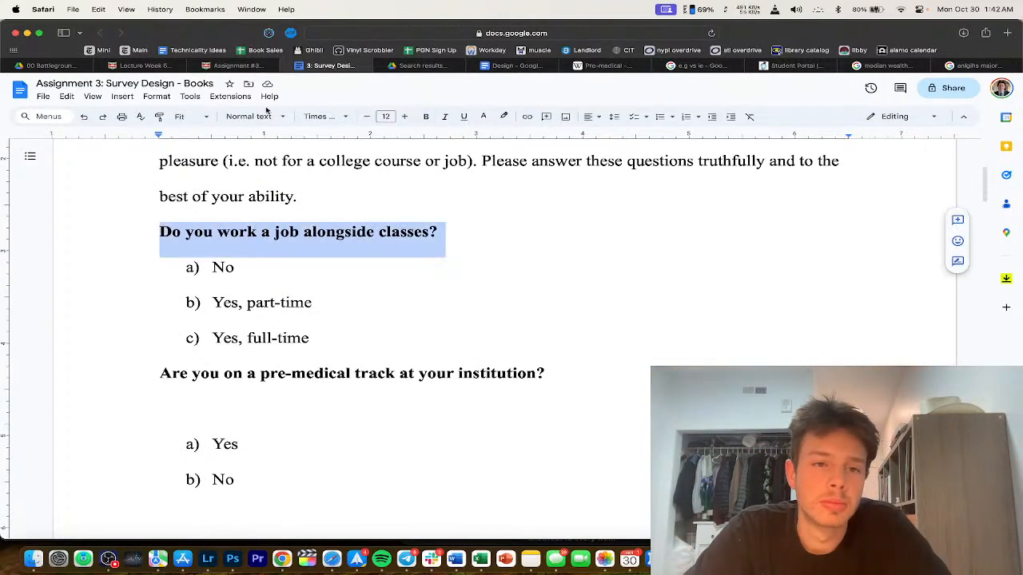
{"action": "left_click", "coordinate": [235, 65]}
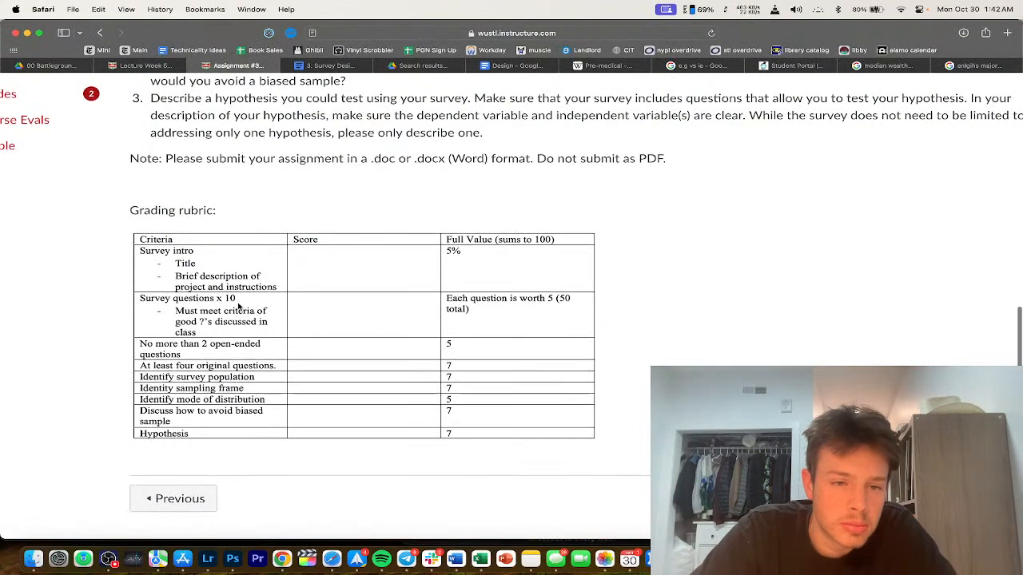
{"action": "left_click", "coordinate": [323, 65]}
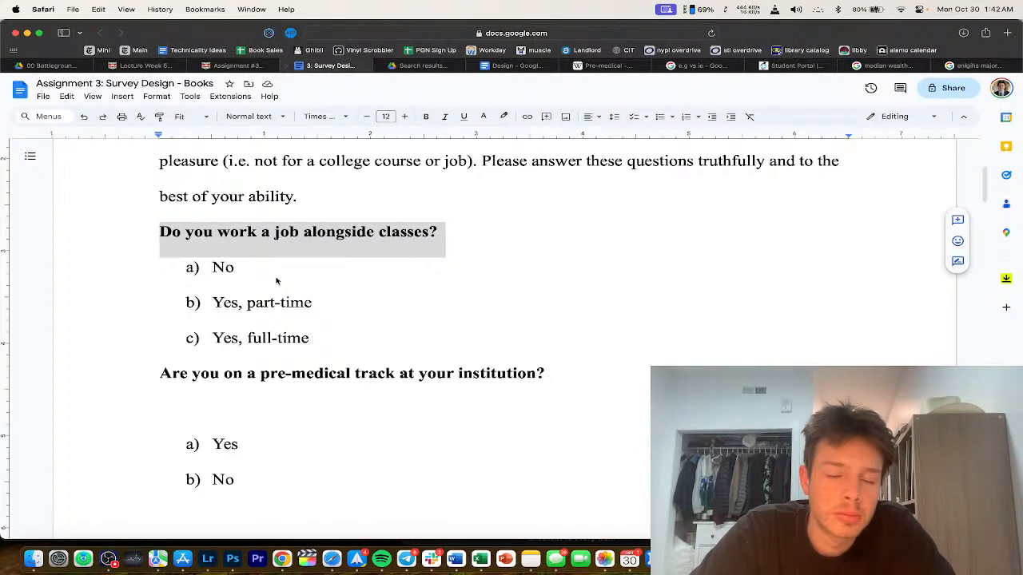
{"action": "left_click", "coordinate": [277, 280]}
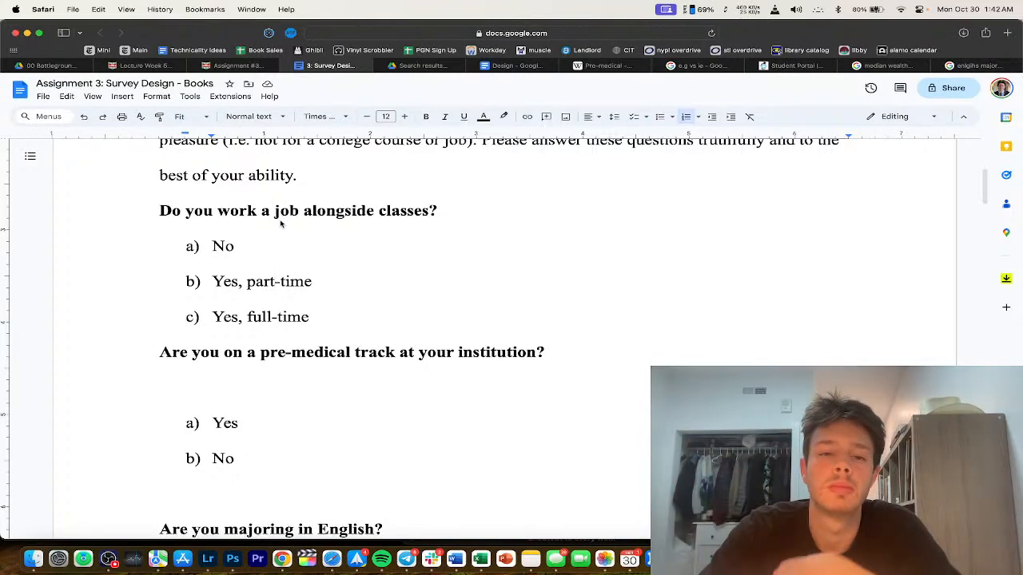
Step: Add 'college' before classes in the job question and remove the hyphens in part-time and full-time
{"action": "left_click", "coordinate": [375, 210]}
{"action": "type", "text": "college"}
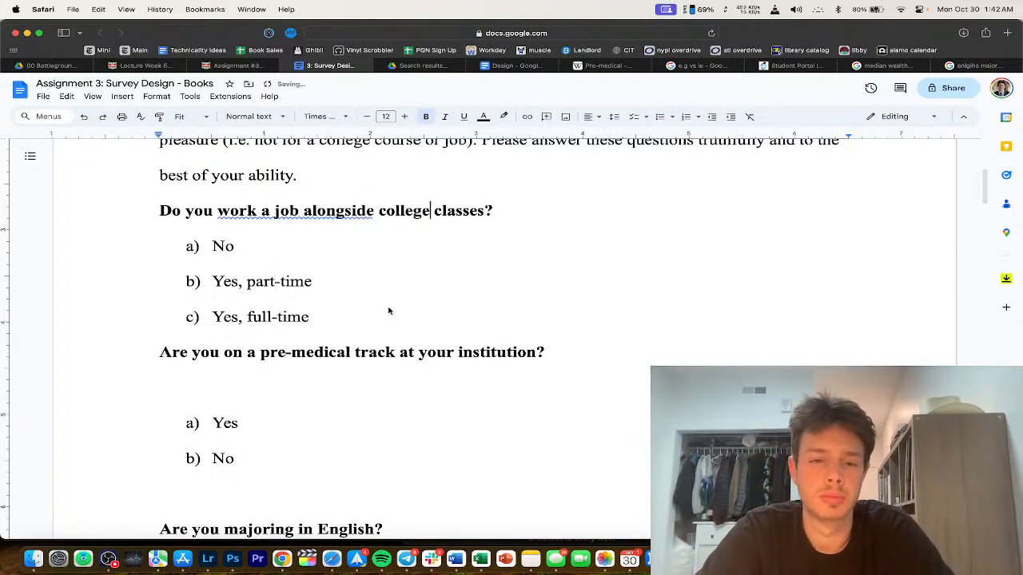
{"action": "scroll", "coordinate": [389, 310], "scroll_direction": "down", "scroll_amount": 2}
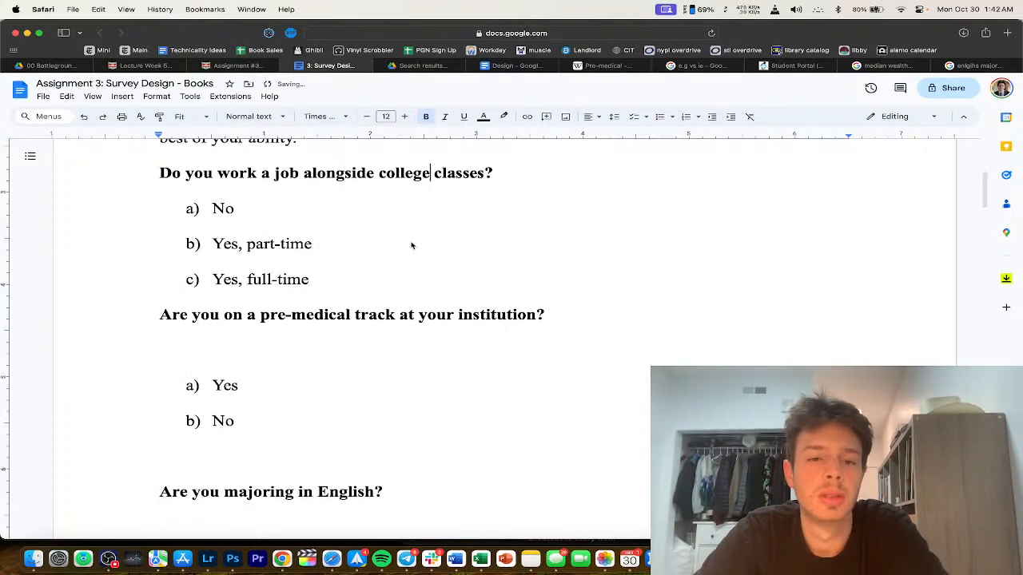
{"action": "scroll", "coordinate": [290, 270], "scroll_direction": "down", "scroll_amount": 1}
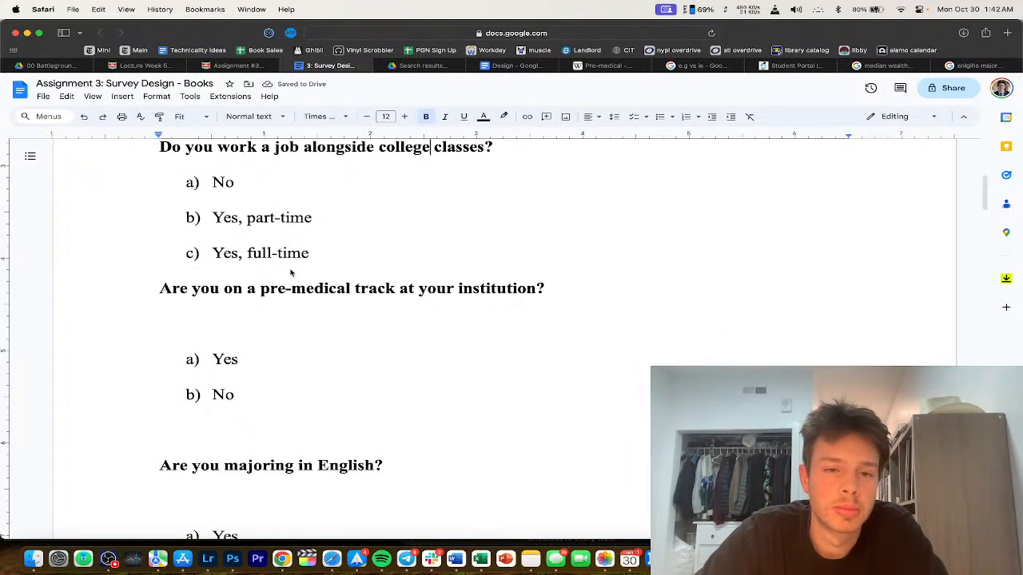
{"action": "left_click", "coordinate": [280, 220]}
{"action": "key", "text": "BackSpace"}
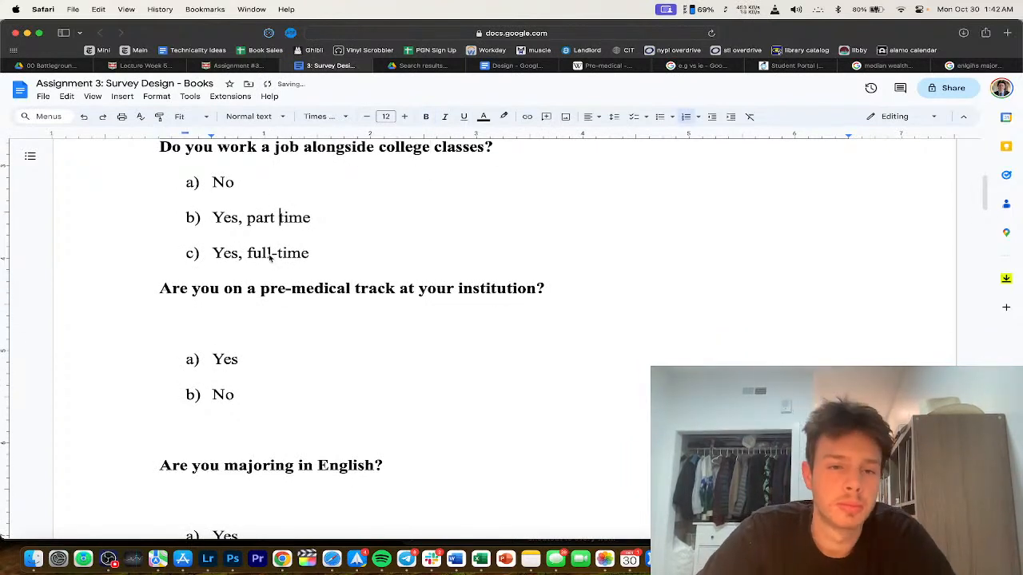
{"action": "key", "text": "BackSpace"}
Step: Delete the blank lines under the pre-medical question, the No answer, and the English question
{"action": "scroll", "coordinate": [285, 304], "scroll_direction": "down", "scroll_amount": 1}
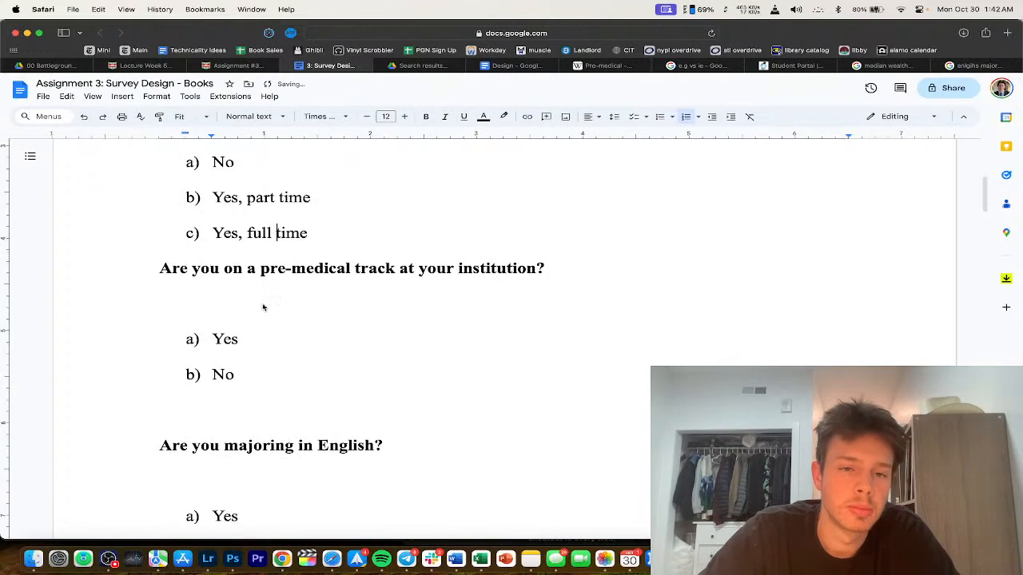
{"action": "left_click", "coordinate": [255, 304]}
{"action": "key", "text": "BackSpace"}
{"action": "scroll", "coordinate": [234, 311], "scroll_direction": "up", "scroll_amount": 3}
{"action": "scroll", "coordinate": [251, 388], "scroll_direction": "down", "scroll_amount": 2}
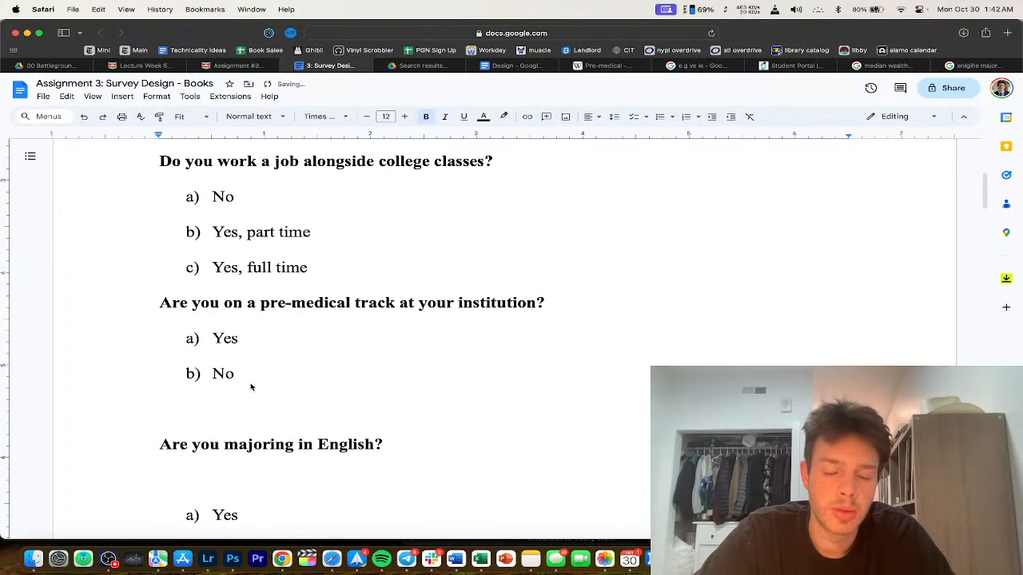
{"action": "left_click", "coordinate": [251, 389]}
{"action": "key", "text": "BackSpace"}
{"action": "scroll", "coordinate": [249, 450], "scroll_direction": "down", "scroll_amount": 2}
{"action": "left_click", "coordinate": [222, 348]}
{"action": "key", "text": "BackSpace"}
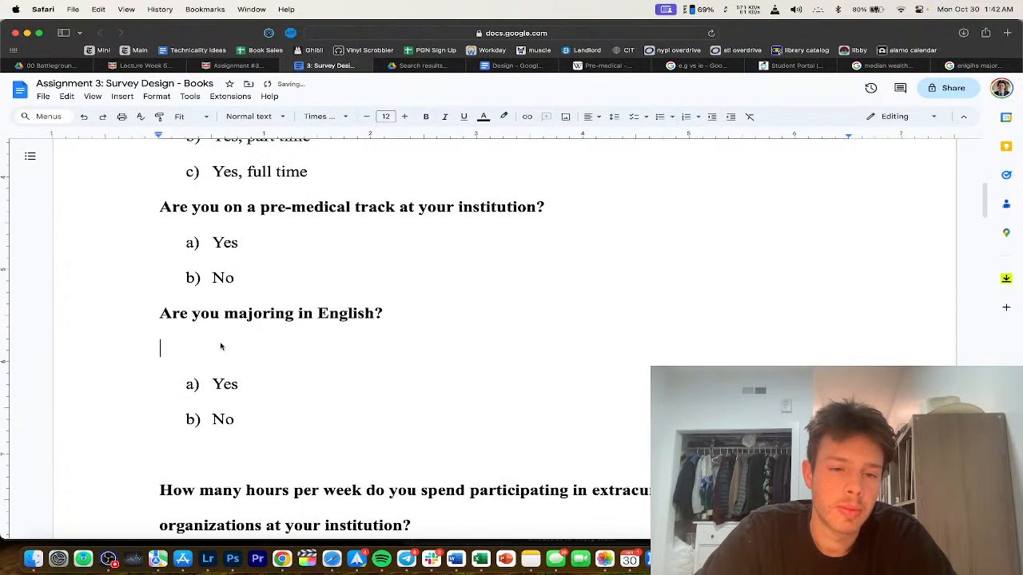
{"action": "key", "text": "BackSpace"}
Step: Delete the blank lines above and below the extracurricular hours question
{"action": "scroll", "coordinate": [212, 369], "scroll_direction": "down", "scroll_amount": 1}
{"action": "left_click", "coordinate": [207, 385]}
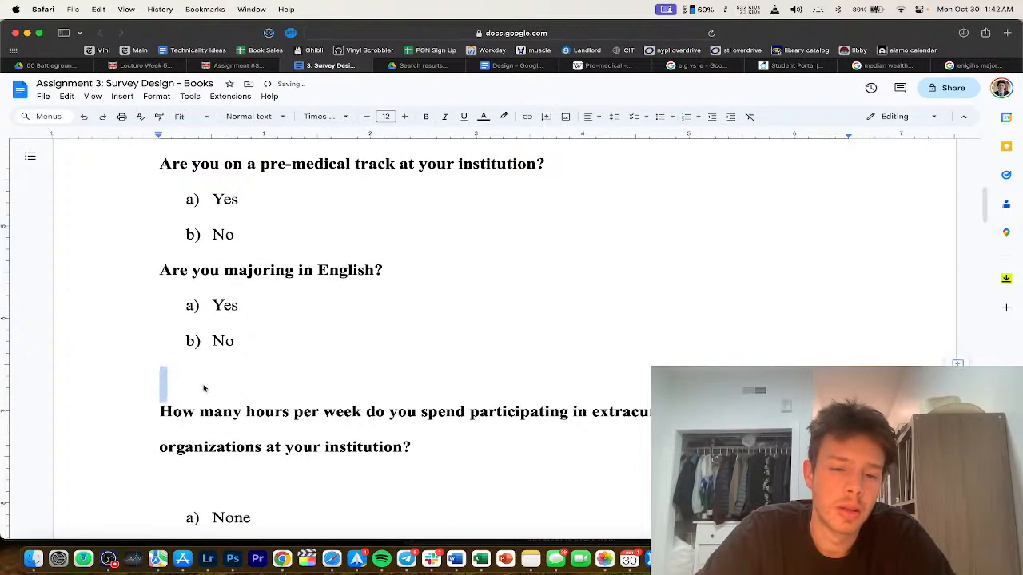
{"action": "key", "text": "BackSpace"}
{"action": "scroll", "coordinate": [314, 420], "scroll_direction": "down", "scroll_amount": 2}
{"action": "scroll", "coordinate": [314, 420], "scroll_direction": "down", "scroll_amount": 2}
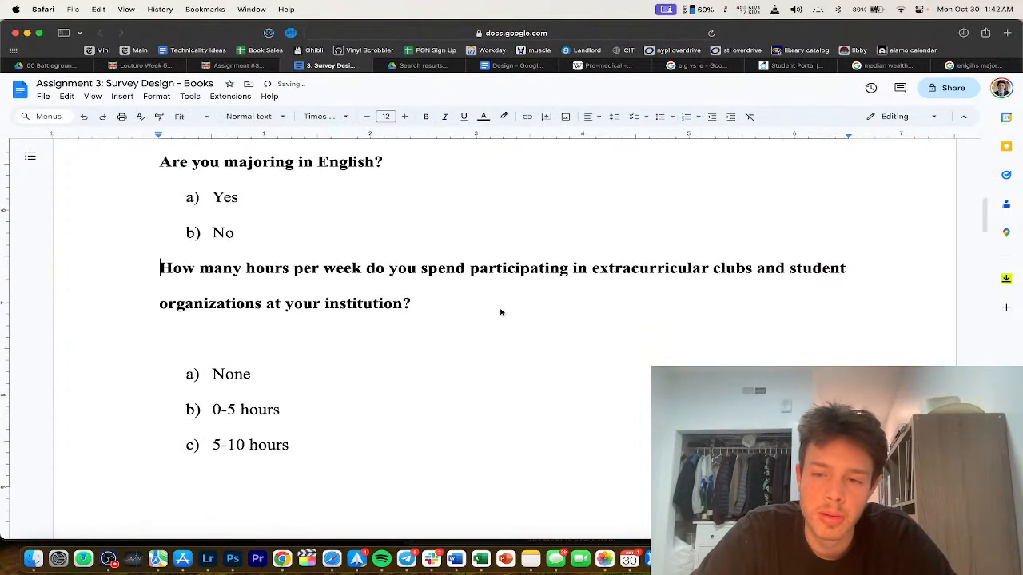
{"action": "left_click", "coordinate": [224, 327]}
{"action": "left_click", "coordinate": [212, 340]}
{"action": "key", "text": "Delete"}
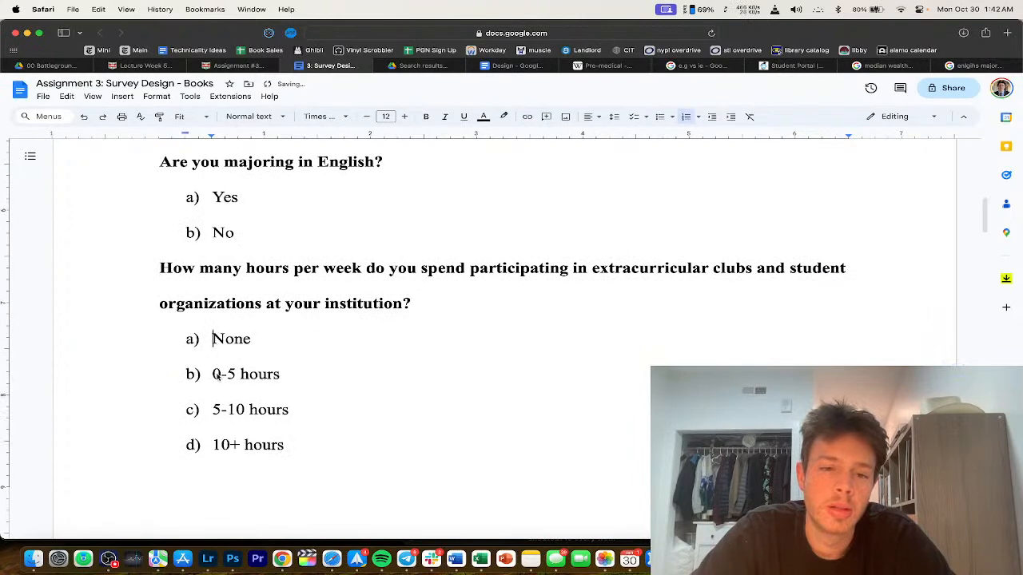
Step: Change option d to '10-15 hours' and add a new option e, '15+ hours'
{"action": "scroll", "coordinate": [220, 381], "scroll_direction": "down", "scroll_amount": 4}
{"action": "scroll", "coordinate": [220, 381], "scroll_direction": "down", "scroll_amount": 1}
{"action": "scroll", "coordinate": [220, 381], "scroll_direction": "up", "scroll_amount": 3}
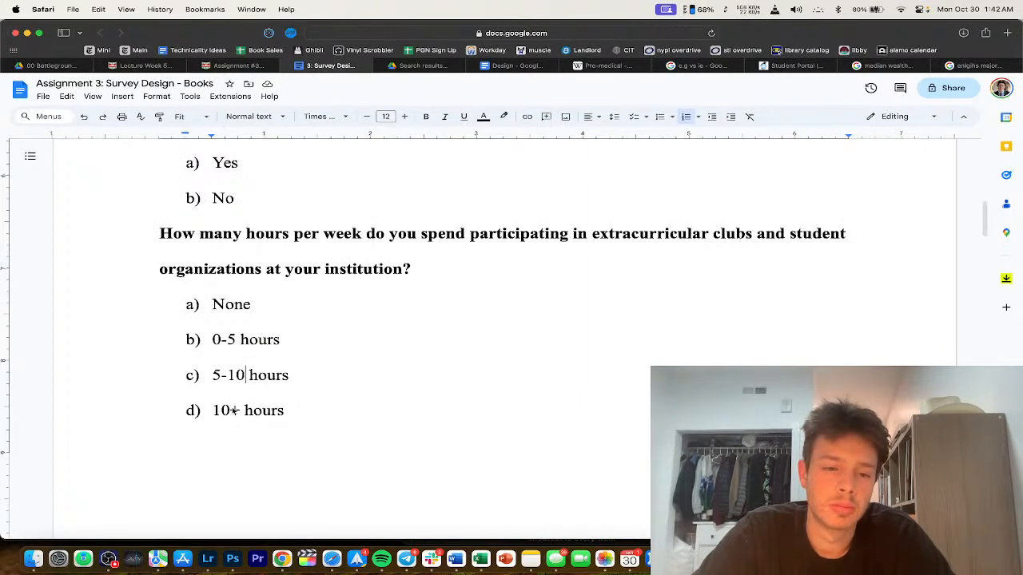
{"action": "scroll", "coordinate": [231, 409], "scroll_direction": "down", "scroll_amount": 8}
{"action": "scroll", "coordinate": [241, 406], "scroll_direction": "up", "scroll_amount": 6}
{"action": "left_click", "coordinate": [241, 405]}
{"action": "key", "text": "BackSpace"}
{"action": "type", "text": "-15"}
{"action": "left_click", "coordinate": [297, 324]}
{"action": "key", "text": "Return"}
{"action": "type", "text": "15+hours"}
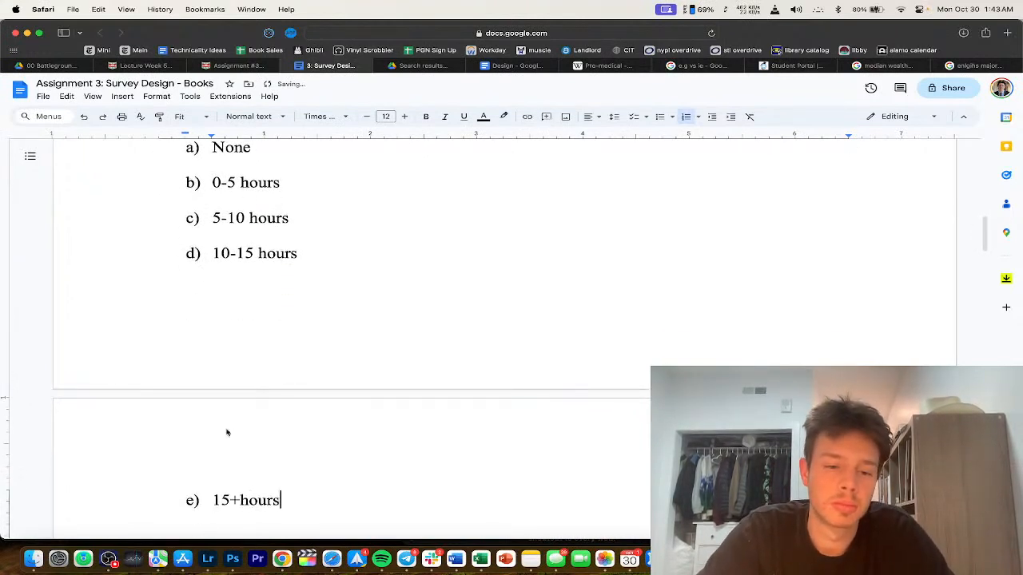
{"action": "left_click", "coordinate": [238, 500]}
Step: Change the hours question's option d back to '10+ hours', dropping the extra option
{"action": "scroll", "coordinate": [338, 484], "scroll_direction": "down", "scroll_amount": 5}
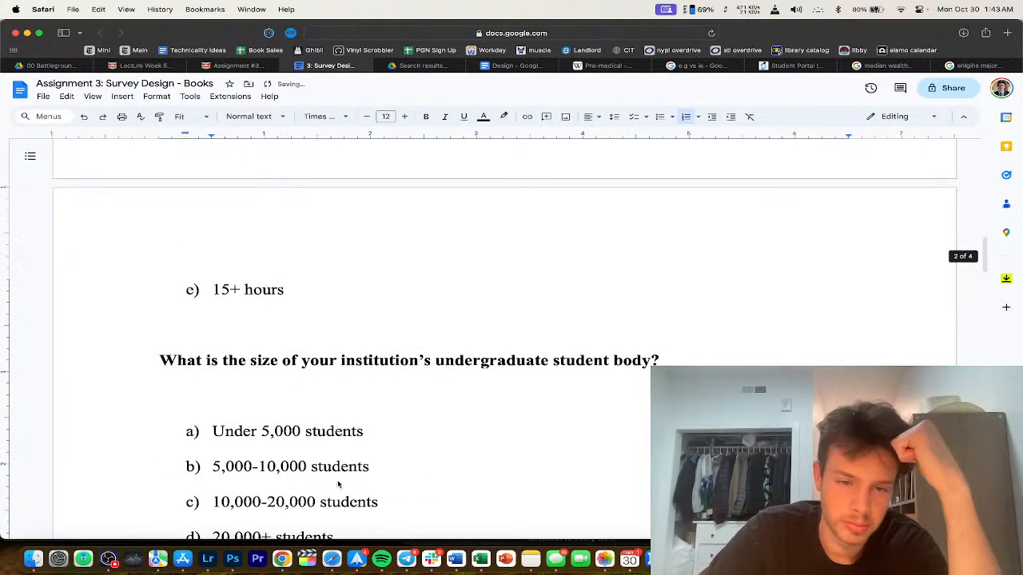
{"action": "scroll", "coordinate": [267, 339], "scroll_direction": "up", "scroll_amount": 8}
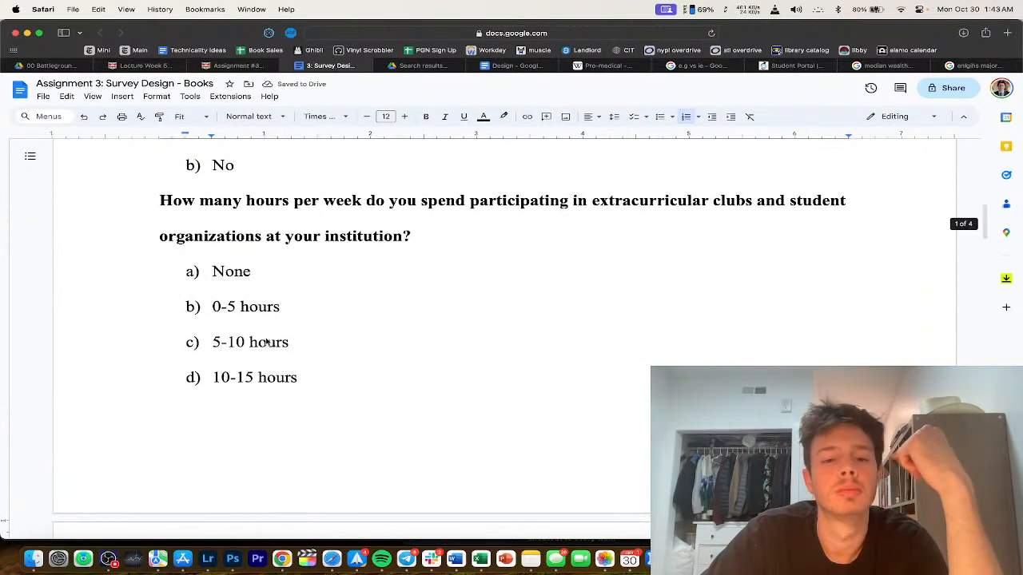
{"action": "left_click", "coordinate": [311, 360]}
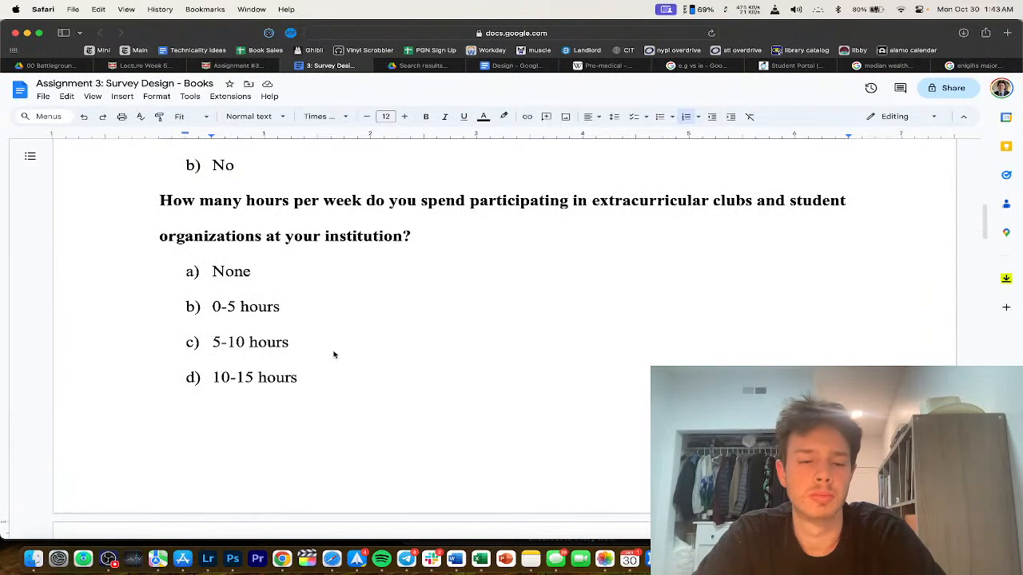
{"action": "key", "text": "Return"}
{"action": "key", "text": "BackSpace"}
{"action": "key", "text": "BackSpace"}
{"action": "key", "text": "Left"}
{"action": "key", "text": "Left"}
{"action": "key", "text": "Left"}
{"action": "key", "text": "Left"}
{"action": "key", "text": "Left"}
{"action": "key", "text": "Left"}
{"action": "key", "text": "BackSpace"}
{"action": "key", "text": "BackSpace"}
{"action": "key", "text": "BackSpace"}
{"action": "type", "text": "+"}
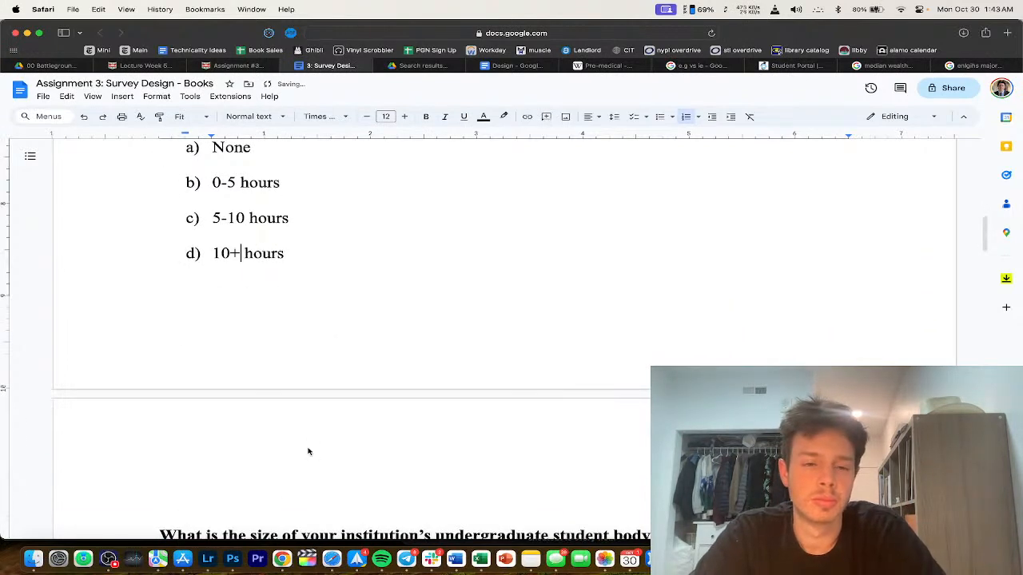
Step: Delete the blank lines around the undergraduate-size question and after '20,000+ students'
{"action": "scroll", "coordinate": [308, 450], "scroll_direction": "down", "scroll_amount": 3}
{"action": "left_click", "coordinate": [130, 352]}
{"action": "key", "text": "BackSpace"}
{"action": "key", "text": "Down"}
{"action": "key", "text": "BackSpace"}
{"action": "scroll", "coordinate": [416, 266], "scroll_direction": "down", "scroll_amount": 1}
{"action": "scroll", "coordinate": [311, 296], "scroll_direction": "down", "scroll_amount": 1}
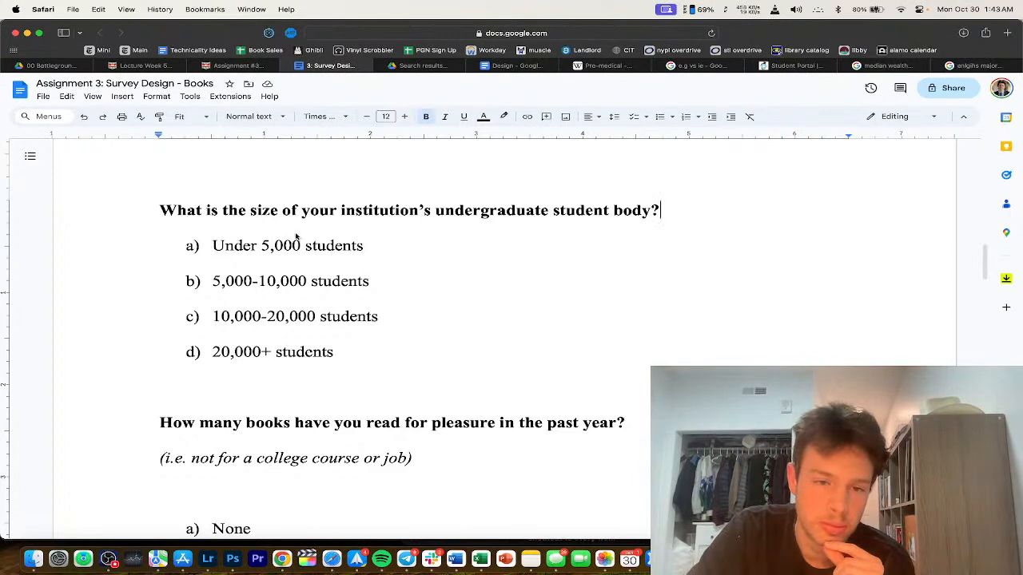
{"action": "left_click", "coordinate": [249, 391]}
{"action": "key", "text": "BackSpace"}
Step: Delete the blank lines above the None option and below '20+ books' in the reading question
{"action": "scroll", "coordinate": [232, 427], "scroll_direction": "down", "scroll_amount": 2}
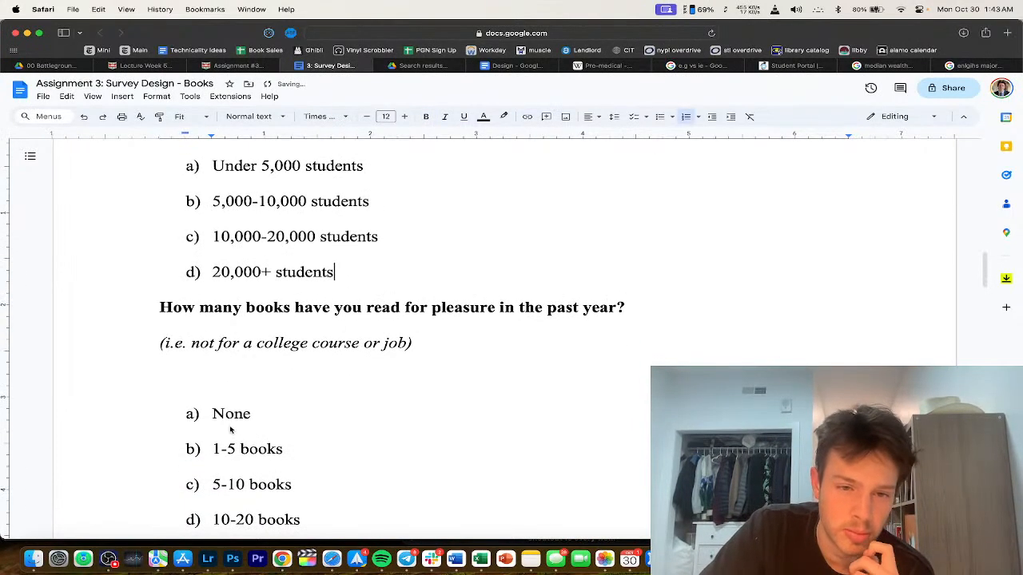
{"action": "scroll", "coordinate": [313, 338], "scroll_direction": "down", "scroll_amount": 1}
{"action": "scroll", "coordinate": [264, 328], "scroll_direction": "down", "scroll_amount": 1}
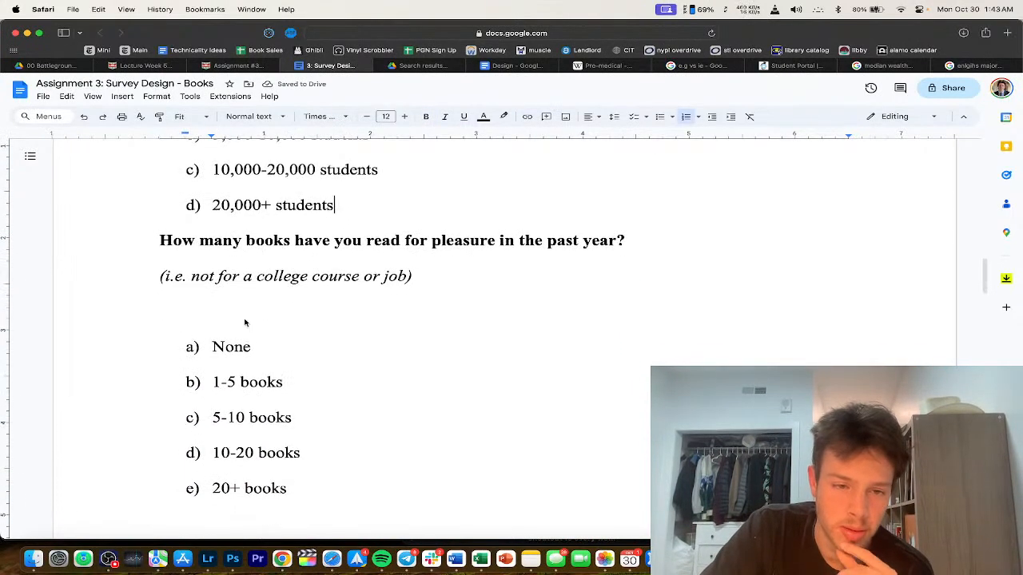
{"action": "left_click", "coordinate": [213, 311]}
{"action": "key", "text": "BackSpace"}
{"action": "scroll", "coordinate": [208, 399], "scroll_direction": "down", "scroll_amount": 2}
{"action": "left_click", "coordinate": [230, 415]}
{"action": "key", "text": "BackSpace"}
{"action": "double_click", "coordinate": [242, 440]}
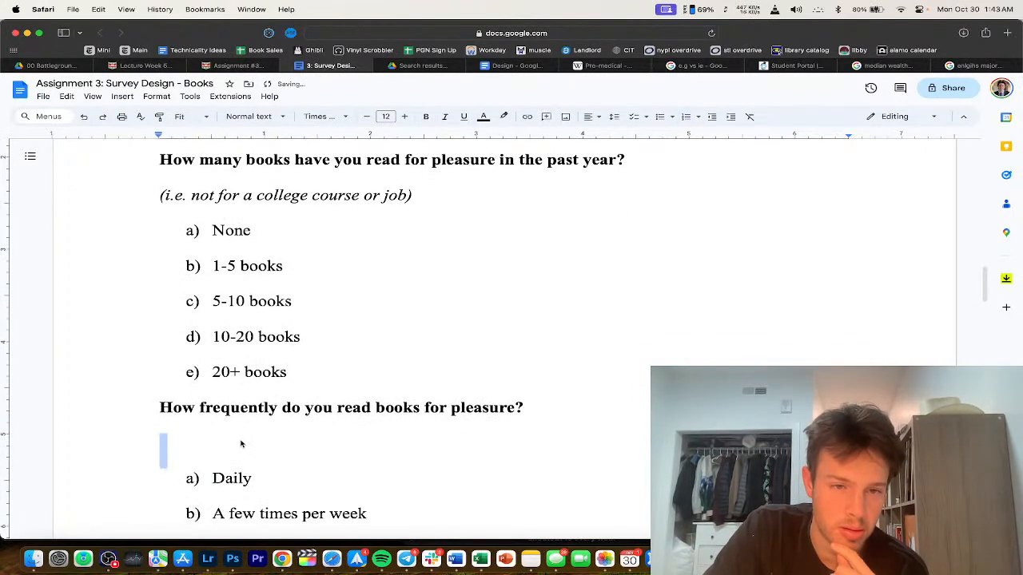
Step: Change the book answers to '10-25 books' and '25+ books'
{"action": "left_click", "coordinate": [254, 337]}
{"action": "key", "text": "BackSpace"}
{"action": "type", "text": "5"}
{"action": "left_click", "coordinate": [230, 372]}
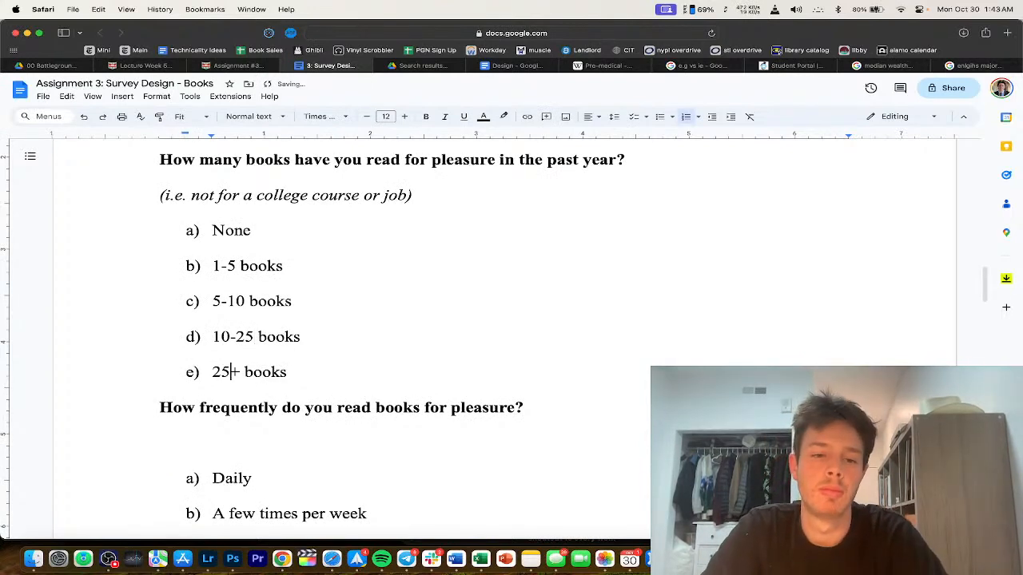
{"action": "scroll", "coordinate": [317, 373], "scroll_direction": "down", "scroll_amount": 1}
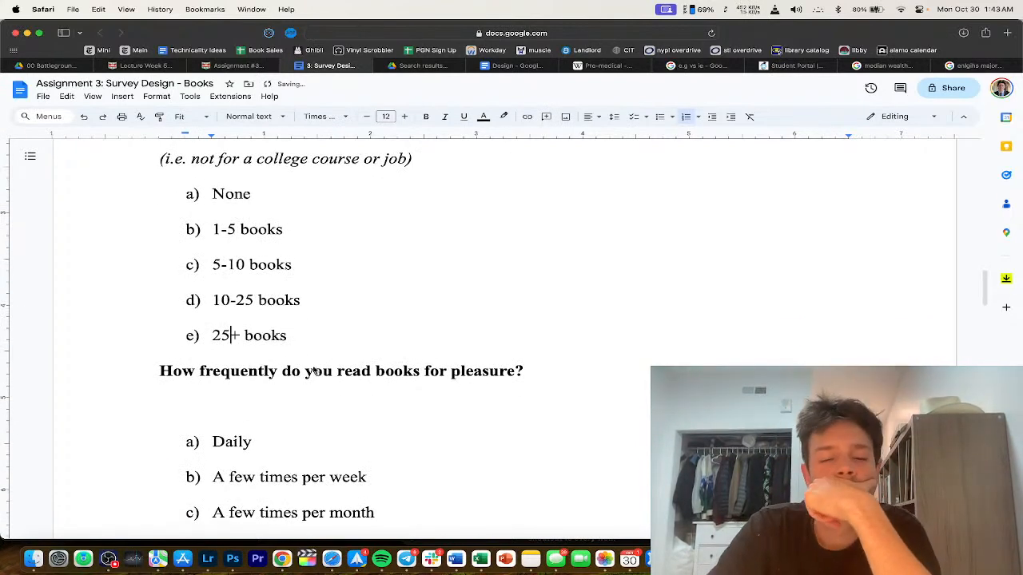
{"action": "scroll", "coordinate": [240, 312], "scroll_direction": "up", "scroll_amount": 3}
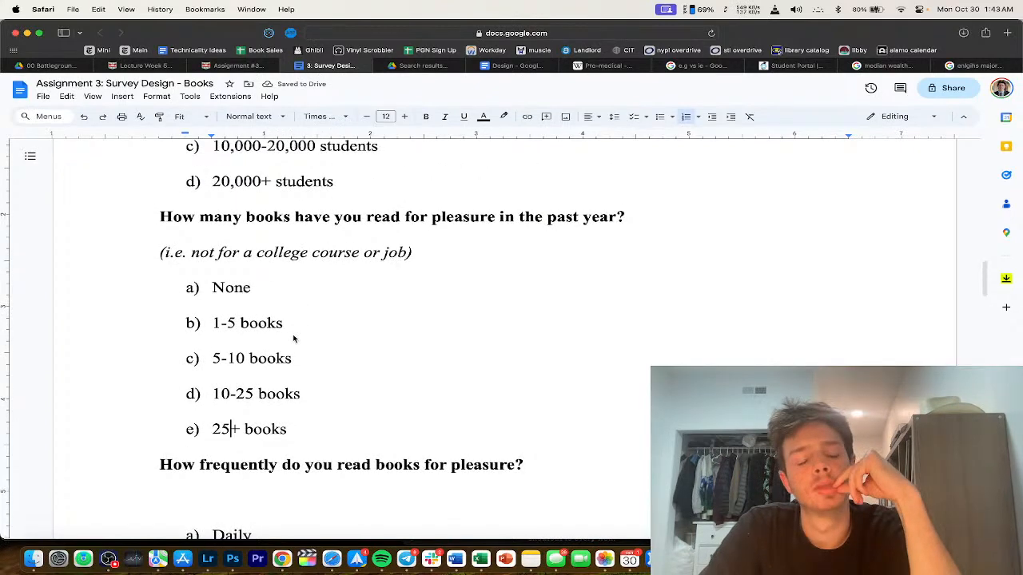
{"action": "scroll", "coordinate": [294, 338], "scroll_direction": "down", "scroll_amount": 3}
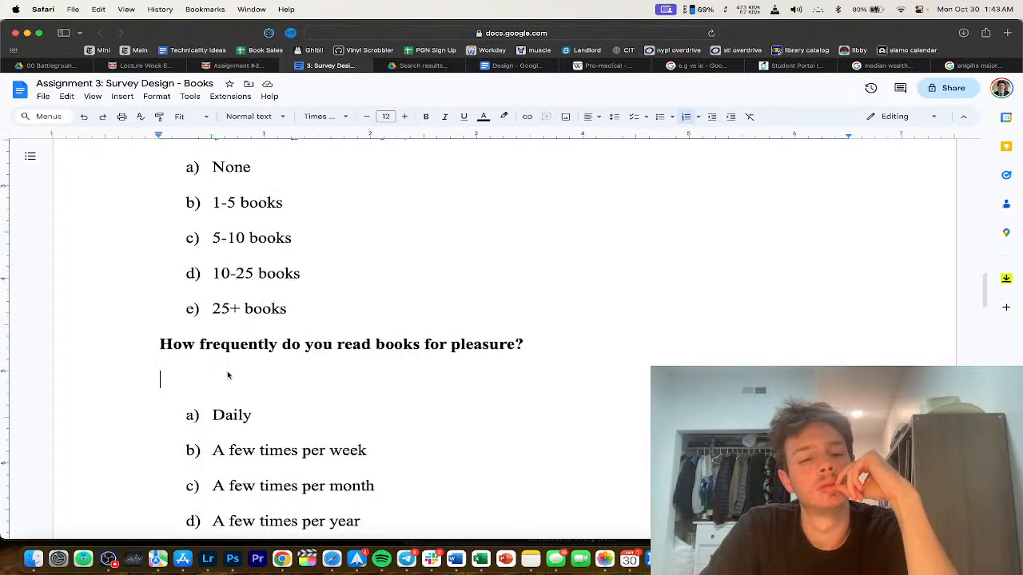
{"action": "left_click", "coordinate": [525, 344]}
{"action": "scroll", "coordinate": [256, 406], "scroll_direction": "down", "scroll_amount": 4}
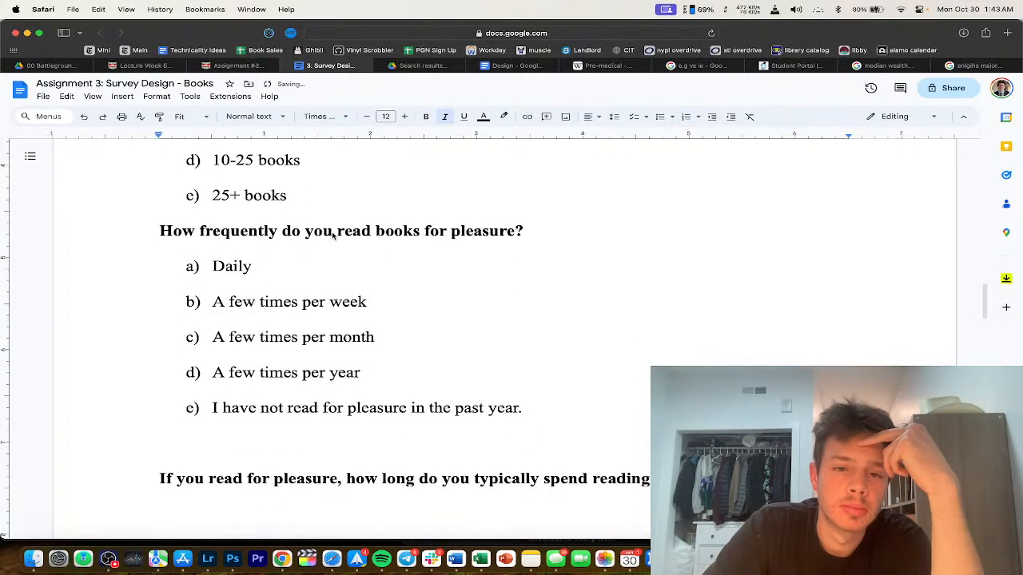
{"action": "left_click", "coordinate": [237, 382]}
{"action": "key", "text": "BackSpace"}
{"action": "left_click", "coordinate": [212, 426]}
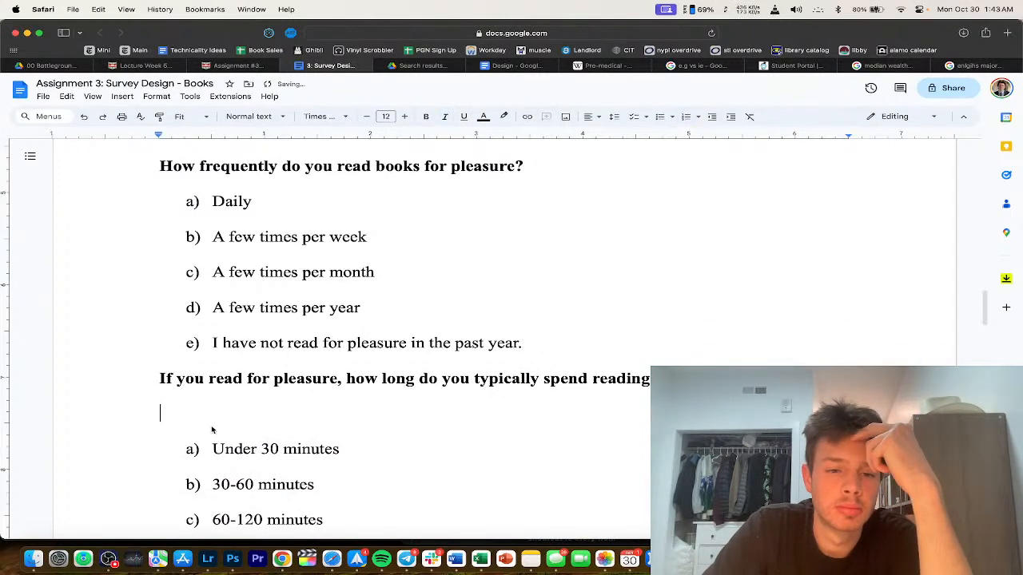
{"action": "key", "text": "BackSpace"}
{"action": "scroll", "coordinate": [290, 276], "scroll_direction": "up", "scroll_amount": 3}
{"action": "scroll", "coordinate": [290, 277], "scroll_direction": "down", "scroll_amount": 2}
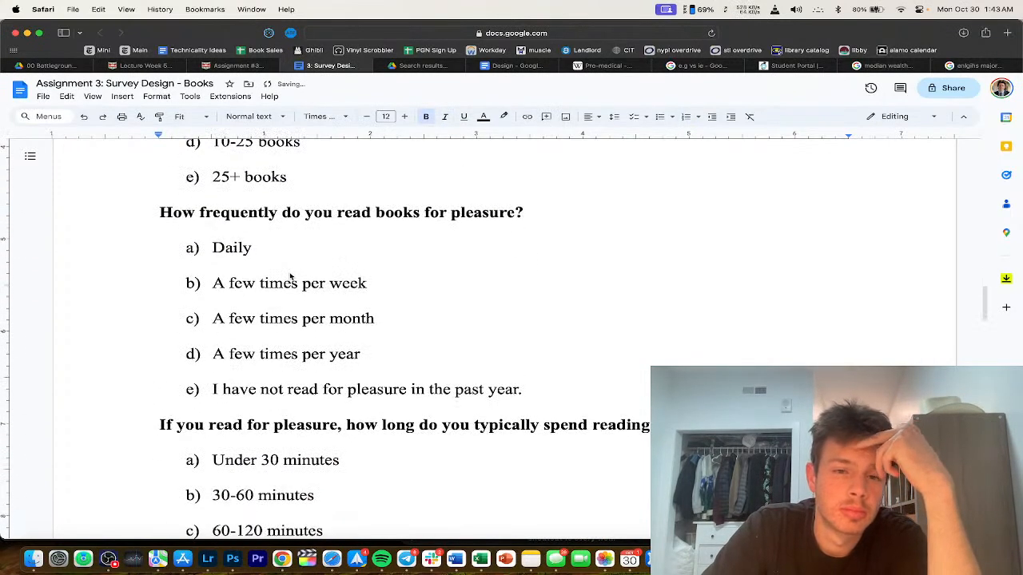
{"action": "scroll", "coordinate": [322, 216], "scroll_direction": "down", "scroll_amount": 1}
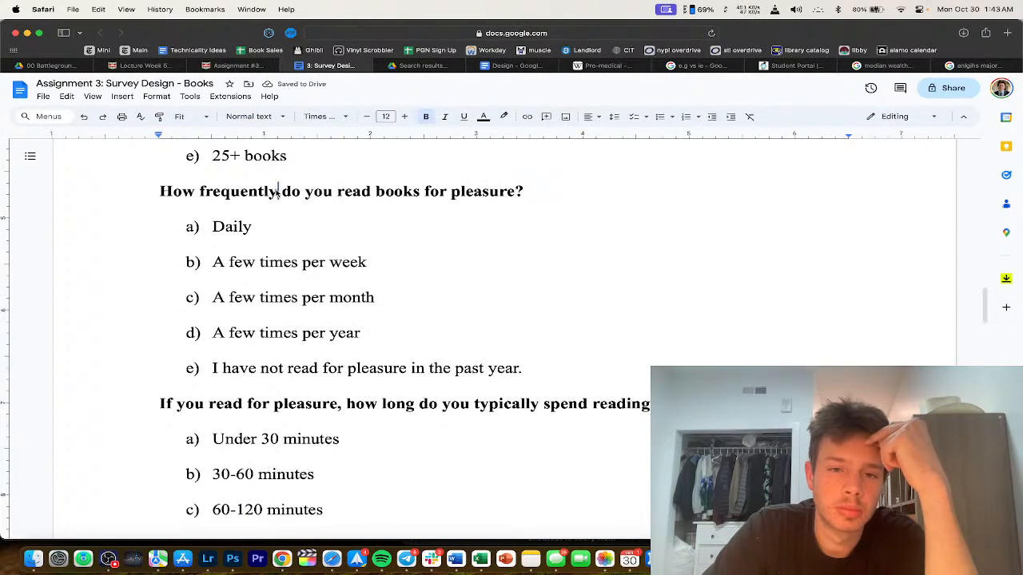
{"action": "scroll", "coordinate": [283, 258], "scroll_direction": "down", "scroll_amount": 2}
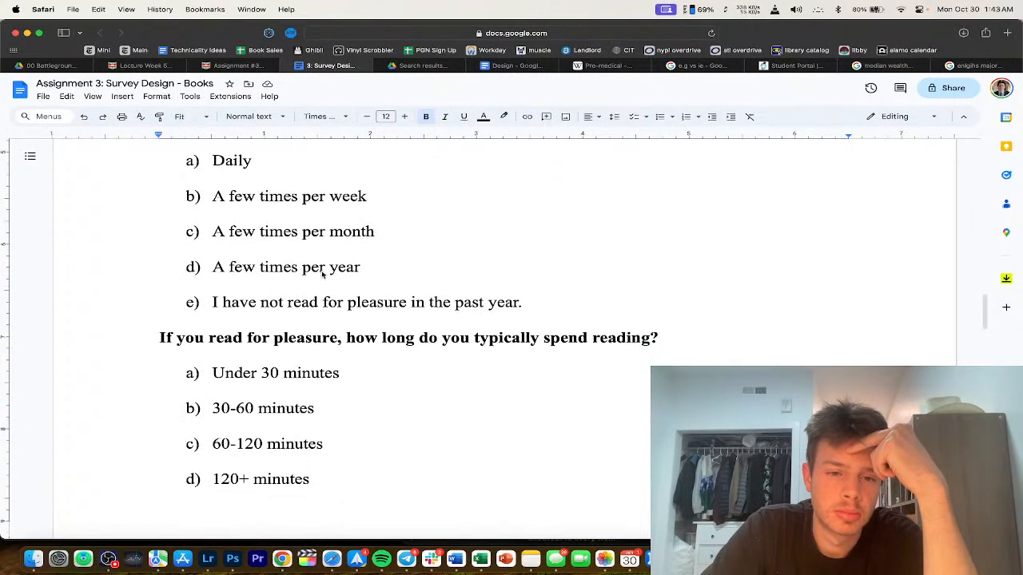
{"action": "scroll", "coordinate": [308, 240], "scroll_direction": "down", "scroll_amount": 2}
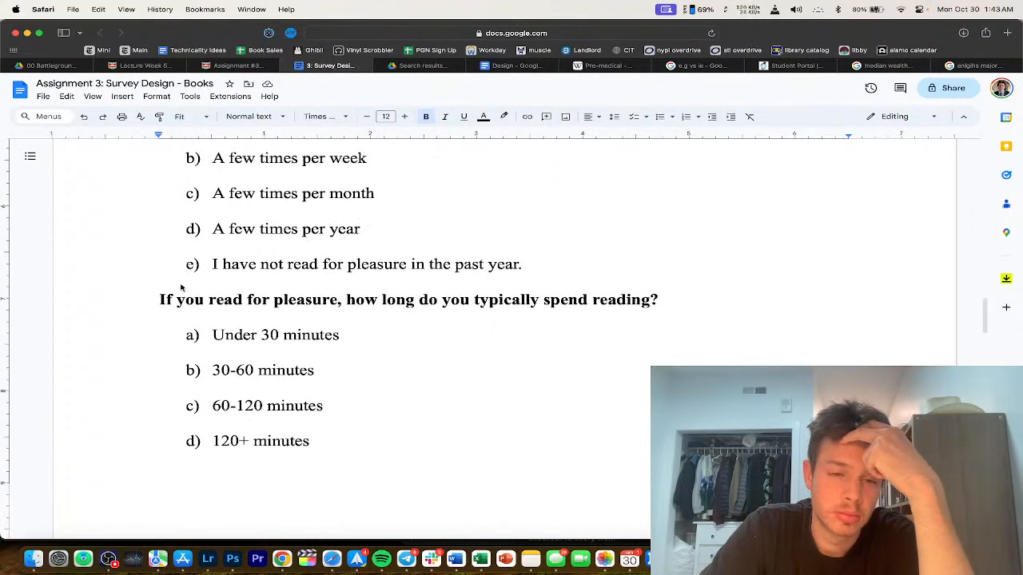
{"action": "left_click_drag", "start_coordinate": [177, 301], "coordinate": [107, 297]}
{"action": "type", "text": "When"}
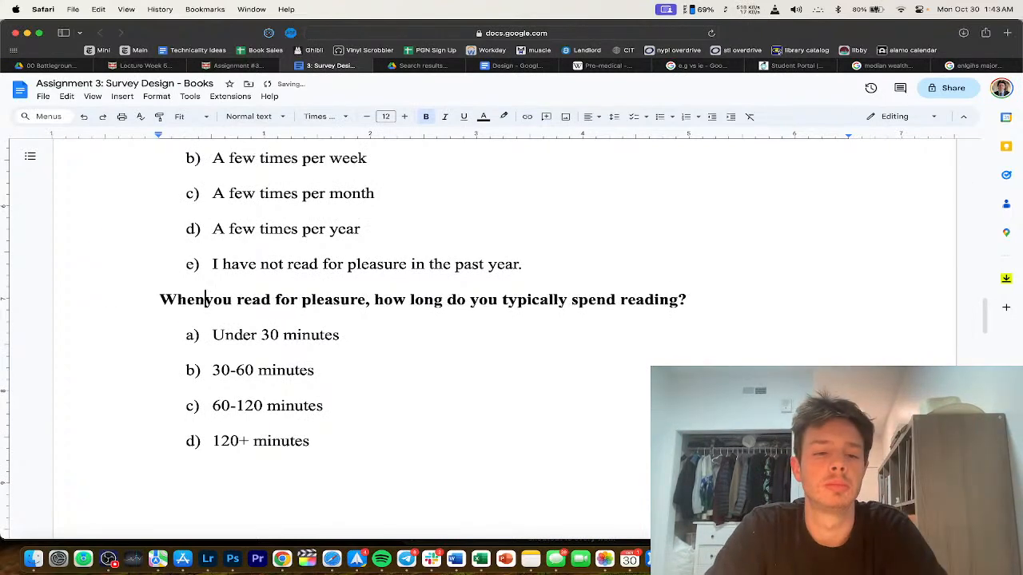
{"action": "left_click", "coordinate": [242, 307]}
{"action": "type", "text": "do"}
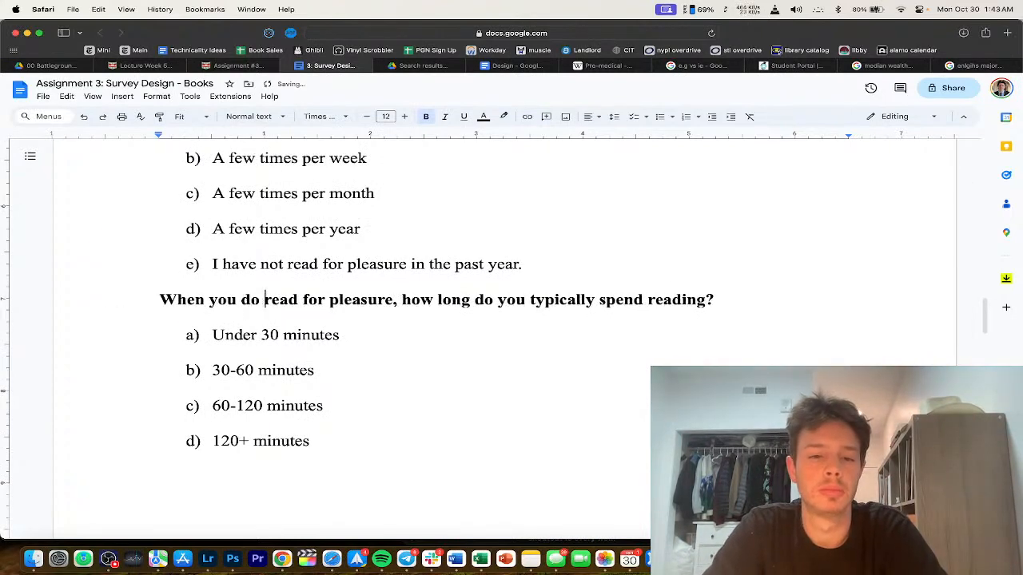
{"action": "scroll", "coordinate": [287, 382], "scroll_direction": "up", "scroll_amount": 3}
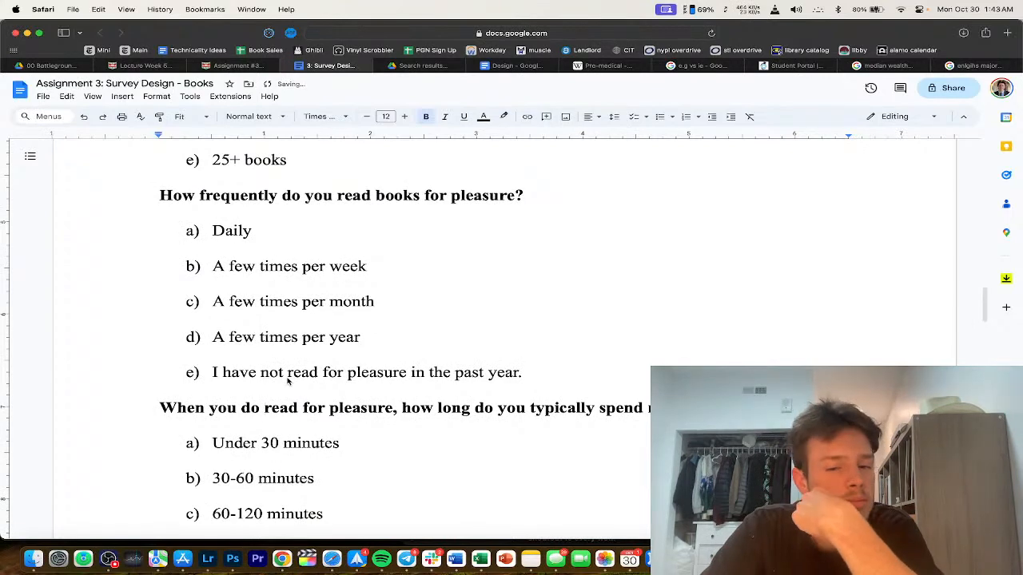
{"action": "scroll", "coordinate": [288, 381], "scroll_direction": "down", "scroll_amount": 1}
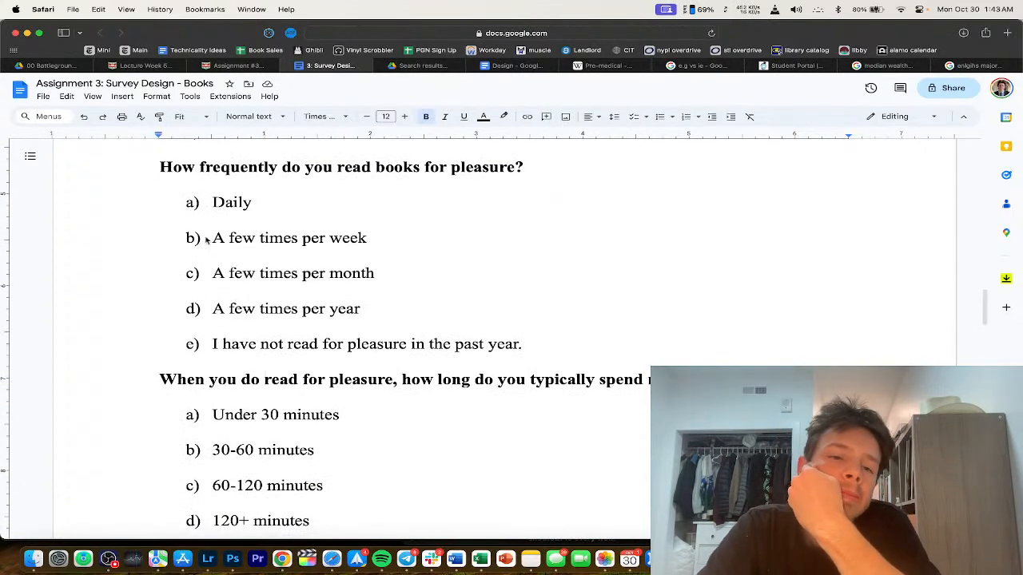
{"action": "scroll", "coordinate": [221, 267], "scroll_direction": "down", "scroll_amount": 1}
{"action": "scroll", "coordinate": [251, 240], "scroll_direction": "up", "scroll_amount": 2}
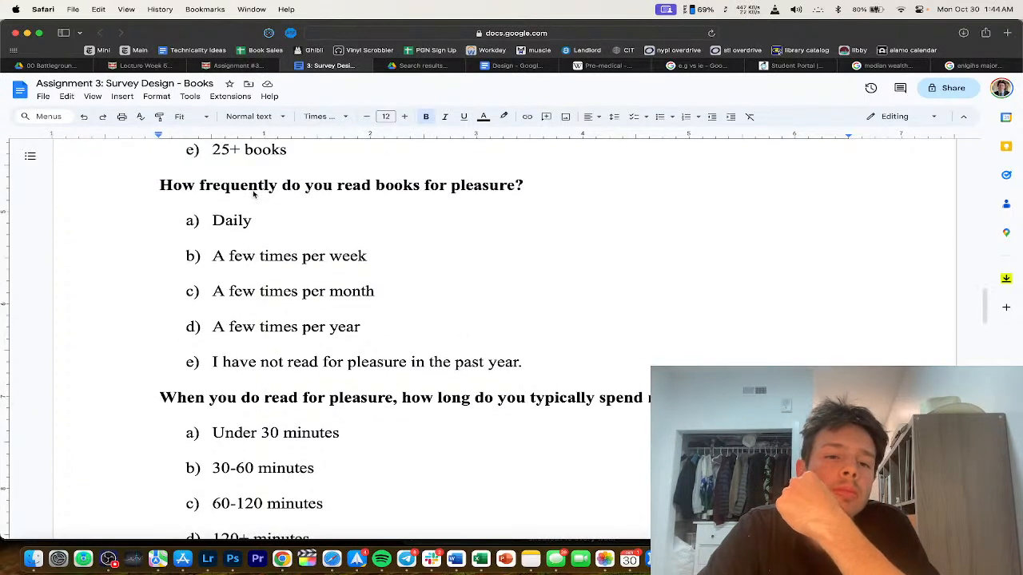
{"action": "triple_click", "coordinate": [263, 186]}
{"action": "left_click", "coordinate": [304, 200]}
{"action": "scroll", "coordinate": [306, 205], "scroll_direction": "up", "scroll_amount": 1}
{"action": "scroll", "coordinate": [327, 280], "scroll_direction": "down", "scroll_amount": 2}
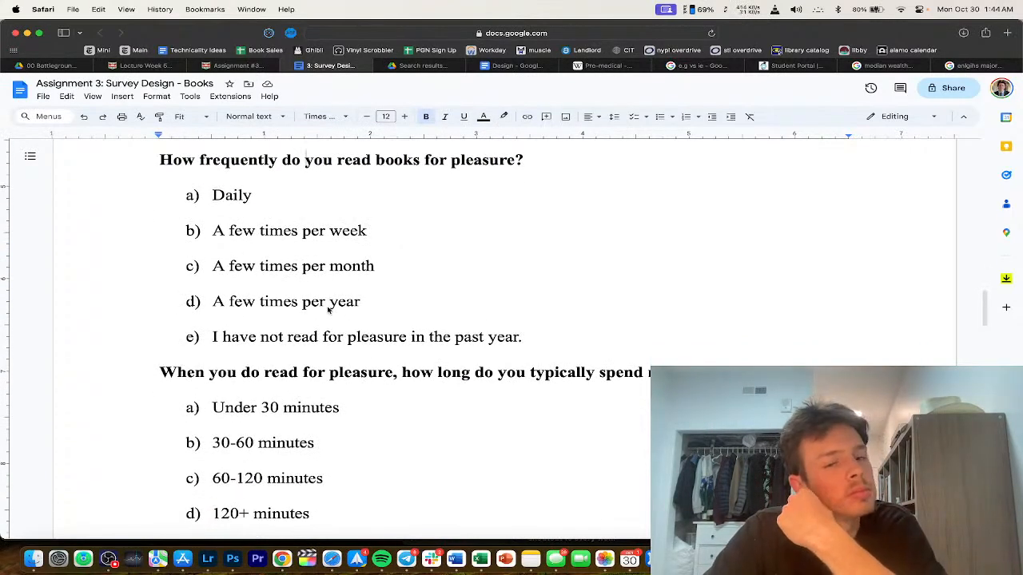
{"action": "scroll", "coordinate": [328, 310], "scroll_direction": "up", "scroll_amount": 10}
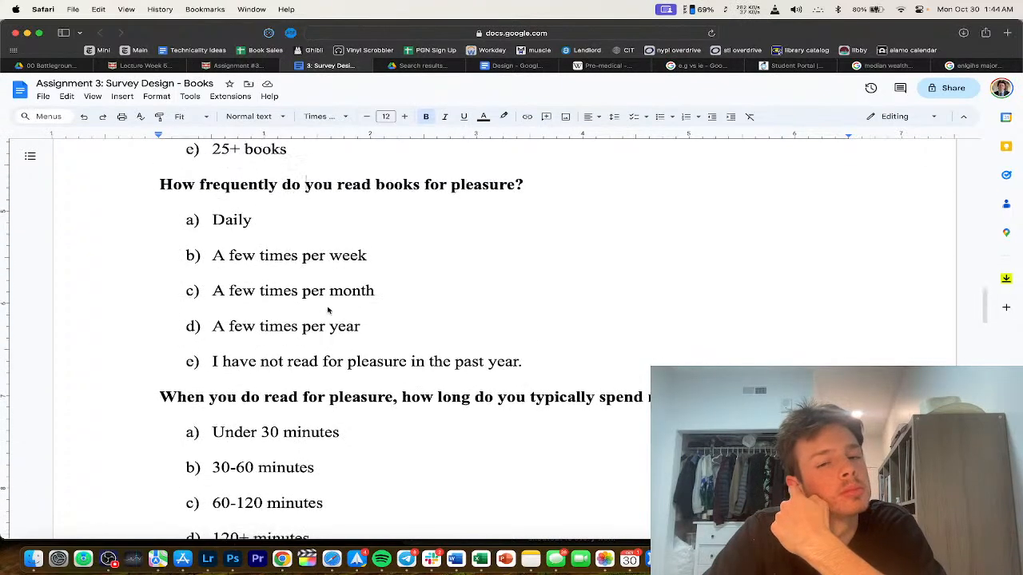
{"action": "scroll", "coordinate": [328, 310], "scroll_direction": "down", "scroll_amount": 1}
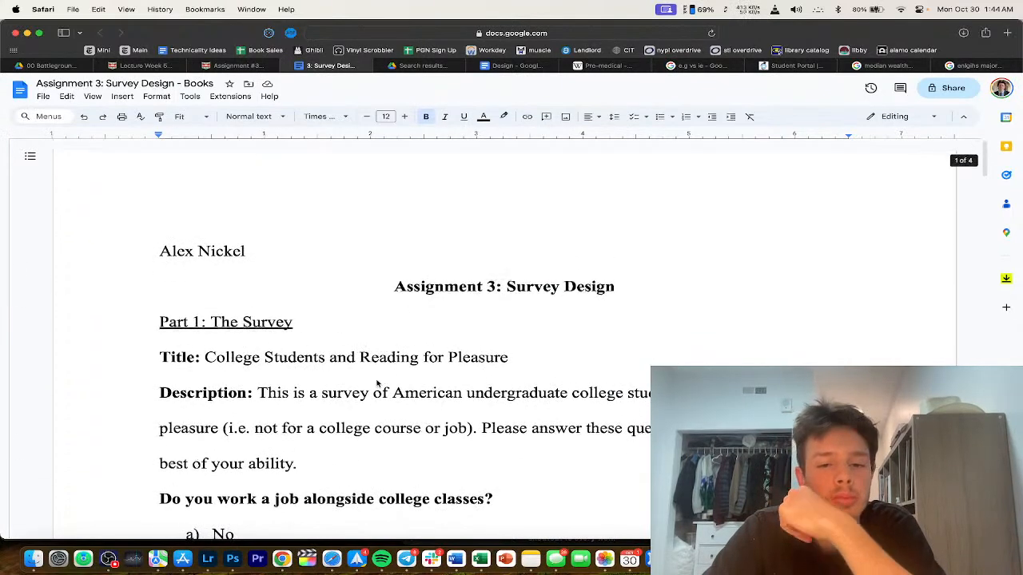
Step: Insert 'Books' into the title so it reads 'College Students and Reading Books for Pleasure'
{"action": "left_click", "coordinate": [425, 358]}
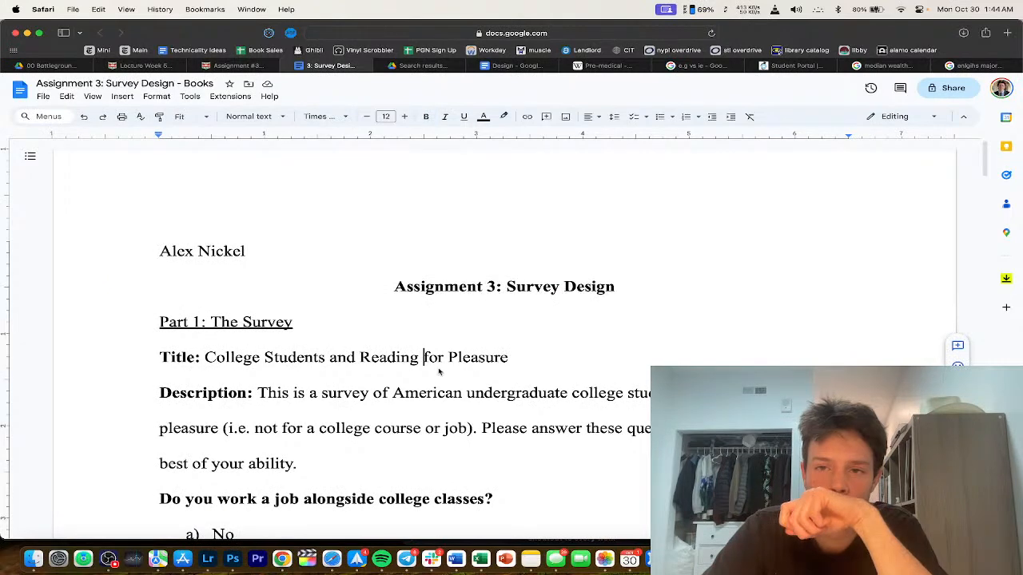
{"action": "scroll", "coordinate": [439, 371], "scroll_direction": "down", "scroll_amount": 1}
{"action": "type", "text": "Books"}
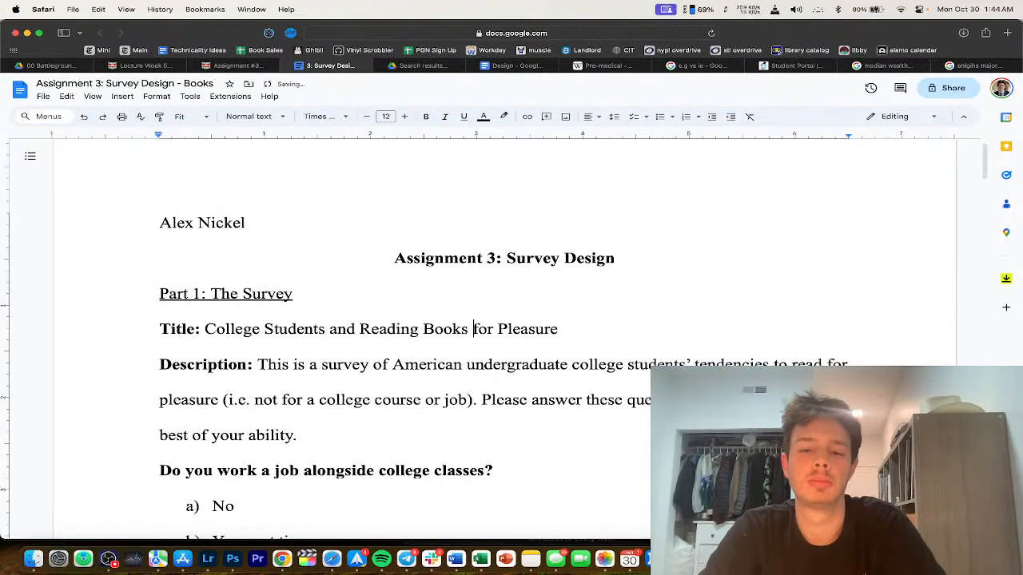
{"action": "scroll", "coordinate": [384, 426], "scroll_direction": "down", "scroll_amount": 3}
{"action": "key", "text": "super+shift+Left"}
{"action": "triple_click", "coordinate": [453, 228]}
Step: Add 'books' after 'read' in the description so it reads 'read books for pleasure'
{"action": "scroll", "coordinate": [503, 289], "scroll_direction": "down", "scroll_amount": 1}
{"action": "scroll", "coordinate": [503, 289], "scroll_direction": "down", "scroll_amount": 1}
{"action": "left_click", "coordinate": [141, 276]}
{"action": "type", "text": "books"}
{"action": "scroll", "coordinate": [368, 224], "scroll_direction": "down", "scroll_amount": 2}
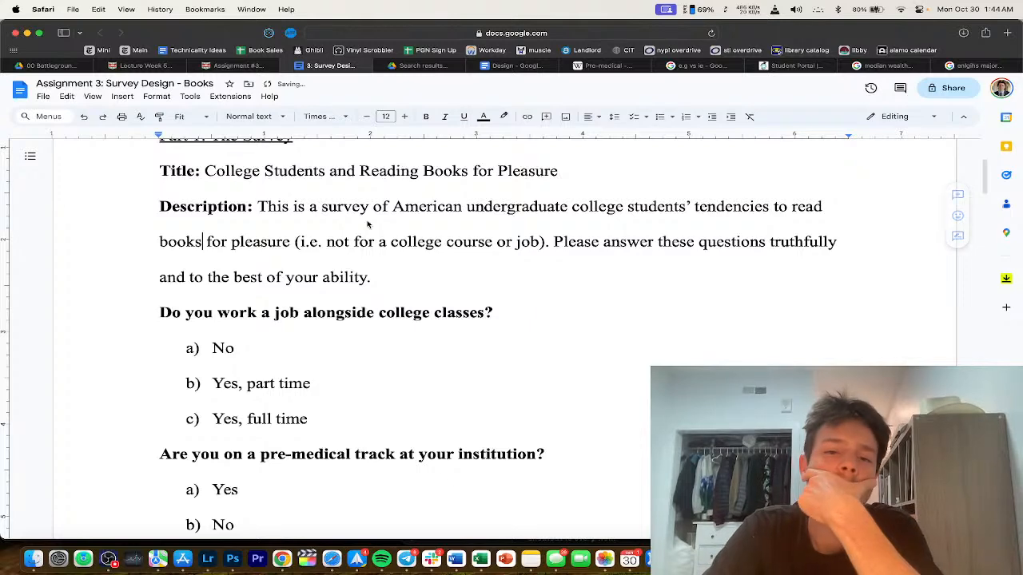
{"action": "scroll", "coordinate": [339, 262], "scroll_direction": "down", "scroll_amount": 2}
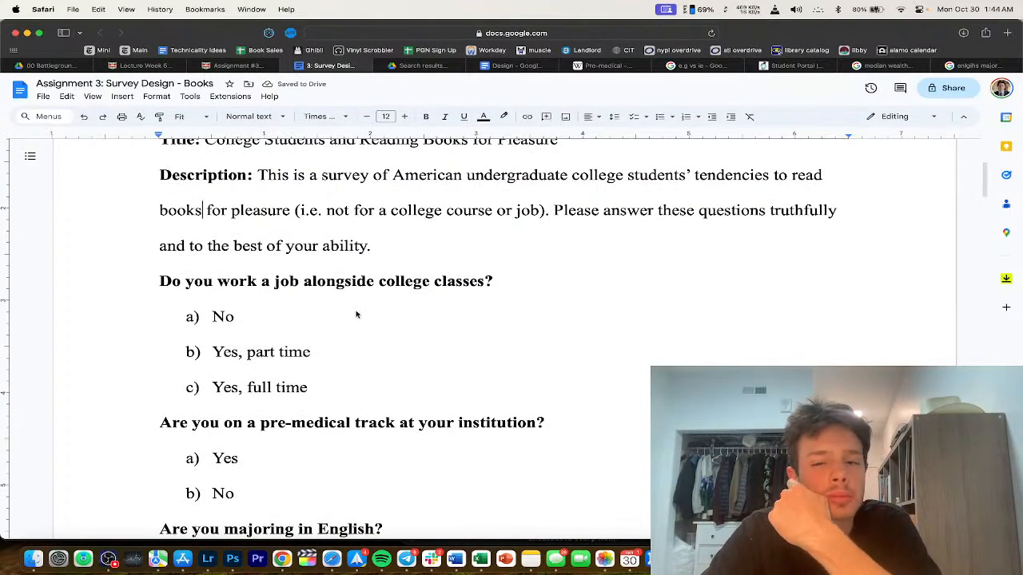
{"action": "scroll", "coordinate": [451, 245], "scroll_direction": "down", "scroll_amount": 8}
{"action": "scroll", "coordinate": [451, 246], "scroll_direction": "down", "scroll_amount": 6}
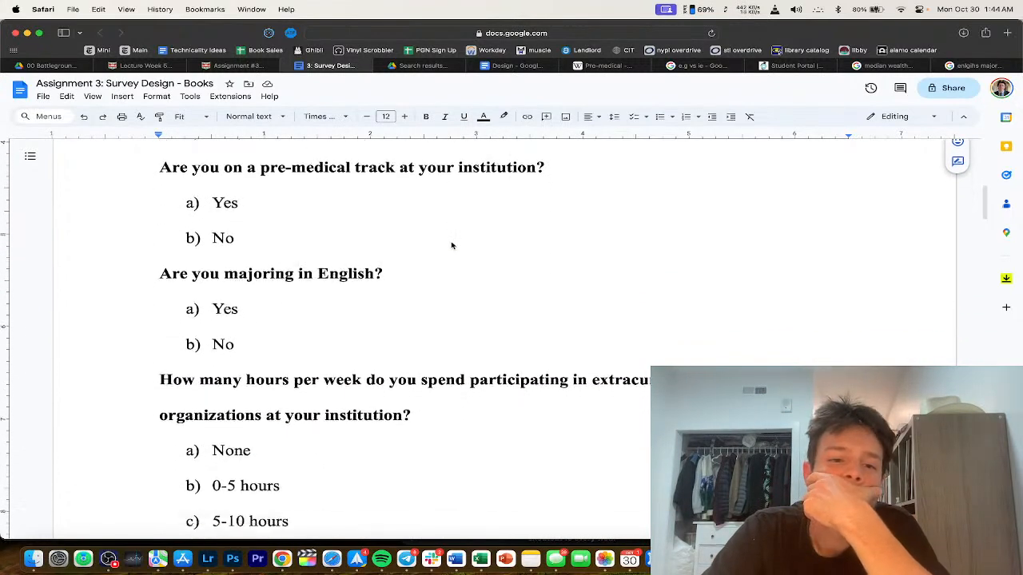
{"action": "scroll", "coordinate": [452, 245], "scroll_direction": "down", "scroll_amount": 2}
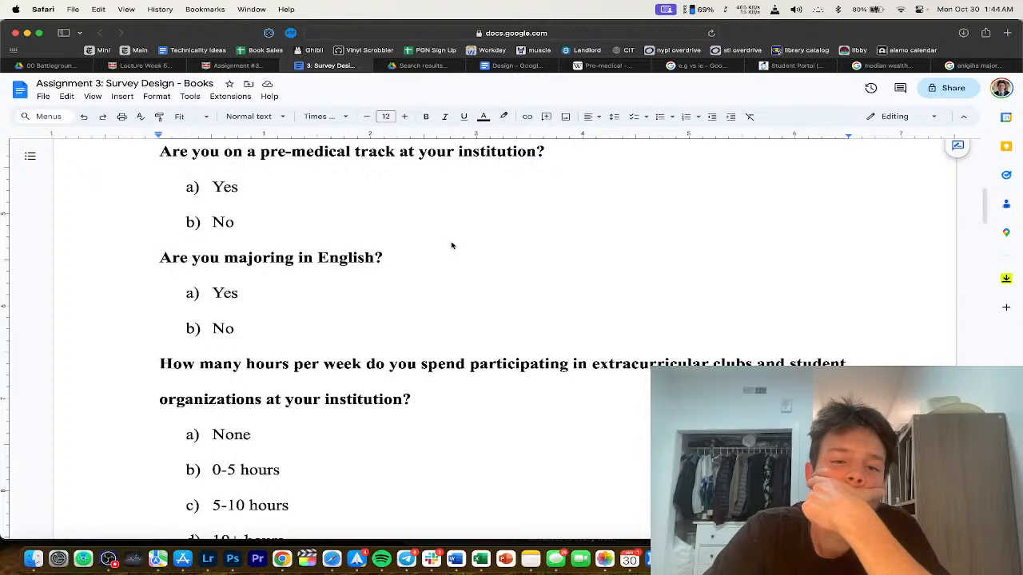
{"action": "scroll", "coordinate": [404, 275], "scroll_direction": "down", "scroll_amount": 4}
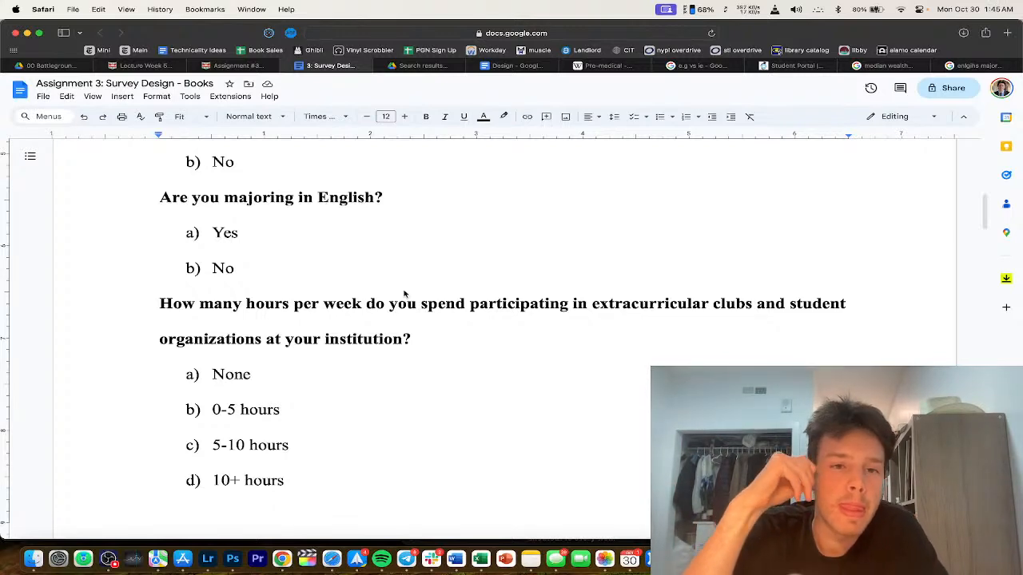
{"action": "scroll", "coordinate": [404, 294], "scroll_direction": "down", "scroll_amount": 7}
{"action": "scroll", "coordinate": [404, 294], "scroll_direction": "down", "scroll_amount": 20}
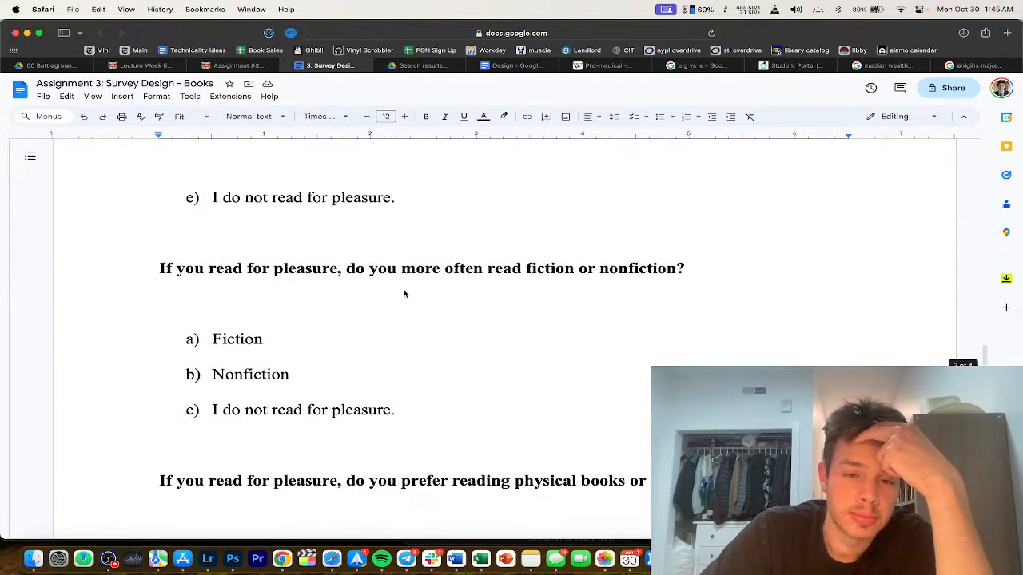
{"action": "scroll", "coordinate": [351, 342], "scroll_direction": "down", "scroll_amount": 8}
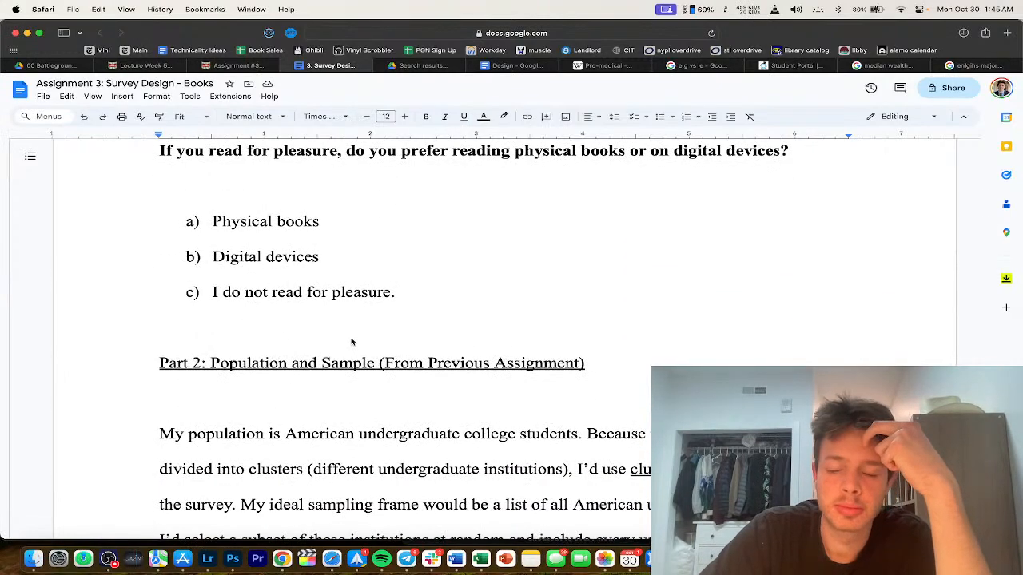
Step: Remove the blank lines around the Part 2 heading, indent the population paragraph, and remove the gap above 'Physical books'
{"action": "scroll", "coordinate": [353, 339], "scroll_direction": "down", "scroll_amount": 7}
{"action": "scroll", "coordinate": [201, 388], "scroll_direction": "up", "scroll_amount": 8}
{"action": "left_click", "coordinate": [152, 451]}
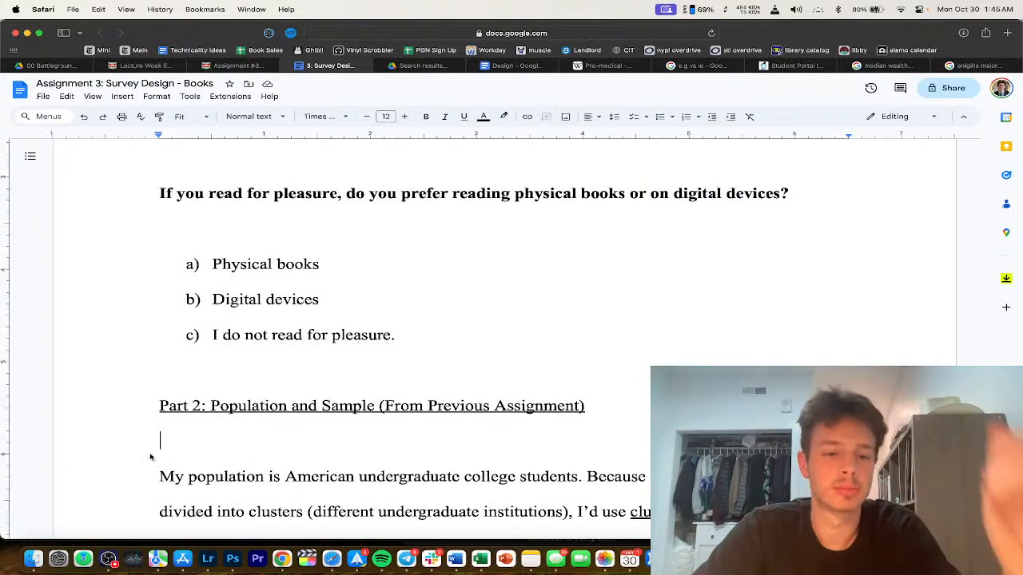
{"action": "key", "text": "Delete"}
{"action": "key", "text": "Tab"}
{"action": "left_click", "coordinate": [167, 370]}
{"action": "key", "text": "BackSpace"}
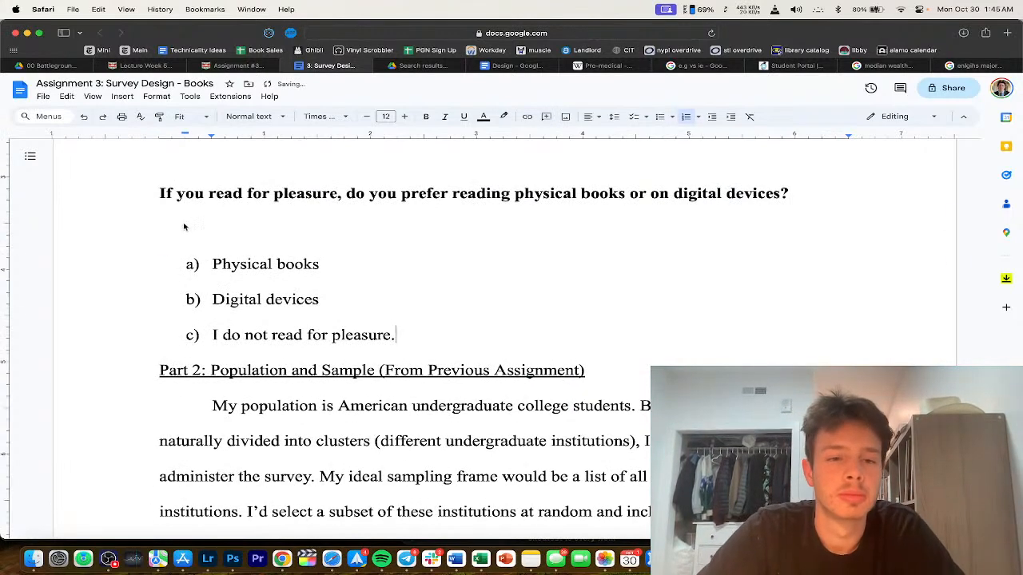
{"action": "left_click", "coordinate": [184, 227]}
{"action": "key", "text": "Delete"}
Step: Delete the blank lines above the devices question and around the fiction question
{"action": "scroll", "coordinate": [184, 232], "scroll_direction": "up", "scroll_amount": 4}
{"action": "left_click", "coordinate": [183, 327]}
{"action": "key", "text": "Delete"}
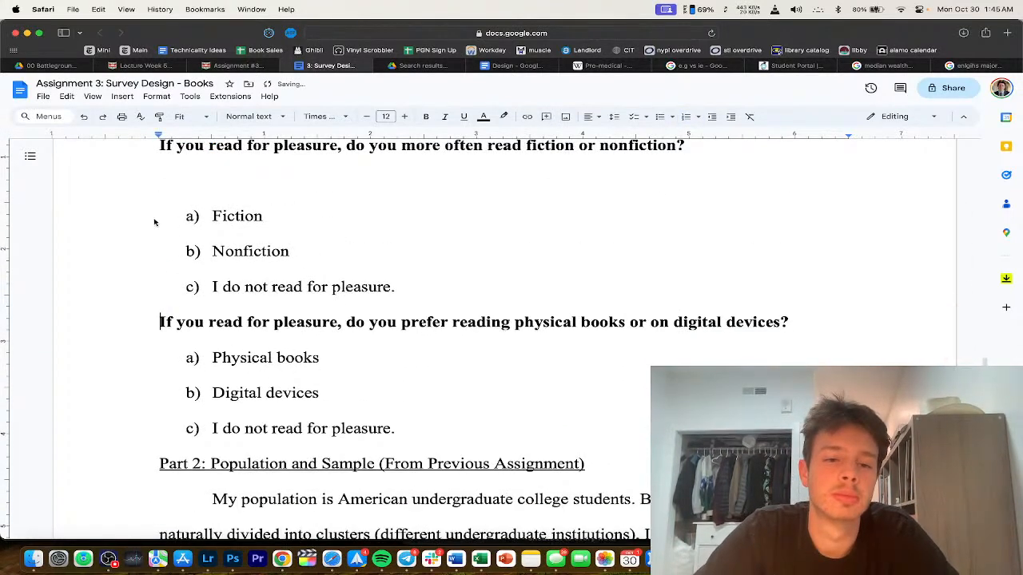
{"action": "scroll", "coordinate": [154, 222], "scroll_direction": "up", "scroll_amount": 2}
{"action": "left_click", "coordinate": [157, 274]}
{"action": "key", "text": "BackSpace"}
{"action": "left_click", "coordinate": [158, 207]}
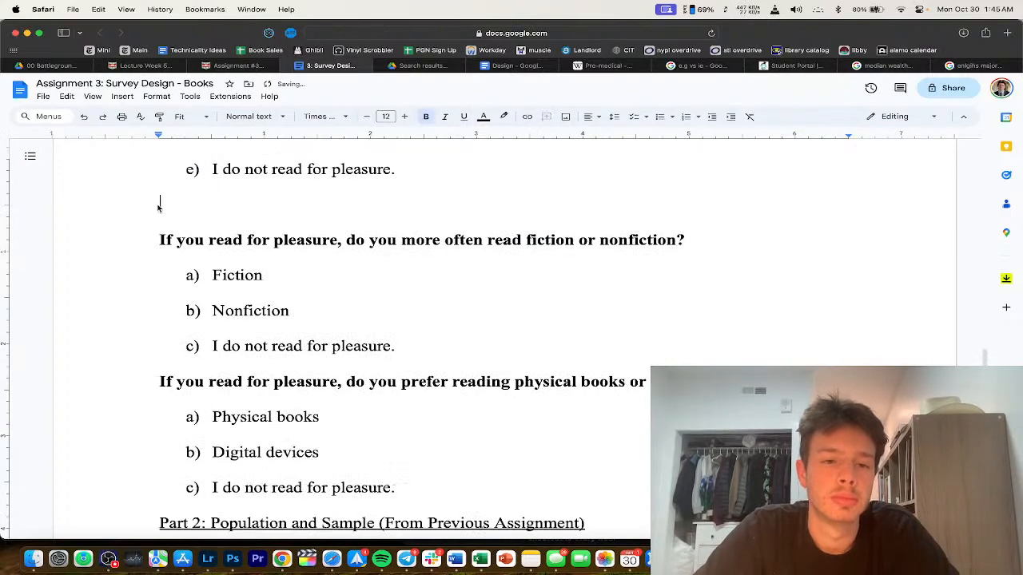
{"action": "key", "text": "BackSpace"}
Step: Remove the blank lines around the Part 3: Hypothesis heading and indent the hypothesis paragraph
{"action": "scroll", "coordinate": [158, 206], "scroll_direction": "up", "scroll_amount": 10}
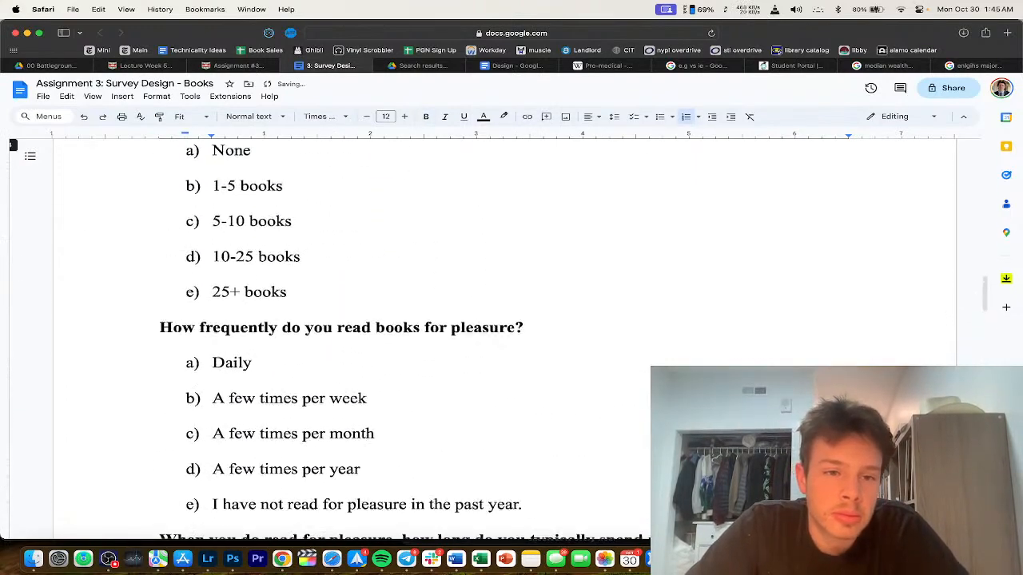
{"action": "scroll", "coordinate": [183, 266], "scroll_direction": "up", "scroll_amount": 8}
{"action": "scroll", "coordinate": [182, 265], "scroll_direction": "up", "scroll_amount": 5}
{"action": "scroll", "coordinate": [181, 268], "scroll_direction": "down", "scroll_amount": 15}
{"action": "scroll", "coordinate": [180, 270], "scroll_direction": "down", "scroll_amount": 20}
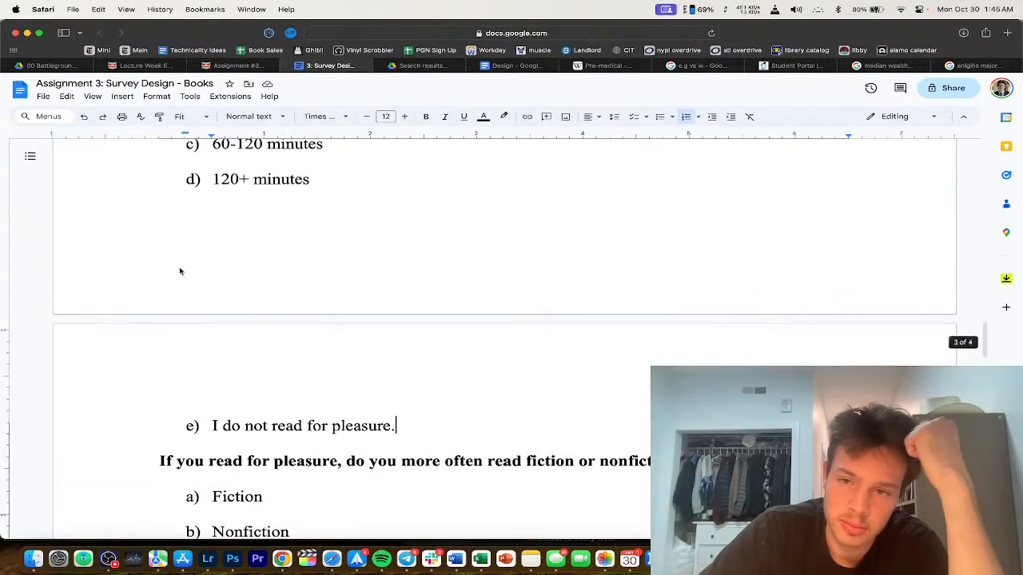
{"action": "left_click", "coordinate": [157, 362]}
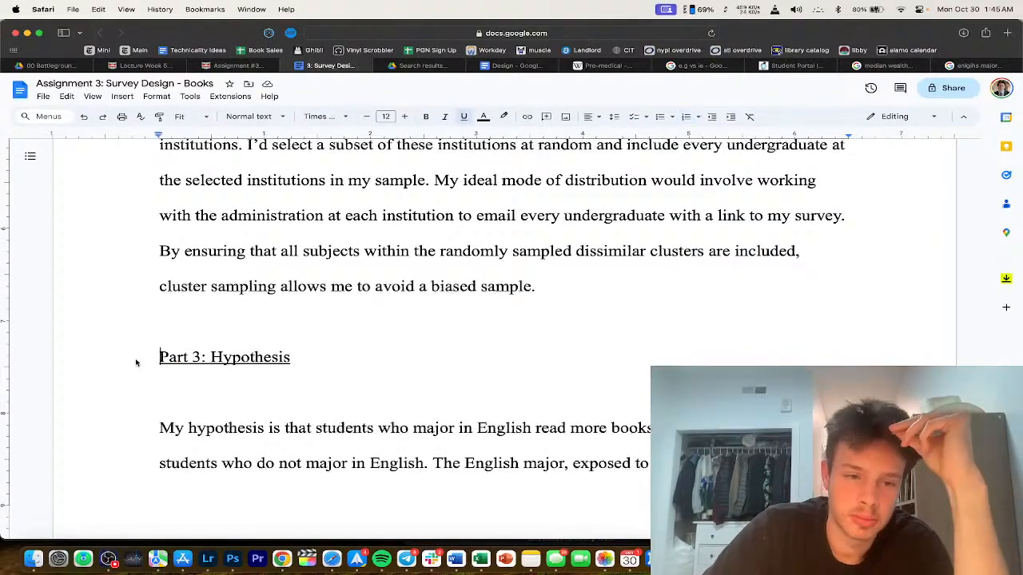
{"action": "key", "text": "BackSpace"}
{"action": "left_click", "coordinate": [148, 395]}
{"action": "key", "text": "BackSpace"}
{"action": "key", "text": "Tab"}
{"action": "scroll", "coordinate": [277, 430], "scroll_direction": "down", "scroll_amount": 2}
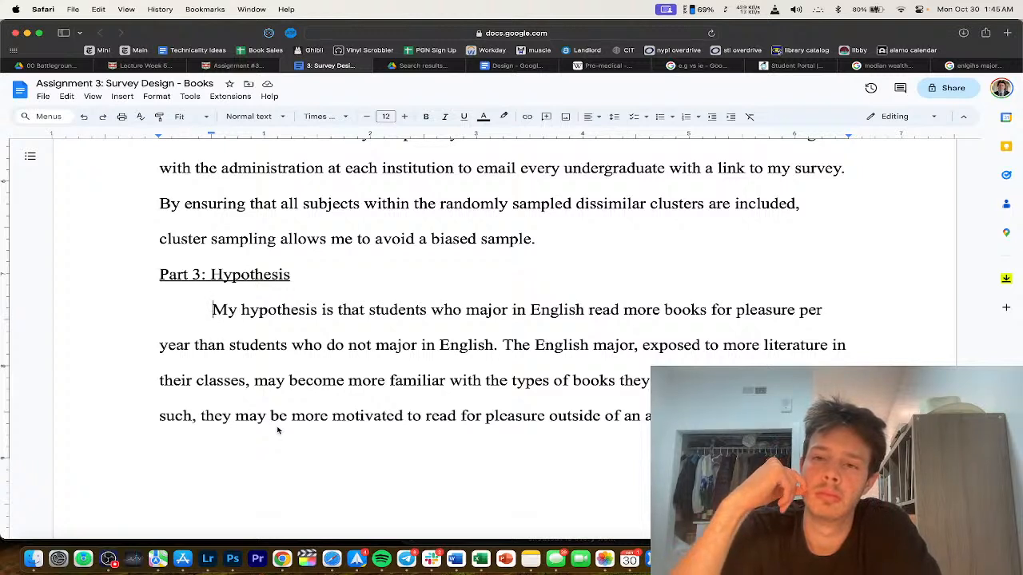
Step: Delete the leftover lines at the page break before the fiction-or-nonfiction question
{"action": "scroll", "coordinate": [277, 424], "scroll_direction": "up", "scroll_amount": 2}
{"action": "scroll", "coordinate": [279, 360], "scroll_direction": "down", "scroll_amount": 10}
{"action": "scroll", "coordinate": [280, 309], "scroll_direction": "up", "scroll_amount": 12}
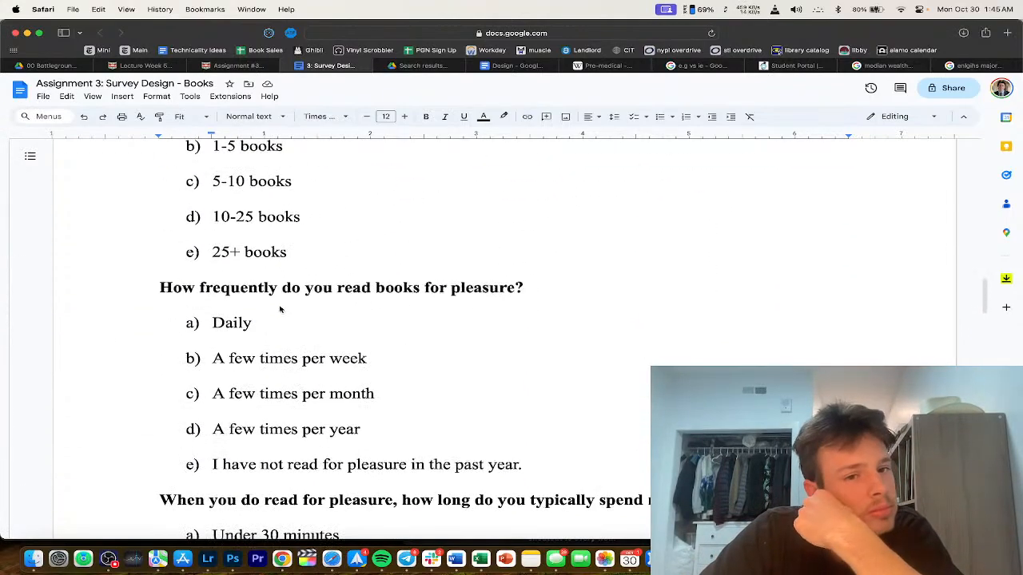
{"action": "scroll", "coordinate": [280, 309], "scroll_direction": "up", "scroll_amount": 6}
{"action": "scroll", "coordinate": [279, 310], "scroll_direction": "down", "scroll_amount": 10}
{"action": "scroll", "coordinate": [279, 309], "scroll_direction": "down", "scroll_amount": 5}
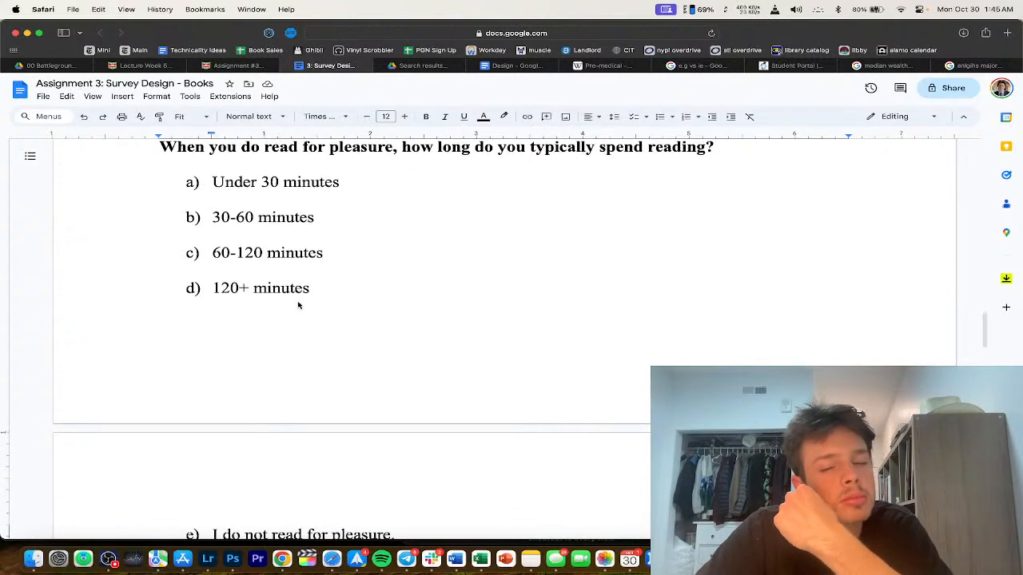
{"action": "scroll", "coordinate": [296, 306], "scroll_direction": "down", "scroll_amount": 3}
{"action": "scroll", "coordinate": [304, 309], "scroll_direction": "up", "scroll_amount": 4}
{"action": "scroll", "coordinate": [306, 309], "scroll_direction": "down", "scroll_amount": 6}
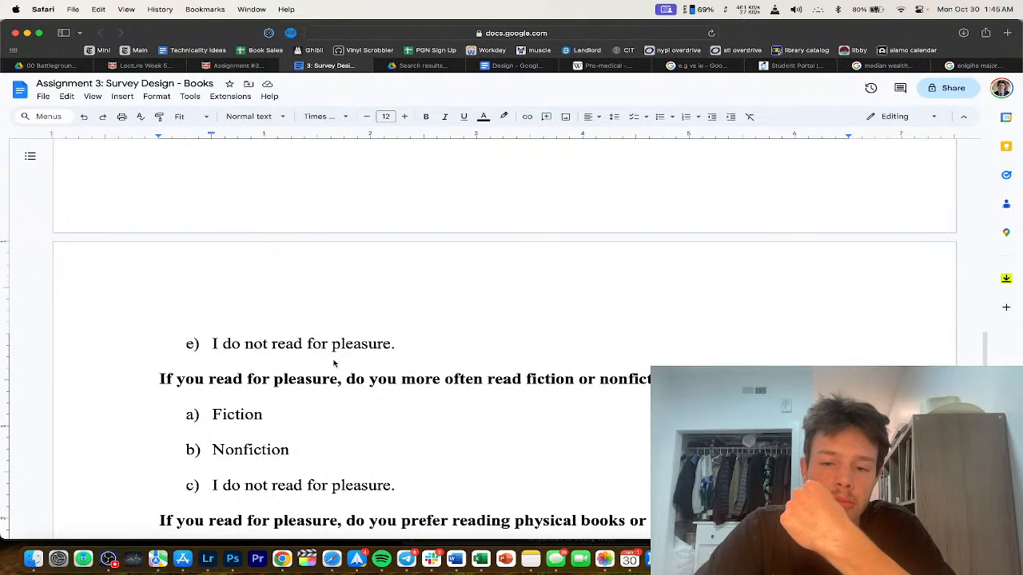
{"action": "scroll", "coordinate": [343, 365], "scroll_direction": "up", "scroll_amount": 2}
{"action": "left_click_drag", "start_coordinate": [397, 418], "coordinate": [142, 365]}
{"action": "key", "text": "BackSpace"}
{"action": "key", "text": "BackSpace"}
Step: Add an unlettered blank line after the devices question's answers
{"action": "scroll", "coordinate": [257, 336], "scroll_direction": "down", "scroll_amount": 5}
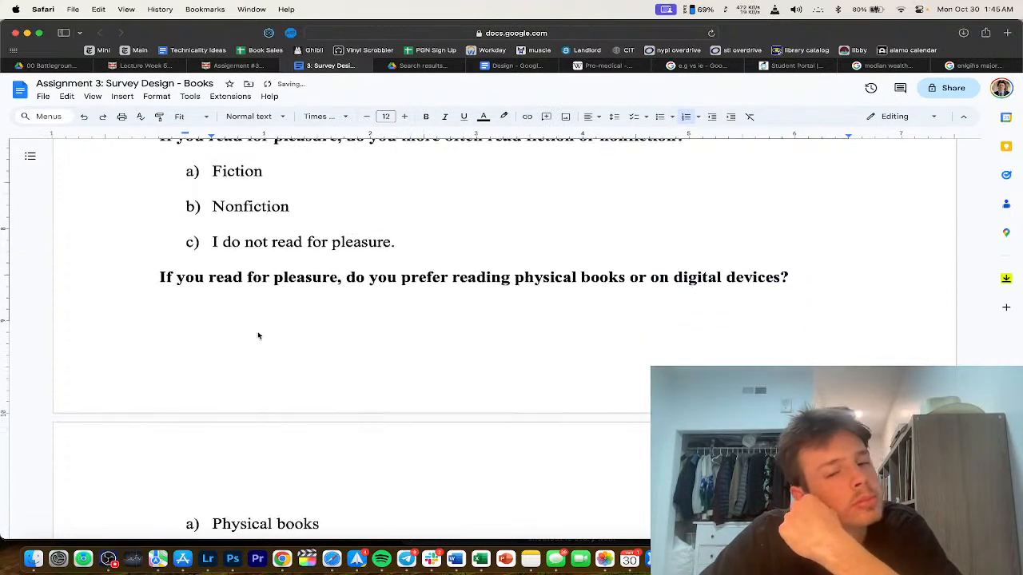
{"action": "scroll", "coordinate": [257, 336], "scroll_direction": "down", "scroll_amount": 1}
{"action": "key", "text": "Return"}
{"action": "key", "text": "BackSpace"}
{"action": "key", "text": "BackSpace"}
{"action": "scroll", "coordinate": [411, 217], "scroll_direction": "down", "scroll_amount": 5}
{"action": "scroll", "coordinate": [543, 187], "scroll_direction": "down", "scroll_amount": 3}
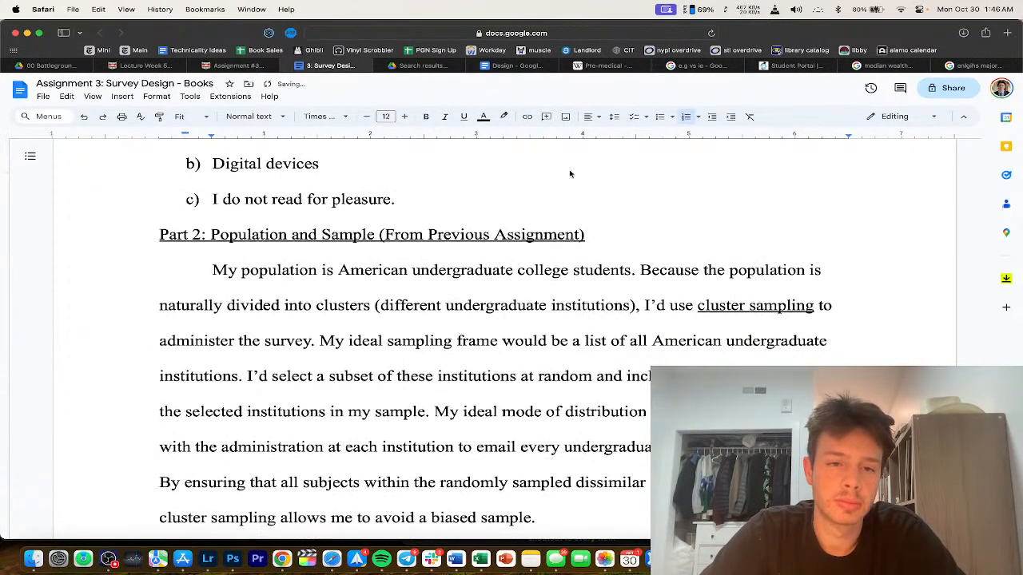
Step: Add the bold question 'Do you have a Goodreads account?' below the devices answers
{"action": "left_click", "coordinate": [468, 201]}
{"action": "key", "text": "Return"}
{"action": "key", "text": "BackSpace"}
{"action": "type", "text": "Do"}
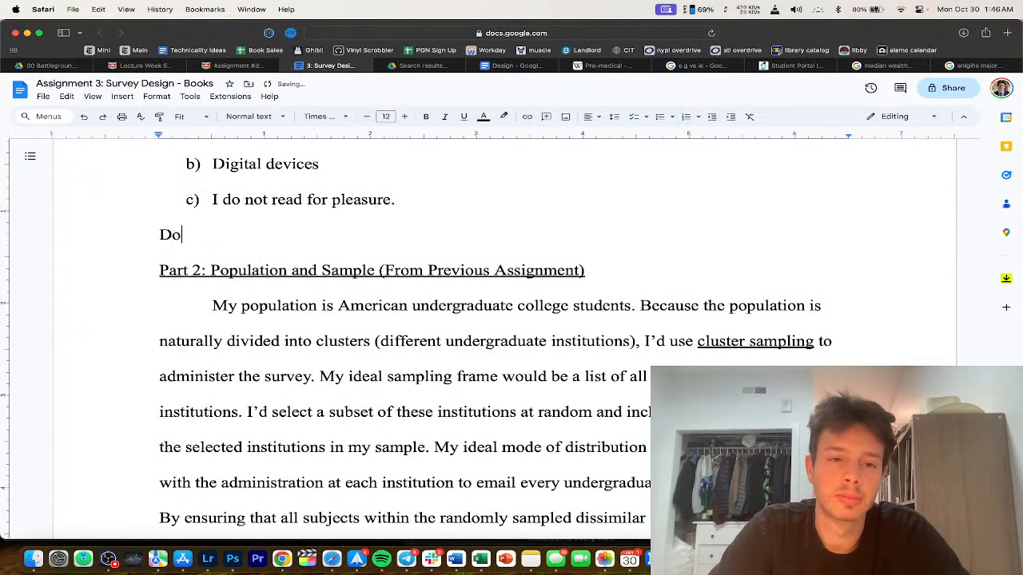
{"action": "type", "text": " you have a Goodreads A"}
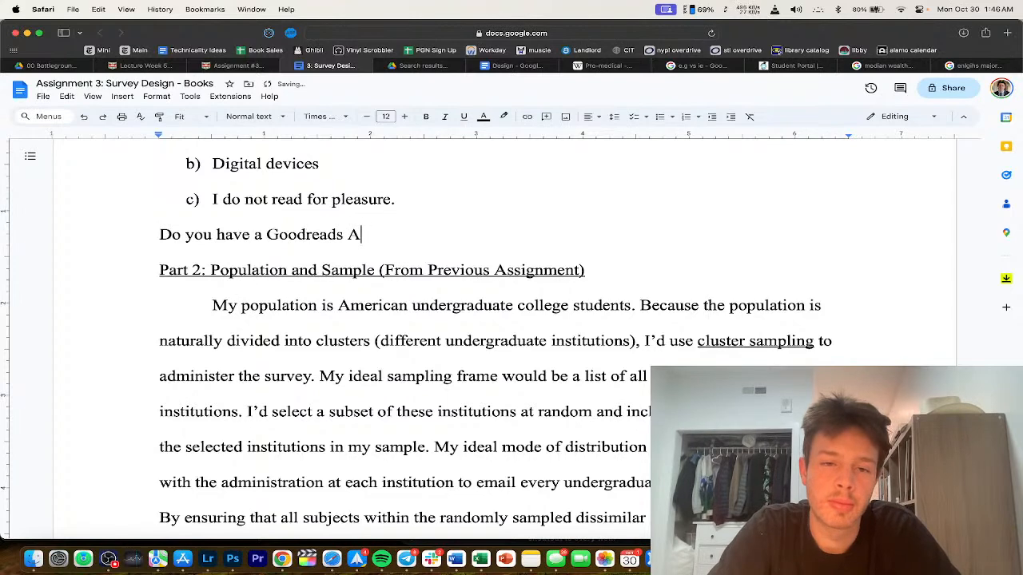
{"action": "key", "text": "BackSpace"}
{"action": "type", "text": "acco"}
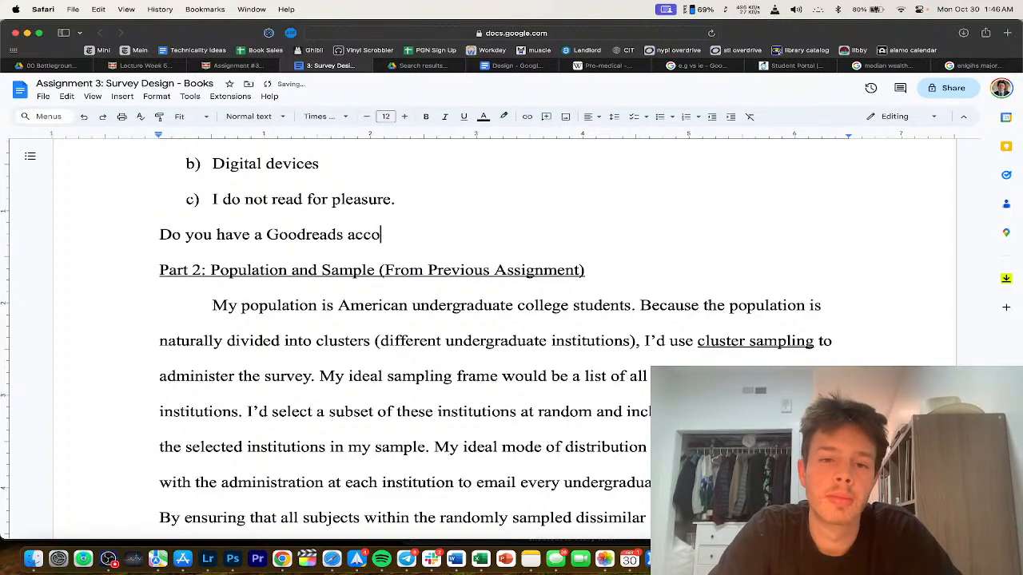
{"action": "type", "text": "unt?"}
{"action": "key", "text": "Return"}
{"action": "triple_click", "coordinate": [424, 233]}
{"action": "key", "text": "super+b"}
Step: Enter the answer choices 'a) Yes' and 'No' under the Goodreads question
{"action": "left_click", "coordinate": [154, 276]}
{"action": "type", "text": "a) Yes"}
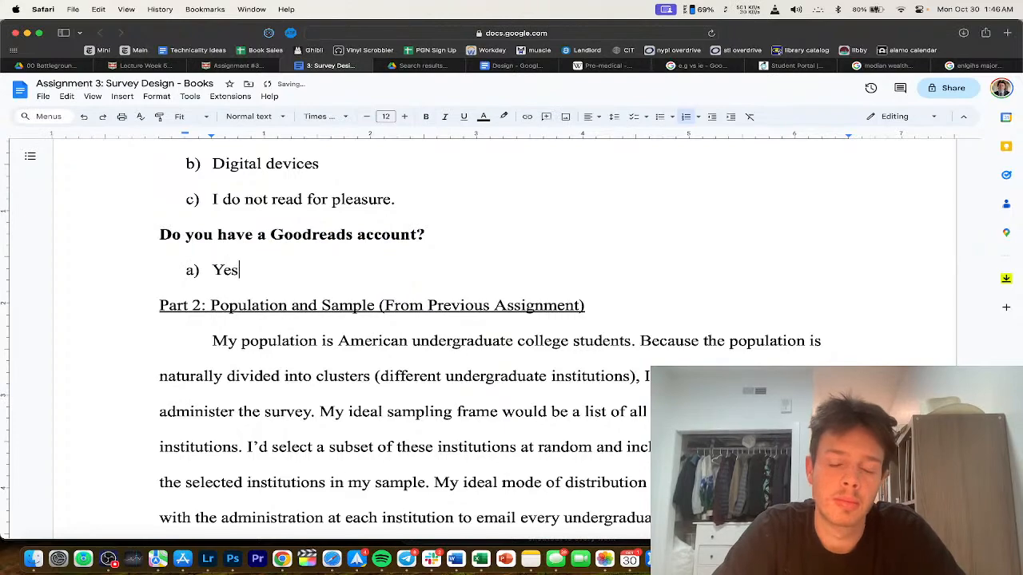
{"action": "key", "text": "Return"}
{"action": "type", "text": "No"}
{"action": "scroll", "coordinate": [264, 461], "scroll_direction": "down", "scroll_amount": 10}
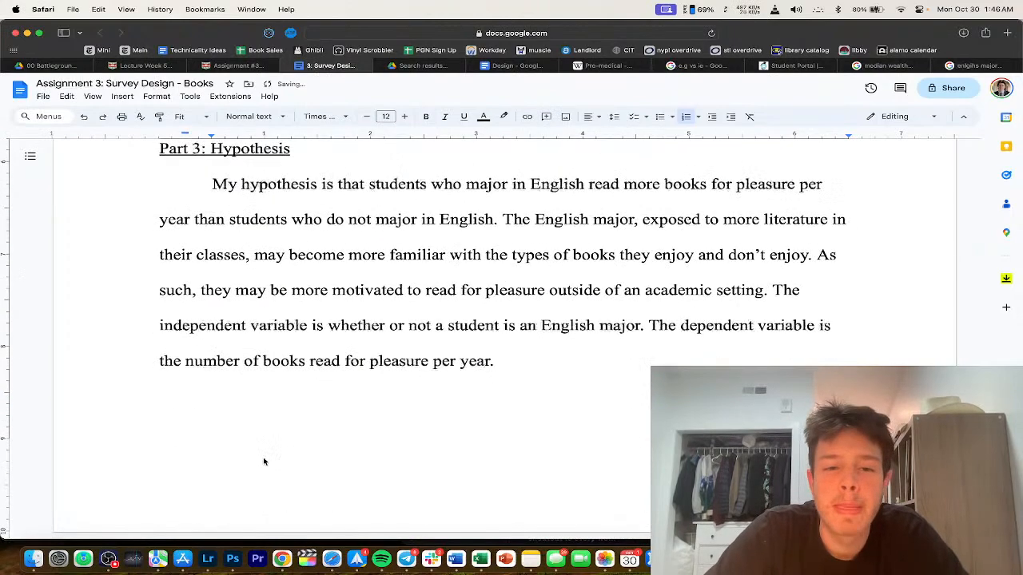
{"action": "left_click", "coordinate": [432, 187]}
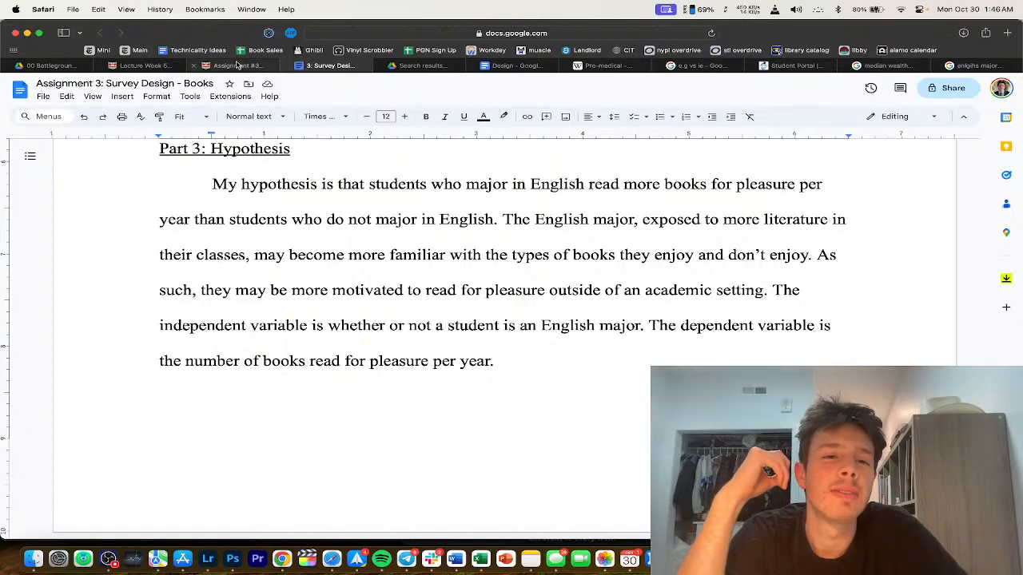
{"action": "left_click", "coordinate": [237, 66]}
{"action": "scroll", "coordinate": [340, 219], "scroll_direction": "up", "scroll_amount": 8}
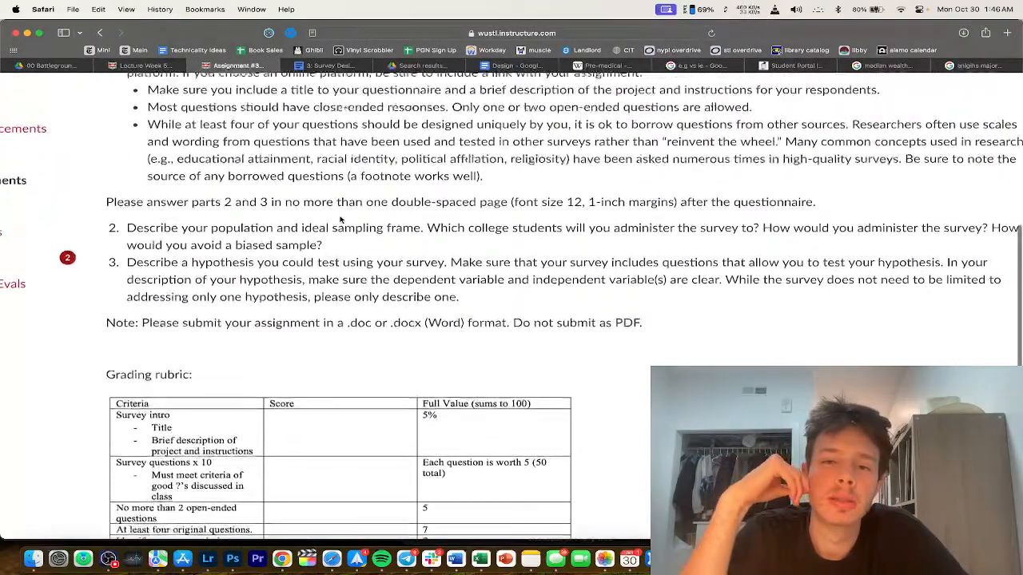
{"action": "scroll", "coordinate": [340, 216], "scroll_direction": "right", "scroll_amount": 3}
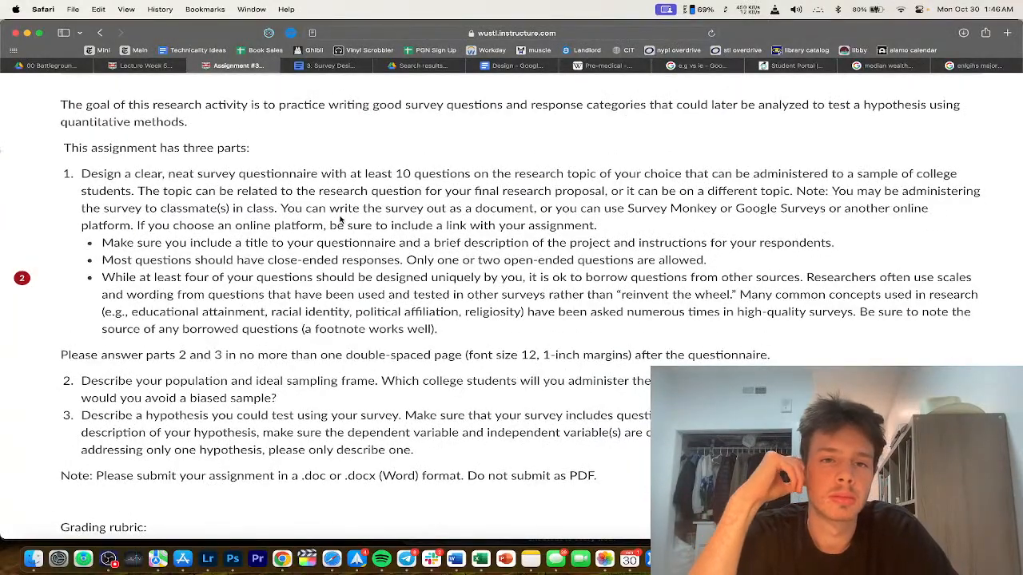
{"action": "scroll", "coordinate": [340, 220], "scroll_direction": "up", "scroll_amount": 2}
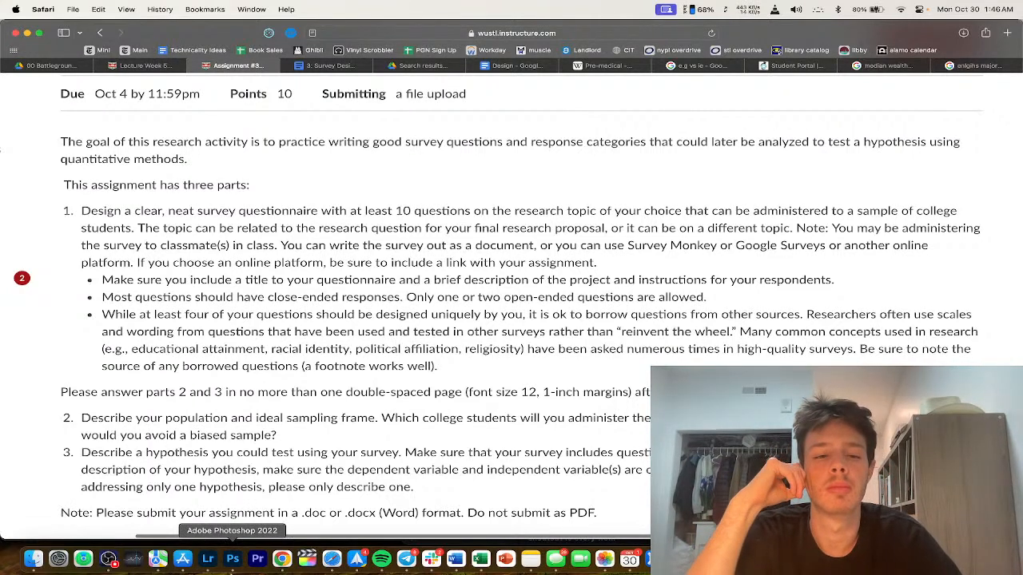
{"action": "left_click", "coordinate": [323, 65]}
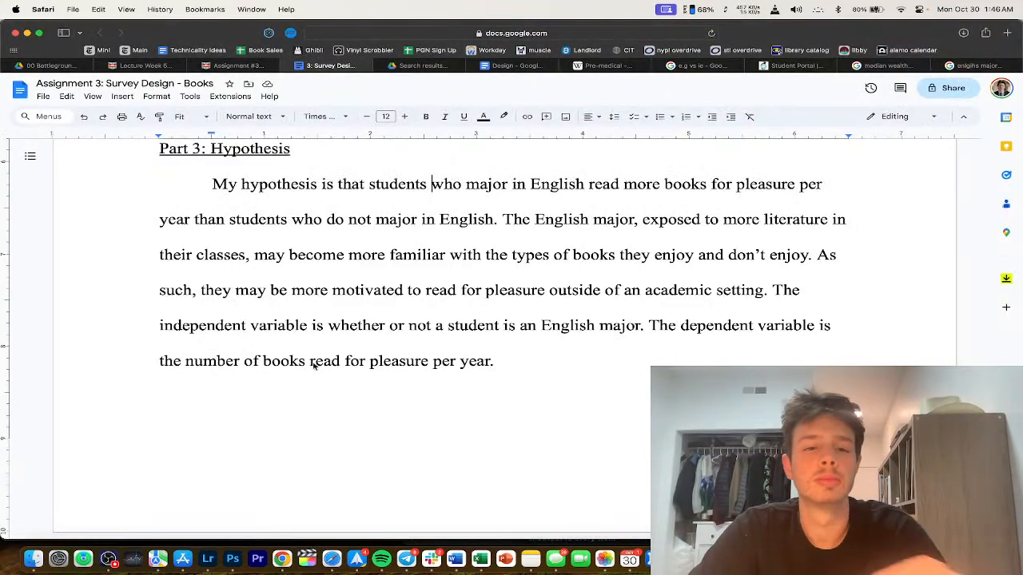
Step: Replace the question's opening 'Do you have a' with 'Have you ever created an account on'
{"action": "scroll", "coordinate": [314, 366], "scroll_direction": "up", "scroll_amount": 5}
{"action": "scroll", "coordinate": [313, 366], "scroll_direction": "up", "scroll_amount": 3}
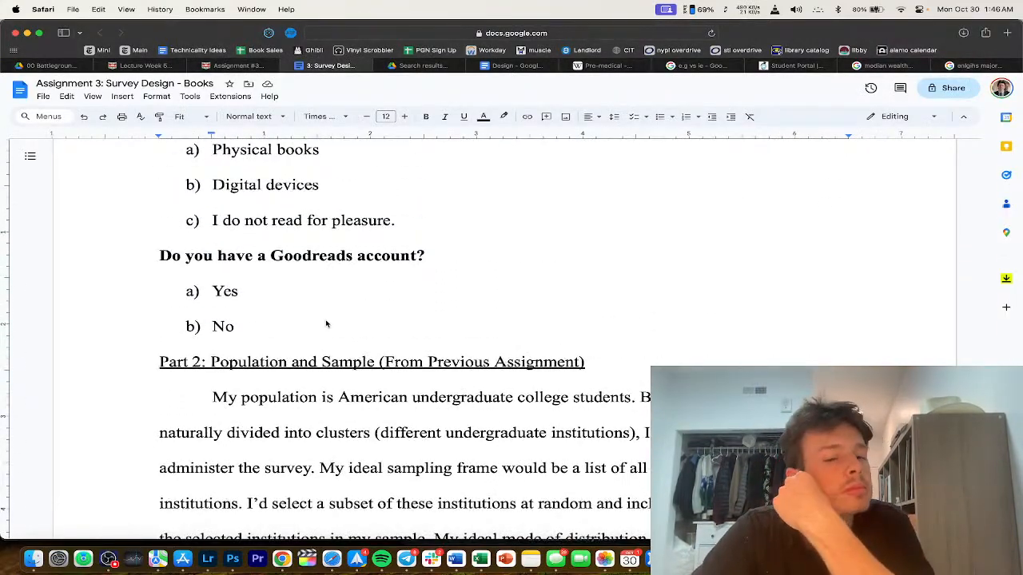
{"action": "scroll", "coordinate": [334, 365], "scroll_direction": "down", "scroll_amount": 1}
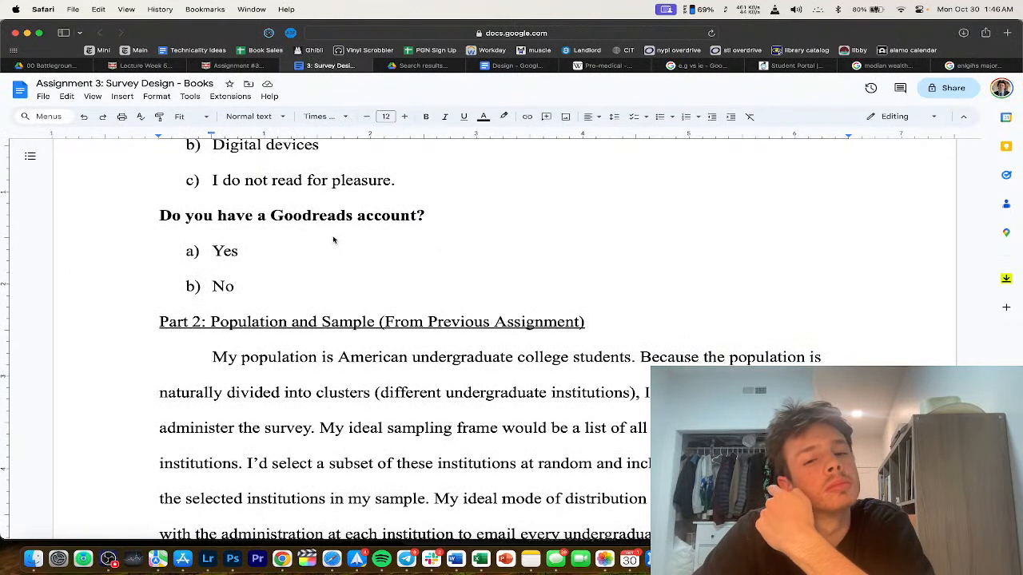
{"action": "left_click_drag", "start_coordinate": [274, 216], "coordinate": [146, 219]}
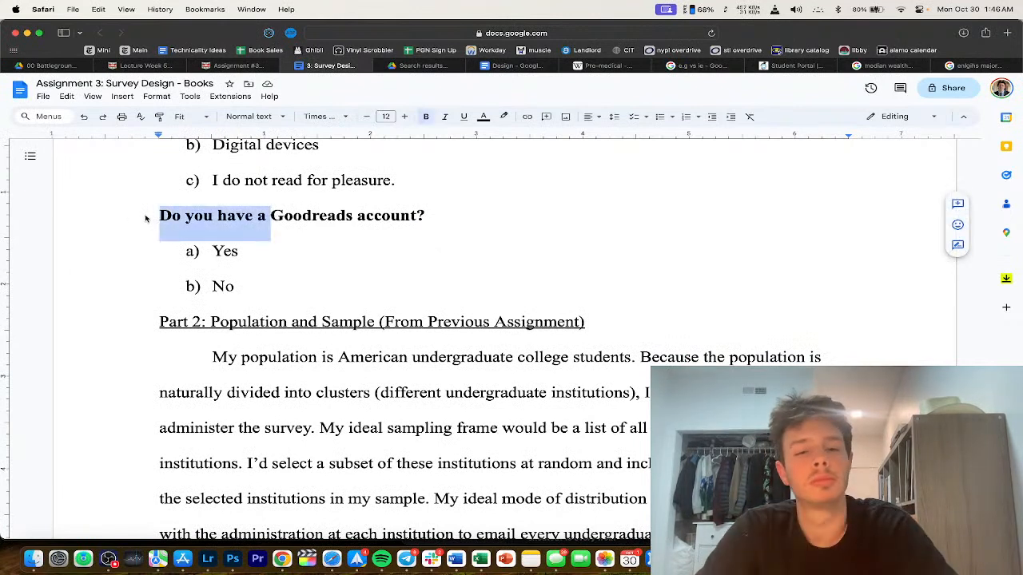
{"action": "left_click", "coordinate": [267, 216]}
{"action": "type", "text": "n account on"}
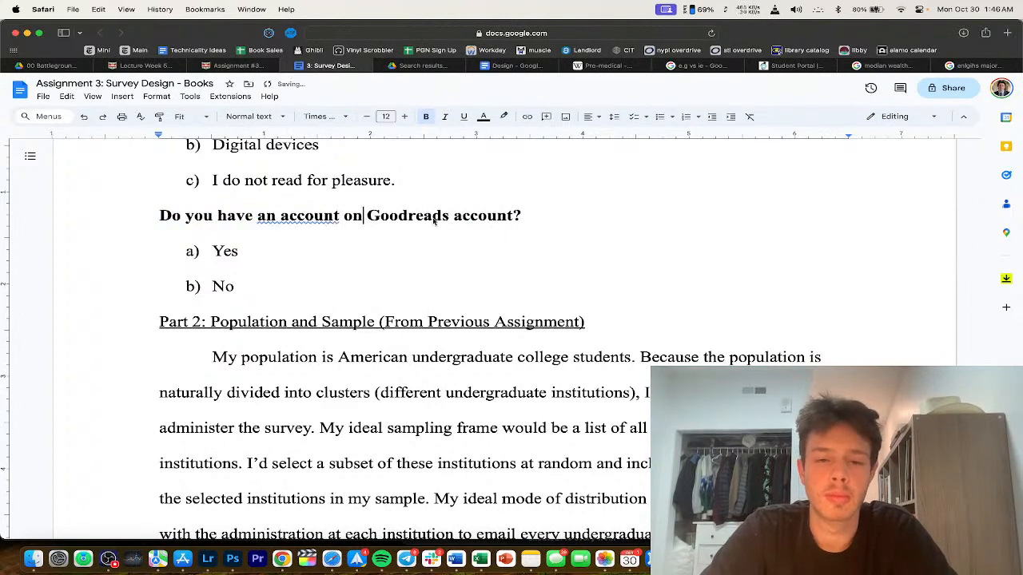
{"action": "left_click_drag", "start_coordinate": [364, 216], "coordinate": [135, 221]}
{"action": "type", "text": "Have you e"}
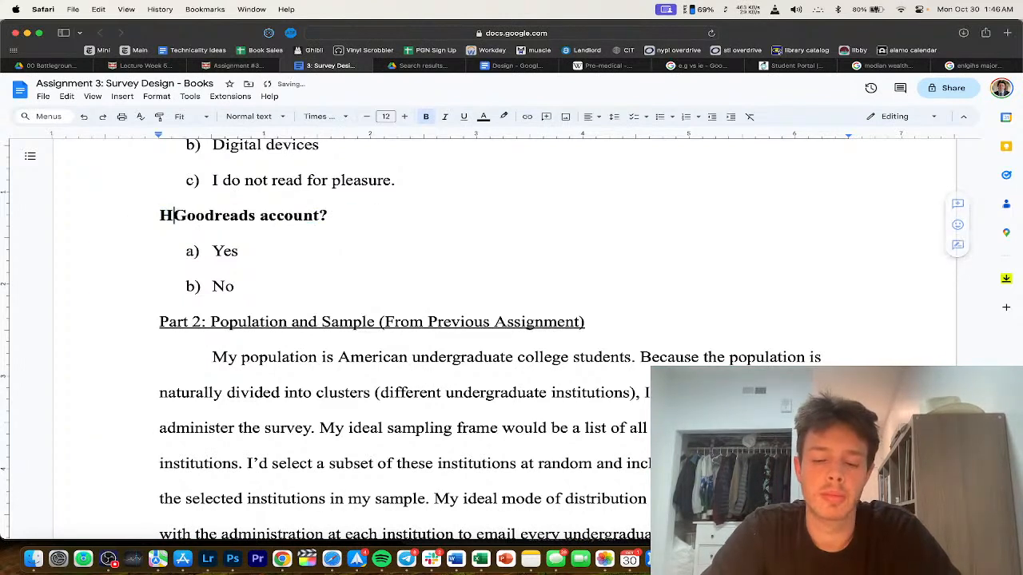
{"action": "type", "text": "ver created an a"}
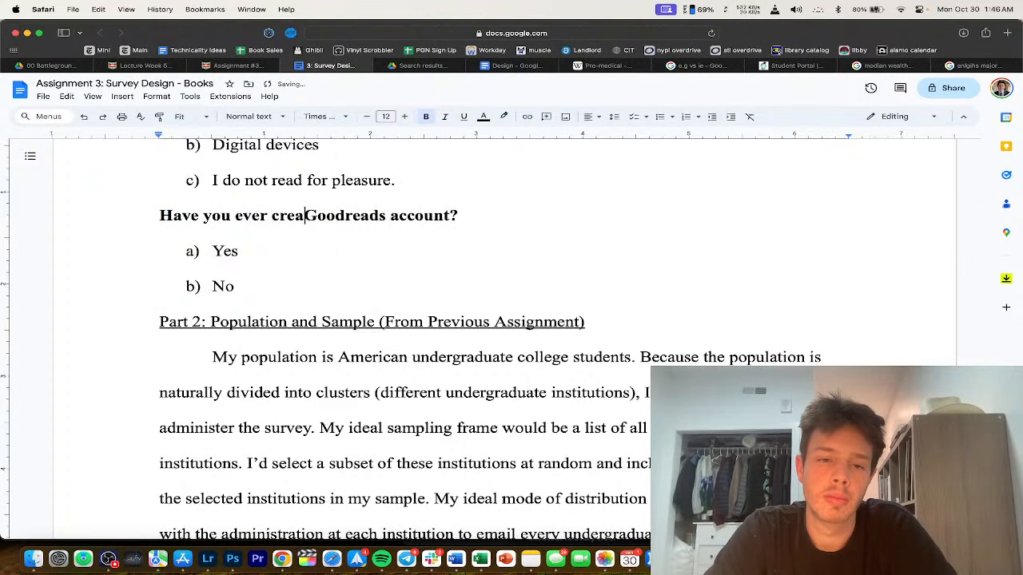
{"action": "type", "text": "ccount "}
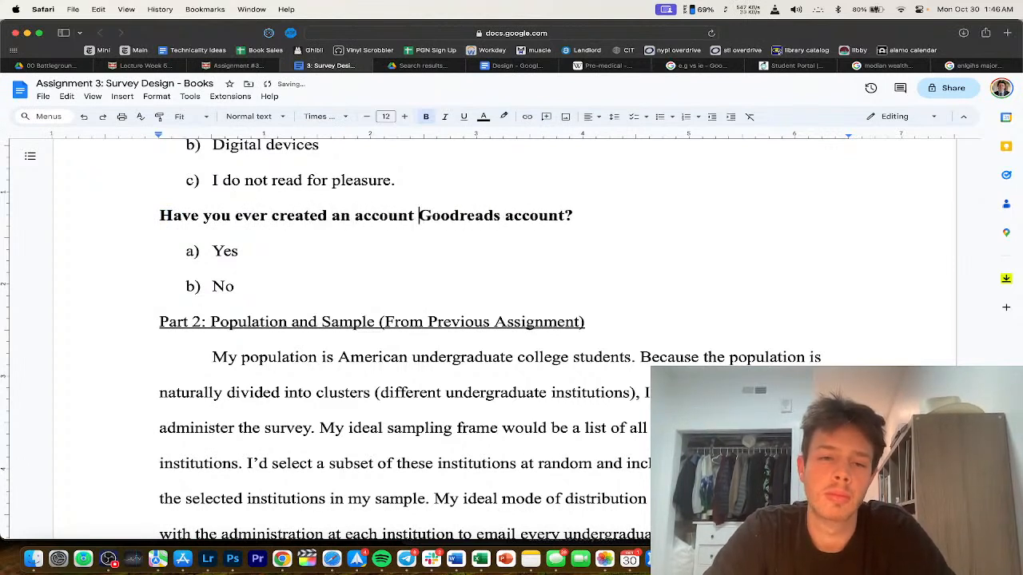
{"action": "type", "text": "on"}
Step: Swap the trailing word 'account' for '.com' after Goodreads
{"action": "key", "text": "alt+Right"}
{"action": "key", "text": "shift+alt+Right"}
{"action": "key", "text": "BackSpace"}
{"action": "type", "text": ".com"}
{"action": "scroll", "coordinate": [457, 359], "scroll_direction": "down", "scroll_amount": 10}
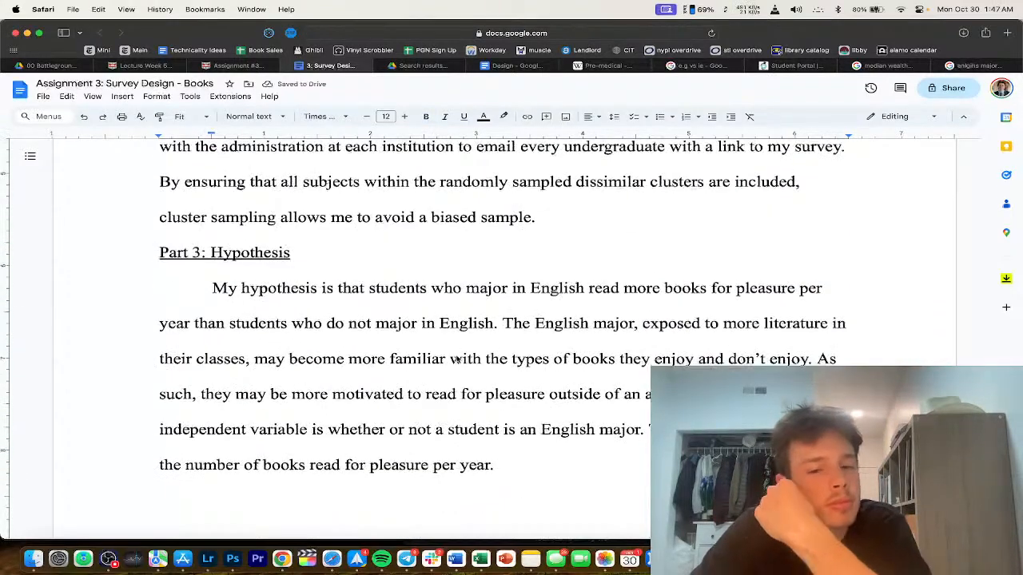
{"action": "triple_click", "coordinate": [457, 359]}
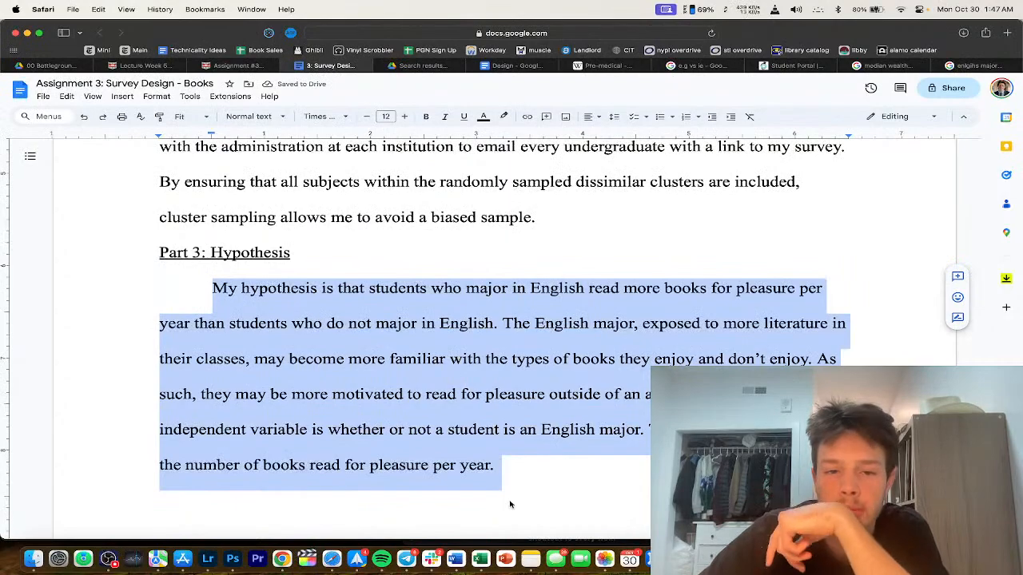
{"action": "scroll", "coordinate": [509, 504], "scroll_direction": "up", "scroll_amount": 14}
{"action": "scroll", "coordinate": [471, 385], "scroll_direction": "up", "scroll_amount": 2}
{"action": "scroll", "coordinate": [472, 386], "scroll_direction": "up", "scroll_amount": 20}
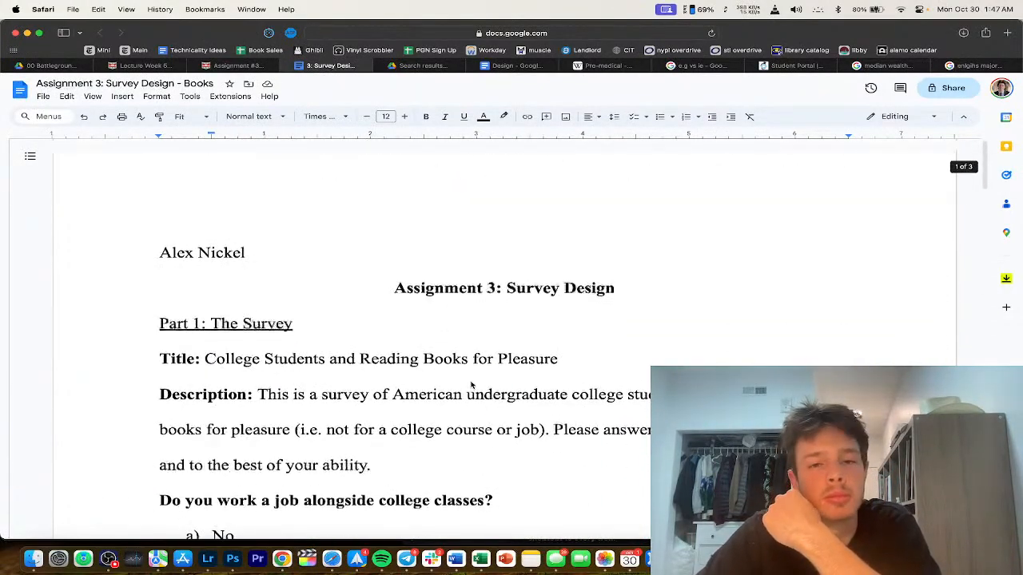
{"action": "scroll", "coordinate": [477, 435], "scroll_direction": "down", "scroll_amount": 5}
{"action": "scroll", "coordinate": [477, 436], "scroll_direction": "down", "scroll_amount": 2}
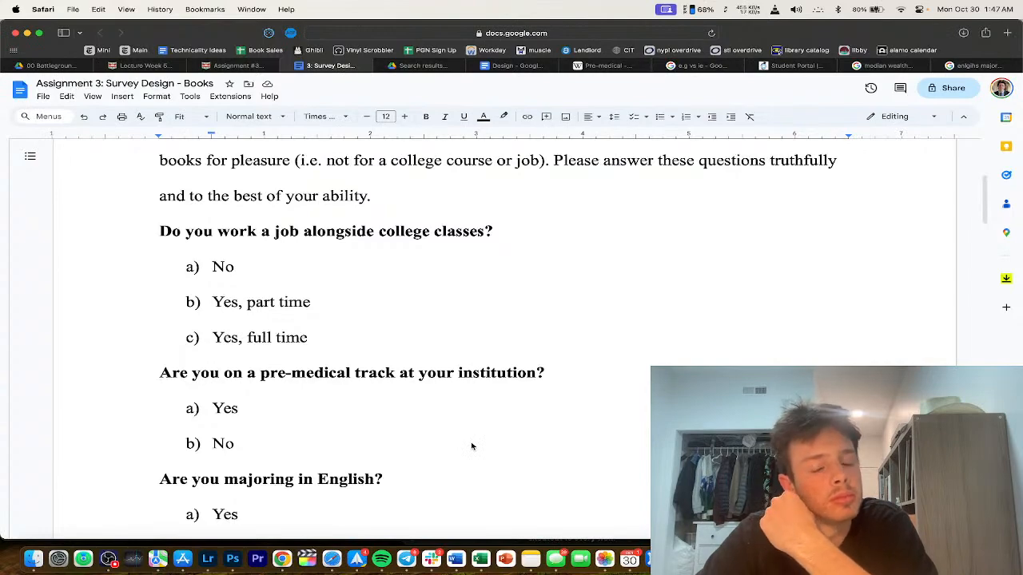
{"action": "left_click", "coordinate": [239, 68]}
{"action": "scroll", "coordinate": [347, 248], "scroll_direction": "down", "scroll_amount": 10}
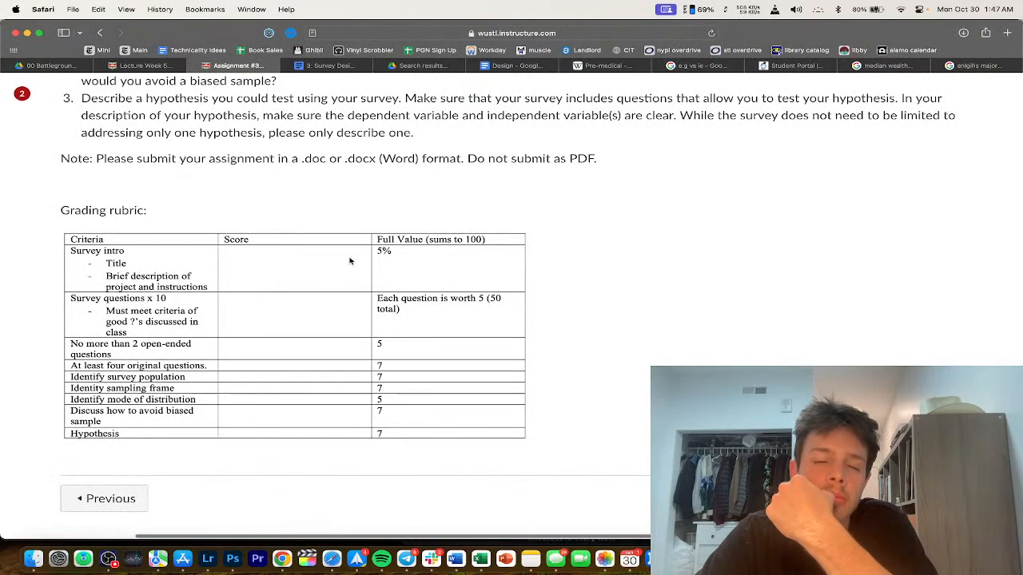
{"action": "scroll", "coordinate": [349, 260], "scroll_direction": "up", "scroll_amount": 2}
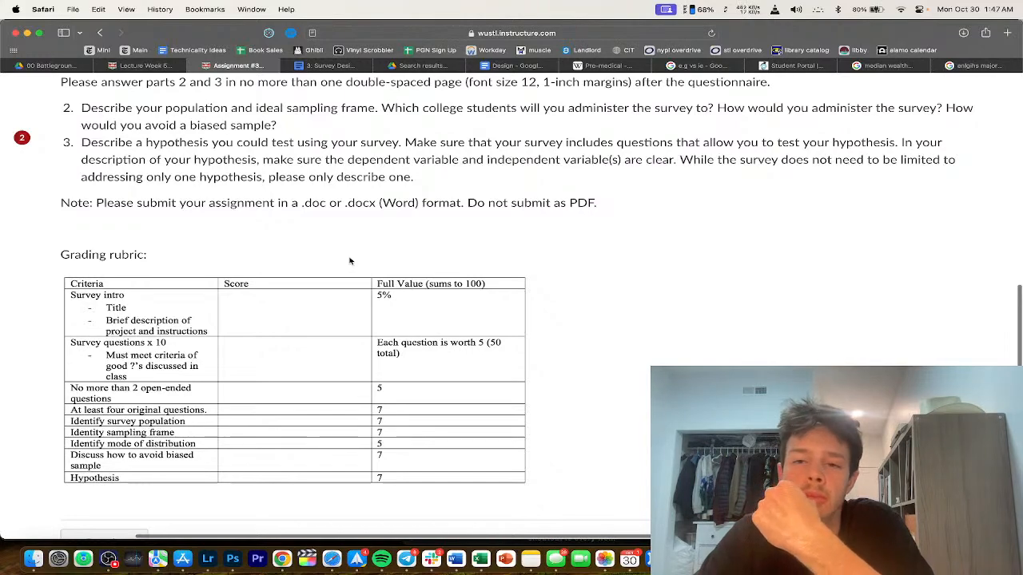
{"action": "scroll", "coordinate": [349, 261], "scroll_direction": "down", "scroll_amount": 1}
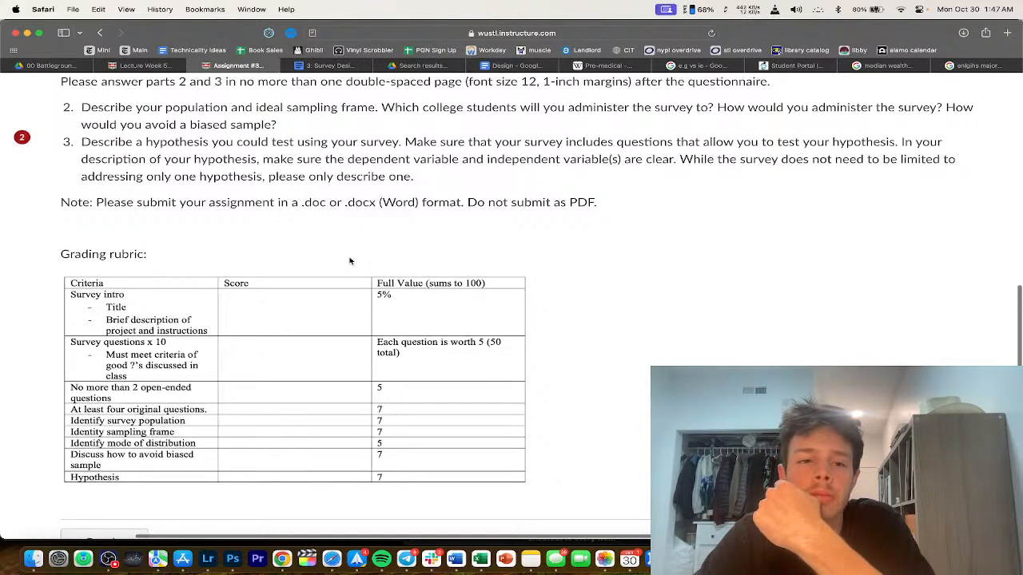
{"action": "left_click", "coordinate": [336, 66]}
{"action": "scroll", "coordinate": [395, 290], "scroll_direction": "down", "scroll_amount": 15}
{"action": "triple_click", "coordinate": [398, 291]}
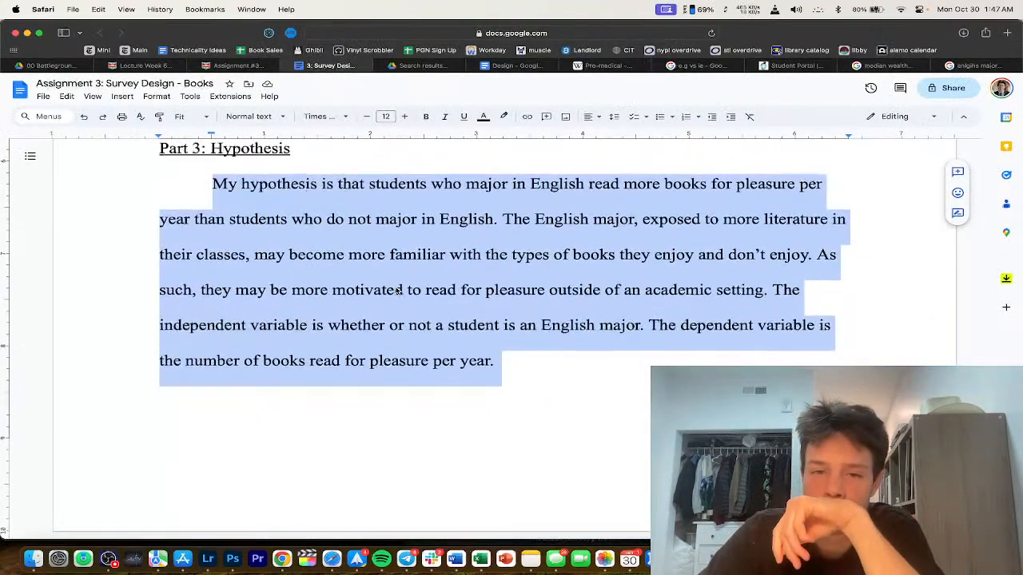
Step: Break the hypothesis paragraph so 'who major in English…' begins its own paragraph
{"action": "left_click", "coordinate": [397, 291]}
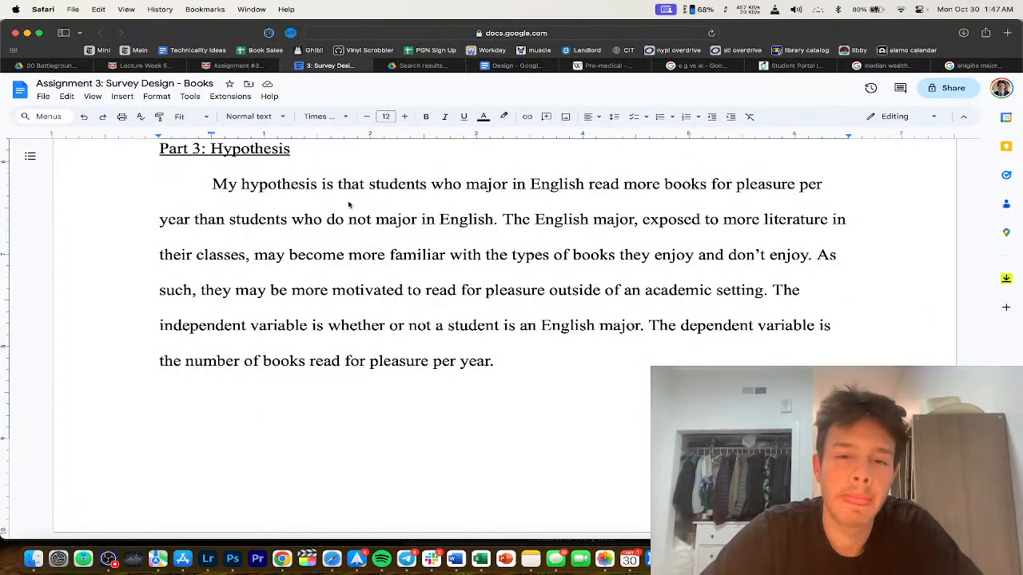
{"action": "left_click", "coordinate": [430, 185]}
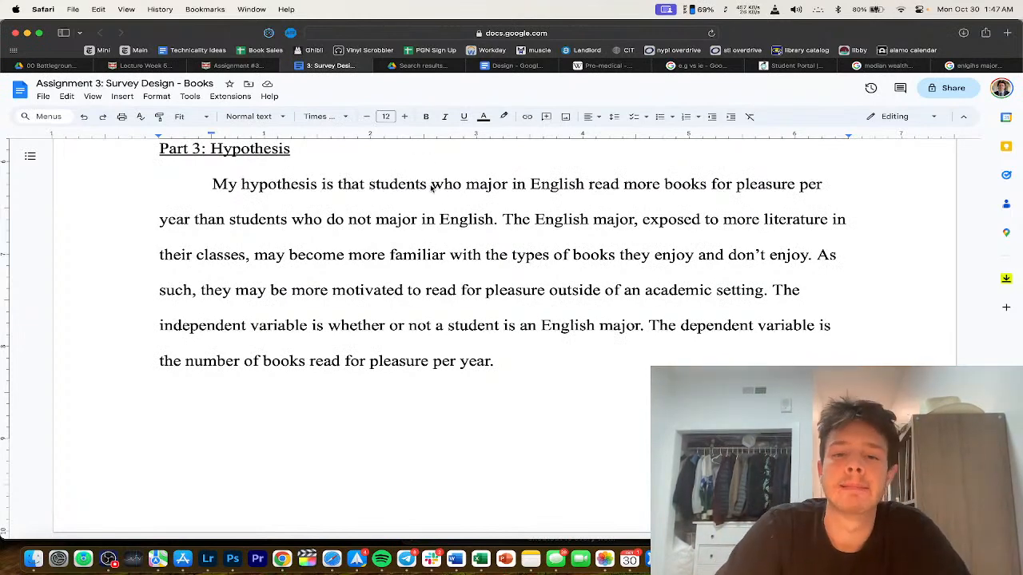
{"action": "key", "text": "Return"}
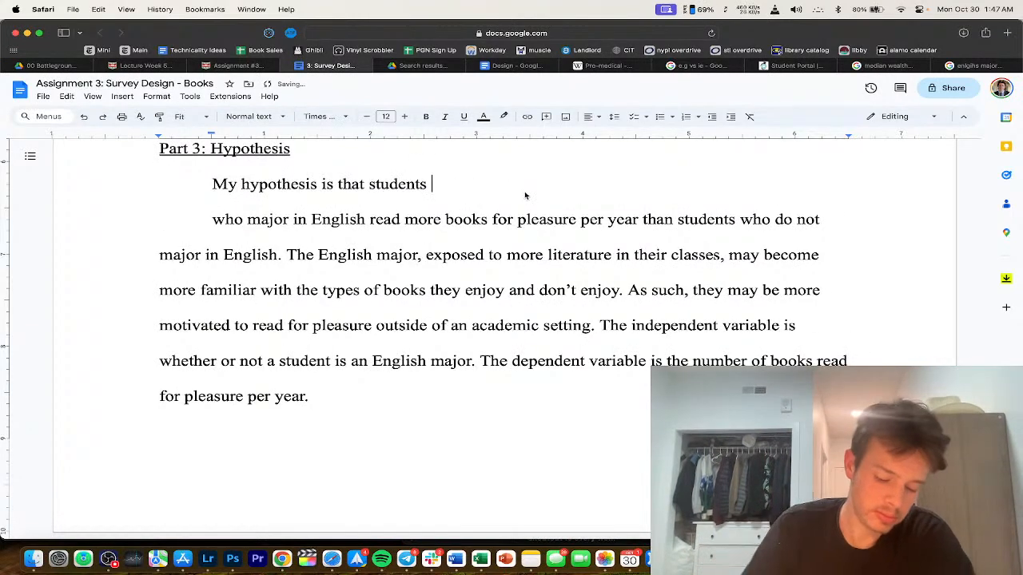
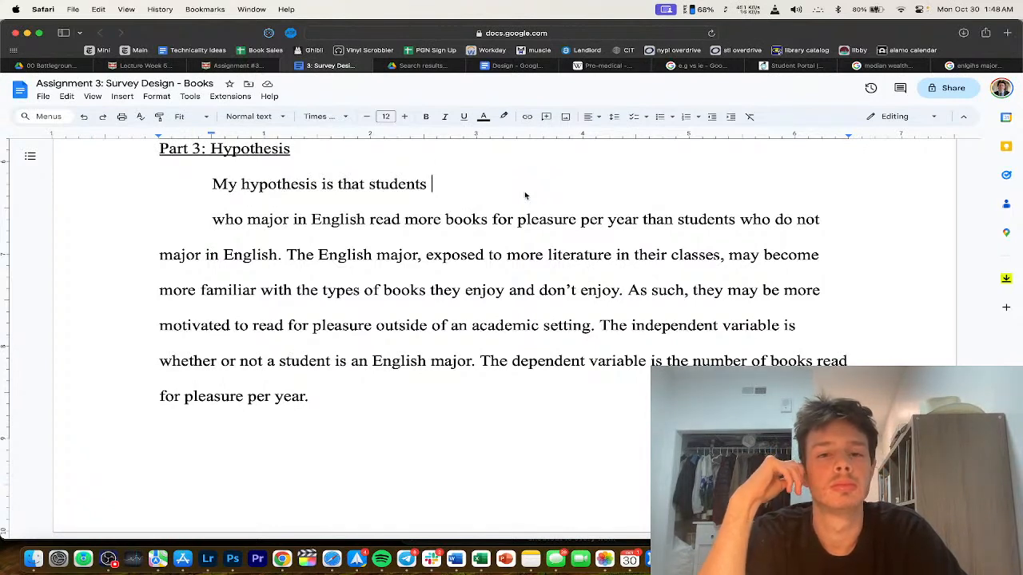
Step: Clear the old hypothesis opening and write 'the amount of books read for pleasure per year is positively correlated with whether…'
{"action": "key", "text": "alt+Left"}
{"action": "key", "text": "alt+Delete"}
{"action": "key", "text": "Delete"}
{"action": "key", "text": "BackSpace"}
{"action": "key", "text": "BackSpace"}
{"action": "key", "text": "BackSpace"}
{"action": "key", "text": "BackSpace"}
{"action": "key", "text": "BackSpace"}
{"action": "key", "text": "Return"}
{"action": "left_click", "coordinate": [482, 190]}
{"action": "type", "text": "the amount of book"}
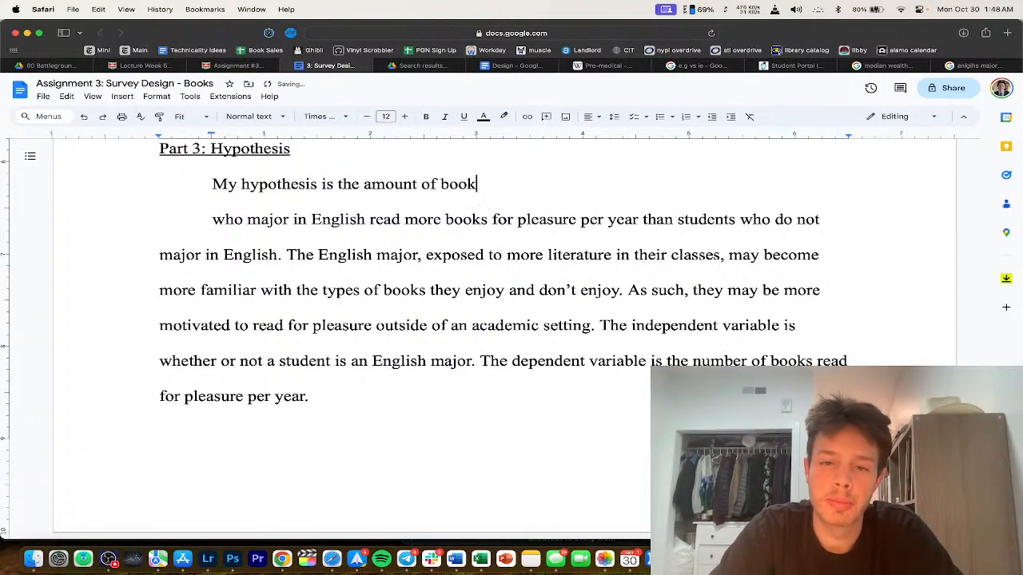
{"action": "type", "text": "s read for pleasur"}
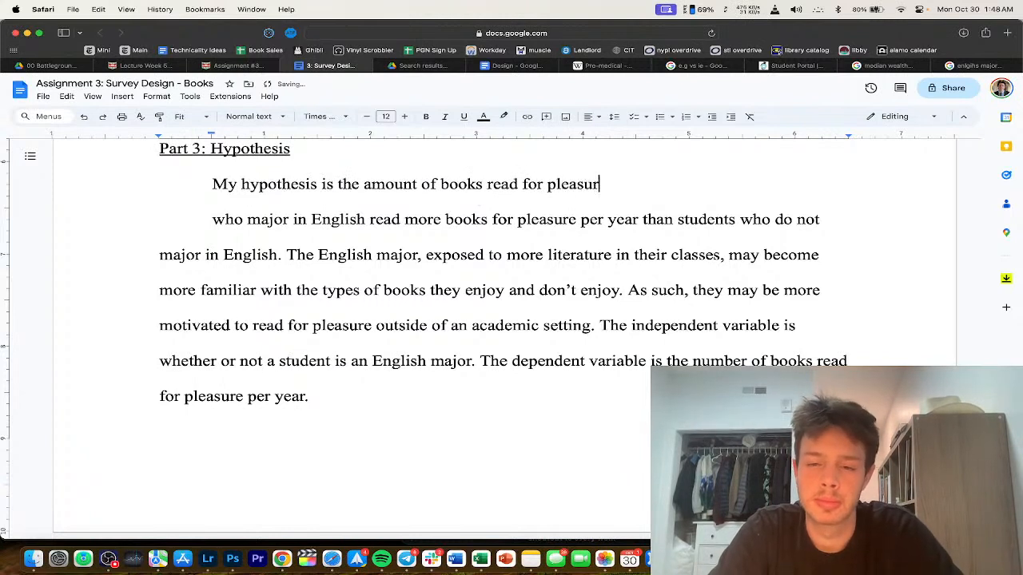
{"action": "type", "text": "e per year is po"}
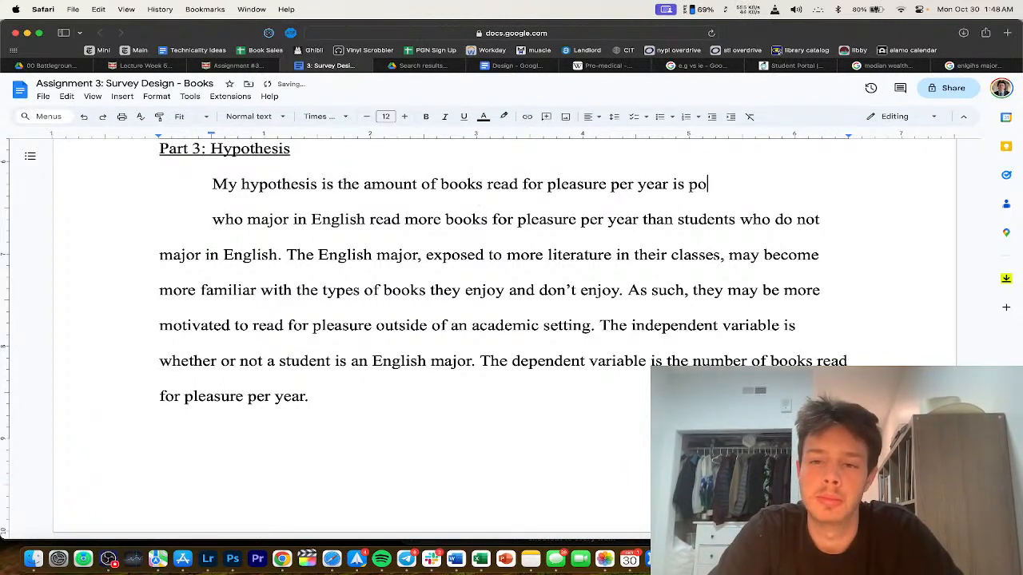
{"action": "type", "text": "sitively correlate"}
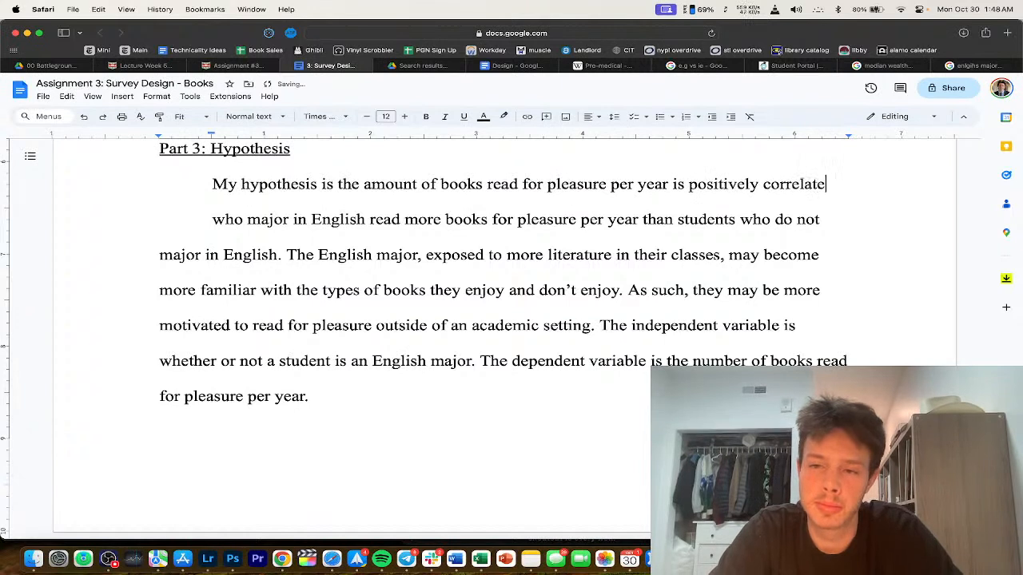
{"action": "type", "text": "d with wheth"}
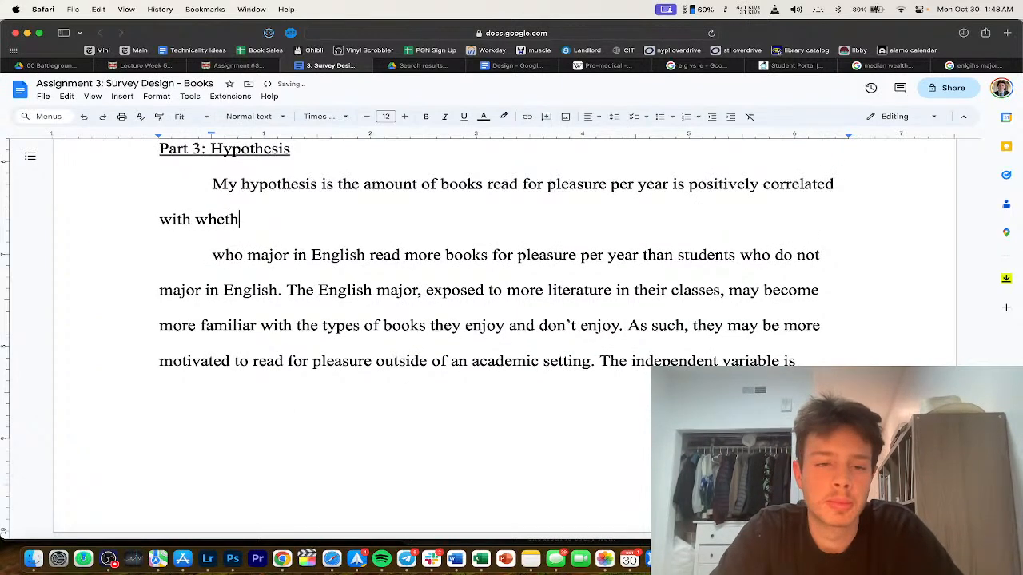
{"action": "type", "text": "er or not a s"}
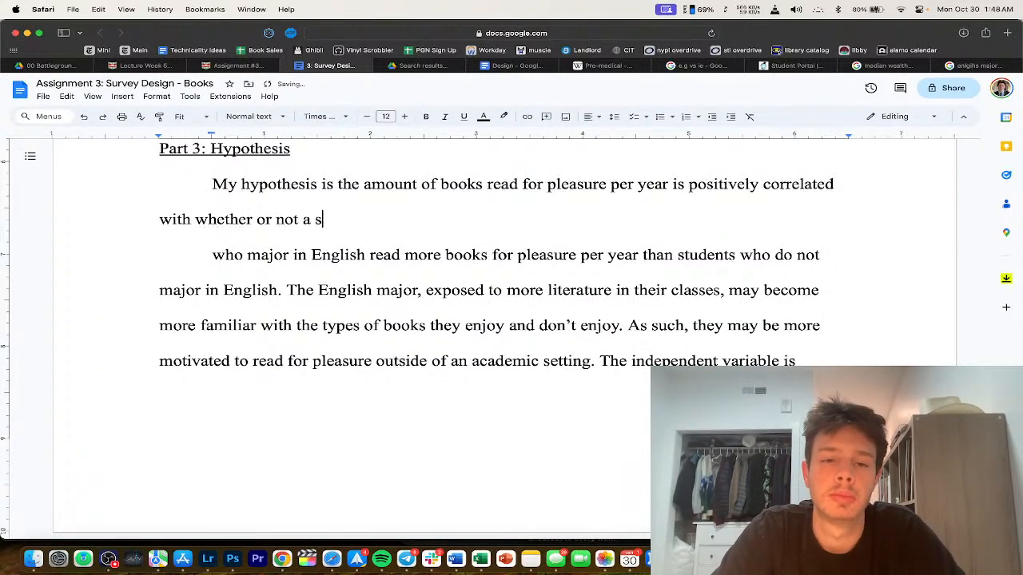
{"action": "type", "text": "tudent has a Goodr"}
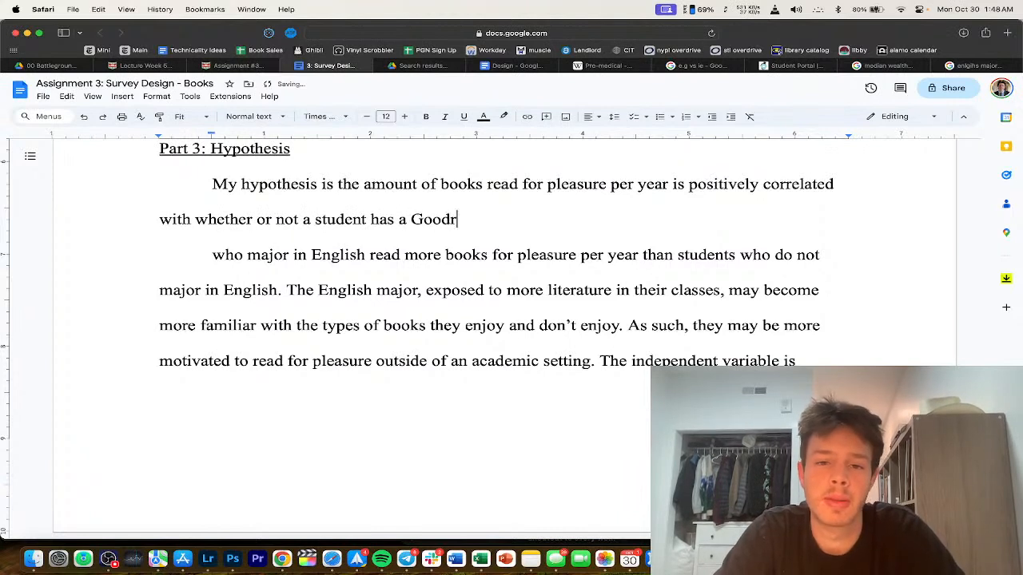
{"action": "type", "text": "eads account"}
{"action": "type", "text": ". As students"}
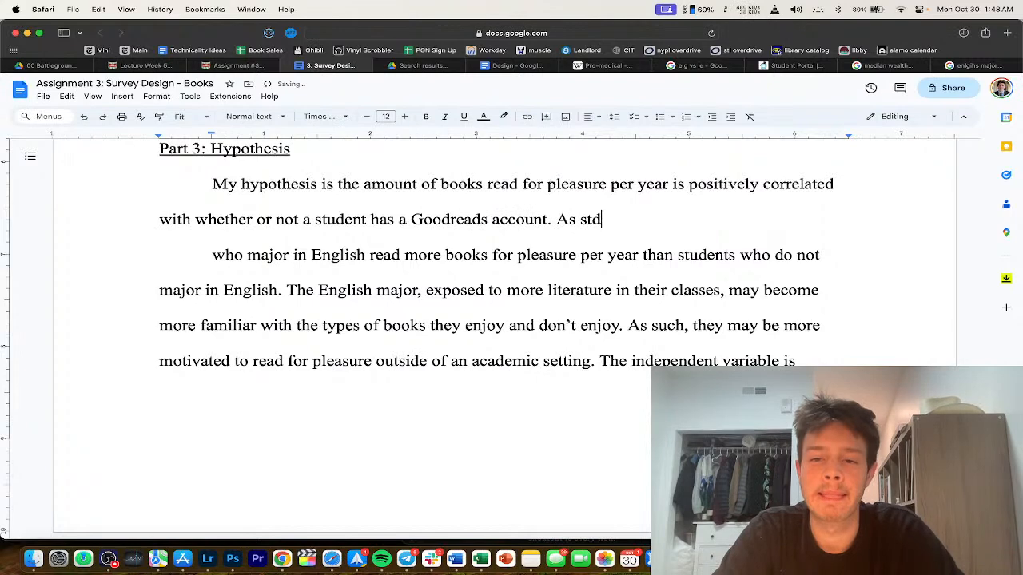
Step: Remove the leftover words 'students' and 'for' and add the clause 'people read more books,'
{"action": "double_click", "coordinate": [607, 222]}
{"action": "key", "text": "Delete"}
{"action": "key", "text": "Delete"}
{"action": "key", "text": "Return"}
{"action": "type", "text": "peop"}
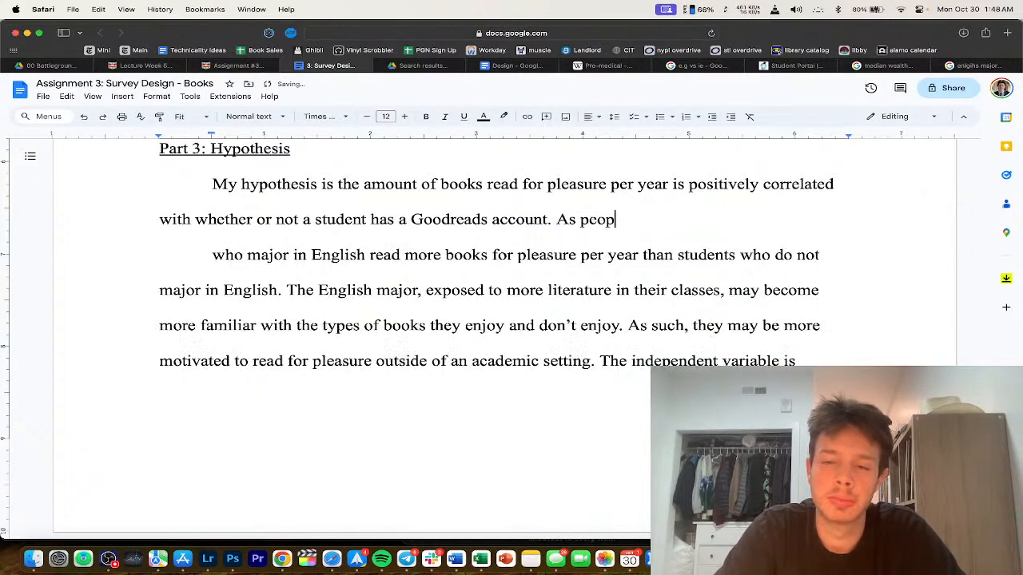
{"action": "type", "text": "le read more boo"}
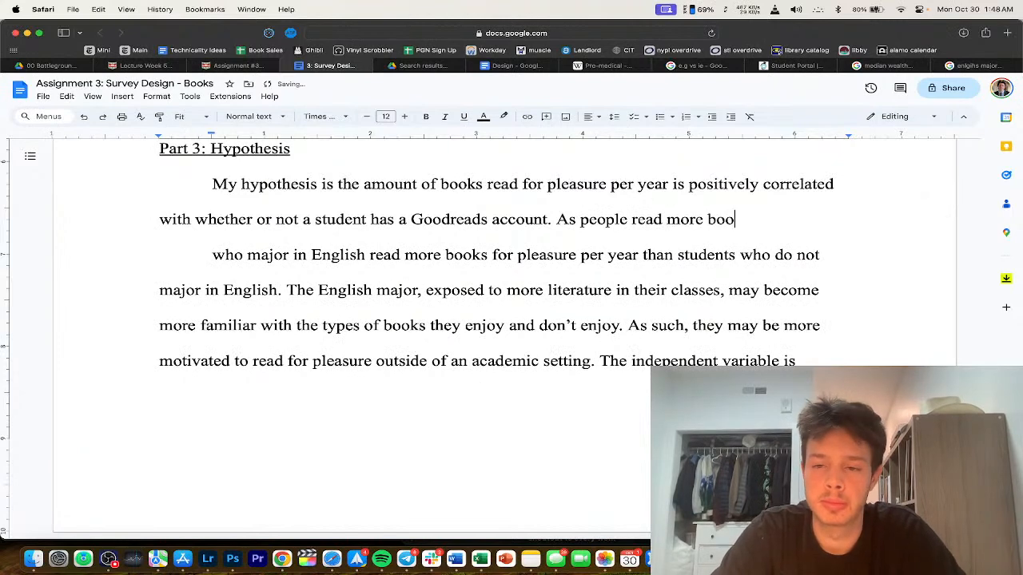
{"action": "type", "text": "ks for"}
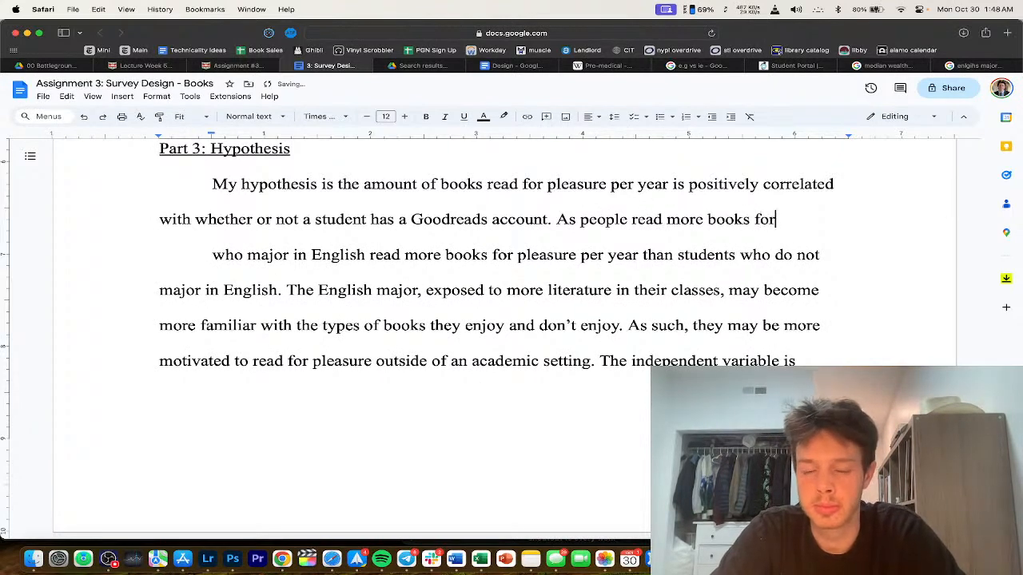
{"action": "double_click", "coordinate": [763, 217]}
{"action": "key", "text": "BackSpace"}
{"action": "key", "text": "BackSpace"}
{"action": "key", "text": "Delete"}
{"action": "type", "text": ","}
{"action": "key", "text": "Return"}
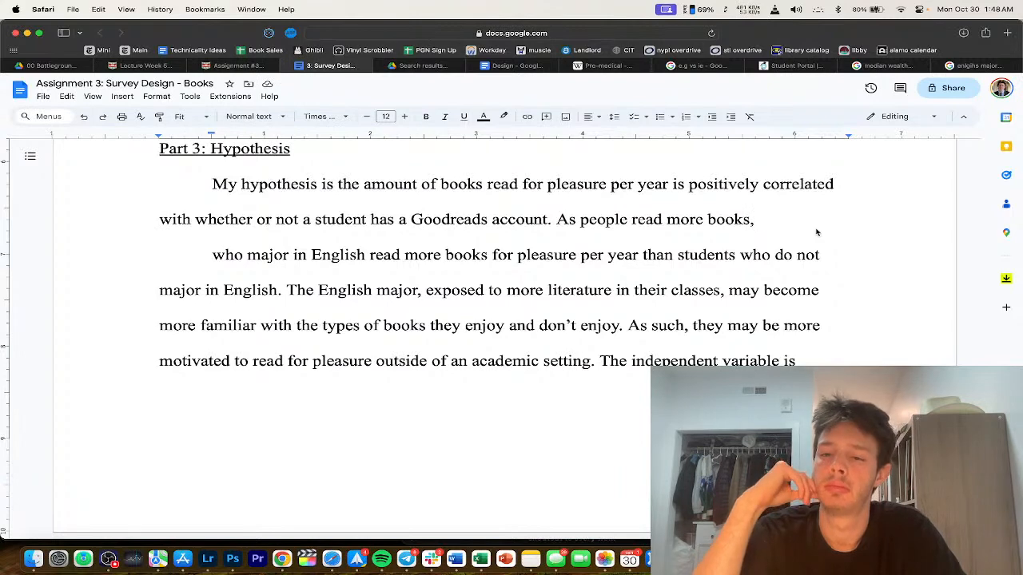
Step: Continue that avid readers may be driven to discuss what they read with other people or log…
{"action": "type", "text": "they"}
{"action": "type", "text": "be driven to trac"}
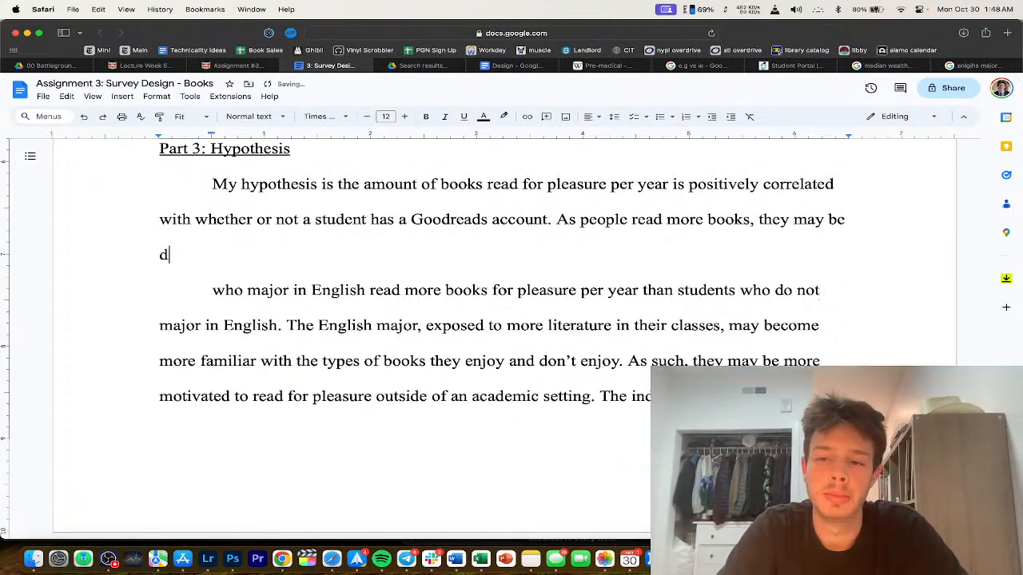
{"action": "type", "text": "k "}
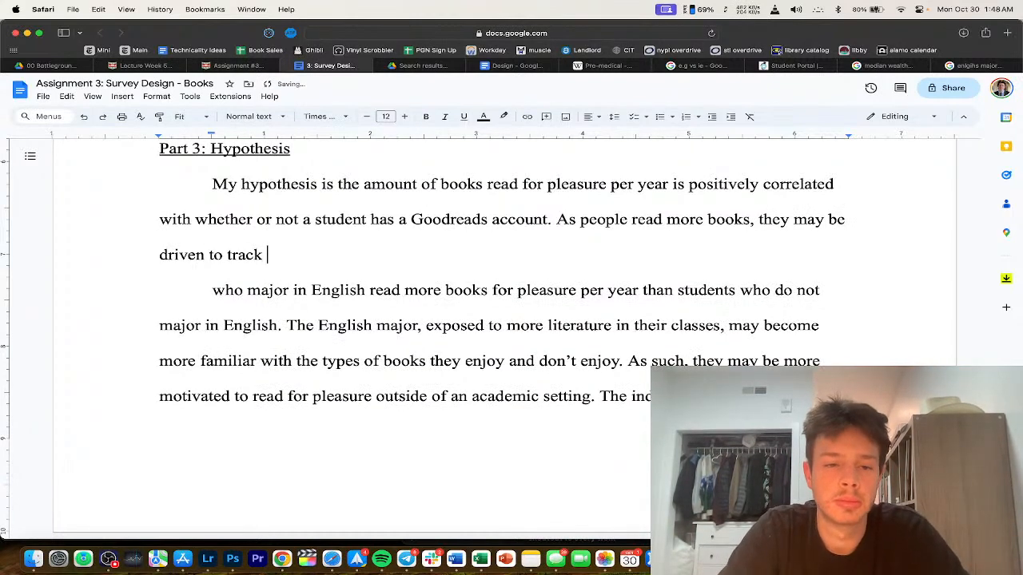
{"action": "type", "text": "discuss their"}
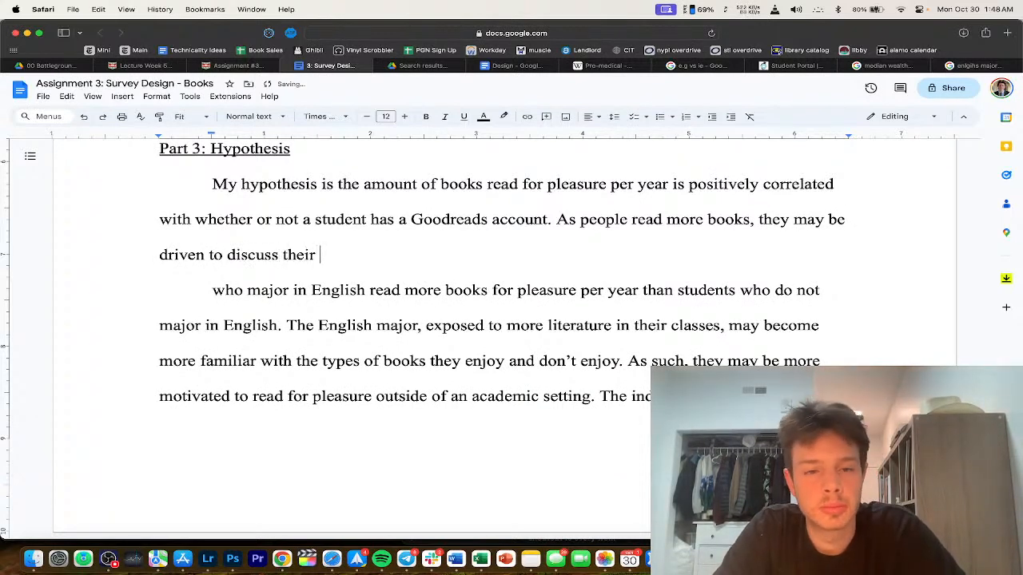
{"action": "type", "text": " inter"}
{"action": "key", "text": "BackSpace"}
{"action": "key", "text": "BackSpace"}
{"action": "key", "text": "BackSpace"}
{"action": "key", "text": "BackSpace"}
{"action": "key", "text": "BackSpace"}
{"action": "key", "text": "BackSpace"}
{"action": "key", "text": "BackSpace"}
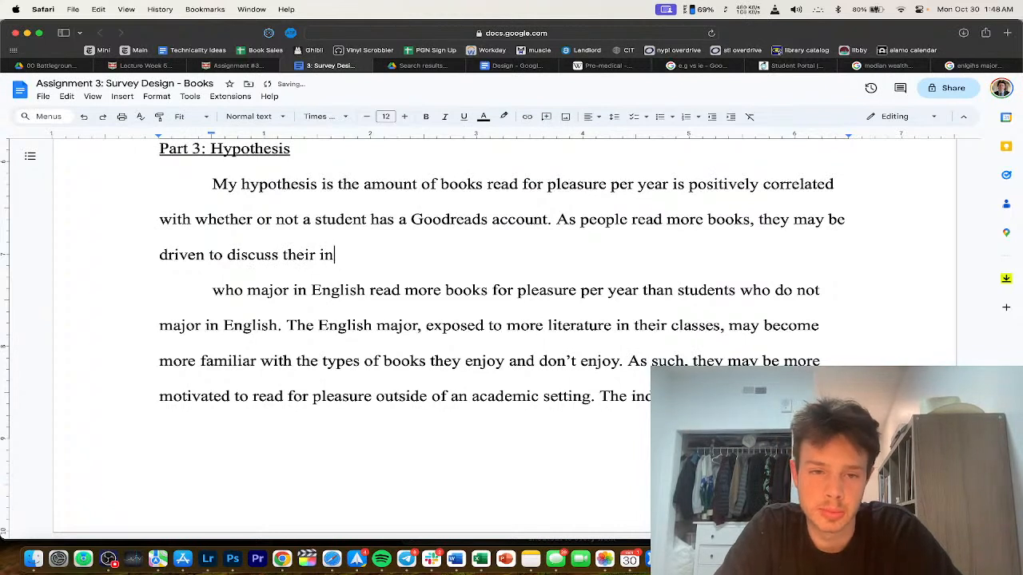
{"action": "key", "text": "BackSpace"}
{"action": "key", "text": "BackSpace"}
{"action": "key", "text": "BackSpace"}
{"action": "key", "text": "BackSpace"}
{"action": "type", "text": "what they "}
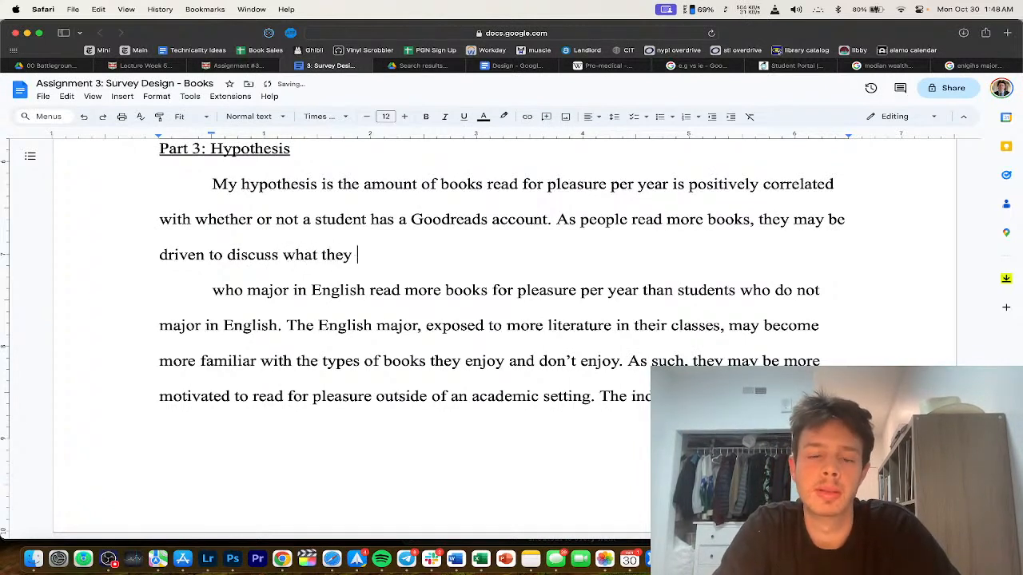
{"action": "type", "text": "read with other people or"}
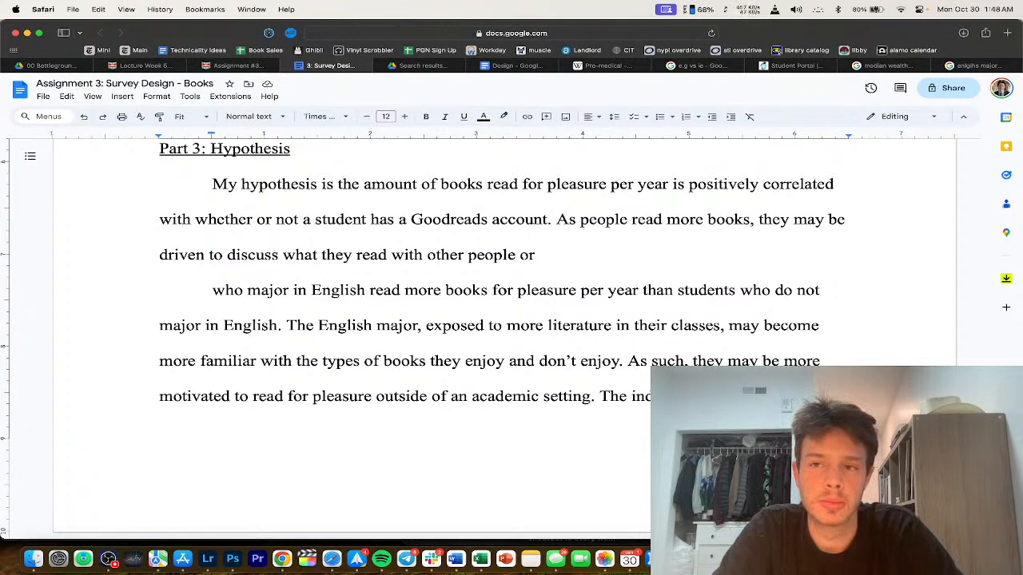
{"action": "type", "text": "log"}
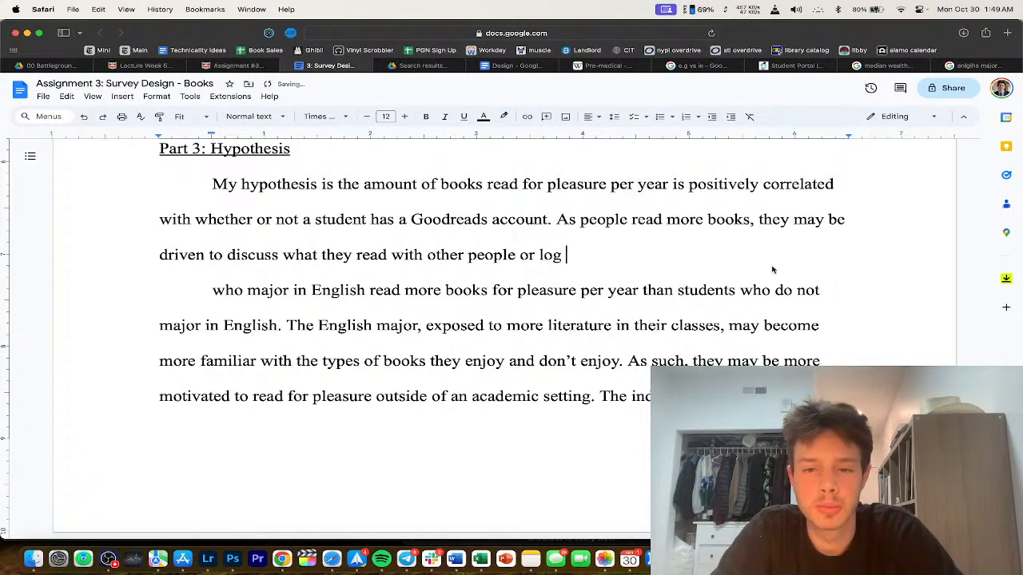
{"action": "scroll", "coordinate": [779, 263], "scroll_direction": "down", "scroll_amount": 2}
Step: Replace 'log' so the clause ends 'find a way to track the books they read.'
{"action": "key", "text": "BackSpace"}
{"action": "key", "text": "BackSpace"}
{"action": "key", "text": "BackSpace"}
{"action": "key", "text": "BackSpace"}
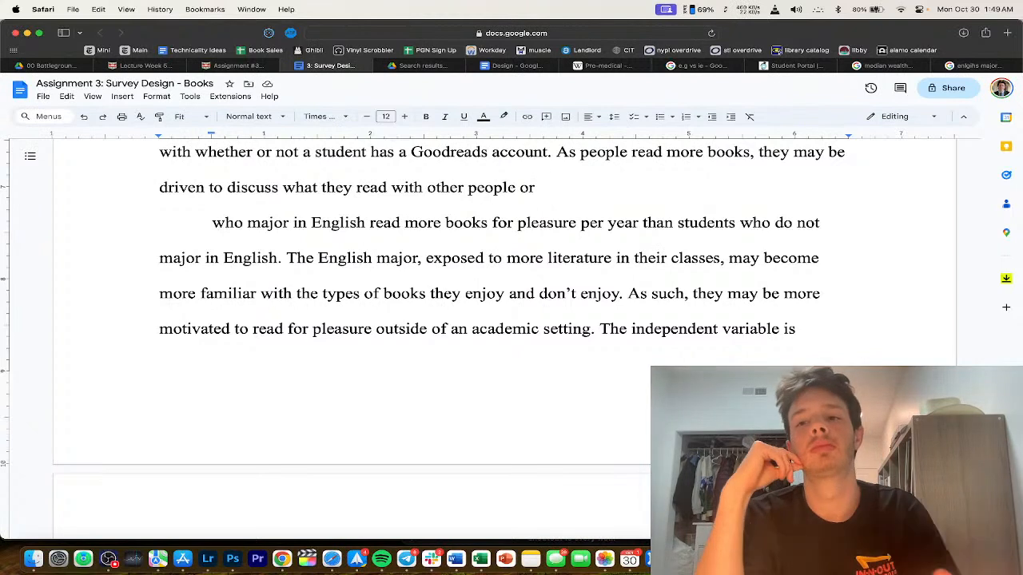
{"action": "type", "text": "fi"}
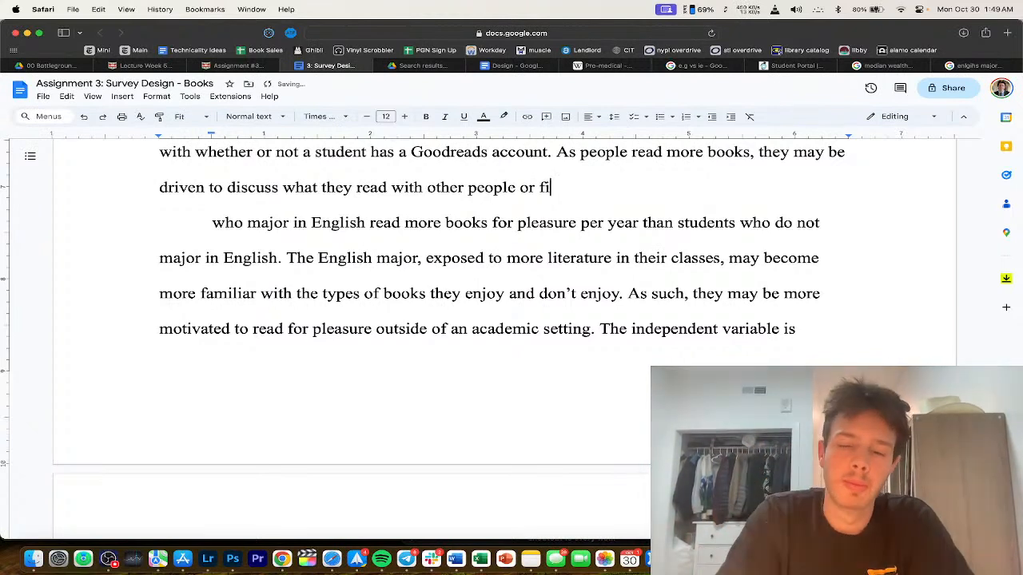
{"action": "type", "text": "nd a way to rt"}
{"action": "type", "text": "ack "}
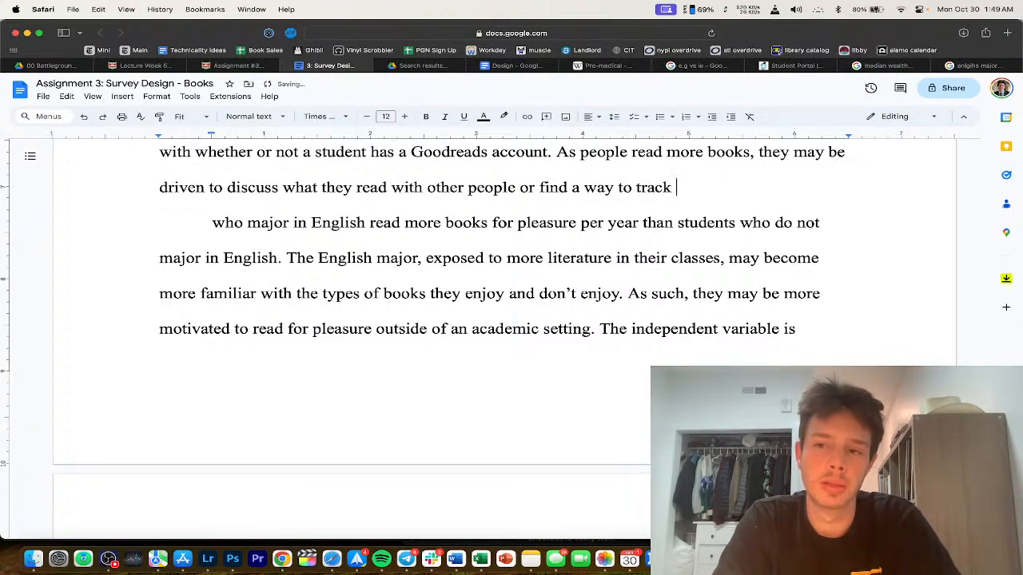
{"action": "type", "text": "everything"}
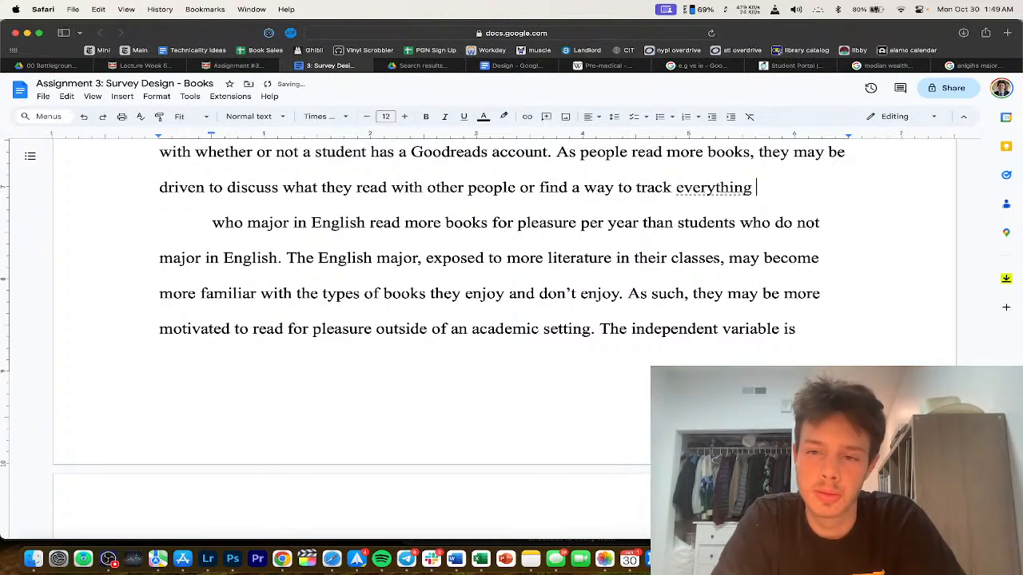
{"action": "double_click", "coordinate": [678, 187]}
{"action": "type", "text": "the boo"}
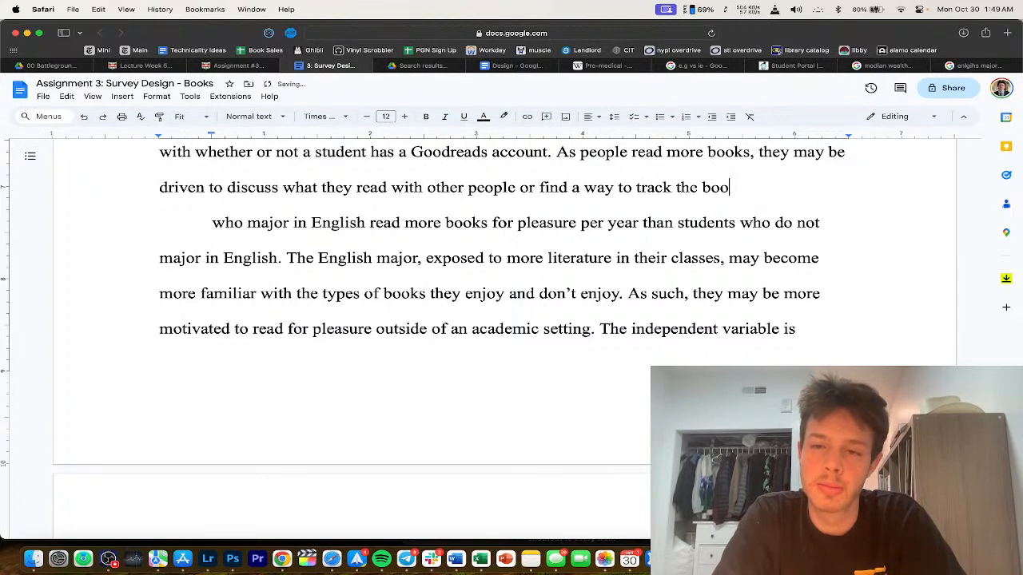
{"action": "type", "text": "ks they read."}
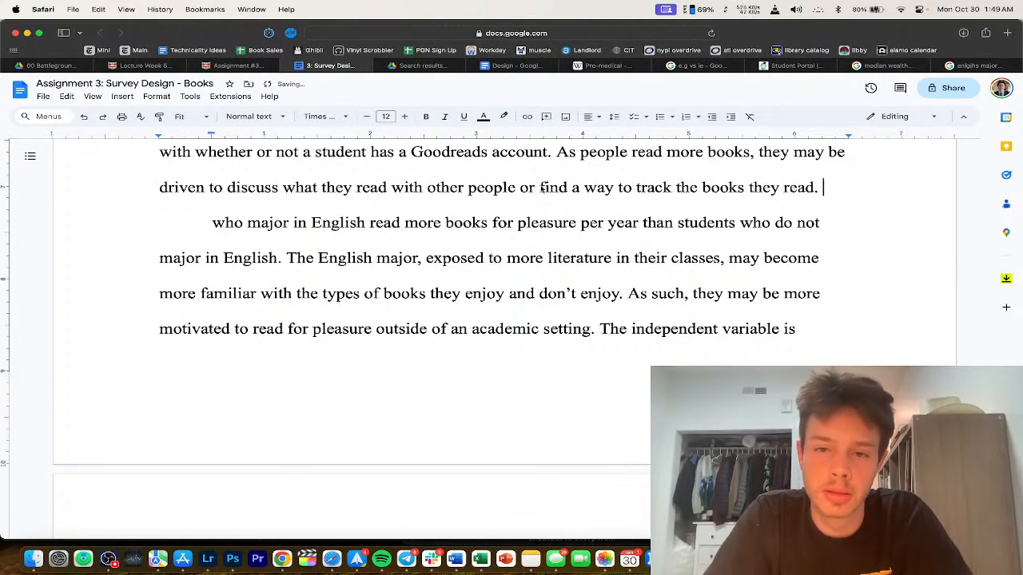
{"action": "left_click_drag", "start_coordinate": [536, 187], "coordinate": [519, 188]}
{"action": "type", "text": ","}
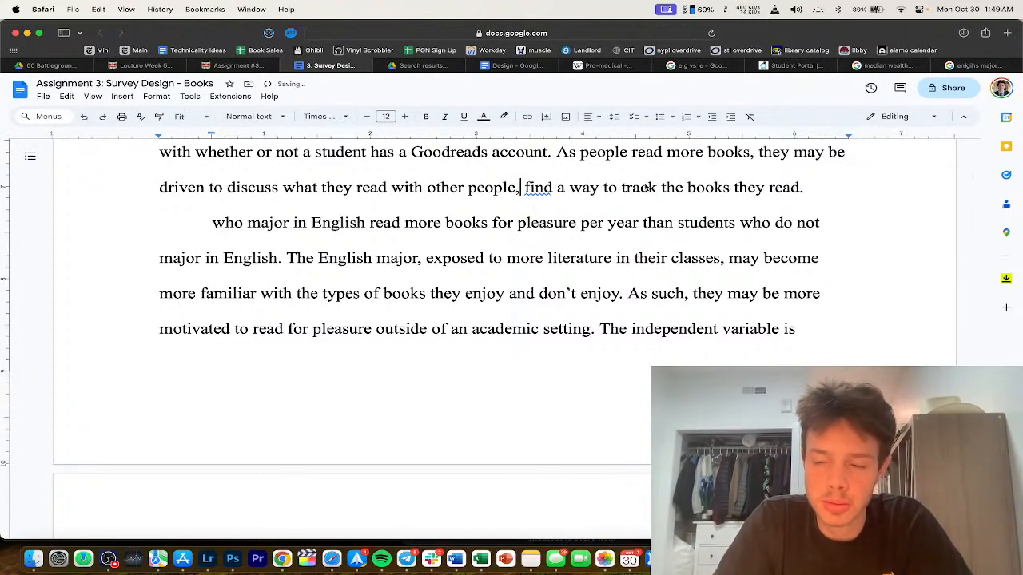
{"action": "type", "text": " or"}
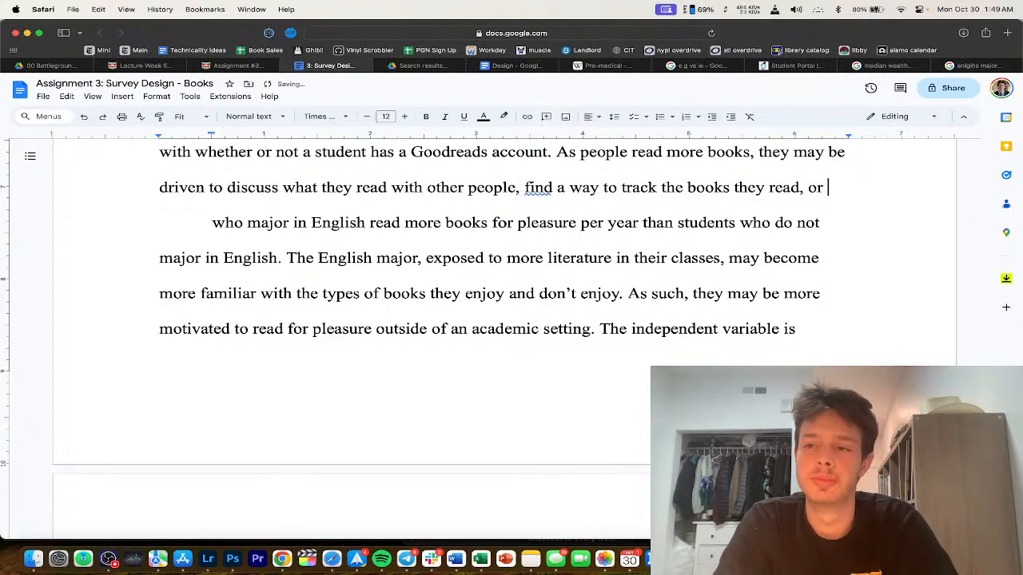
{"action": "key", "text": "super+z"}
{"action": "key", "text": "super+z"}
{"action": "key", "text": "super+z"}
{"action": "key", "text": "super+z"}
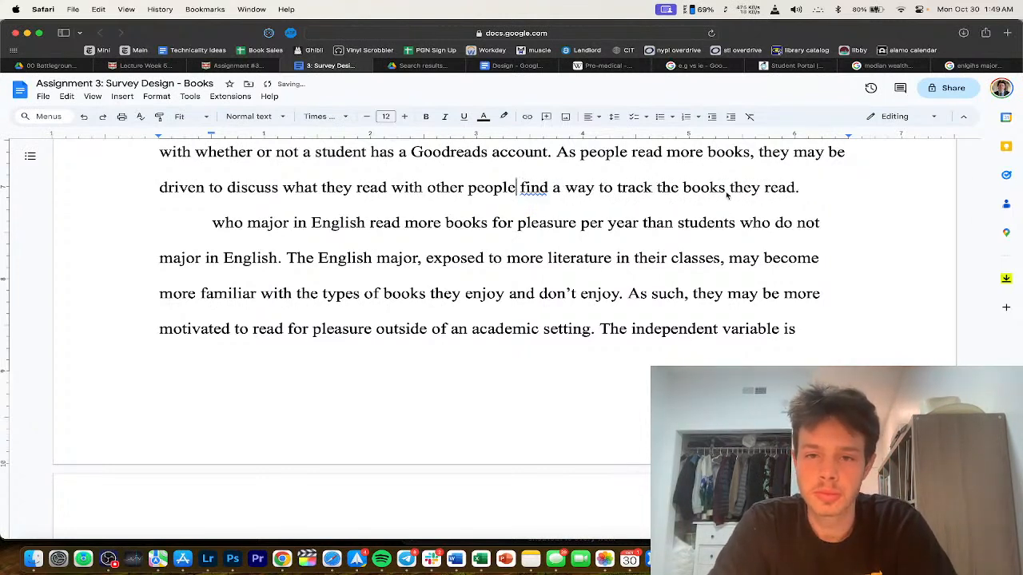
Step: Start a new sentence: 'The independent variable is number of books'
{"action": "left_click", "coordinate": [843, 189]}
{"action": "type", "text": "T"}
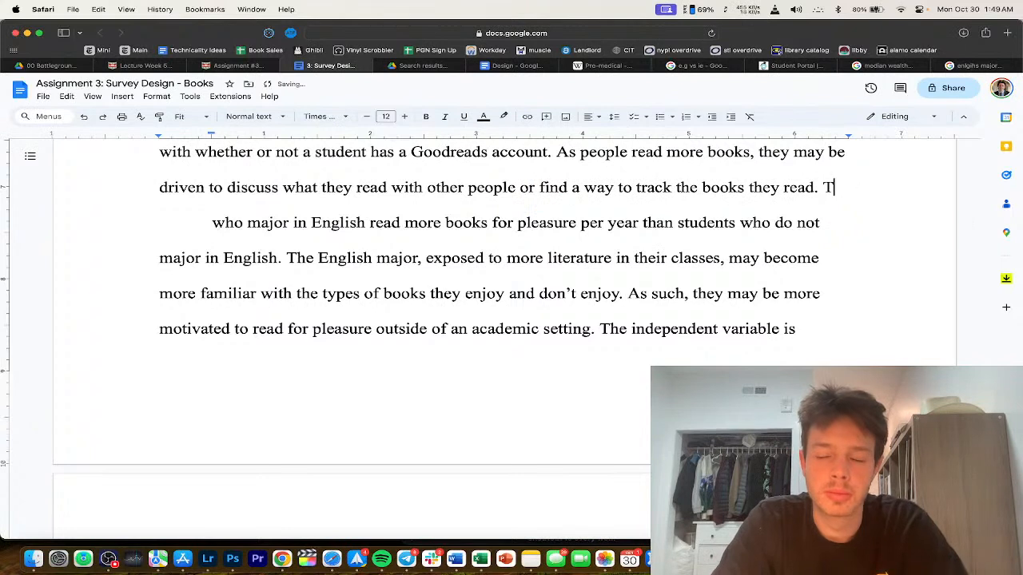
{"action": "type", "text": "he independent vari"}
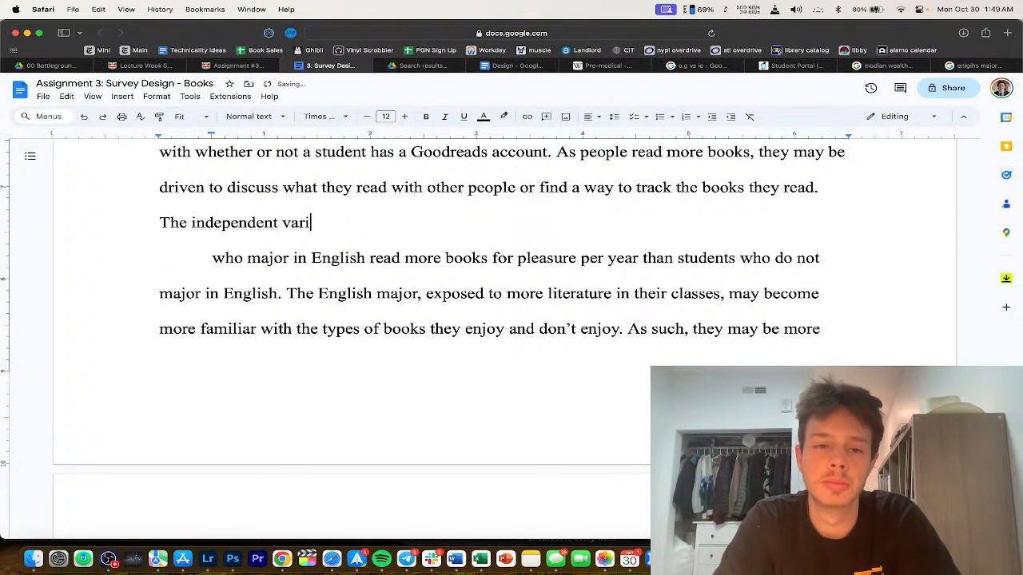
{"action": "type", "text": "able is number of books p"}
{"action": "key", "text": "BackSpace"}
Step: Paste 'the number of books read for pleasure per year' as the independent variable and add the Goodreads-account dependent-variable sentence
{"action": "scroll", "coordinate": [710, 323], "scroll_direction": "down", "scroll_amount": 3}
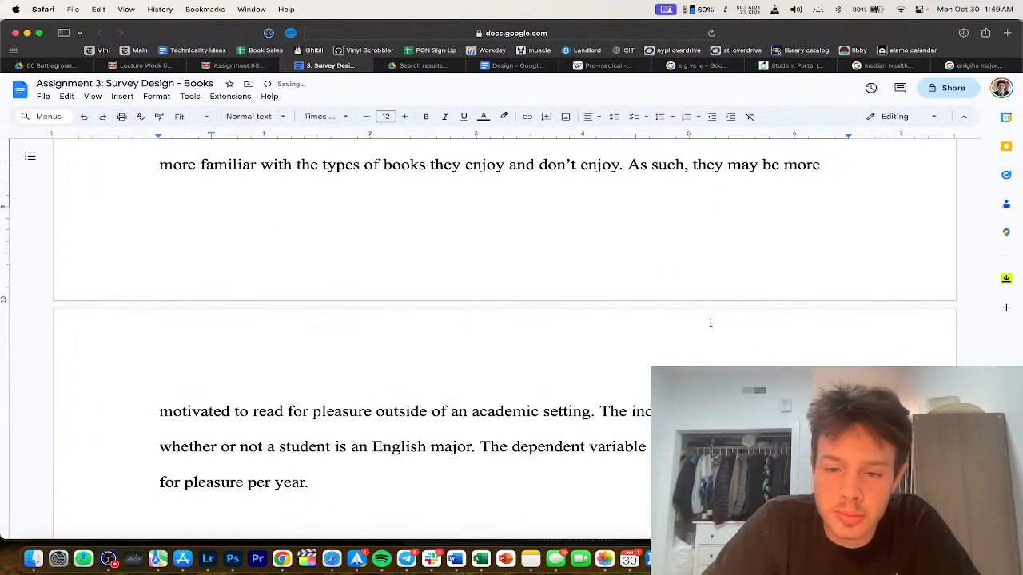
{"action": "scroll", "coordinate": [575, 436], "scroll_direction": "down", "scroll_amount": 1}
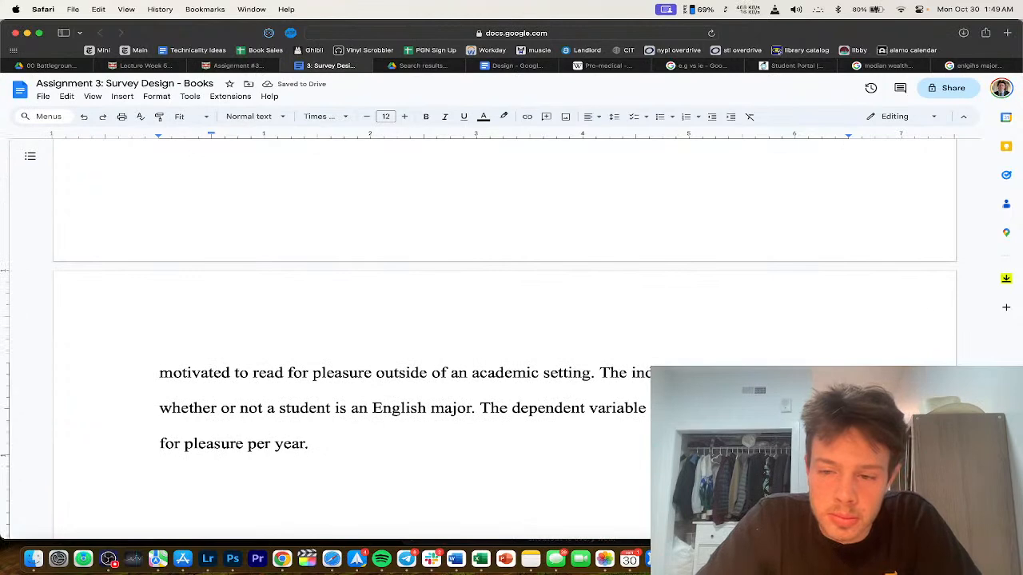
{"action": "left_click_drag", "start_coordinate": [160, 444], "coordinate": [308, 444]}
{"action": "scroll", "coordinate": [514, 386], "scroll_direction": "up", "scroll_amount": 10}
{"action": "left_click", "coordinate": [513, 387]}
{"action": "type", "text": "the number of books read for pleasure per year."}
{"action": "left_click_drag", "start_coordinate": [483, 368], "coordinate": [362, 367]}
{"action": "key", "text": "BackSpace"}
{"action": "key", "text": "BackSpace"}
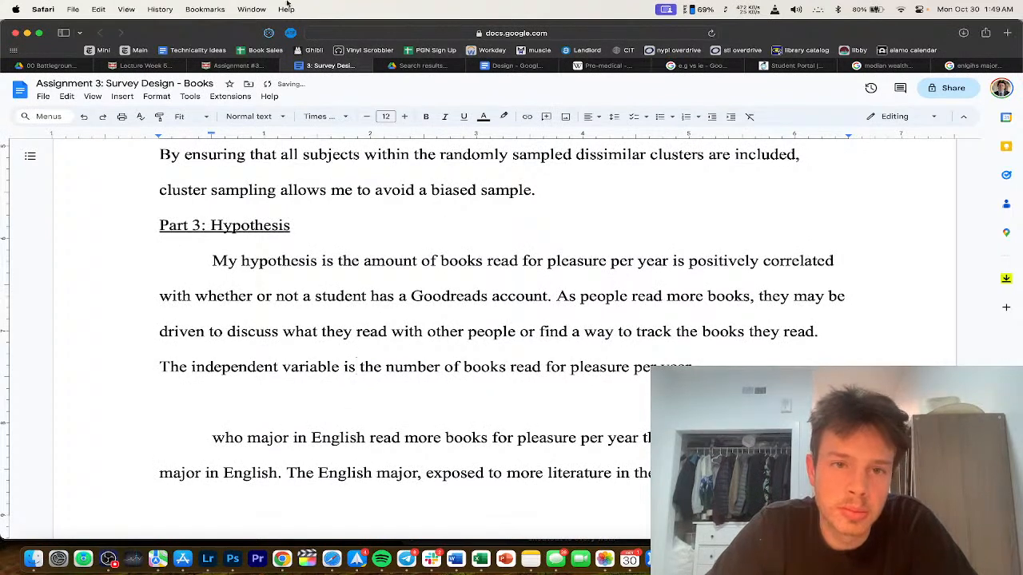
{"action": "type", "text": "."}
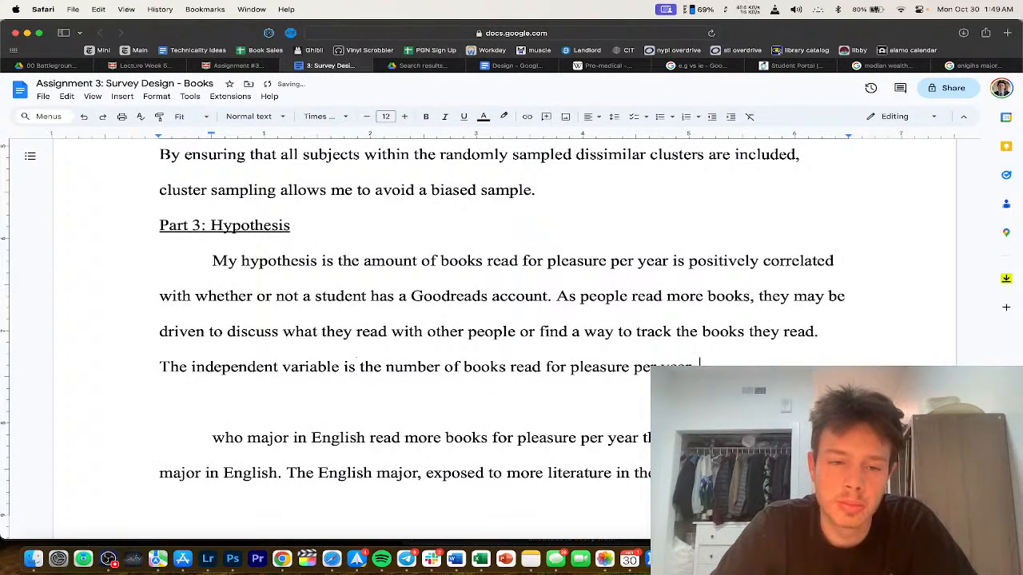
{"action": "type", "text": " The dependent var"}
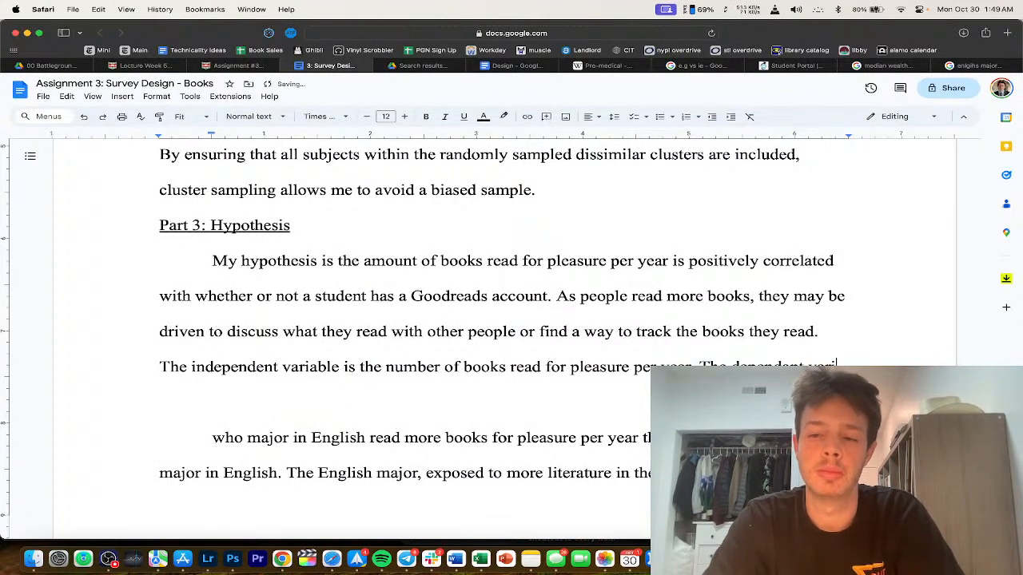
{"action": "type", "text": "iable is whether or not a student has a Goodreads account."}
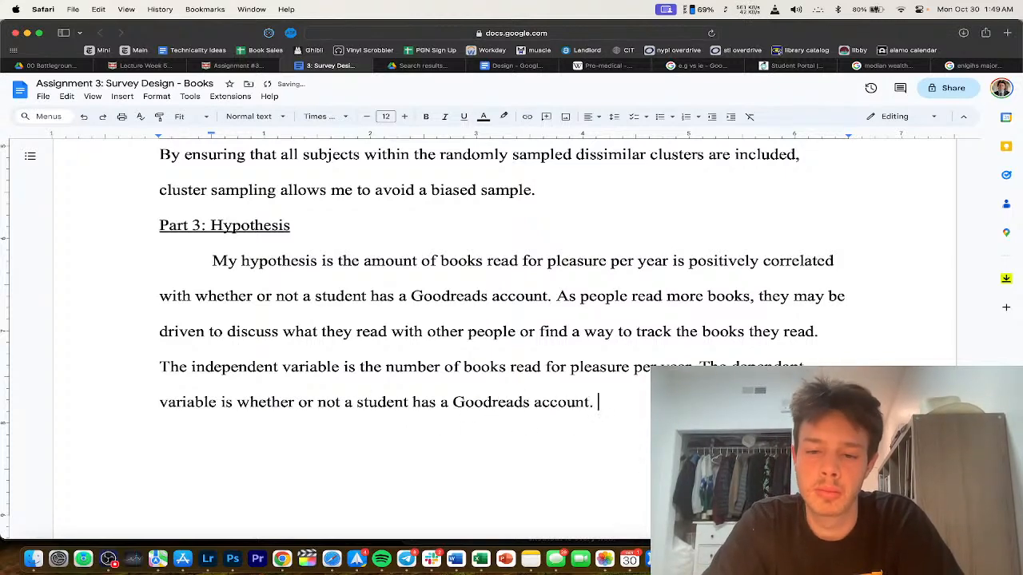
{"action": "scroll", "coordinate": [692, 364], "scroll_direction": "down", "scroll_amount": 2}
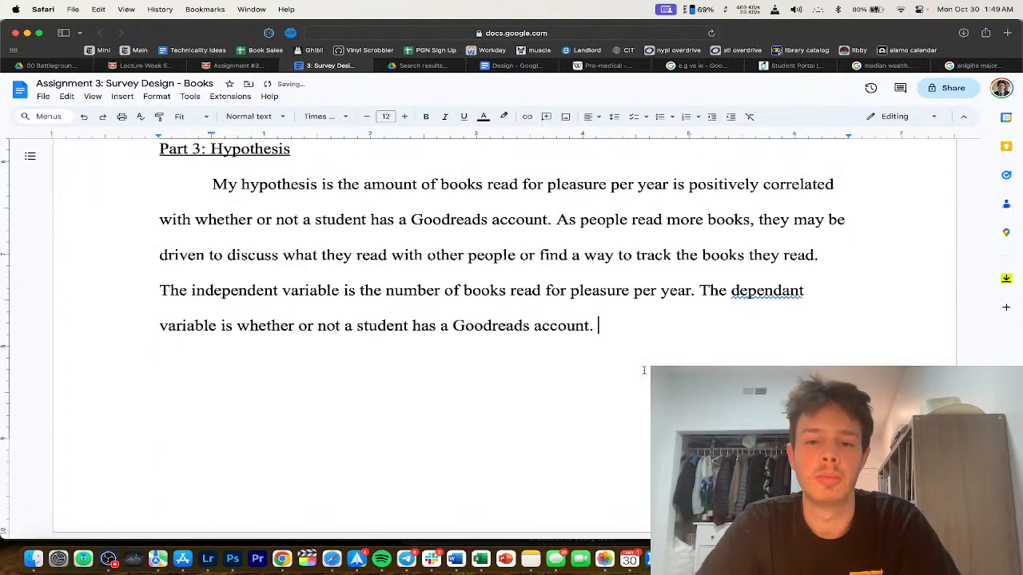
Step: Check the assignment rubric on Canvas, then select the hypothesis paragraph in the Books document
{"action": "scroll", "coordinate": [692, 364], "scroll_direction": "up", "scroll_amount": 4}
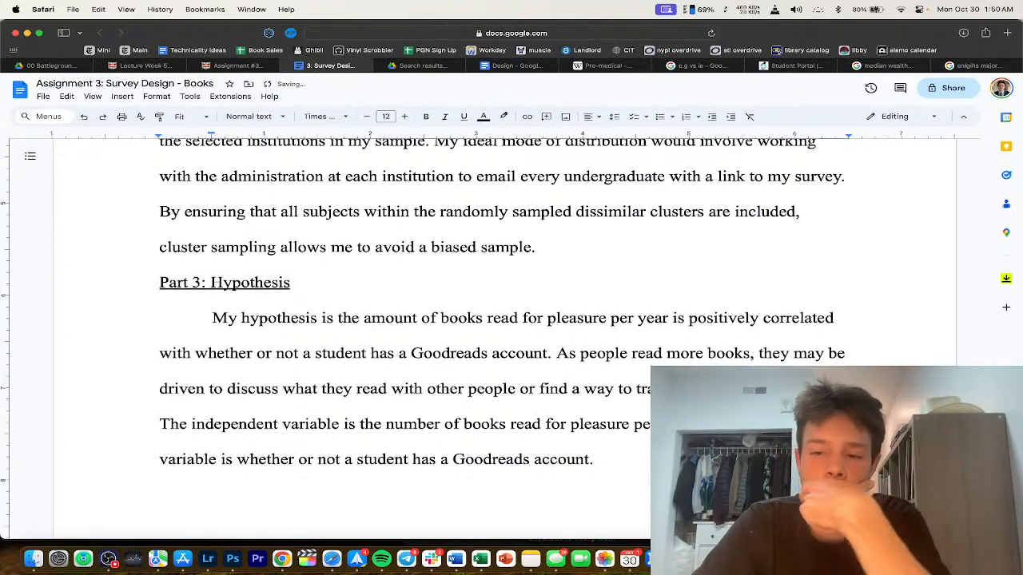
{"action": "left_click", "coordinate": [236, 65]}
{"action": "scroll", "coordinate": [304, 296], "scroll_direction": "down", "scroll_amount": 3}
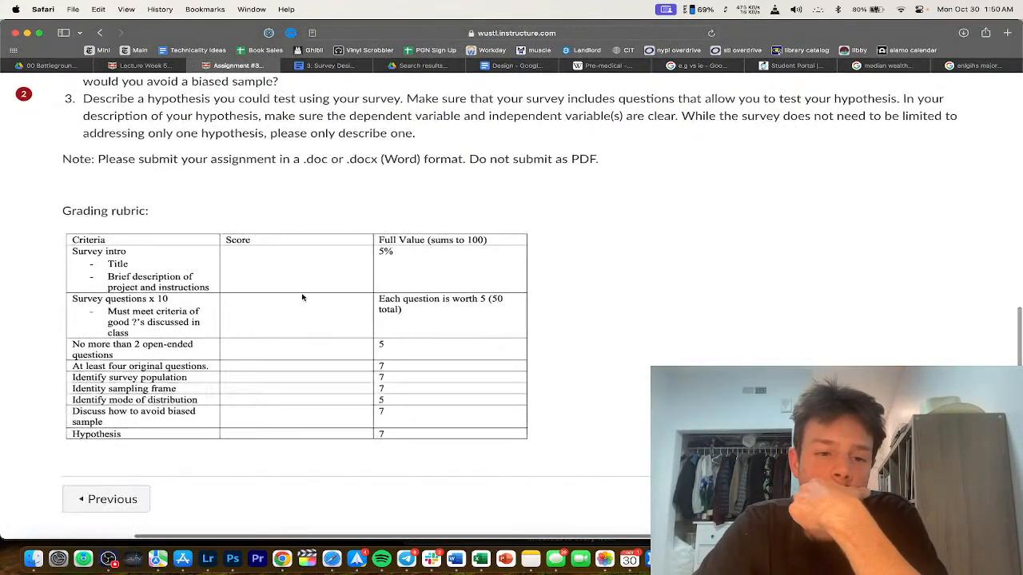
{"action": "scroll", "coordinate": [304, 294], "scroll_direction": "up", "scroll_amount": 4}
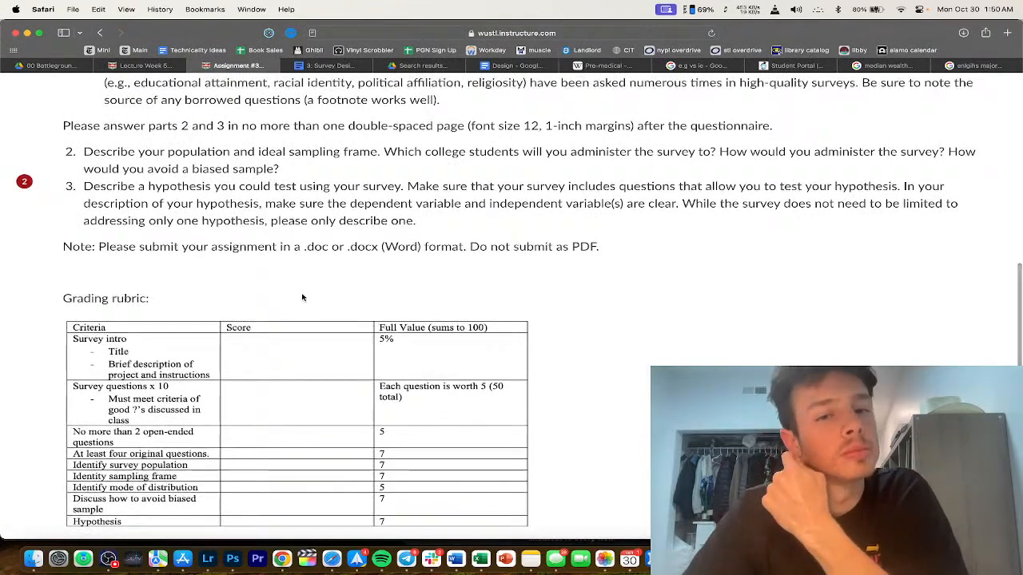
{"action": "left_click", "coordinate": [327, 66]}
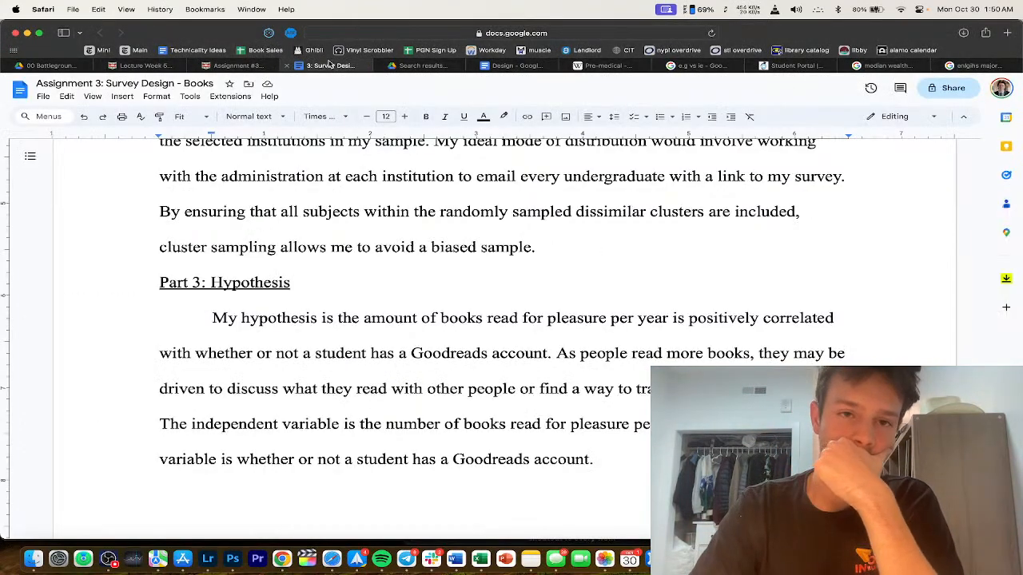
{"action": "triple_click", "coordinate": [317, 362]}
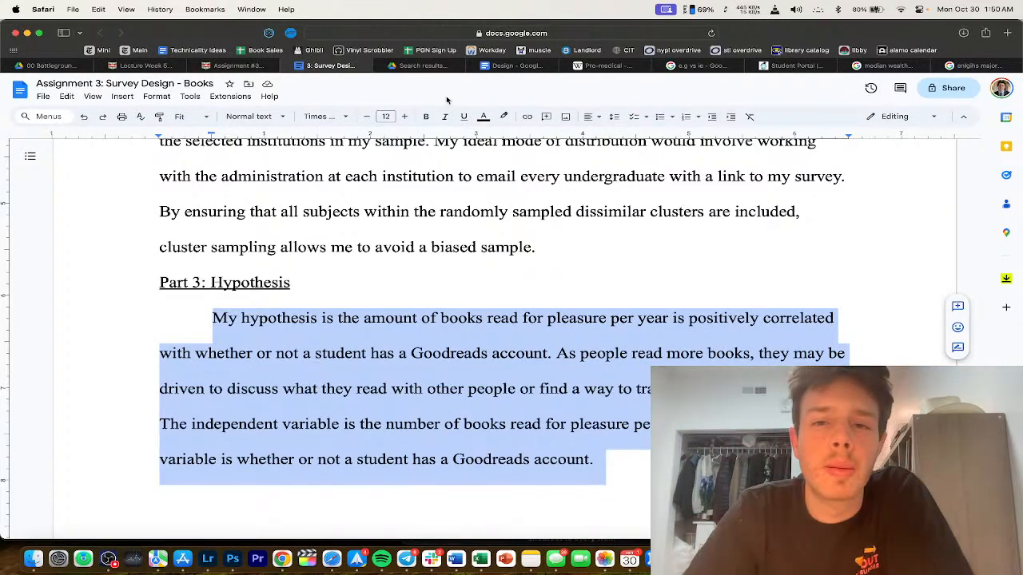
Step: Compare against the earlier survey design document's hypothesis and the instructions, then deselect the paragraph
{"action": "left_click", "coordinate": [507, 67]}
{"action": "left_click", "coordinate": [461, 334]}
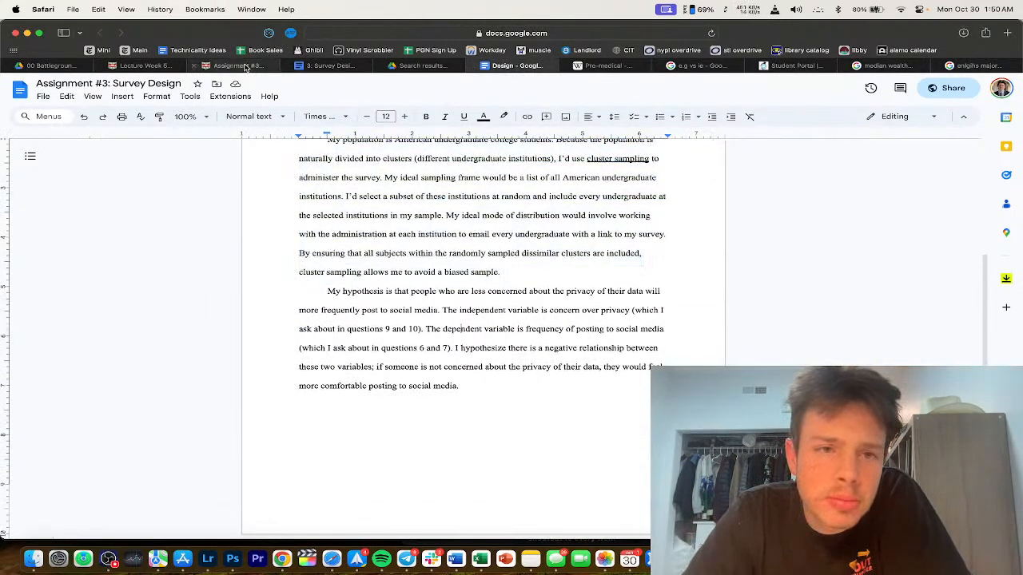
{"action": "left_click", "coordinate": [246, 67]}
{"action": "left_click", "coordinate": [328, 65]}
{"action": "scroll", "coordinate": [331, 274], "scroll_direction": "down", "scroll_amount": 3}
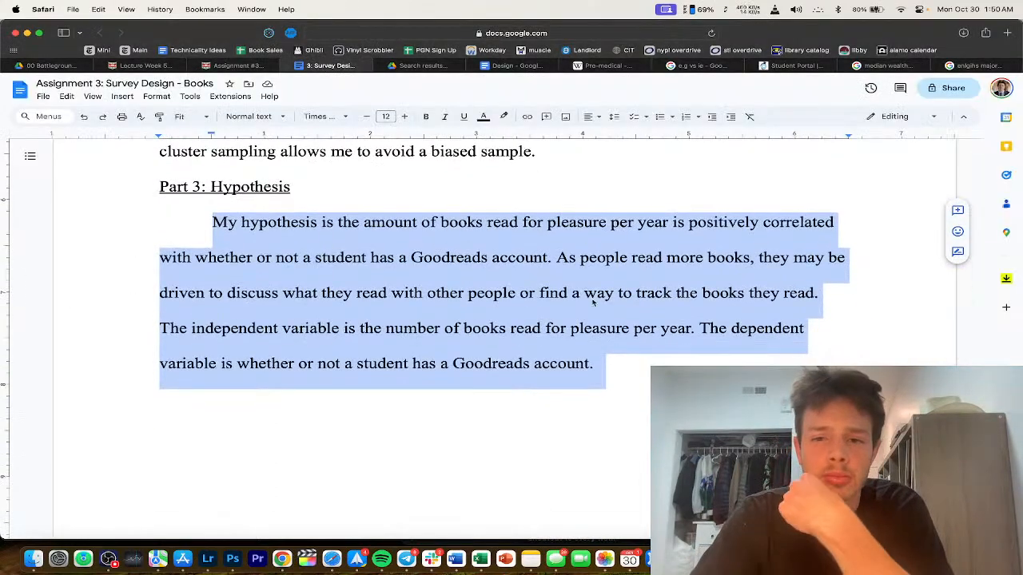
{"action": "scroll", "coordinate": [719, 264], "scroll_direction": "down", "scroll_amount": 1}
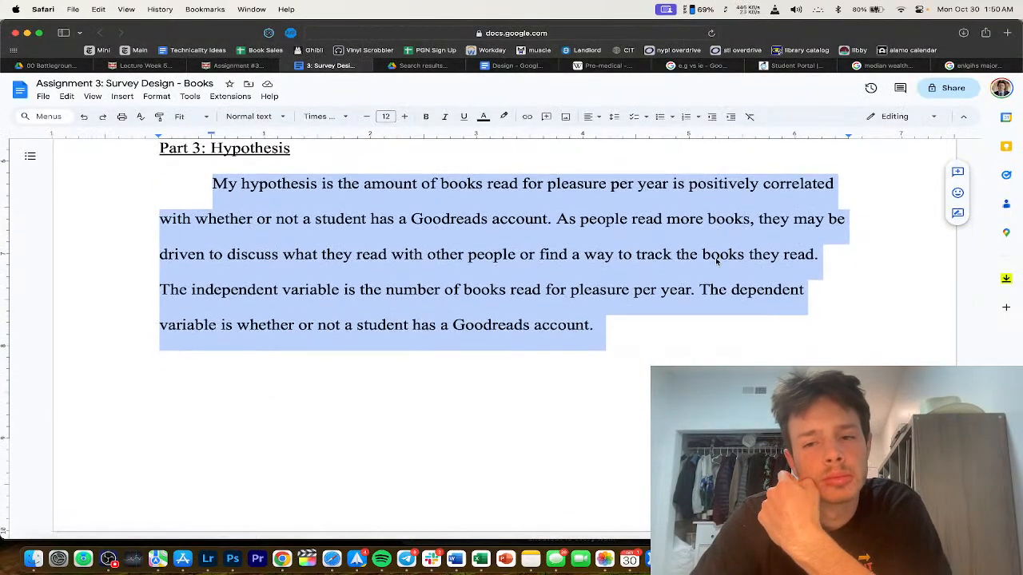
{"action": "left_click", "coordinate": [709, 223]}
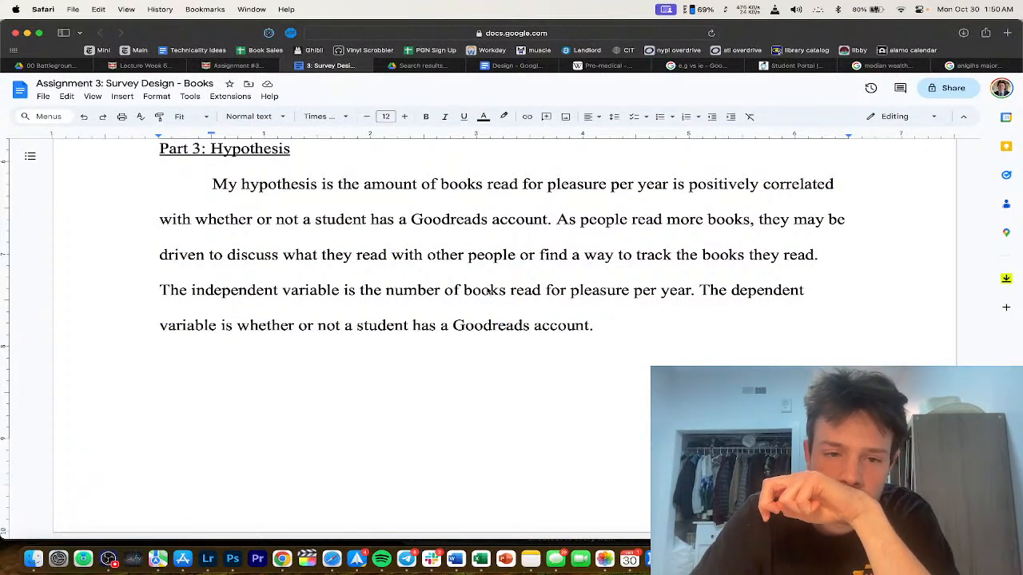
Step: Add '(which I ask about in question 5' after 'per year' in the hypothesis
{"action": "left_click", "coordinate": [691, 290]}
{"action": "type", "text": "(which I ask about in question _"}
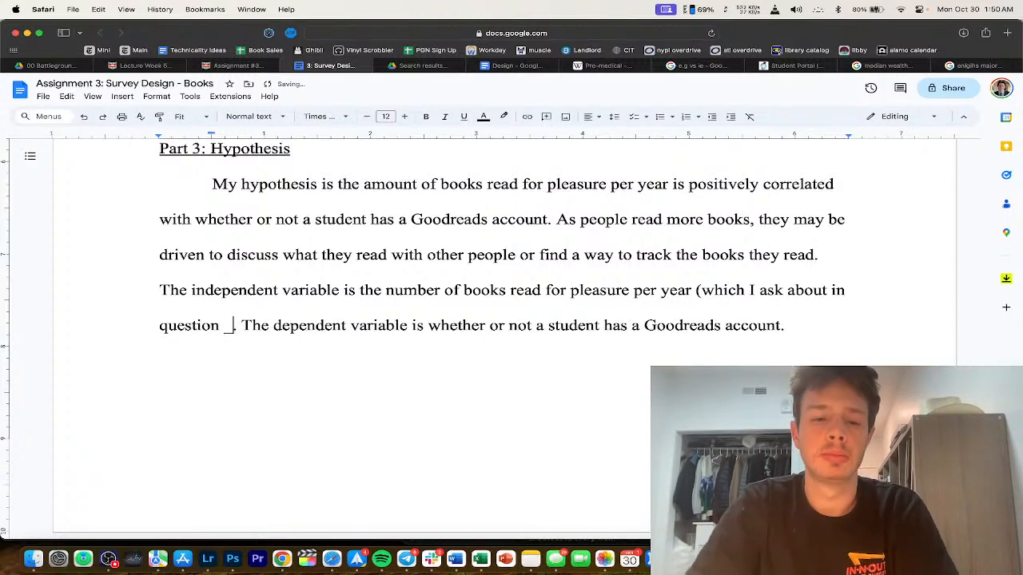
{"action": "key", "text": "BackSpace"}
{"action": "type", "text": "5"}
Step: Number the first two survey questions 1 and 2
{"action": "scroll", "coordinate": [643, 288], "scroll_direction": "up", "scroll_amount": 10}
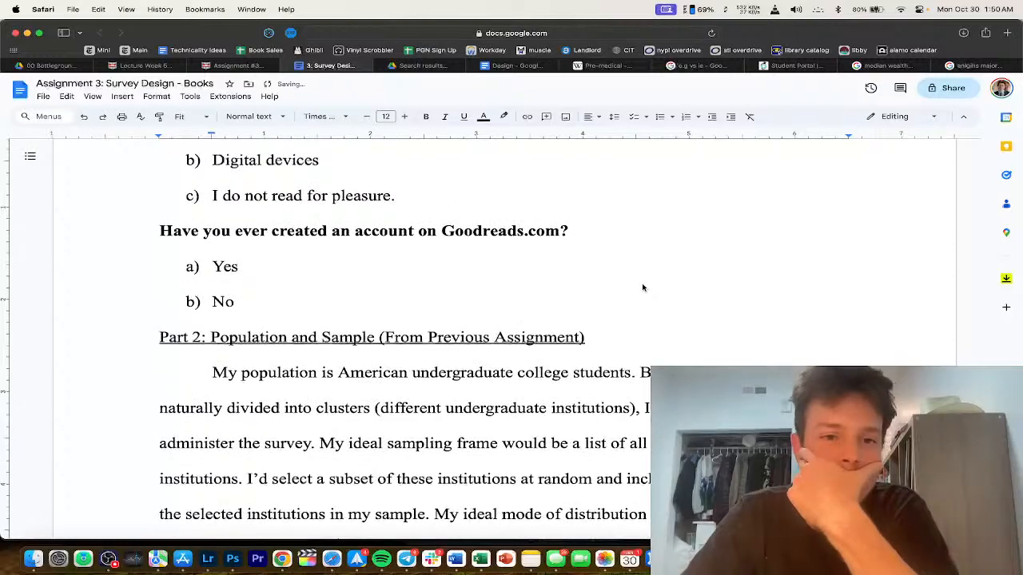
{"action": "scroll", "coordinate": [643, 288], "scroll_direction": "up", "scroll_amount": 10}
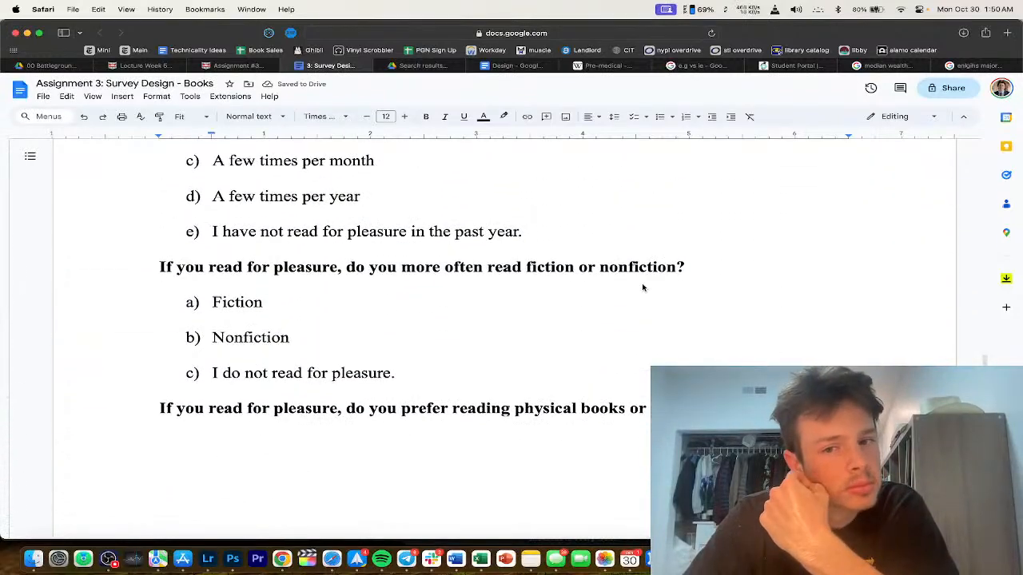
{"action": "scroll", "coordinate": [643, 287], "scroll_direction": "up", "scroll_amount": 5}
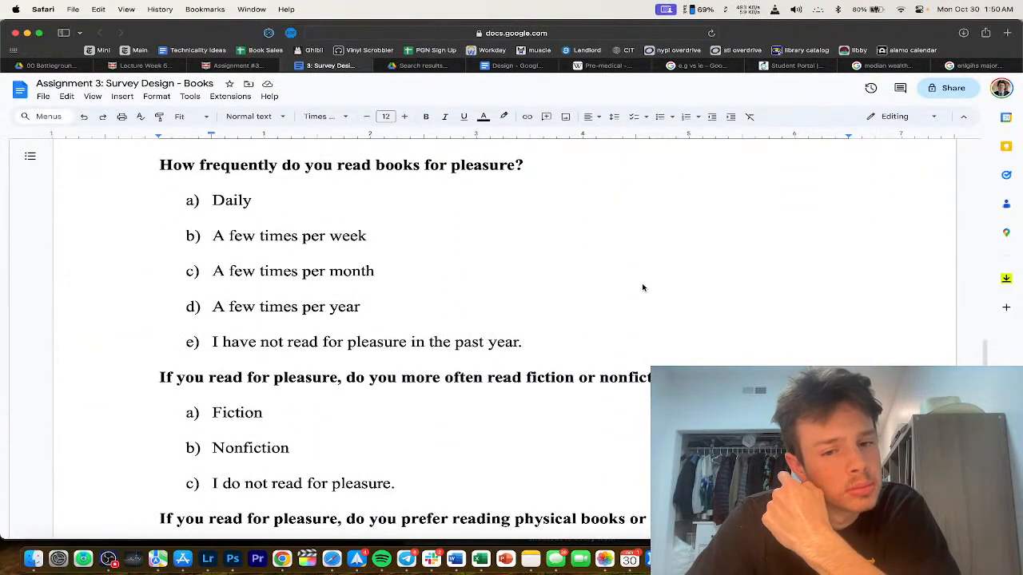
{"action": "scroll", "coordinate": [643, 287], "scroll_direction": "up", "scroll_amount": 15}
{"action": "scroll", "coordinate": [264, 413], "scroll_direction": "down", "scroll_amount": 1}
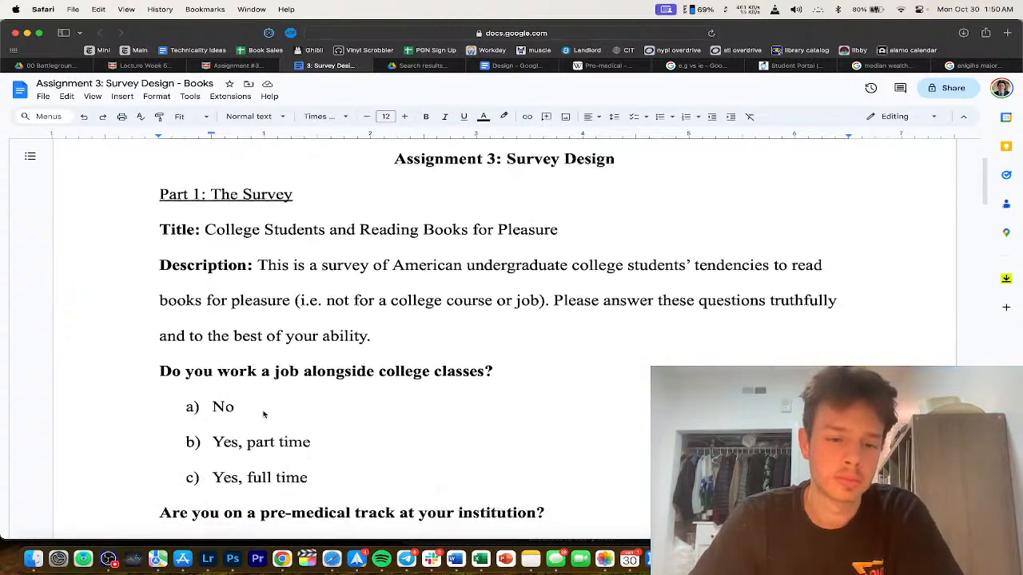
{"action": "scroll", "coordinate": [263, 413], "scroll_direction": "down", "scroll_amount": 2}
{"action": "left_click", "coordinate": [134, 298]}
{"action": "key", "text": "super+shift+7"}
{"action": "left_click", "coordinate": [154, 434]}
{"action": "key", "text": "super+shift+7"}
{"action": "scroll", "coordinate": [154, 435], "scroll_direction": "down", "scroll_amount": 3}
{"action": "left_click", "coordinate": [213, 177]}
{"action": "key", "text": "BackSpace"}
{"action": "key", "text": "BackSpace"}
{"action": "type", "text": "1."}
{"action": "key", "text": "super+z"}
{"action": "scroll", "coordinate": [254, 295], "scroll_direction": "down", "scroll_amount": 4}
Step: Number the remaining survey questions 3. through 10., ending with the Goodreads question
{"action": "left_click", "coordinate": [146, 267]}
{"action": "type", "text": "3."}
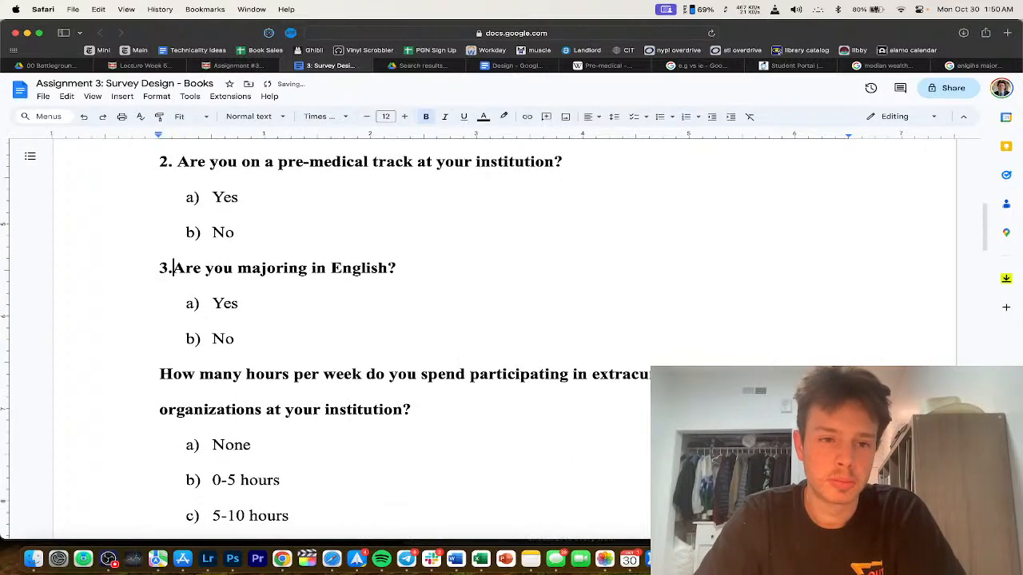
{"action": "left_click", "coordinate": [154, 375]}
{"action": "type", "text": "4."}
{"action": "scroll", "coordinate": [154, 376], "scroll_direction": "down", "scroll_amount": 5}
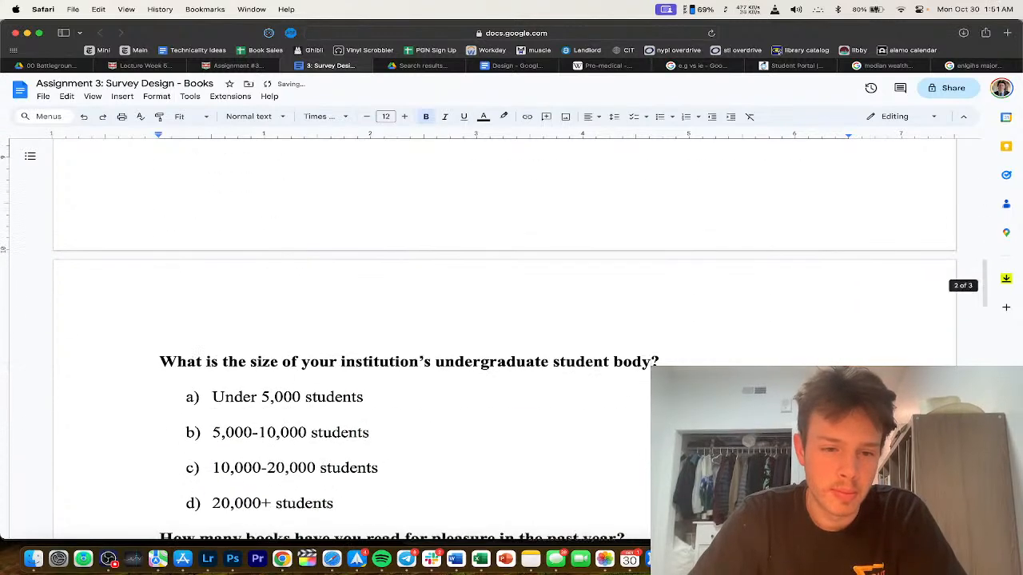
{"action": "left_click", "coordinate": [154, 345]}
{"action": "type", "text": "5."}
{"action": "scroll", "coordinate": [154, 346], "scroll_direction": "down", "scroll_amount": 3}
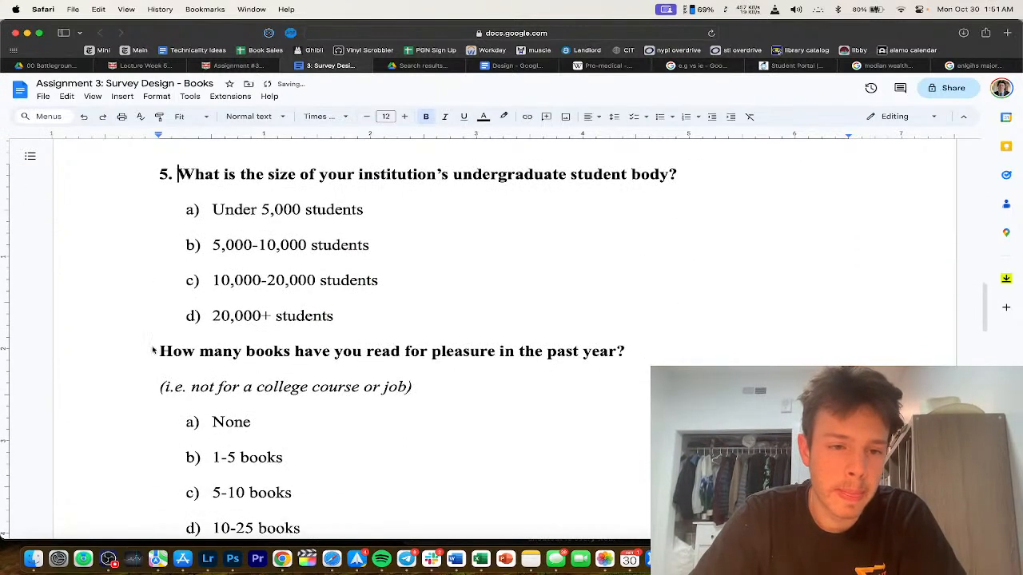
{"action": "type", "text": "6."}
{"action": "scroll", "coordinate": [152, 352], "scroll_direction": "down", "scroll_amount": 5}
{"action": "left_click", "coordinate": [139, 332]}
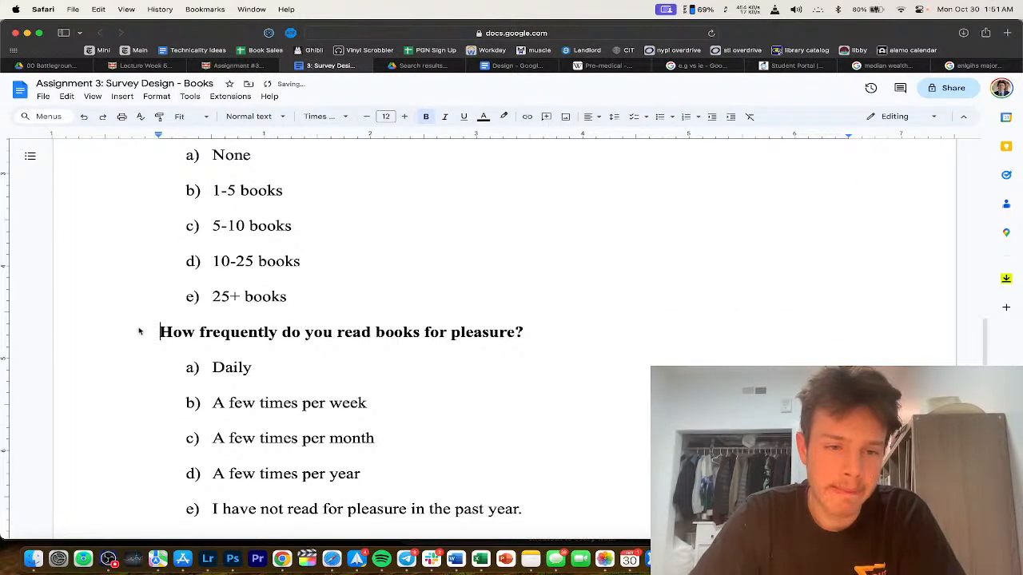
{"action": "type", "text": "7."}
{"action": "scroll", "coordinate": [139, 332], "scroll_direction": "down", "scroll_amount": 4}
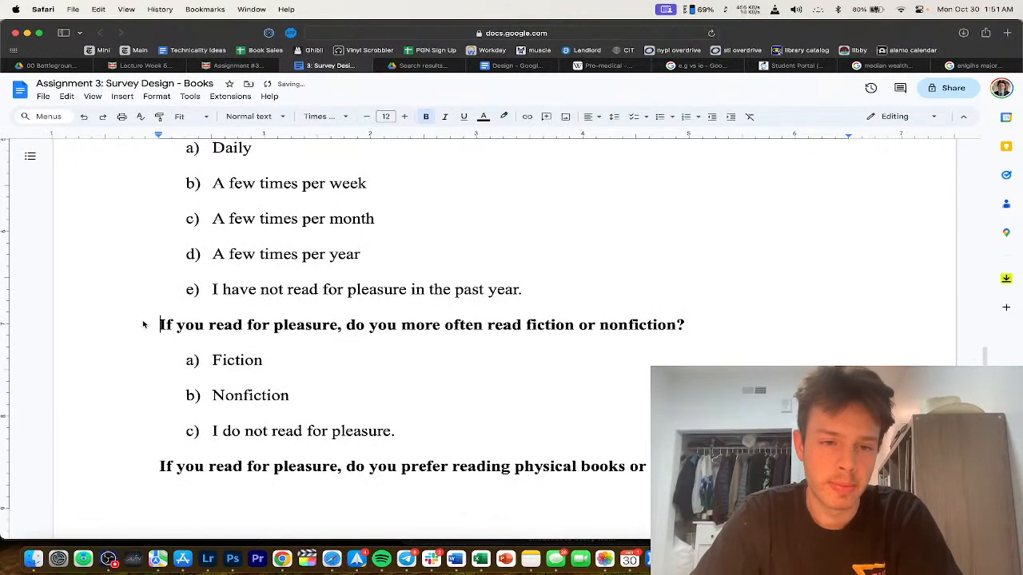
{"action": "type", "text": "8."}
{"action": "scroll", "coordinate": [141, 329], "scroll_direction": "down", "scroll_amount": 5}
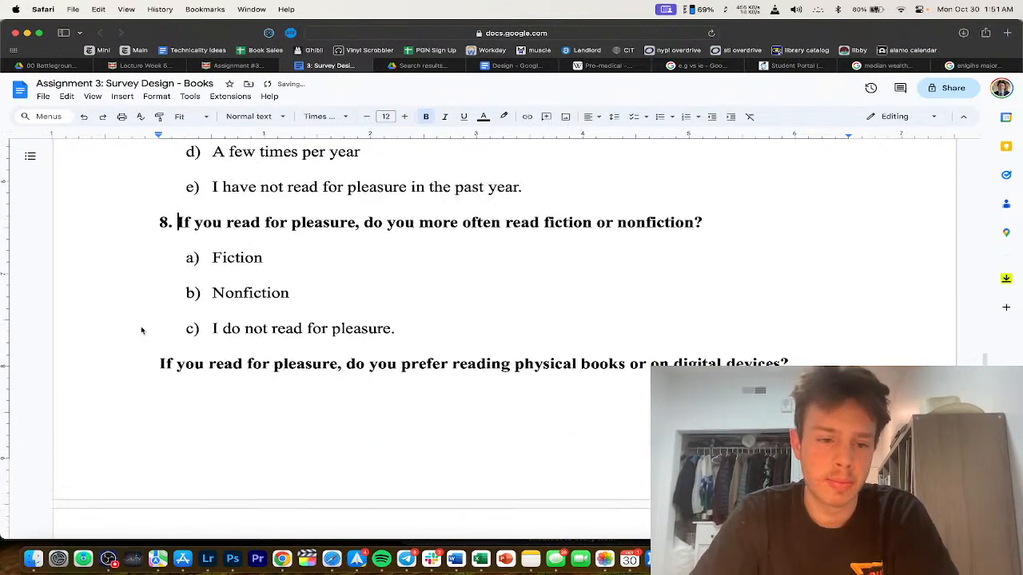
{"action": "left_click", "coordinate": [137, 225]}
{"action": "type", "text": "9."}
{"action": "scroll", "coordinate": [136, 225], "scroll_direction": "down", "scroll_amount": 5}
{"action": "left_click", "coordinate": [153, 281]}
{"action": "type", "text": "10."}
Step: Delete 'ever' so question 10 reads 'Have you created an account on Goodreads.com?'
{"action": "scroll", "coordinate": [294, 227], "scroll_direction": "down", "scroll_amount": 1}
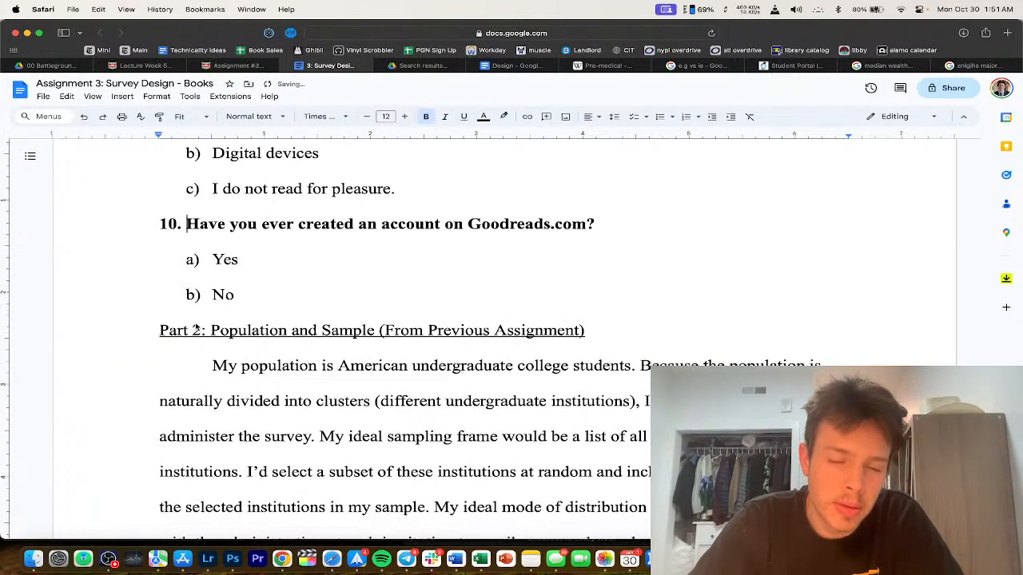
{"action": "left_click_drag", "start_coordinate": [374, 224], "coordinate": [258, 225]}
{"action": "left_click", "coordinate": [289, 225]}
{"action": "double_click", "coordinate": [288, 224]}
{"action": "key", "text": "BackSpace"}
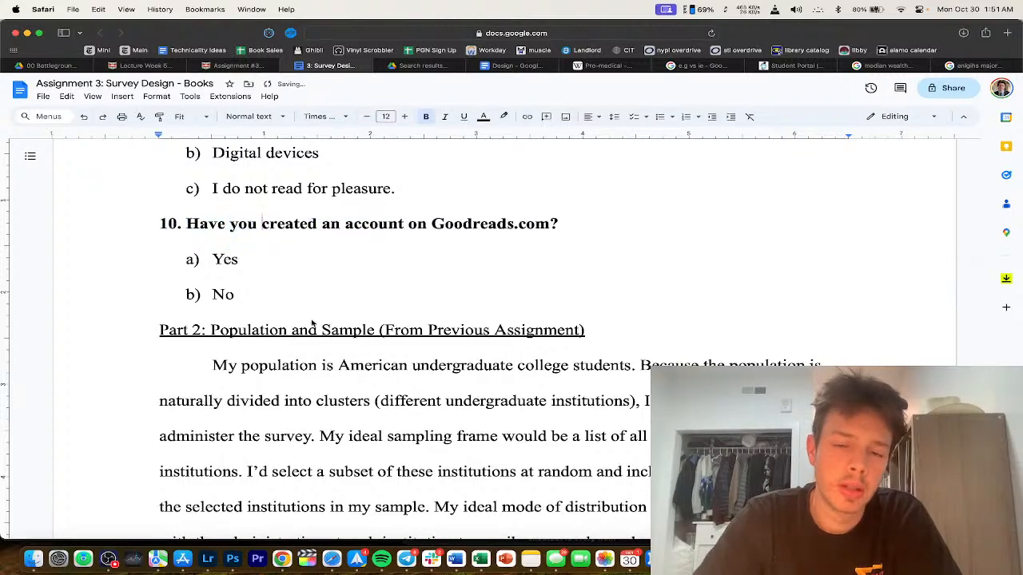
{"action": "scroll", "coordinate": [311, 322], "scroll_direction": "down", "scroll_amount": 4}
{"action": "scroll", "coordinate": [312, 323], "scroll_direction": "down", "scroll_amount": 8}
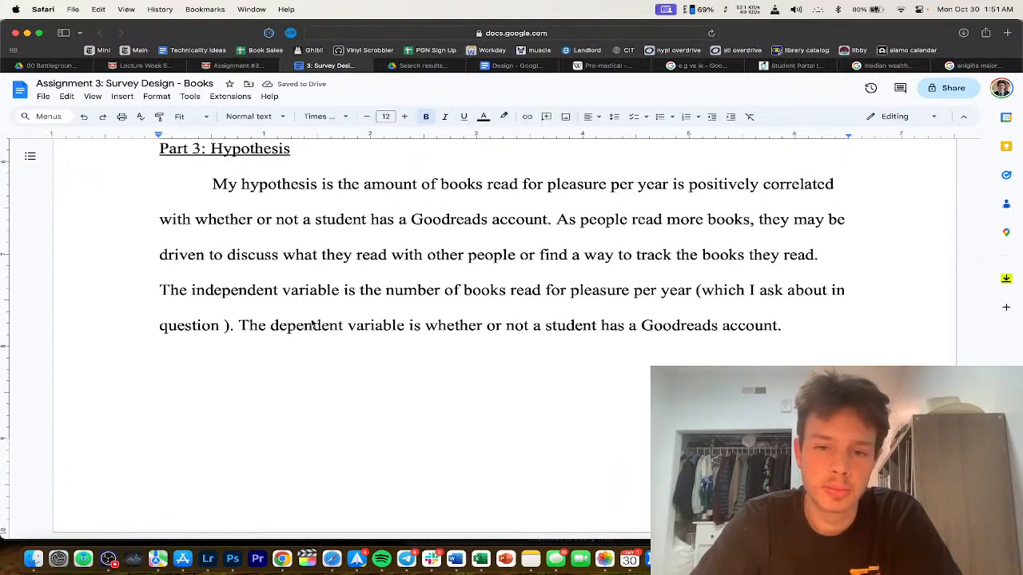
Step: Cite question 6 for books read and add '(which I ask about in question 10)' after Goodreads account
{"action": "triple_click", "coordinate": [356, 300]}
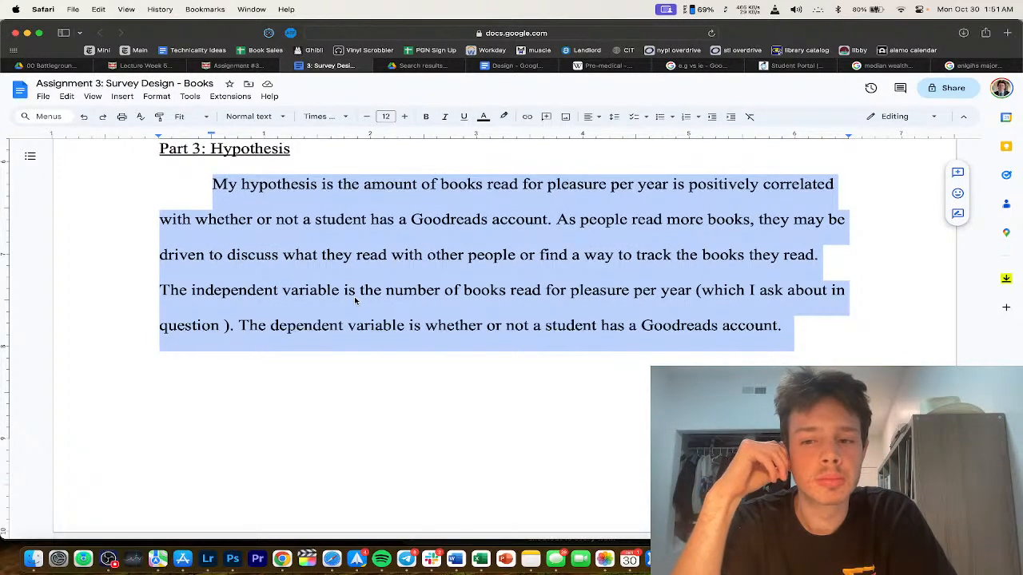
{"action": "scroll", "coordinate": [355, 300], "scroll_direction": "up", "scroll_amount": 10}
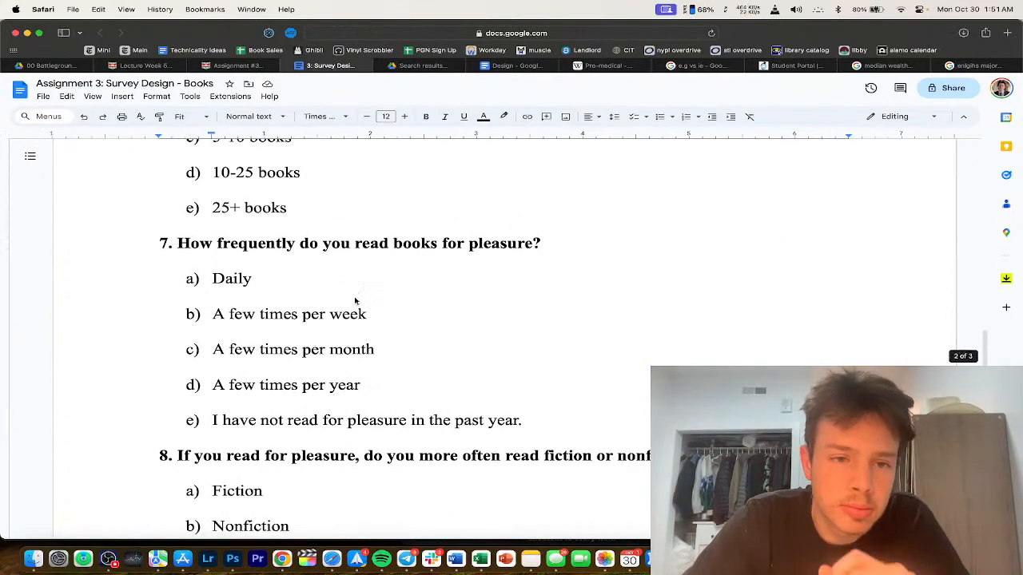
{"action": "scroll", "coordinate": [349, 306], "scroll_direction": "up", "scroll_amount": 2}
{"action": "scroll", "coordinate": [303, 352], "scroll_direction": "down", "scroll_amount": 12}
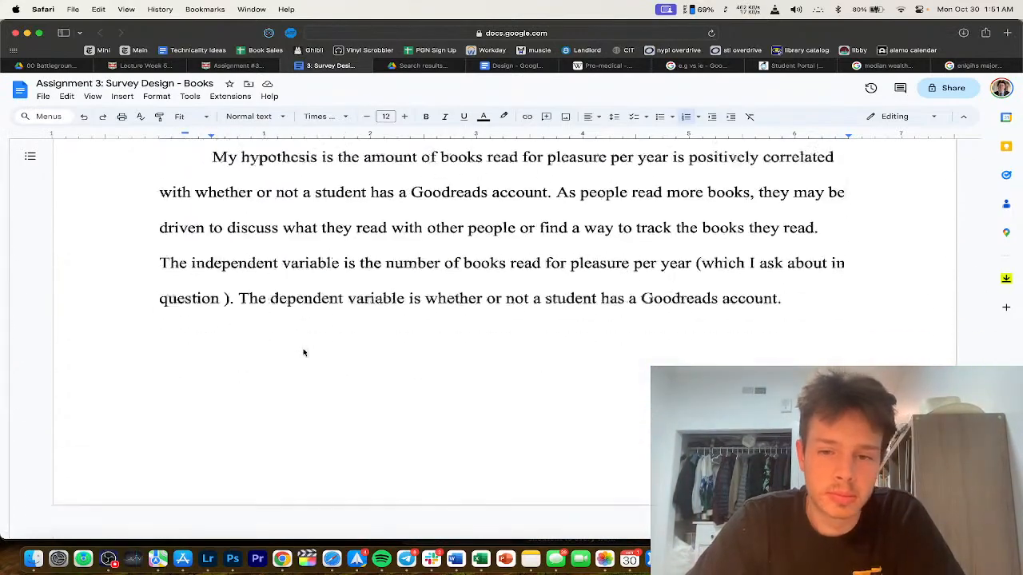
{"action": "left_click", "coordinate": [225, 326]}
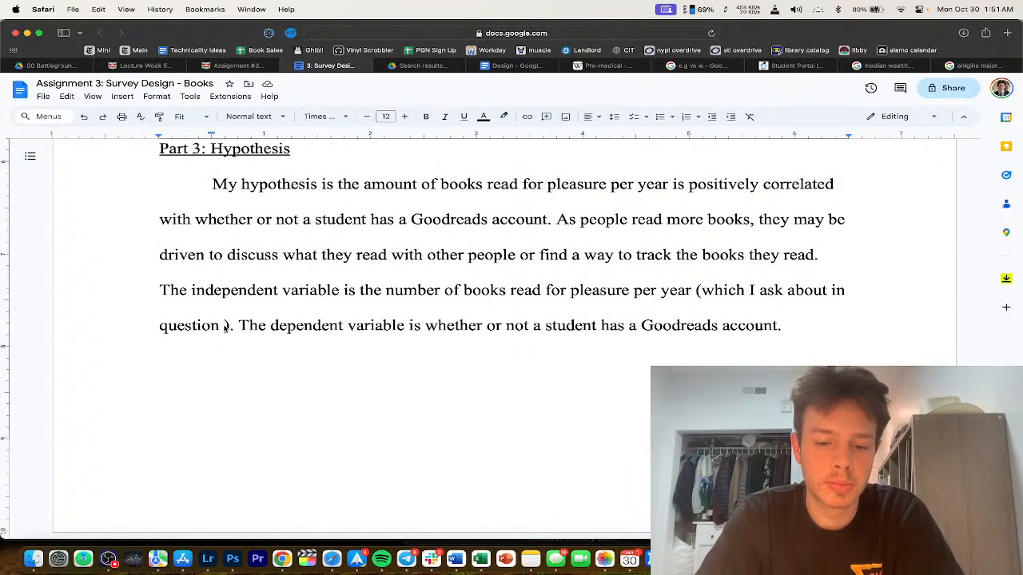
{"action": "type", "text": "6"}
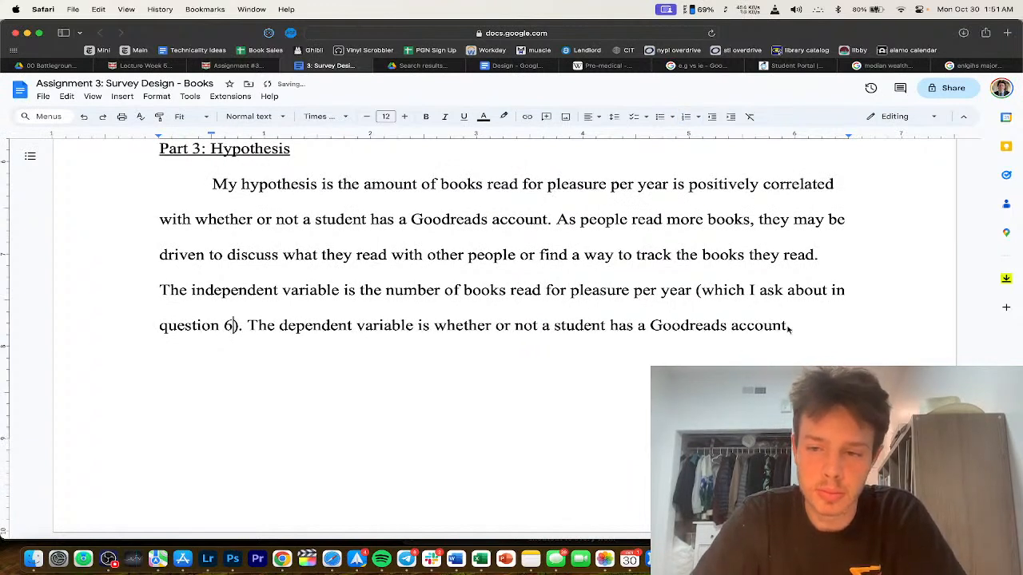
{"action": "left_click", "coordinate": [785, 326]}
{"action": "type", "text": "(whic"}
{"action": "type", "text": "h I ask about in ques"}
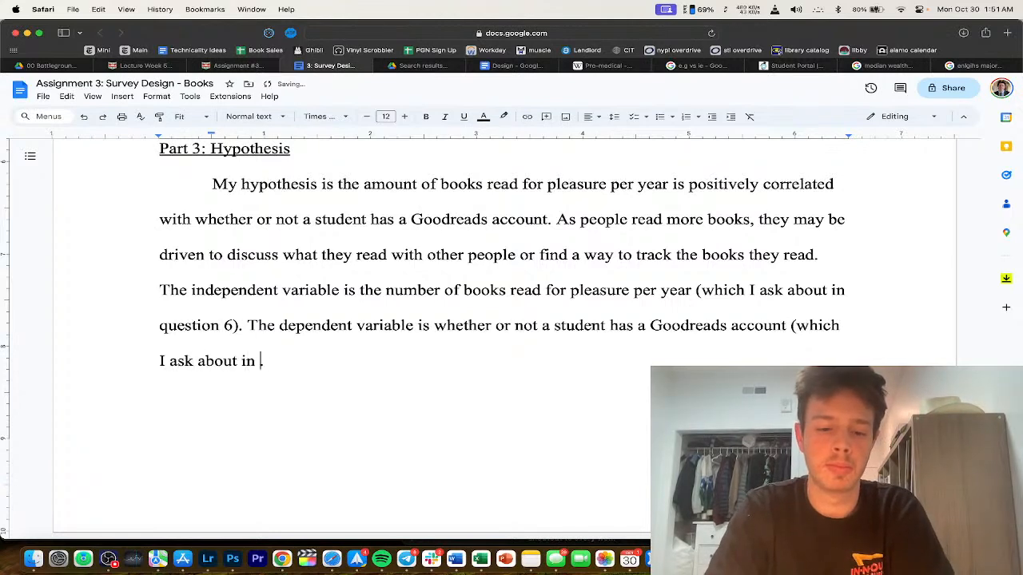
{"action": "type", "text": "tion 10)"}
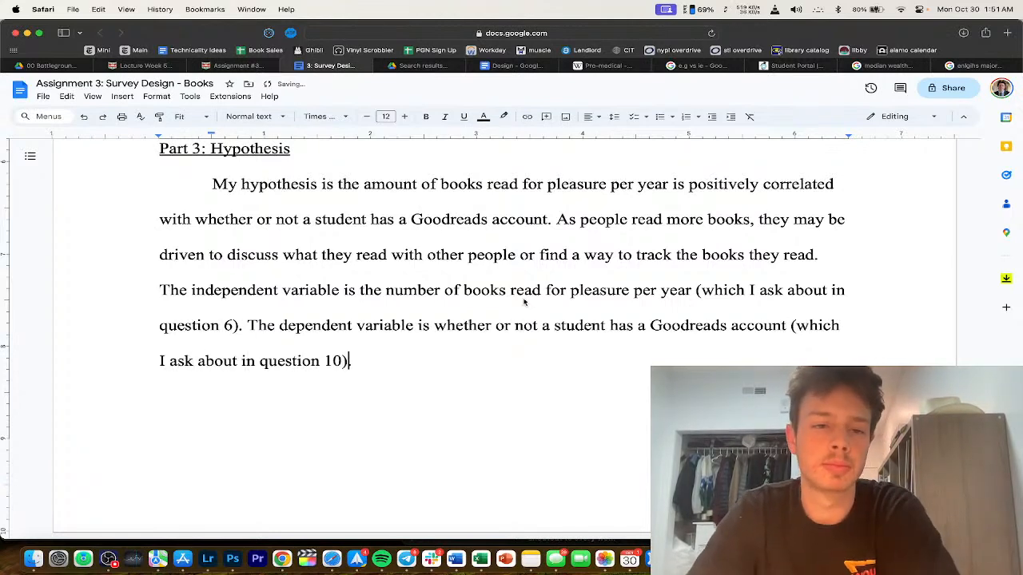
{"action": "triple_click", "coordinate": [507, 290]}
{"action": "left_click", "coordinate": [515, 66]}
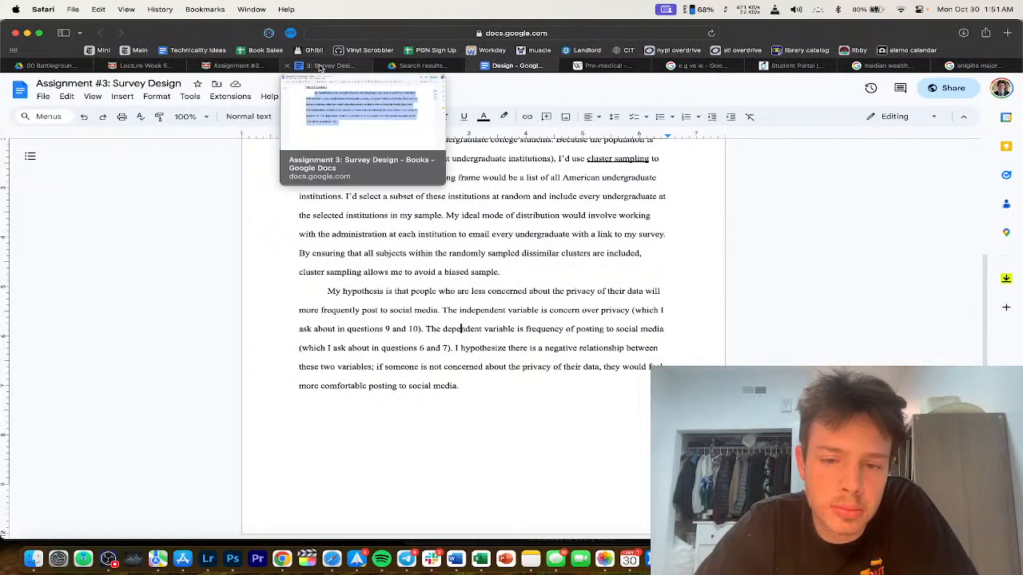
Step: Review the Canvas grading rubric and return to the Survey Design - Books document's Part 2
{"action": "left_click", "coordinate": [322, 68]}
{"action": "left_click", "coordinate": [344, 363]}
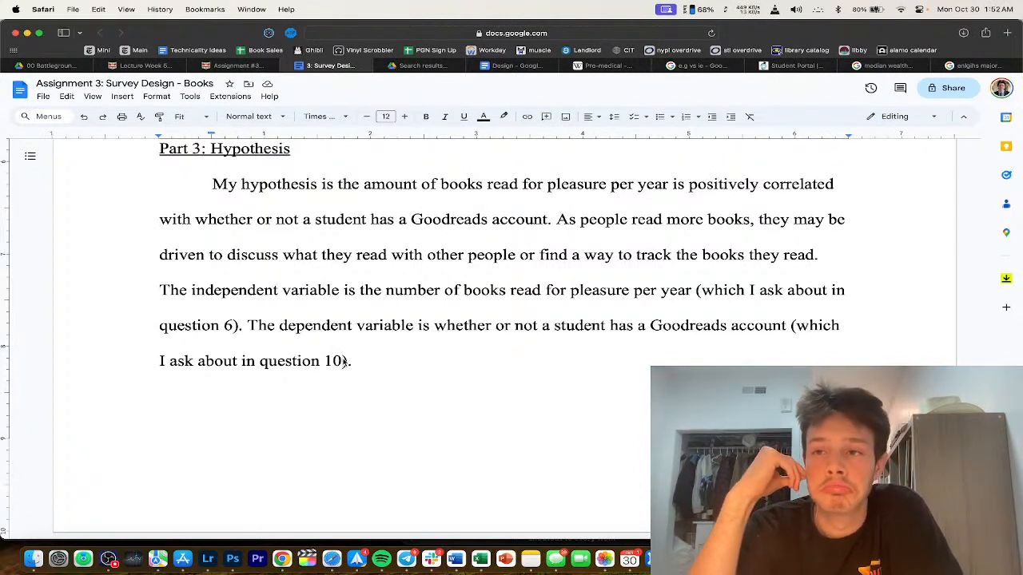
{"action": "scroll", "coordinate": [344, 362], "scroll_direction": "up", "scroll_amount": 20}
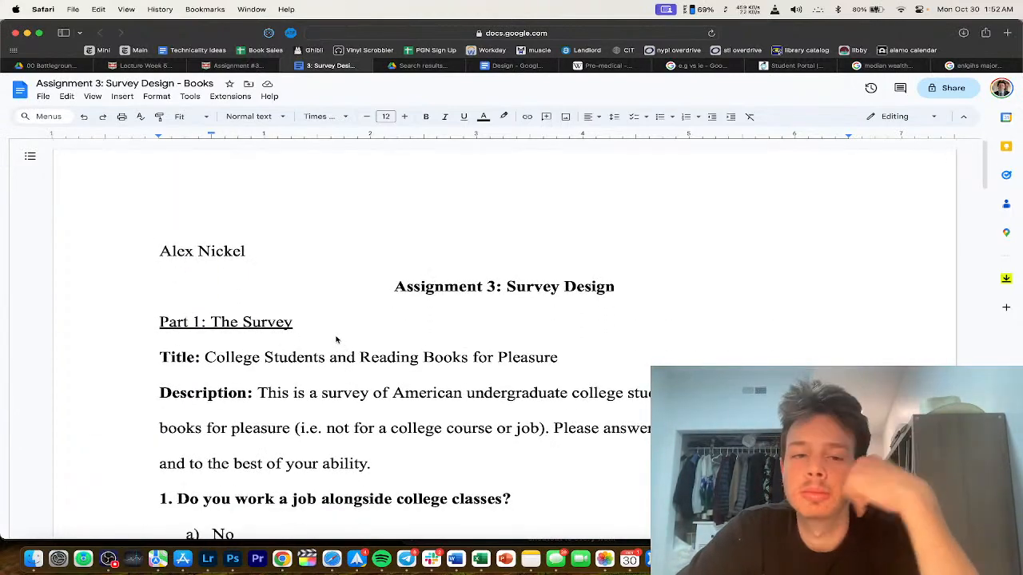
{"action": "scroll", "coordinate": [240, 336], "scroll_direction": "down", "scroll_amount": 4}
{"action": "left_click", "coordinate": [237, 319]}
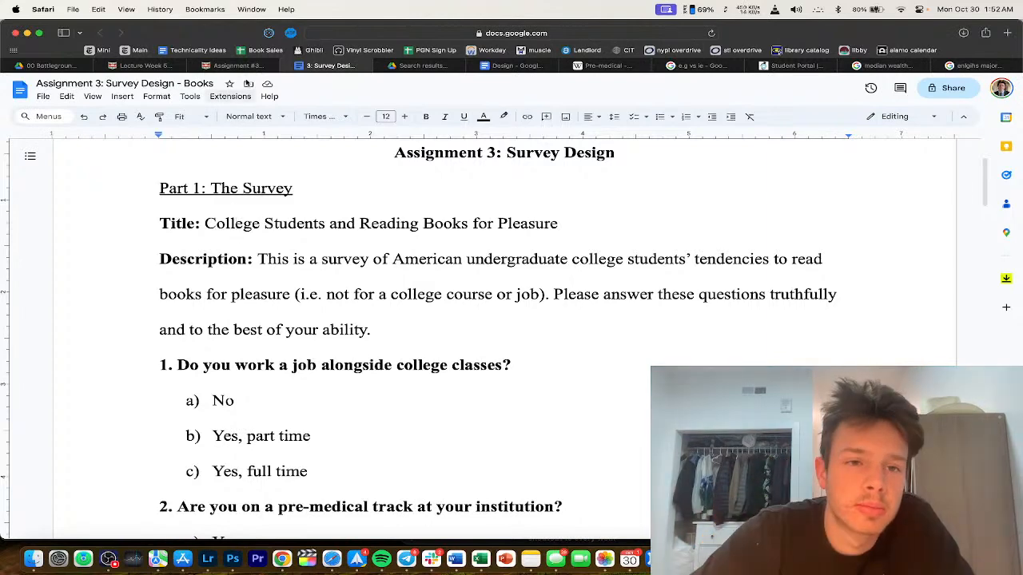
{"action": "left_click", "coordinate": [253, 66]}
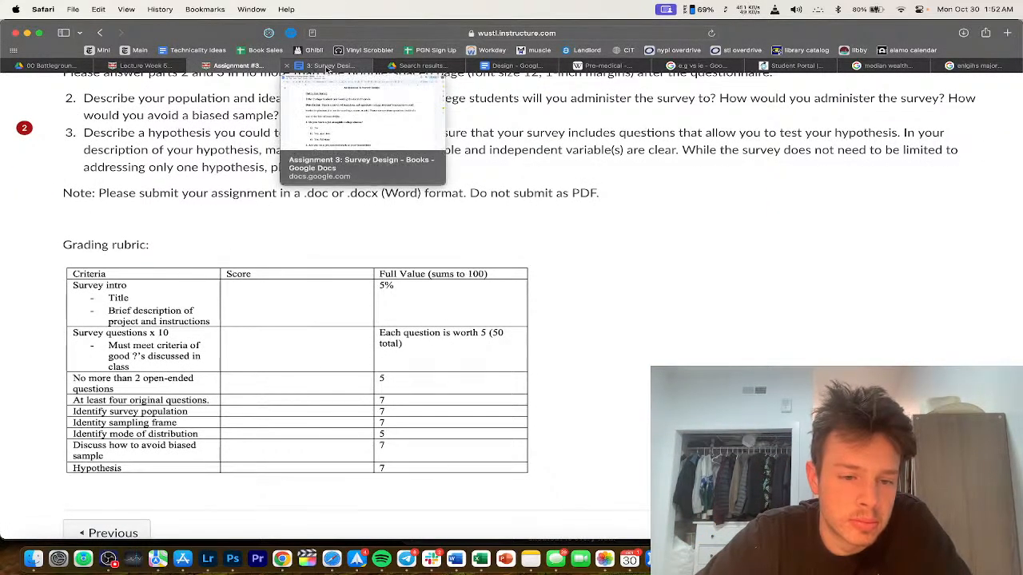
{"action": "left_click", "coordinate": [327, 70]}
{"action": "scroll", "coordinate": [331, 372], "scroll_direction": "down", "scroll_amount": 15}
{"action": "scroll", "coordinate": [330, 376], "scroll_direction": "down", "scroll_amount": 10}
{"action": "scroll", "coordinate": [330, 375], "scroll_direction": "up", "scroll_amount": 3}
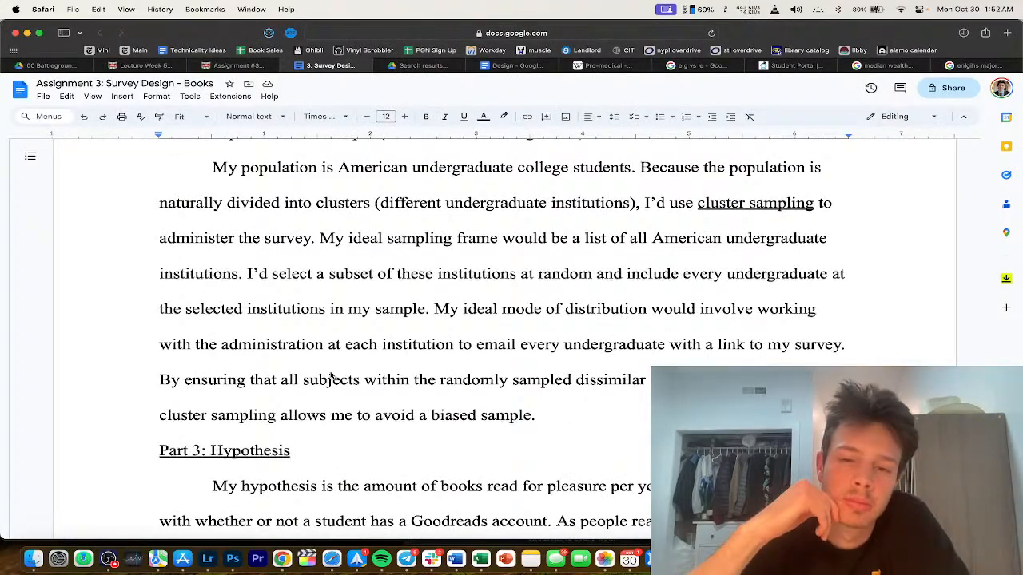
Step: Insert 'Copied' so the Part 2 heading ends '(Copied From Previous Assignment)'
{"action": "scroll", "coordinate": [330, 376], "scroll_direction": "up", "scroll_amount": 3}
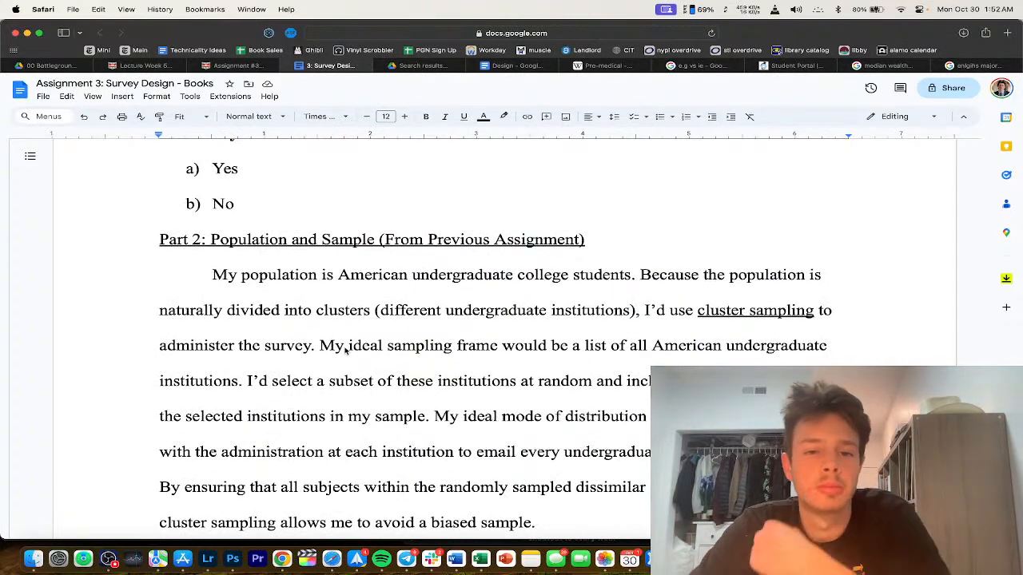
{"action": "scroll", "coordinate": [345, 349], "scroll_direction": "down", "scroll_amount": 1}
{"action": "left_click", "coordinate": [385, 216]}
{"action": "type", "text": "Copied"}
{"action": "scroll", "coordinate": [396, 268], "scroll_direction": "down", "scroll_amount": 2}
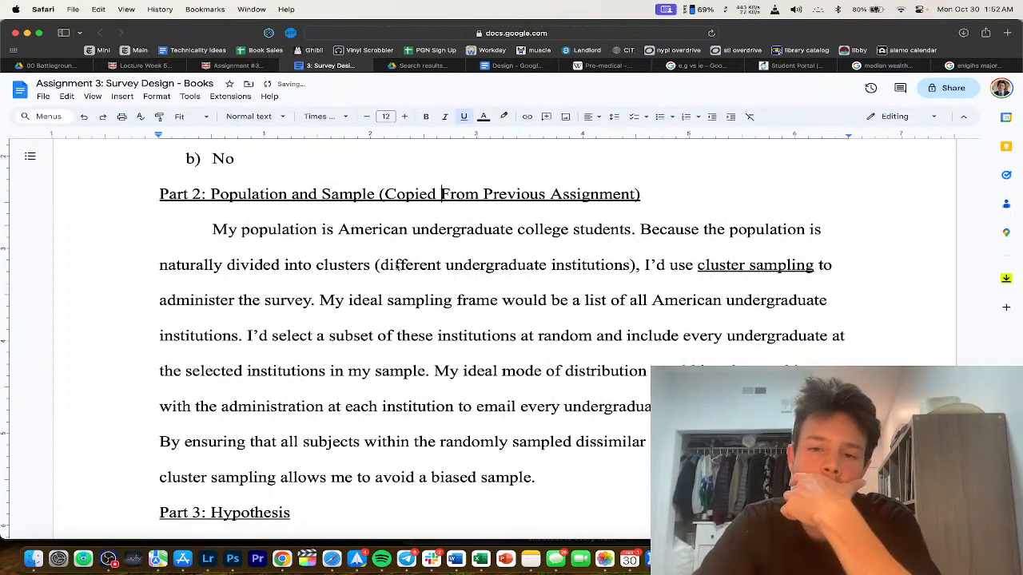
{"action": "scroll", "coordinate": [395, 268], "scroll_direction": "down", "scroll_amount": 4}
{"action": "scroll", "coordinate": [374, 284], "scroll_direction": "up", "scroll_amount": 4}
{"action": "scroll", "coordinate": [372, 280], "scroll_direction": "down", "scroll_amount": 1}
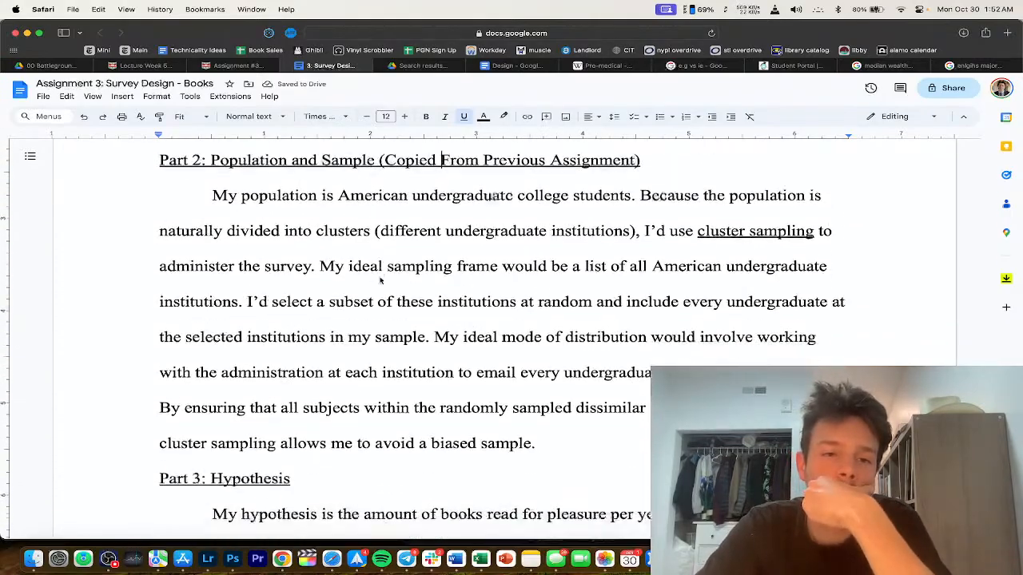
{"action": "scroll", "coordinate": [381, 283], "scroll_direction": "down", "scroll_amount": 6}
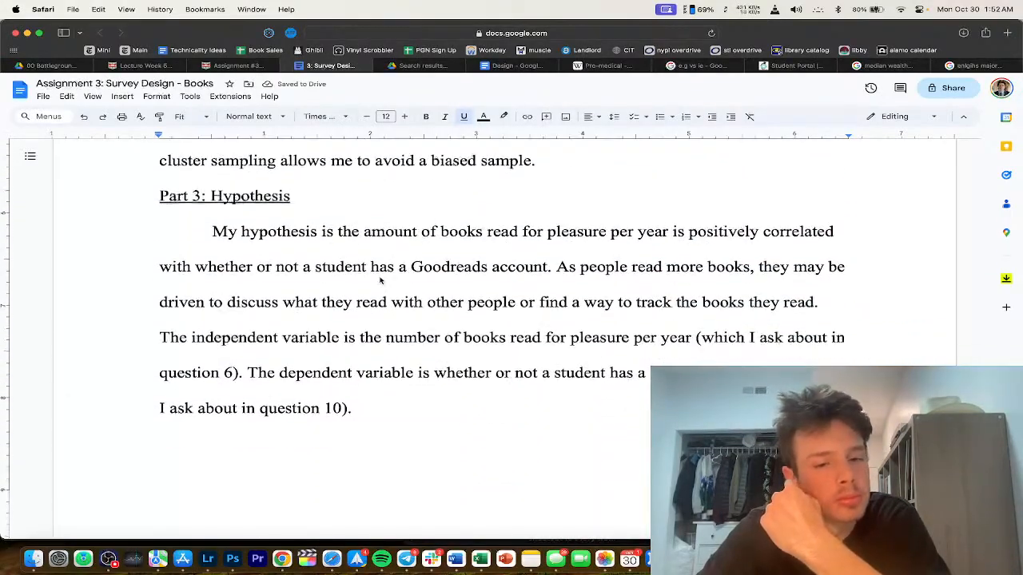
{"action": "scroll", "coordinate": [381, 281], "scroll_direction": "up", "scroll_amount": 15}
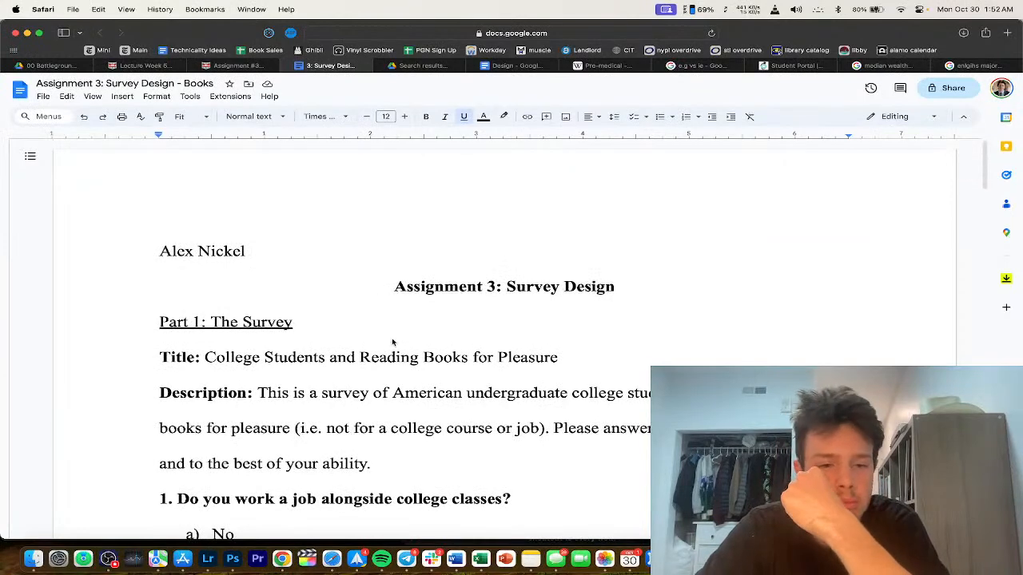
{"action": "scroll", "coordinate": [384, 351], "scroll_direction": "down", "scroll_amount": 3}
{"action": "scroll", "coordinate": [379, 288], "scroll_direction": "down", "scroll_amount": 1}
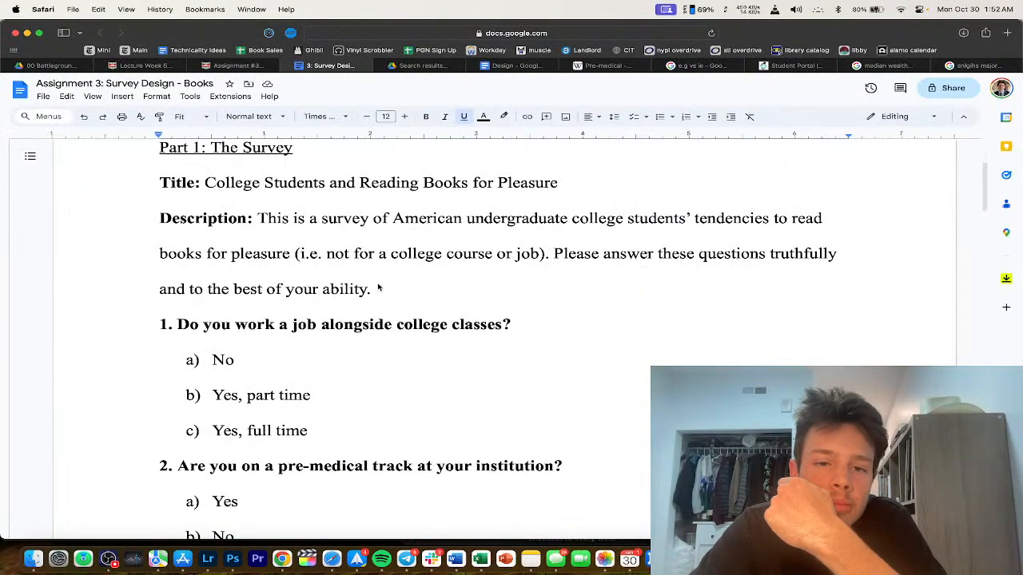
{"action": "left_click_drag", "start_coordinate": [331, 178], "coordinate": [390, 247]}
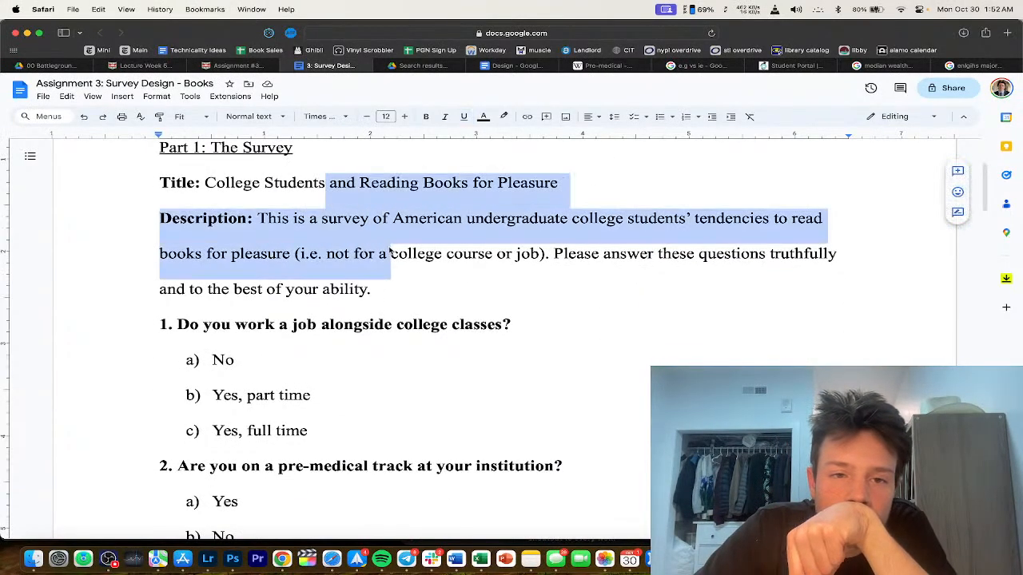
{"action": "left_click", "coordinate": [390, 250]}
{"action": "scroll", "coordinate": [389, 251], "scroll_direction": "down", "scroll_amount": 1}
{"action": "triple_click", "coordinate": [402, 225]}
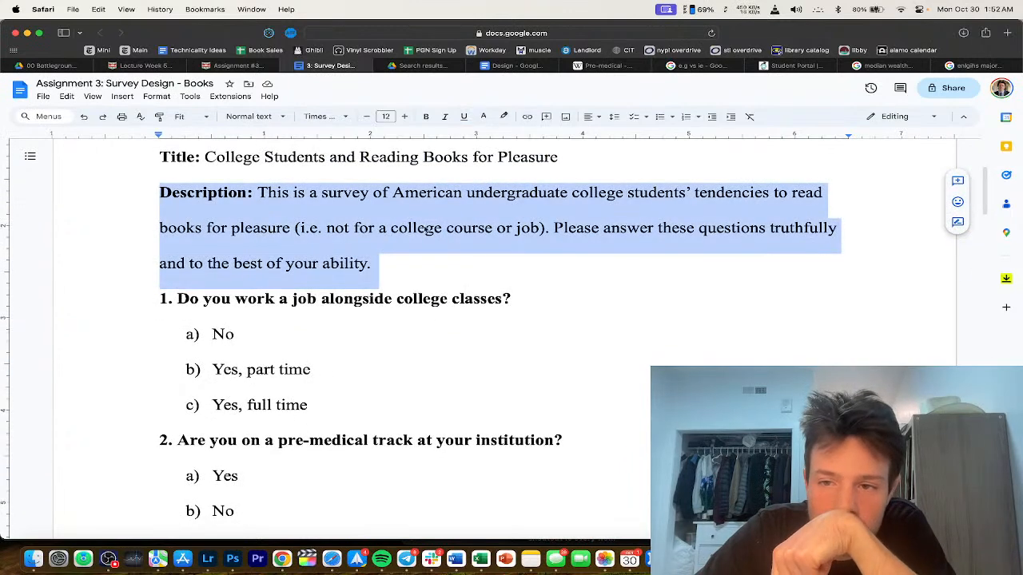
{"action": "scroll", "coordinate": [476, 270], "scroll_direction": "down", "scroll_amount": 1}
{"action": "left_click", "coordinate": [475, 243]}
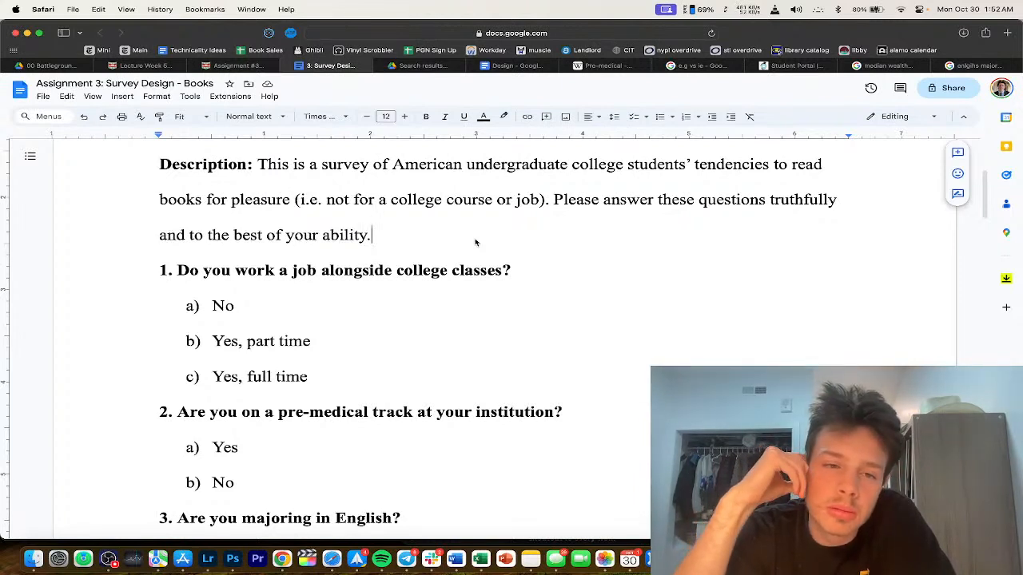
{"action": "scroll", "coordinate": [296, 292], "scroll_direction": "down", "scroll_amount": 3}
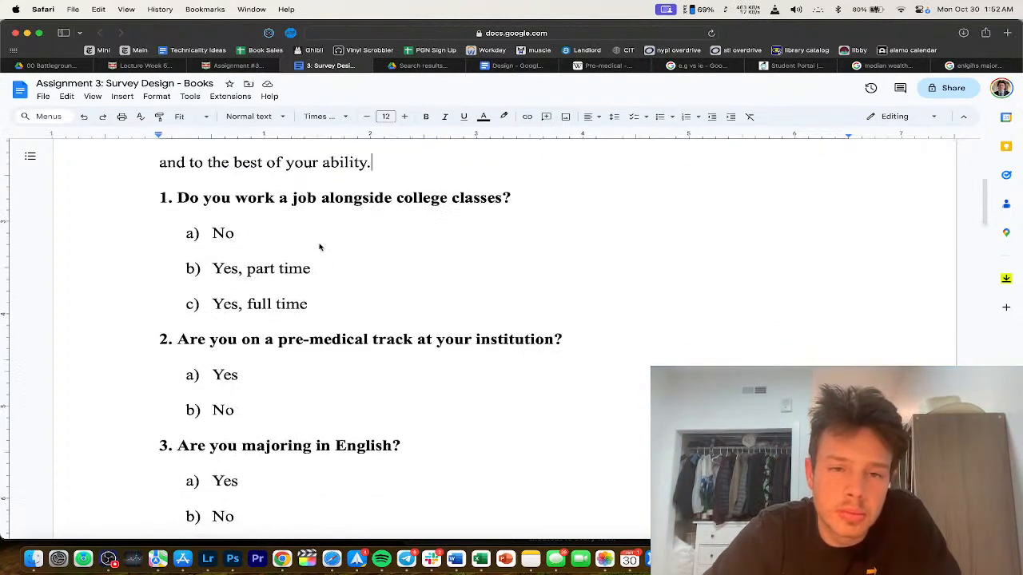
{"action": "scroll", "coordinate": [318, 246], "scroll_direction": "down", "scroll_amount": 2}
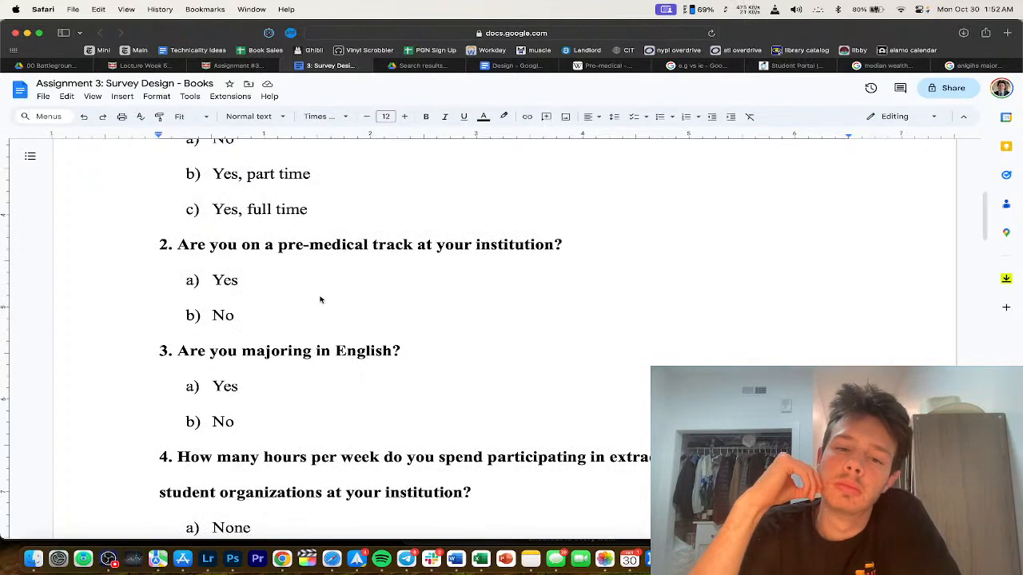
{"action": "scroll", "coordinate": [320, 297], "scroll_direction": "down", "scroll_amount": 5}
{"action": "left_click", "coordinate": [324, 265]}
{"action": "scroll", "coordinate": [353, 291], "scroll_direction": "down", "scroll_amount": 1}
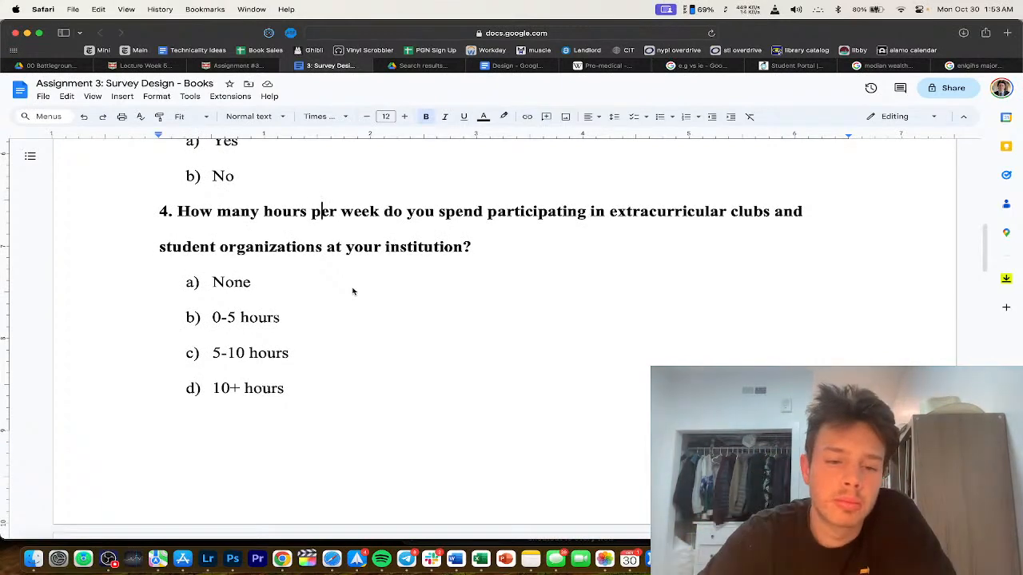
{"action": "scroll", "coordinate": [352, 290], "scroll_direction": "down", "scroll_amount": 15}
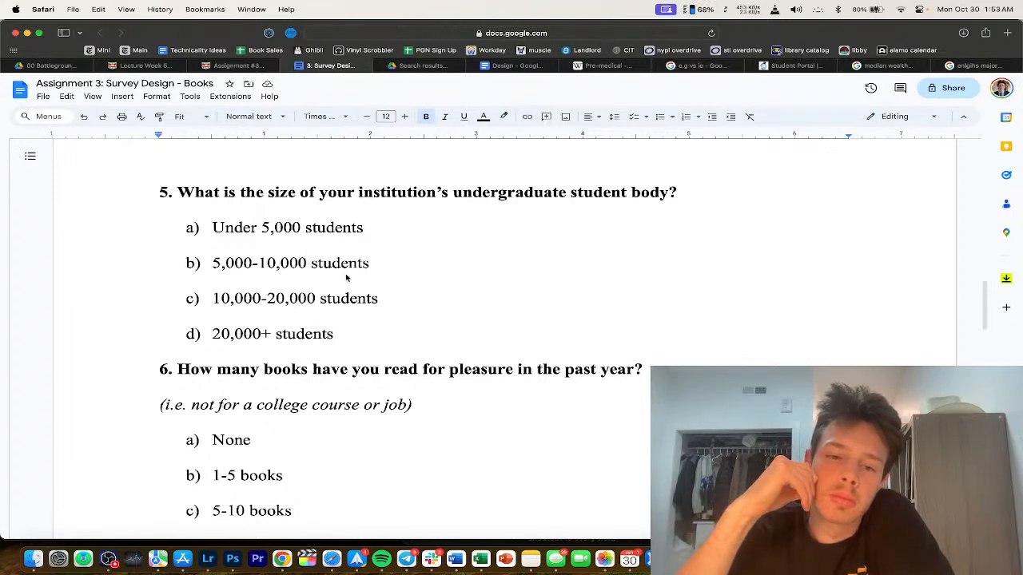
{"action": "scroll", "coordinate": [346, 277], "scroll_direction": "down", "scroll_amount": 3}
{"action": "left_click", "coordinate": [346, 278]}
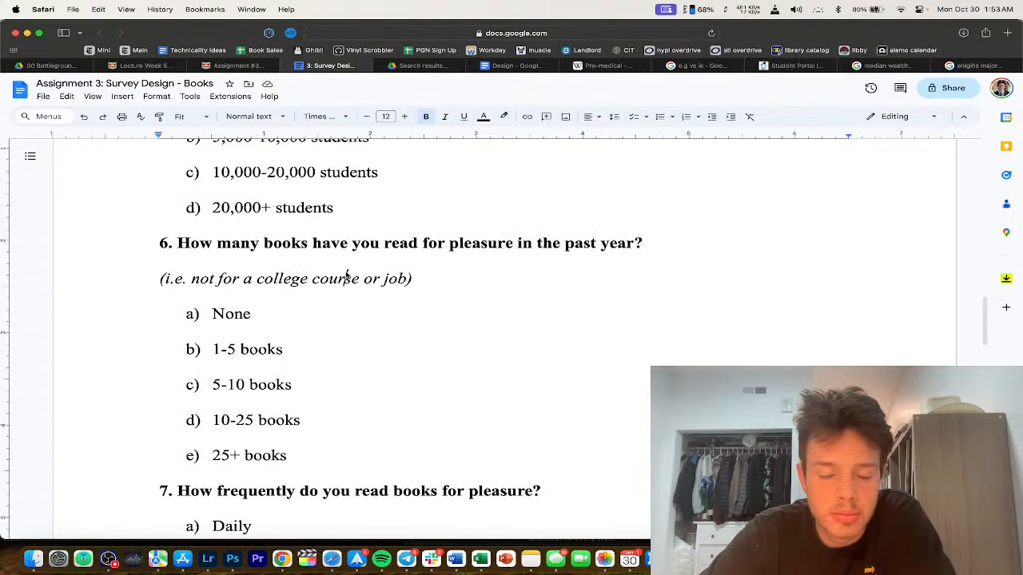
{"action": "scroll", "coordinate": [346, 277], "scroll_direction": "down", "scroll_amount": 2}
{"action": "scroll", "coordinate": [346, 276], "scroll_direction": "down", "scroll_amount": 4}
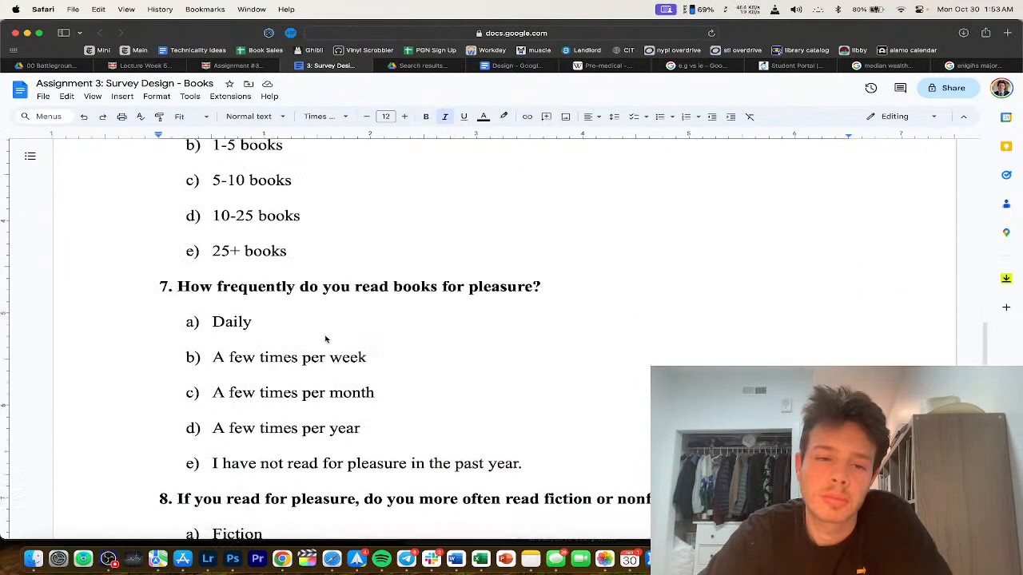
{"action": "scroll", "coordinate": [334, 309], "scroll_direction": "down", "scroll_amount": 1}
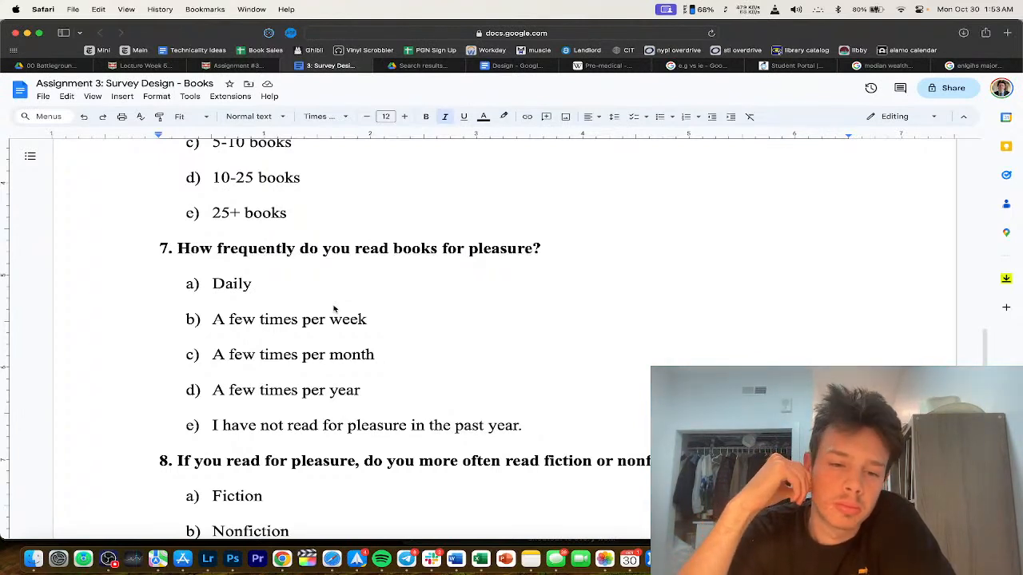
{"action": "scroll", "coordinate": [336, 312], "scroll_direction": "down", "scroll_amount": 5}
{"action": "left_click", "coordinate": [331, 255]}
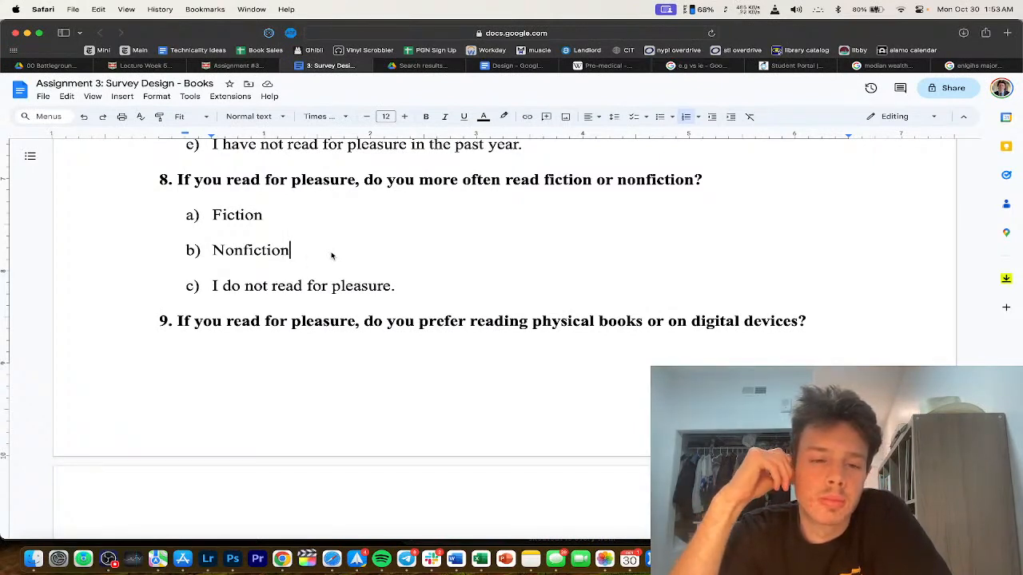
Step: Insert 'books' before 'on digital devices' in question 9, fixing the 'ebooks' typo
{"action": "scroll", "coordinate": [422, 270], "scroll_direction": "down", "scroll_amount": 3}
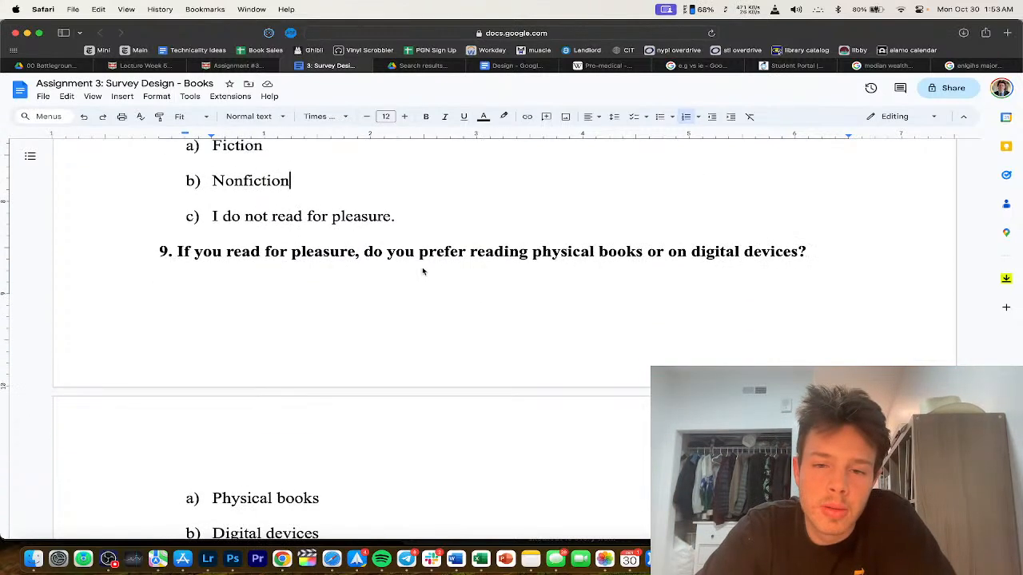
{"action": "scroll", "coordinate": [418, 296], "scroll_direction": "down", "scroll_amount": 2}
{"action": "scroll", "coordinate": [404, 368], "scroll_direction": "up", "scroll_amount": 3}
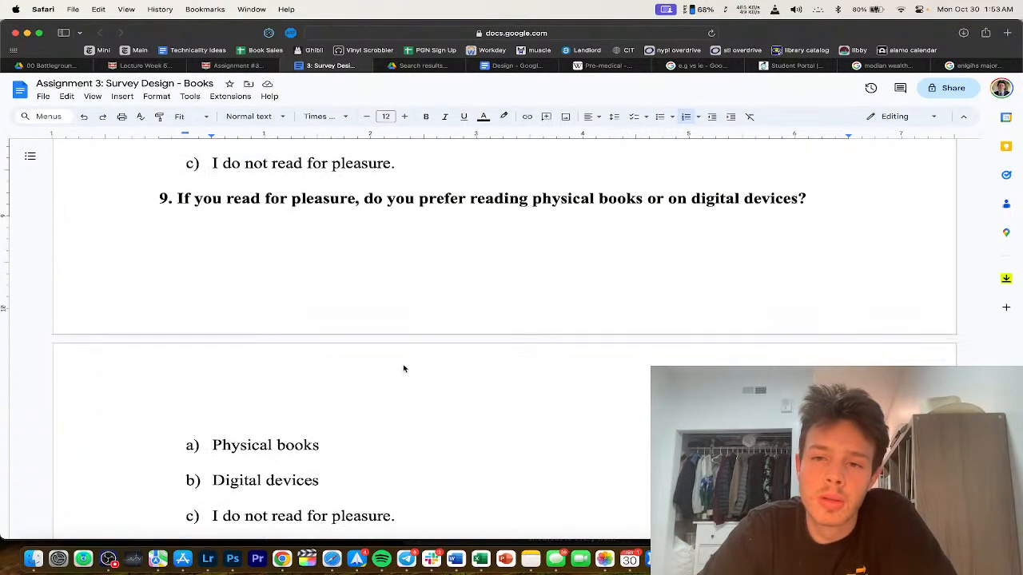
{"action": "left_click", "coordinate": [669, 238]}
{"action": "type", "text": "boo"}
{"action": "key", "text": "BackSpace"}
{"action": "key", "text": "BackSpace"}
{"action": "key", "text": "BackSpace"}
{"action": "type", "text": "ebooks"}
{"action": "scroll", "coordinate": [658, 303], "scroll_direction": "down", "scroll_amount": 3}
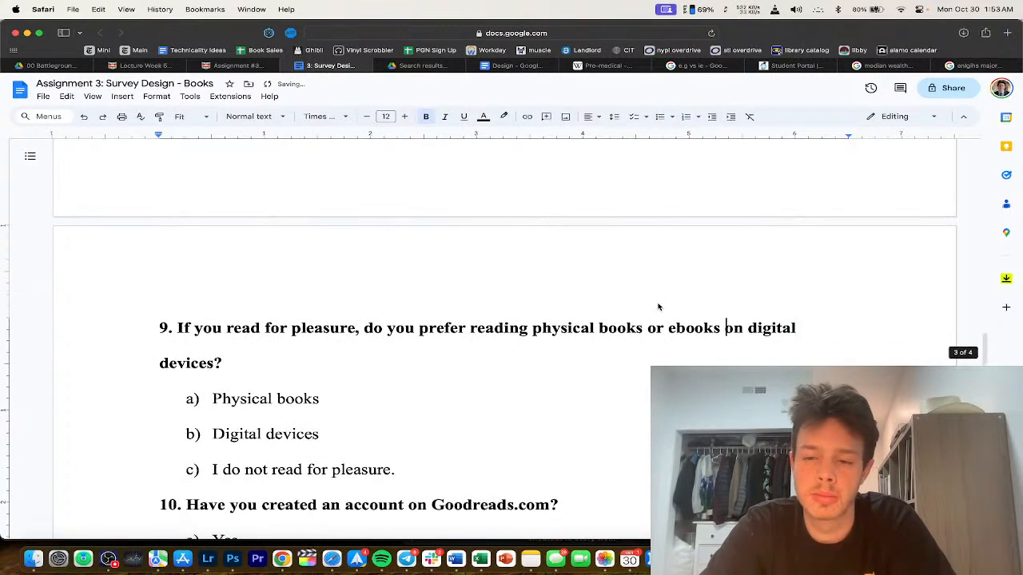
{"action": "double_click", "coordinate": [679, 328]}
{"action": "type", "text": "books"}
Step: Scroll down to the Part 3: Hypothesis section
{"action": "scroll", "coordinate": [651, 337], "scroll_direction": "up", "scroll_amount": 2}
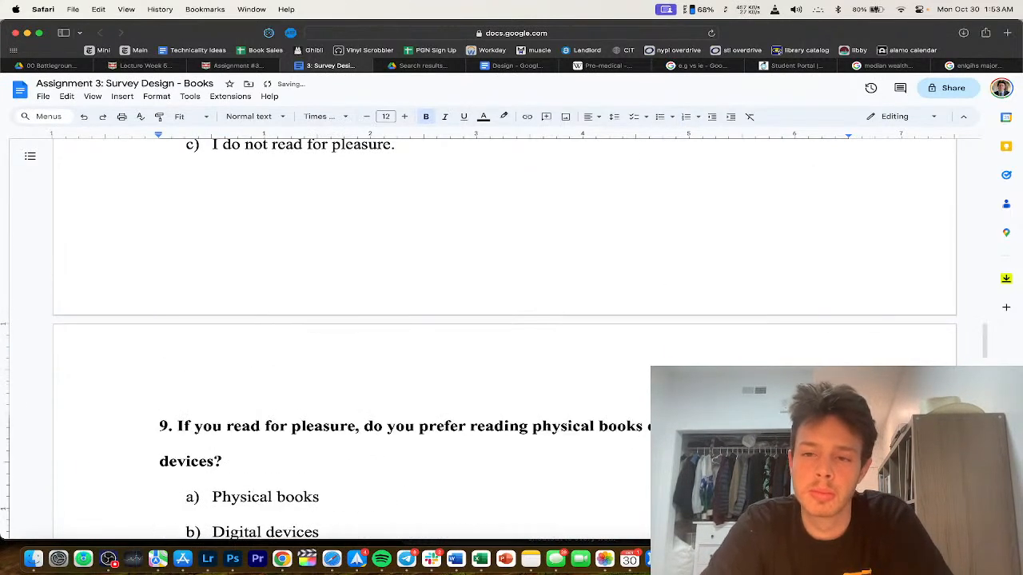
{"action": "scroll", "coordinate": [650, 337], "scroll_direction": "down", "scroll_amount": 5}
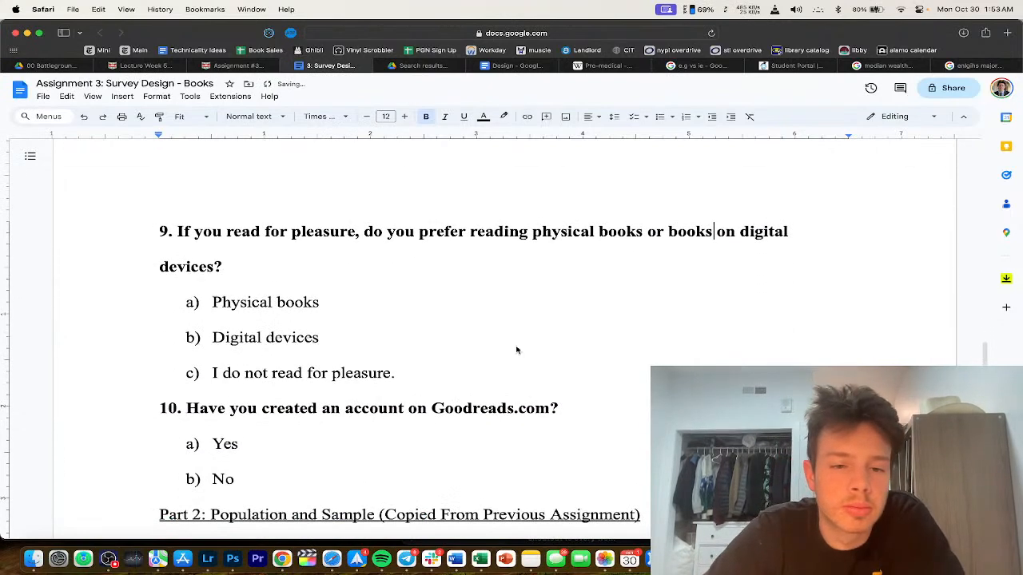
{"action": "scroll", "coordinate": [331, 279], "scroll_direction": "down", "scroll_amount": 3}
{"action": "left_click", "coordinate": [329, 266]}
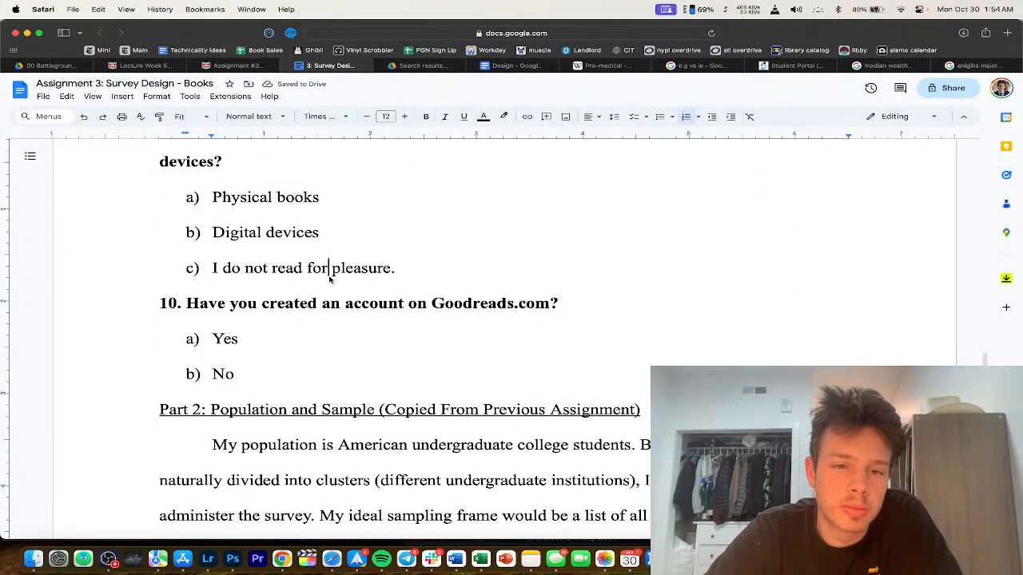
{"action": "scroll", "coordinate": [330, 291], "scroll_direction": "down", "scroll_amount": 3}
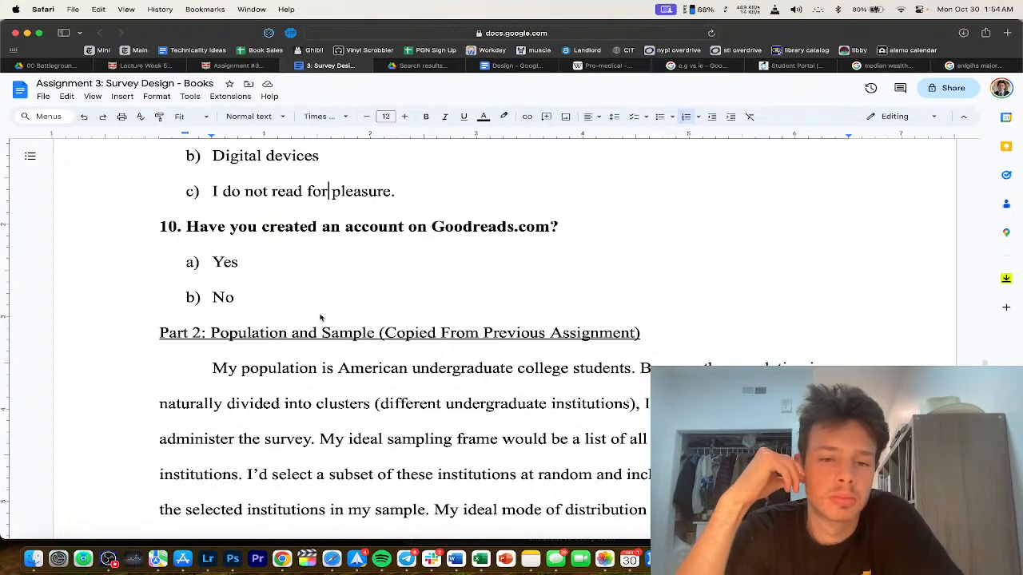
{"action": "scroll", "coordinate": [319, 317], "scroll_direction": "down", "scroll_amount": 10}
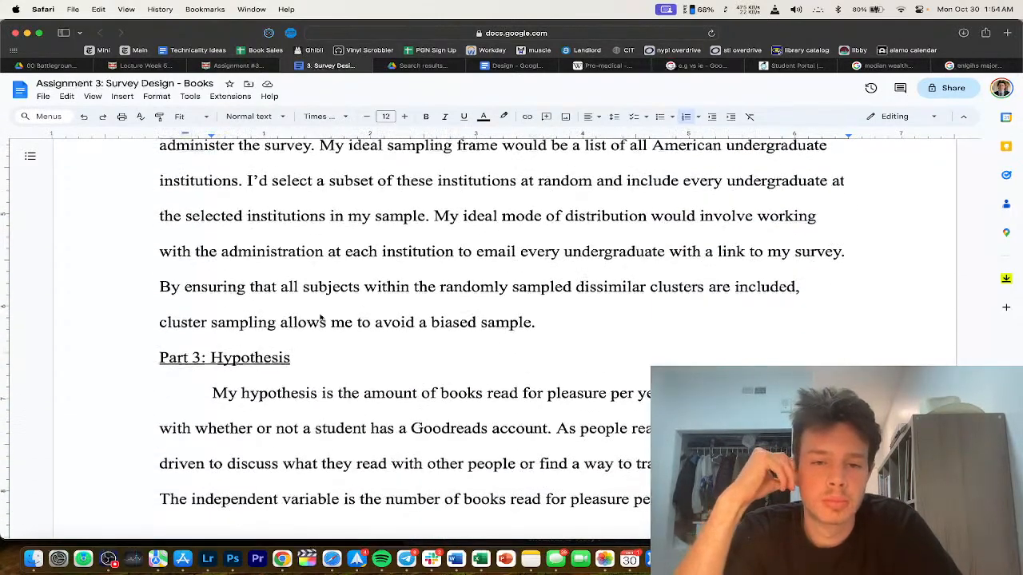
{"action": "scroll", "coordinate": [319, 317], "scroll_direction": "down", "scroll_amount": 6}
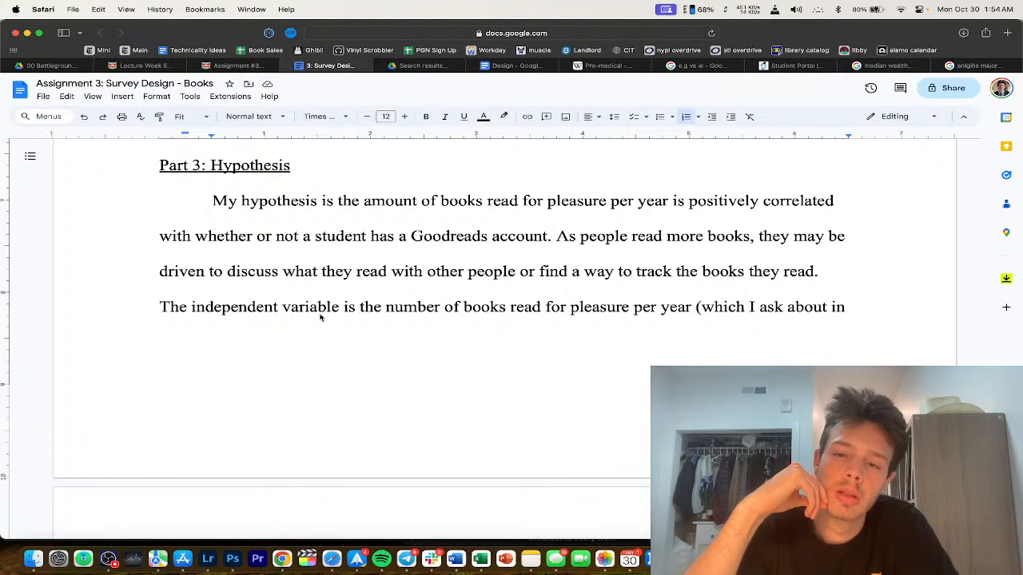
Step: Add a clause after 'Goodreads account' about people who read 20+ books per year
{"action": "left_click", "coordinate": [552, 236]}
{"action": "type", "text": "; as "}
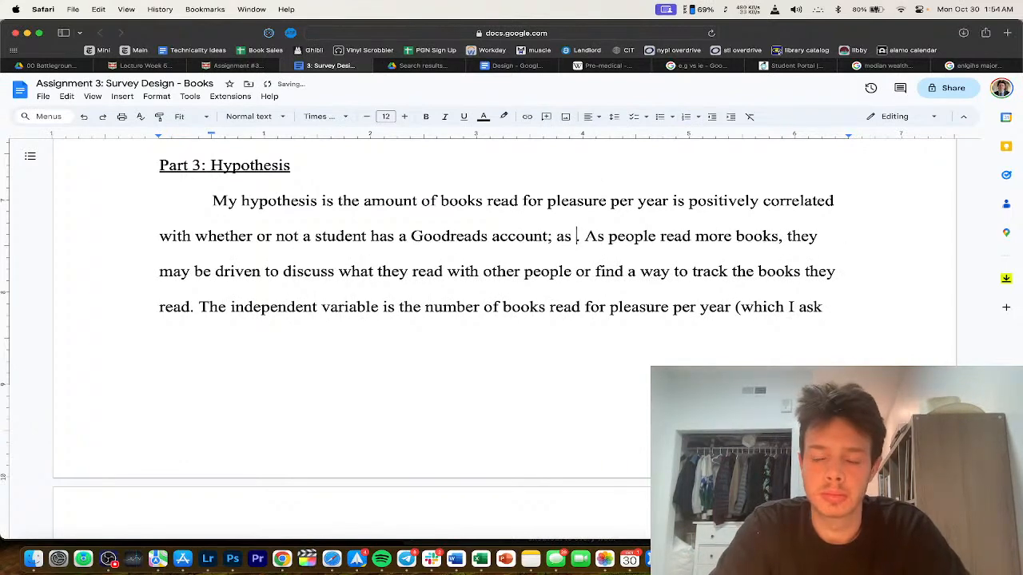
{"action": "type", "text": "people read more"}
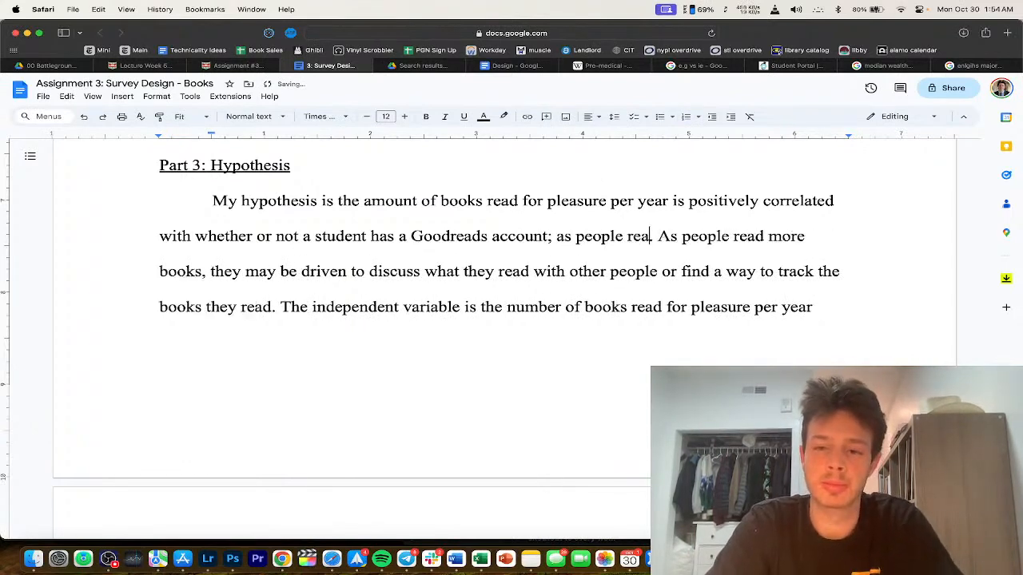
{"action": "type", "text": " books, the"}
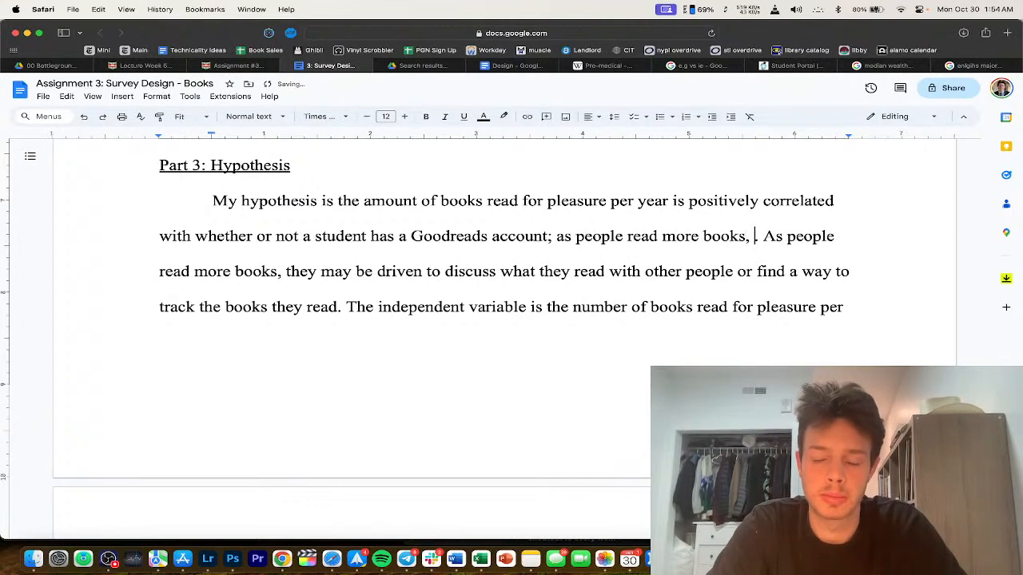
{"action": "type", "text": "y are more li"}
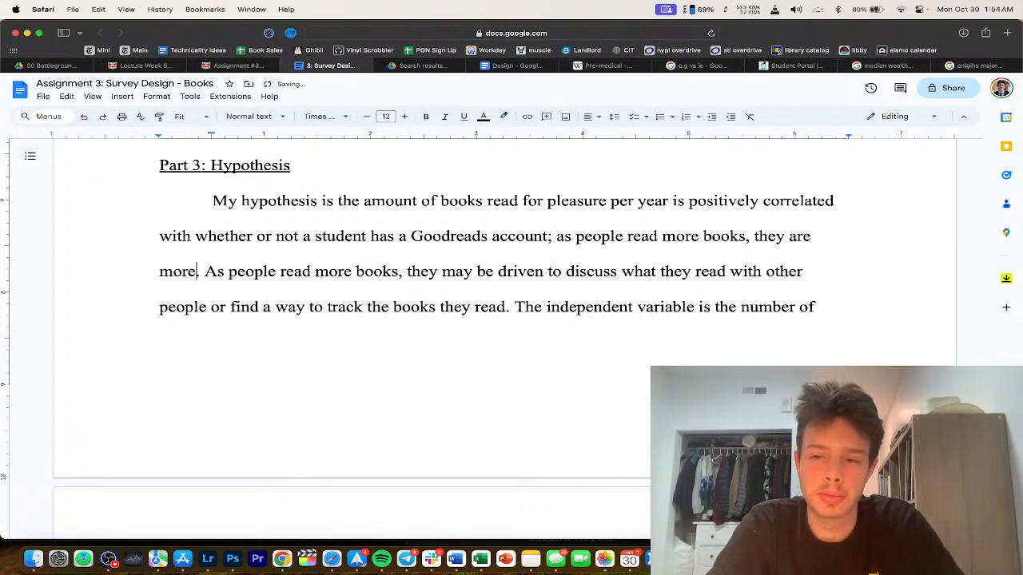
{"action": "type", "text": "kely to hav e a"}
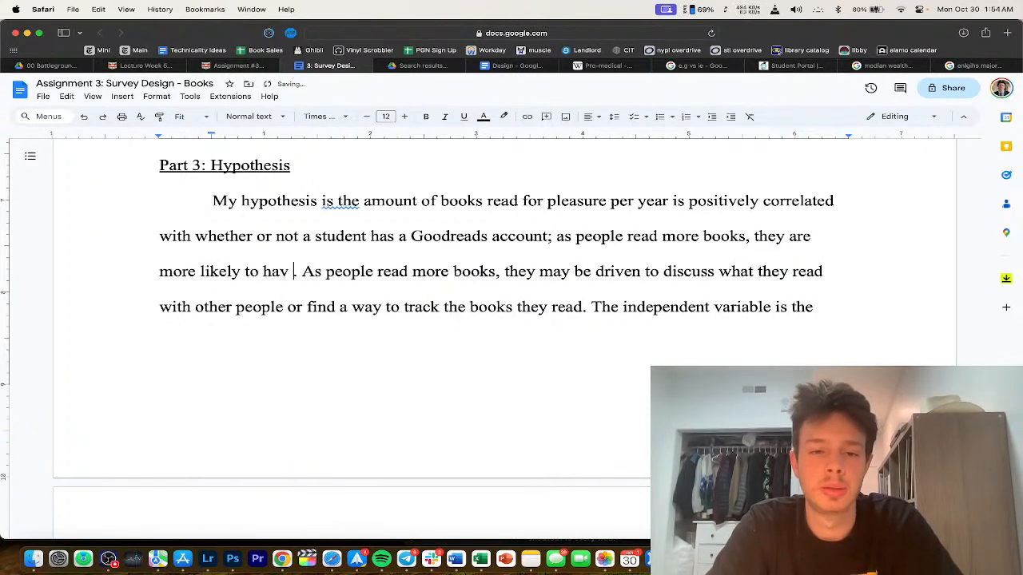
{"action": "key", "text": "BackSpace"}
{"action": "key", "text": "BackSpace"}
{"action": "key", "text": "BackSpace"}
{"action": "key", "text": "BackSpace"}
{"action": "type", "text": "e a good r"}
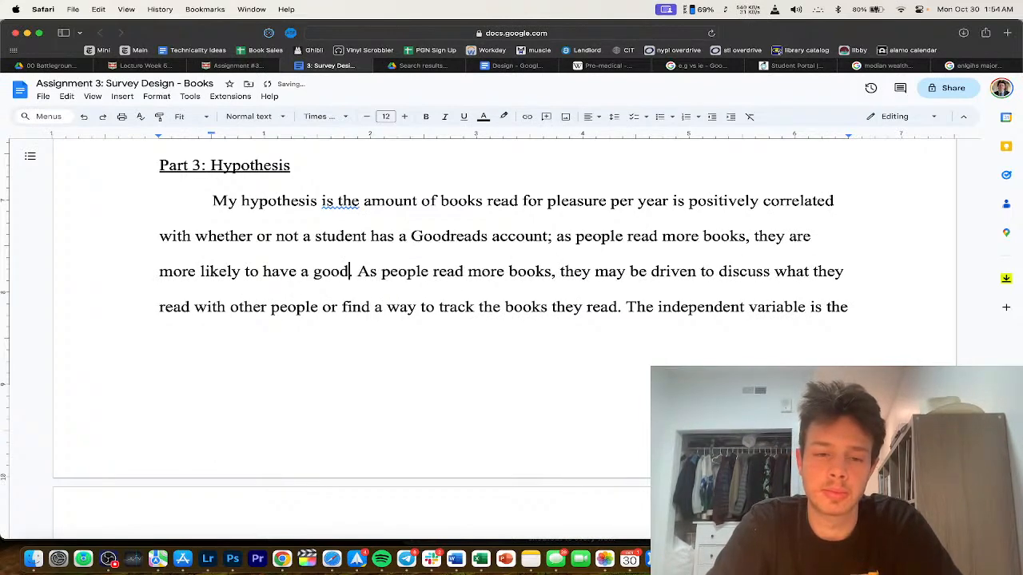
{"action": "key", "text": "BackSpace"}
{"action": "key", "text": "BackSpace"}
{"action": "key", "text": "BackSpace"}
{"action": "key", "text": "BackSpace"}
{"action": "key", "text": "BackSpace"}
{"action": "key", "text": "BackSpace"}
{"action": "type", "text": "Goodre"}
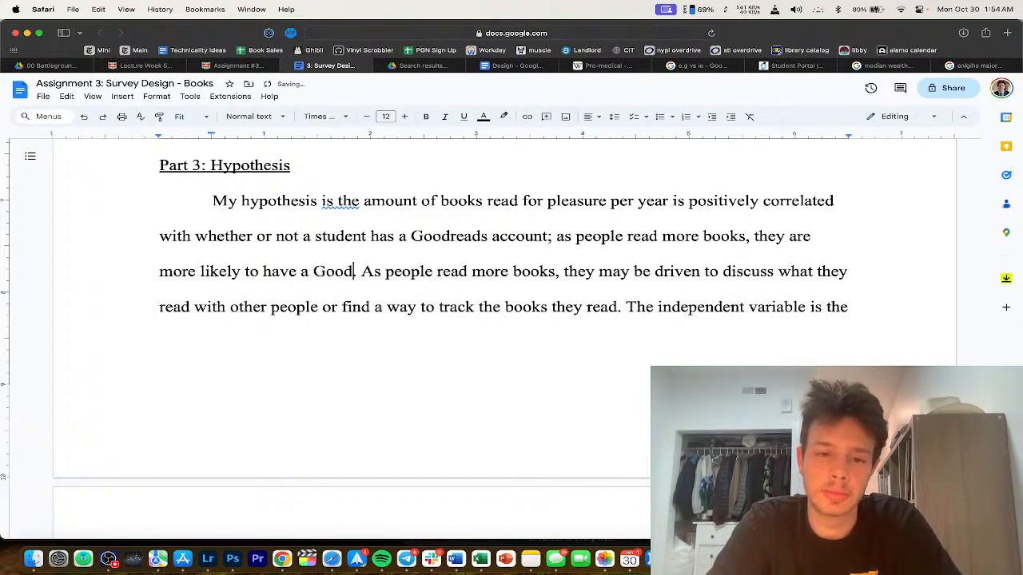
{"action": "type", "text": "ads."}
{"action": "left_click_drag", "start_coordinate": [790, 238], "coordinate": [556, 237]}
{"action": "key", "text": "BackSpace"}
{"action": "type", "text": "people who read 20"}
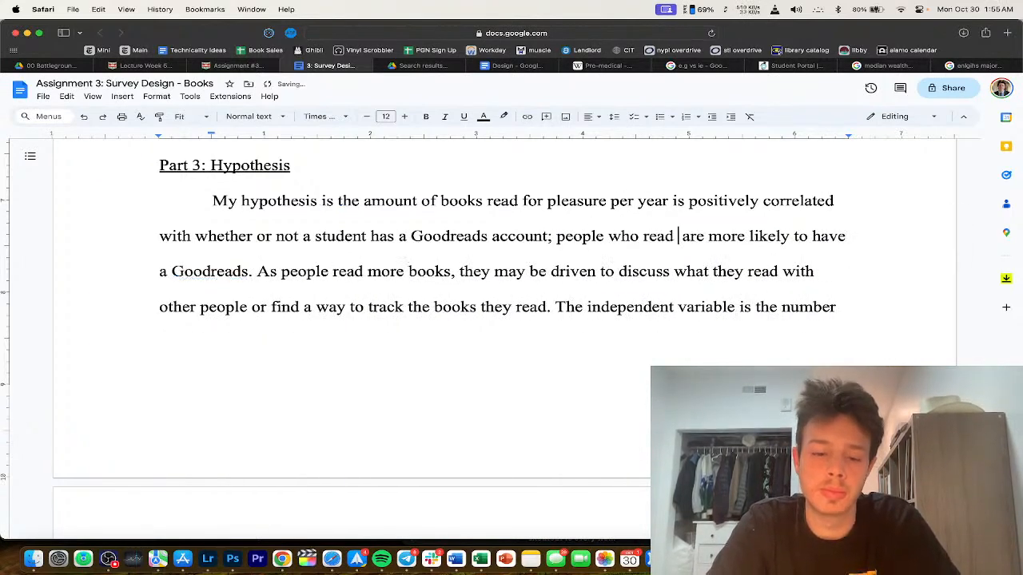
{"action": "type", "text": "+ books per ye"}
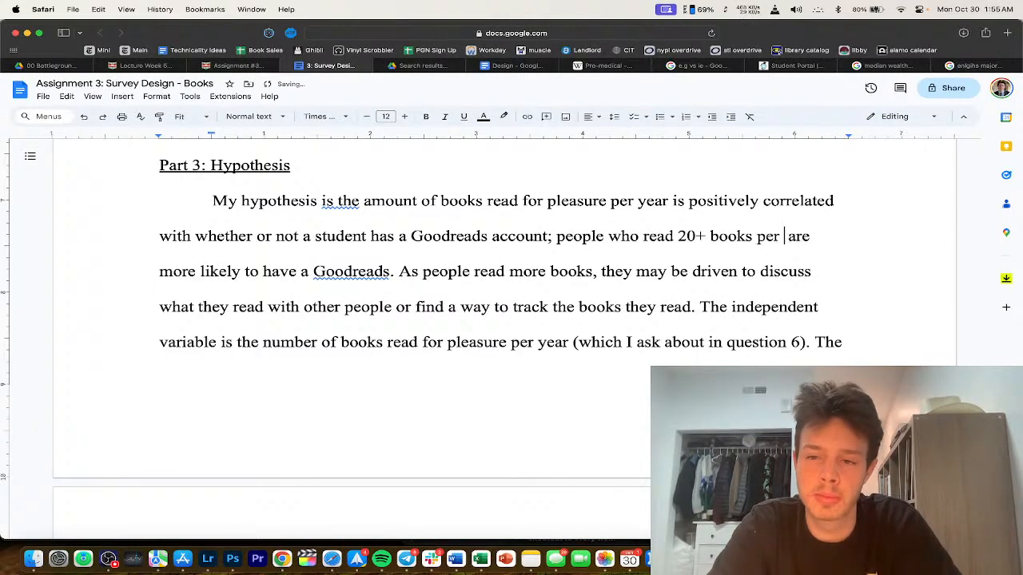
{"action": "type", "text": "ar"}
Step: Try turning the semicolon after 'account' into a period, then undo it
{"action": "left_click", "coordinate": [558, 238]}
{"action": "key", "text": "BackSpace"}
{"action": "key", "text": "BackSpace"}
{"action": "type", "text": "."}
{"action": "key", "text": "Delete"}
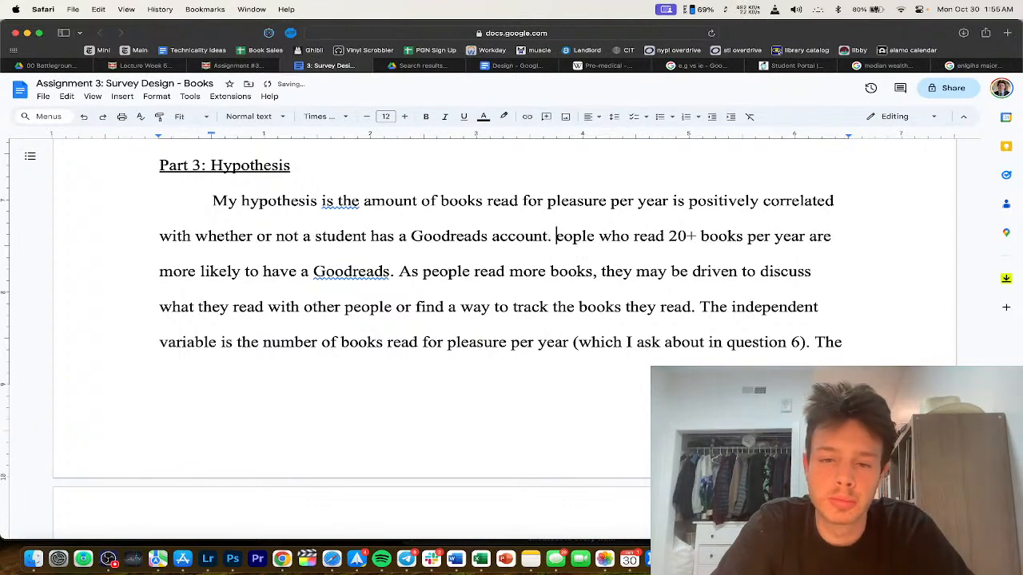
{"action": "key", "text": "super+z"}
{"action": "key", "text": "super+z"}
{"action": "key", "text": "super+z"}
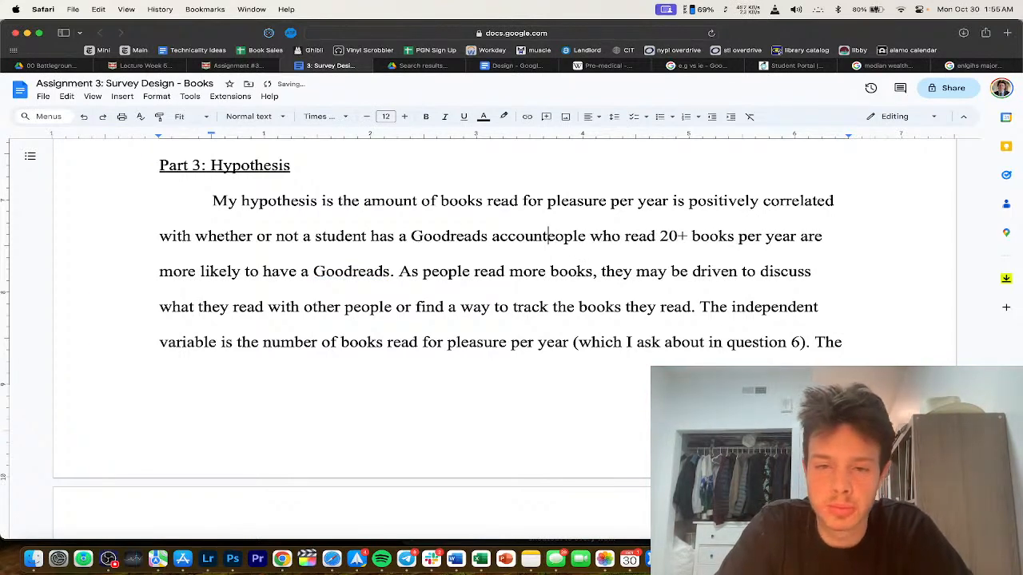
Step: Replace the semicolon with a period and begin a new sentence 'For example, I hypothesize that'
{"action": "scroll", "coordinate": [715, 295], "scroll_direction": "down", "scroll_amount": 1}
{"action": "left_click", "coordinate": [555, 214]}
{"action": "key", "text": "BackSpace"}
{"action": "key", "text": "BackSpace"}
{"action": "type", "text": ". For instance, p"}
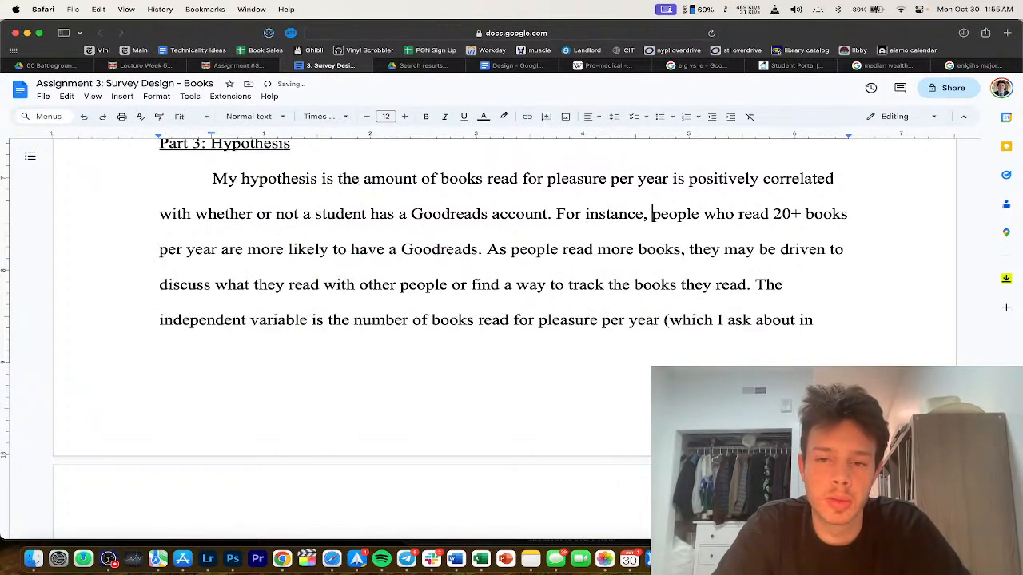
{"action": "key", "text": "BackSpace"}
{"action": "key", "text": "BackSpace"}
{"action": "key", "text": "alt+BackSpace"}
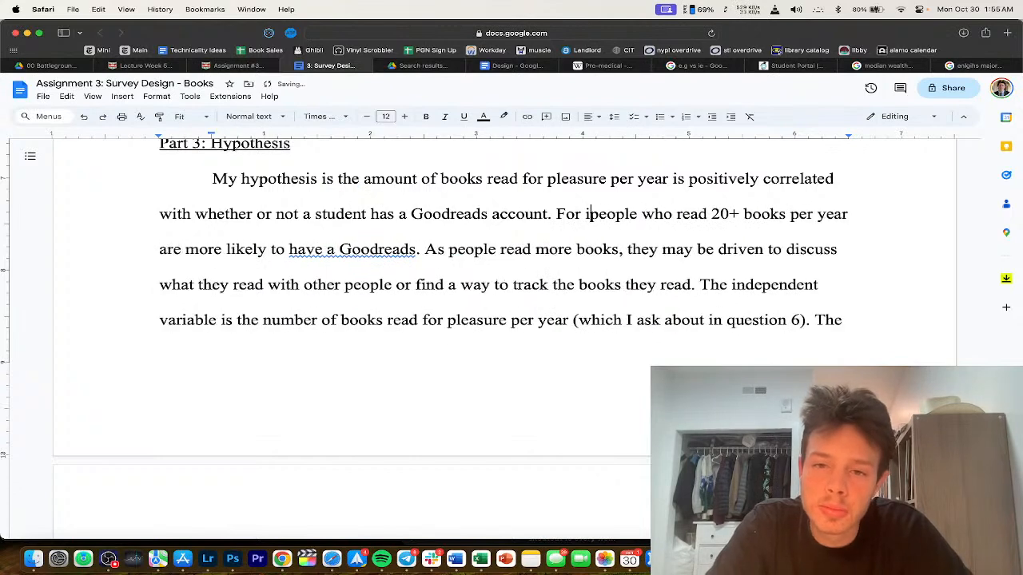
{"action": "type", "text": "e"}
{"action": "type", "text": "le, I hyppthe"}
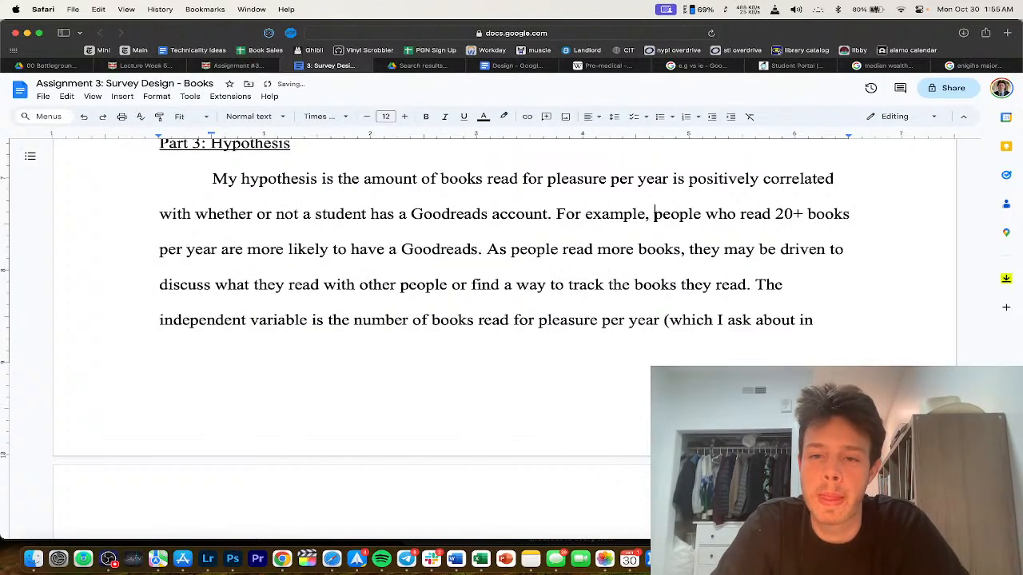
{"action": "type", "text": "size that"}
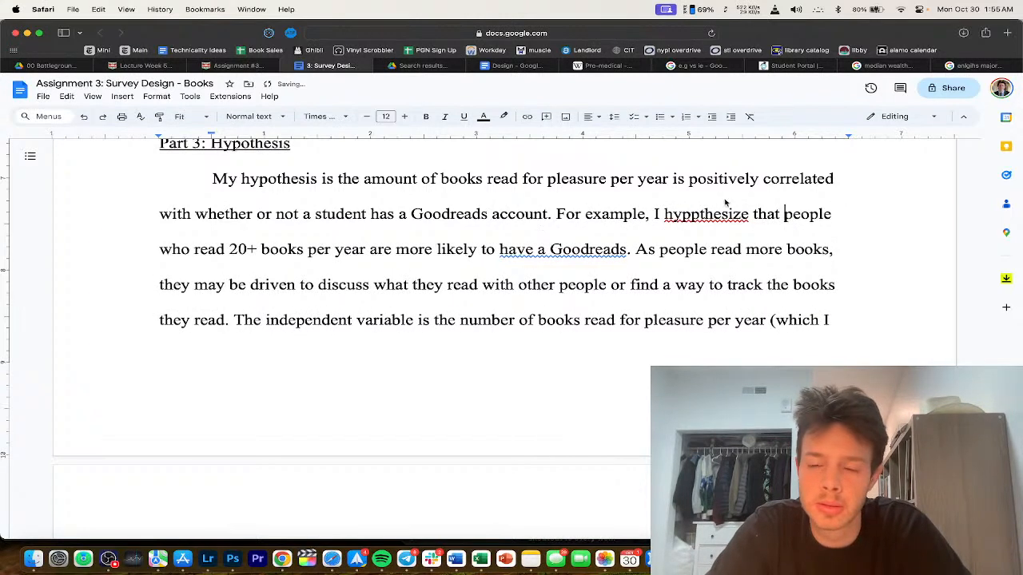
{"action": "left_click", "coordinate": [719, 214]}
{"action": "left_click", "coordinate": [708, 195]}
Step: Delete the phrase 'I hypothesize that', then restore it
{"action": "left_click_drag", "start_coordinate": [785, 215], "coordinate": [660, 215]}
{"action": "scroll", "coordinate": [595, 254], "scroll_direction": "down", "scroll_amount": 2}
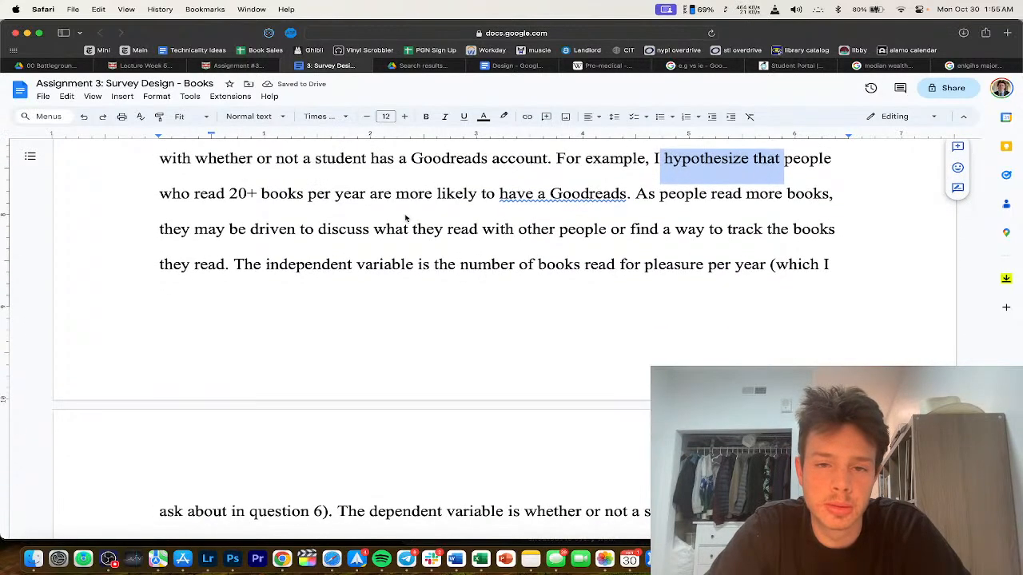
{"action": "scroll", "coordinate": [406, 217], "scroll_direction": "up", "scroll_amount": 3}
{"action": "left_click", "coordinate": [406, 219]}
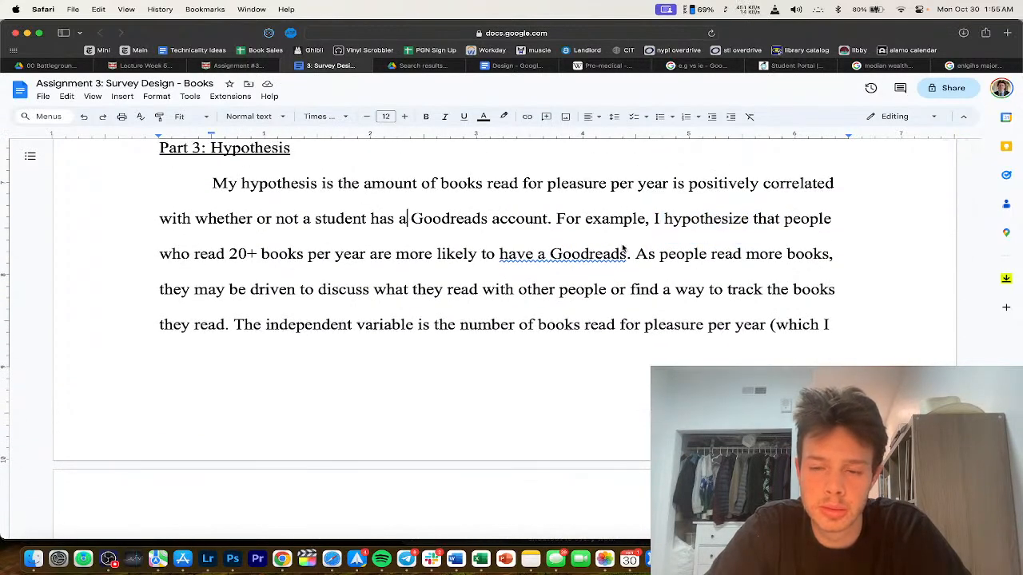
{"action": "scroll", "coordinate": [663, 254], "scroll_direction": "down", "scroll_amount": 1}
{"action": "left_click_drag", "start_coordinate": [784, 195], "coordinate": [653, 195]}
{"action": "key", "text": "BackSpace"}
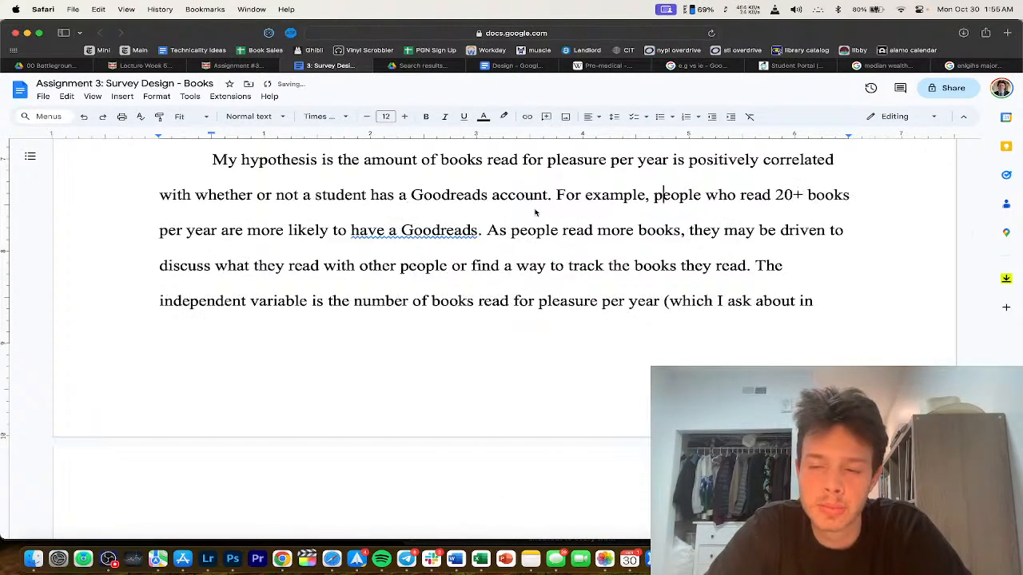
{"action": "key", "text": "super+z"}
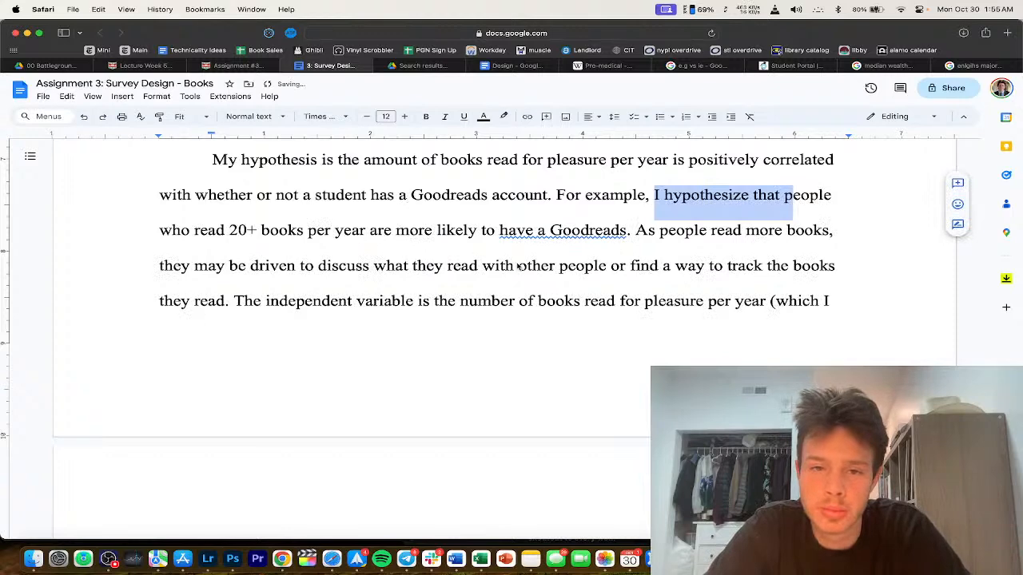
Step: Add 'account than people who do not read for pleasure' after 'Goodreads'
{"action": "scroll", "coordinate": [519, 264], "scroll_direction": "up", "scroll_amount": 2}
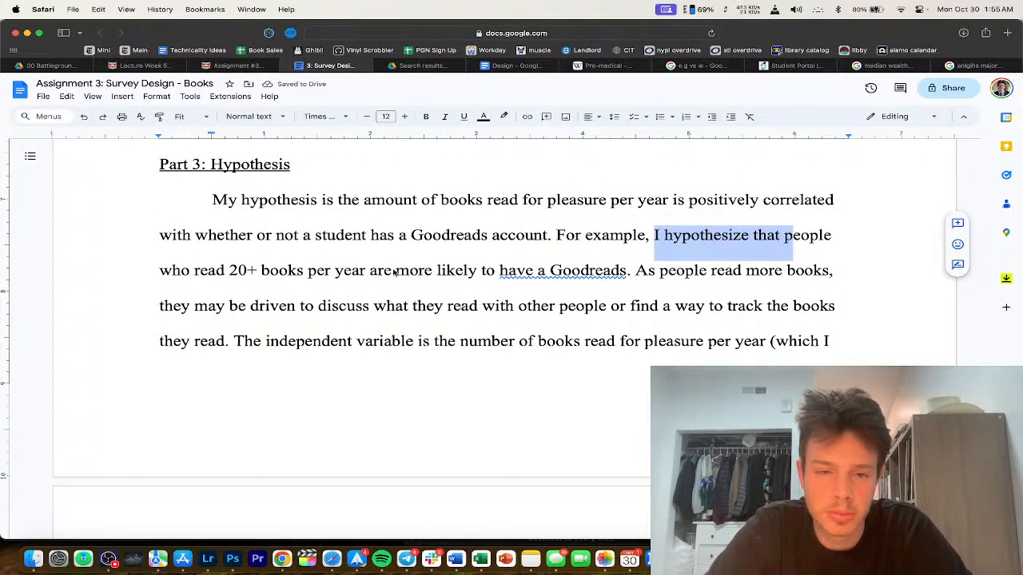
{"action": "left_click", "coordinate": [550, 273]}
{"action": "left_click", "coordinate": [628, 271]}
{"action": "type", "text": "account than people who "}
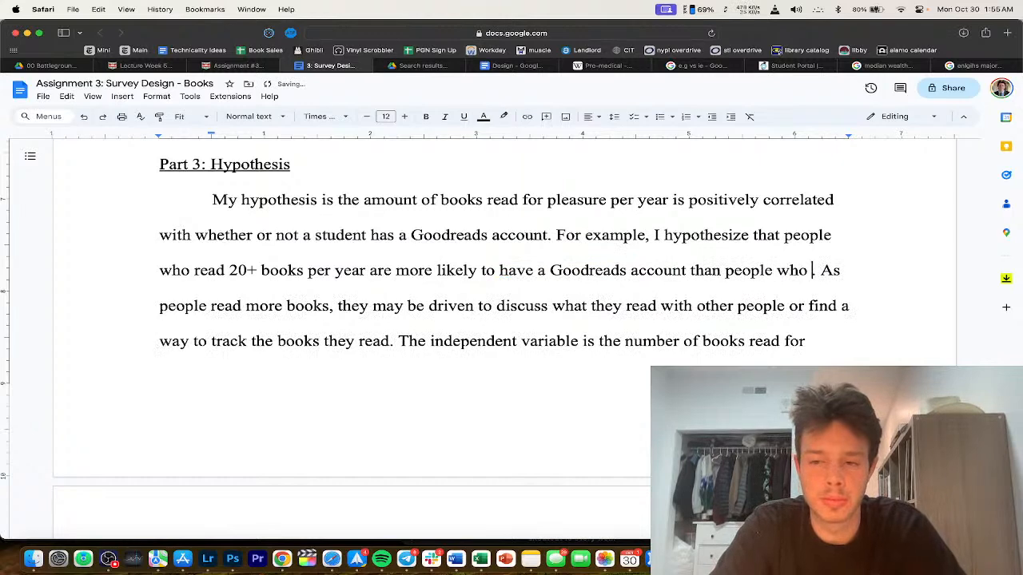
{"action": "type", "text": "do not read for pleasure. As people read more books, they may be driven to discuss what they read"}
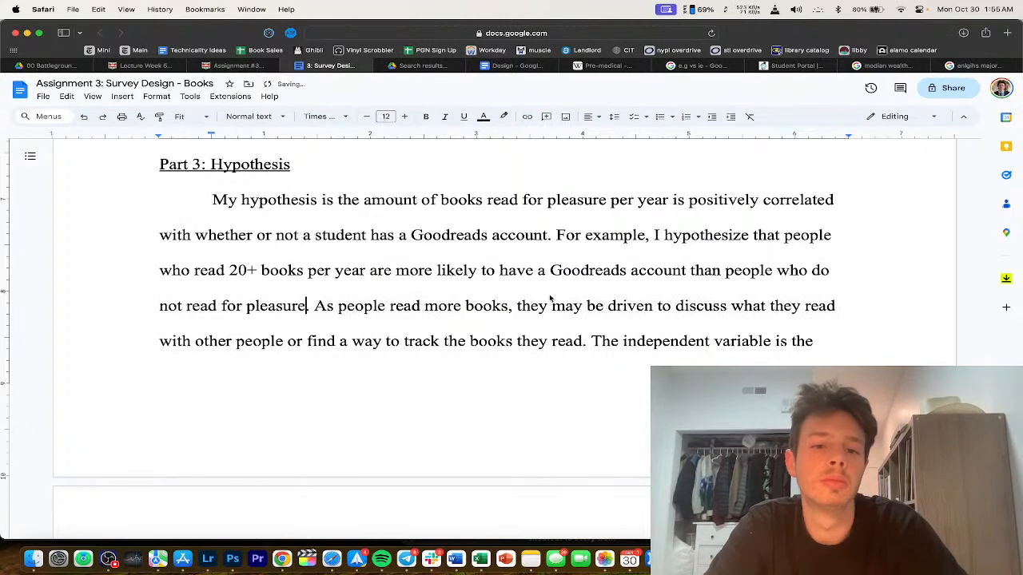
Step: Delete the 'For example' sentence from the hypothesis paragraph
{"action": "triple_click", "coordinate": [406, 306]}
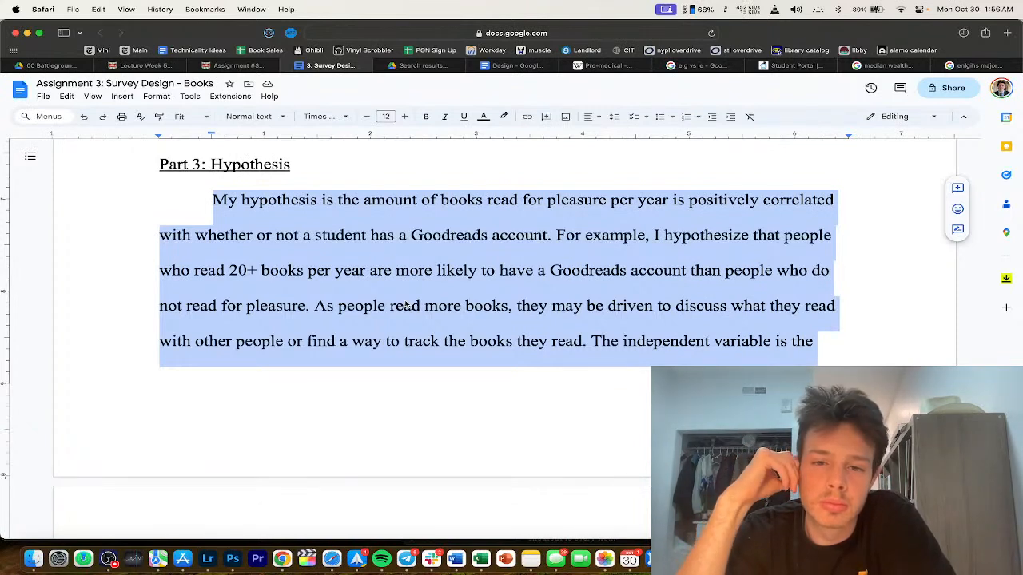
{"action": "left_click", "coordinate": [296, 305]}
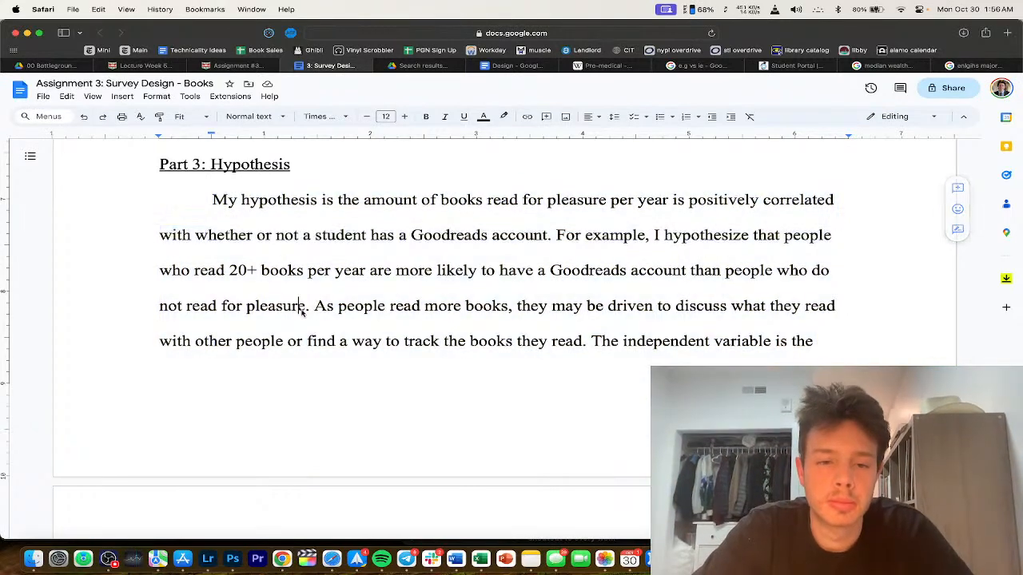
{"action": "left_click_drag", "start_coordinate": [310, 306], "coordinate": [557, 240]}
{"action": "key", "text": "BackSpace"}
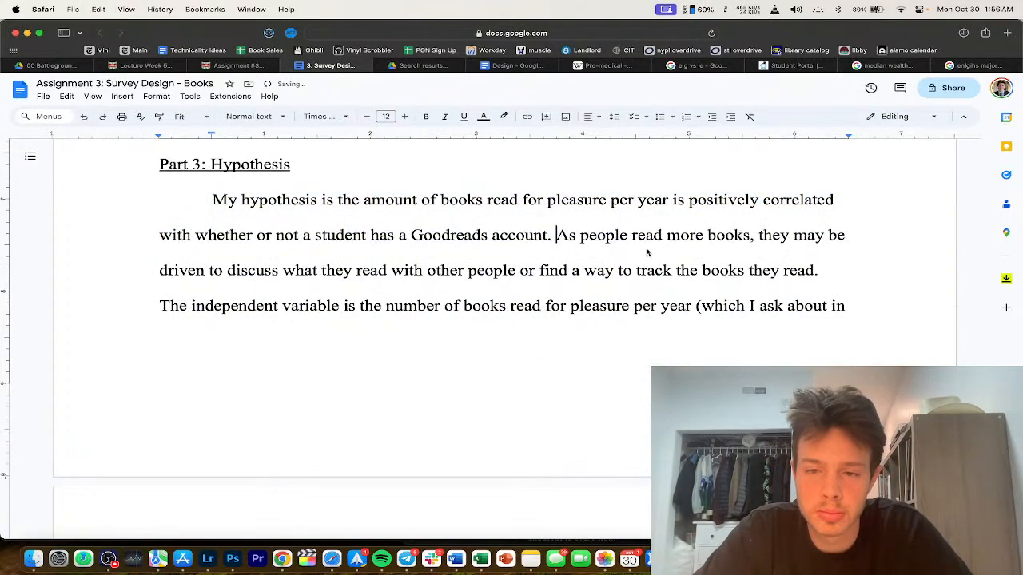
Step: End the paragraph with 'As a result, people who read 20+ books per year may be more likely…'
{"action": "left_click", "coordinate": [847, 270]}
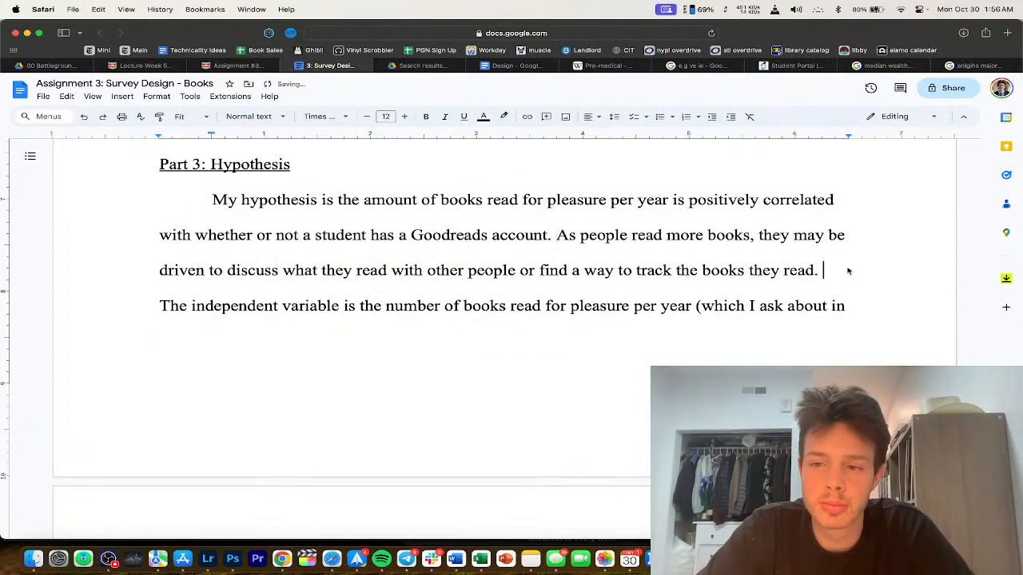
{"action": "type", "text": "As a result, peop"}
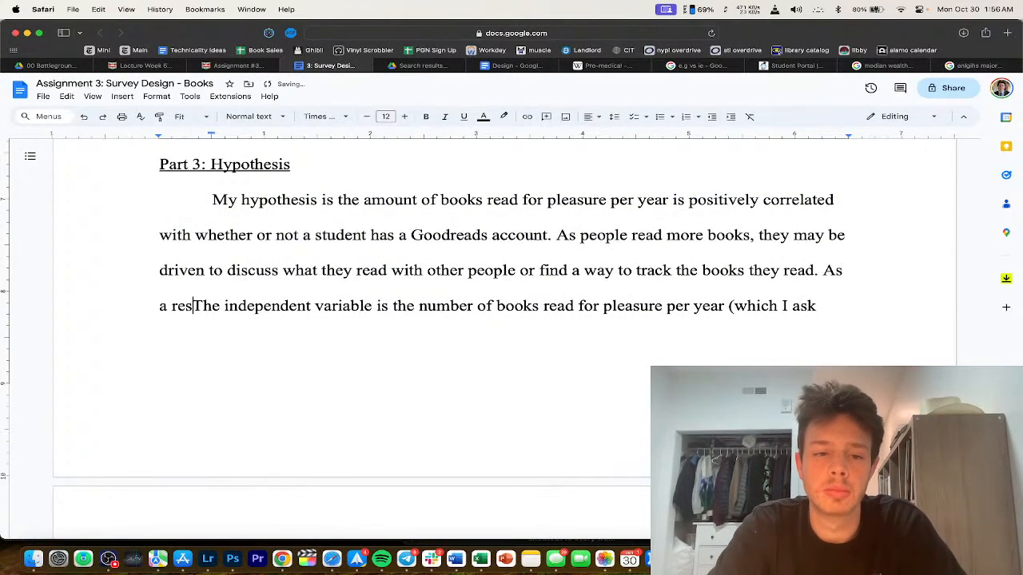
{"action": "type", "text": "le who read "}
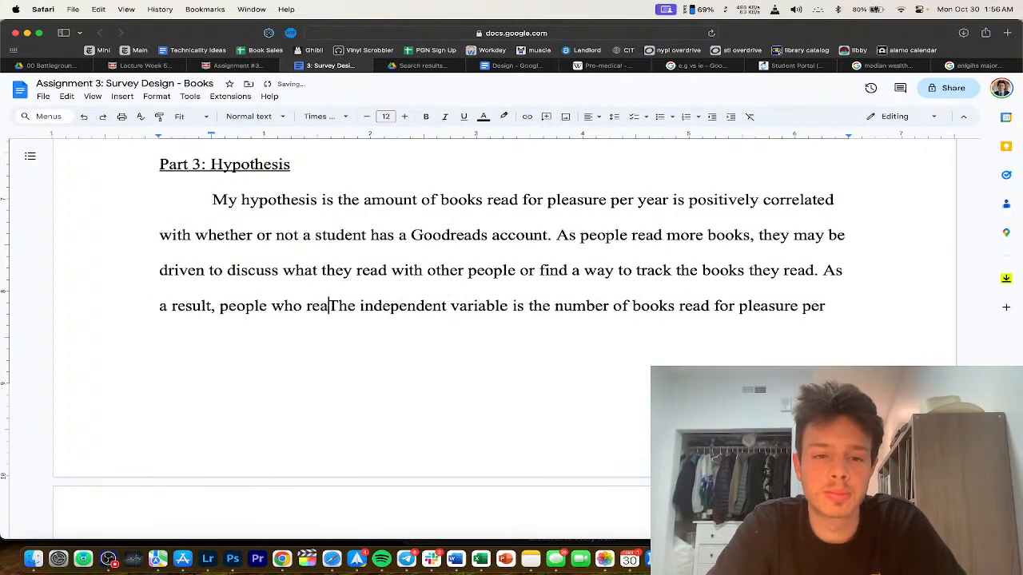
{"action": "type", "text": "20+ books per "}
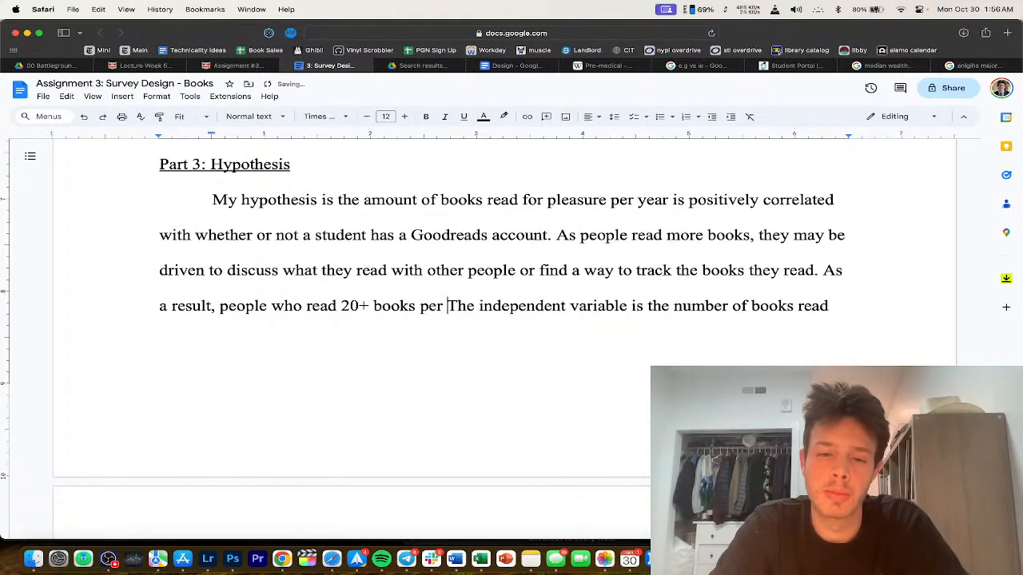
{"action": "type", "text": "year would be more"}
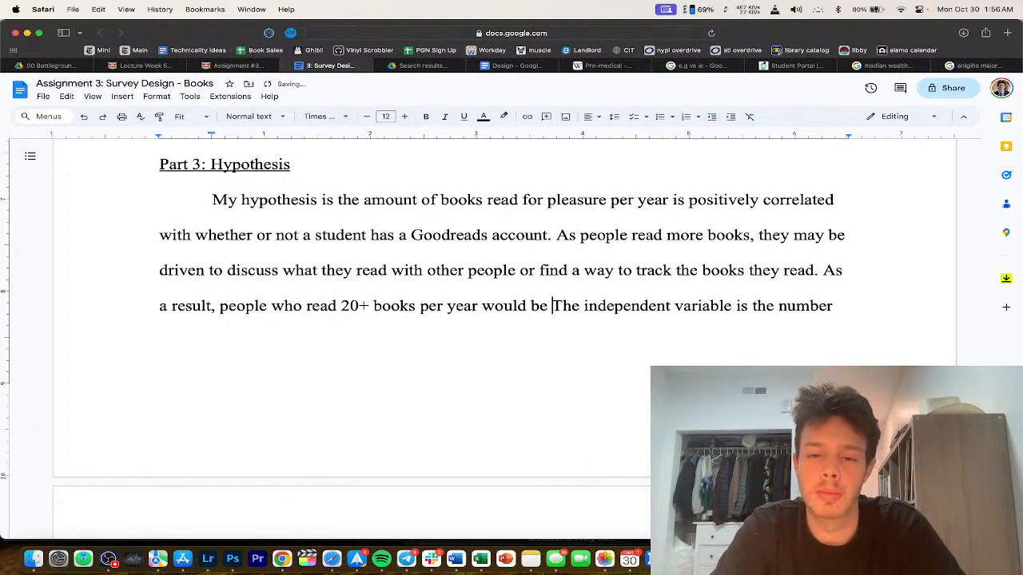
{"action": "key", "text": "BackSpace"}
{"action": "key", "text": "BackSpace"}
{"action": "key", "text": "BackSpace"}
{"action": "key", "text": "BackSpace"}
{"action": "key", "text": "BackSpace"}
{"action": "key", "text": "BackSpace"}
{"action": "key", "text": "BackSpace"}
{"action": "key", "text": "BackSpace"}
{"action": "key", "text": "BackSpace"}
{"action": "key", "text": "BackSpace"}
{"action": "key", "text": "BackSpace"}
{"action": "key", "text": "BackSpace"}
{"action": "key", "text": "BackSpace"}
{"action": "key", "text": "BackSpace"}
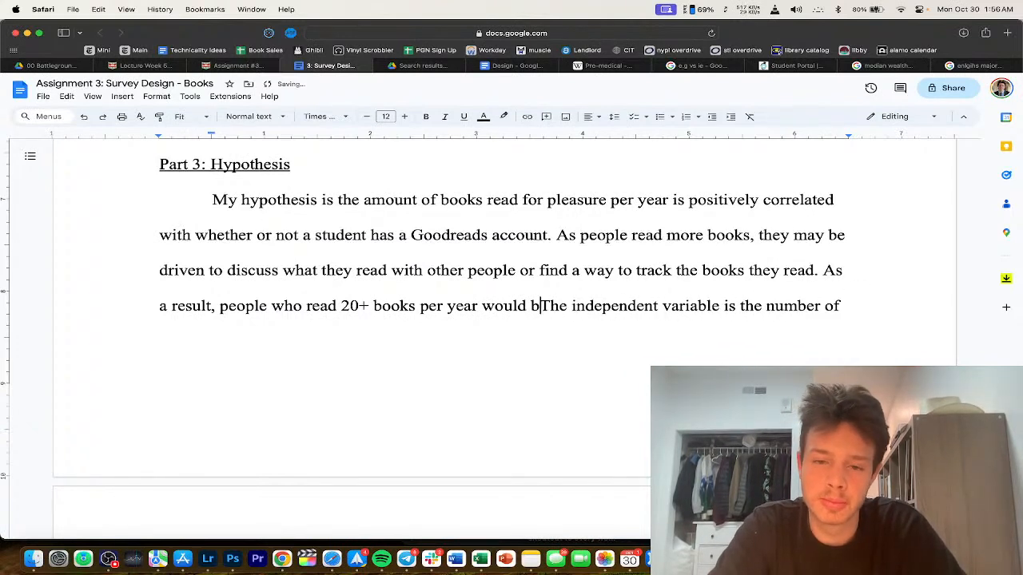
{"action": "type", "text": "may be more likely to "}
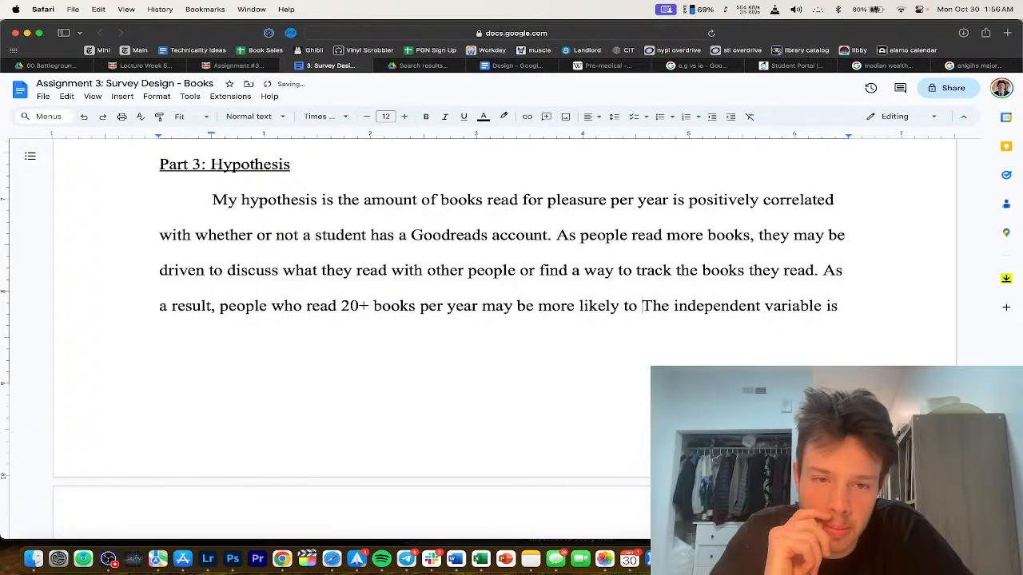
{"action": "type", "text": "have a Go"}
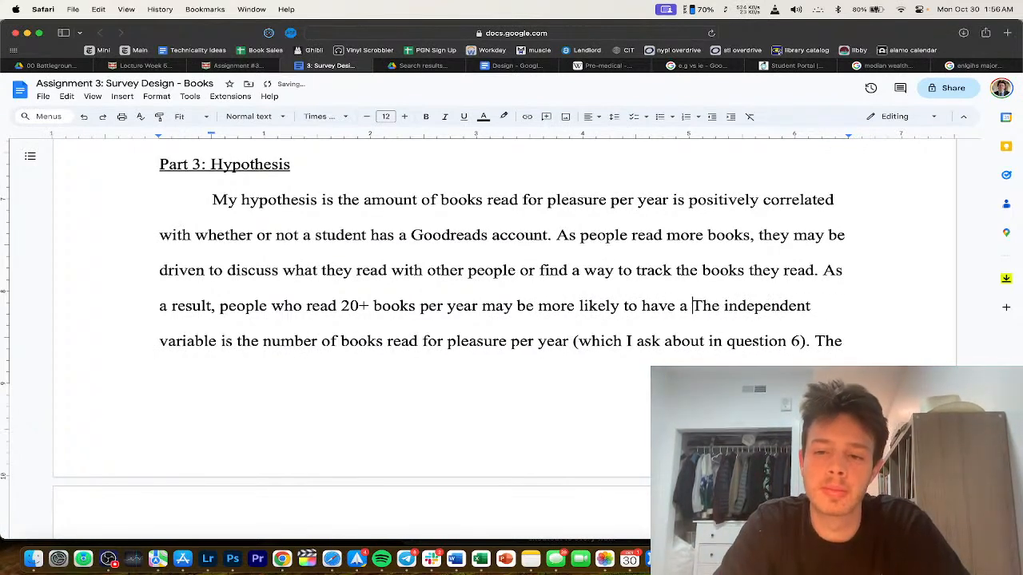
{"action": "type", "text": "odreads account th"}
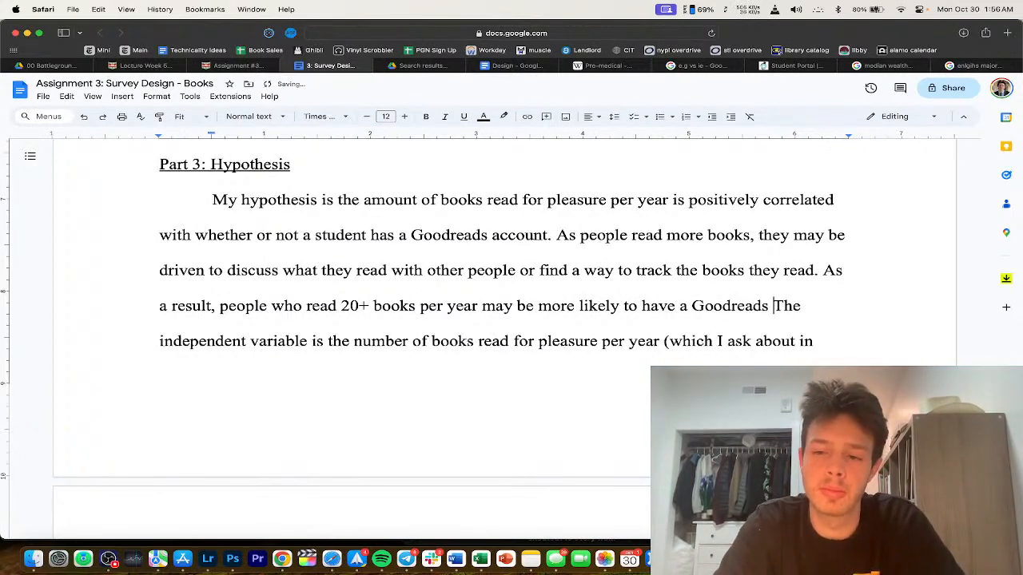
{"action": "type", "text": "an people who do The independent variable i"}
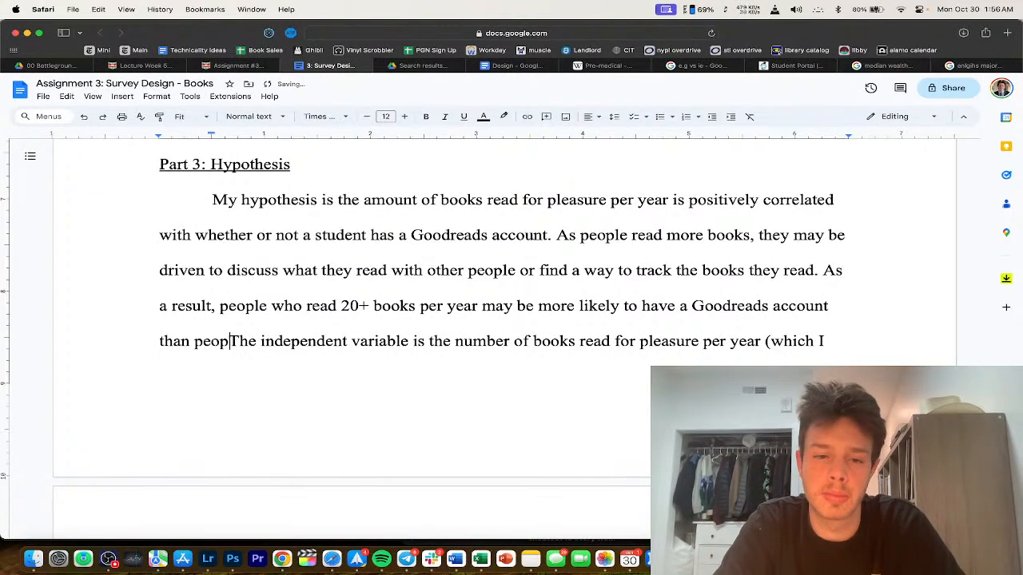
{"action": "type", "text": "s"}
{"action": "key", "text": "BackSpace"}
{"action": "type", "text": "who s"}
{"action": "key", "text": "BackSpace"}
{"action": "type", "text": "do not read for pleasu"}
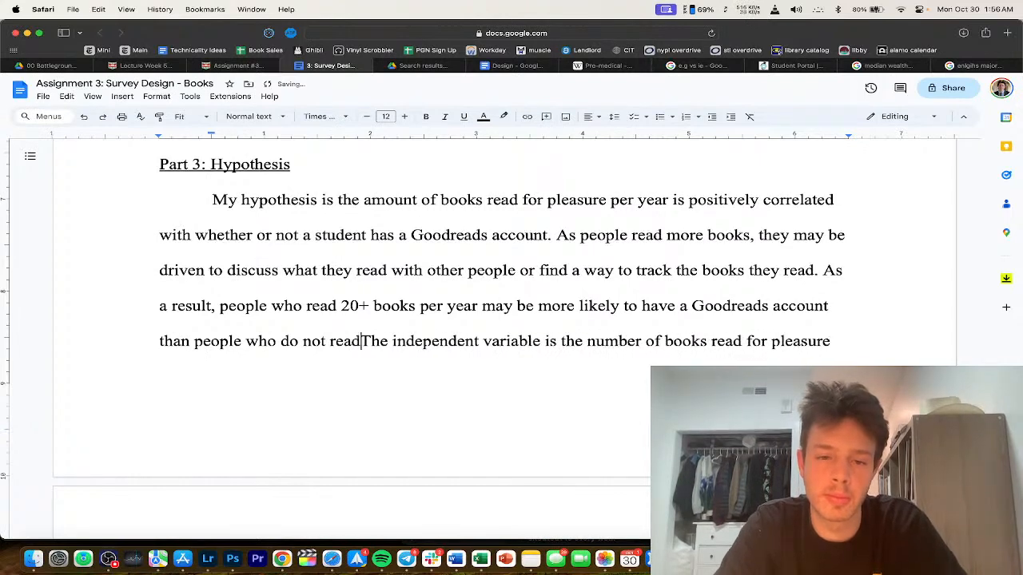
{"action": "type", "text": "re."}
Step: Replace both occurrences of 'people' in the new sentence with 'students'
{"action": "double_click", "coordinate": [243, 307]}
{"action": "type", "text": "students"}
{"action": "double_click", "coordinate": [216, 342]}
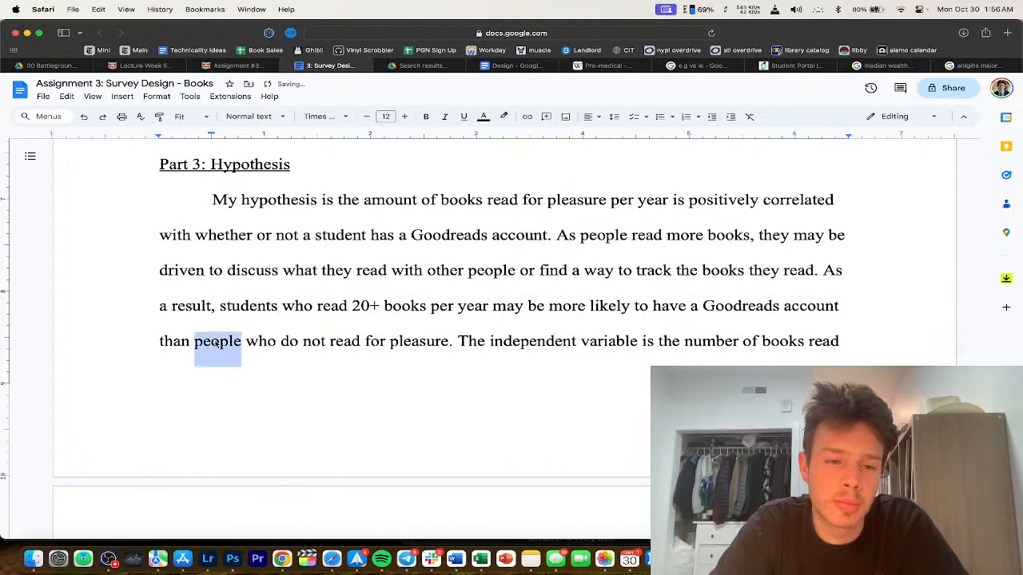
{"action": "type", "text": "students"}
{"action": "scroll", "coordinate": [297, 286], "scroll_direction": "down", "scroll_amount": 1}
{"action": "double_click", "coordinate": [323, 254]}
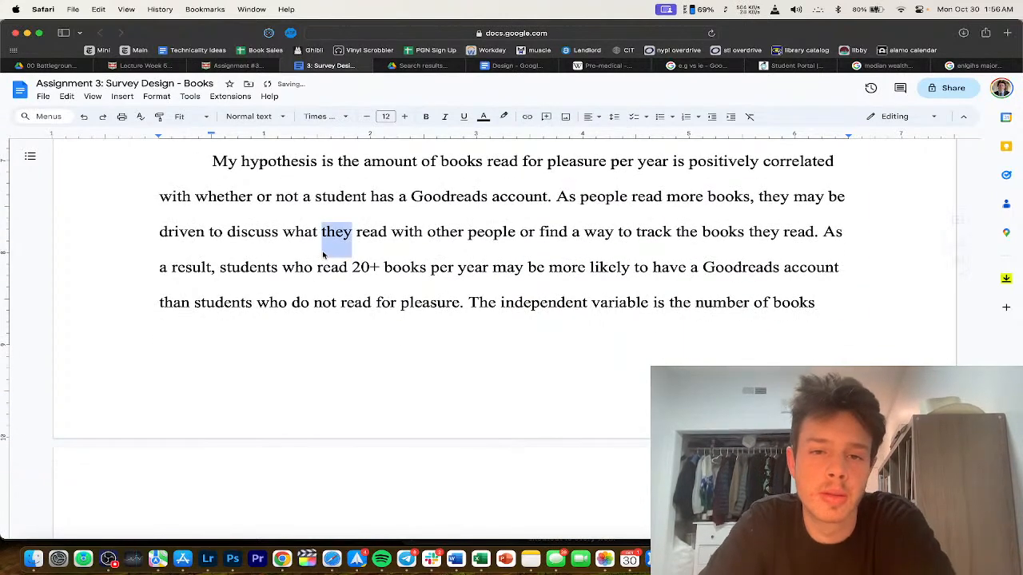
Step: Select all the text and scroll through to review the finished hypothesis paragraph
{"action": "key", "text": "super+a"}
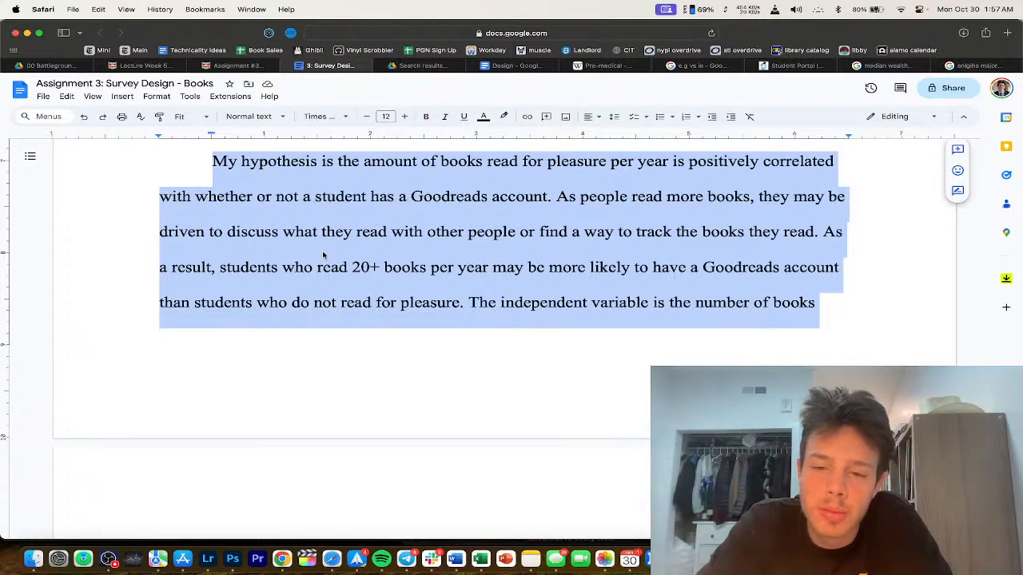
{"action": "scroll", "coordinate": [322, 255], "scroll_direction": "down", "scroll_amount": 4}
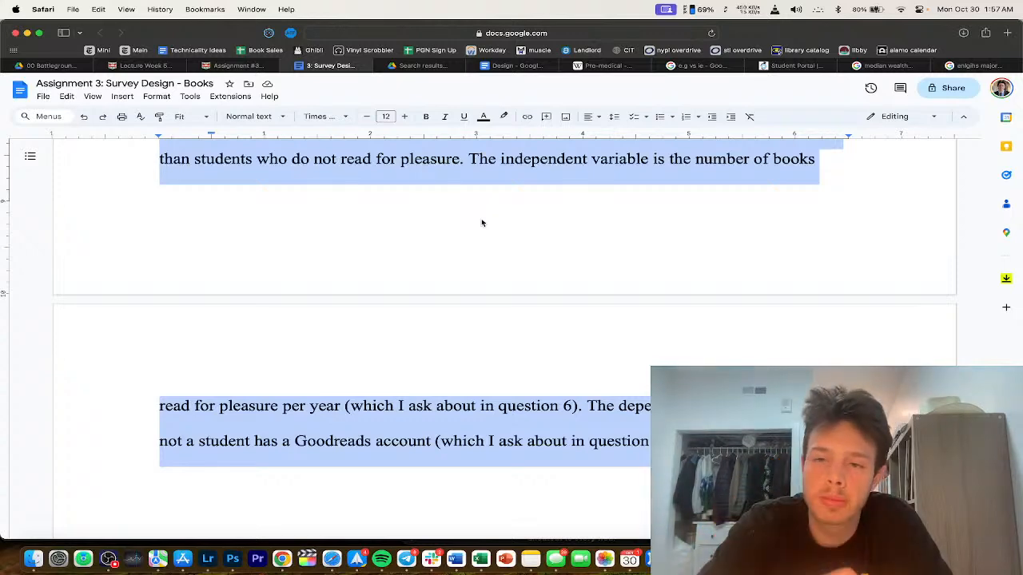
{"action": "scroll", "coordinate": [481, 218], "scroll_direction": "up", "scroll_amount": 3}
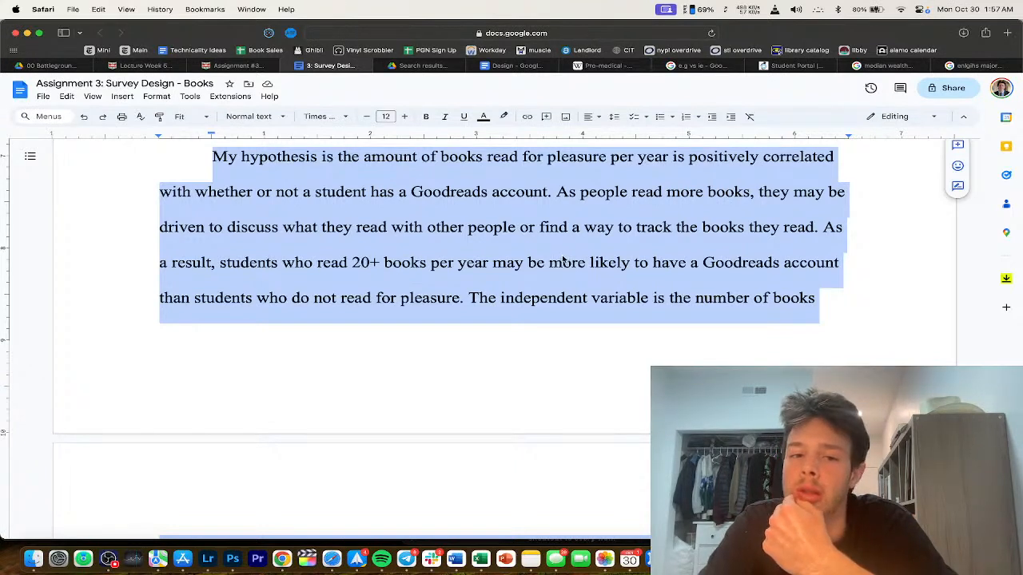
{"action": "scroll", "coordinate": [563, 261], "scroll_direction": "down", "scroll_amount": 5}
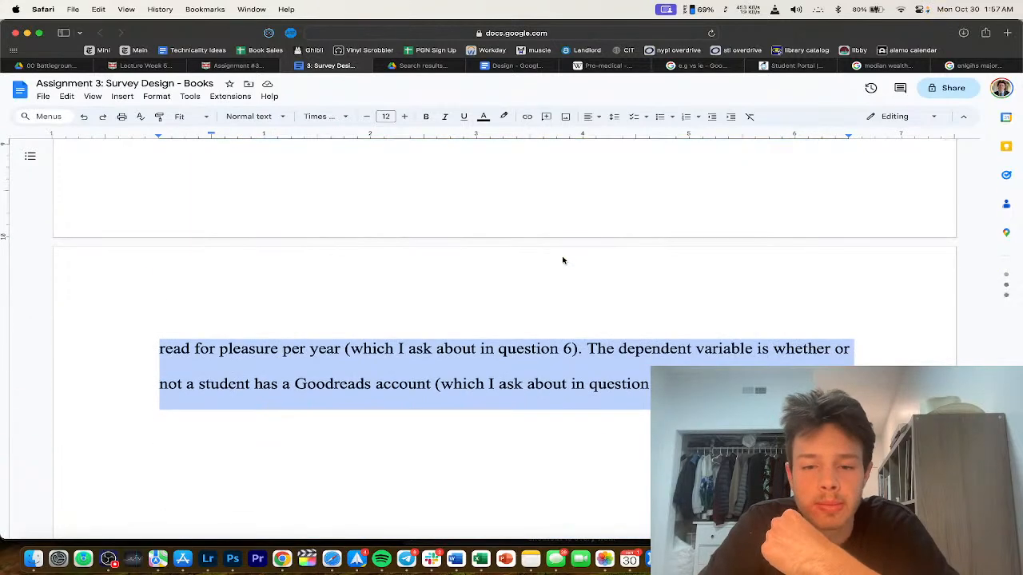
Step: Switch to OBS Studio and choose Stop Streaming
{"action": "left_click", "coordinate": [642, 336]}
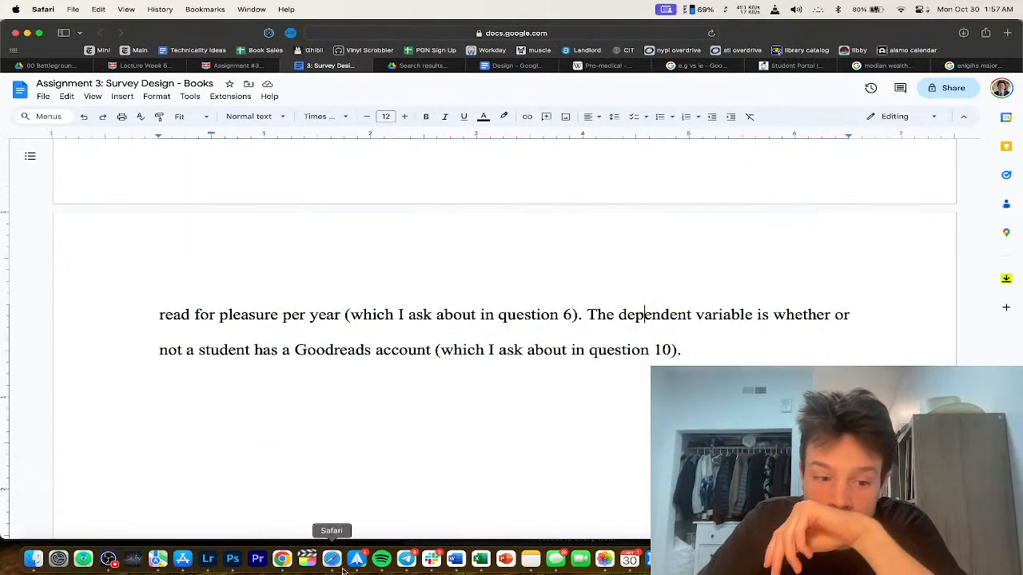
{"action": "left_click", "coordinate": [108, 559]}
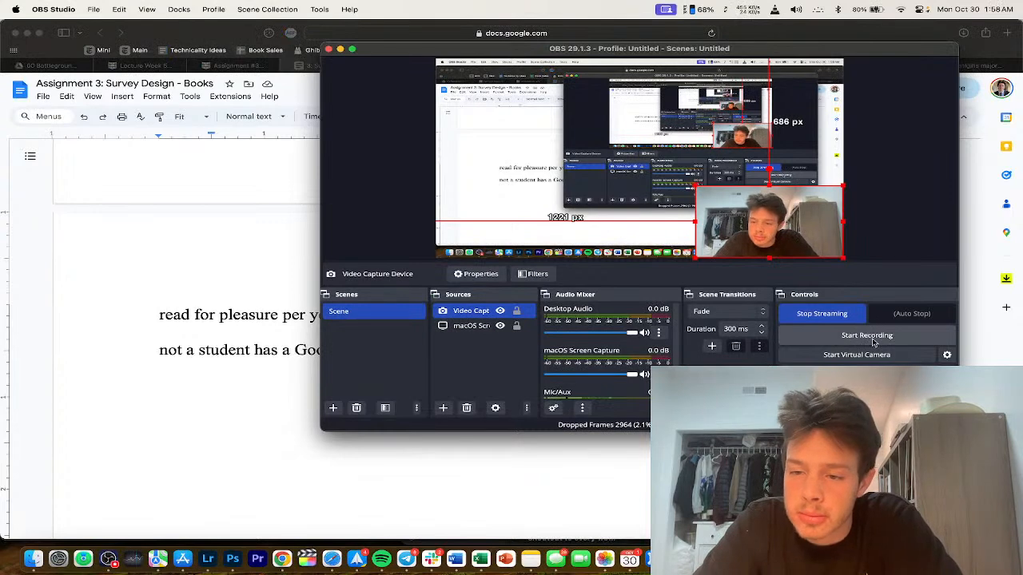
{"action": "left_click", "coordinate": [821, 313]}
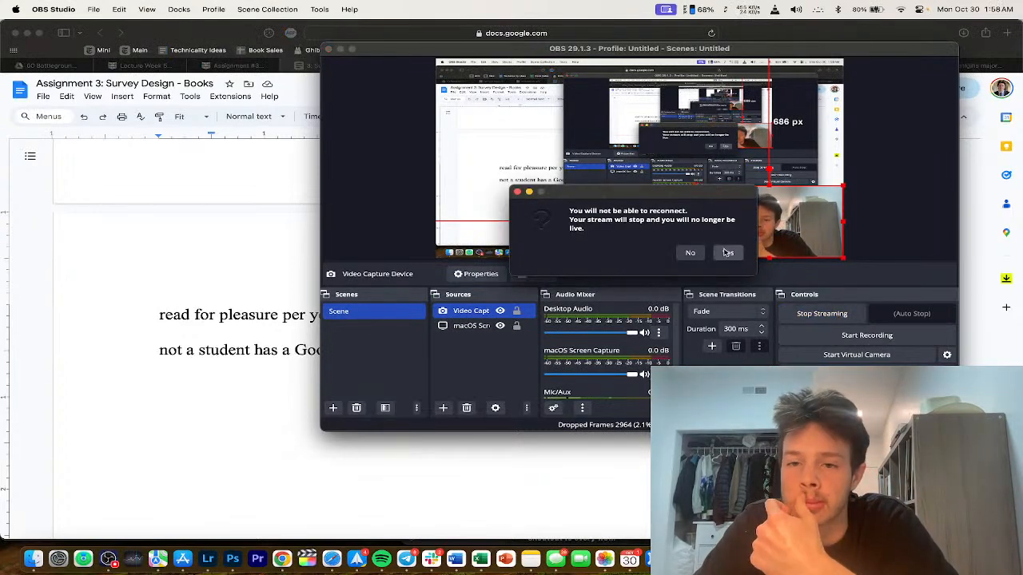